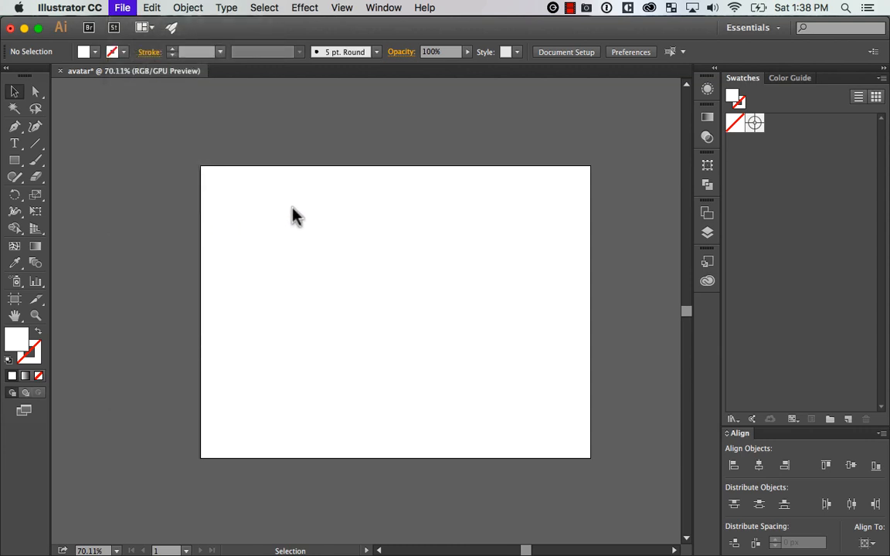
{"action": "left_click", "coordinate": [460, 123]}
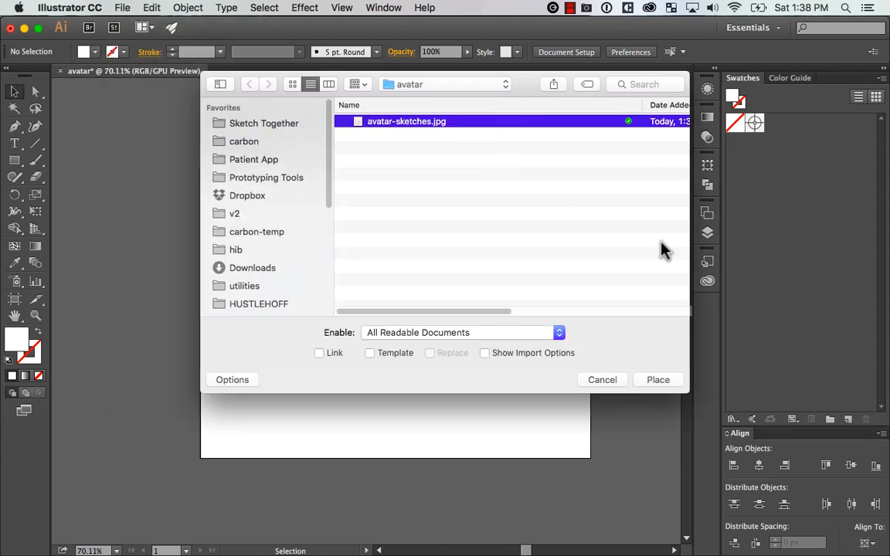
{"action": "left_click", "coordinate": [657, 380]}
{"action": "left_click_drag", "start_coordinate": [148, 204], "coordinate": [154, 214]}
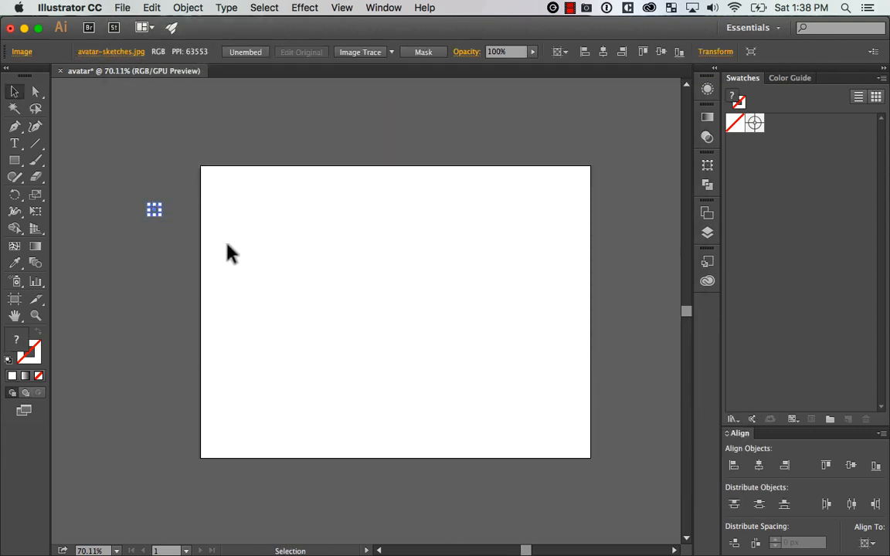
{"action": "left_click", "coordinate": [297, 243]}
Place avatar-sketches.jpg into the document as an embedded image at its original size
{"action": "left_click", "coordinate": [122, 7]}
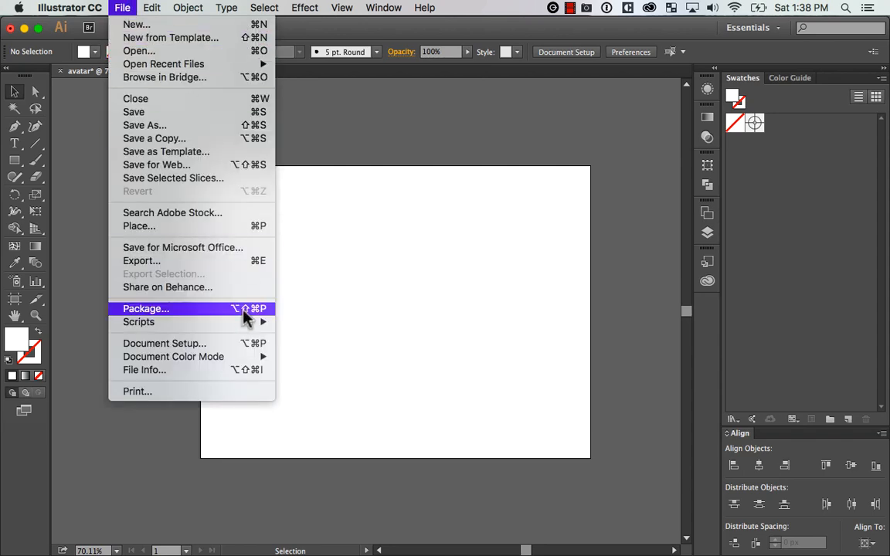
{"action": "left_click", "coordinate": [261, 227]}
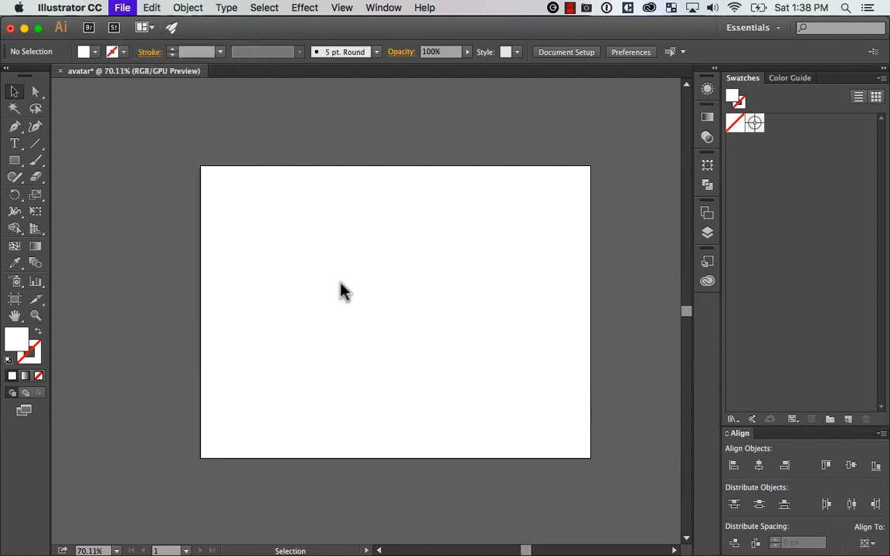
{"action": "left_click", "coordinate": [426, 126]}
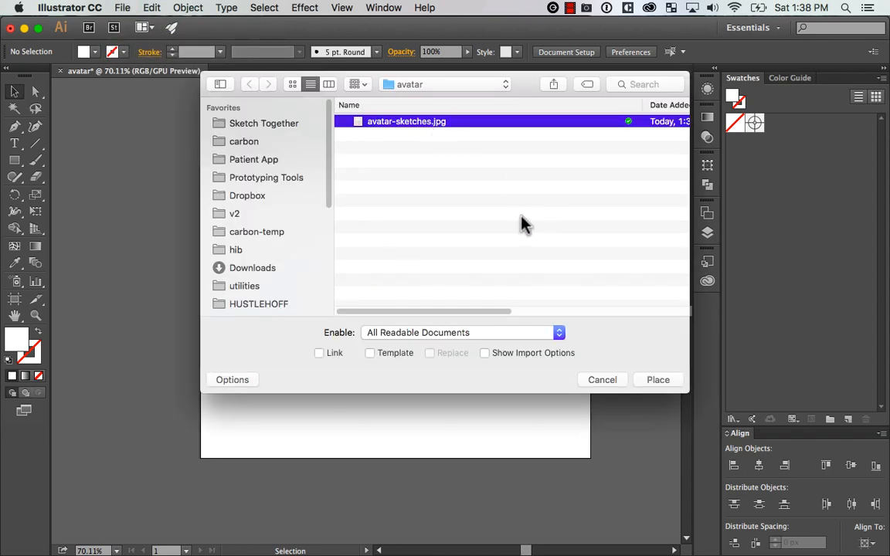
{"action": "key", "text": "space"}
{"action": "key", "text": "space"}
{"action": "left_click", "coordinate": [658, 379]}
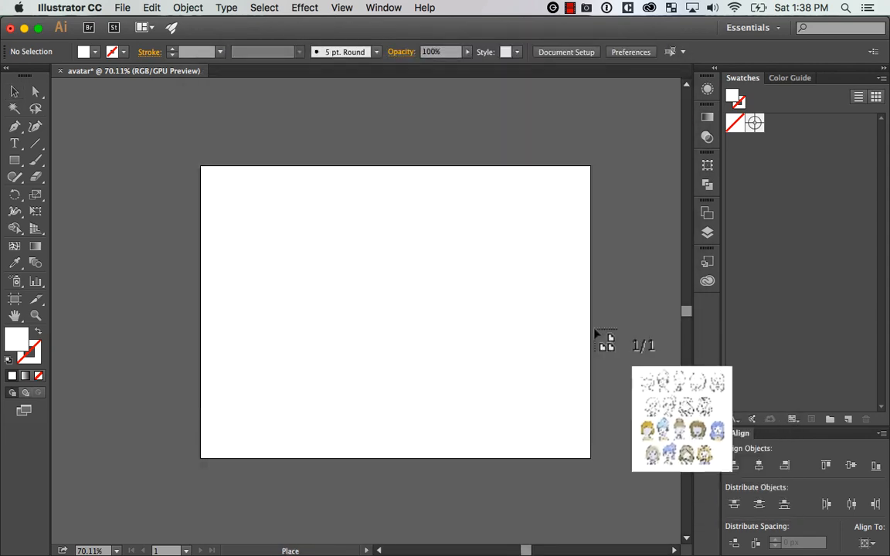
{"action": "left_click", "coordinate": [120, 167]}
Move the placed sketches image off the artboard onto the empty canvas to its left
{"action": "key", "text": "super+minus"}
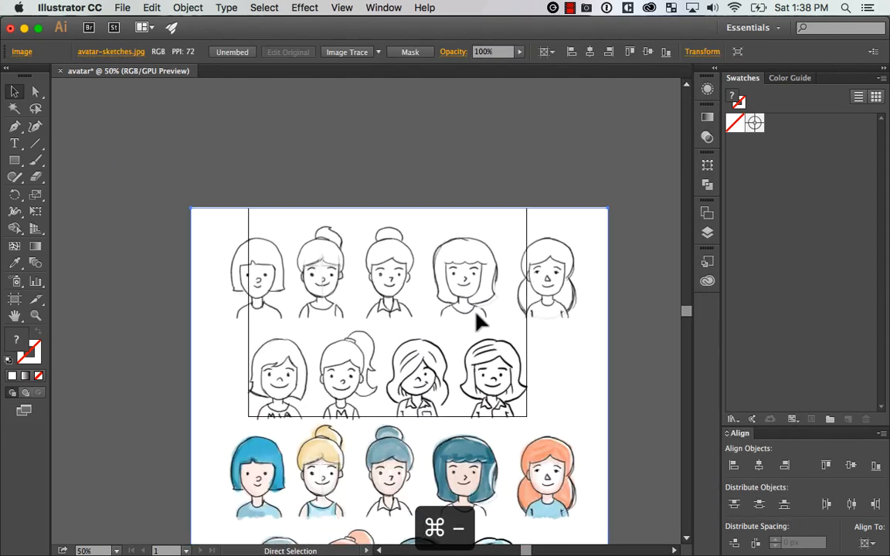
{"action": "left_click_drag", "start_coordinate": [547, 407], "coordinate": [477, 229]}
{"action": "key", "text": "super+minus"}
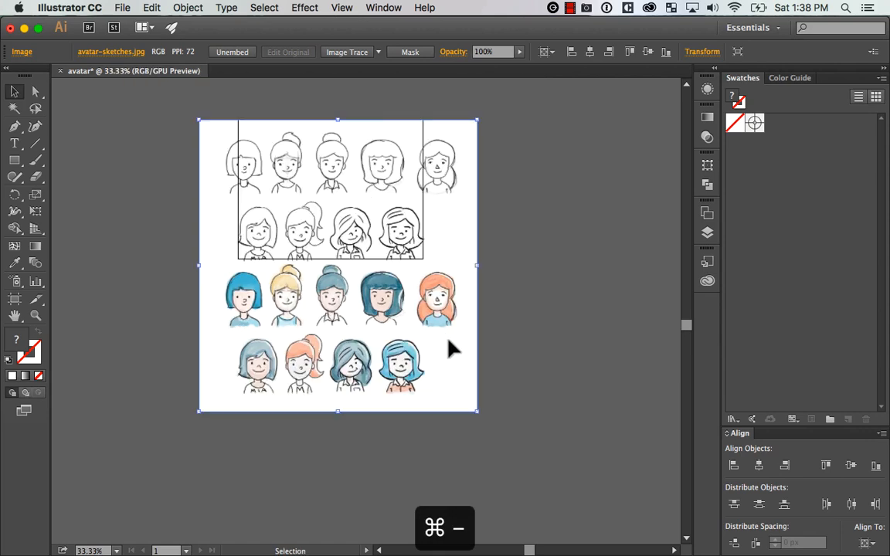
{"action": "mouse_move", "coordinate": [418, 342]}
{"action": "left_mouse_down"}
{"action": "mouse_move", "coordinate": [200, 294]}
{"action": "mouse_move", "coordinate": [190, 283]}
{"action": "left_mouse_up"}
{"action": "left_click_drag", "start_coordinate": [383, 267], "coordinate": [699, 328]}
{"action": "left_click_drag", "start_coordinate": [467, 336], "coordinate": [372, 332]}
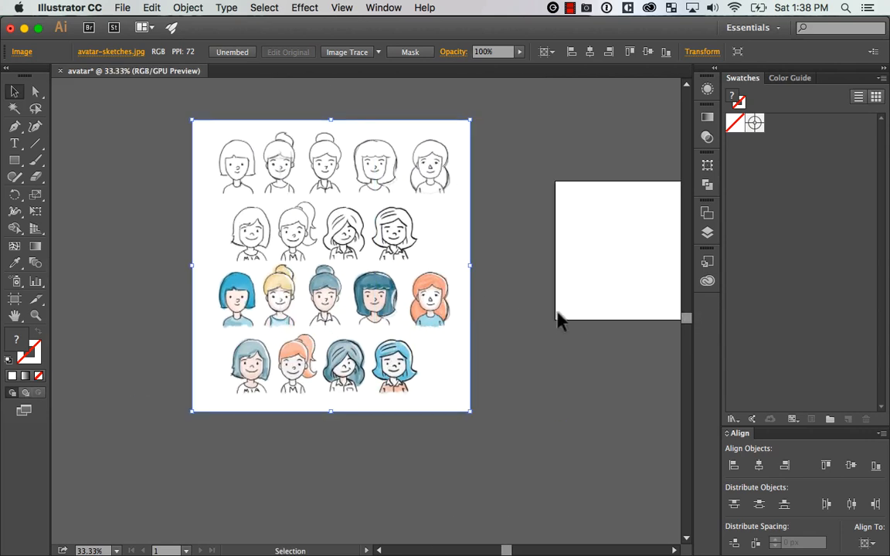
{"action": "left_click", "coordinate": [556, 312]}
{"action": "left_click", "coordinate": [457, 294]}
{"action": "left_click", "coordinate": [509, 340]}
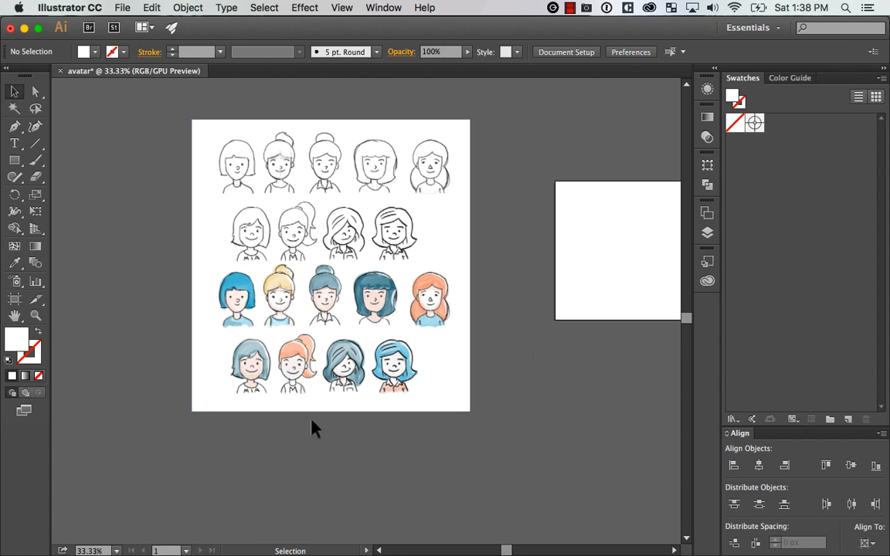
Draw a rectangle about 198 × 273 px around the orange-haired ponytail avatar in the sheet's last row
{"action": "key", "text": "z"}
{"action": "left_click_drag", "start_coordinate": [173, 431], "coordinate": [528, 112]}
{"action": "left_click_drag", "start_coordinate": [544, 248], "coordinate": [539, 257]}
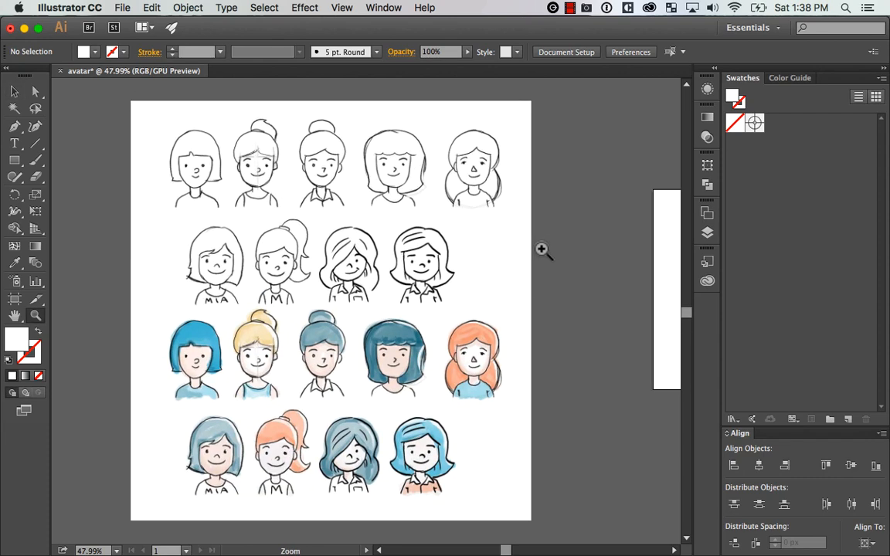
{"action": "key", "text": "v"}
{"action": "left_click", "coordinate": [479, 252]}
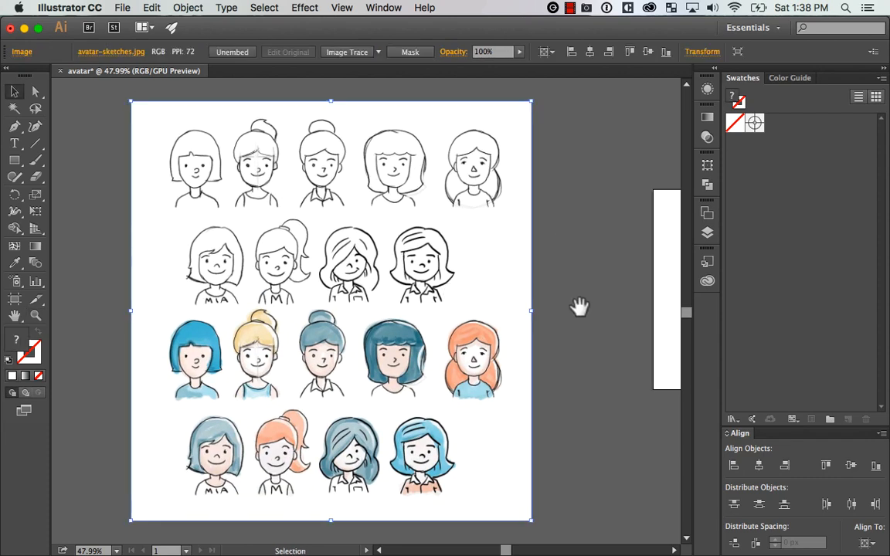
{"action": "left_click_drag", "start_coordinate": [580, 345], "coordinate": [602, 298]}
{"action": "left_click", "coordinate": [602, 299]}
{"action": "left_click", "coordinate": [15, 160]}
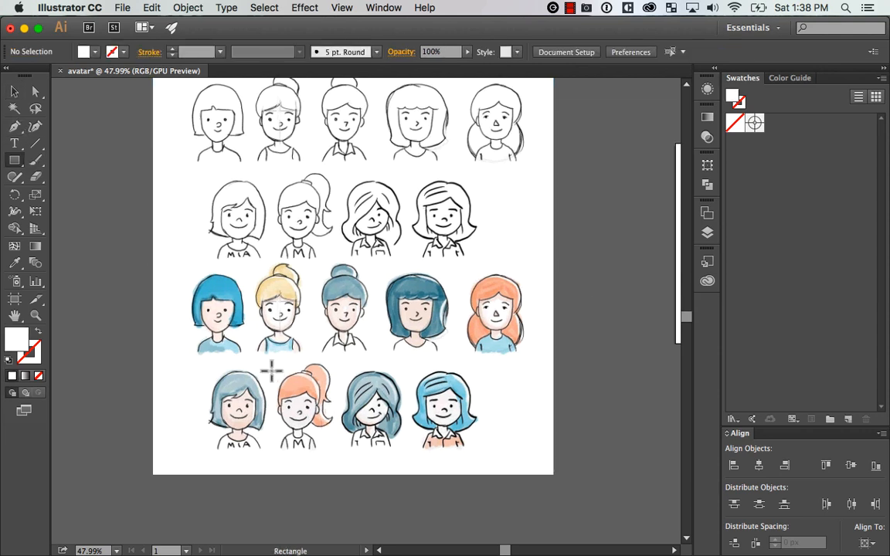
{"action": "left_click_drag", "start_coordinate": [271, 361], "coordinate": [337, 452]}
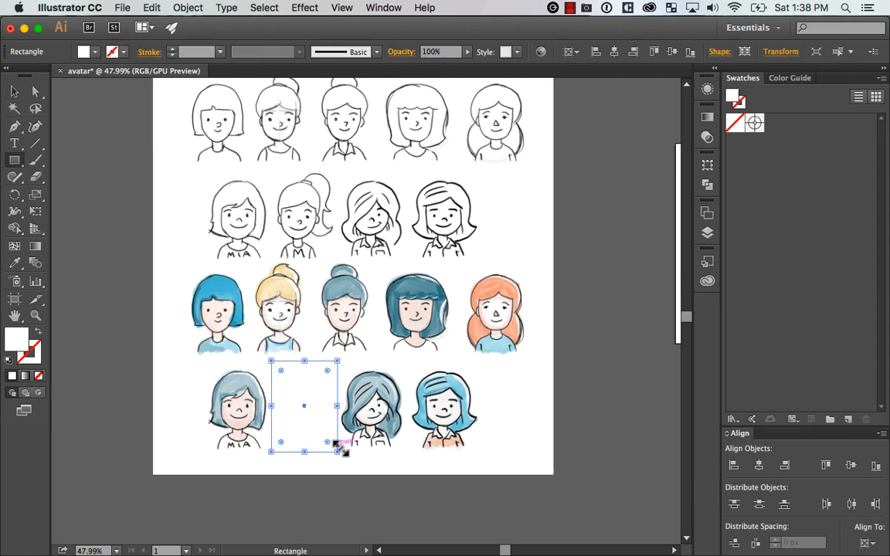
Make a clipping mask from the rectangle so only the ponytail avatar of the sketches image shows
{"action": "key", "text": "v"}
{"action": "left_click", "coordinate": [373, 393], "text": "shift"}
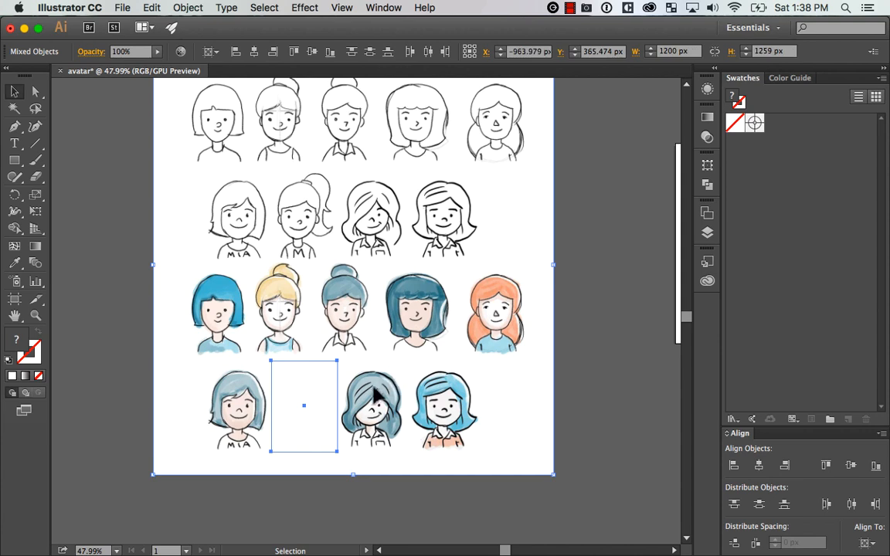
{"action": "key", "text": "super+7"}
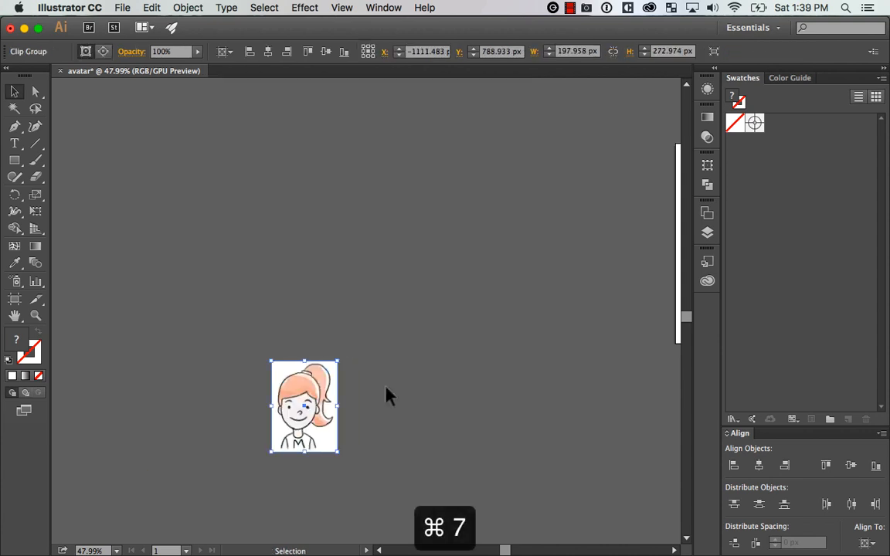
Move the clipped ponytail avatar closer to the artboard
{"action": "left_click", "coordinate": [426, 368]}
{"action": "left_click_drag", "start_coordinate": [325, 396], "coordinate": [427, 278]}
{"action": "left_click_drag", "start_coordinate": [525, 287], "coordinate": [368, 363]}
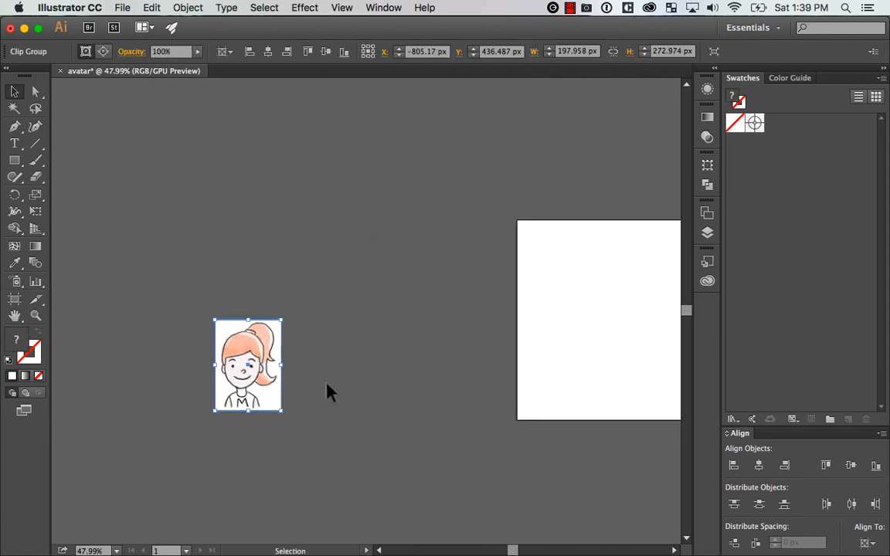
{"action": "left_click_drag", "start_coordinate": [326, 392], "coordinate": [380, 314]}
Inspect the avatar's clip group in isolation mode and exit back to the full document
{"action": "left_click", "coordinate": [304, 391]}
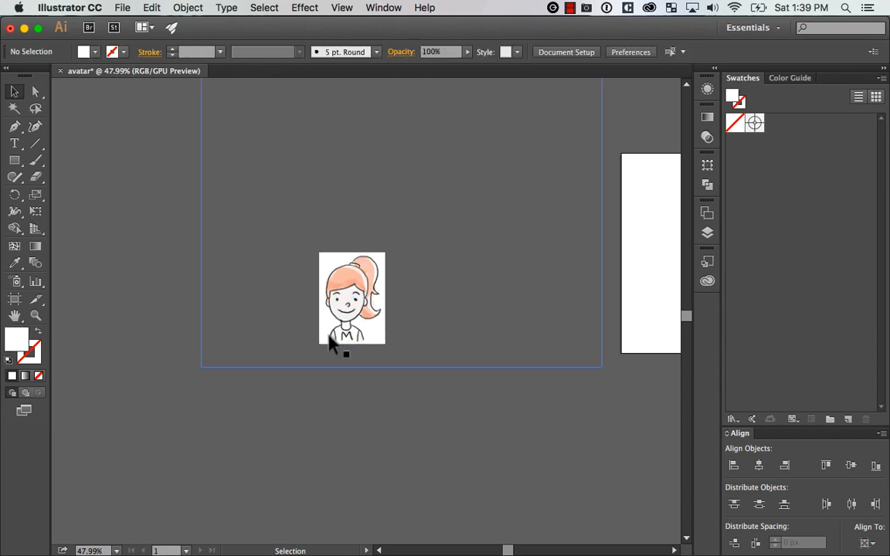
{"action": "double_click", "coordinate": [367, 330]}
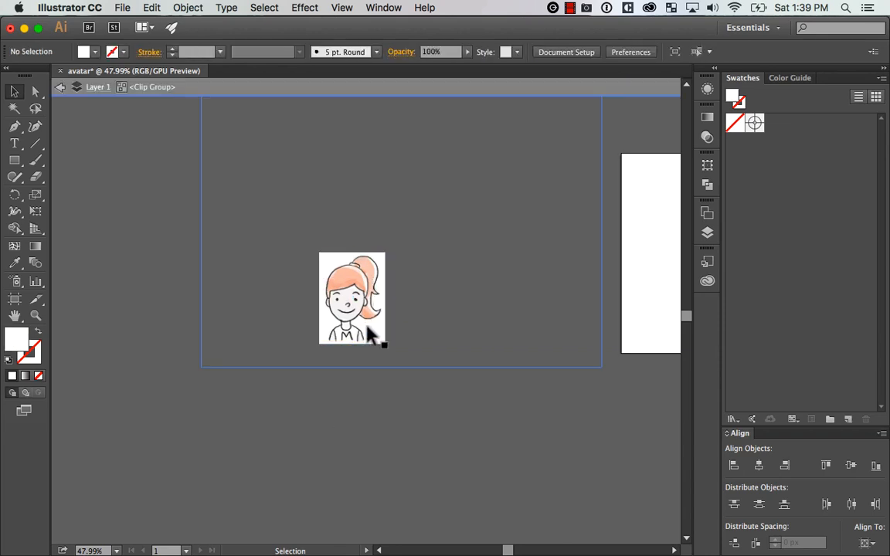
{"action": "double_click", "coordinate": [371, 334]}
{"action": "double_click", "coordinate": [345, 406]}
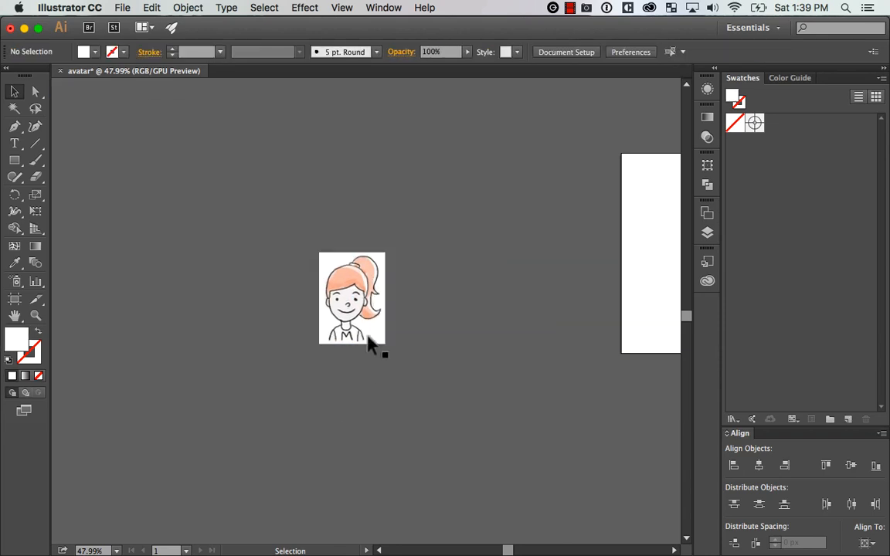
{"action": "left_click_drag", "start_coordinate": [368, 336], "coordinate": [359, 365]}
{"action": "left_click_drag", "start_coordinate": [405, 399], "coordinate": [387, 383]}
{"action": "left_click", "coordinate": [427, 296]}
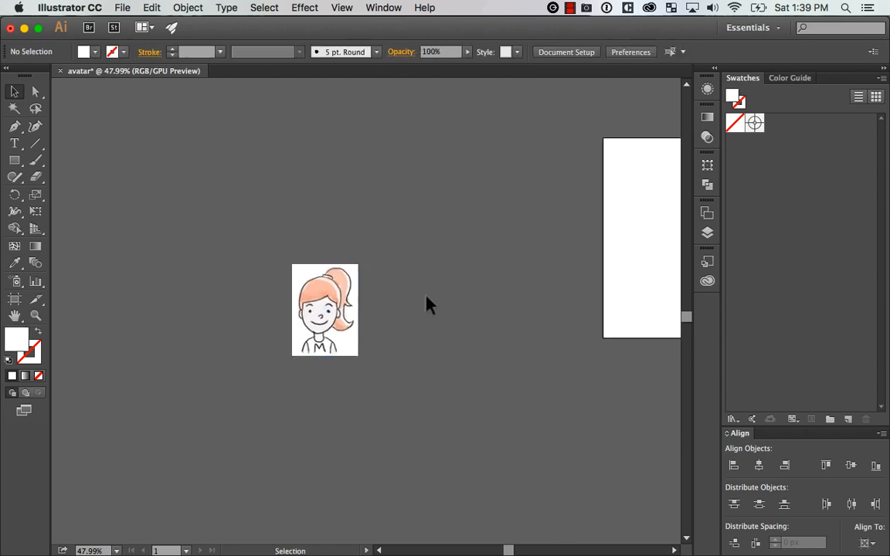
Move the clipped avatar beside the artboard, vertically centred on it at about X -501 px, Y 300 px
{"action": "left_click_drag", "start_coordinate": [472, 373], "coordinate": [332, 412]}
{"action": "left_click_drag", "start_coordinate": [206, 351], "coordinate": [228, 312]}
{"action": "left_click_drag", "start_coordinate": [374, 318], "coordinate": [468, 292]}
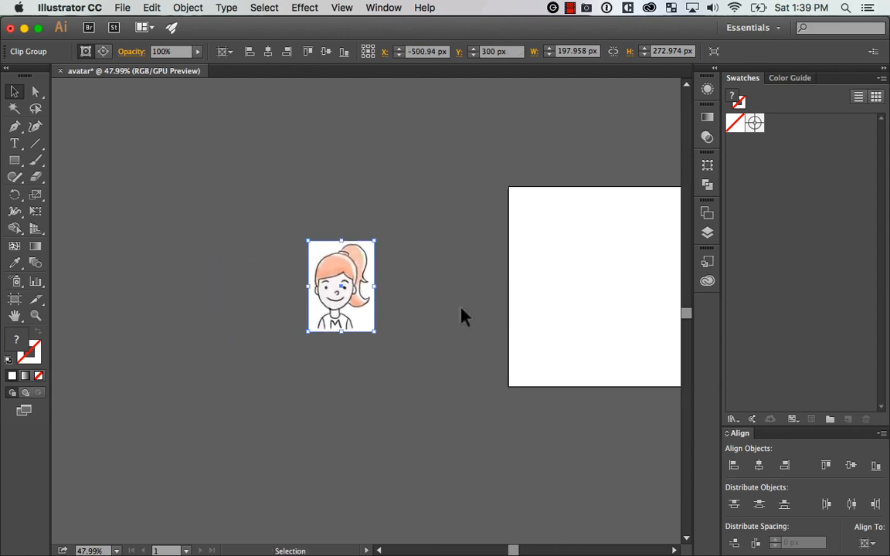
Hide the artboards so the avatar sketch sits on a plain white canvas
{"action": "key", "text": "super+shift+h"}
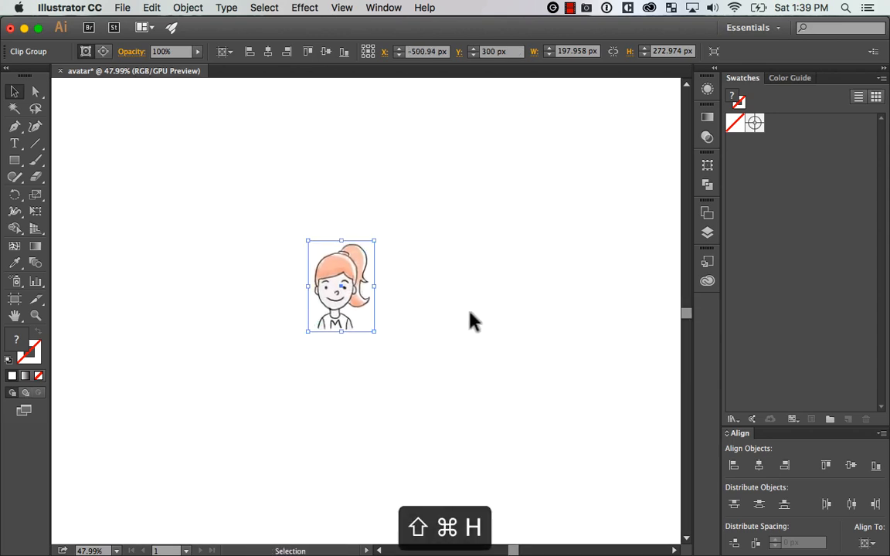
{"action": "left_click", "coordinate": [467, 320]}
{"action": "key", "text": "space"}
{"action": "left_click_drag", "start_coordinate": [487, 289], "coordinate": [494, 321]}
{"action": "key", "text": "z"}
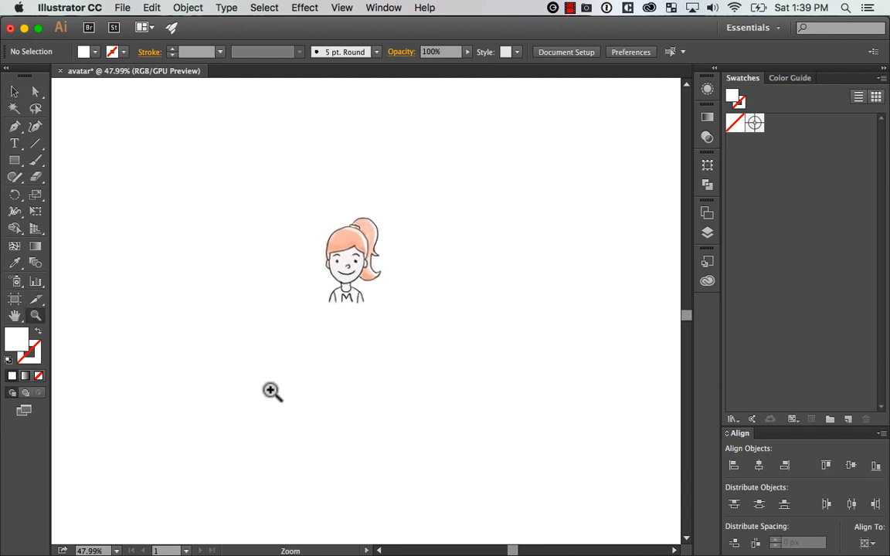
{"action": "left_click_drag", "start_coordinate": [270, 388], "coordinate": [493, 161]}
{"action": "key", "text": "space"}
{"action": "left_click_drag", "start_coordinate": [476, 256], "coordinate": [542, 230]}
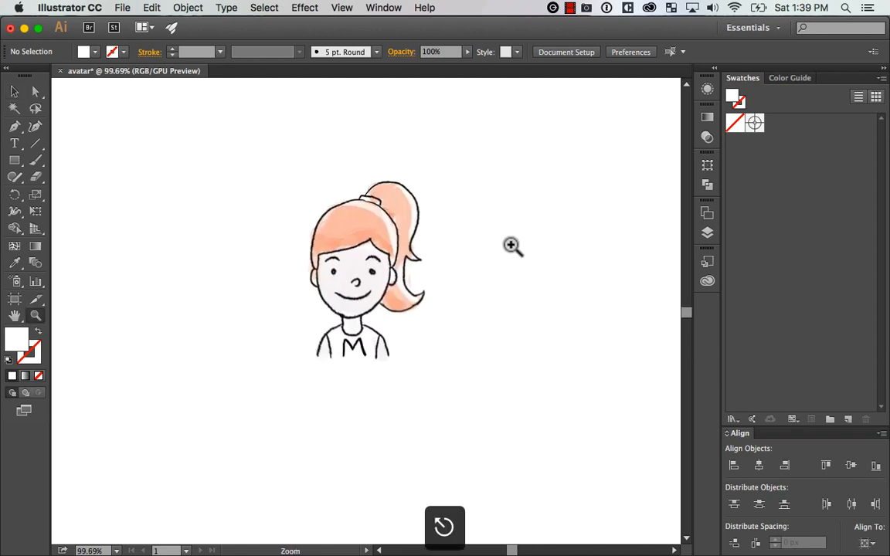
Set the opacity of the clipped avatar sketch to 30%
{"action": "key", "text": "v"}
{"action": "left_click", "coordinate": [312, 360]}
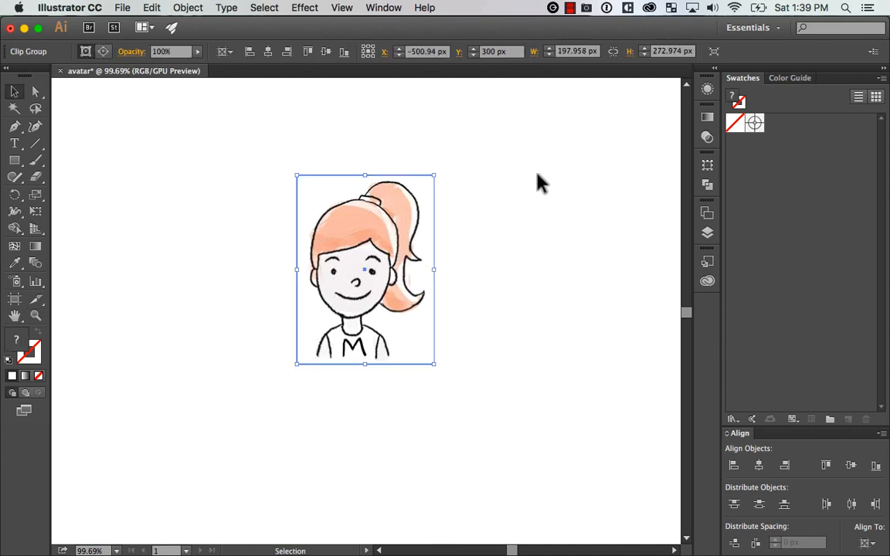
{"action": "left_click", "coordinate": [178, 51]}
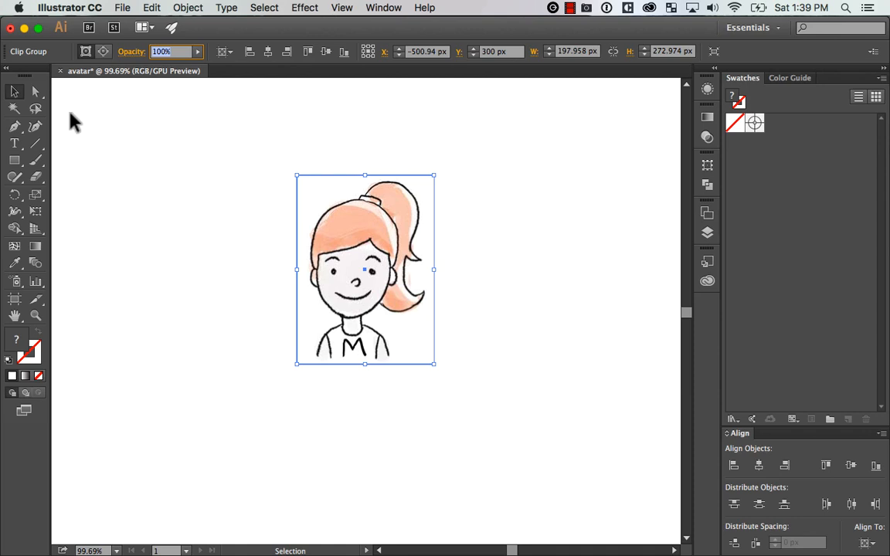
{"action": "type", "text": "30"}
{"action": "key", "text": "Return"}
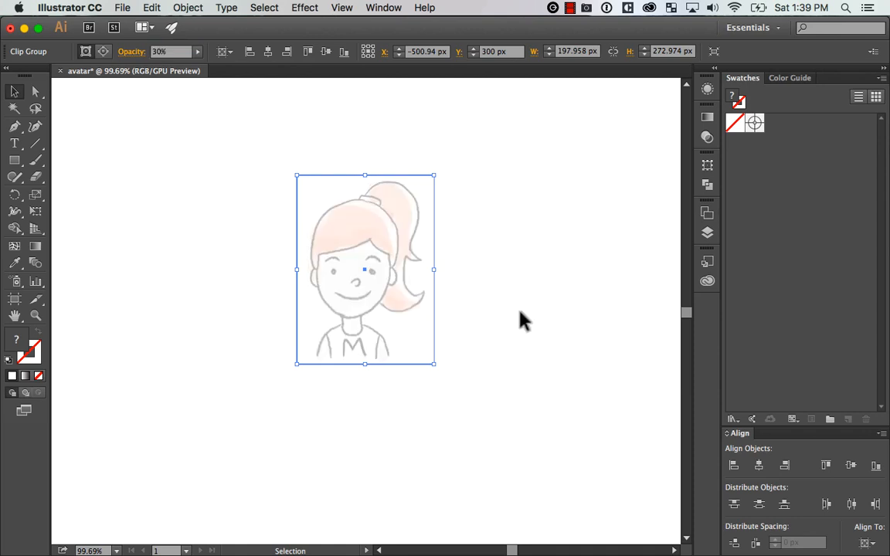
Lock the faded avatar sketch in place as a tracing template
{"action": "key", "text": "super+z"}
{"action": "key", "text": "super+shift+z"}
{"action": "key", "text": "super+z"}
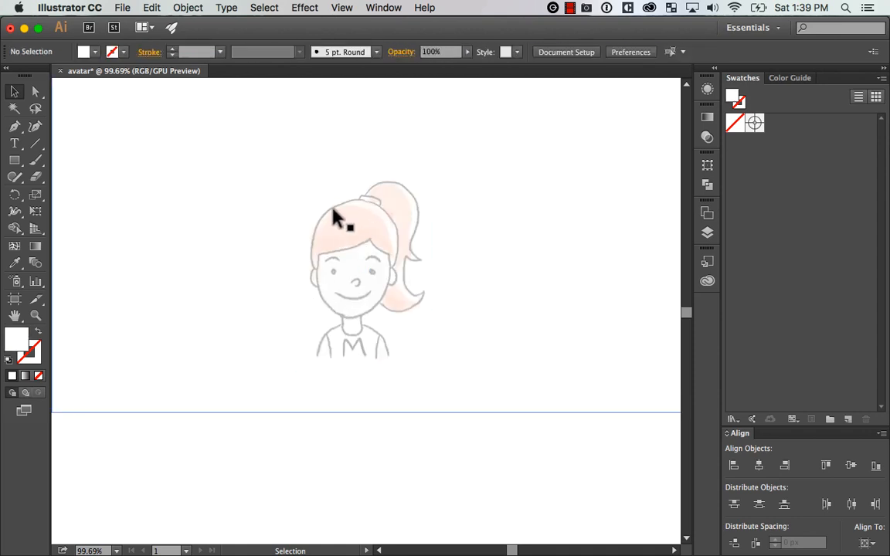
{"action": "key", "text": "super+shift+z"}
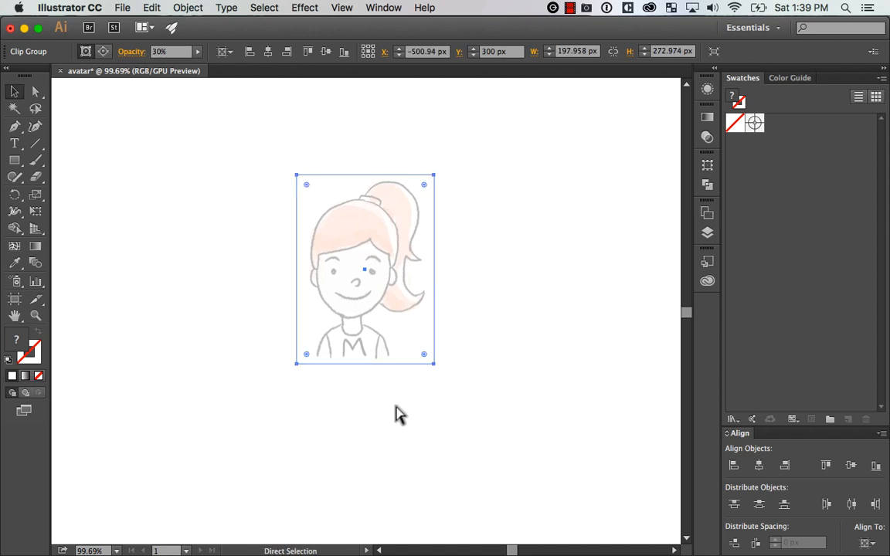
{"action": "key", "text": "super+2"}
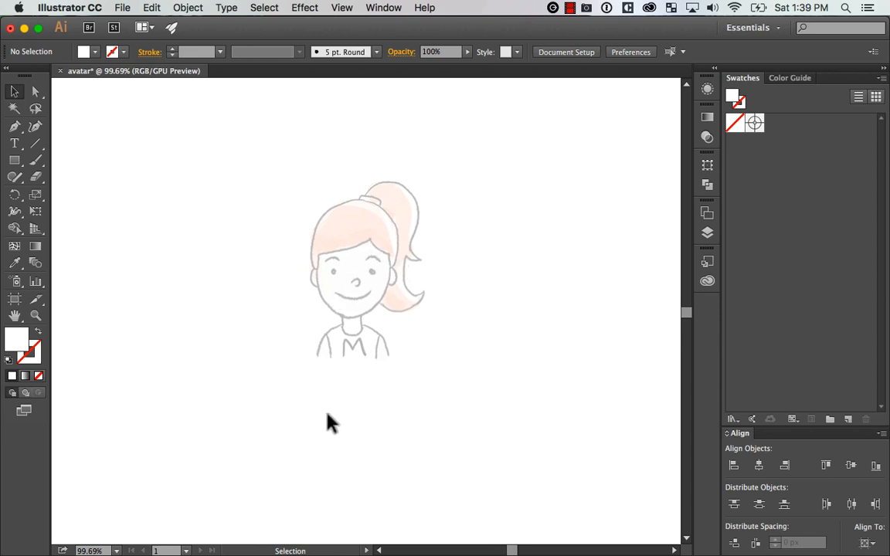
Draw a rectangle about 102 × 132 px over the sketched face and swap its fill and stroke
{"action": "key", "text": "z"}
{"action": "left_click_drag", "start_coordinate": [245, 415], "coordinate": [506, 152]}
{"action": "mouse_move", "coordinate": [454, 250]}
{"action": "left_mouse_down"}
{"action": "mouse_move", "coordinate": [496, 261]}
{"action": "mouse_move", "coordinate": [467, 261]}
{"action": "left_mouse_up"}
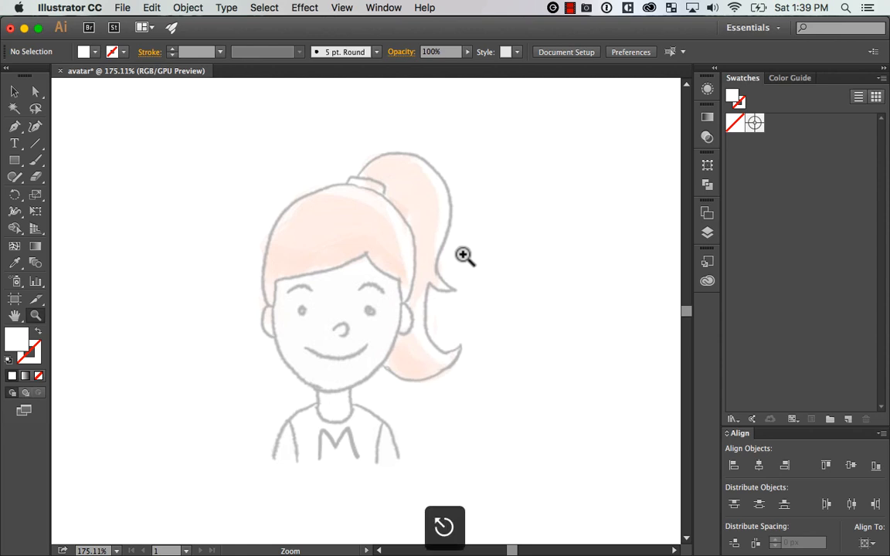
{"action": "key", "text": "v"}
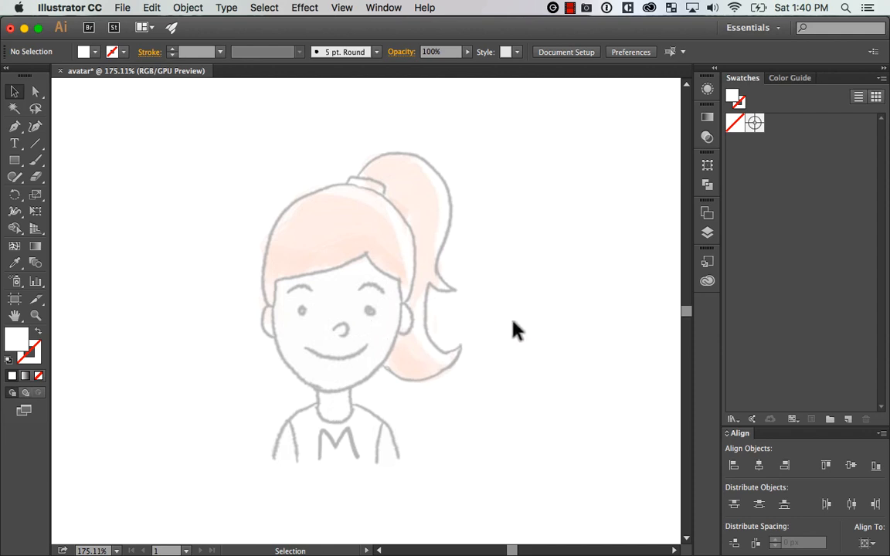
{"action": "left_click_drag", "start_coordinate": [15, 160], "coordinate": [122, 164]}
{"action": "left_click_drag", "start_coordinate": [274, 232], "coordinate": [398, 391]}
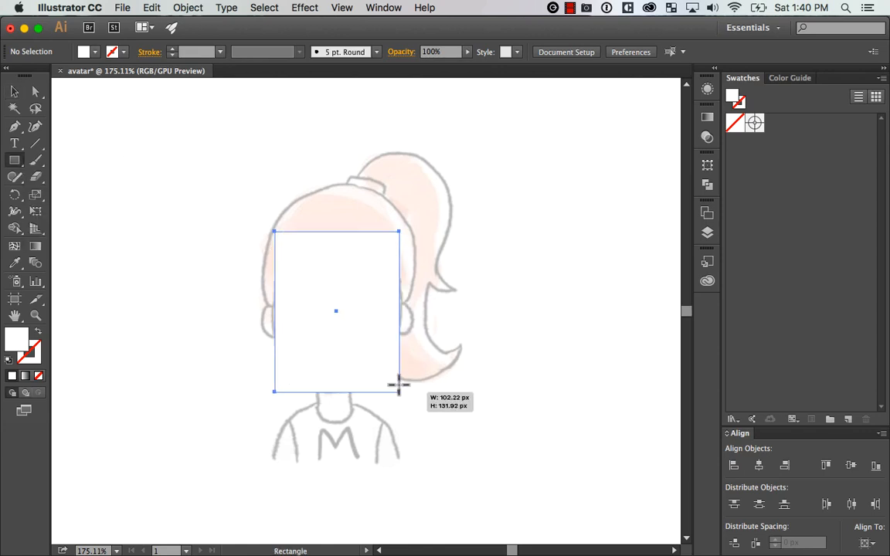
{"action": "left_click", "coordinate": [38, 331]}
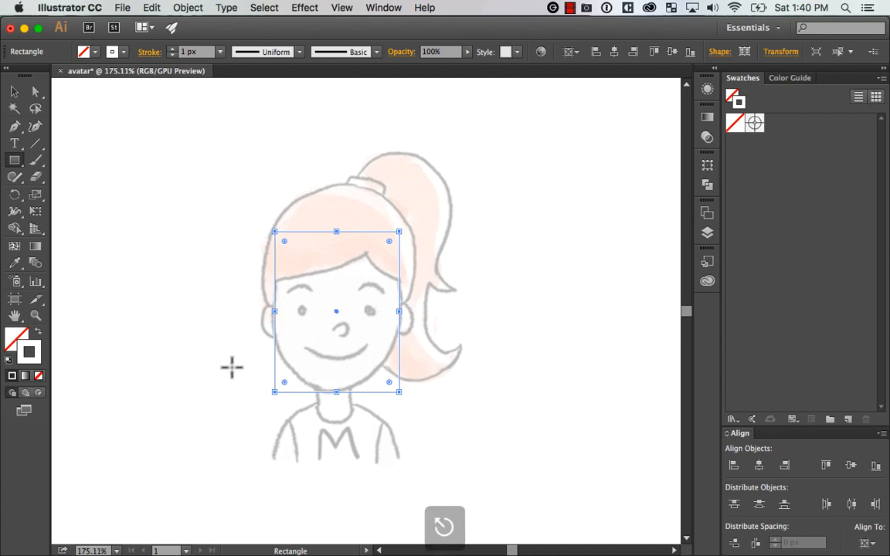
Load the colors of the user-defined swatch library "mia" for use in the avatar drawing
{"action": "key", "text": "v"}
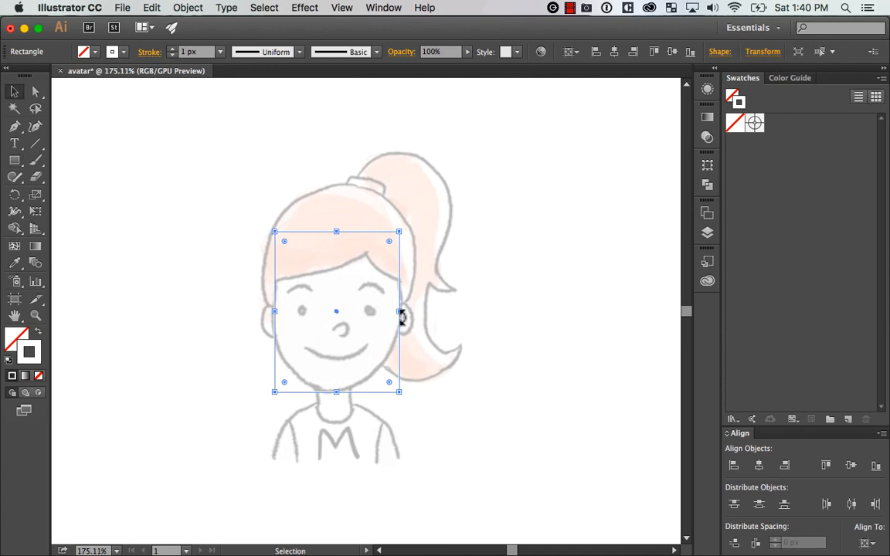
{"action": "left_click", "coordinate": [882, 81]}
{"action": "mouse_move", "coordinate": [821, 361]}
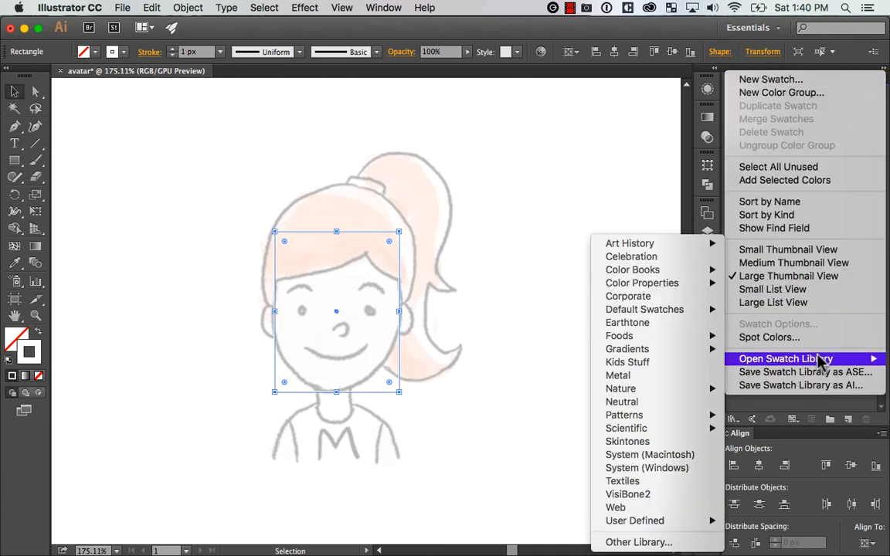
{"action": "mouse_move", "coordinate": [649, 520]}
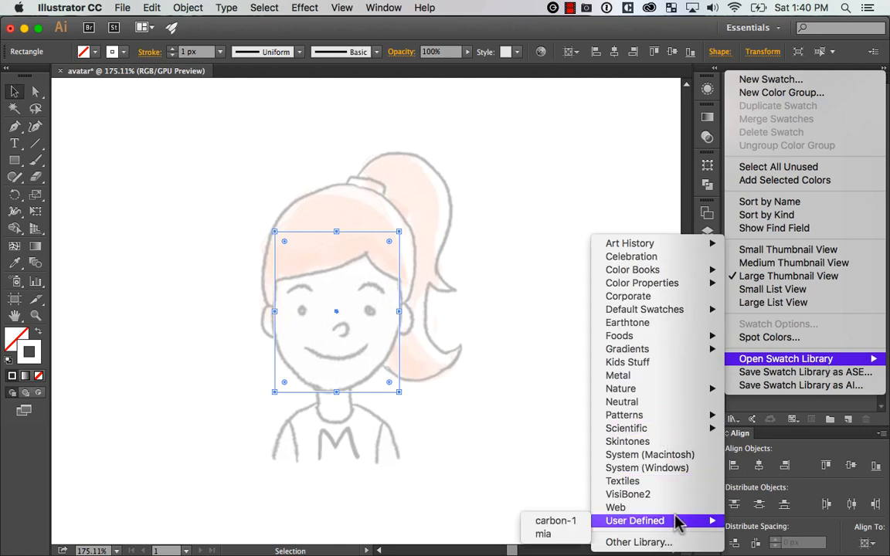
{"action": "left_click", "coordinate": [564, 535]}
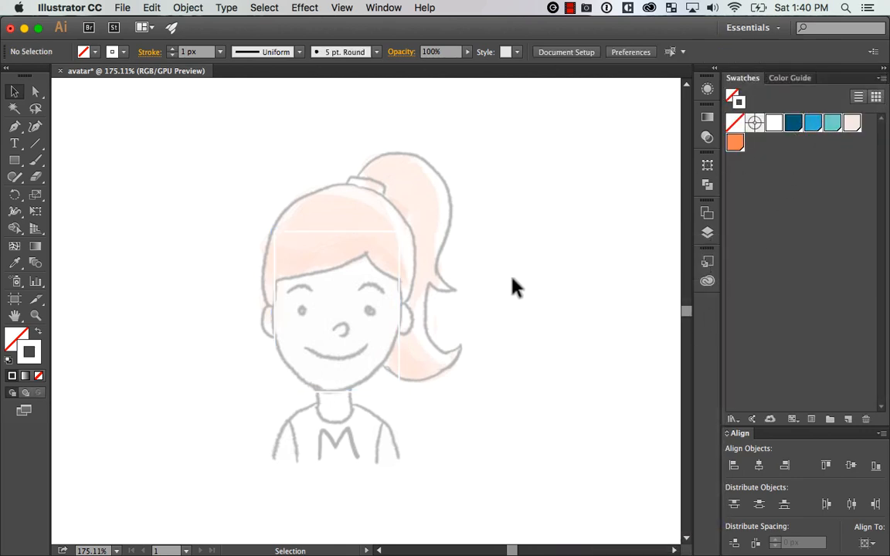
Apply the dark blue swatch to the stroke of the face rectangle
{"action": "left_click_drag", "start_coordinate": [481, 227], "coordinate": [176, 419]}
{"action": "left_click", "coordinate": [793, 130]}
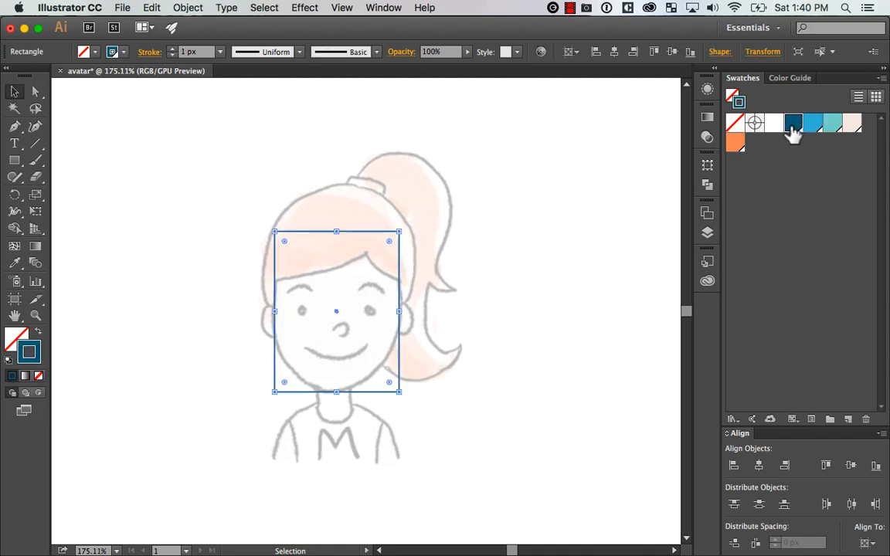
{"action": "key", "text": "a"}
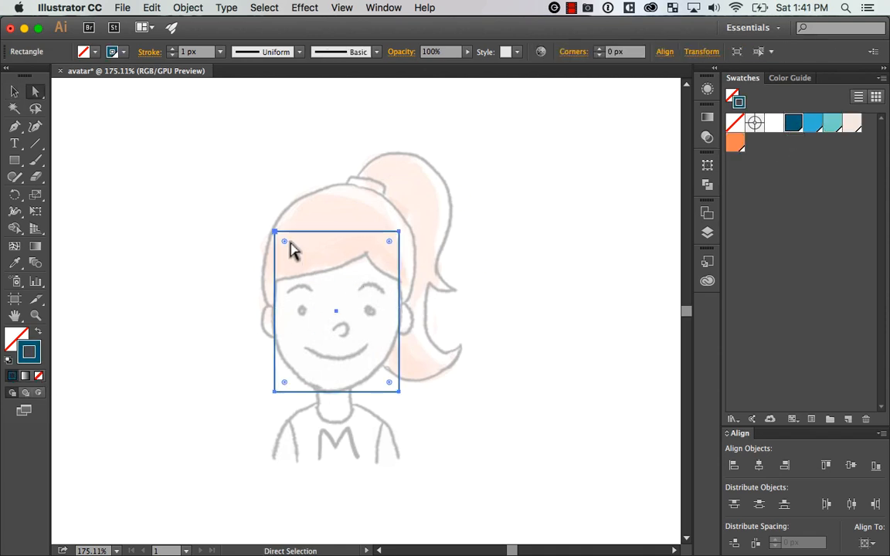
{"action": "left_click", "coordinate": [532, 254]}
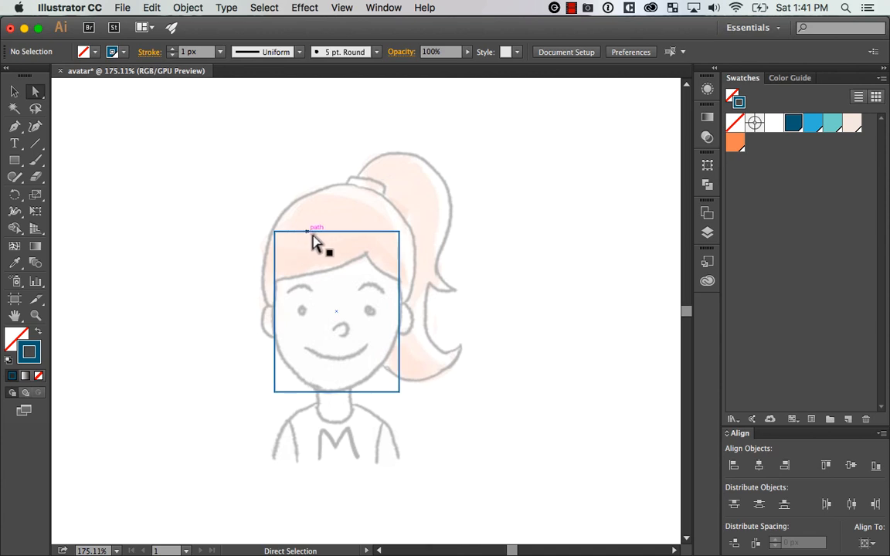
Round all four corners of the face rectangle to the maximum so it forms a capsule-like head shape
{"action": "key", "text": "v"}
{"action": "left_click", "coordinate": [321, 232]}
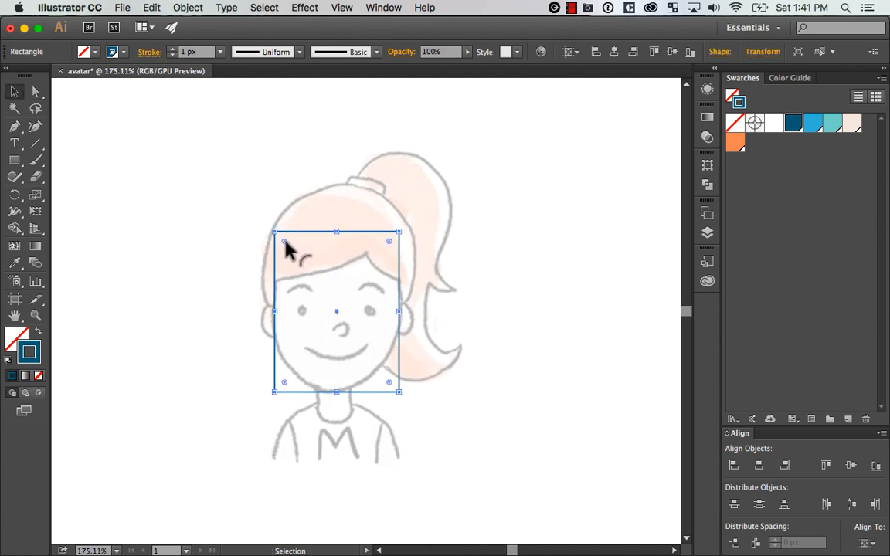
{"action": "left_click_drag", "start_coordinate": [285, 241], "coordinate": [351, 313]}
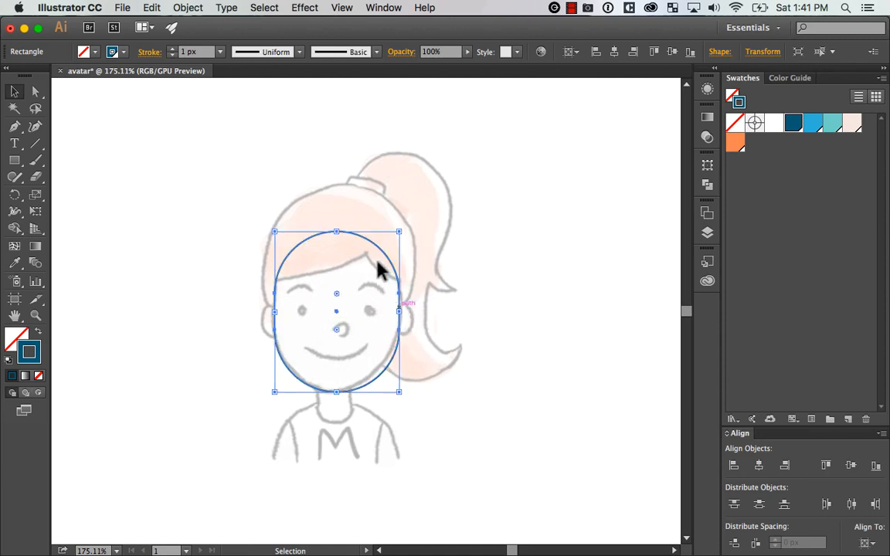
{"action": "left_click_drag", "start_coordinate": [336, 231], "coordinate": [357, 175]}
{"action": "key", "text": "super+z"}
Scale the rounded face shape down slightly to match the sketched face outline
{"action": "key", "text": "z"}
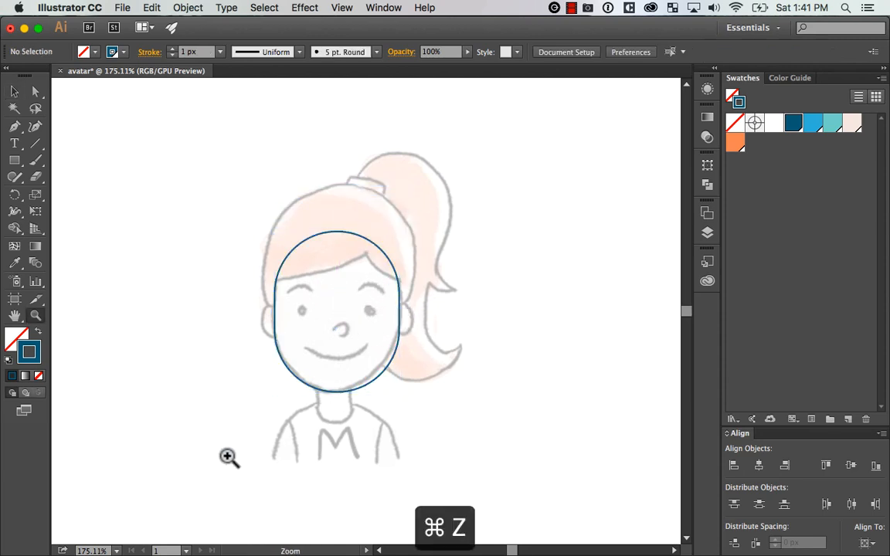
{"action": "left_click_drag", "start_coordinate": [227, 456], "coordinate": [501, 171]}
{"action": "left_click_drag", "start_coordinate": [455, 282], "coordinate": [534, 254]}
{"action": "left_click", "coordinate": [508, 278]}
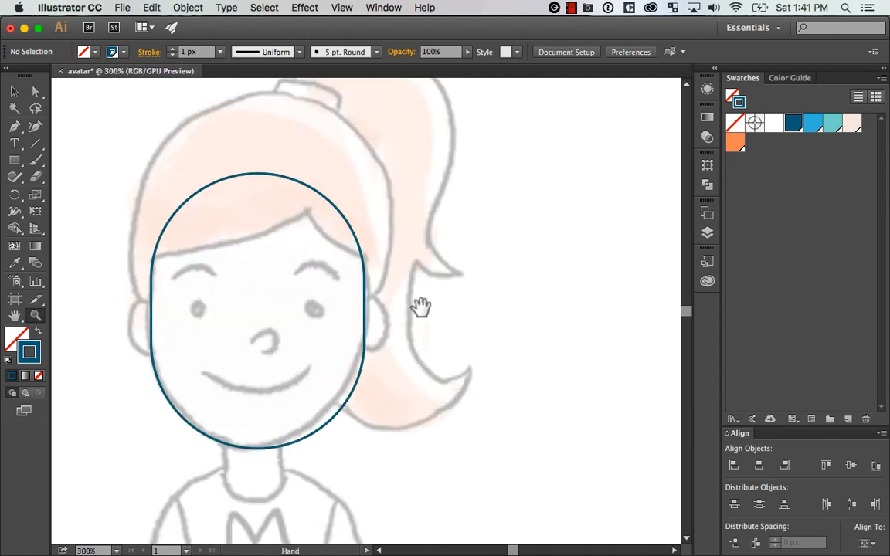
{"action": "left_click_drag", "start_coordinate": [420, 307], "coordinate": [515, 264]}
{"action": "key", "text": "v"}
{"action": "left_click_drag", "start_coordinate": [466, 308], "coordinate": [502, 303]}
{"action": "left_click", "coordinate": [496, 318]}
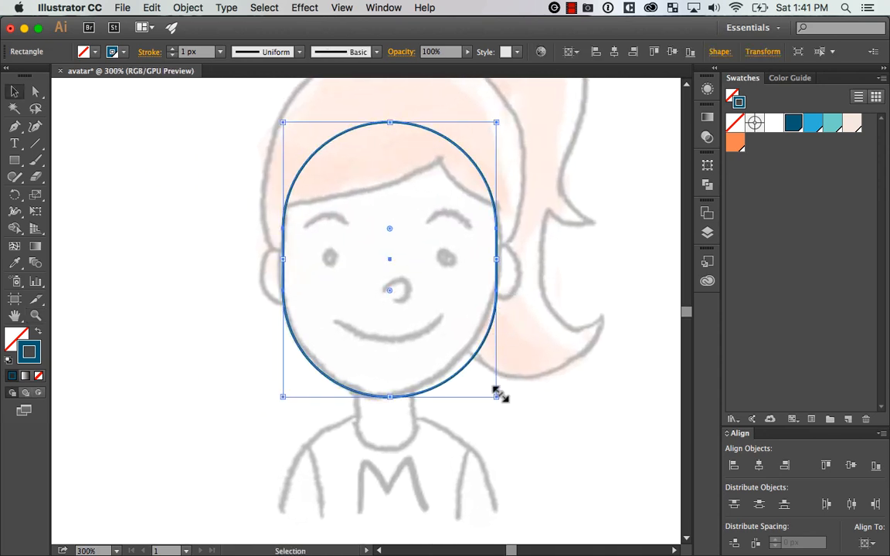
{"action": "left_click_drag", "start_coordinate": [499, 395], "coordinate": [534, 381]}
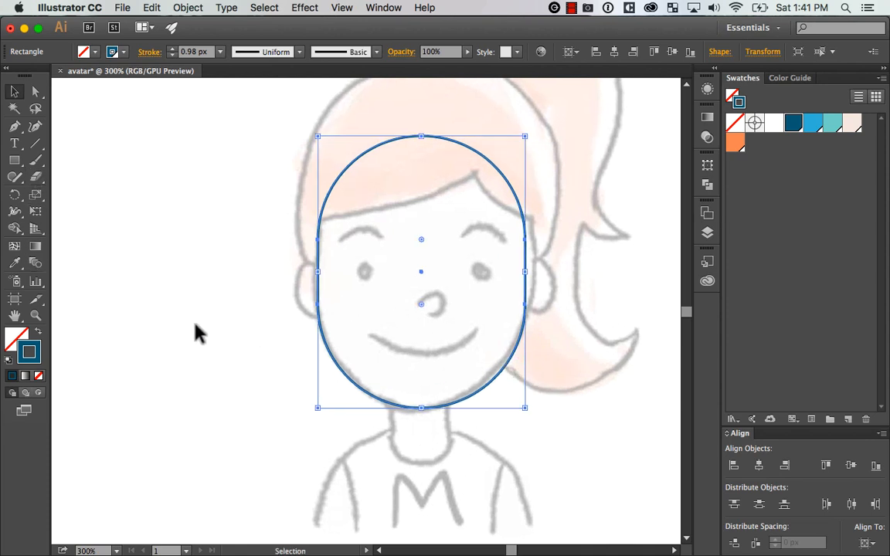
Draw a small rectangle over the sketched left ear and round its corners
{"action": "left_click", "coordinate": [14, 160]}
{"action": "mouse_move", "coordinate": [298, 264]}
{"action": "left_mouse_down"}
{"action": "mouse_move", "coordinate": [348, 324]}
{"action": "mouse_move", "coordinate": [340, 317]}
{"action": "left_mouse_up"}
{"action": "key", "text": "a"}
{"action": "left_click_drag", "start_coordinate": [309, 275], "coordinate": [580, 362]}
{"action": "key", "text": "v"}
{"action": "key", "text": "super+z"}
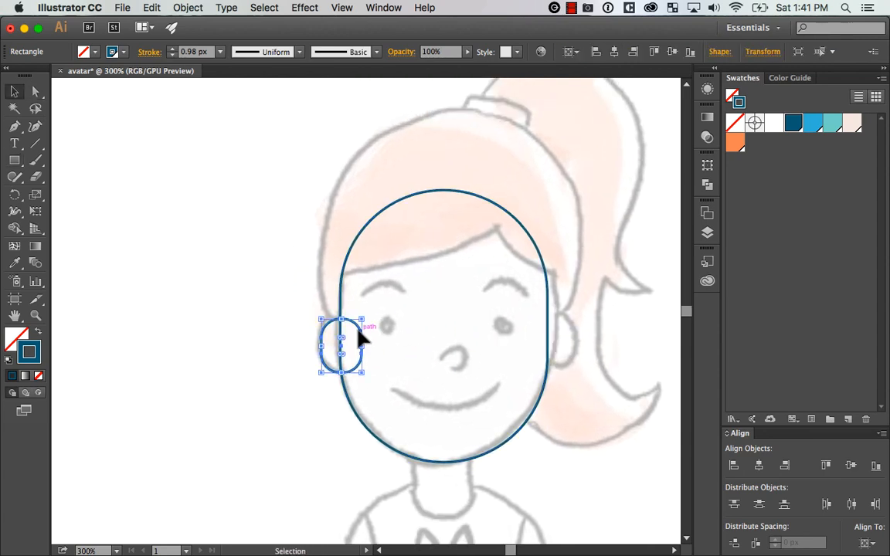
Duplicate the left ear shape onto the right edge of the face at the same height
{"action": "left_click_drag", "start_coordinate": [362, 319], "coordinate": [559, 320]}
{"action": "key", "text": "super+z"}
{"action": "left_click", "coordinate": [367, 354]}
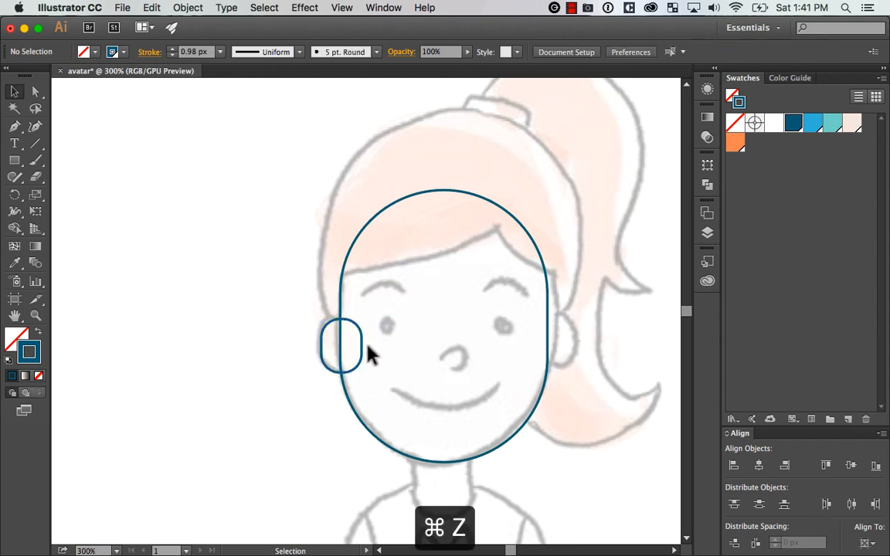
{"action": "left_click_drag", "start_coordinate": [361, 355], "coordinate": [572, 390]}
{"action": "left_click", "coordinate": [543, 309], "text": "shift"}
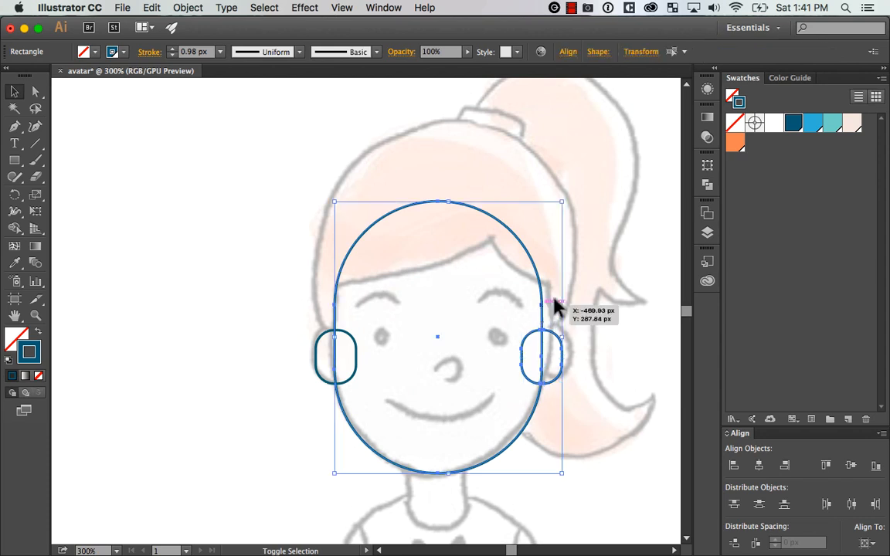
{"action": "left_click_drag", "start_coordinate": [563, 291], "coordinate": [528, 308]}
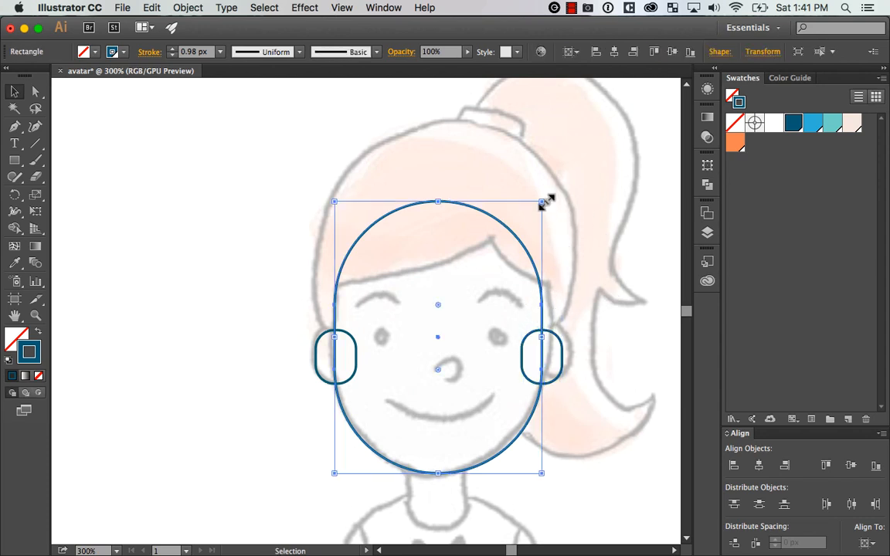
Enlarge the face shape slightly toward its upper right and nudge the right ear outward to straddle its edge
{"action": "left_click_drag", "start_coordinate": [542, 203], "coordinate": [553, 193]}
{"action": "left_click", "coordinate": [562, 357]}
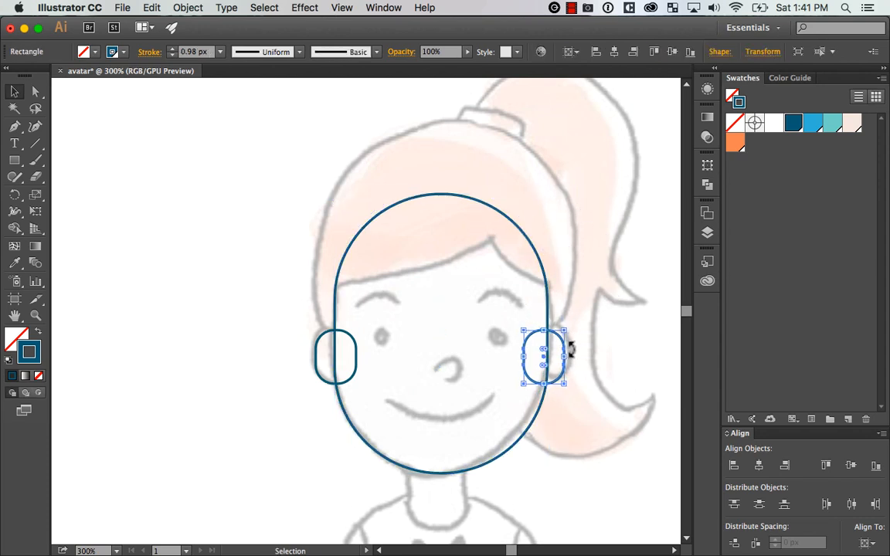
{"action": "key", "text": "Right"}
{"action": "key", "text": "Right"}
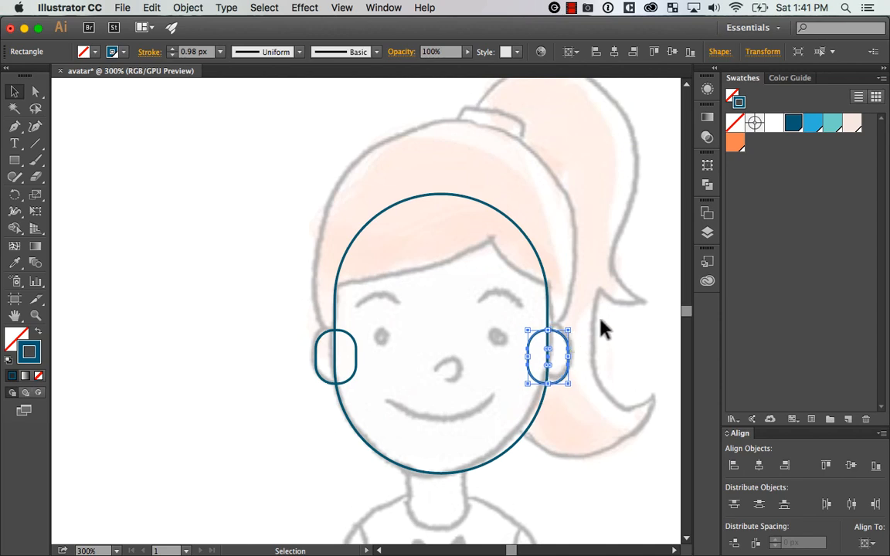
{"action": "left_click", "coordinate": [590, 347]}
{"action": "scroll", "coordinate": [585, 309], "scroll_direction": "down", "scroll_amount": 2}
{"action": "key", "text": "super+minus"}
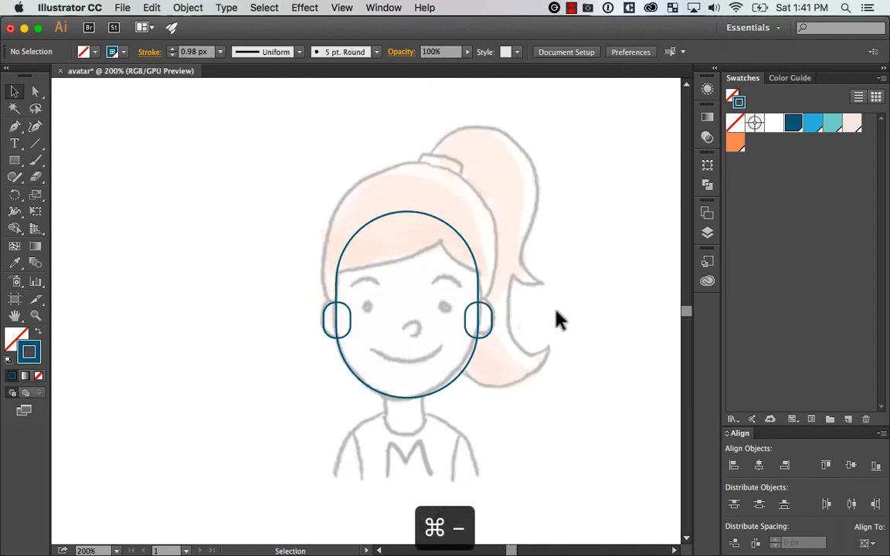
Draw a small upright ellipse over the sketched left eye
{"action": "key", "text": "z"}
{"action": "left_click_drag", "start_coordinate": [303, 457], "coordinate": [600, 160]}
{"action": "left_click_drag", "start_coordinate": [562, 249], "coordinate": [591, 241]}
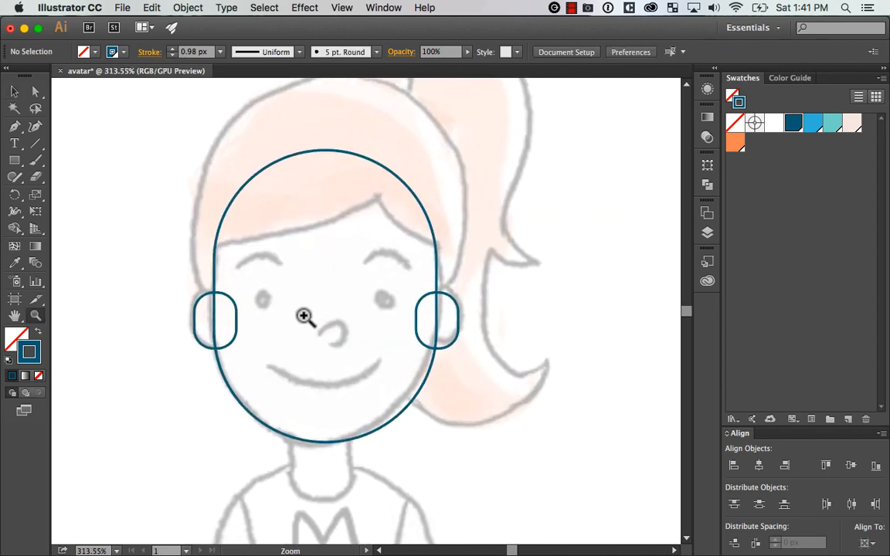
{"action": "left_click", "coordinate": [21, 161]}
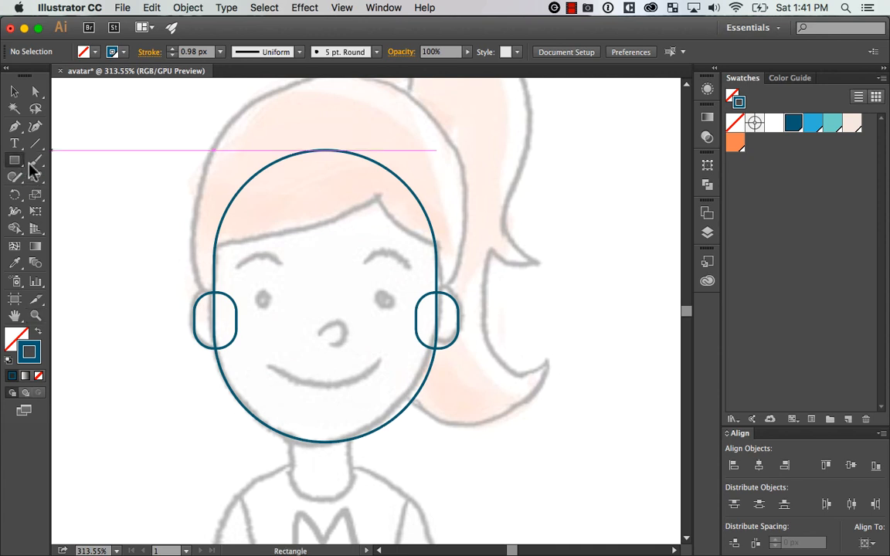
{"action": "key", "text": "Escape"}
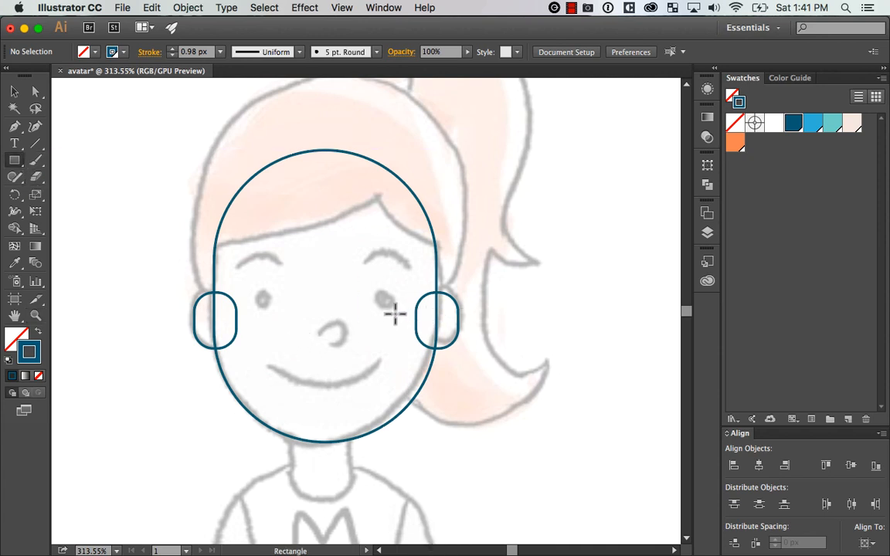
{"action": "key", "text": "l"}
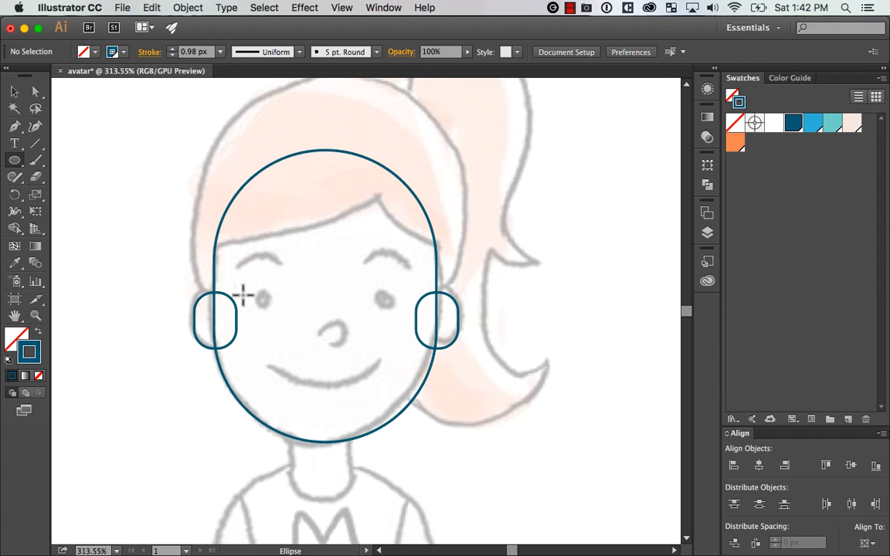
{"action": "left_click_drag", "start_coordinate": [16, 166], "coordinate": [146, 195]}
{"action": "left_click_drag", "start_coordinate": [252, 285], "coordinate": [397, 314]}
Duplicate the left eye ellipse onto the sketched right eye
{"action": "key", "text": "v"}
{"action": "left_click", "coordinate": [297, 294]}
{"action": "left_click", "coordinate": [272, 299]}
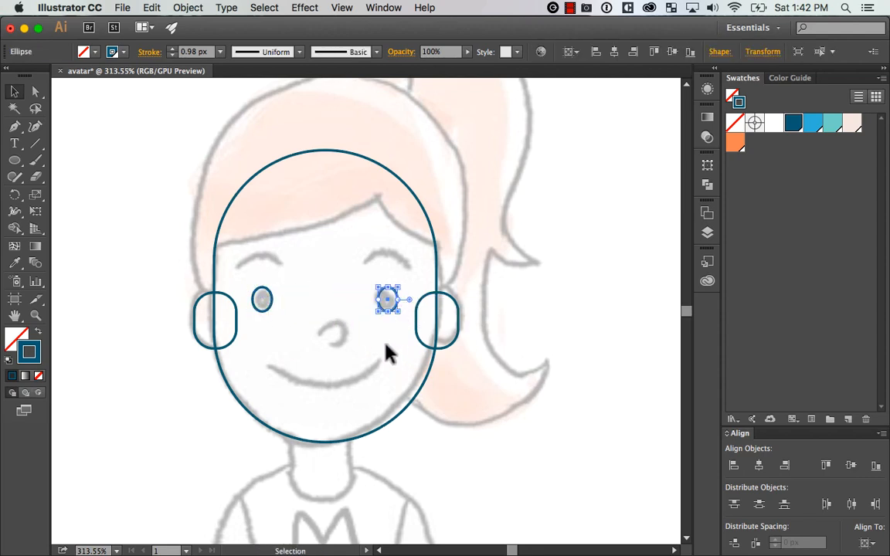
{"action": "left_click", "coordinate": [195, 398]}
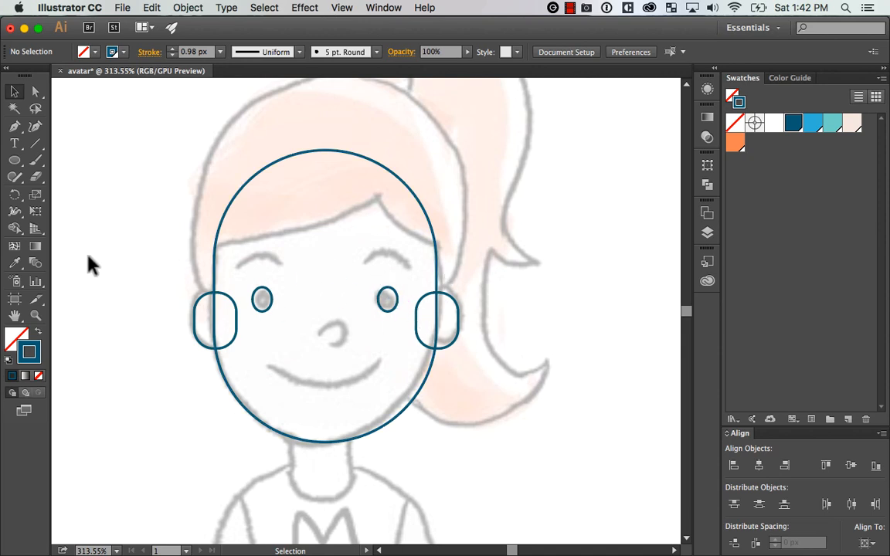
Draw a circle over the sketched nose and flatten it into a slightly wide ellipse
{"action": "left_click", "coordinate": [15, 160]}
{"action": "mouse_move", "coordinate": [317, 311]}
{"action": "left_mouse_down"}
{"action": "mouse_move", "coordinate": [341, 349]}
{"action": "mouse_move", "coordinate": [354, 349]}
{"action": "left_mouse_up"}
{"action": "key", "text": "Escape"}
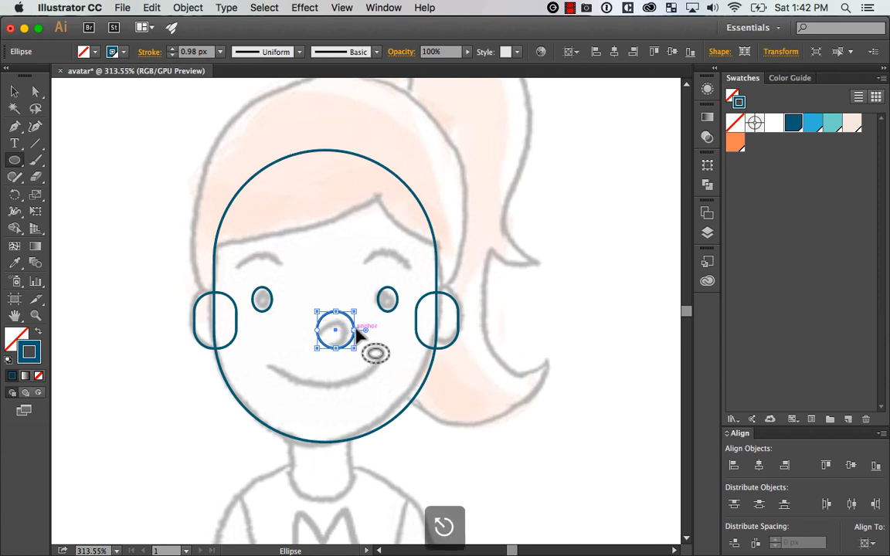
{"action": "left_click_drag", "start_coordinate": [362, 309], "coordinate": [353, 320]}
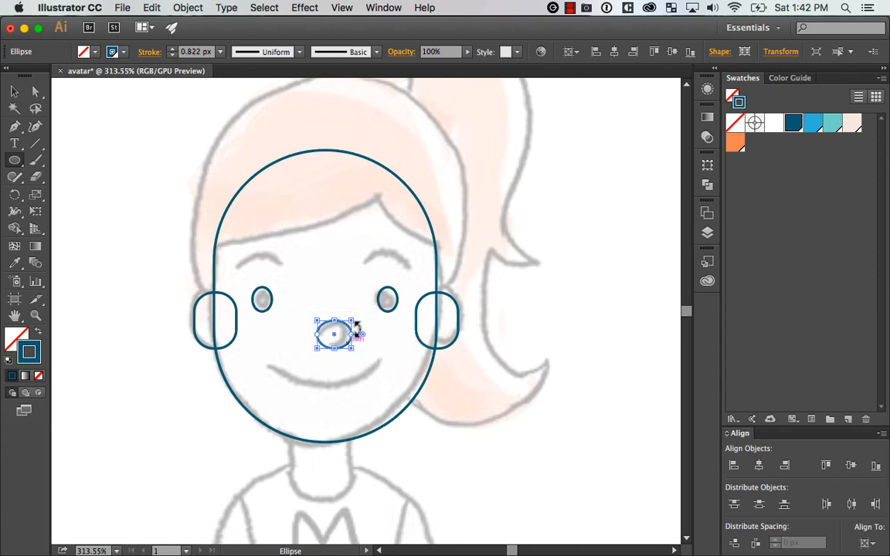
{"action": "key", "text": "z"}
{"action": "left_click_drag", "start_coordinate": [240, 449], "coordinate": [447, 241]}
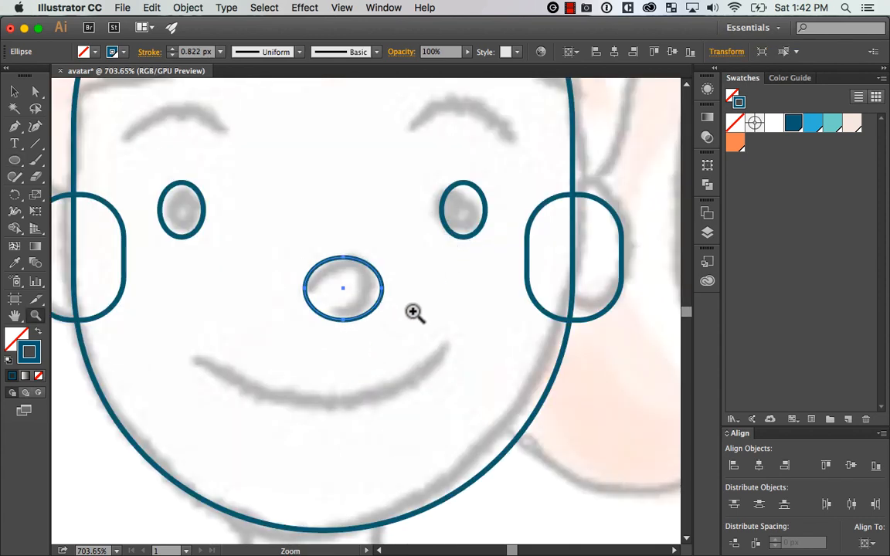
{"action": "key", "text": "space"}
{"action": "left_click_drag", "start_coordinate": [425, 296], "coordinate": [480, 309]}
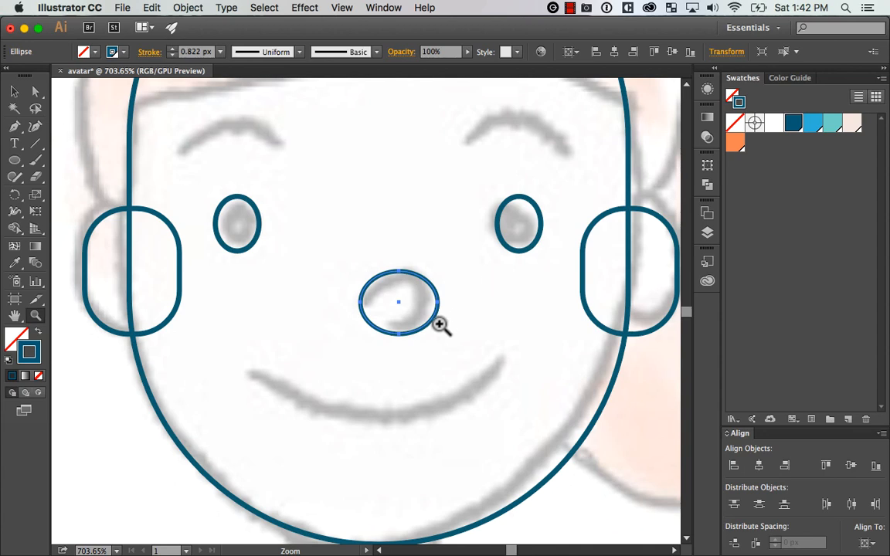
{"action": "key", "text": "p"}
{"action": "key", "text": "Escape"}
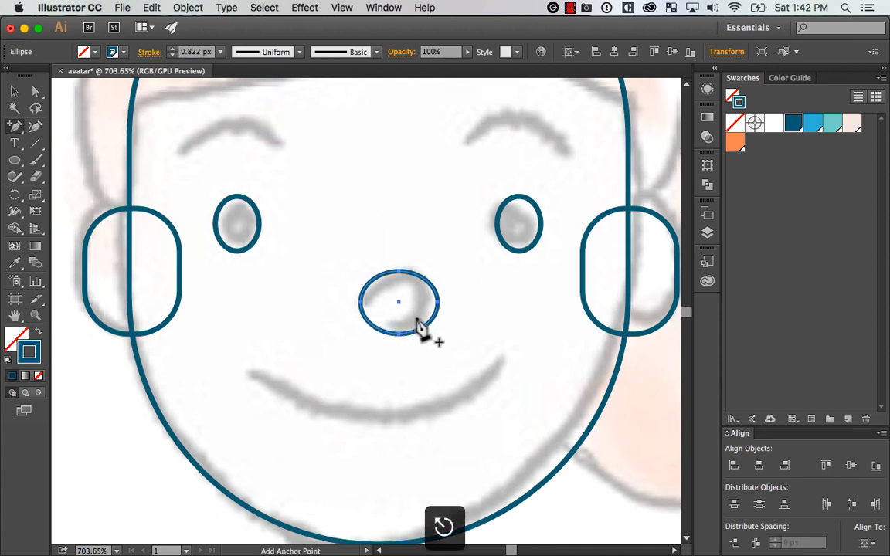
{"action": "key", "text": "v"}
{"action": "left_click", "coordinate": [479, 316]}
{"action": "left_click_drag", "start_coordinate": [432, 330], "coordinate": [439, 225]}
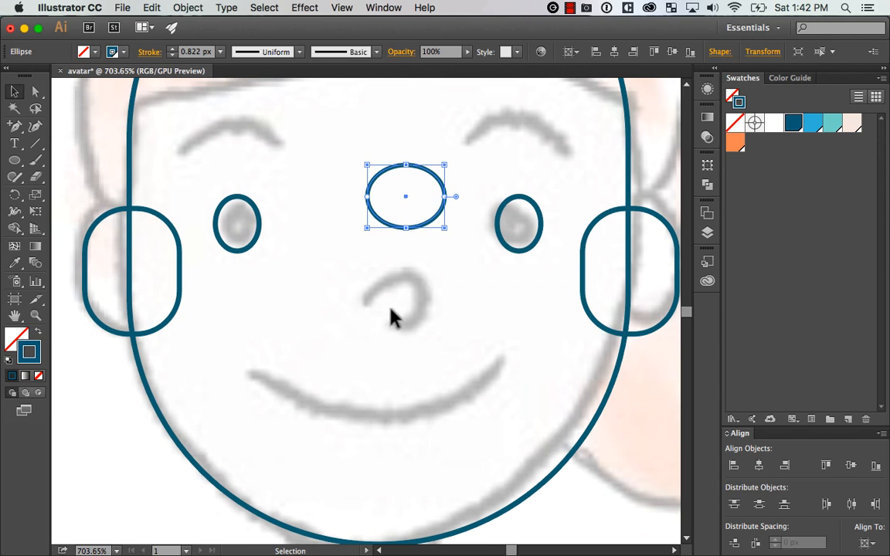
{"action": "key", "text": "super+z"}
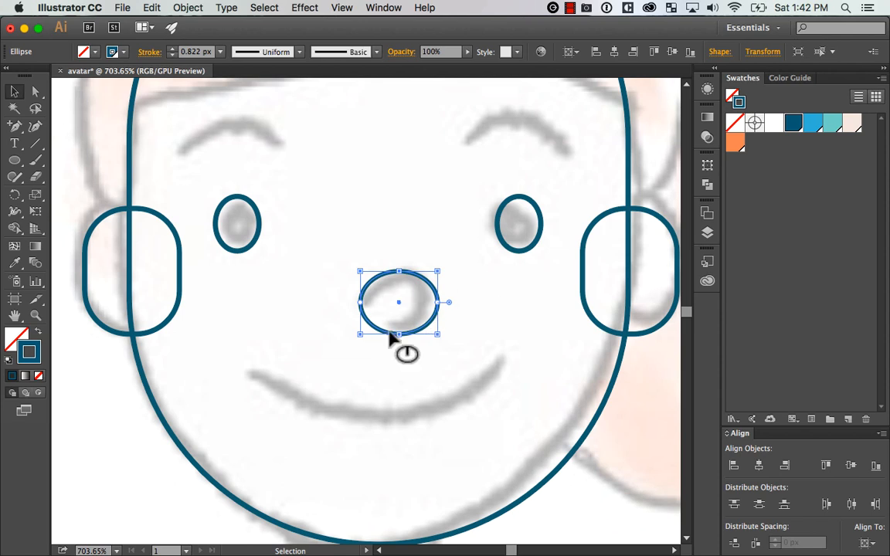
Remove the lower-left segment of the nose ellipse to leave an open arc following the sketched nose
{"action": "key", "text": "p"}
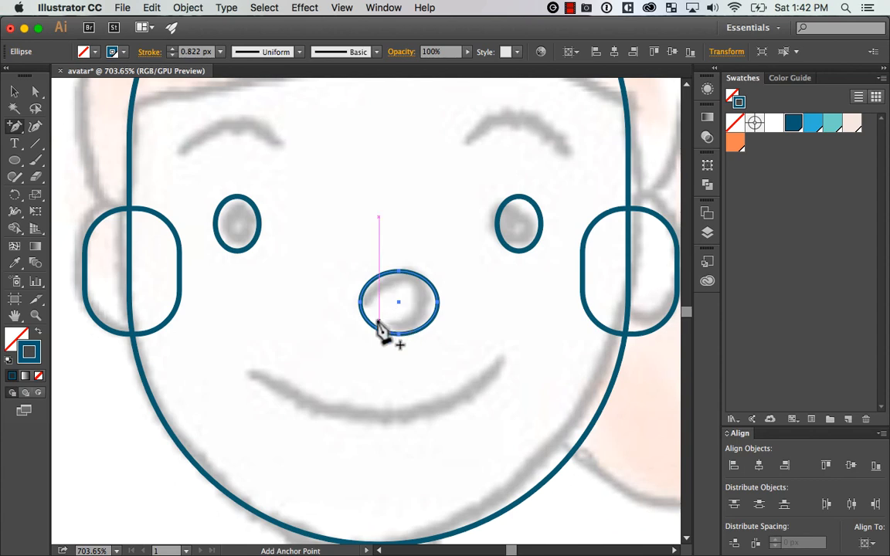
{"action": "left_click_drag", "start_coordinate": [16, 126], "coordinate": [161, 146]}
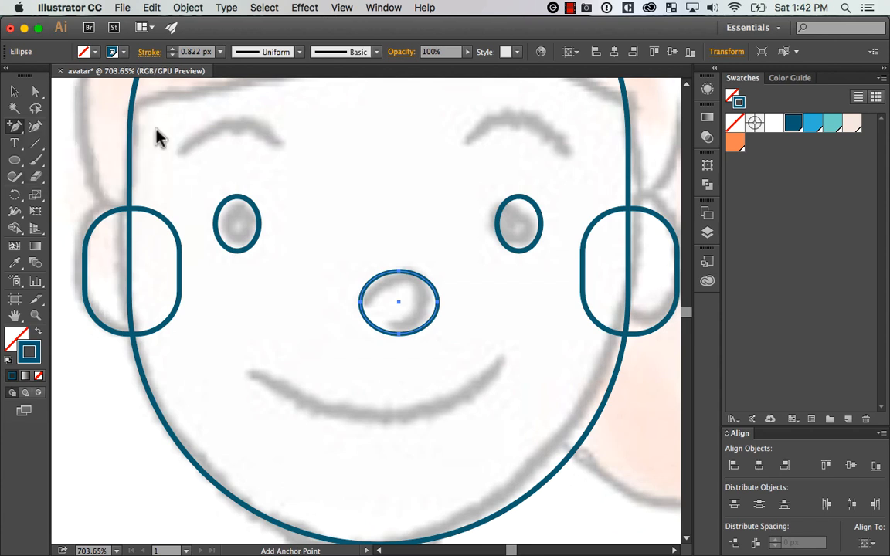
{"action": "left_click", "coordinate": [370, 328]}
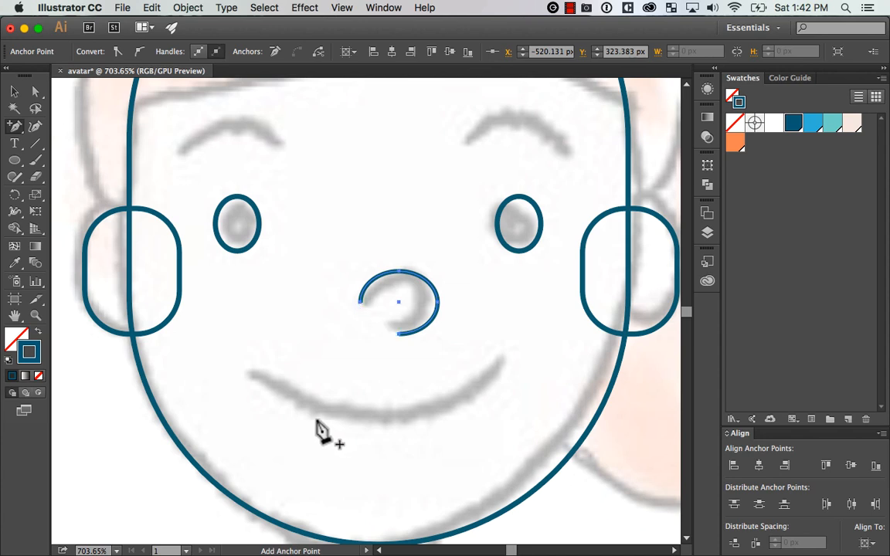
Deselect the nose arc, then undo the segment removal to bring back the full nose ellipse
{"action": "key", "text": "Escape"}
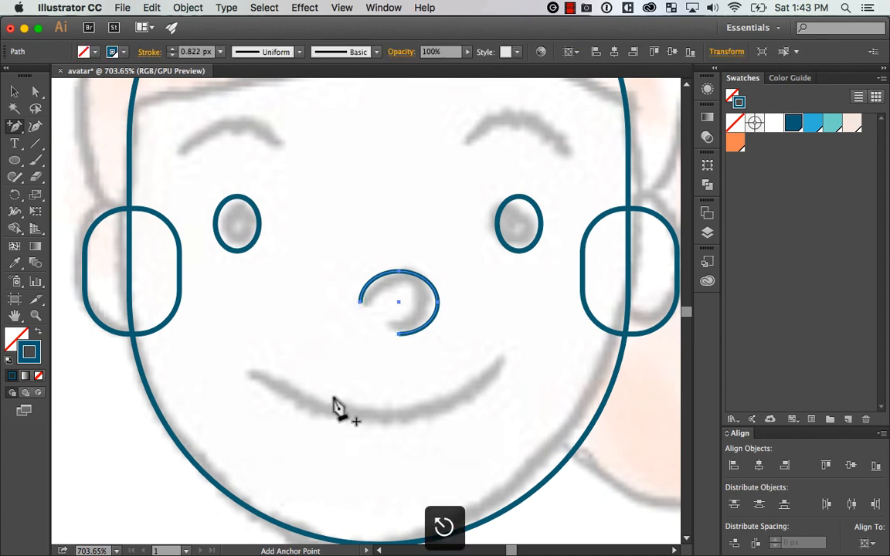
{"action": "key", "text": "Escape"}
{"action": "key", "text": "v"}
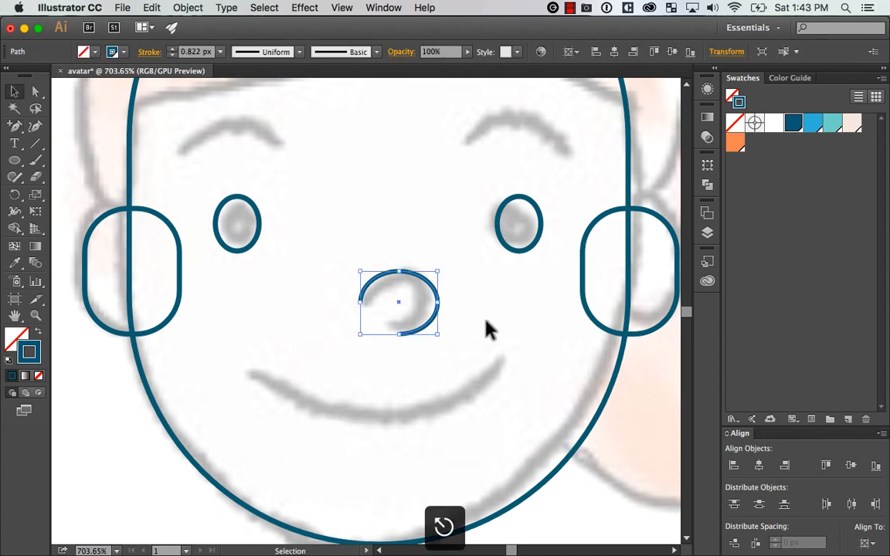
{"action": "left_click", "coordinate": [486, 321]}
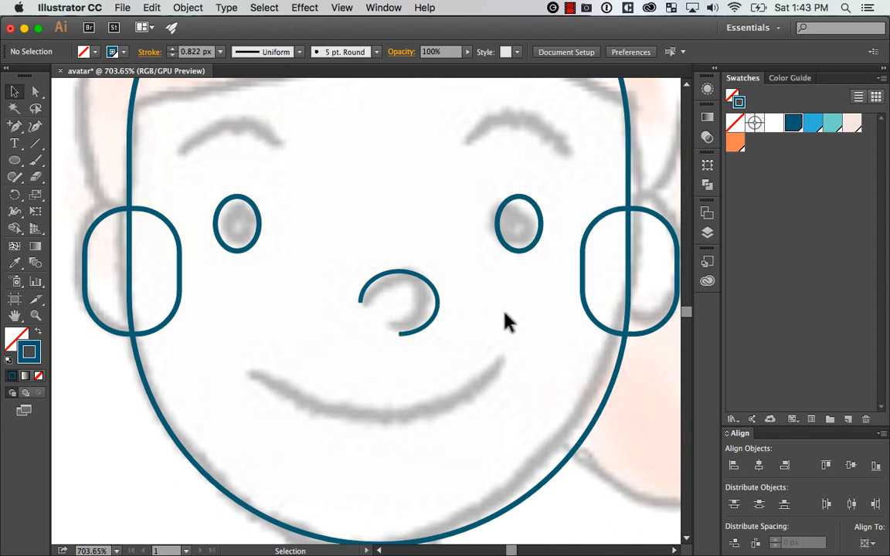
{"action": "key", "text": "super+z"}
{"action": "key", "text": "super+z"}
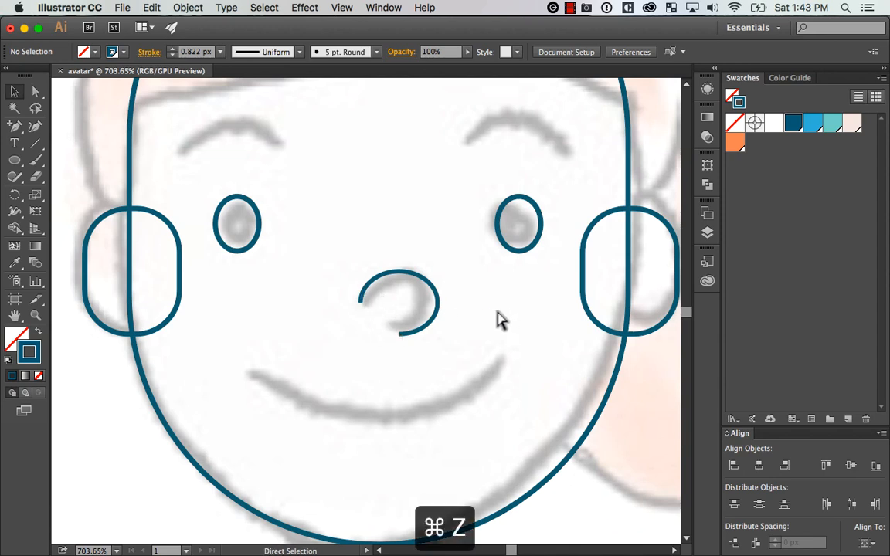
Try to open the nose ellipse by deleting its leftmost anchor point, then undo the deletion
{"action": "left_click", "coordinate": [495, 323]}
{"action": "key", "text": "a"}
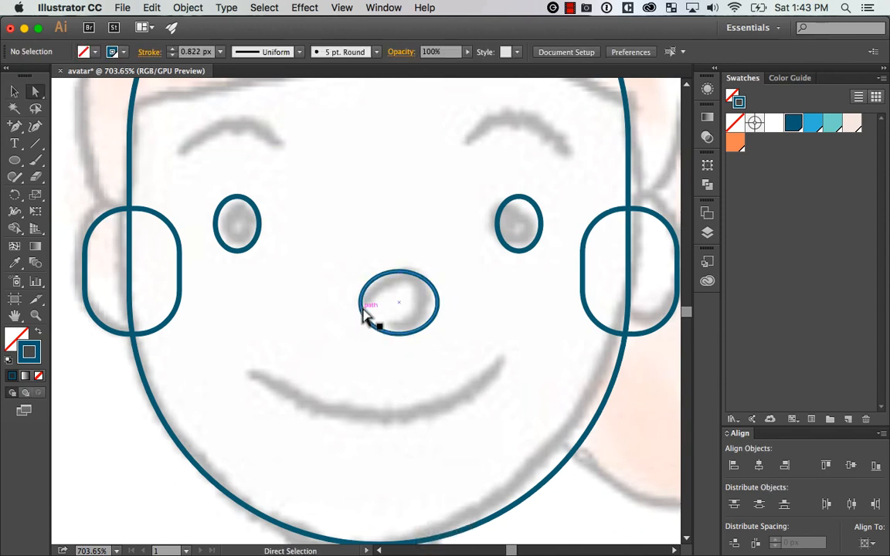
{"action": "left_click", "coordinate": [360, 302]}
{"action": "key", "text": "Delete"}
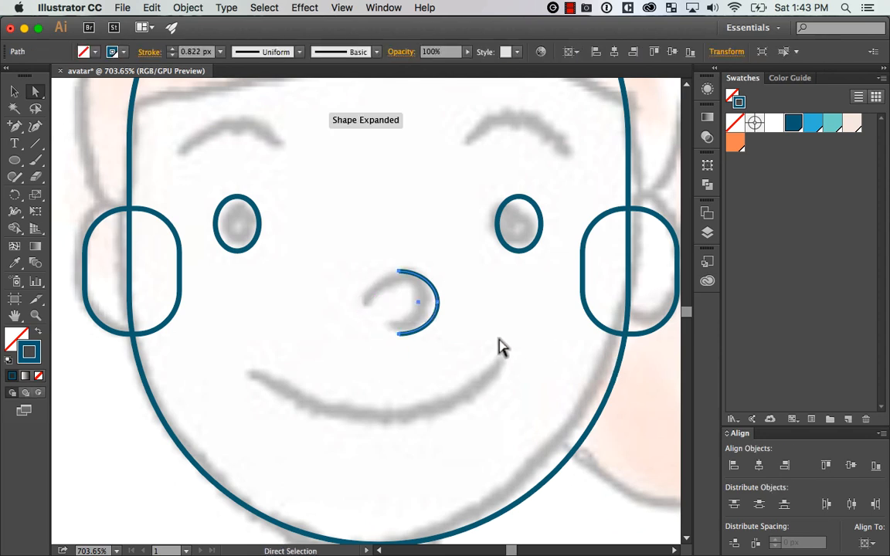
{"action": "key", "text": "super+z"}
{"action": "key", "text": "super+z"}
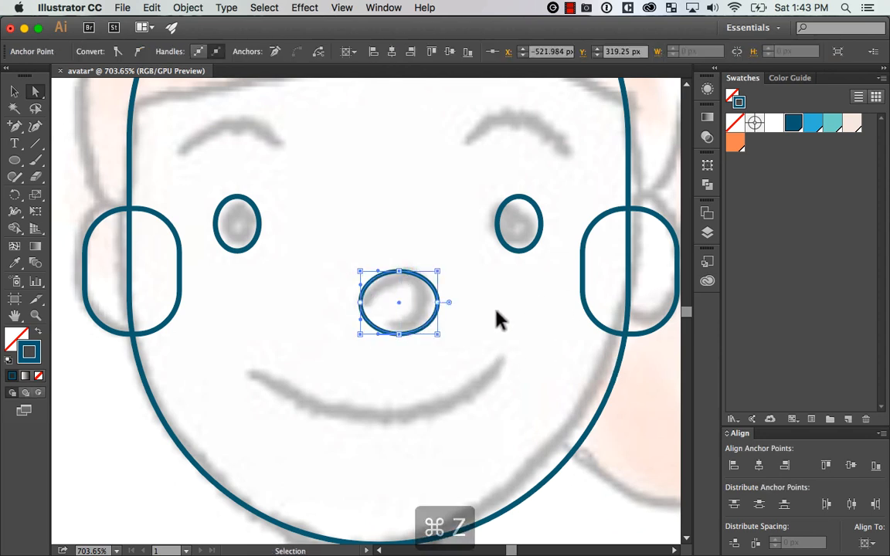
{"action": "key", "text": "shift+super+z"}
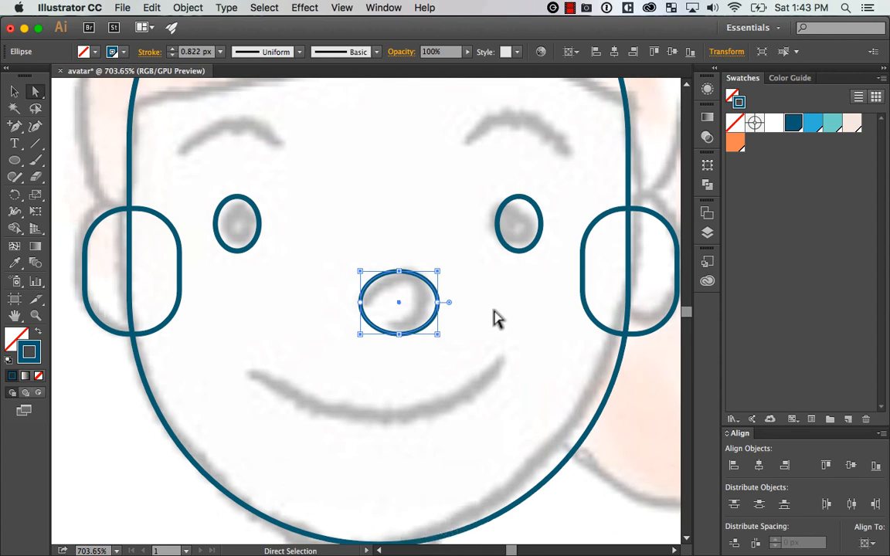
Add an anchor point on the nose ellipse's lower-left curve and delete it to leave an open arc, then deselect
{"action": "key", "text": "p"}
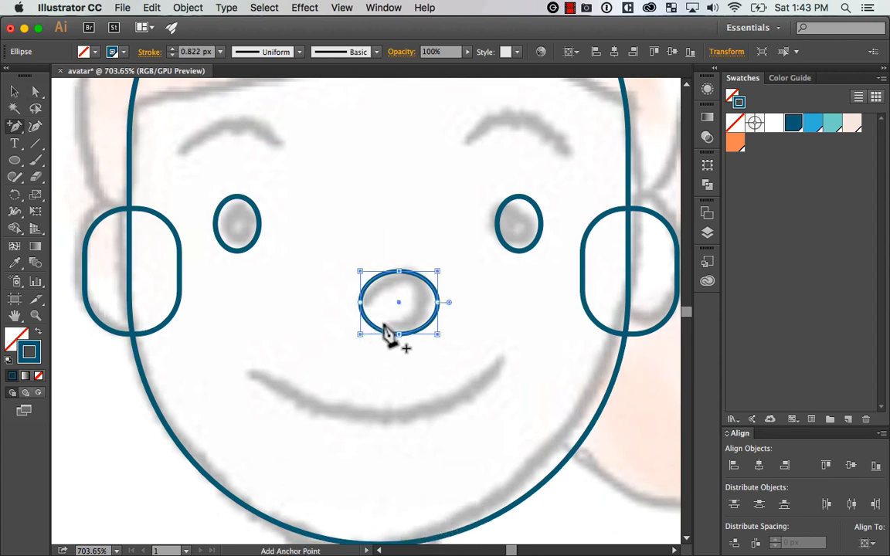
{"action": "key", "text": "super+z"}
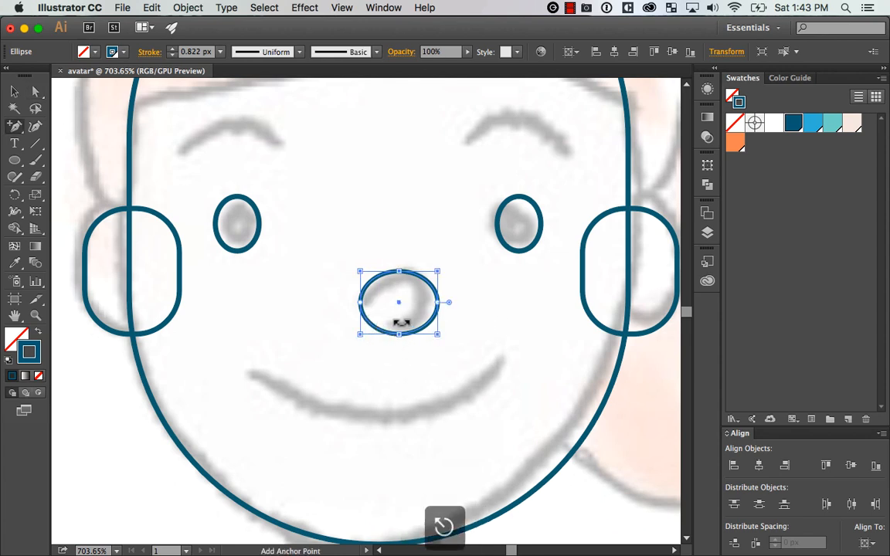
{"action": "key", "text": "v"}
{"action": "left_click", "coordinate": [498, 331]}
{"action": "key", "text": "p"}
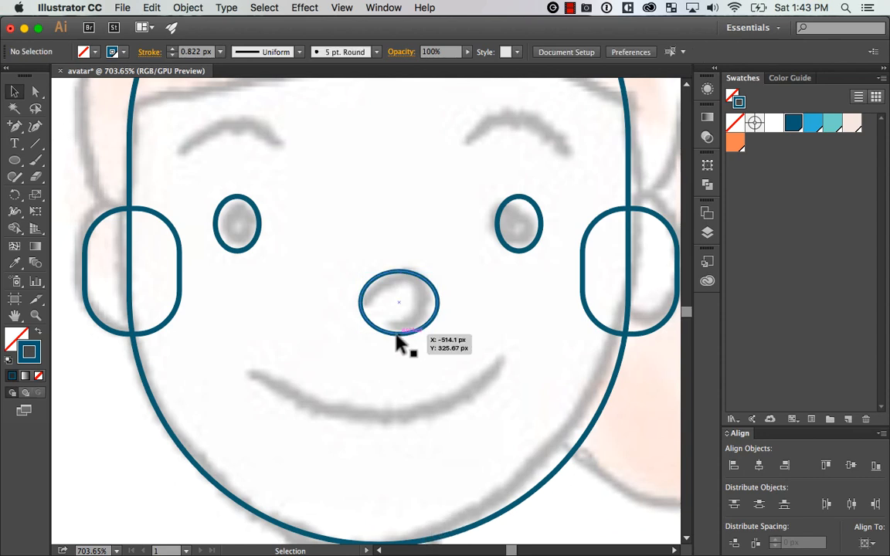
{"action": "left_click", "coordinate": [374, 329]}
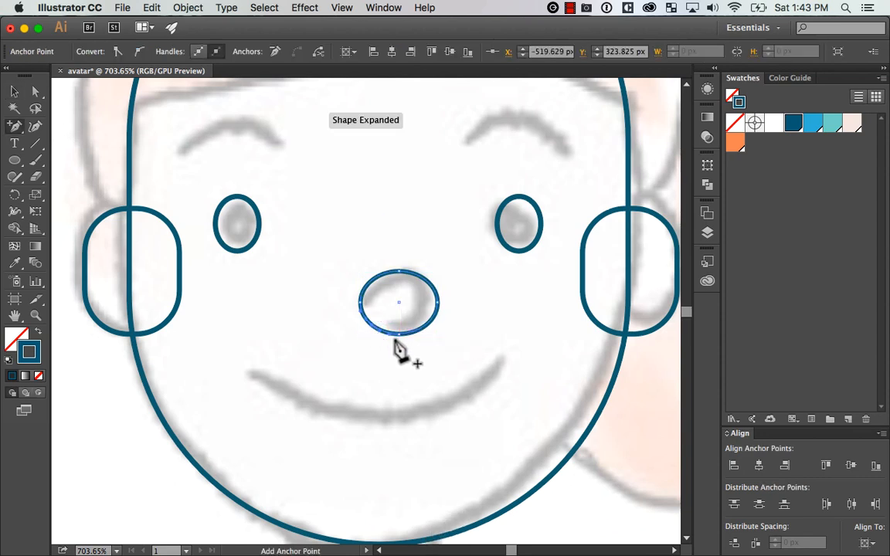
{"action": "key", "text": "Delete"}
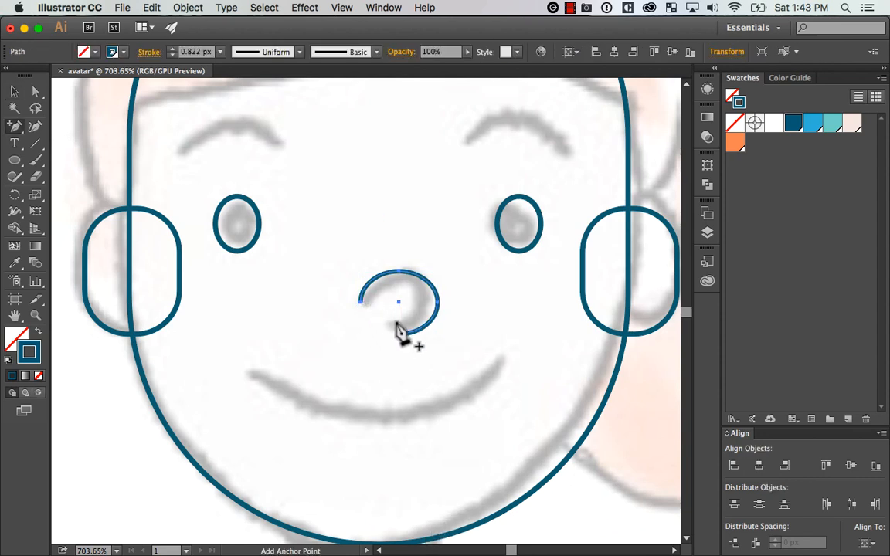
{"action": "key", "text": "Escape"}
{"action": "key", "text": "v"}
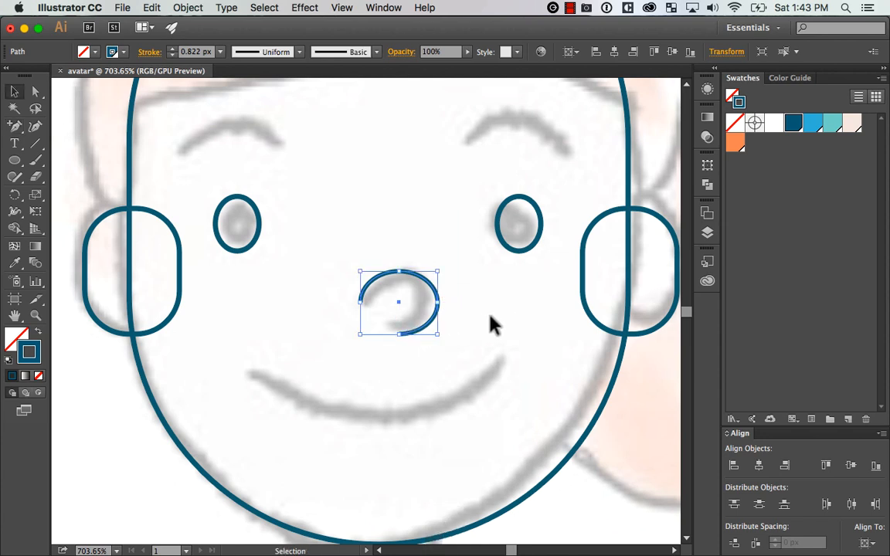
{"action": "left_click", "coordinate": [491, 329]}
Draw a wide ellipse whose lower edge follows the sketched smile and delete its uppermost anchor point to keep the lower half
{"action": "key", "text": "super+minus"}
{"action": "key", "text": "super+minus"}
{"action": "key", "text": "super+minus"}
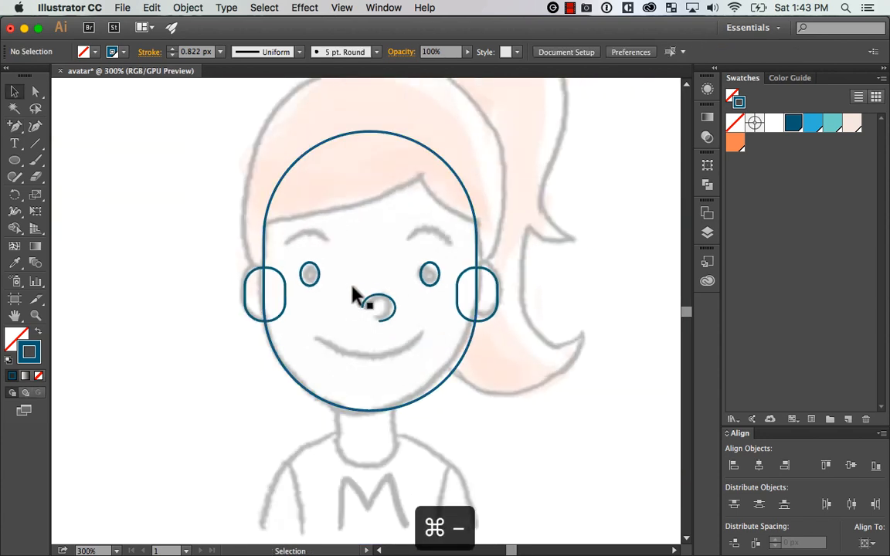
{"action": "left_click", "coordinate": [14, 161]}
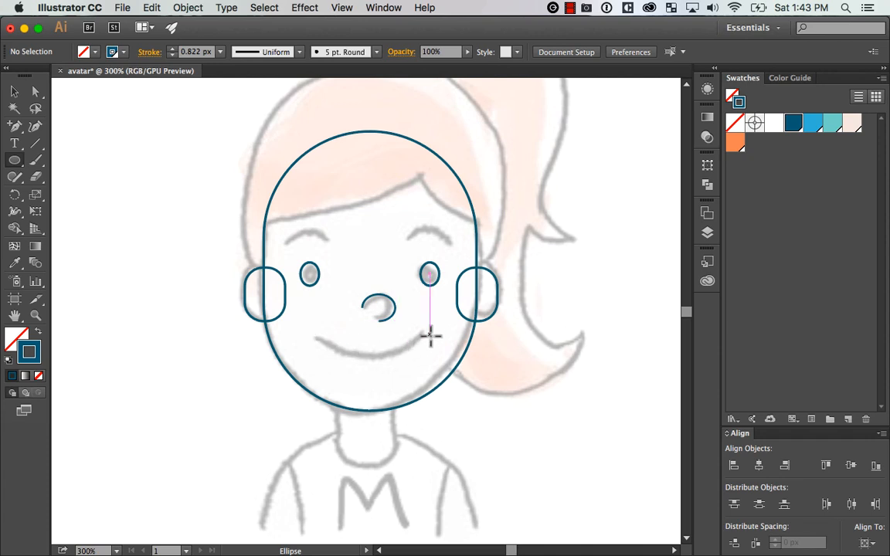
{"action": "left_click_drag", "start_coordinate": [308, 301], "coordinate": [423, 356]}
{"action": "key", "text": "q"}
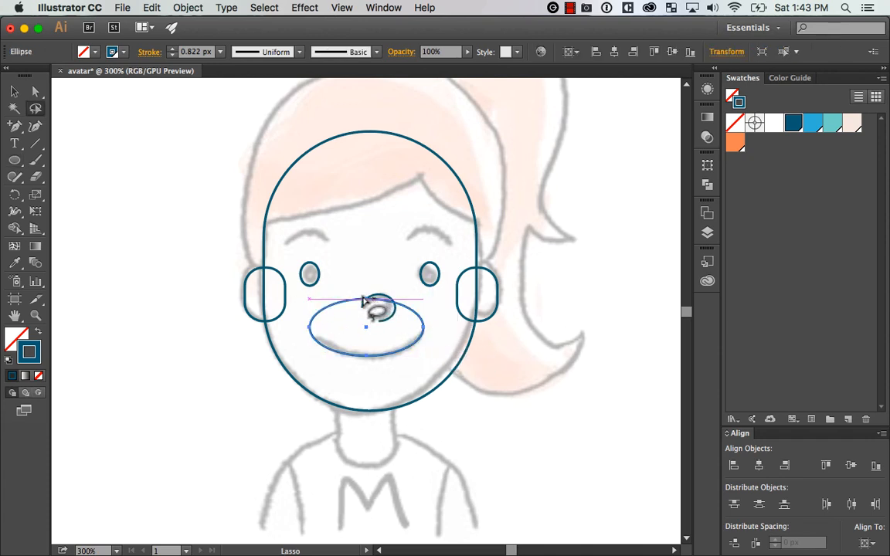
{"action": "key", "text": "a"}
{"action": "left_click", "coordinate": [369, 301]}
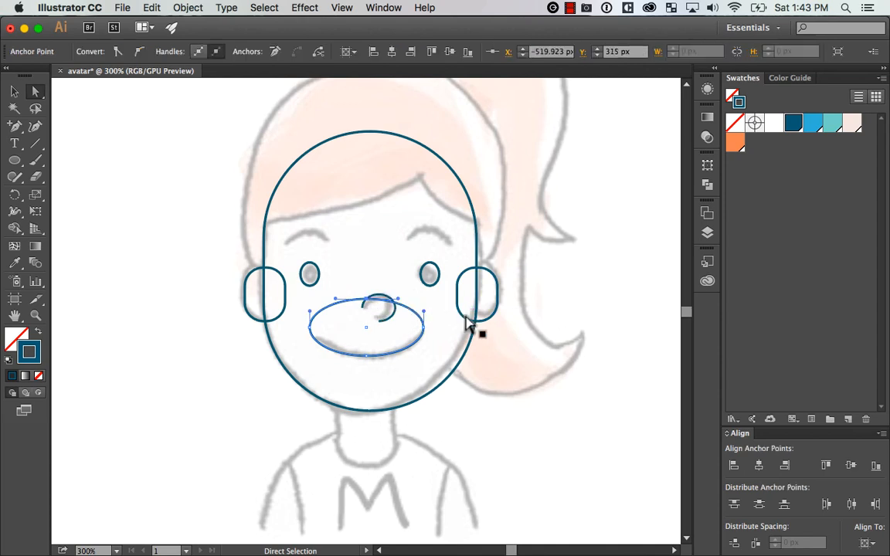
{"action": "key", "text": "Delete"}
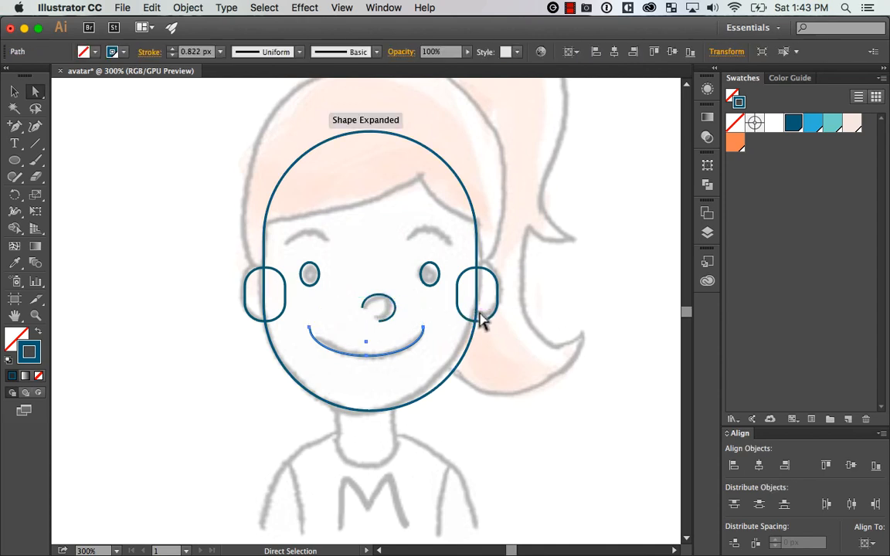
Draw a rectangle across the upper ends of the mouth curve and subtract it from the curve with Minus Front
{"action": "key", "text": "Escape"}
{"action": "left_click_drag", "start_coordinate": [14, 160], "coordinate": [44, 159]}
{"action": "left_click_drag", "start_coordinate": [268, 263], "coordinate": [456, 338]}
{"action": "key", "text": "v"}
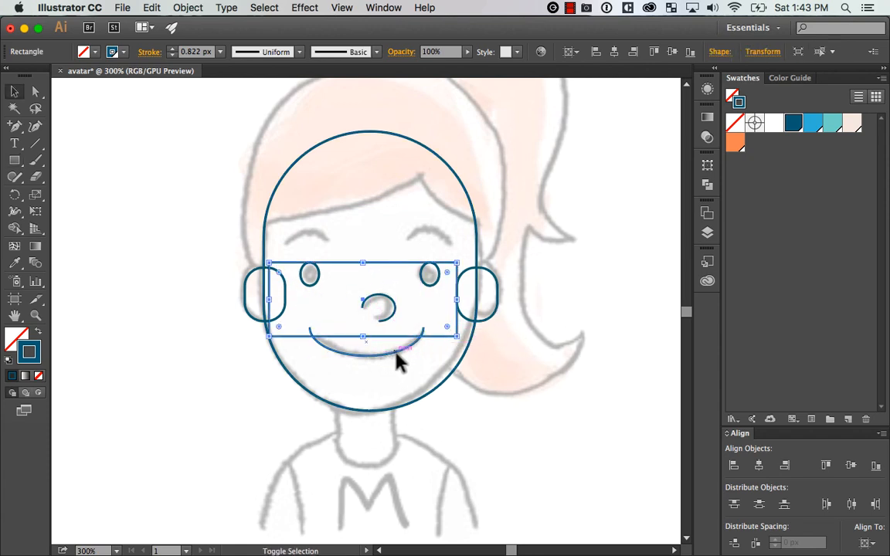
{"action": "left_click", "coordinate": [394, 352], "text": "shift"}
{"action": "left_click", "coordinate": [708, 186]}
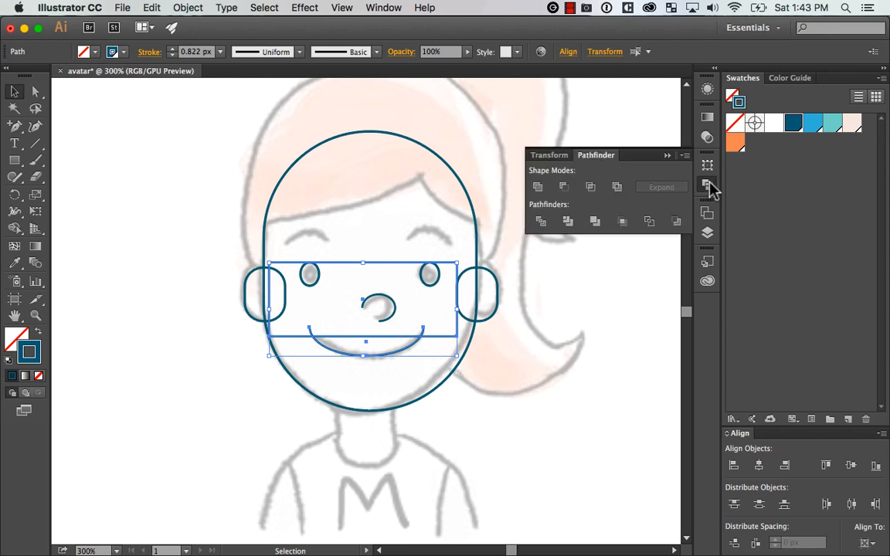
{"action": "left_click", "coordinate": [565, 188]}
{"action": "left_click", "coordinate": [447, 328]}
{"action": "left_click", "coordinate": [386, 341]}
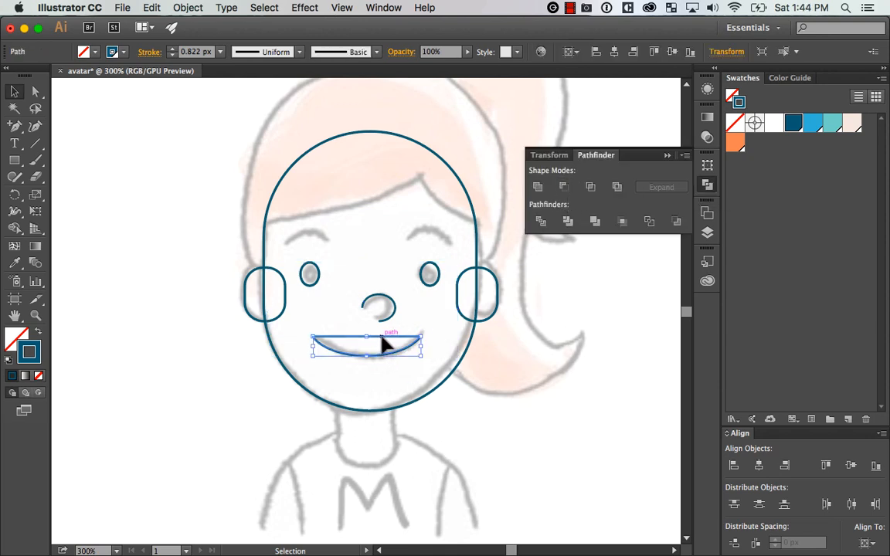
Add an anchor point on the mouth's straight upper edge and delete it to leave an open smile curve, then deselect
{"action": "left_click", "coordinate": [397, 392]}
{"action": "key", "text": "a"}
{"action": "left_click_drag", "start_coordinate": [309, 405], "coordinate": [489, 284]}
{"action": "mouse_move", "coordinate": [401, 358]}
{"action": "left_mouse_down"}
{"action": "mouse_move", "coordinate": [468, 334]}
{"action": "mouse_move", "coordinate": [508, 271]}
{"action": "left_mouse_up"}
{"action": "key", "text": "z"}
{"action": "key", "text": "b"}
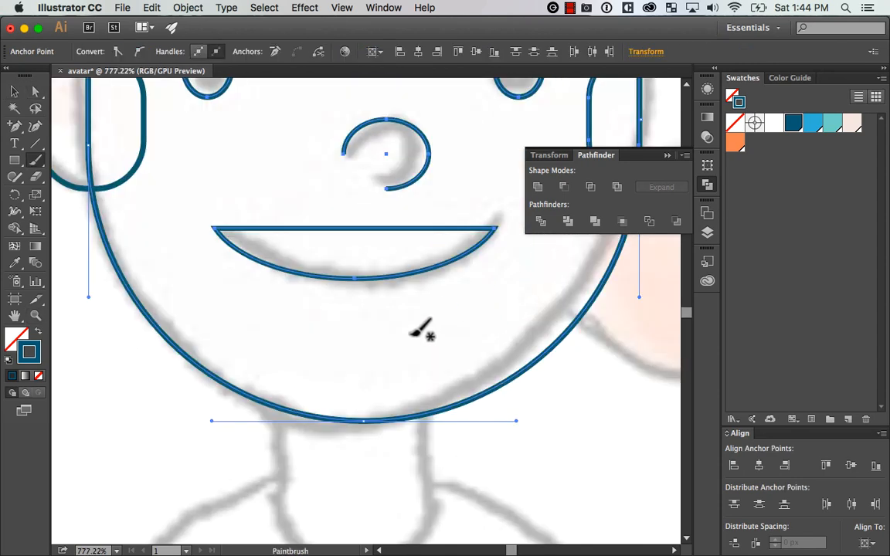
{"action": "scroll", "coordinate": [407, 336], "scroll_direction": "up", "scroll_amount": 5}
{"action": "key", "text": "v"}
{"action": "left_click", "coordinate": [390, 313]}
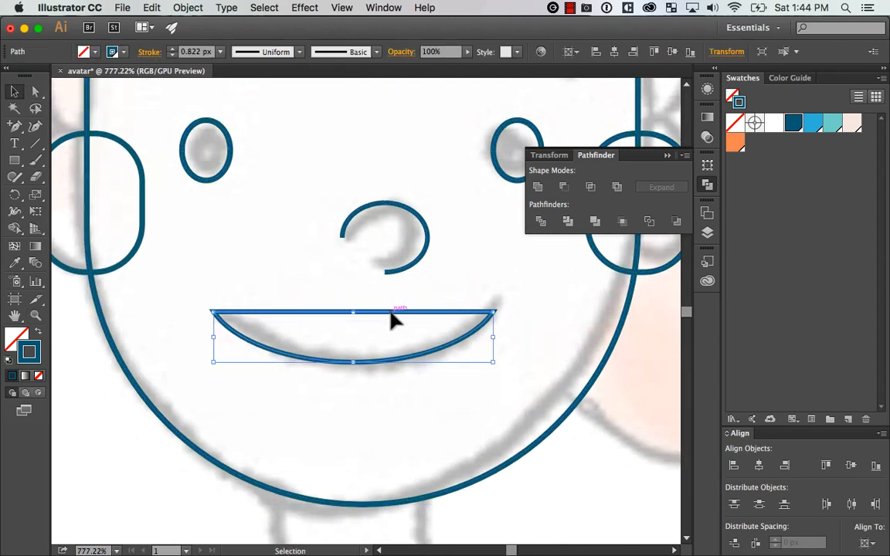
{"action": "key", "text": "p"}
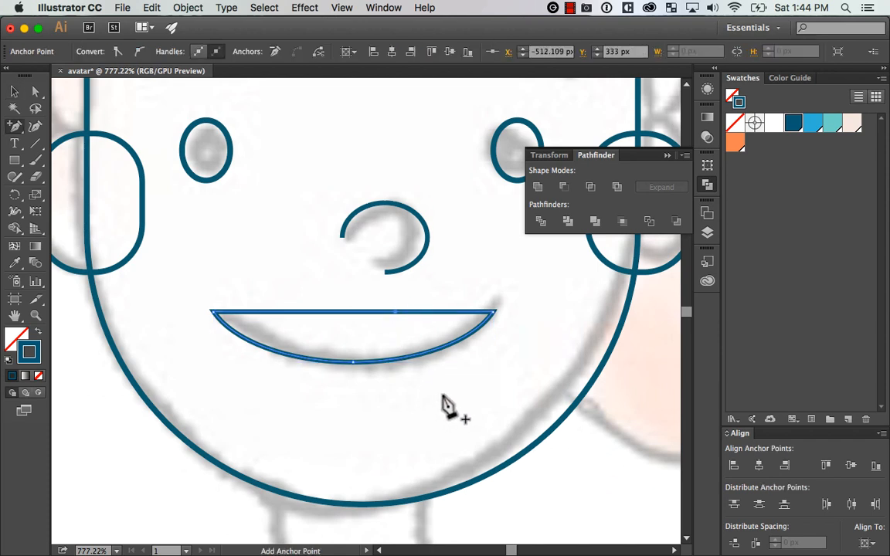
{"action": "key", "text": "Delete"}
{"action": "key", "text": "super+minus"}
{"action": "key", "text": "super+minus"}
{"action": "key", "text": "super+minus"}
{"action": "key", "text": "super+minus"}
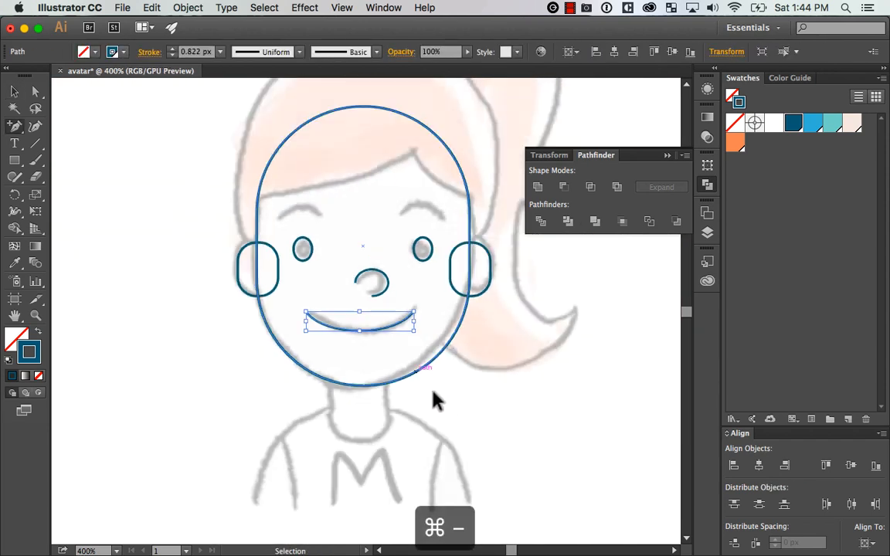
{"action": "key", "text": "v"}
{"action": "left_click", "coordinate": [525, 346]}
Try a flipped, scaled-down copy of the smile curve as the left eyebrow, then delete it
{"action": "left_click_drag", "start_coordinate": [526, 306], "coordinate": [537, 344]}
{"action": "key", "text": "z"}
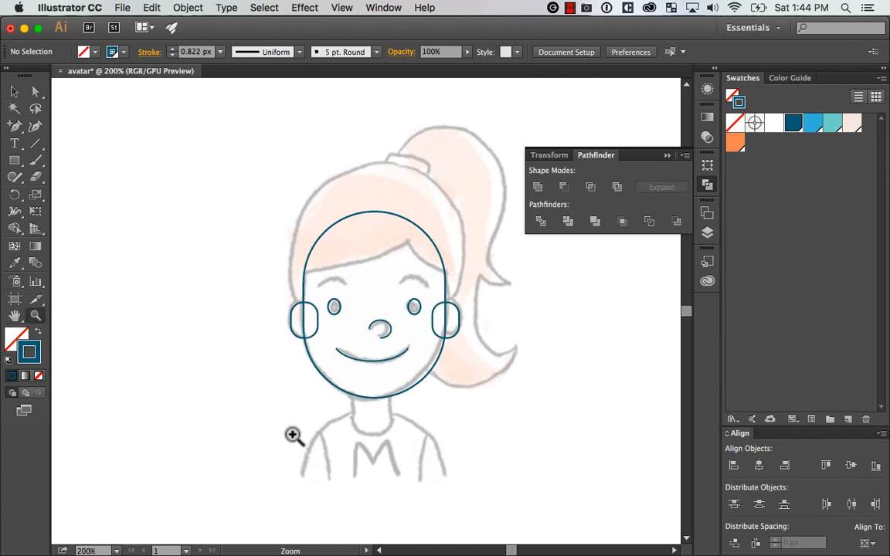
{"action": "left_click_drag", "start_coordinate": [292, 434], "coordinate": [473, 212]}
{"action": "left_click_drag", "start_coordinate": [458, 313], "coordinate": [469, 357]}
{"action": "key", "text": "v"}
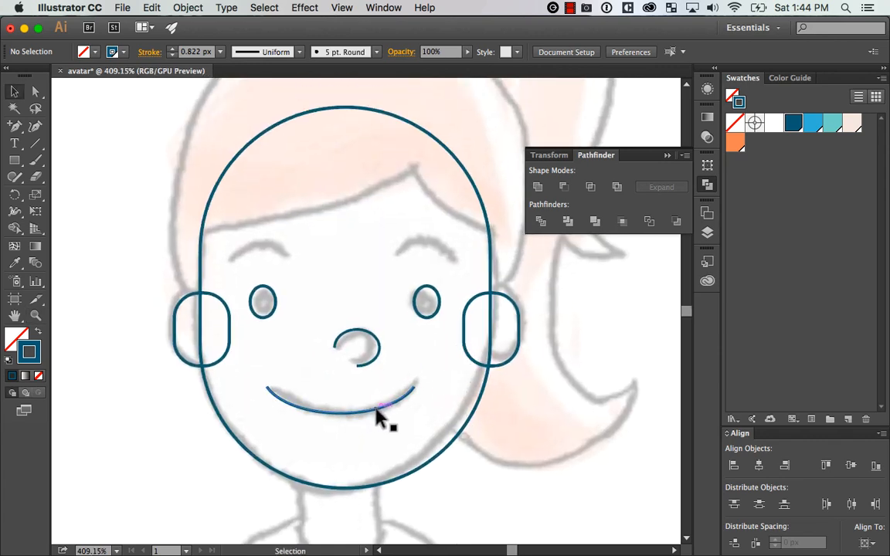
{"action": "left_click_drag", "start_coordinate": [377, 417], "coordinate": [268, 278]}
{"action": "left_click_drag", "start_coordinate": [340, 278], "coordinate": [295, 246]}
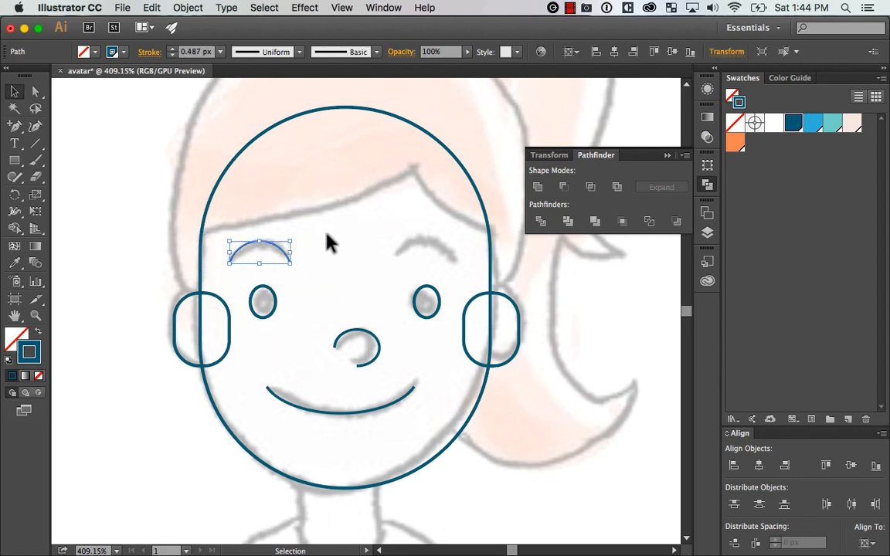
{"action": "left_click", "coordinate": [396, 334]}
{"action": "left_click", "coordinate": [287, 254]}
{"action": "key", "text": "BackSpace"}
Draw an ellipse whose upper edge follows the sketched left eyebrow, then nudge and narrow it to fit the sketch
{"action": "left_click_drag", "start_coordinate": [14, 160], "coordinate": [390, 399]}
{"action": "key", "text": "z"}
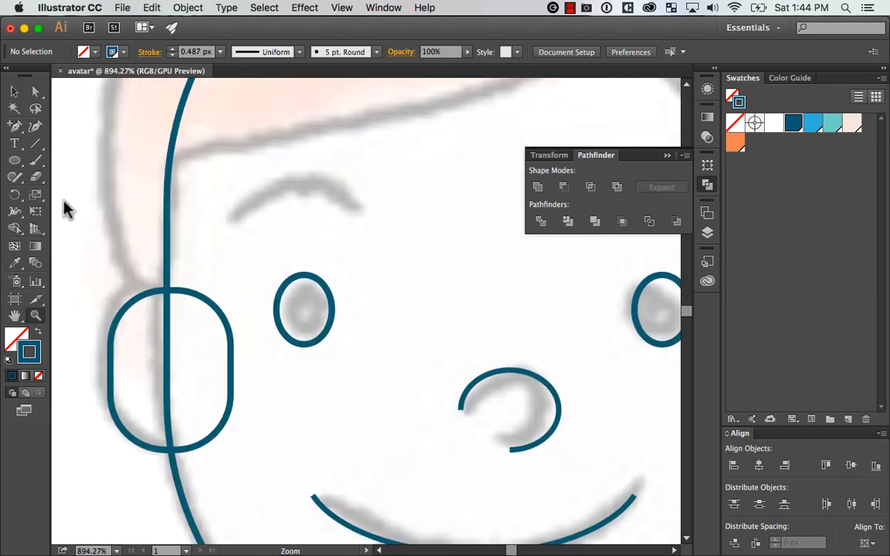
{"action": "key", "text": "l"}
{"action": "left_click_drag", "start_coordinate": [229, 175], "coordinate": [396, 319]}
{"action": "key", "text": "v"}
{"action": "left_click_drag", "start_coordinate": [389, 272], "coordinate": [374, 278]}
{"action": "key", "text": "Right"}
{"action": "key", "text": "Right"}
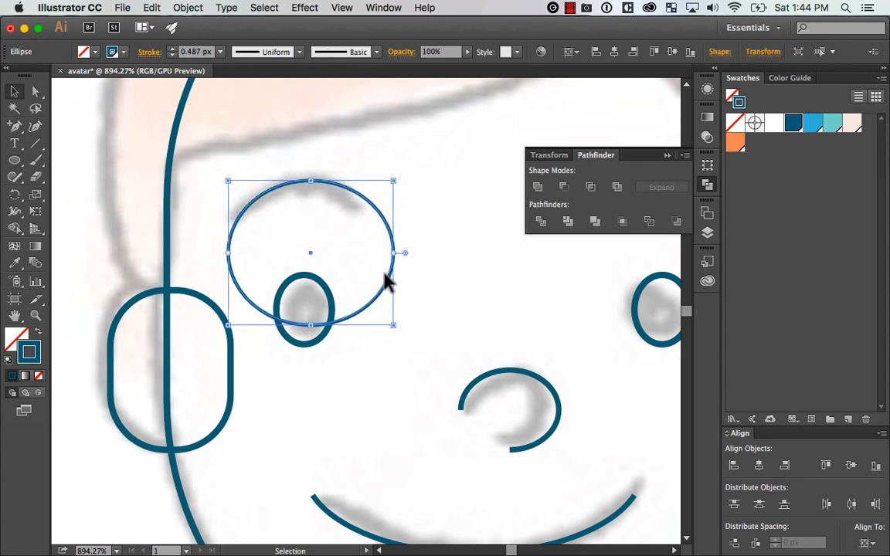
{"action": "key", "text": "Left"}
{"action": "left_click_drag", "start_coordinate": [389, 326], "coordinate": [381, 325]}
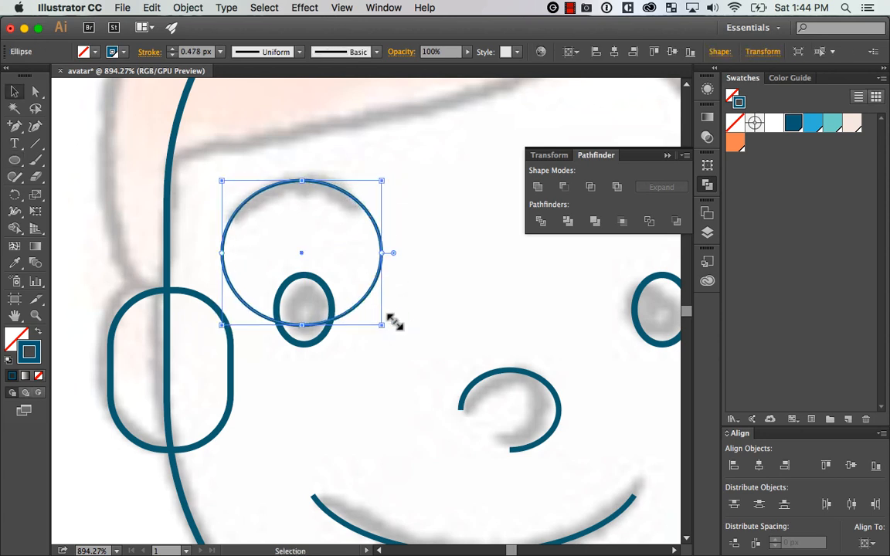
Subtract a rectangle from the eyebrow ellipse's lower part with Minus Front and remove the straight edge, leaving an open arch
{"action": "left_click_drag", "start_coordinate": [15, 161], "coordinate": [112, 159]}
{"action": "left_click_drag", "start_coordinate": [178, 426], "coordinate": [451, 220]}
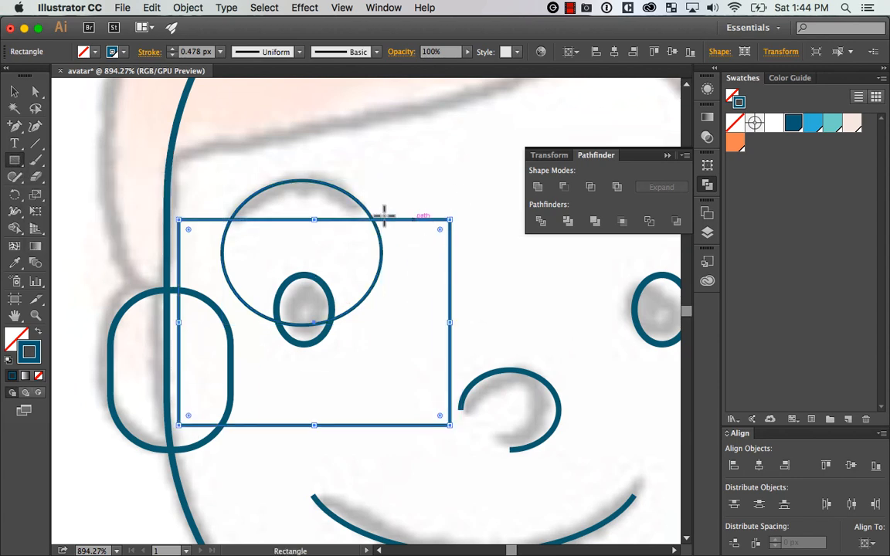
{"action": "key", "text": "v"}
{"action": "left_click", "coordinate": [347, 198], "text": "shift"}
{"action": "left_click", "coordinate": [563, 186]}
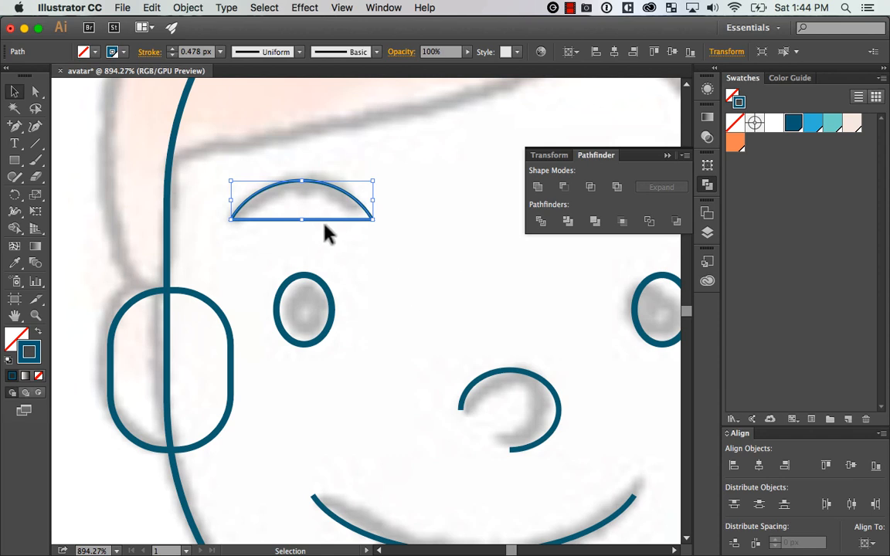
{"action": "key", "text": "plus"}
{"action": "key", "text": "Delete"}
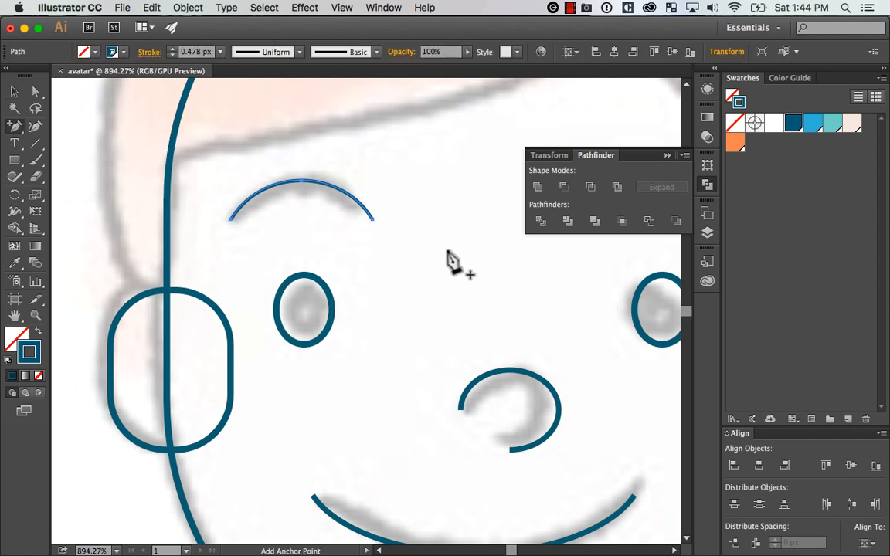
Shorten the left eyebrow arch's inner end by adding an anchor point and deleting the excess end segment, then deselect
{"action": "key", "text": "Escape"}
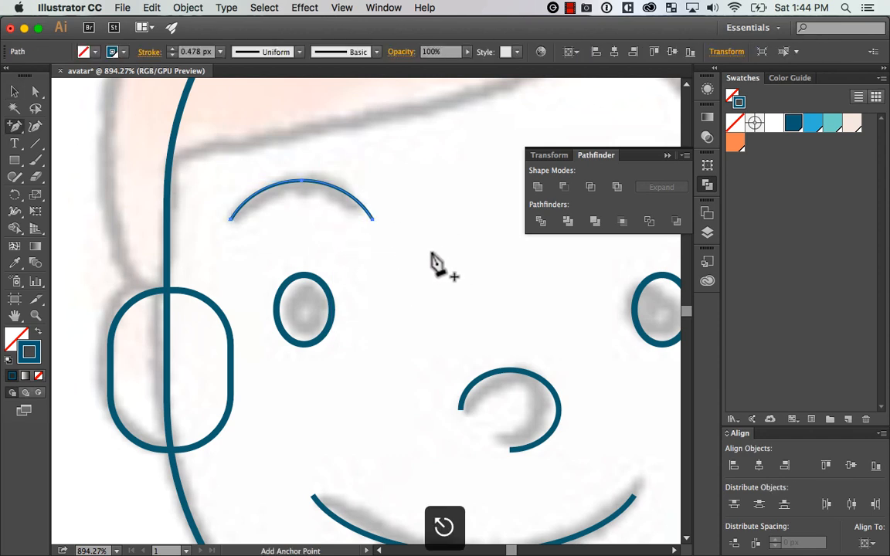
{"action": "left_click", "coordinate": [356, 201]}
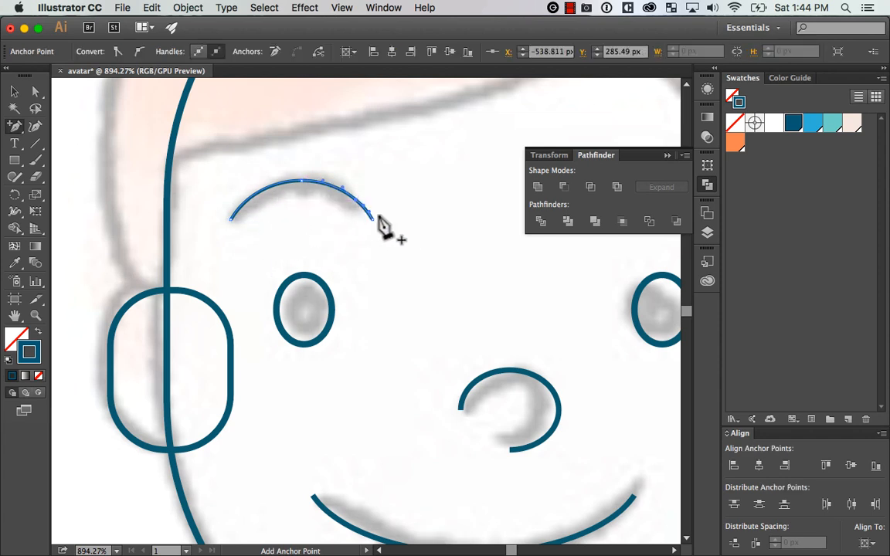
{"action": "key", "text": "Escape"}
{"action": "key", "text": "a"}
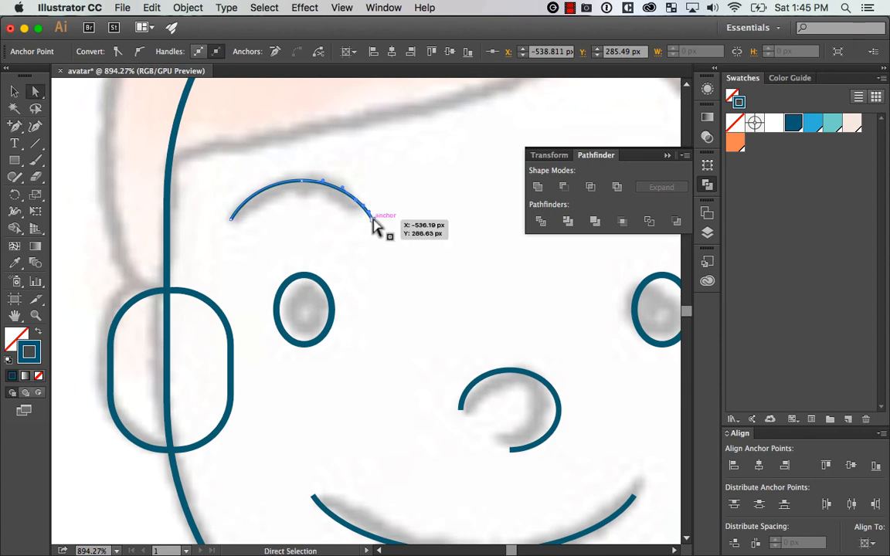
{"action": "key", "text": "Delete"}
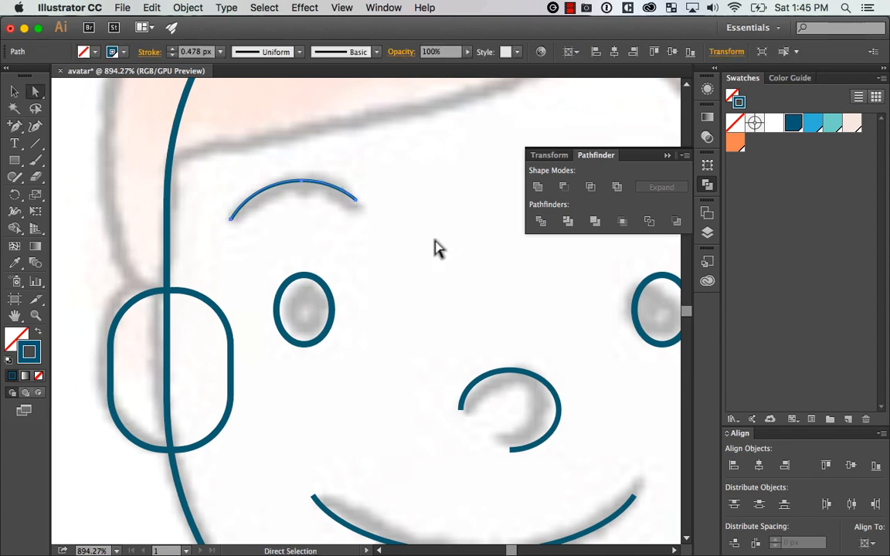
{"action": "key", "text": "v"}
{"action": "left_click", "coordinate": [424, 280]}
Duplicate the left eyebrow arch onto the sketched right eyebrow above the other eye
{"action": "key", "text": "super+minus"}
{"action": "key", "text": "super+minus"}
{"action": "key", "text": "super+minus"}
{"action": "key", "text": "super+minus"}
{"action": "key", "text": "super+minus"}
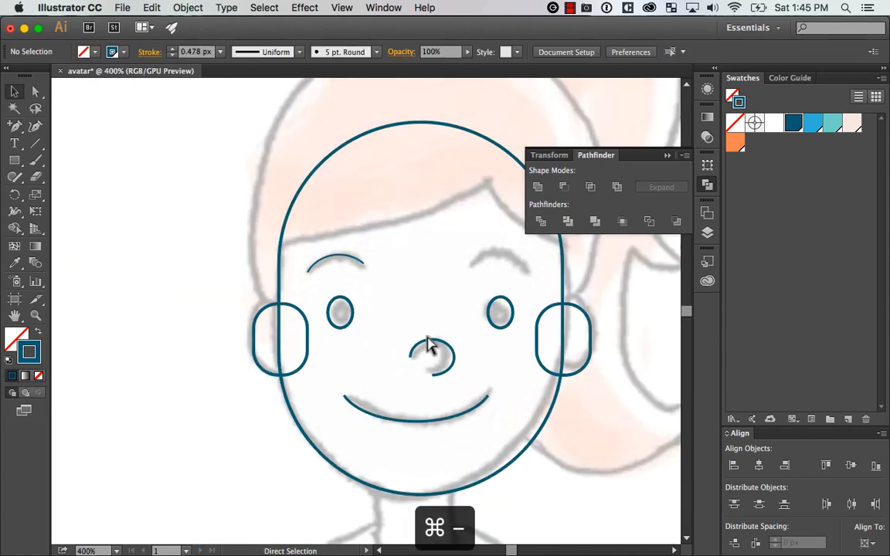
{"action": "key", "text": "super+equal"}
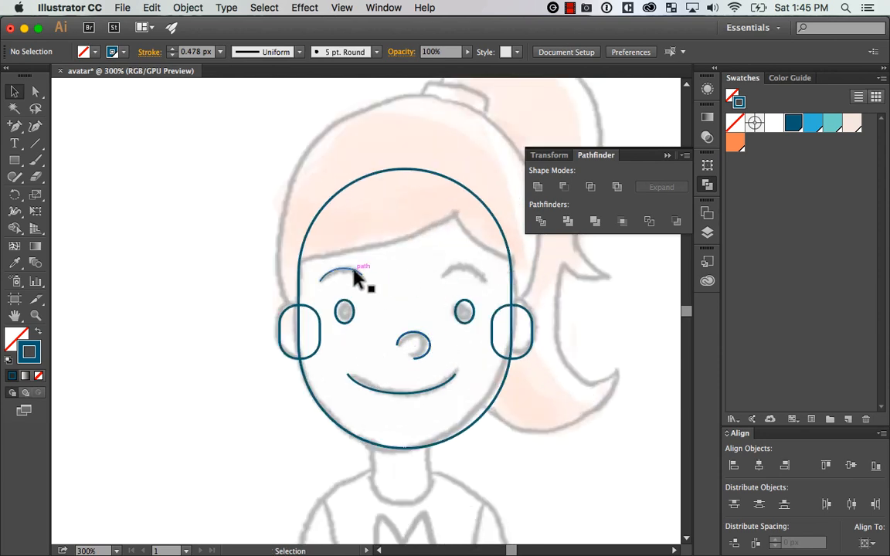
{"action": "left_click_drag", "start_coordinate": [352, 276], "coordinate": [477, 270]}
{"action": "key", "text": "z"}
{"action": "left_click_drag", "start_coordinate": [502, 303], "coordinate": [539, 305]}
{"action": "left_click_drag", "start_coordinate": [487, 322], "coordinate": [532, 339]}
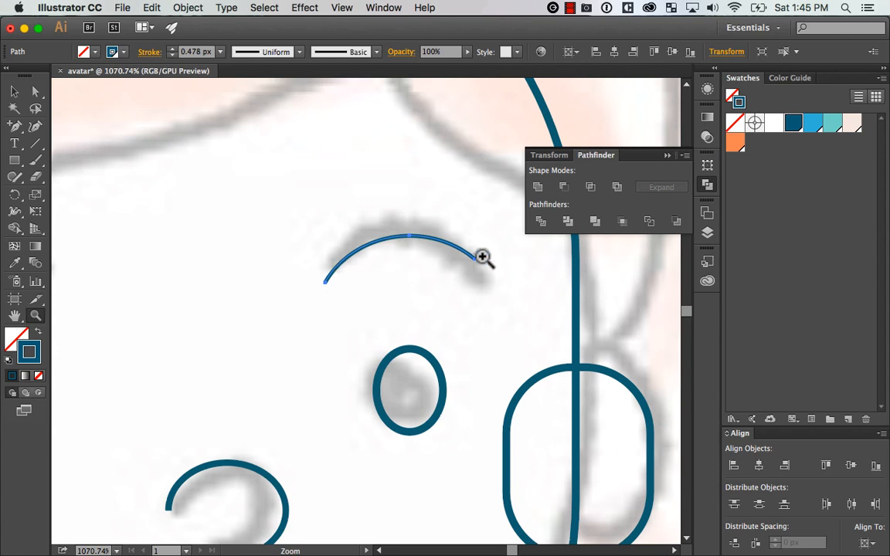
Flip the right eyebrow copy horizontally so it mirrors the left one, then deselect
{"action": "key", "text": "v"}
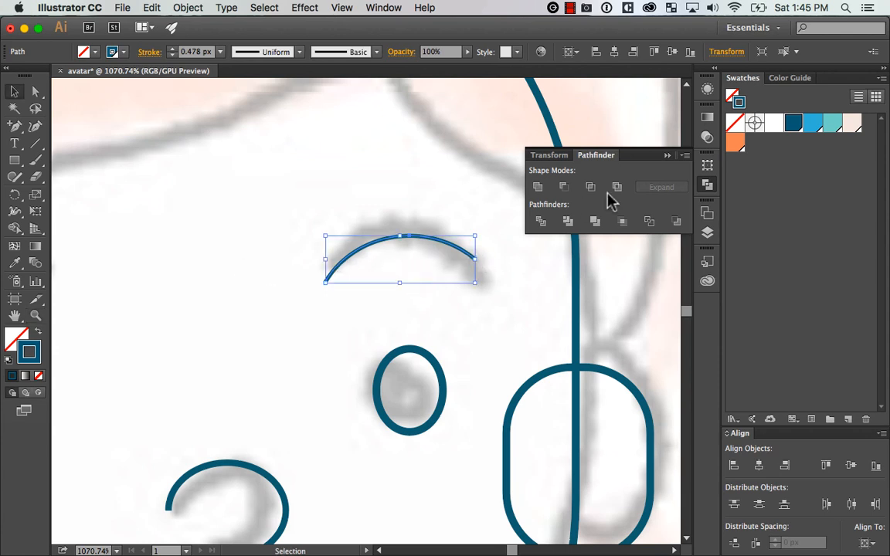
{"action": "left_click", "coordinate": [708, 184]}
{"action": "left_click", "coordinate": [707, 166]}
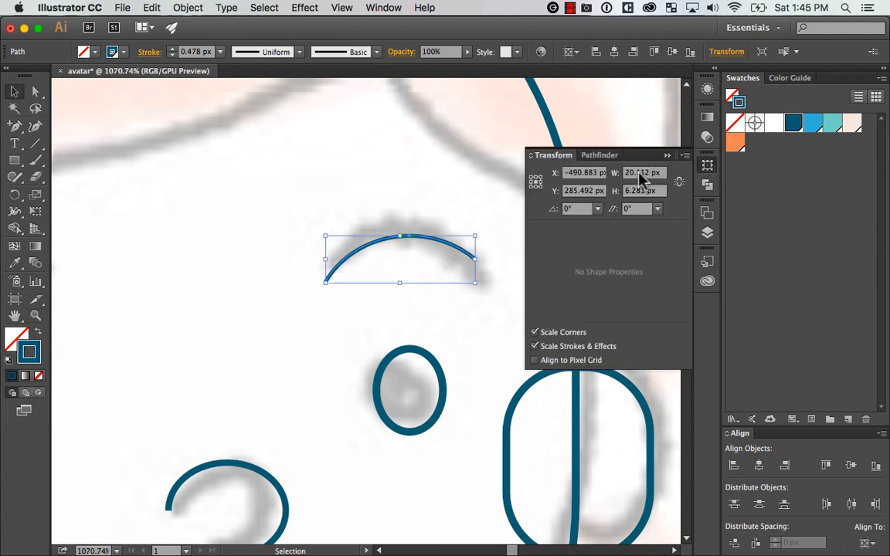
{"action": "left_click", "coordinate": [684, 156]}
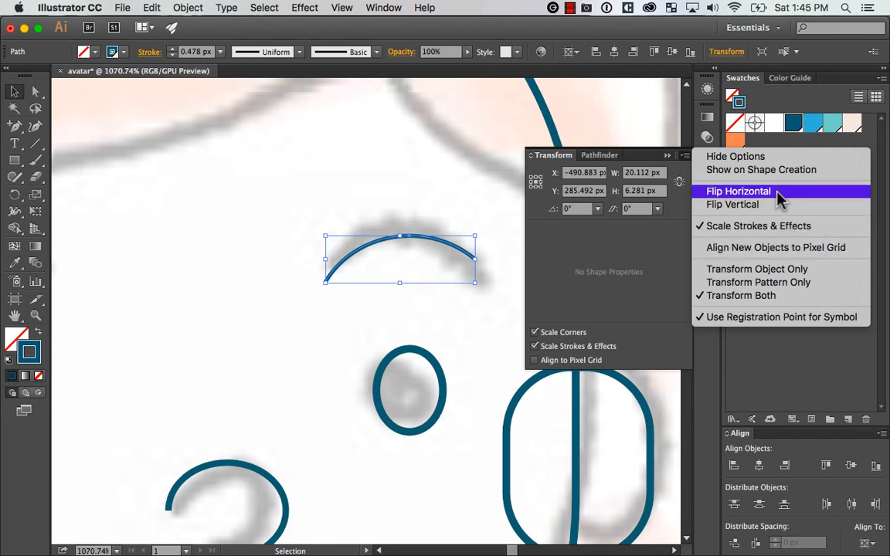
{"action": "left_click", "coordinate": [724, 197]}
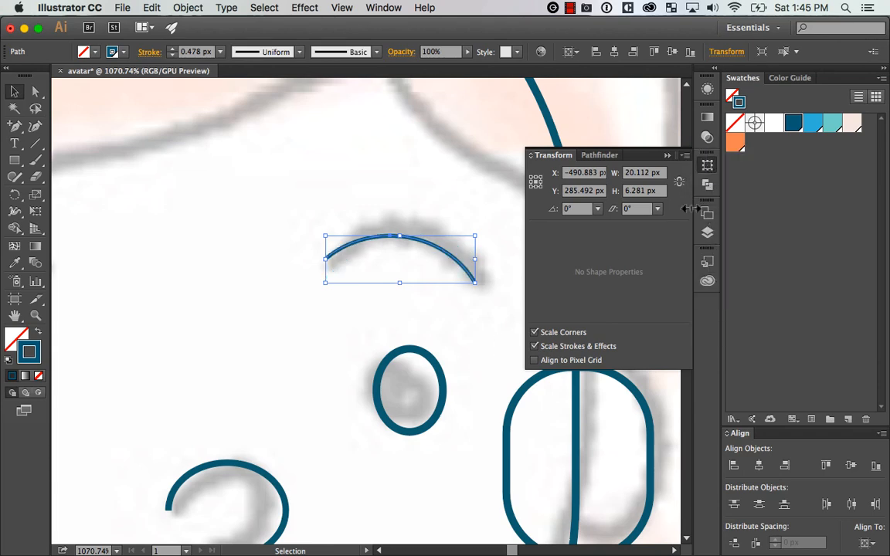
{"action": "left_click", "coordinate": [711, 169]}
{"action": "left_click", "coordinate": [508, 254]}
{"action": "key", "text": "super+minus"}
{"action": "key", "text": "super+minus"}
{"action": "key", "text": "super+minus"}
{"action": "key", "text": "super+minus"}
{"action": "key", "text": "super+minus"}
{"action": "key", "text": "super+minus"}
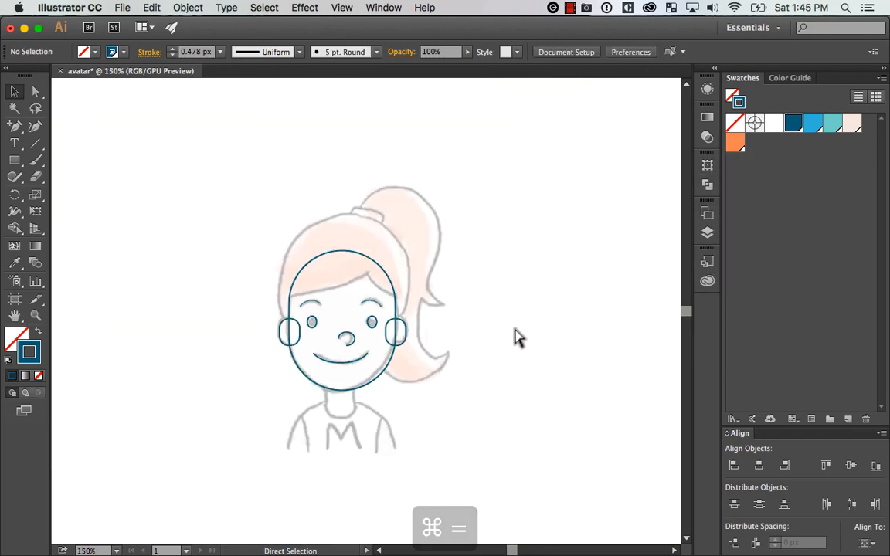
{"action": "key", "text": "super+equal"}
{"action": "left_click_drag", "start_coordinate": [536, 344], "coordinate": [526, 307]}
{"action": "key", "text": "z"}
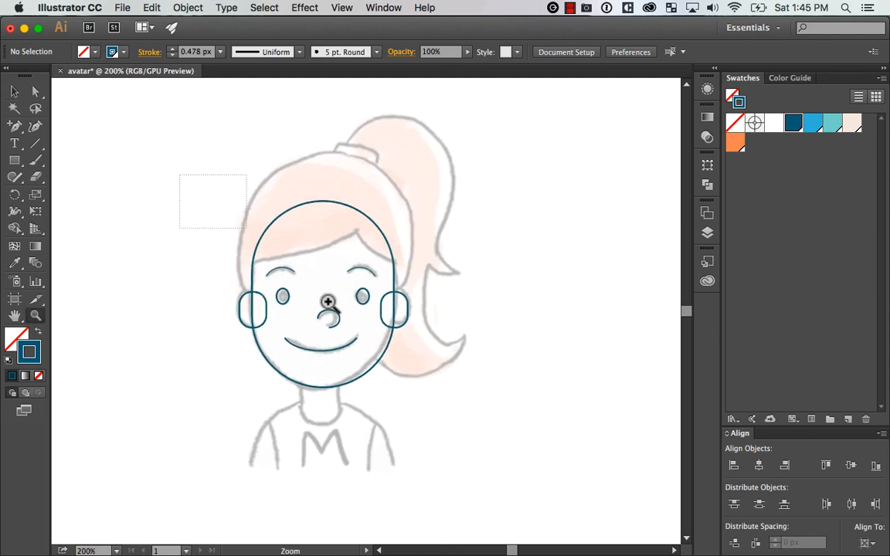
{"action": "left_click_drag", "start_coordinate": [328, 302], "coordinate": [537, 404]}
{"action": "left_click_drag", "start_coordinate": [519, 302], "coordinate": [573, 293]}
{"action": "key", "text": "super+minus"}
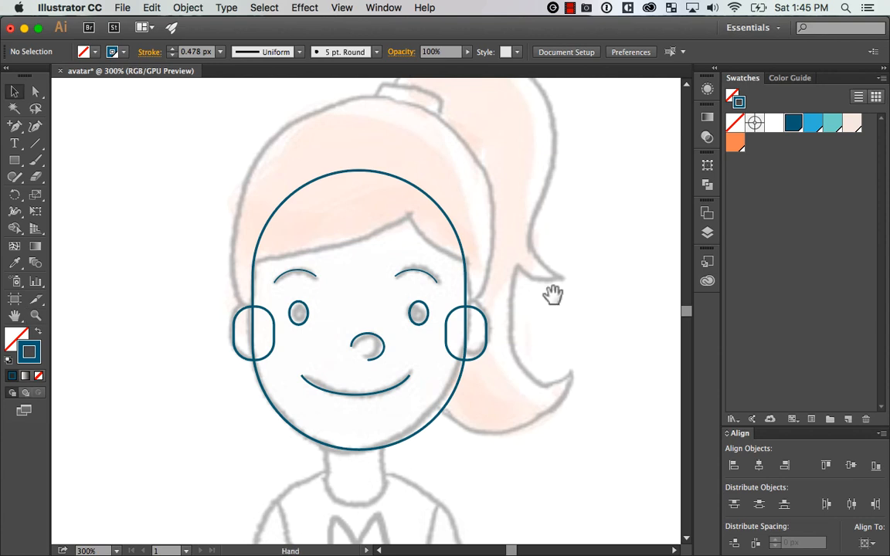
{"action": "left_click_drag", "start_coordinate": [553, 294], "coordinate": [546, 314]}
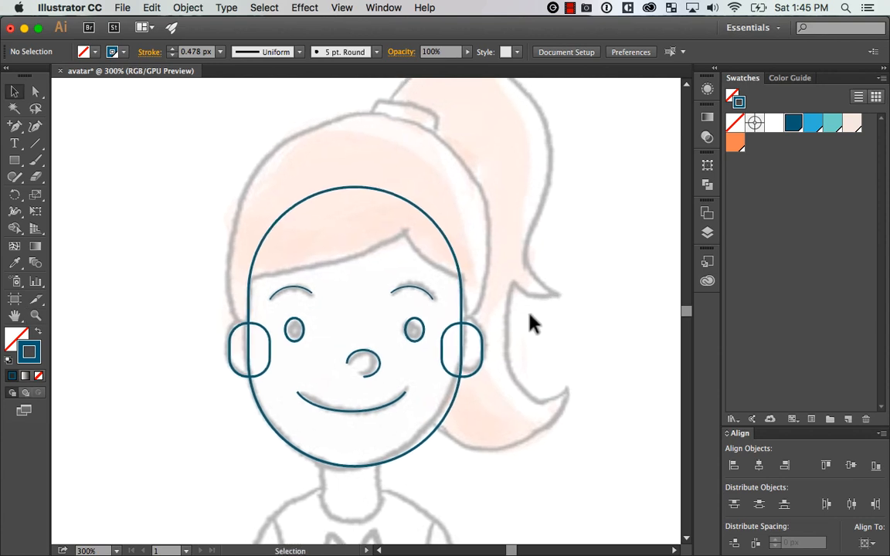
{"action": "key", "text": "p"}
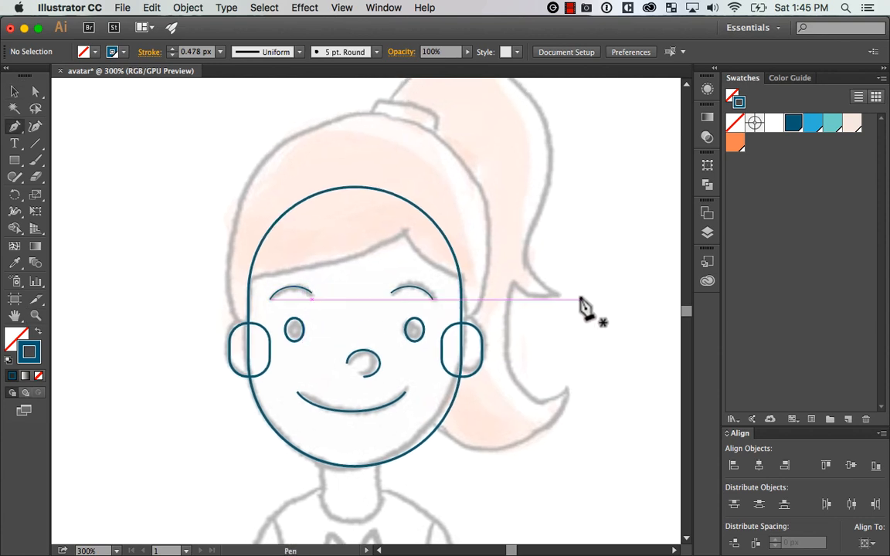
{"action": "left_click", "coordinate": [15, 93]}
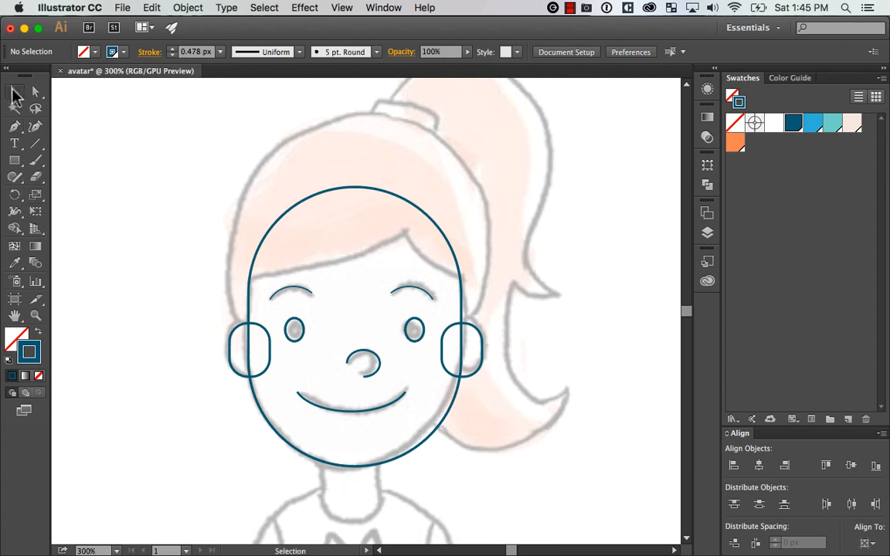
Draw a rectangle over the sketched hair, fully round its corners, and stretch it down to the mouth as the outer hair outline
{"action": "left_click", "coordinate": [24, 162]}
{"action": "key", "text": "super+minus"}
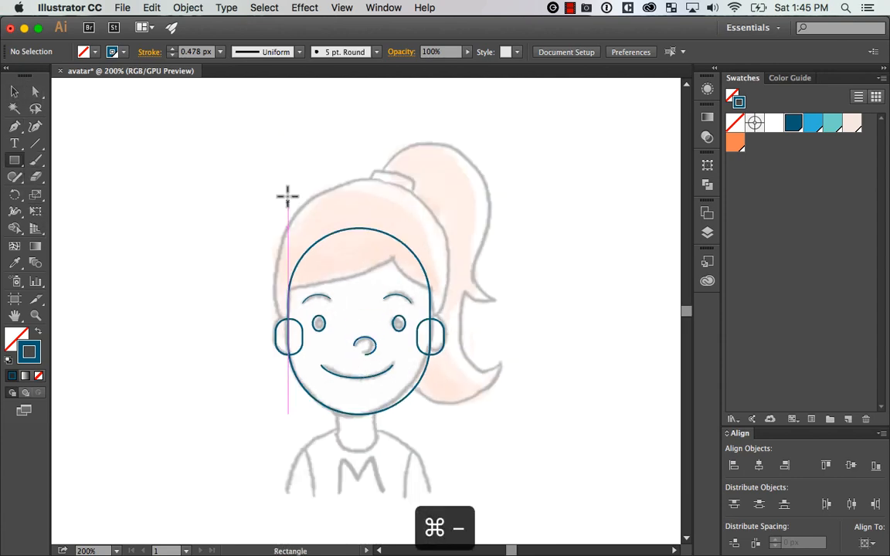
{"action": "left_click_drag", "start_coordinate": [276, 180], "coordinate": [443, 348]}
{"action": "key", "text": "a"}
{"action": "left_click_drag", "start_coordinate": [287, 192], "coordinate": [407, 257]}
{"action": "key", "text": "v"}
{"action": "left_click_drag", "start_coordinate": [360, 348], "coordinate": [360, 377]}
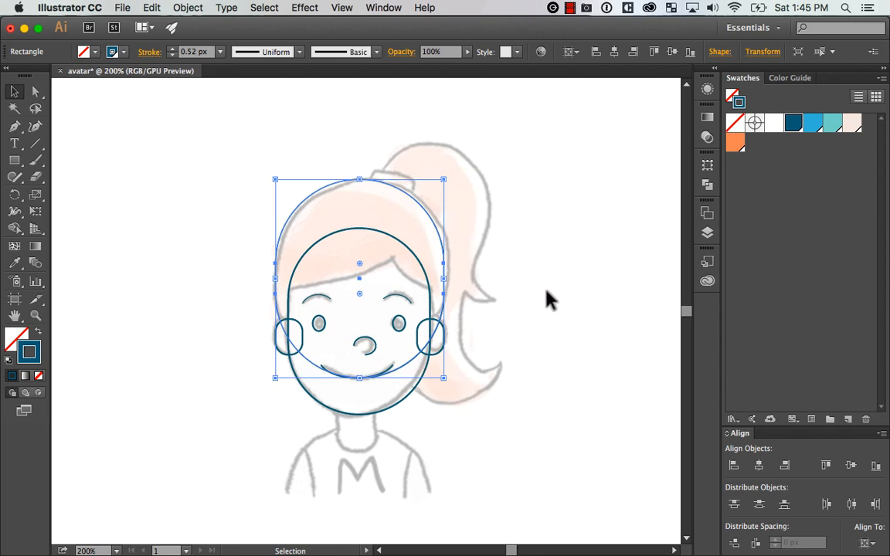
{"action": "left_click", "coordinate": [553, 229]}
Try shifting the face outline to the left, then undo the move and deselect it
{"action": "left_click", "coordinate": [393, 191]}
{"action": "left_click", "coordinate": [262, 337]}
{"action": "key", "text": "z"}
{"action": "left_click_drag", "start_coordinate": [225, 435], "coordinate": [560, 185]}
{"action": "key", "text": "space"}
{"action": "left_click_drag", "start_coordinate": [531, 313], "coordinate": [582, 311]}
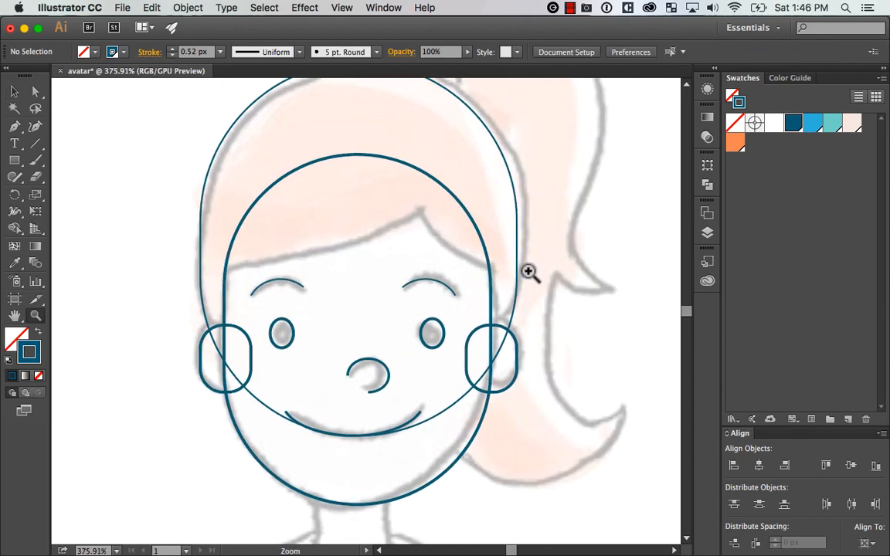
{"action": "key", "text": "super+minus"}
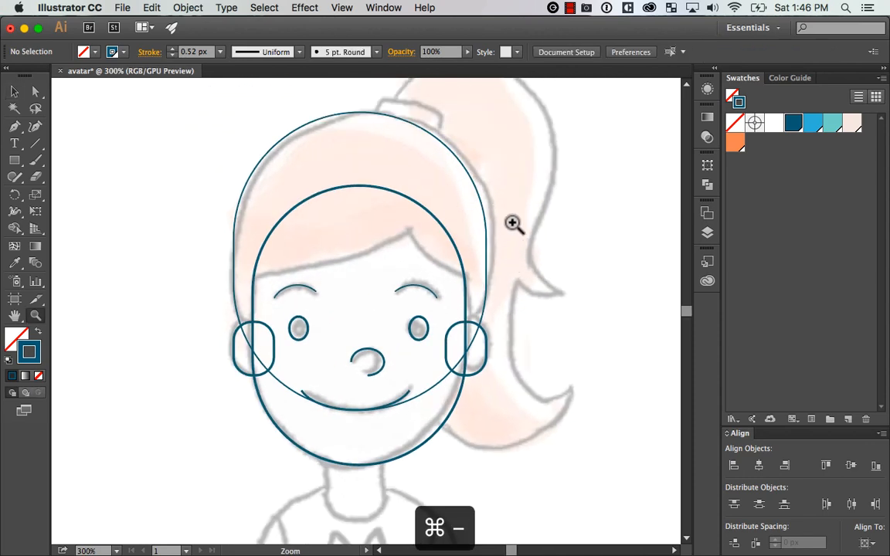
{"action": "key", "text": "v"}
{"action": "left_click_drag", "start_coordinate": [308, 456], "coordinate": [242, 473]}
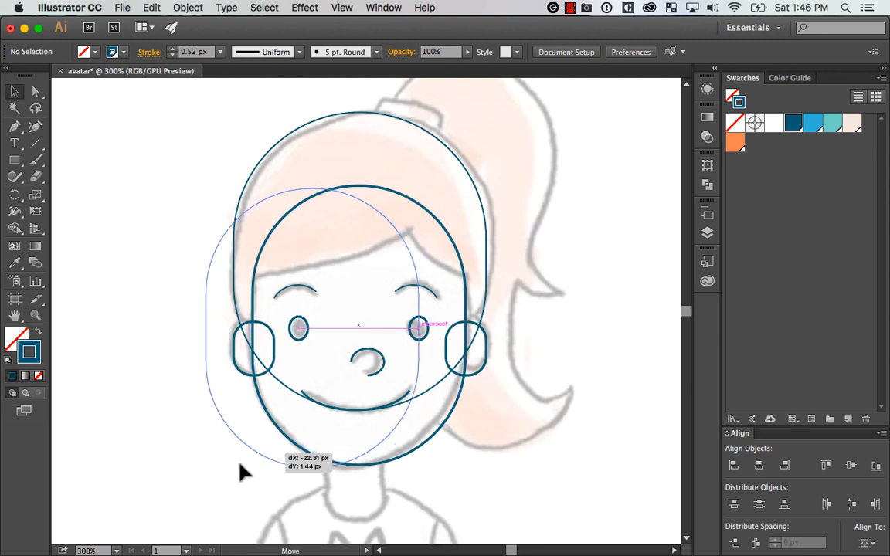
{"action": "key", "text": "super+z"}
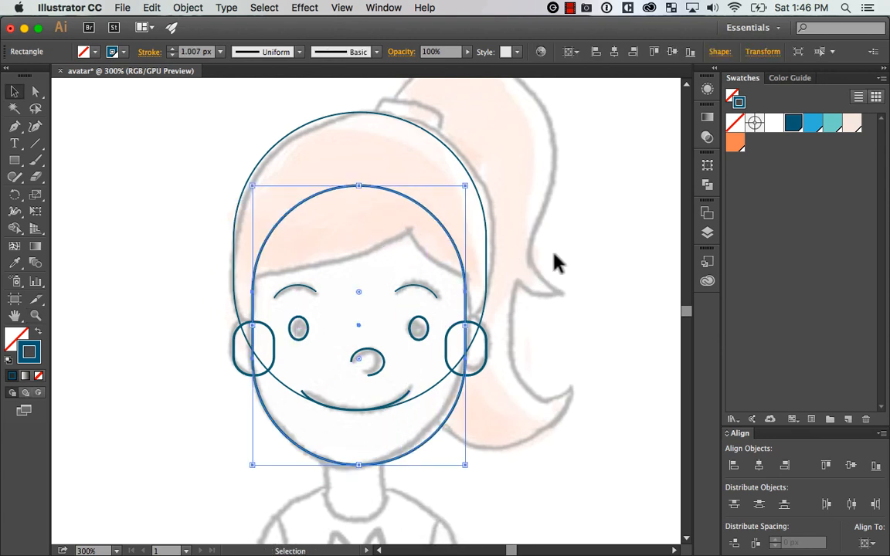
{"action": "left_click", "coordinate": [588, 236]}
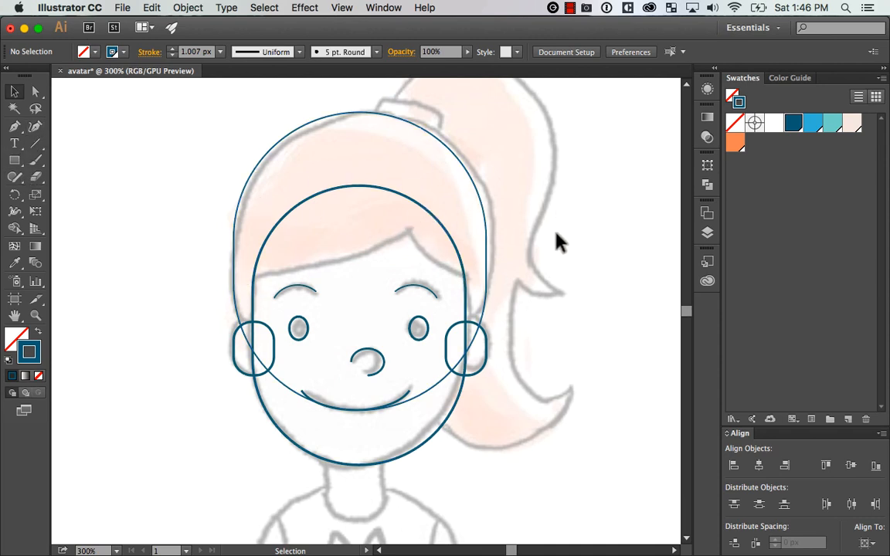
Draw a closed six-point Pen shape inside the hair outline, with its lower corners and peak on the sketched fringe line
{"action": "left_click_drag", "start_coordinate": [16, 129], "coordinate": [81, 126]}
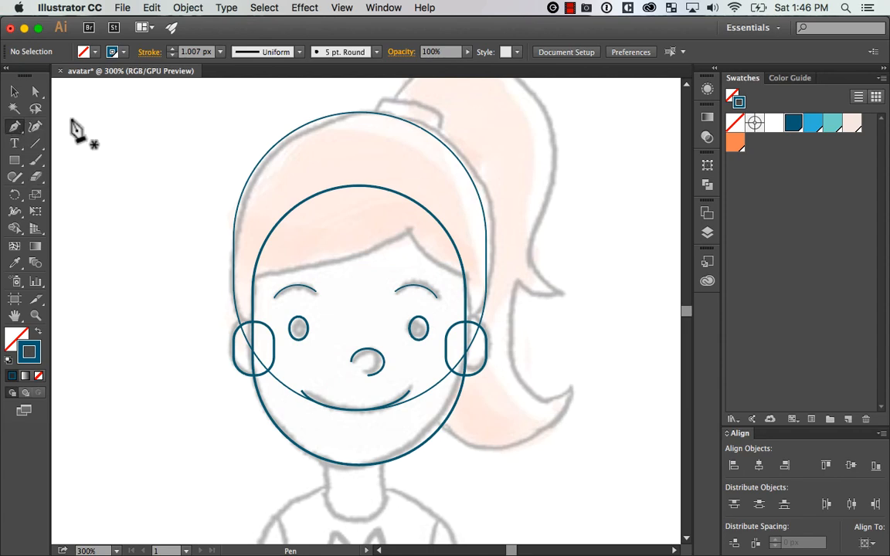
{"action": "left_click", "coordinate": [251, 276]}
{"action": "left_click", "coordinate": [409, 229]}
{"action": "left_click", "coordinate": [473, 276]}
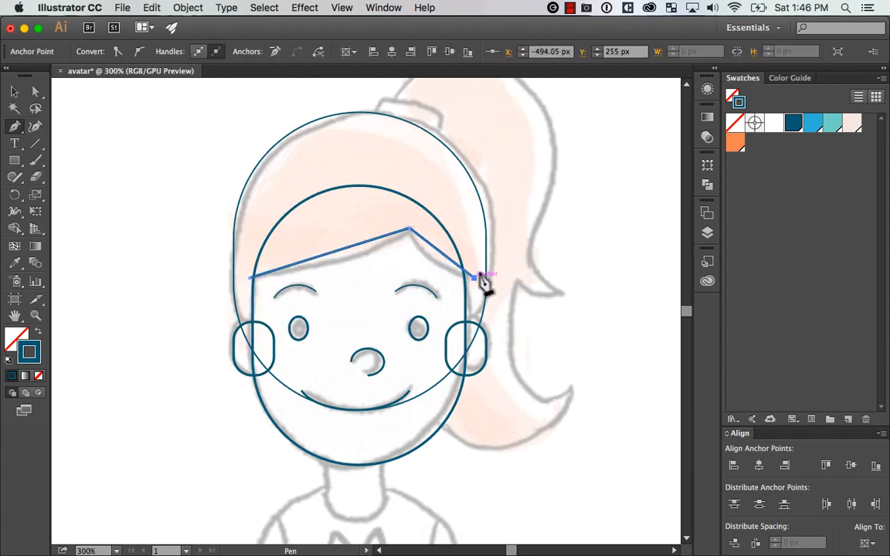
{"action": "left_click", "coordinate": [470, 195]}
{"action": "left_click", "coordinate": [347, 152]}
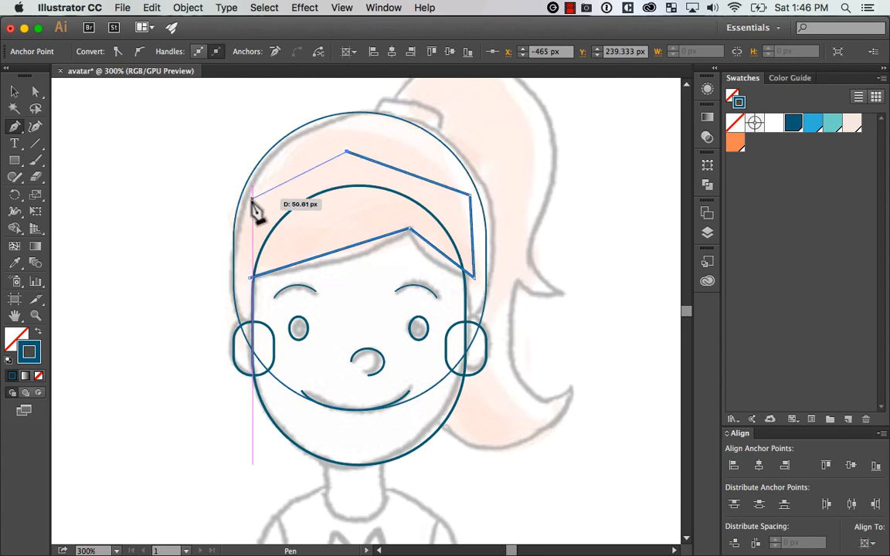
{"action": "left_click", "coordinate": [252, 199]}
{"action": "left_click", "coordinate": [251, 276]}
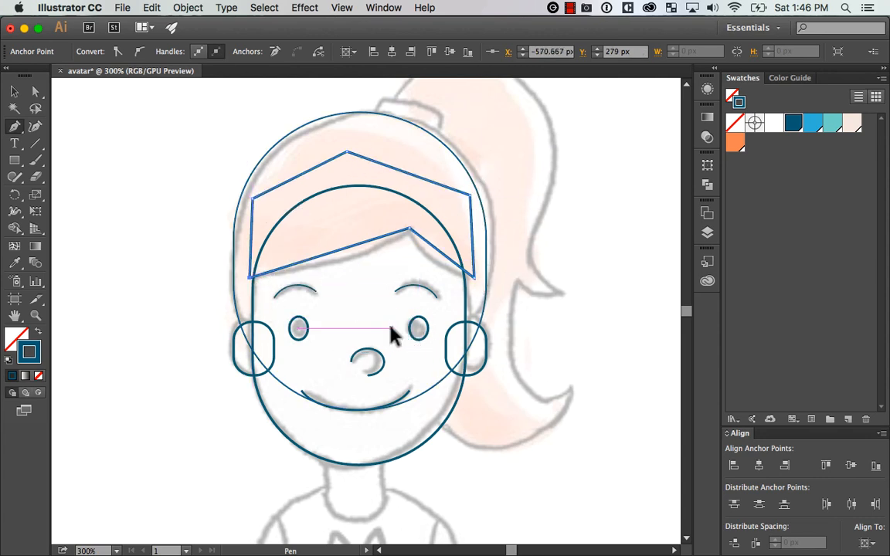
{"action": "key", "text": "v"}
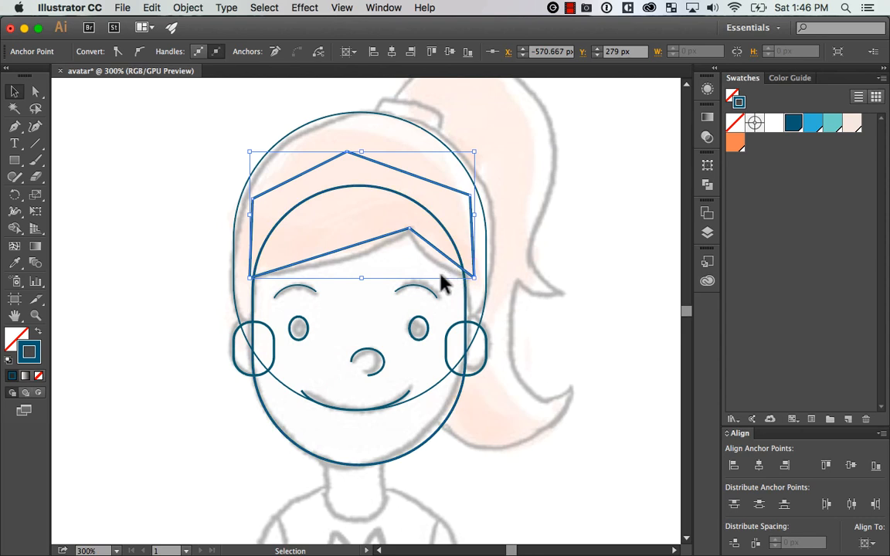
Try pulling curve handles from the fringe shape's lower-left corner with the Anchor Point tool, then undo them
{"action": "key", "text": "shift+c"}
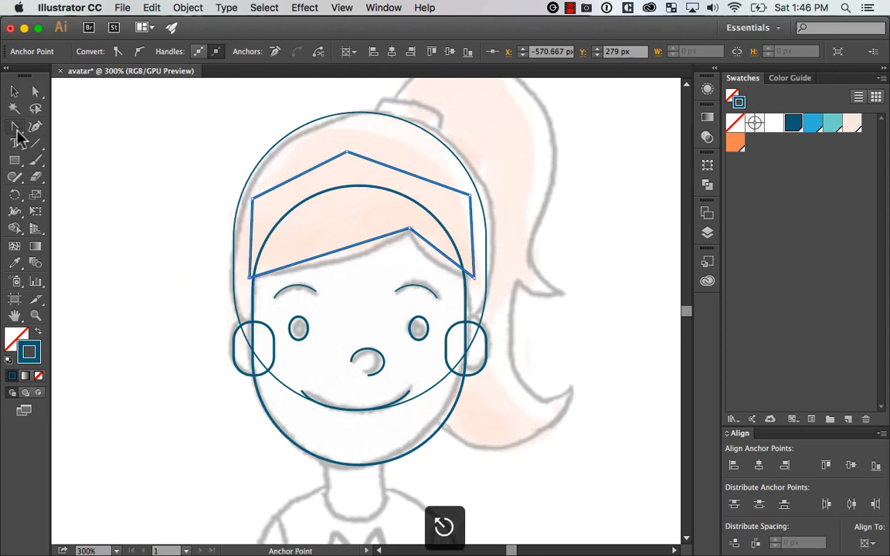
{"action": "left_click_drag", "start_coordinate": [17, 133], "coordinate": [113, 173]}
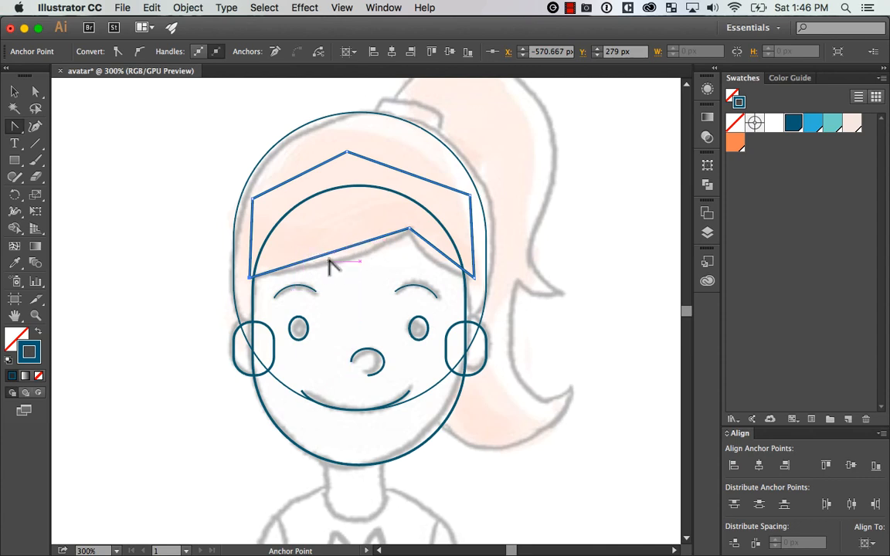
{"action": "mouse_move", "coordinate": [251, 278]}
{"action": "left_mouse_down"}
{"action": "mouse_move", "coordinate": [288, 303]}
{"action": "mouse_move", "coordinate": [244, 285]}
{"action": "left_mouse_up"}
{"action": "key", "text": "super+z"}
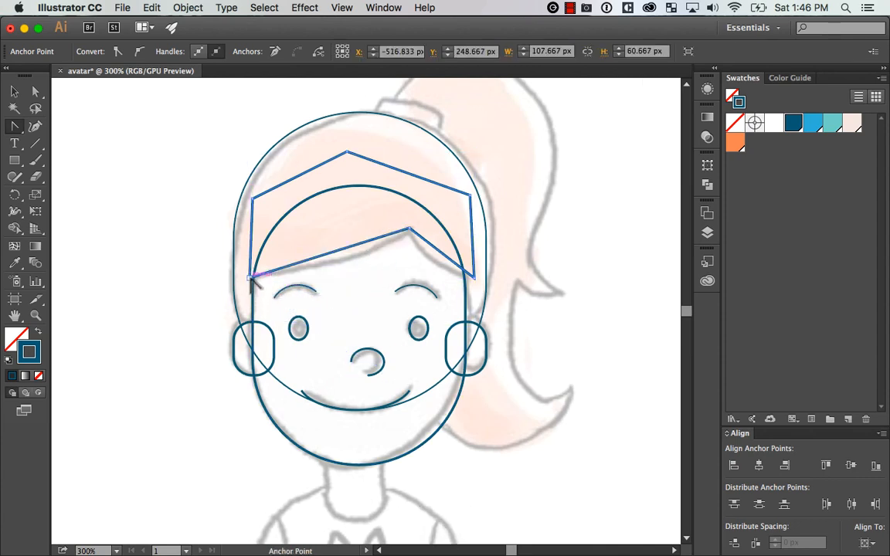
{"action": "left_click_drag", "start_coordinate": [253, 279], "coordinate": [279, 288]}
{"action": "key", "text": "super+z"}
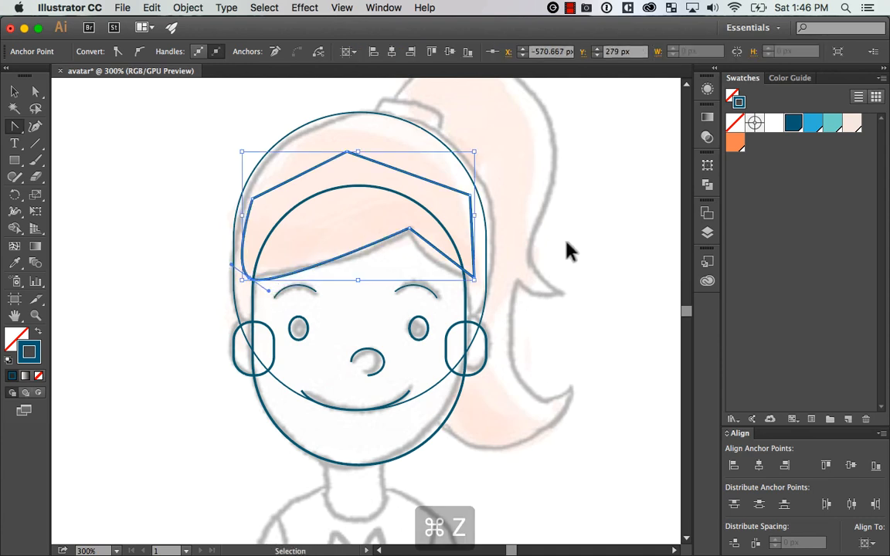
Try bending the fringe shape's two lower edges to follow the sketched hairline, then undo the curves
{"action": "left_click_drag", "start_coordinate": [332, 257], "coordinate": [334, 267]}
{"action": "left_click_drag", "start_coordinate": [444, 260], "coordinate": [424, 257]}
{"action": "key", "text": "a"}
{"action": "key", "text": "z"}
{"action": "left_click_drag", "start_coordinate": [193, 363], "coordinate": [522, 206]}
{"action": "key", "text": "a"}
{"action": "key", "text": "super+z"}
{"action": "key", "text": "super+z"}
{"action": "key", "text": "super+z"}
{"action": "key", "text": "super+z"}
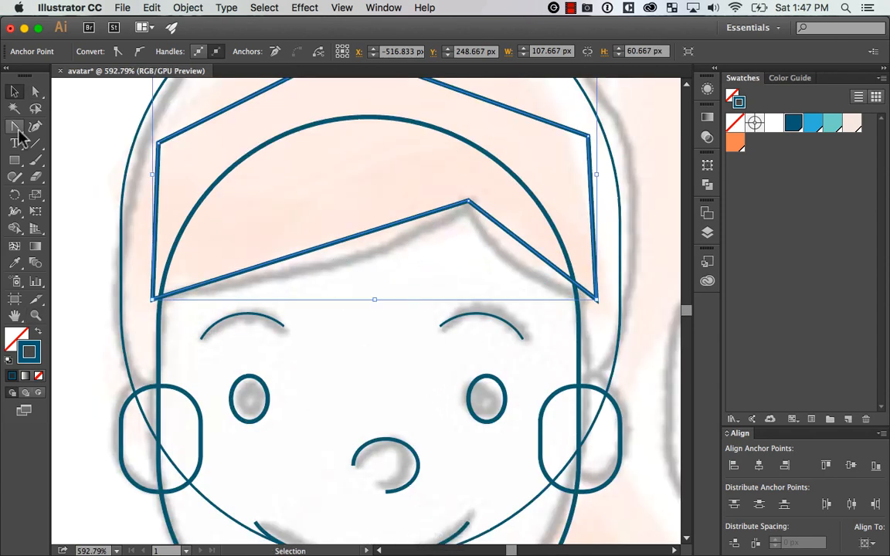
Try bending the fringe shape's lower and left side edges with the Anchor Point tool, then undo the curves
{"action": "left_click_drag", "start_coordinate": [15, 126], "coordinate": [164, 179]}
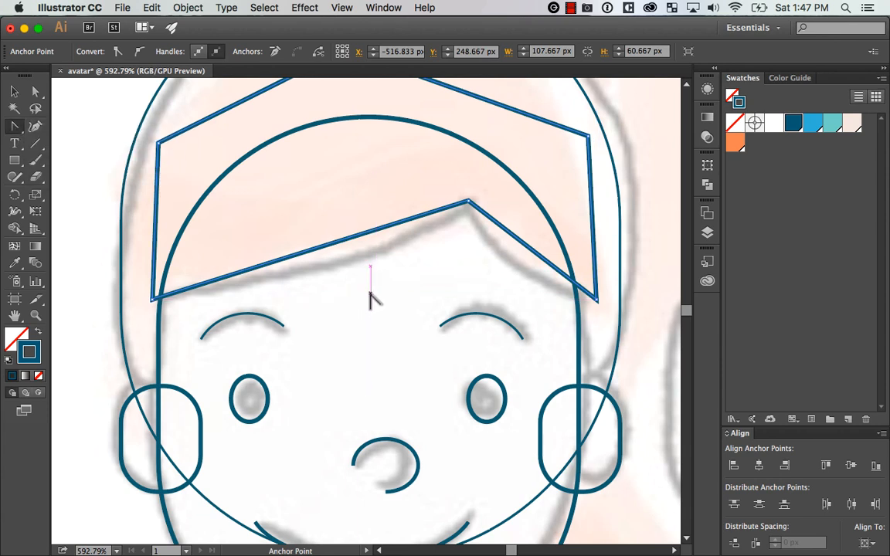
{"action": "left_click_drag", "start_coordinate": [344, 247], "coordinate": [345, 268]}
{"action": "left_click_drag", "start_coordinate": [536, 260], "coordinate": [523, 272]}
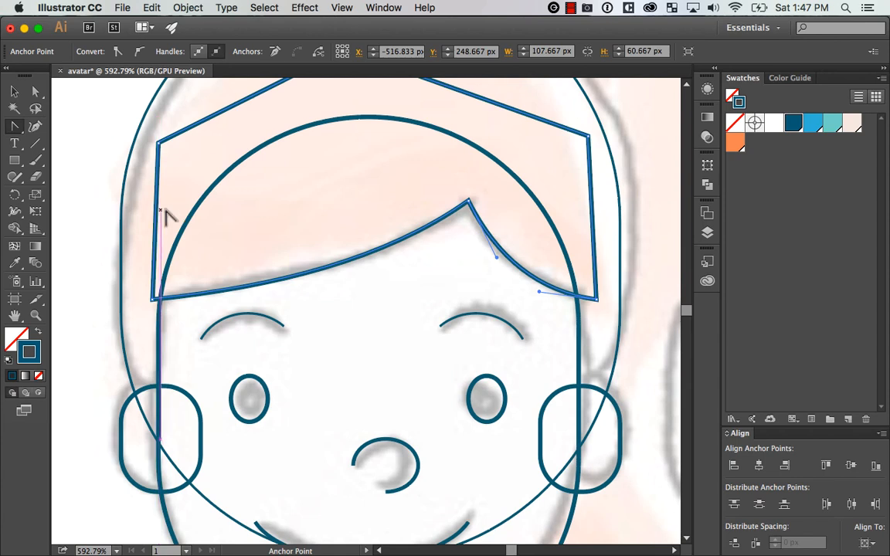
{"action": "left_click_drag", "start_coordinate": [156, 217], "coordinate": [139, 214]}
{"action": "left_click_drag", "start_coordinate": [424, 289], "coordinate": [469, 375]}
{"action": "left_click_drag", "start_coordinate": [322, 171], "coordinate": [337, 186]}
{"action": "key", "text": "super+z"}
{"action": "key", "text": "super+z"}
{"action": "key", "text": "super+z"}
{"action": "key", "text": "super+z"}
{"action": "key", "text": "super+z"}
{"action": "key", "text": "super+z"}
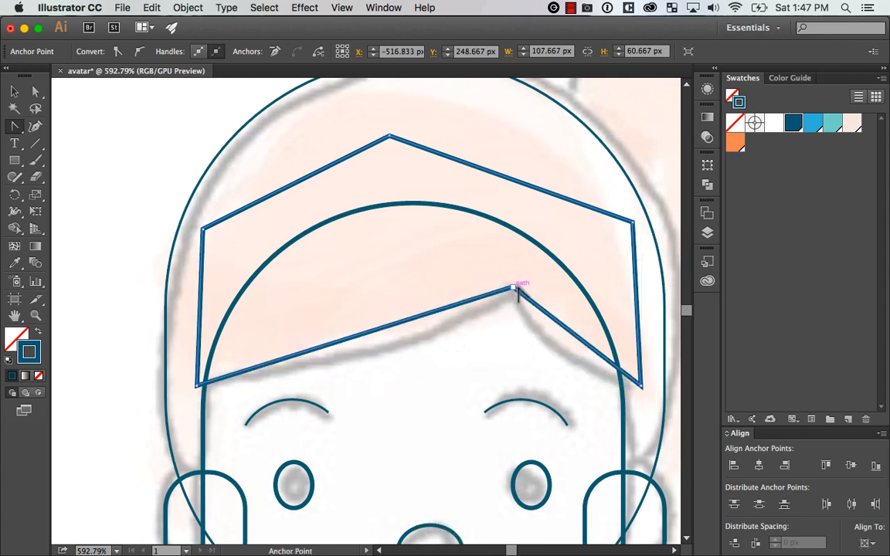
Try pulling curve handles from the fringe's peak and angling each one separately so the lower edges follow the sketched hairline
{"action": "left_click_drag", "start_coordinate": [511, 287], "coordinate": [565, 309]}
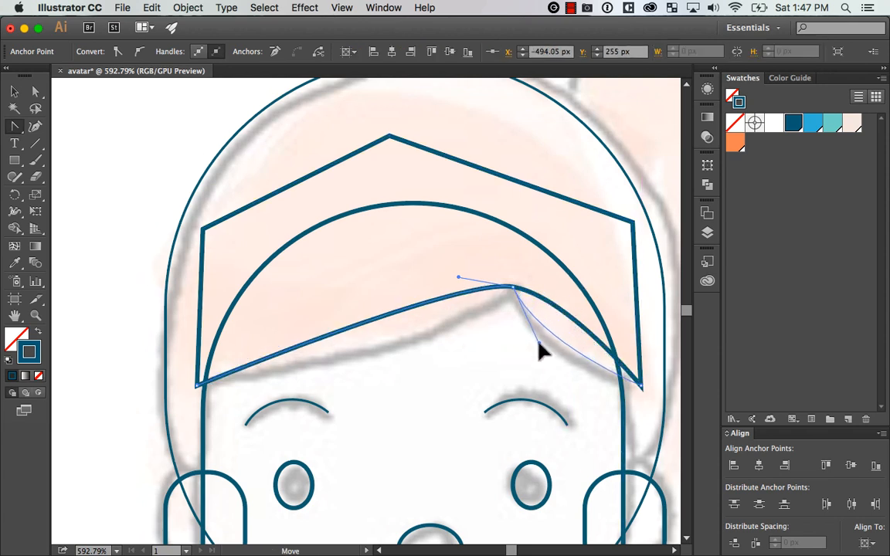
{"action": "left_click_drag", "start_coordinate": [538, 344], "coordinate": [537, 343]}
{"action": "key", "text": "a"}
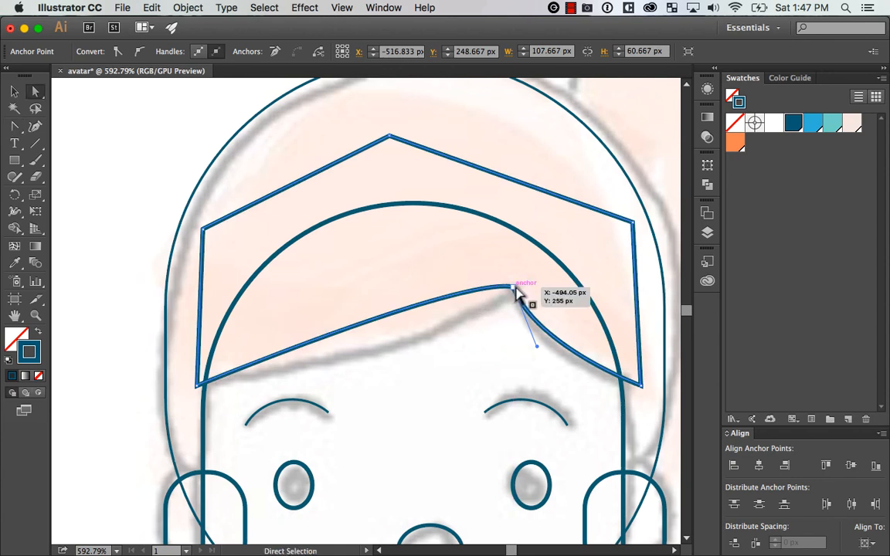
{"action": "left_click_drag", "start_coordinate": [39, 93], "coordinate": [176, 91]}
{"action": "left_click", "coordinate": [515, 286]}
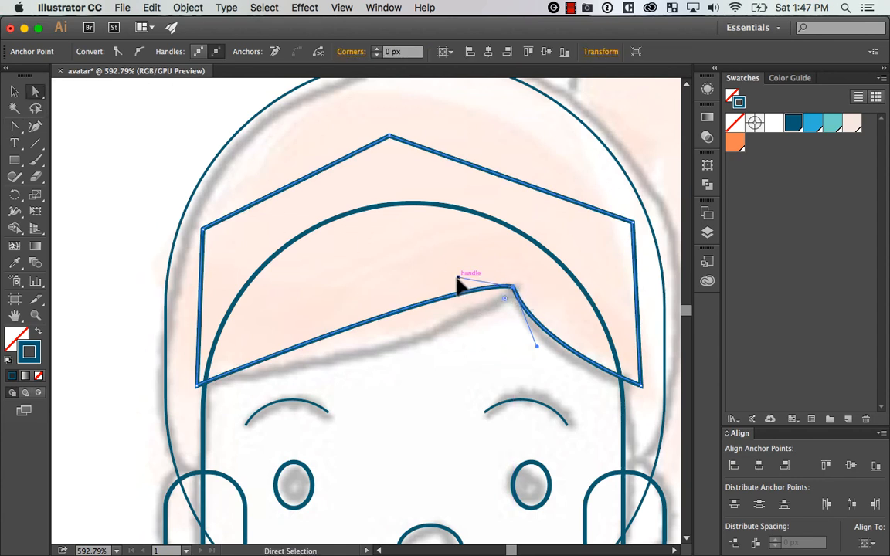
{"action": "left_click_drag", "start_coordinate": [458, 278], "coordinate": [447, 352]}
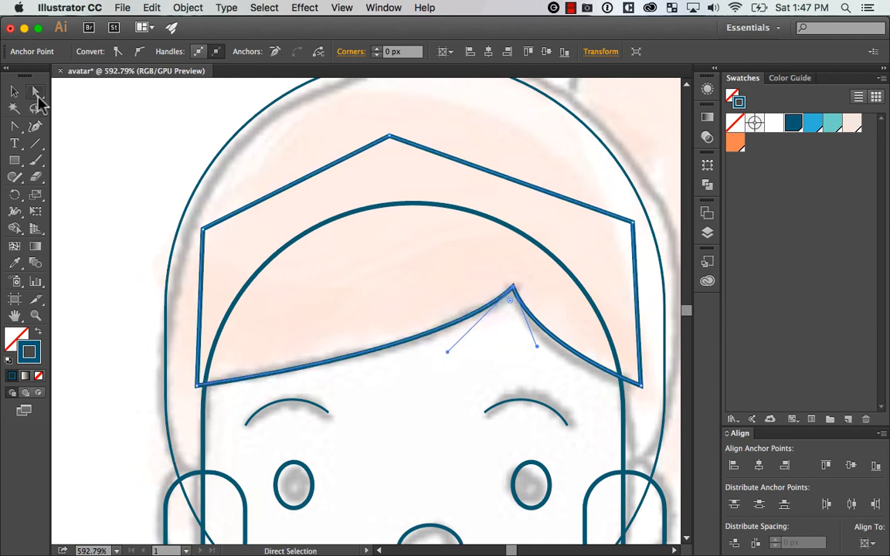
Try pulling handles from the fringe's lower-left corner and nudging that anchor, then undo the corner and peak-handle edits
{"action": "mouse_move", "coordinate": [197, 385]}
{"action": "left_mouse_down"}
{"action": "mouse_move", "coordinate": [199, 364]}
{"action": "mouse_move", "coordinate": [187, 385]}
{"action": "left_mouse_up"}
{"action": "key", "text": "super+z"}
{"action": "key", "text": "super+z"}
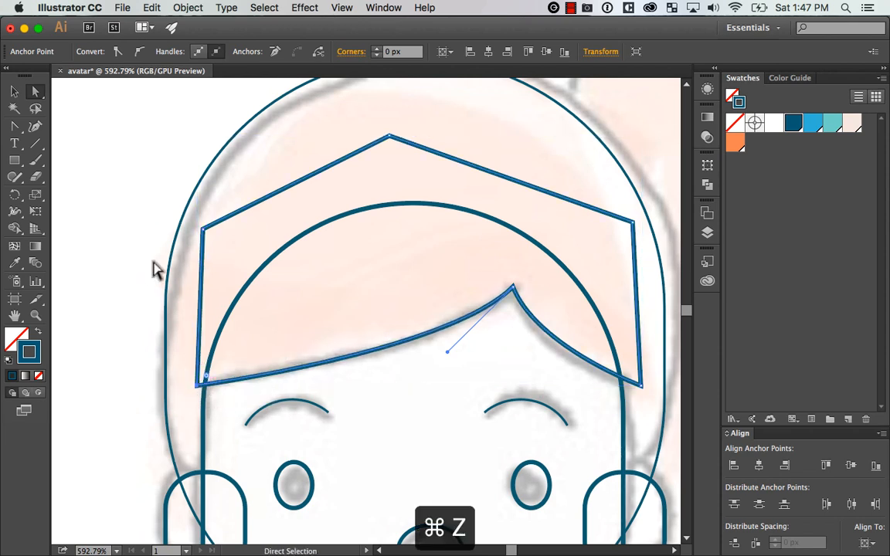
{"action": "key", "text": "shift+c"}
{"action": "left_click_drag", "start_coordinate": [198, 385], "coordinate": [231, 394]}
{"action": "key", "text": "a"}
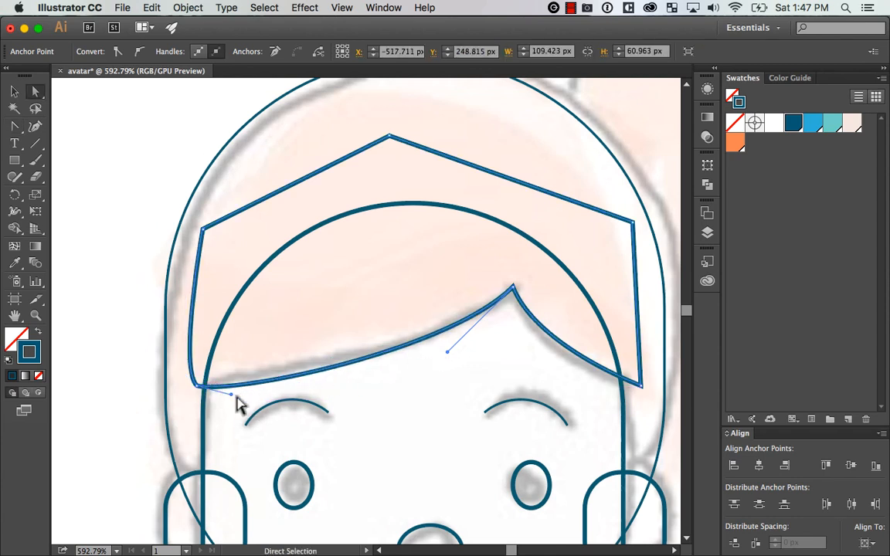
{"action": "left_click", "coordinate": [197, 386]}
{"action": "key", "text": "Up"}
{"action": "key", "text": "Up"}
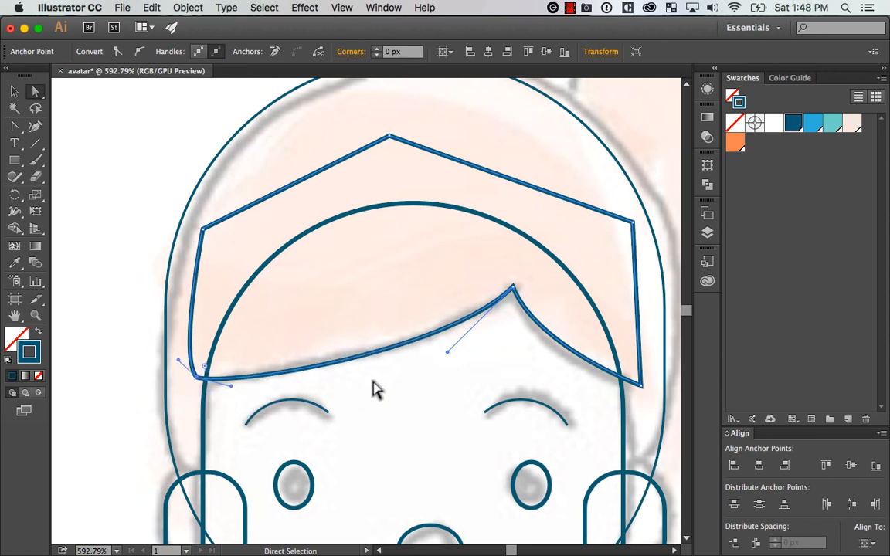
{"action": "key", "text": "Down"}
{"action": "key", "text": "super+z"}
{"action": "key", "text": "super+z"}
{"action": "key", "text": "super+z"}
{"action": "key", "text": "super+z"}
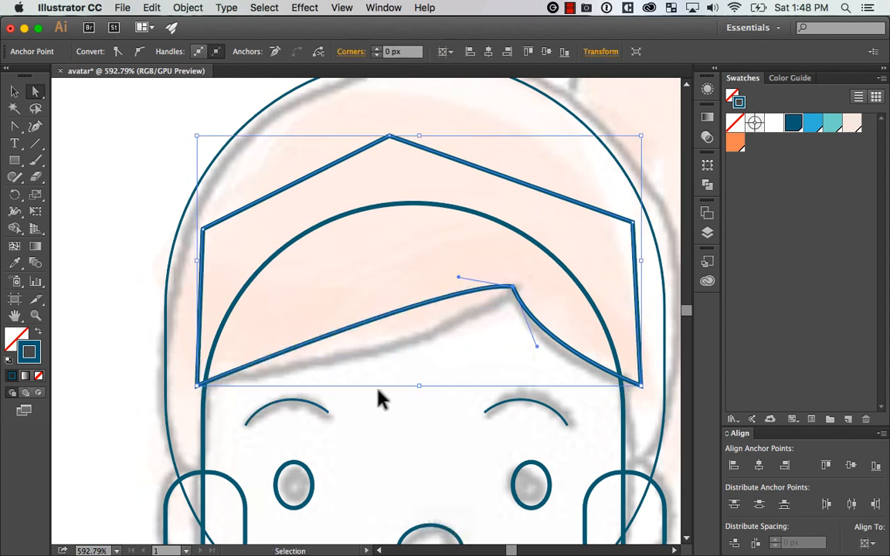
Bend the fringe shape's two lower edges with the Anchor Point tool to follow the sketched hairline
{"action": "key", "text": "shift+c"}
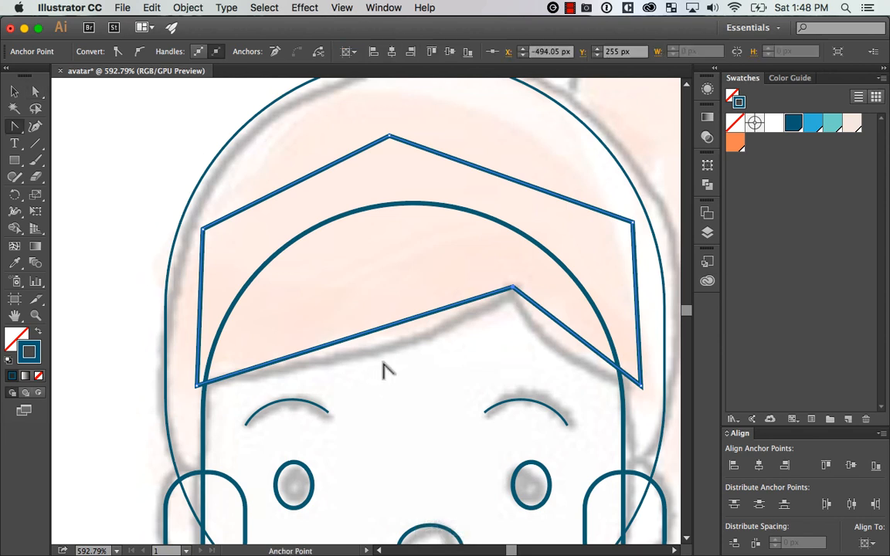
{"action": "left_click_drag", "start_coordinate": [375, 331], "coordinate": [385, 353]}
{"action": "left_click_drag", "start_coordinate": [575, 337], "coordinate": [560, 353]}
{"action": "key", "text": "super+minus"}
{"action": "key", "text": "super+minus"}
{"action": "key", "text": "super+minus"}
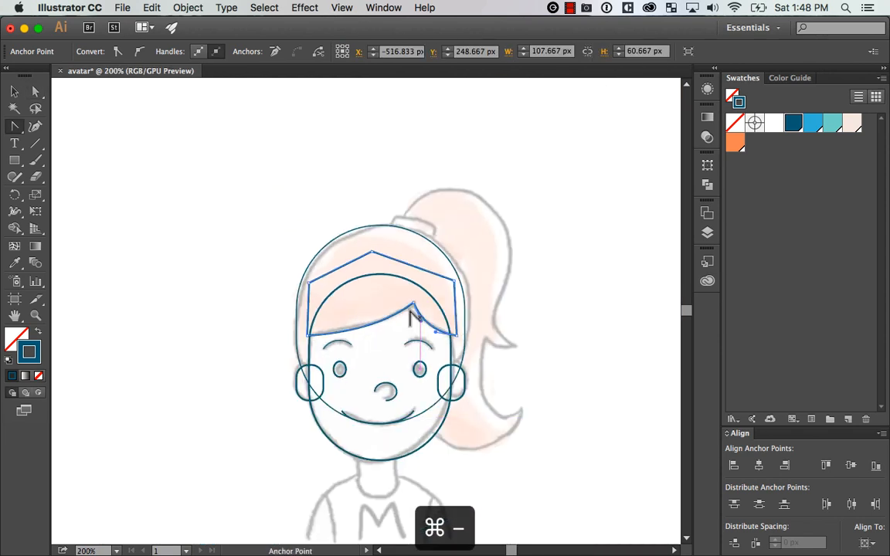
{"action": "left_click_drag", "start_coordinate": [251, 213], "coordinate": [545, 410]}
{"action": "left_click_drag", "start_coordinate": [496, 341], "coordinate": [517, 313]}
{"action": "key", "text": "v"}
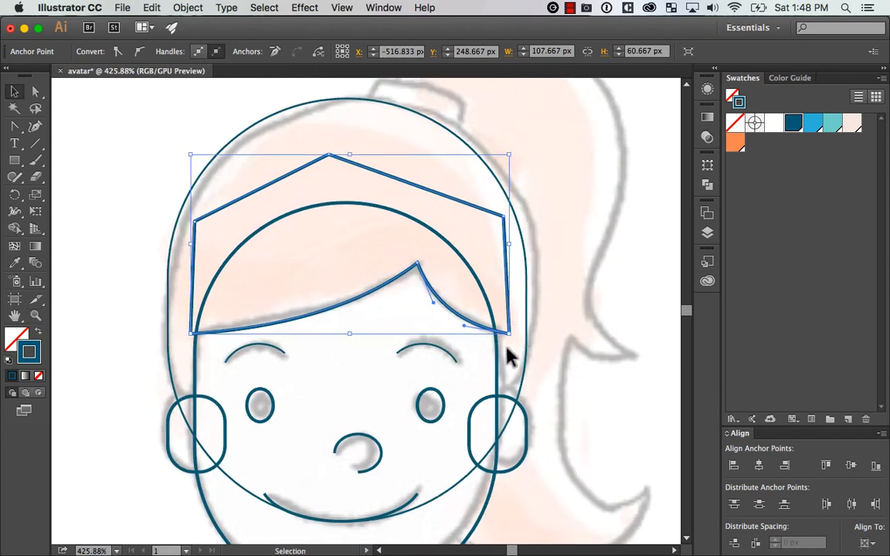
Try subtracting the fringe shape from the face outline with Pathfinder's Minus Front, then deselect the artwork
{"action": "key", "text": "super+z"}
{"action": "left_click", "coordinate": [501, 379], "text": "shift"}
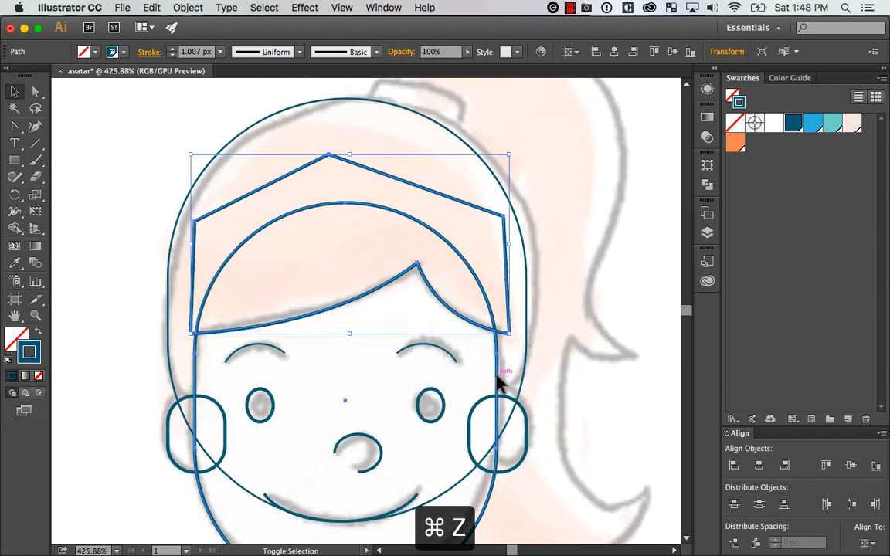
{"action": "left_click", "coordinate": [707, 186]}
{"action": "left_click", "coordinate": [564, 186]}
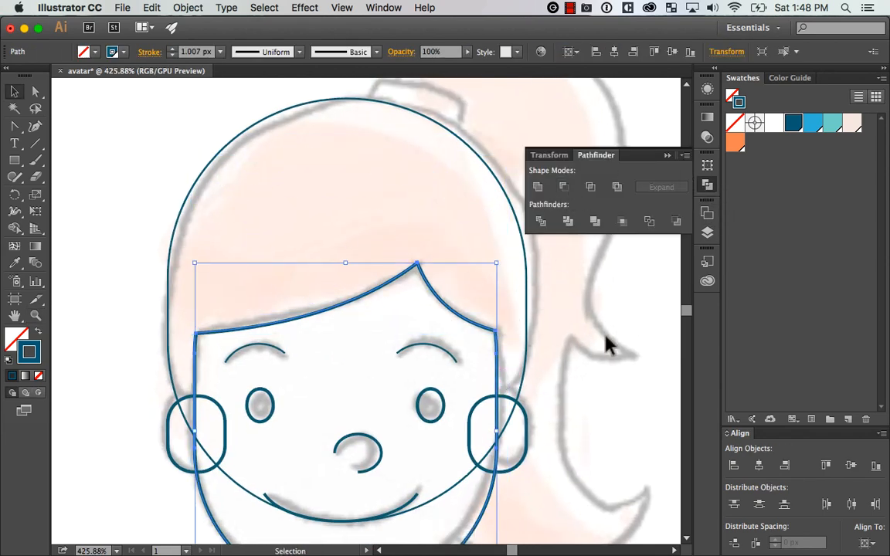
{"action": "left_click", "coordinate": [605, 343]}
{"action": "left_click_drag", "start_coordinate": [594, 363], "coordinate": [610, 347]}
{"action": "key", "text": "super+minus"}
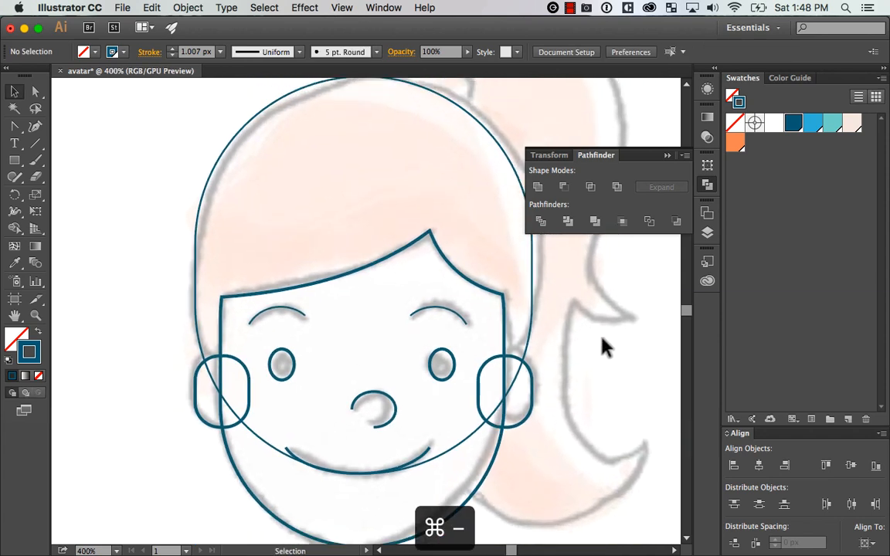
{"action": "key", "text": "super+minus"}
{"action": "key", "text": "super+minus"}
{"action": "key", "text": "super+equal"}
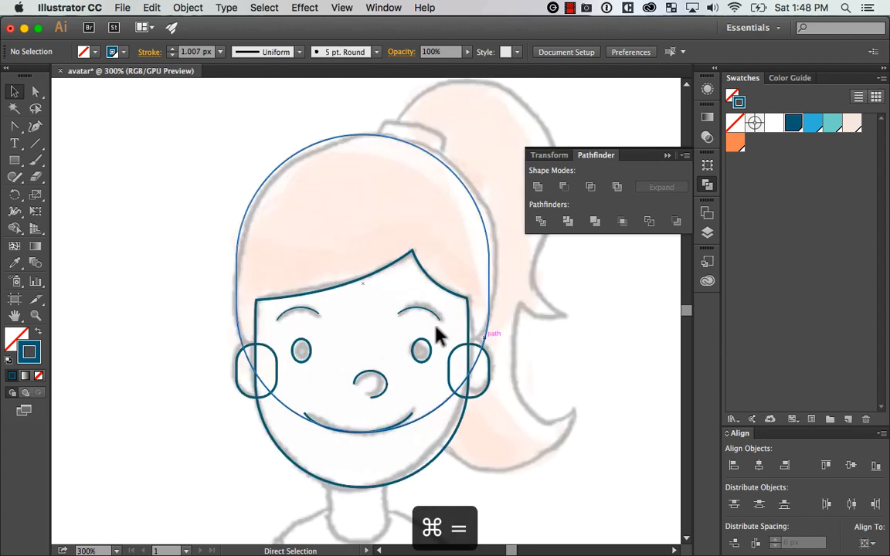
{"action": "left_click_drag", "start_coordinate": [351, 272], "coordinate": [354, 293]}
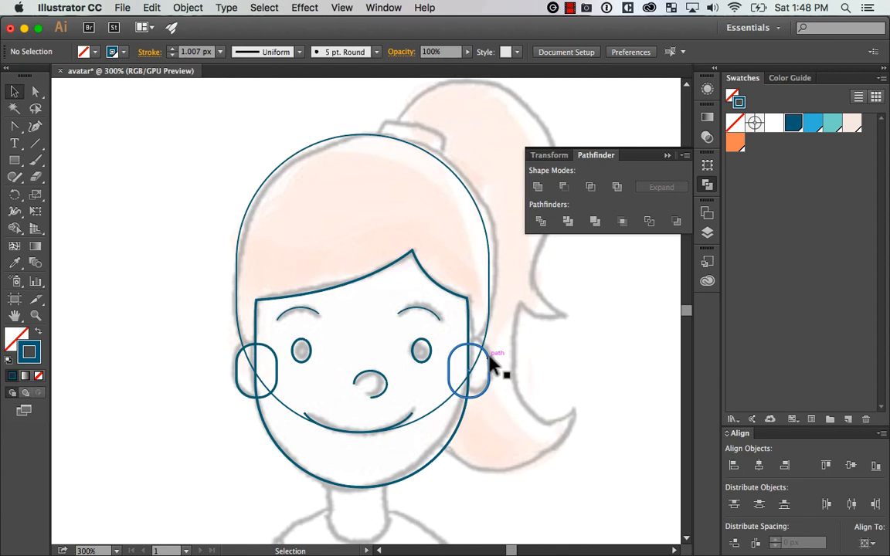
Undo the Minus Front operation on the face outline and deselect the shapes
{"action": "key", "text": "cmd+z"}
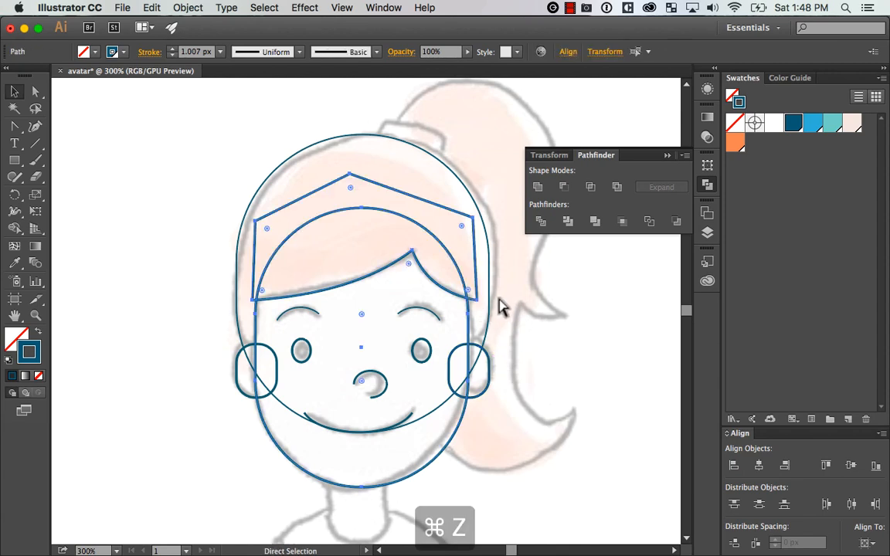
{"action": "key", "text": "cmd+z"}
{"action": "key", "text": "cmd+shift+z"}
{"action": "key", "text": "cmd+shift+z"}
{"action": "left_click", "coordinate": [585, 331]}
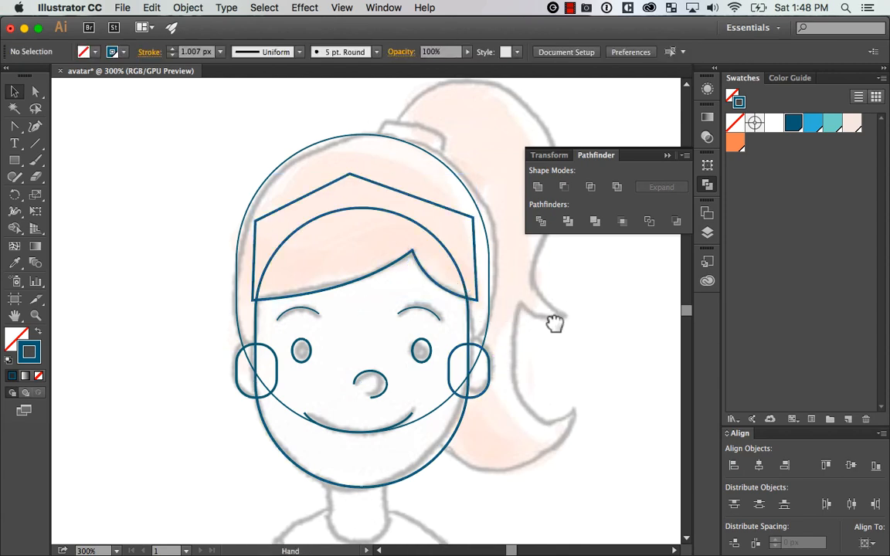
{"action": "scroll", "coordinate": [553, 322], "scroll_direction": "left", "scroll_amount": 2}
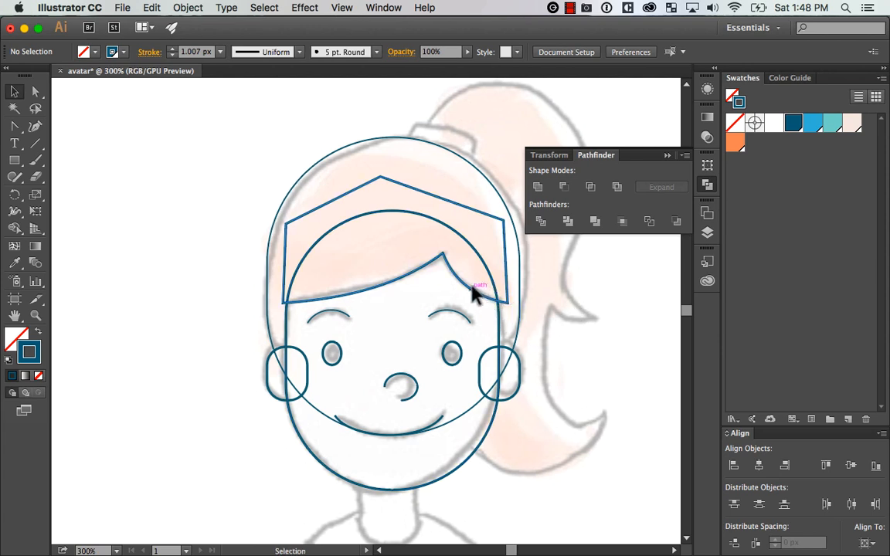
Try moving the fringe shape upward above the sketched hairline, then undo the move
{"action": "key", "text": "cmd+z"}
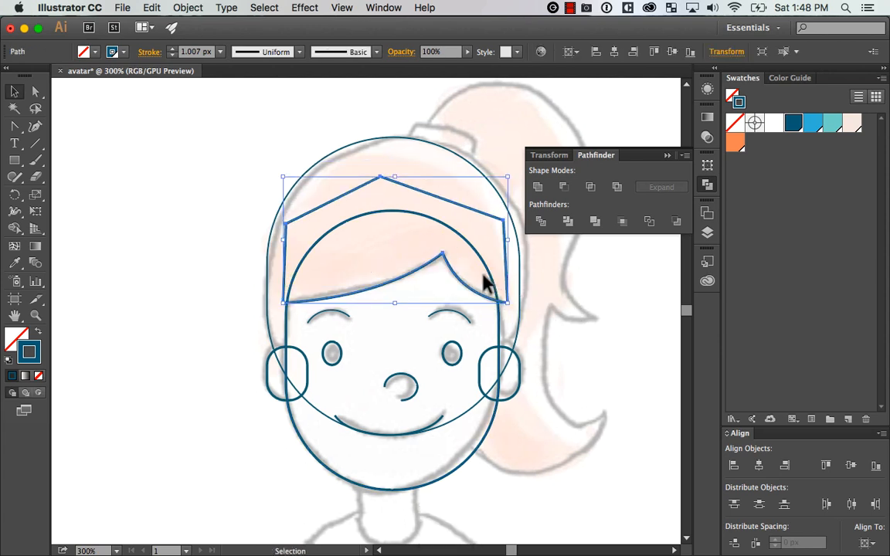
{"action": "left_click", "coordinate": [495, 318]}
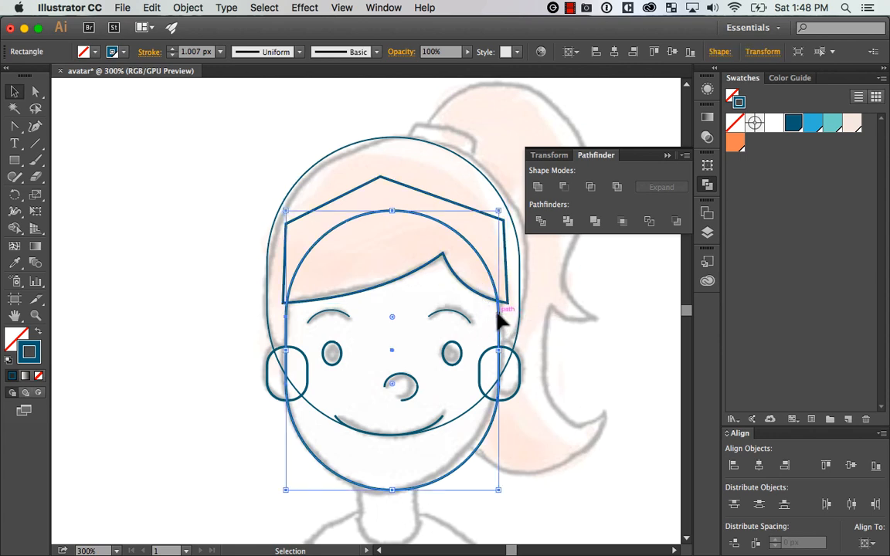
{"action": "key", "text": "cmd+z"}
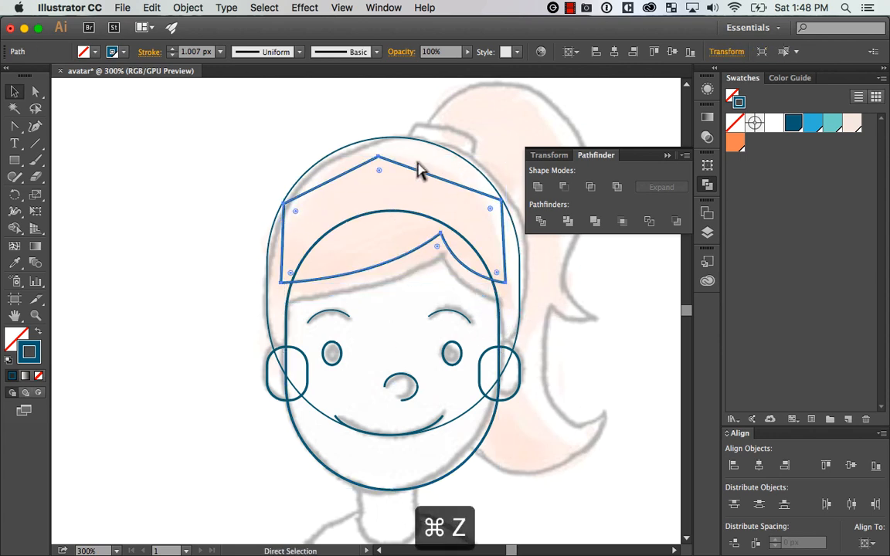
{"action": "left_click_drag", "start_coordinate": [504, 296], "coordinate": [492, 282]}
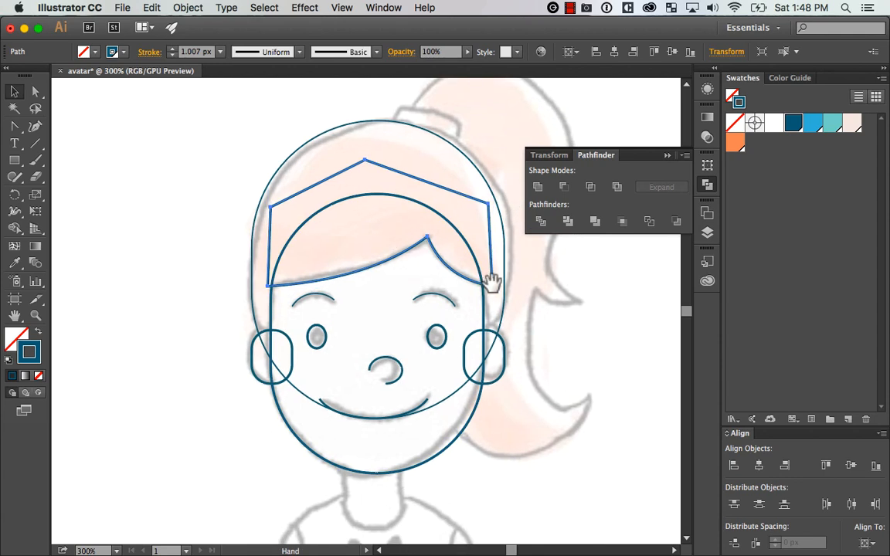
{"action": "left_click_drag", "start_coordinate": [518, 239], "coordinate": [492, 251]}
Lower the top edge of the rounded hair outline slightly to shorten it, then deselect it
{"action": "left_click", "coordinate": [354, 133]}
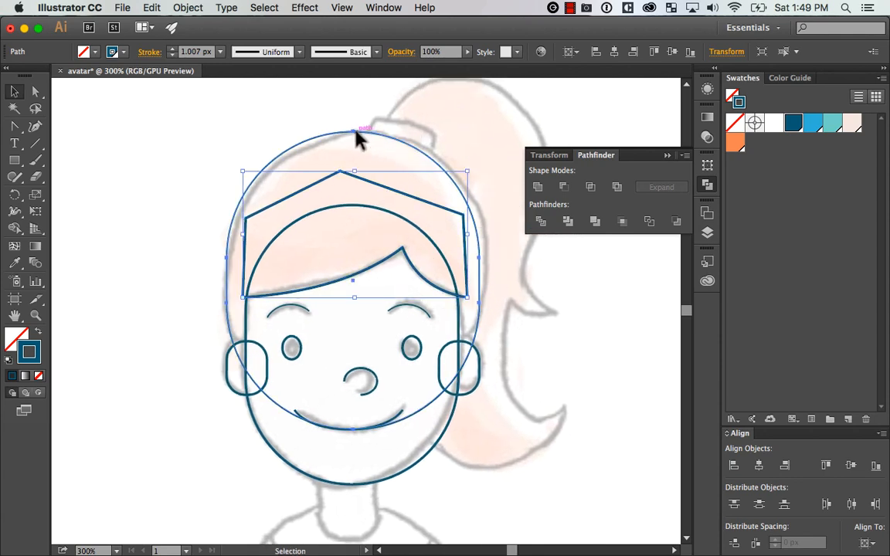
{"action": "left_click_drag", "start_coordinate": [353, 131], "coordinate": [355, 137]}
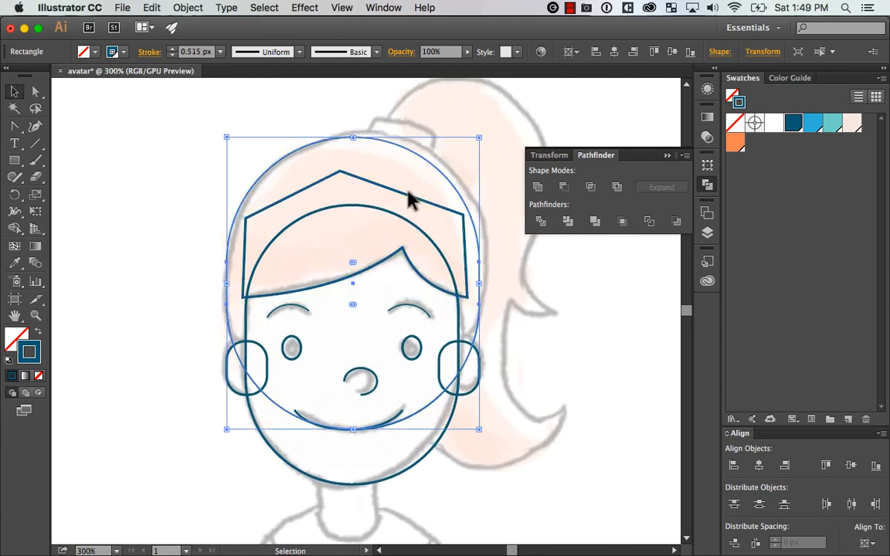
{"action": "left_click", "coordinate": [540, 328]}
{"action": "key", "text": "super+minus"}
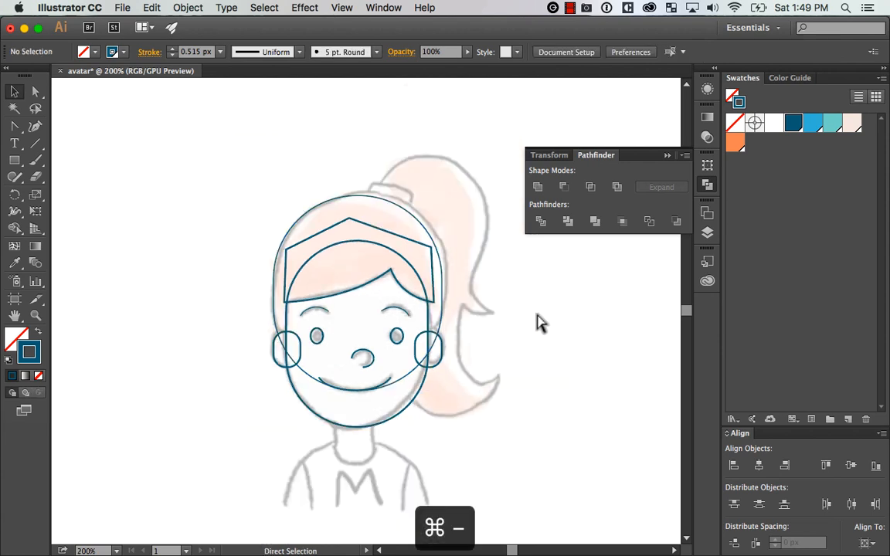
{"action": "left_click_drag", "start_coordinate": [544, 315], "coordinate": [503, 332]}
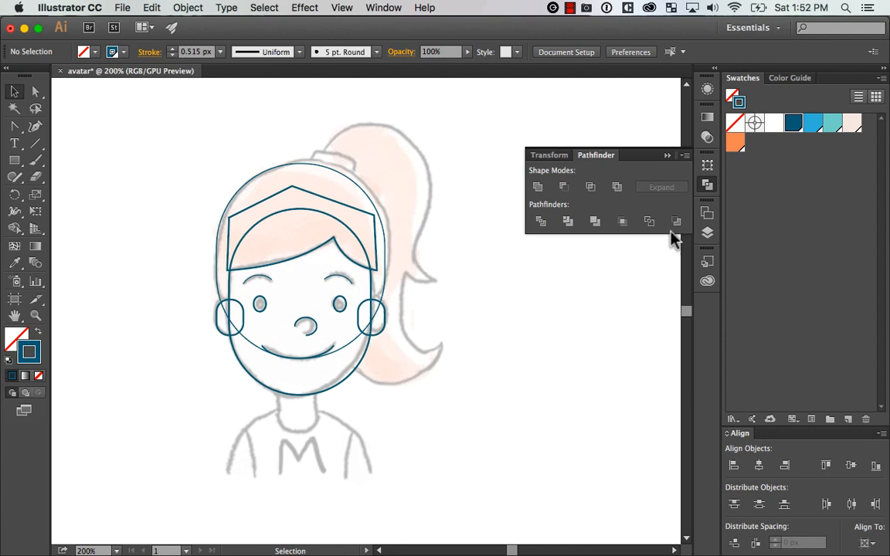
Start tracing the ponytail with the Pen tool, curving from the hair tie over its rounded top to its outer side
{"action": "left_click", "coordinate": [708, 186]}
{"action": "left_click_drag", "start_coordinate": [522, 302], "coordinate": [575, 305]}
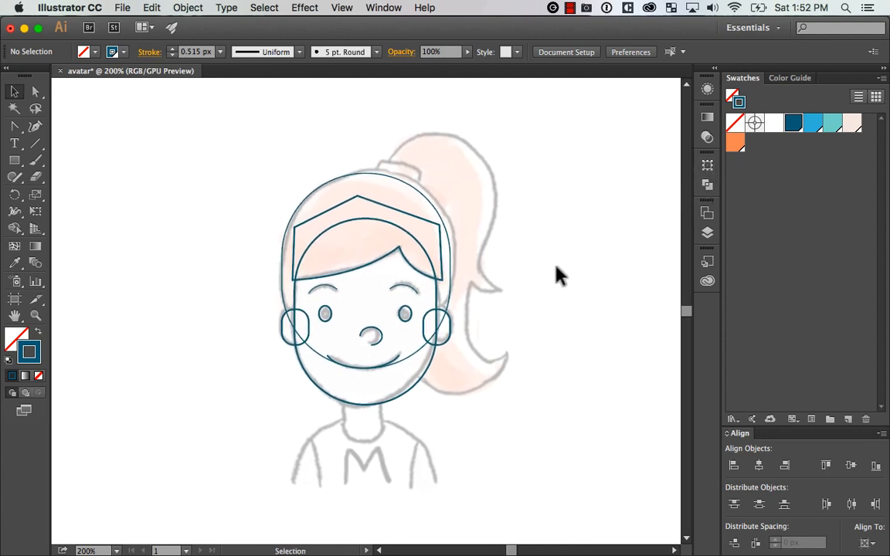
{"action": "key", "text": "p"}
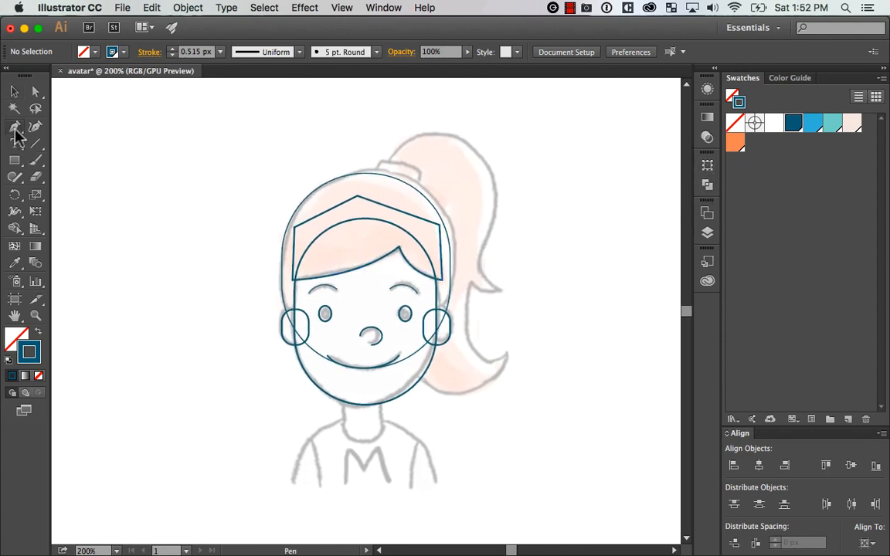
{"action": "left_click_drag", "start_coordinate": [17, 131], "coordinate": [151, 127]}
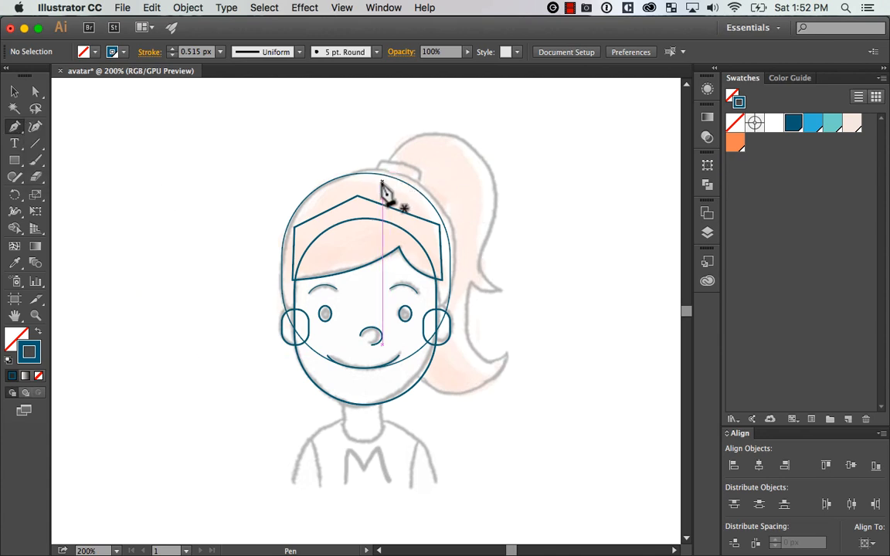
{"action": "left_click_drag", "start_coordinate": [381, 184], "coordinate": [487, 149]}
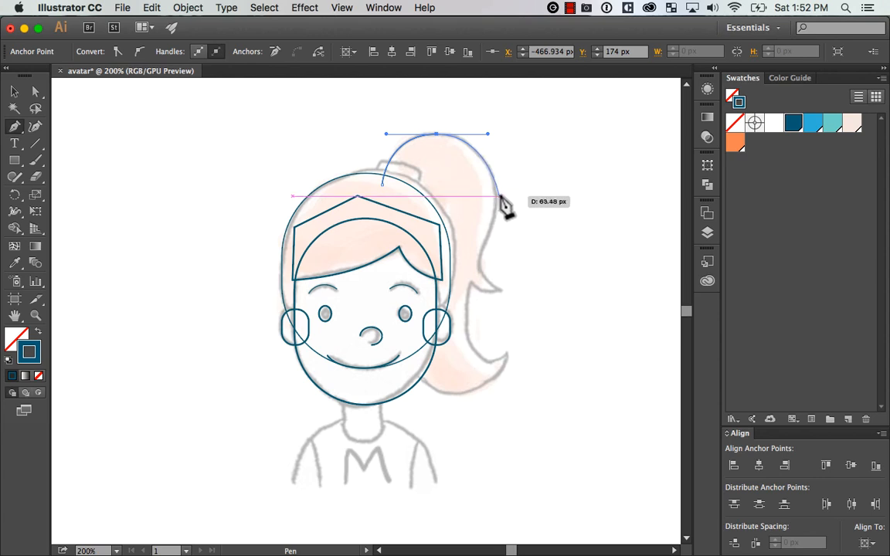
{"action": "left_click_drag", "start_coordinate": [496, 192], "coordinate": [502, 228]}
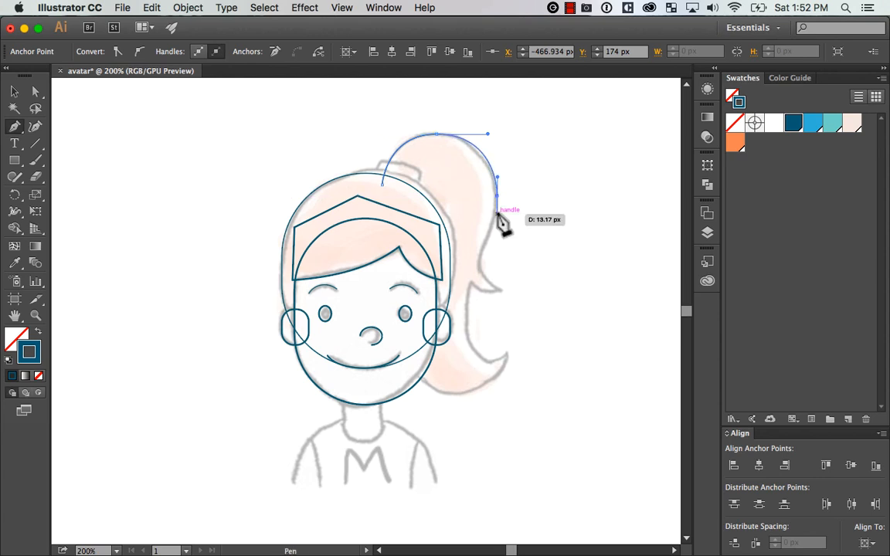
Continue the ponytail path with straight segments through its two pointed tips and behind the face, closing it at the starting point
{"action": "left_click", "coordinate": [471, 280]}
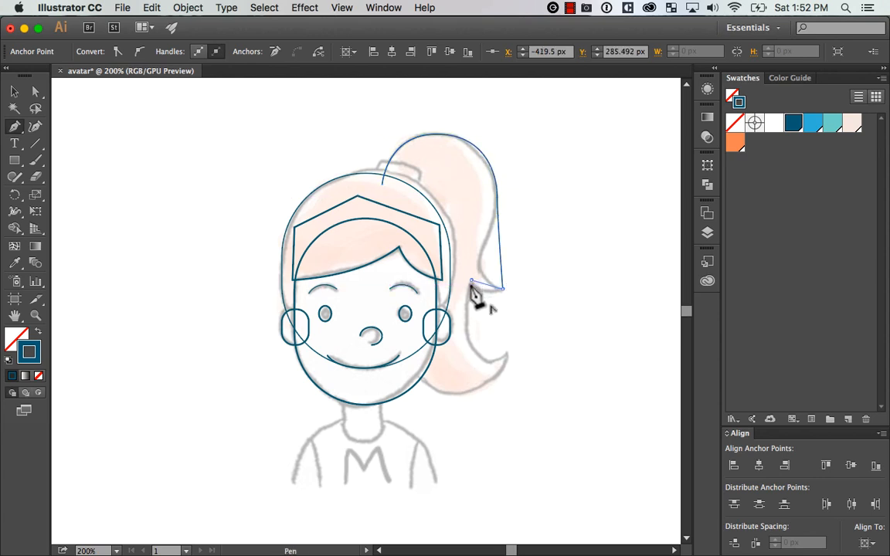
{"action": "left_click", "coordinate": [508, 356]}
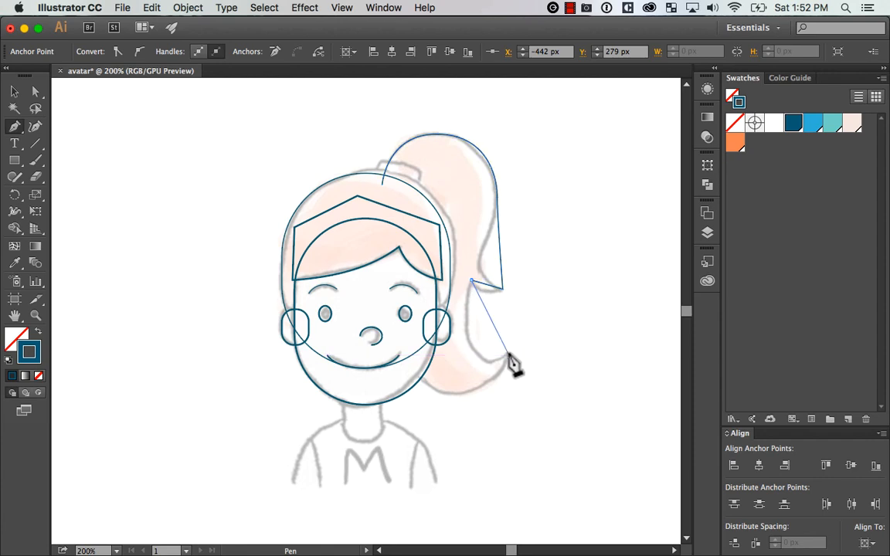
{"action": "left_click", "coordinate": [412, 372]}
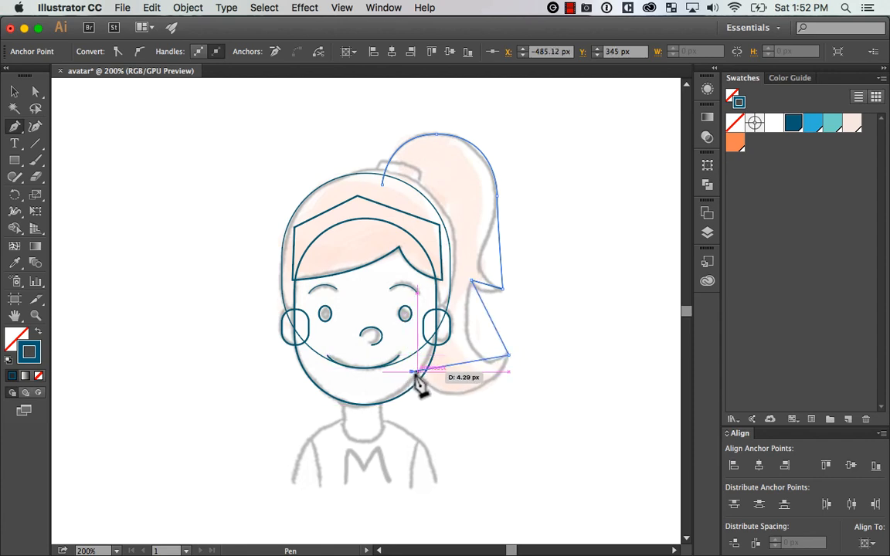
{"action": "left_click", "coordinate": [386, 171]}
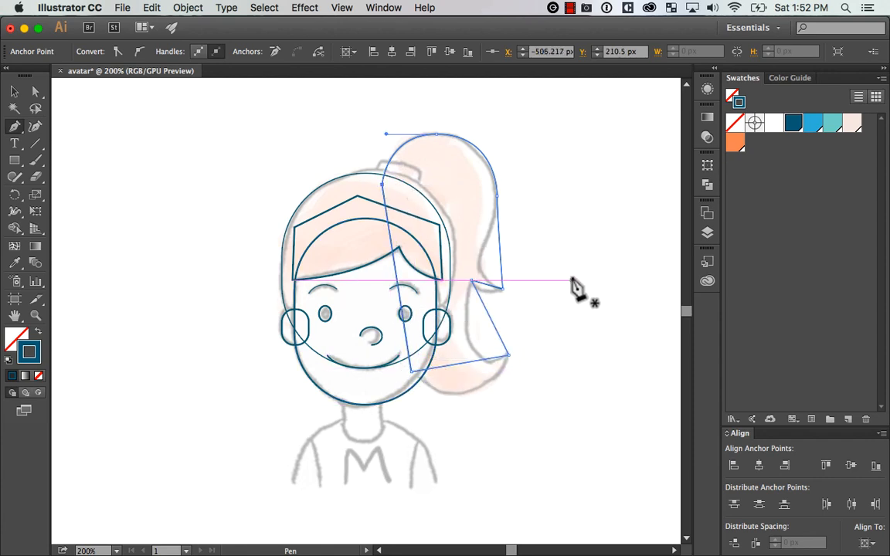
Bend the ponytail's outer edge above the upper tip inward with the Anchor Point tool to follow the sketch
{"action": "key", "text": "shift+c"}
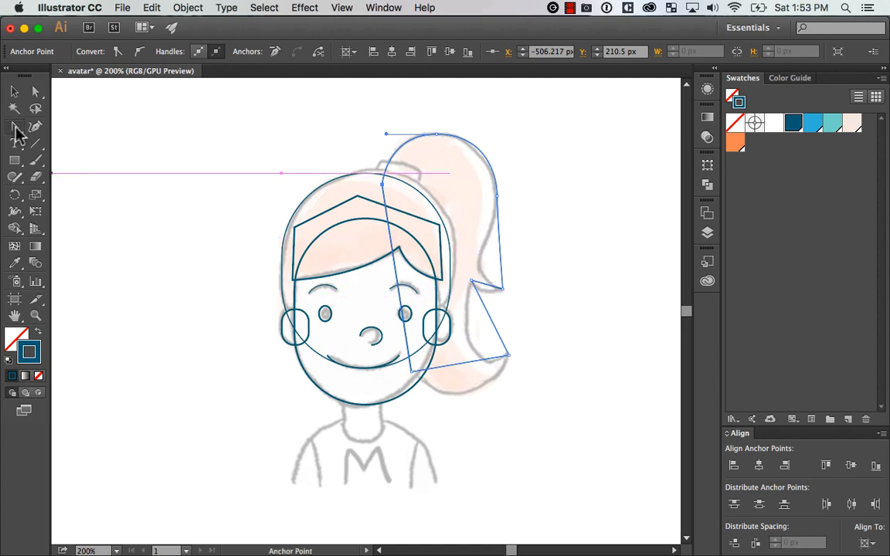
{"action": "left_click_drag", "start_coordinate": [16, 129], "coordinate": [160, 176]}
{"action": "left_click_drag", "start_coordinate": [502, 265], "coordinate": [484, 265]}
Bend the ponytail's straight bottom edge downward into a curve along the sketched lower tip
{"action": "key", "text": "z"}
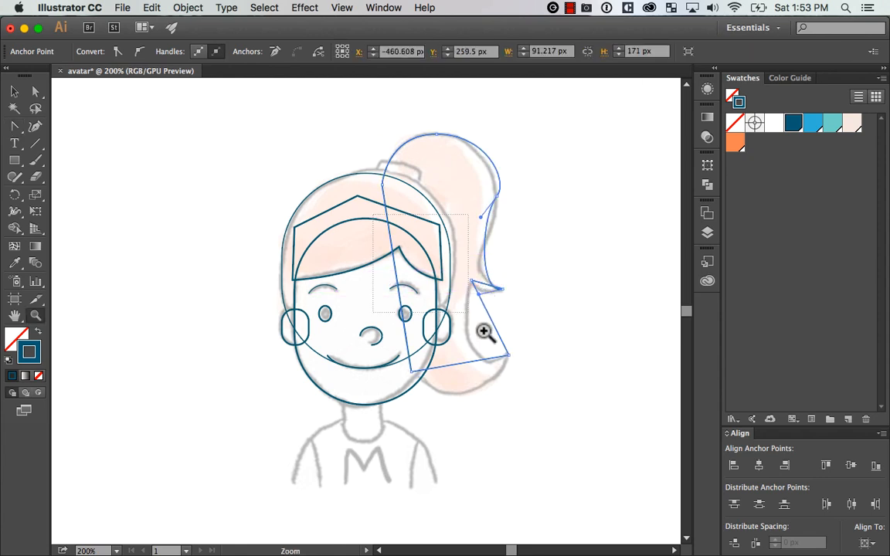
{"action": "left_click_drag", "start_coordinate": [484, 332], "coordinate": [565, 408]}
{"action": "key", "text": "space"}
{"action": "left_click_drag", "start_coordinate": [521, 291], "coordinate": [572, 275]}
{"action": "key", "text": "shift+c"}
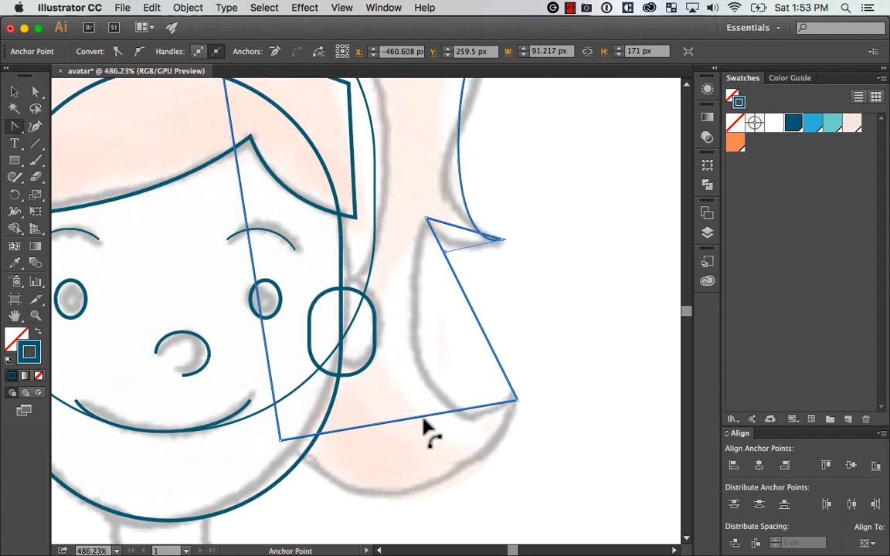
{"action": "left_click_drag", "start_coordinate": [423, 429], "coordinate": [423, 482]}
{"action": "key", "text": "space"}
{"action": "left_click_drag", "start_coordinate": [566, 435], "coordinate": [572, 372]}
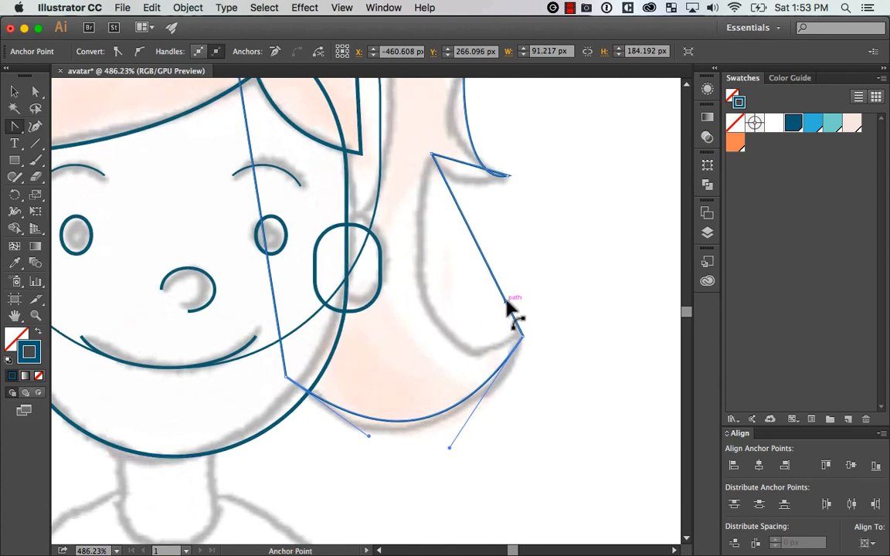
Curve the edge between the two ponytail tips inward and bend the upper tip's underside downward
{"action": "left_click_drag", "start_coordinate": [506, 302], "coordinate": [452, 317]}
{"action": "key", "text": "space"}
{"action": "left_click_drag", "start_coordinate": [529, 231], "coordinate": [567, 313]}
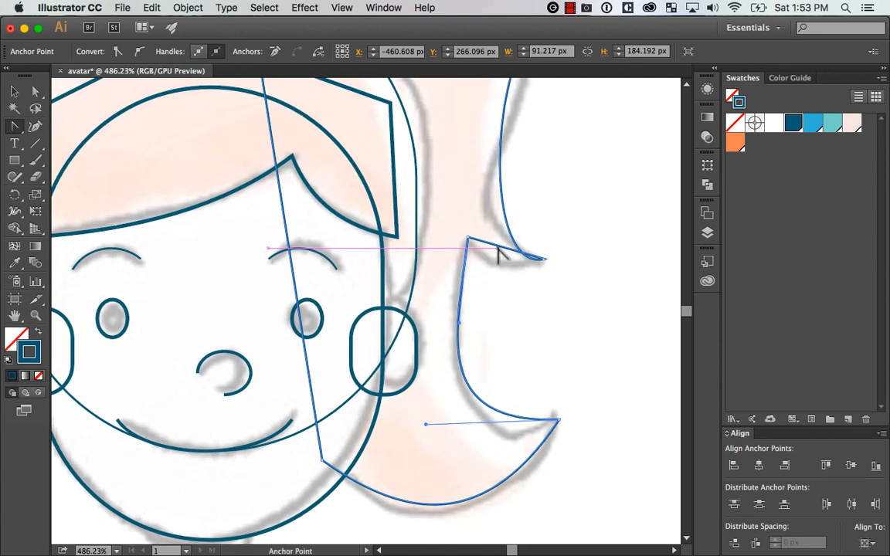
{"action": "left_click_drag", "start_coordinate": [498, 248], "coordinate": [495, 270]}
{"action": "key", "text": "space"}
{"action": "left_click_drag", "start_coordinate": [607, 261], "coordinate": [556, 378]}
Smooth the anchor on the ponytail's outer side with vertical handles and reshape the curve into the upper tip to match the sketch
{"action": "key", "text": "a"}
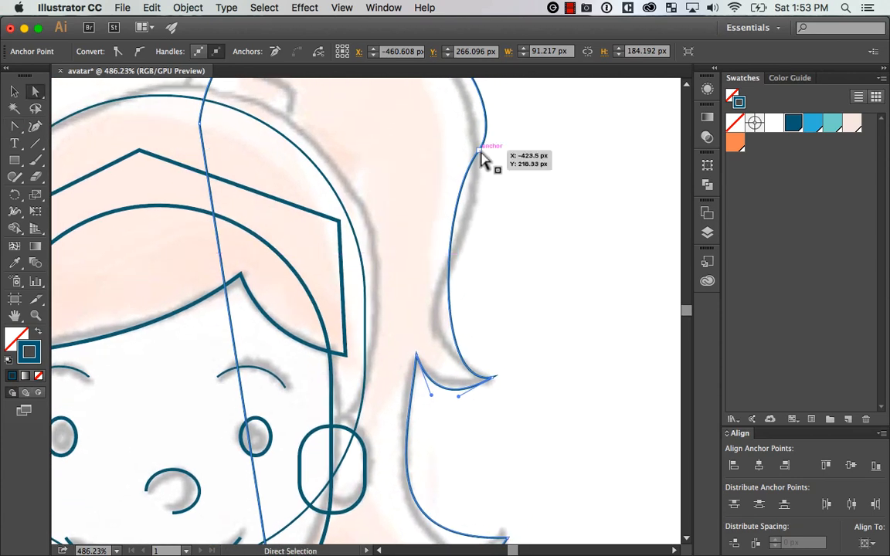
{"action": "left_click_drag", "start_coordinate": [479, 153], "coordinate": [438, 203]}
{"action": "mouse_move", "coordinate": [487, 222]}
{"action": "left_mouse_down"}
{"action": "mouse_move", "coordinate": [473, 211]}
{"action": "mouse_move", "coordinate": [478, 219]}
{"action": "left_mouse_up"}
{"action": "left_click", "coordinate": [479, 150]}
{"action": "left_click", "coordinate": [480, 150]}
{"action": "left_click_drag", "start_coordinate": [551, 221], "coordinate": [564, 255]}
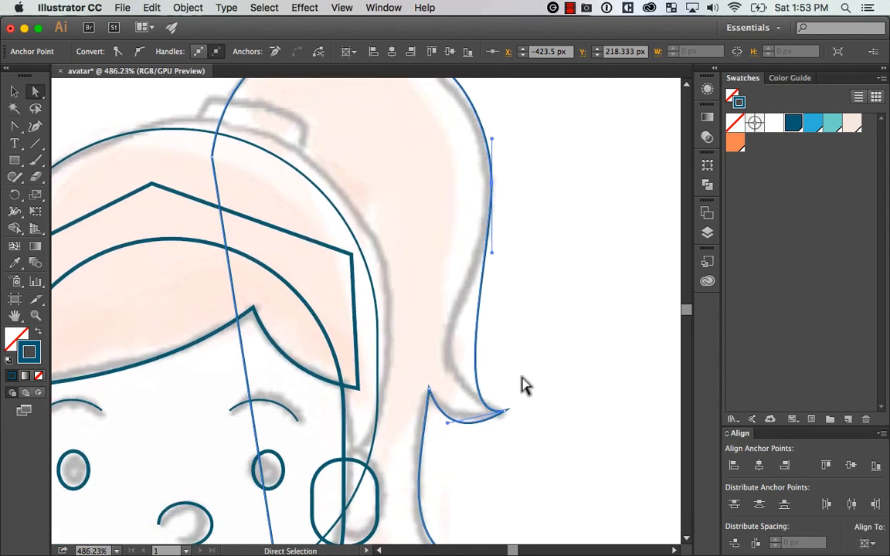
{"action": "left_click_drag", "start_coordinate": [505, 411], "coordinate": [392, 365]}
{"action": "left_click_drag", "start_coordinate": [545, 238], "coordinate": [572, 386]}
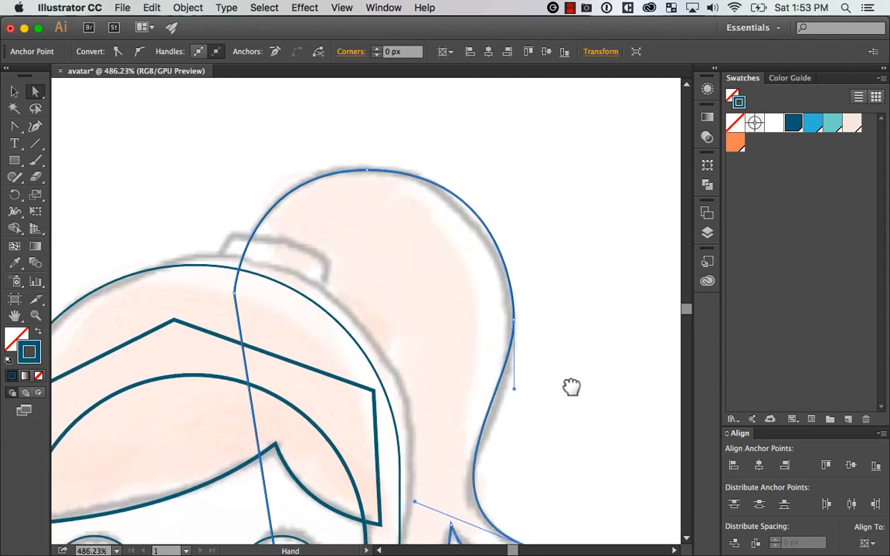
Adjust the handles on the upper tip's underside to make its curve shallower along the sketched line
{"action": "key", "text": "super+minus"}
{"action": "key", "text": "super+minus"}
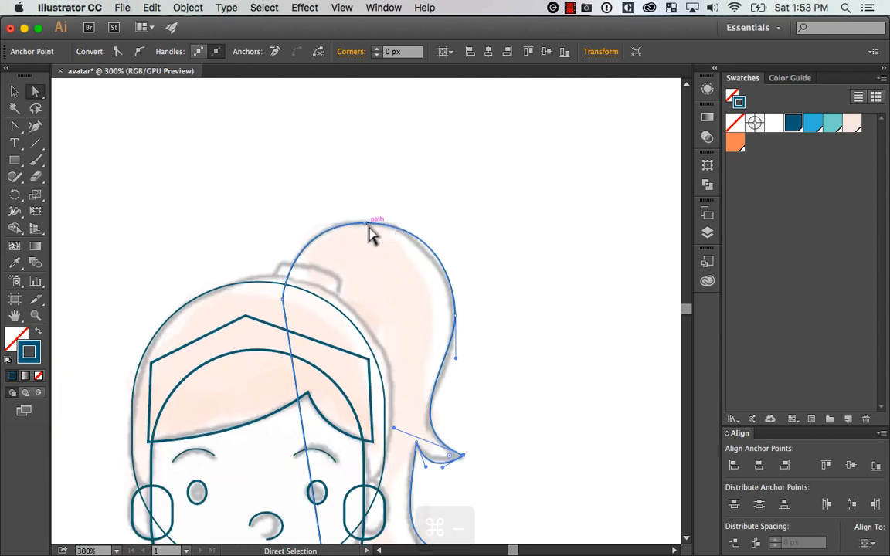
{"action": "left_click_drag", "start_coordinate": [521, 220], "coordinate": [519, 230]}
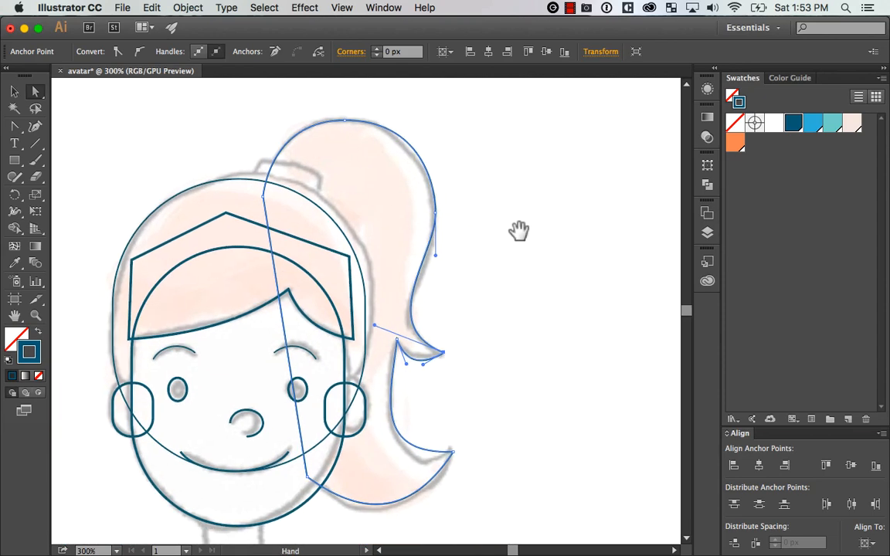
{"action": "left_click_drag", "start_coordinate": [375, 308], "coordinate": [492, 450]}
{"action": "left_click", "coordinate": [251, 182]}
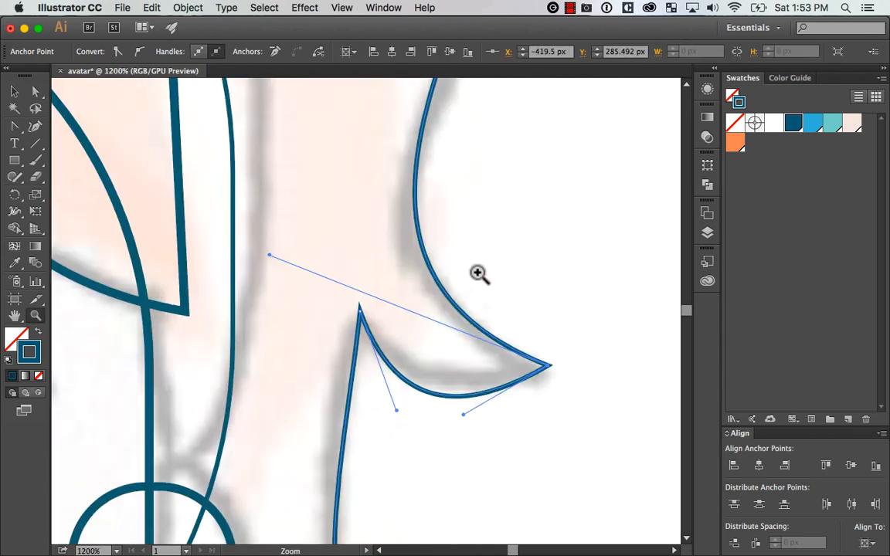
{"action": "key", "text": "ctrl+minus"}
{"action": "left_click", "coordinate": [363, 312]}
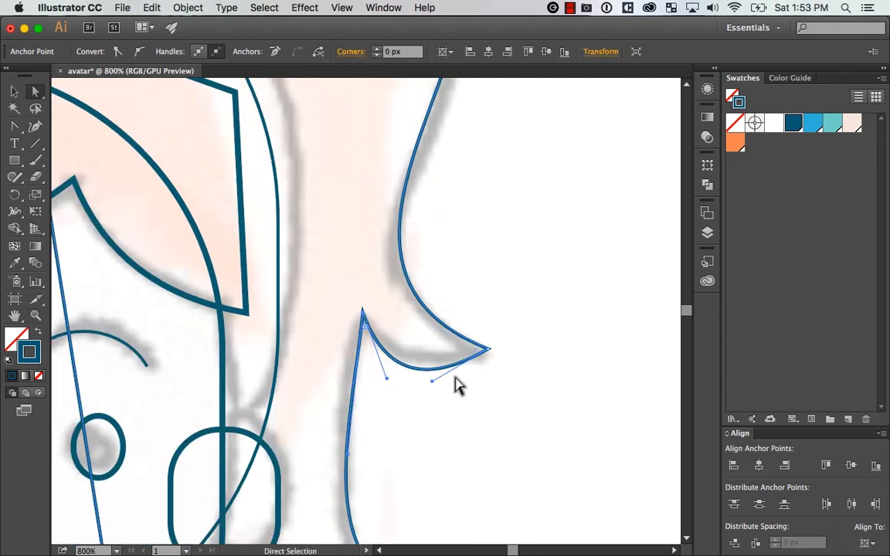
{"action": "left_click_drag", "start_coordinate": [432, 381], "coordinate": [450, 376]}
{"action": "left_click_drag", "start_coordinate": [386, 379], "coordinate": [382, 363]}
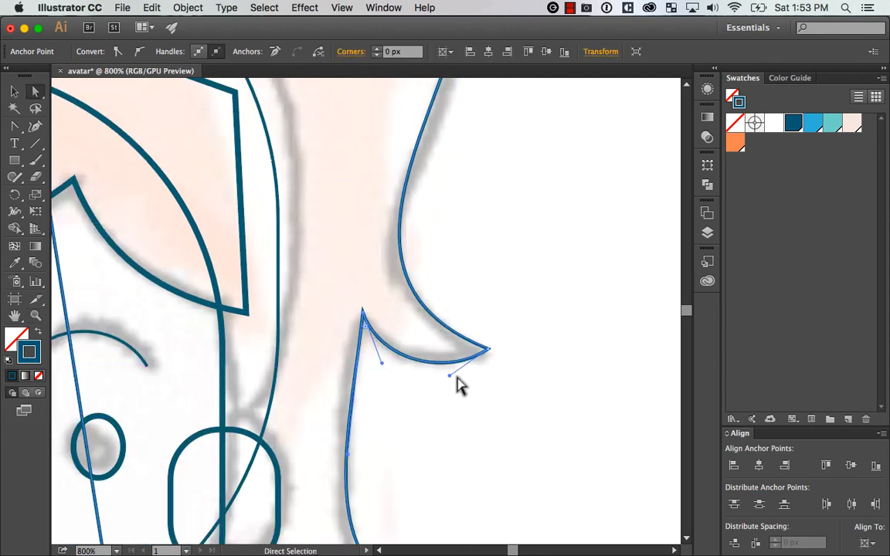
Reposition the handles of the edge between the two tips so its curve follows the sketched inner line
{"action": "left_click_drag", "start_coordinate": [526, 408], "coordinate": [505, 218]}
{"action": "left_click", "coordinate": [491, 423]}
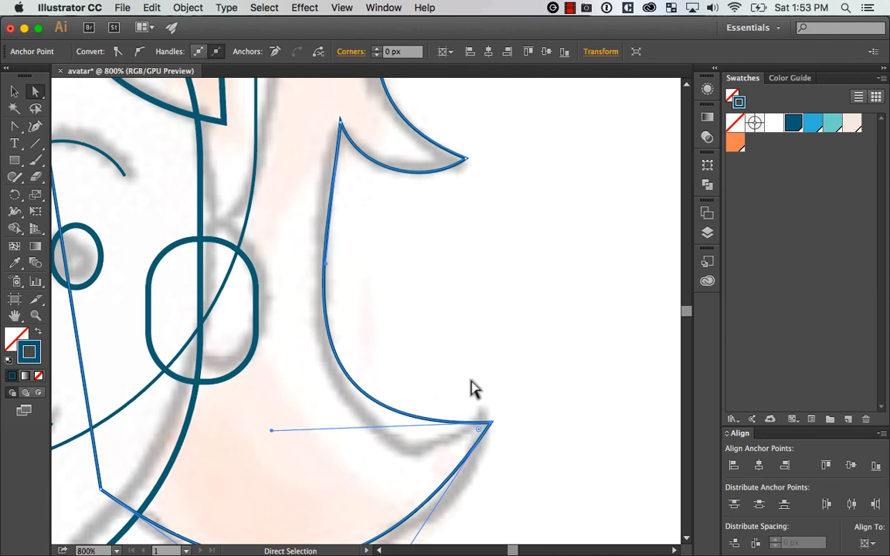
{"action": "left_click", "coordinate": [341, 122]}
{"action": "left_click_drag", "start_coordinate": [325, 264], "coordinate": [304, 256]}
{"action": "left_click_drag", "start_coordinate": [272, 431], "coordinate": [297, 461]}
Examine the whole ponytail outline against the avatar sketch
{"action": "key", "text": "super+0"}
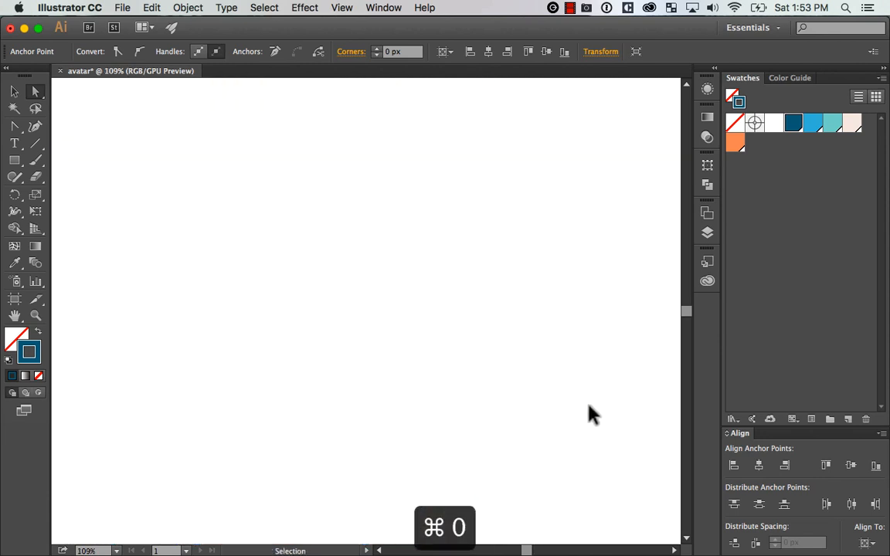
{"action": "key", "text": "super+minus"}
{"action": "key", "text": "super+minus"}
{"action": "key", "text": "super+minus"}
{"action": "key", "text": "super+minus"}
{"action": "key", "text": "super+minus"}
{"action": "key", "text": "super+minus"}
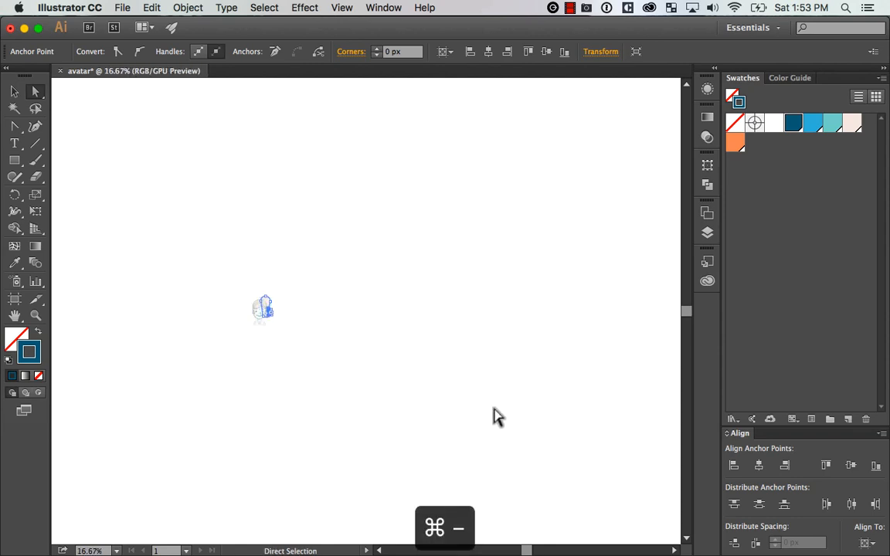
{"action": "key", "text": "z"}
{"action": "left_click_drag", "start_coordinate": [256, 340], "coordinate": [294, 271]}
{"action": "key", "text": "super+equal"}
{"action": "key", "text": "super+equal"}
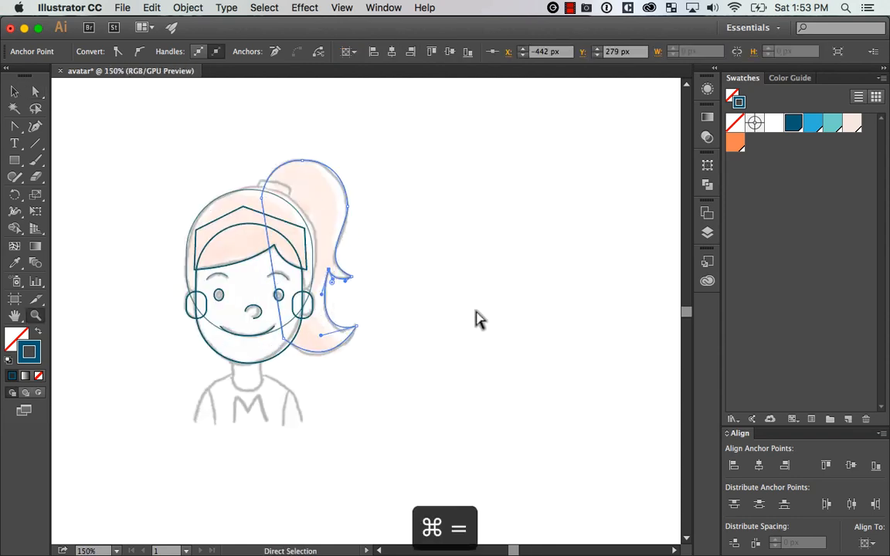
Adjust both handles of the ponytail's bottom curve so it follows the sketched underside of the lower tip
{"action": "left_click_drag", "start_coordinate": [403, 323], "coordinate": [320, 366]}
{"action": "key", "text": "s"}
{"action": "key", "text": "super+z"}
{"action": "key", "text": "z"}
{"action": "key", "text": "a"}
{"action": "left_click", "coordinate": [479, 305]}
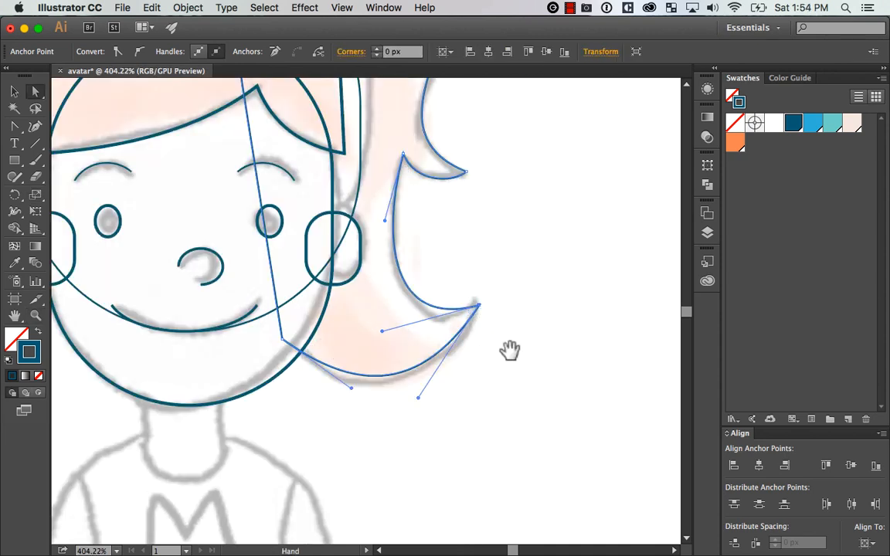
{"action": "left_click_drag", "start_coordinate": [508, 350], "coordinate": [548, 325]}
{"action": "left_click_drag", "start_coordinate": [391, 362], "coordinate": [378, 369]}
{"action": "left_click_drag", "start_coordinate": [457, 373], "coordinate": [470, 377]}
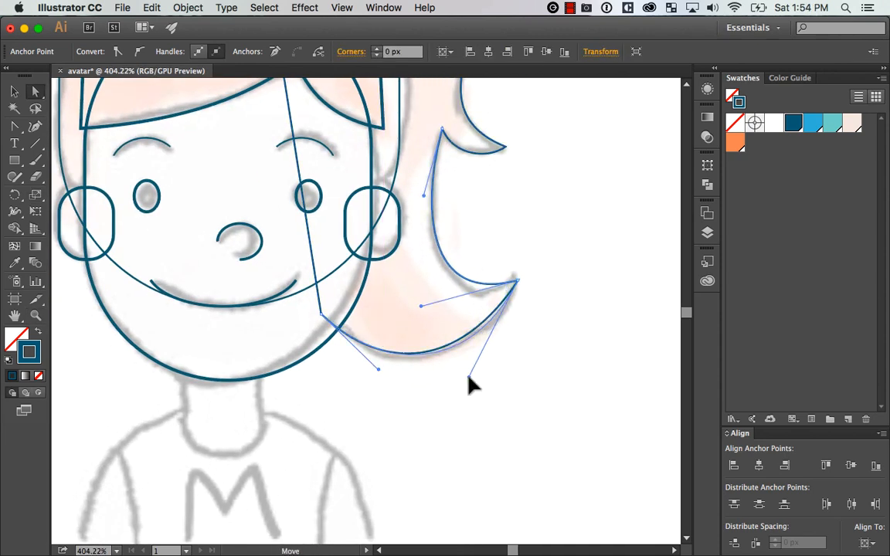
Push the curve between the two tips slightly further inward by adjusting its handles, and deselect the ponytail
{"action": "left_click_drag", "start_coordinate": [560, 298], "coordinate": [557, 373]}
{"action": "key", "text": "super+shift+a"}
{"action": "left_click", "coordinate": [515, 354]}
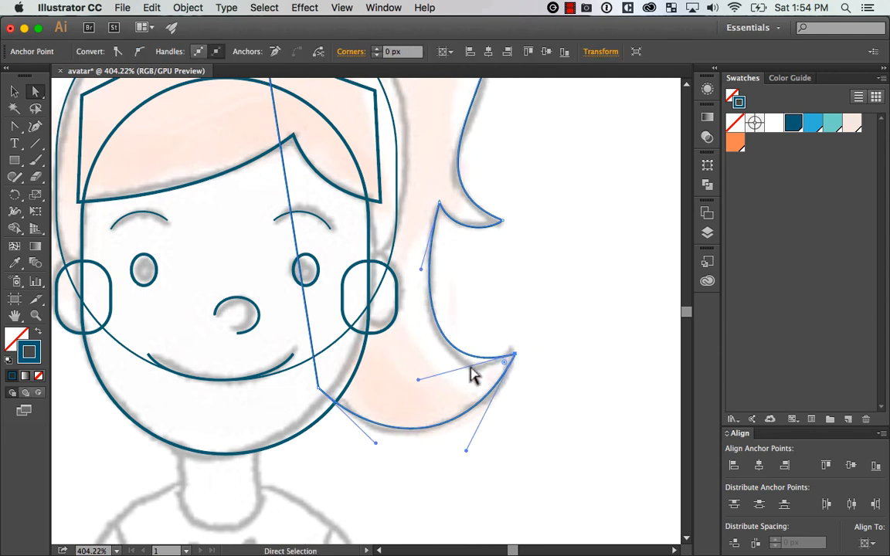
{"action": "left_click_drag", "start_coordinate": [418, 379], "coordinate": [414, 384]}
{"action": "left_click_drag", "start_coordinate": [422, 267], "coordinate": [414, 266]}
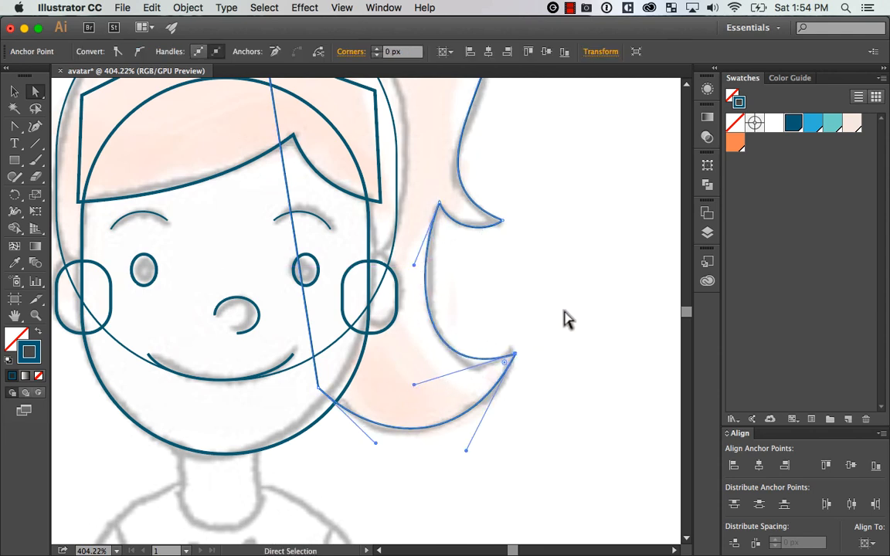
{"action": "key", "text": "super+minus"}
{"action": "key", "text": "super+minus"}
{"action": "key", "text": "super+minus"}
{"action": "key", "text": "super+minus"}
{"action": "key", "text": "super+equal"}
{"action": "left_click", "coordinate": [551, 320]}
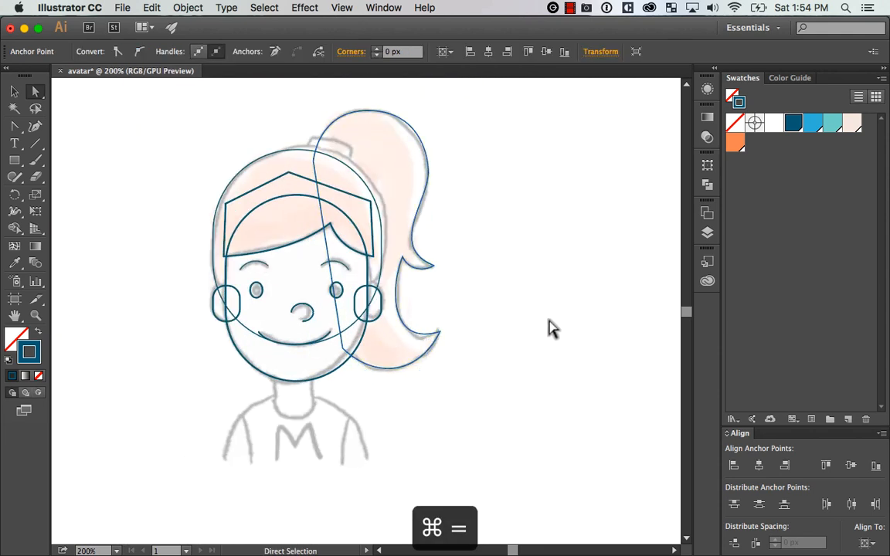
{"action": "key", "text": "v"}
{"action": "left_click_drag", "start_coordinate": [474, 301], "coordinate": [547, 315]}
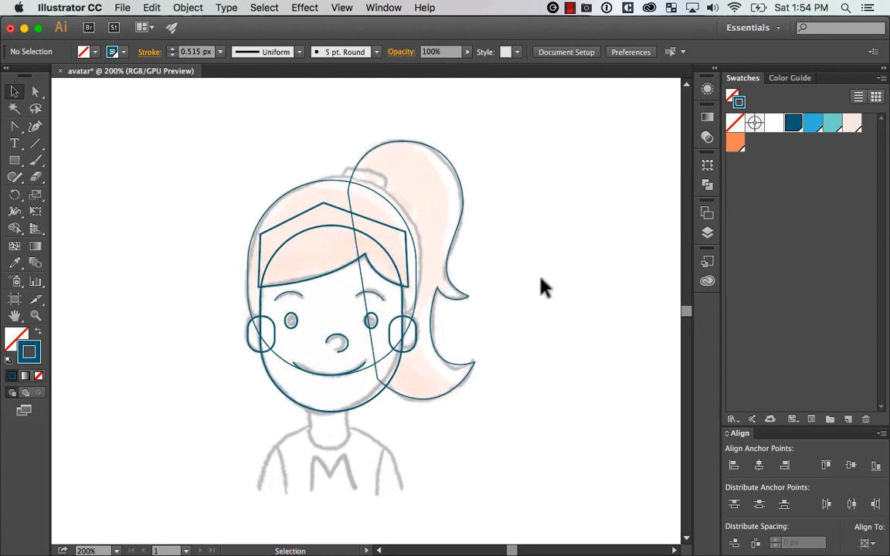
{"action": "left_click", "coordinate": [453, 250]}
{"action": "left_click_drag", "start_coordinate": [478, 246], "coordinate": [512, 268]}
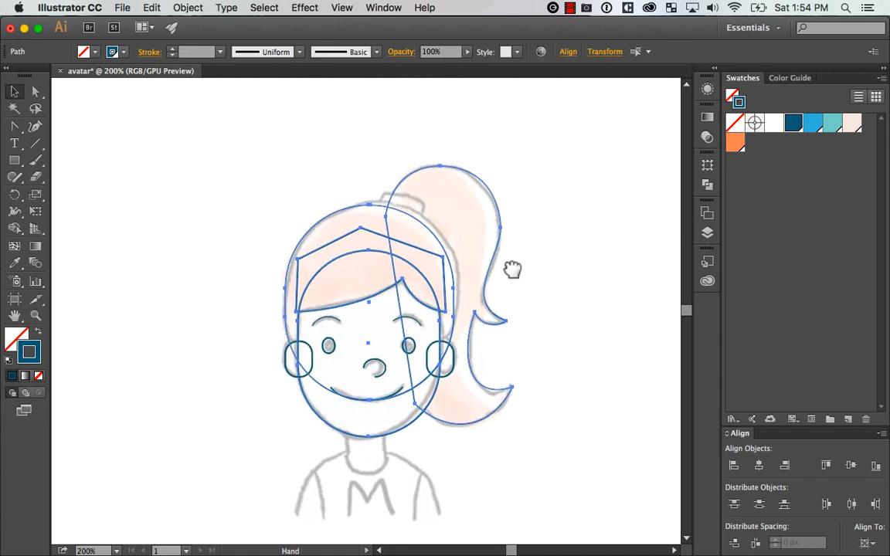
{"action": "left_click", "coordinate": [564, 235]}
Draw a small horizontal rectangle for the hair tie above the head and round its corners to about 2.84 px
{"action": "key", "text": "z"}
{"action": "left_click_drag", "start_coordinate": [361, 157], "coordinate": [558, 257]}
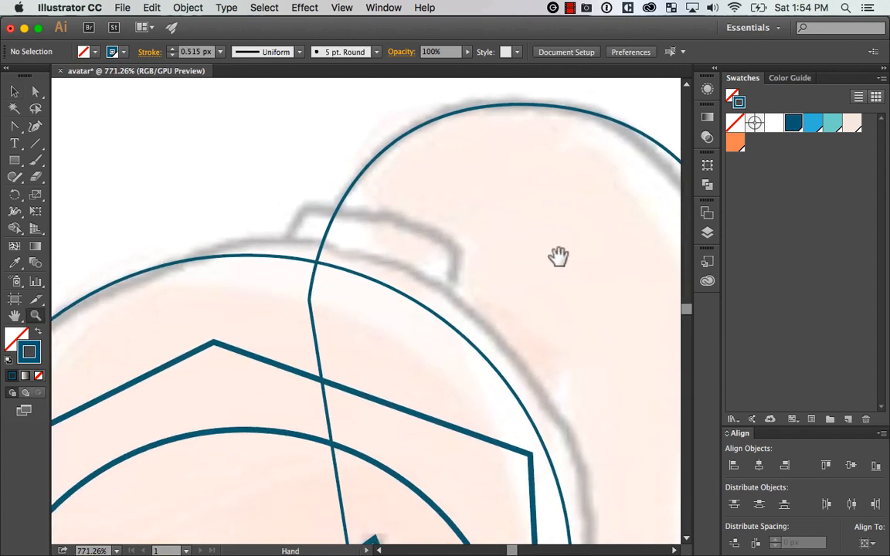
{"action": "left_click", "coordinate": [17, 162]}
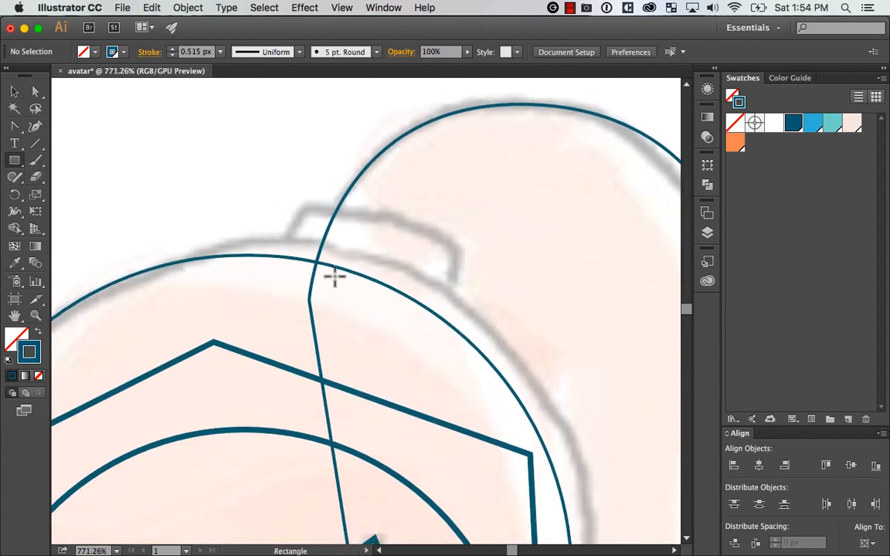
{"action": "mouse_move", "coordinate": [215, 159]}
{"action": "left_mouse_down"}
{"action": "mouse_move", "coordinate": [288, 194]}
{"action": "mouse_move", "coordinate": [369, 208]}
{"action": "left_mouse_up"}
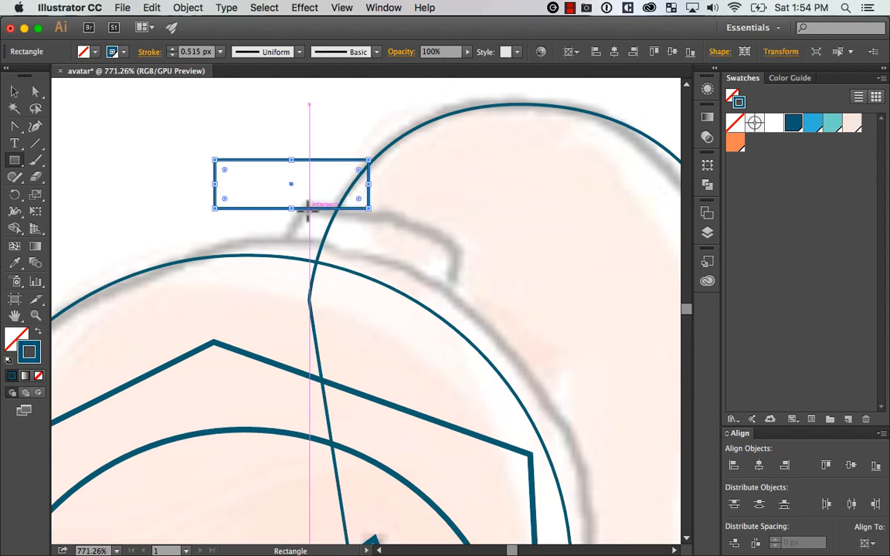
{"action": "key", "text": "a"}
{"action": "left_click_drag", "start_coordinate": [225, 171], "coordinate": [245, 180]}
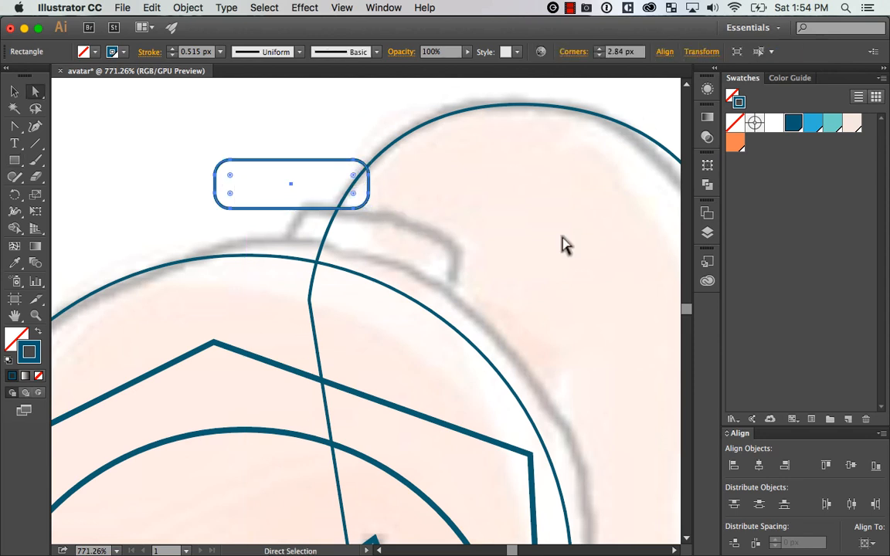
{"action": "key", "text": "v"}
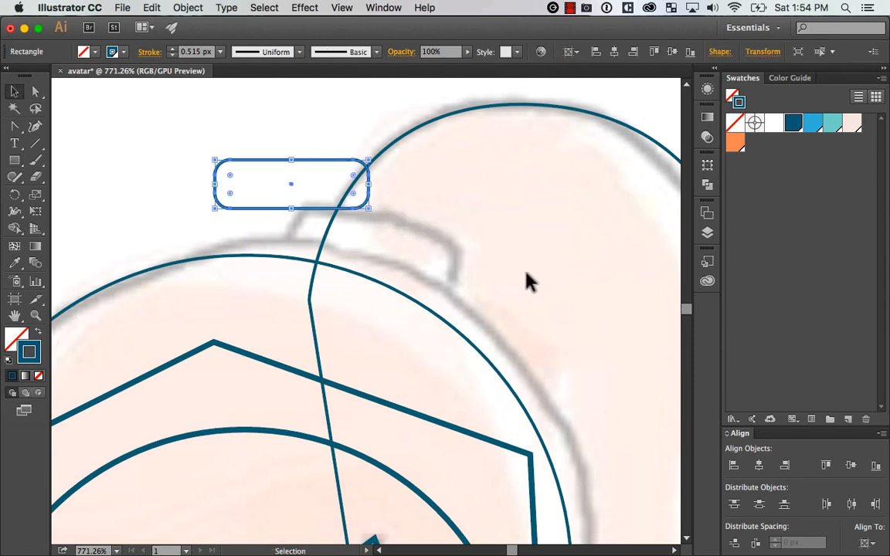
{"action": "left_click", "coordinate": [305, 131]}
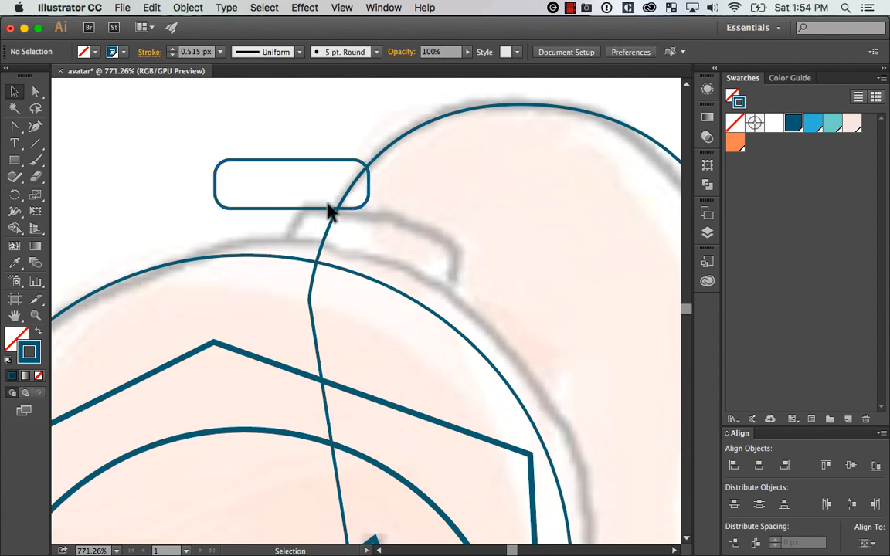
Move the hair tie to the ponytail's base, tilt it along the head's curve, and nudge it into place
{"action": "left_click_drag", "start_coordinate": [312, 213], "coordinate": [368, 282]}
{"action": "left_click_drag", "start_coordinate": [434, 279], "coordinate": [435, 291]}
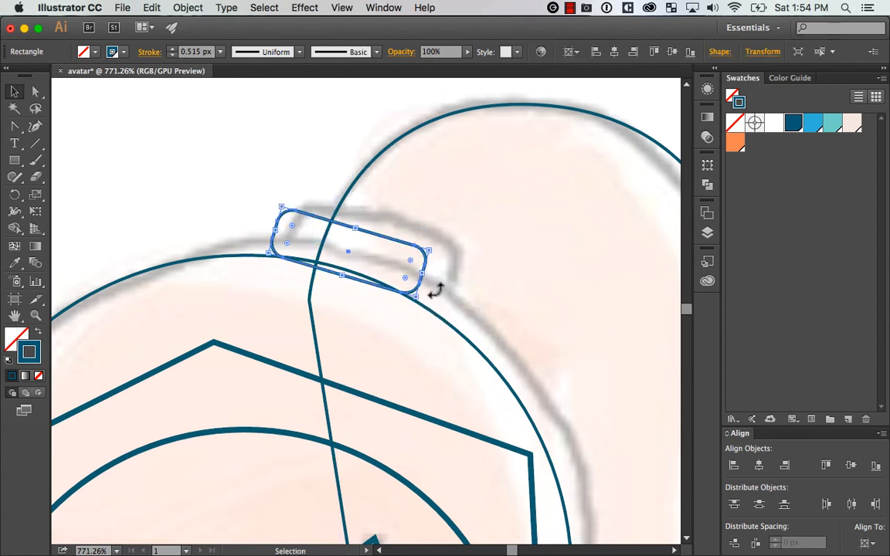
{"action": "key", "text": "Down"}
{"action": "key", "text": "Down"}
{"action": "key", "text": "Right"}
{"action": "key", "text": "Down"}
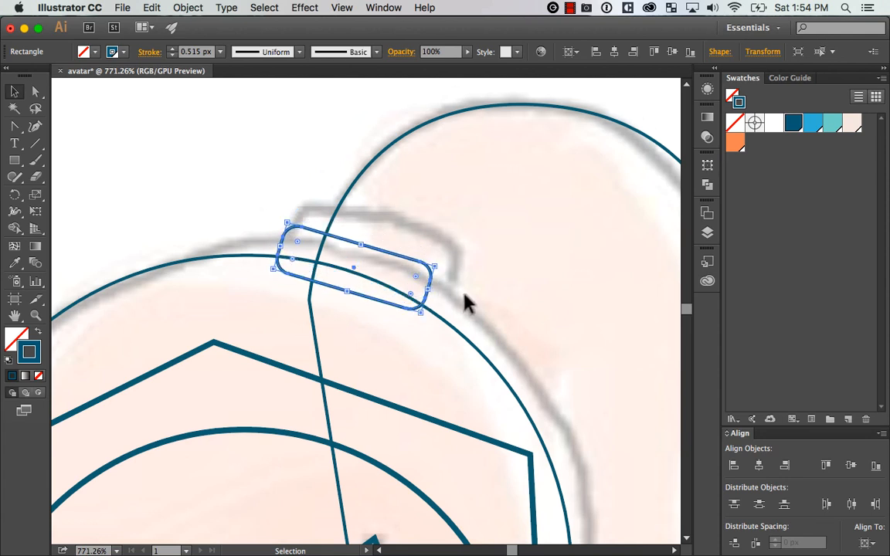
{"action": "key", "text": "Up"}
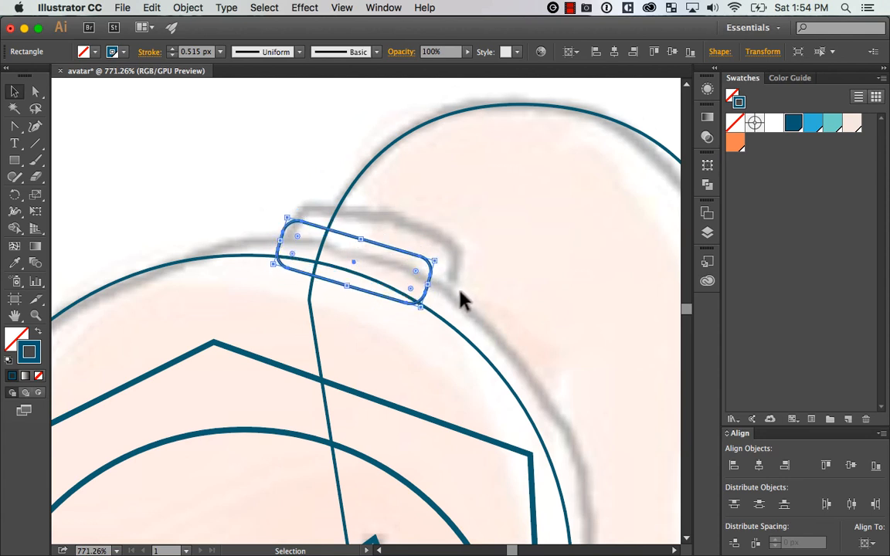
Bend the hair tie's upper edge outward into a gentle arc, even out its handles, and deselect it
{"action": "key", "text": "shift+c"}
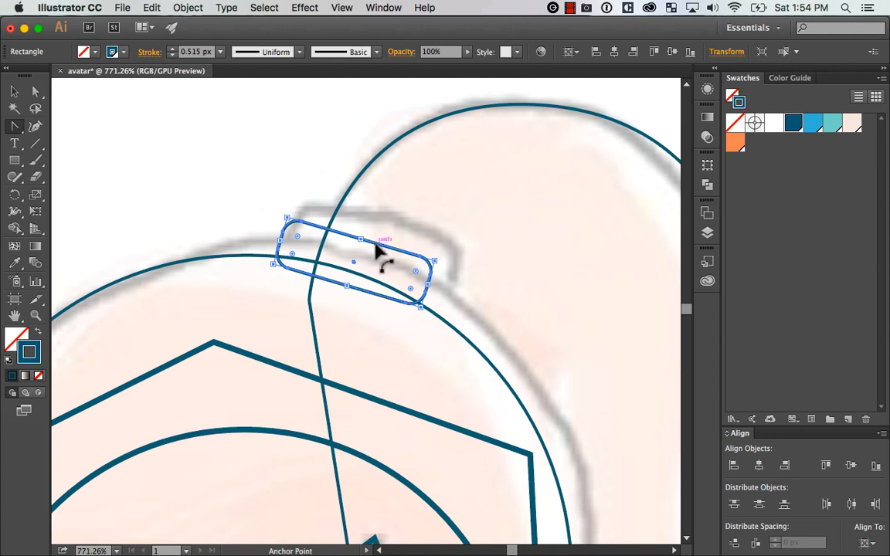
{"action": "left_click_drag", "start_coordinate": [389, 251], "coordinate": [385, 244]}
{"action": "key", "text": "a"}
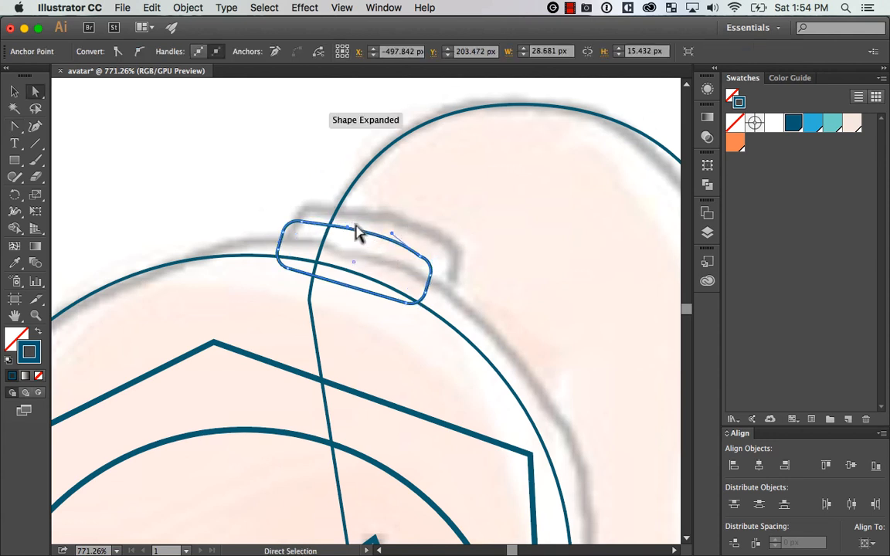
{"action": "key", "text": "shift+c"}
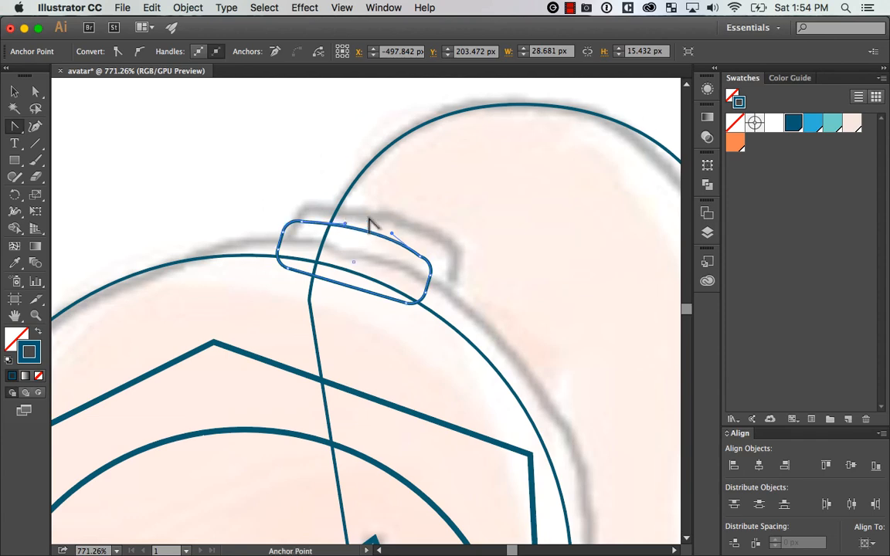
{"action": "left_click_drag", "start_coordinate": [392, 234], "coordinate": [395, 236]}
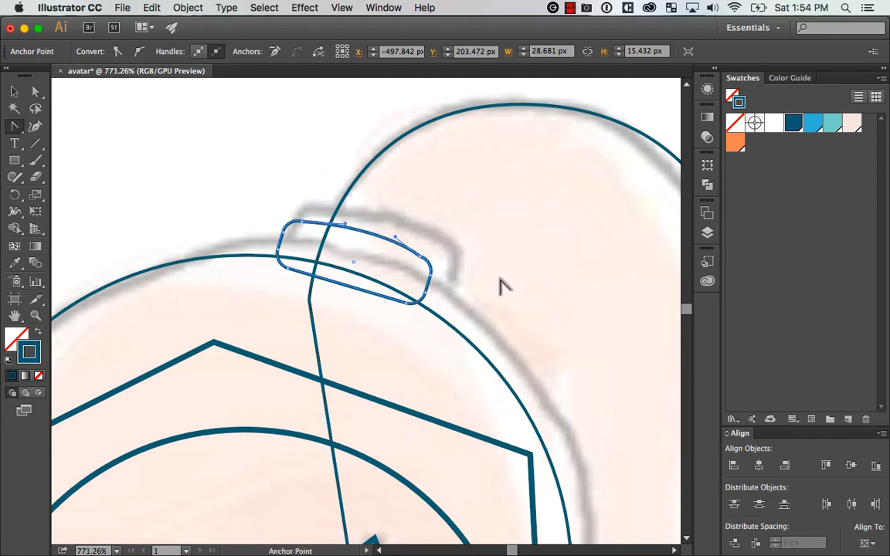
{"action": "key", "text": "super+minus"}
{"action": "key", "text": "super+minus"}
{"action": "key", "text": "super+minus"}
{"action": "key", "text": "super+minus"}
{"action": "key", "text": "super+minus"}
{"action": "key", "text": "super+equal"}
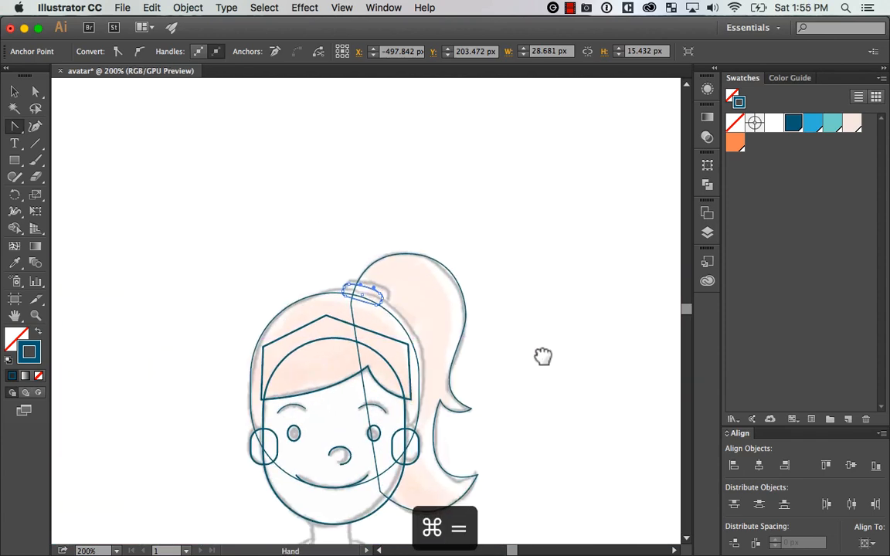
{"action": "left_click_drag", "start_coordinate": [544, 366], "coordinate": [532, 257]}
{"action": "key", "text": "v"}
{"action": "left_click", "coordinate": [523, 284]}
Draw a rectangle over the sketched neck, extend its top into the chin, and nudge it up to the neckline
{"action": "mouse_move", "coordinate": [536, 366]}
{"action": "left_mouse_down"}
{"action": "mouse_move", "coordinate": [534, 330]}
{"action": "mouse_move", "coordinate": [550, 317]}
{"action": "mouse_move", "coordinate": [545, 334]}
{"action": "mouse_move", "coordinate": [547, 322]}
{"action": "left_mouse_up"}
{"action": "key", "text": "super+space"}
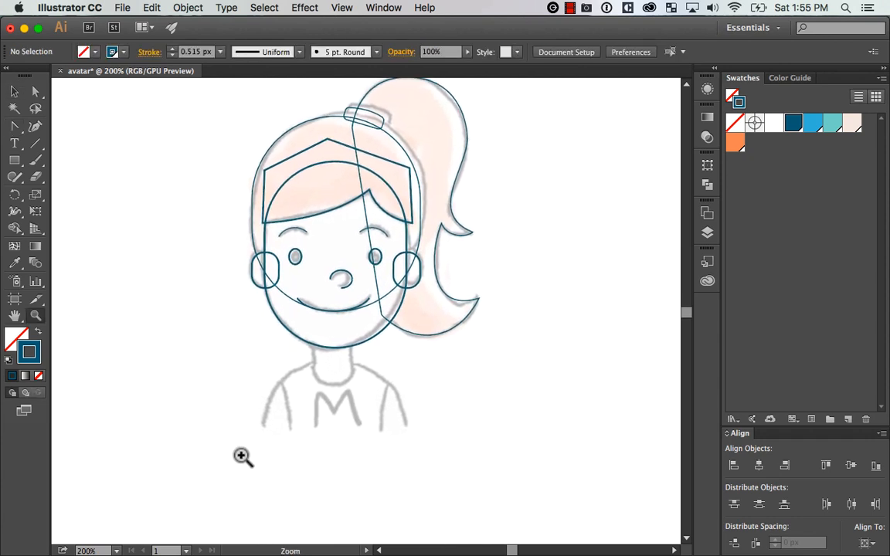
{"action": "mouse_move", "coordinate": [243, 456]}
{"action": "left_mouse_down"}
{"action": "mouse_move", "coordinate": [516, 343]}
{"action": "mouse_move", "coordinate": [608, 362]}
{"action": "left_mouse_up"}
{"action": "left_click", "coordinate": [23, 160]}
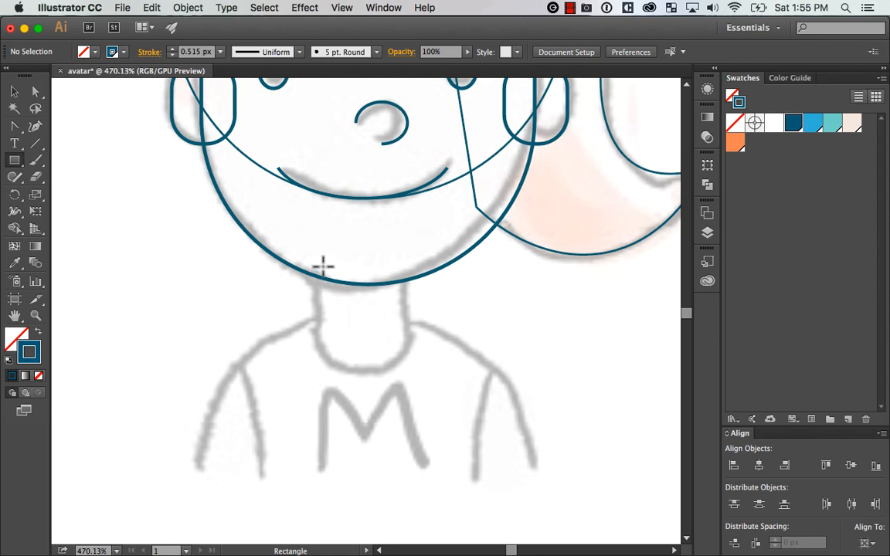
{"action": "left_click_drag", "start_coordinate": [320, 259], "coordinate": [408, 383]}
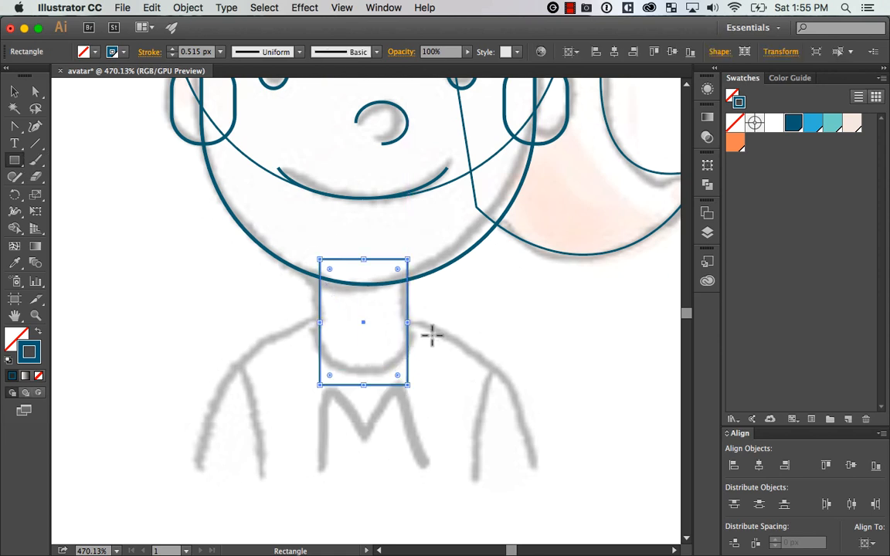
{"action": "key", "text": "v"}
{"action": "left_click_drag", "start_coordinate": [363, 260], "coordinate": [363, 223]}
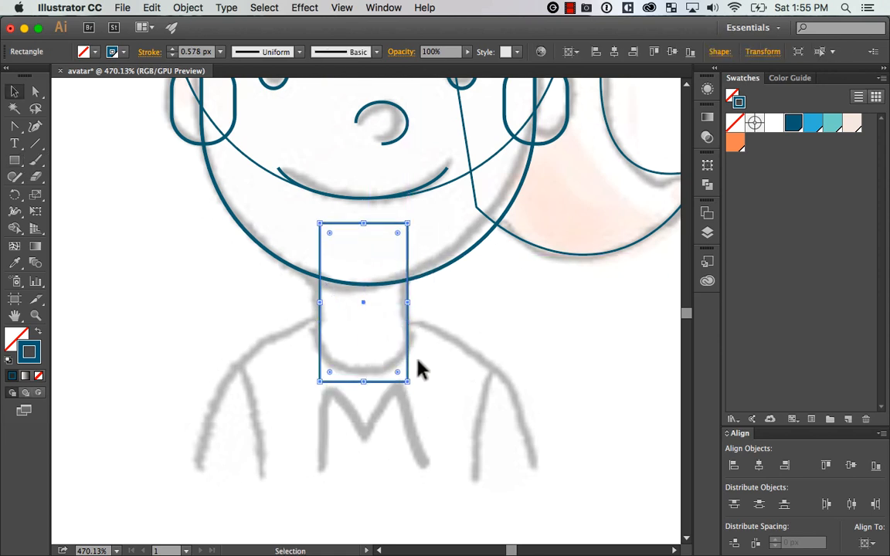
{"action": "key", "text": "Up"}
{"action": "key", "text": "Up"}
{"action": "key", "text": "Up"}
{"action": "key", "text": "Up"}
Round all corners of the neck rectangle by about 13.4 px into a capsule and lower its top edge slightly
{"action": "key", "text": "a"}
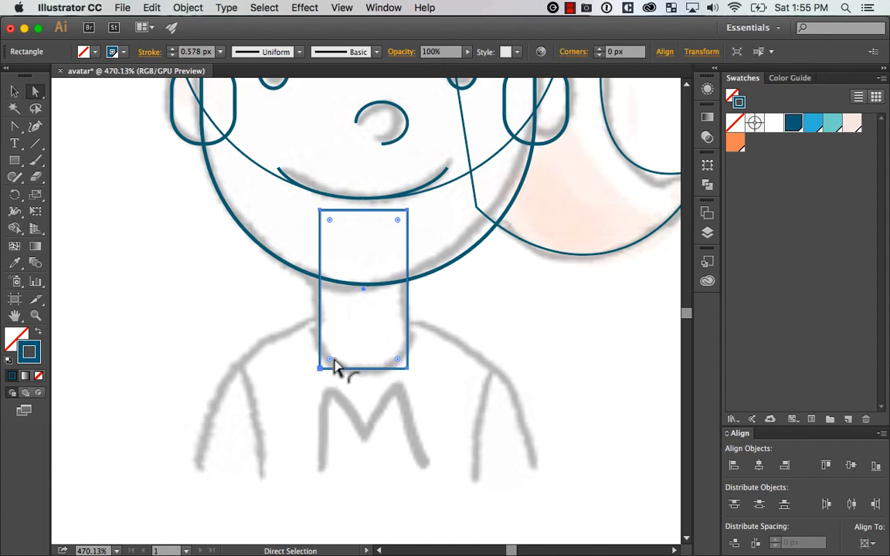
{"action": "left_click_drag", "start_coordinate": [333, 360], "coordinate": [359, 259]}
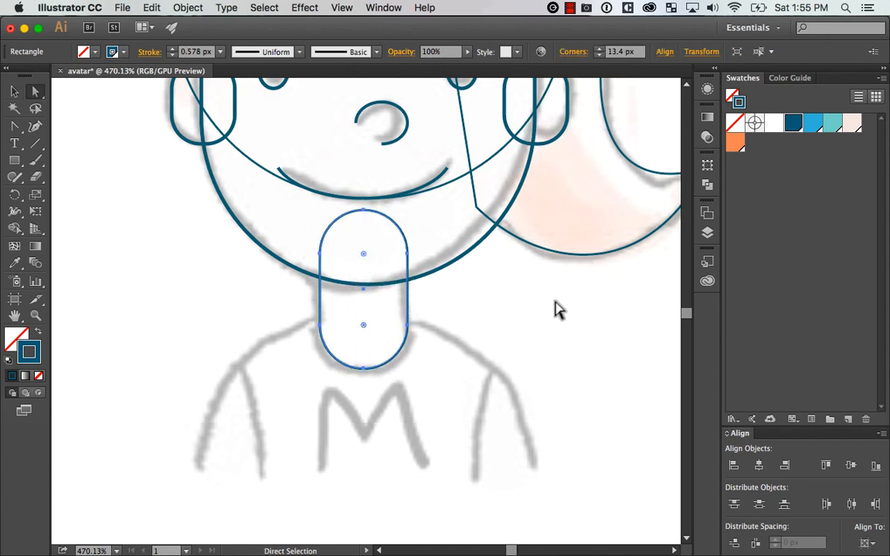
{"action": "key", "text": "v"}
{"action": "left_click", "coordinate": [562, 313]}
{"action": "scroll", "coordinate": [494, 297], "scroll_direction": "left", "scroll_amount": 1}
{"action": "left_click", "coordinate": [417, 264]}
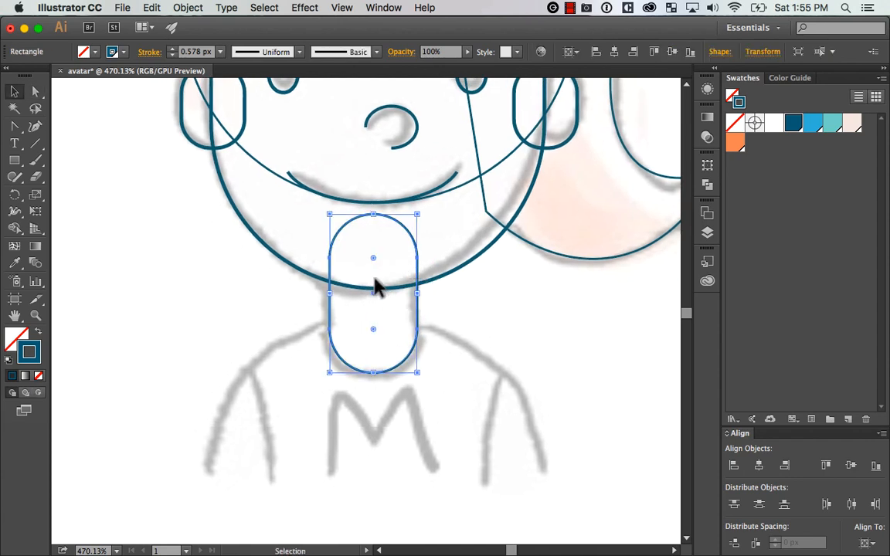
{"action": "left_click_drag", "start_coordinate": [377, 213], "coordinate": [418, 209]}
Try to cut off the neck shape's rounded top by deleting its anchor point and the leftover curve
{"action": "key", "text": "a"}
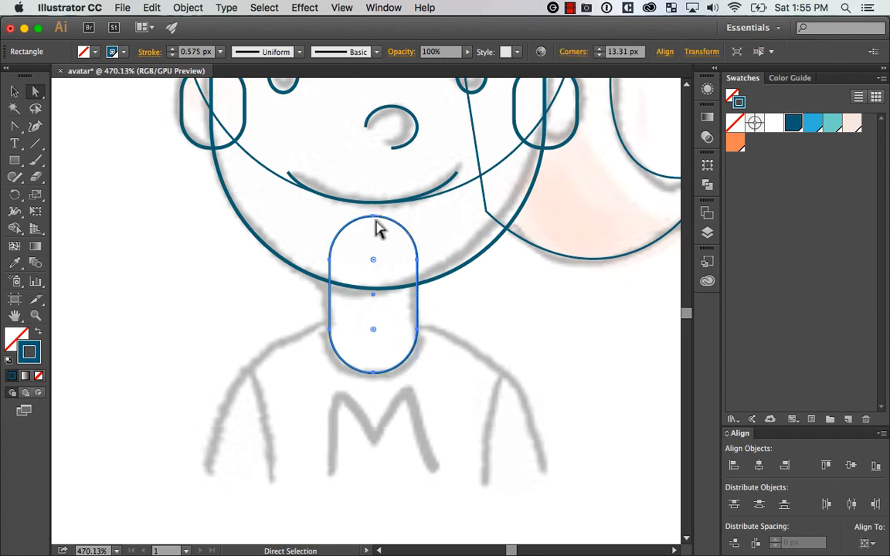
{"action": "left_click", "coordinate": [373, 217]}
{"action": "key", "text": "BackSpace"}
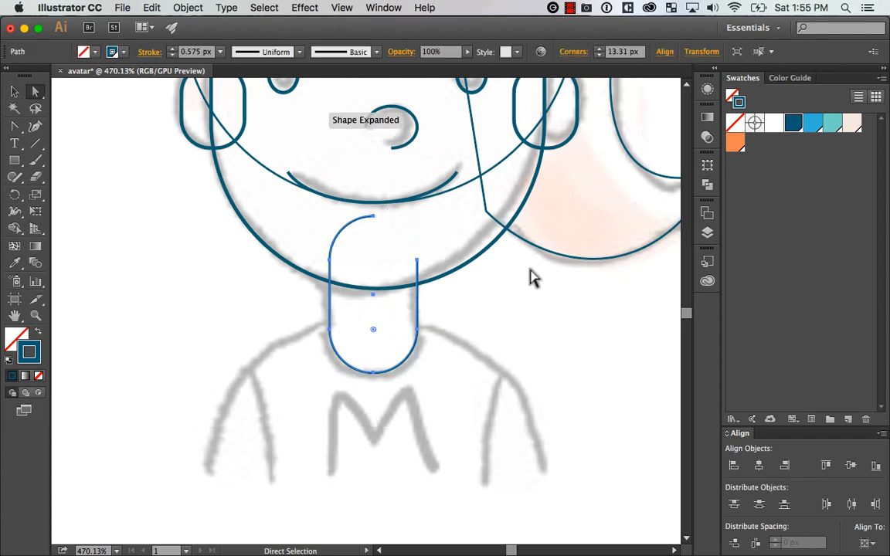
{"action": "left_click", "coordinate": [380, 221]}
{"action": "key", "text": "BackSpace"}
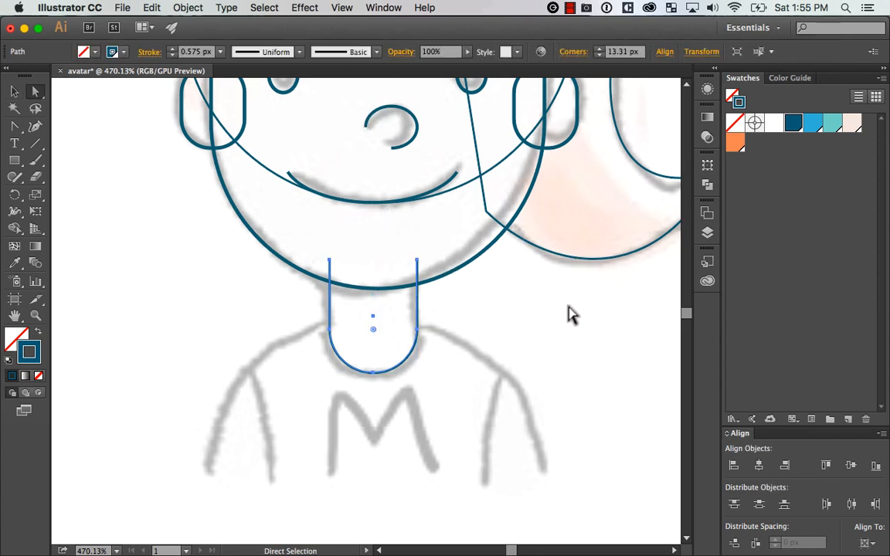
Undo the deletions on the neck's rounded top, restoring the closed capsule, and deselect it
{"action": "key", "text": "super+z"}
{"action": "key", "text": "super+z"}
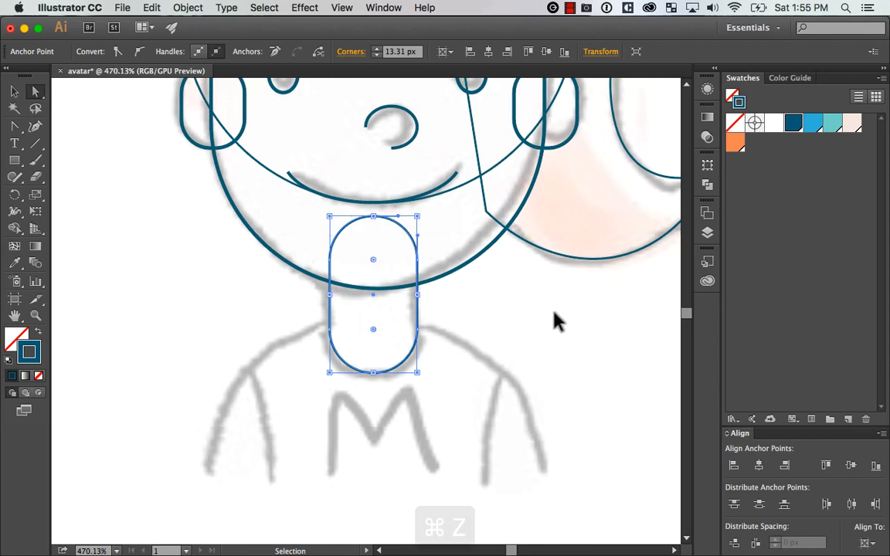
{"action": "key", "text": "super+z"}
{"action": "key", "text": "super+z"}
{"action": "key", "text": "shift+super+z"}
{"action": "key", "text": "v"}
{"action": "left_click", "coordinate": [576, 309]}
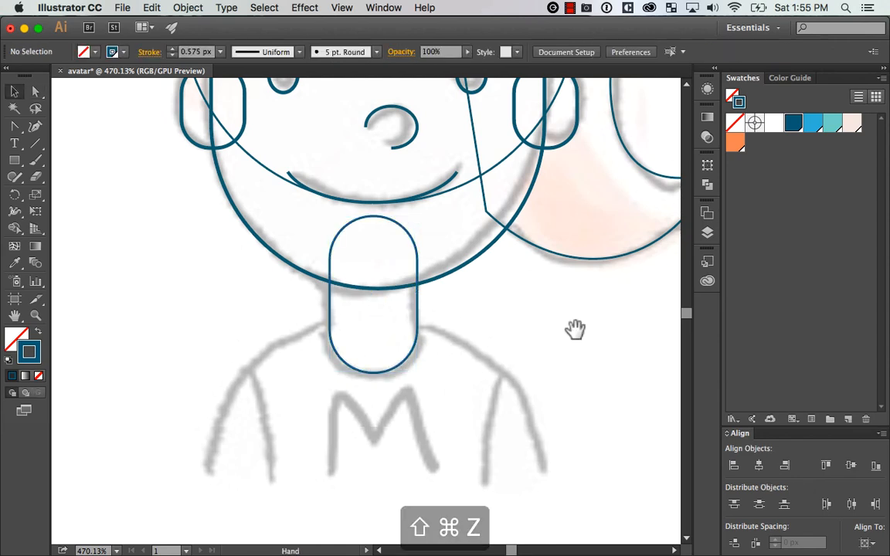
Draw a tall rectangle over the sketched shoulders extending below the sketch for the torso, and fully round its corners
{"action": "left_click_drag", "start_coordinate": [576, 329], "coordinate": [581, 307]}
{"action": "key", "text": "super+minus"}
{"action": "key", "text": "super+minus"}
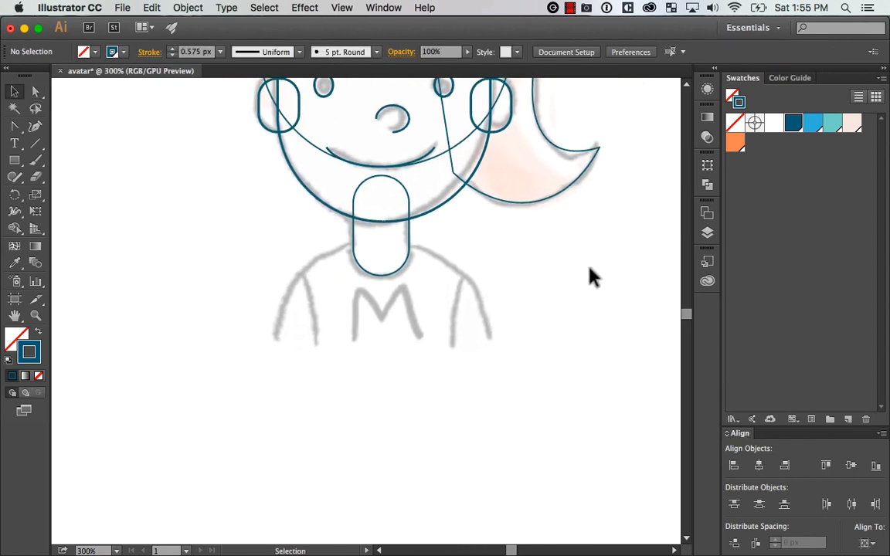
{"action": "key", "text": "super+minus"}
{"action": "left_click", "coordinate": [16, 161]}
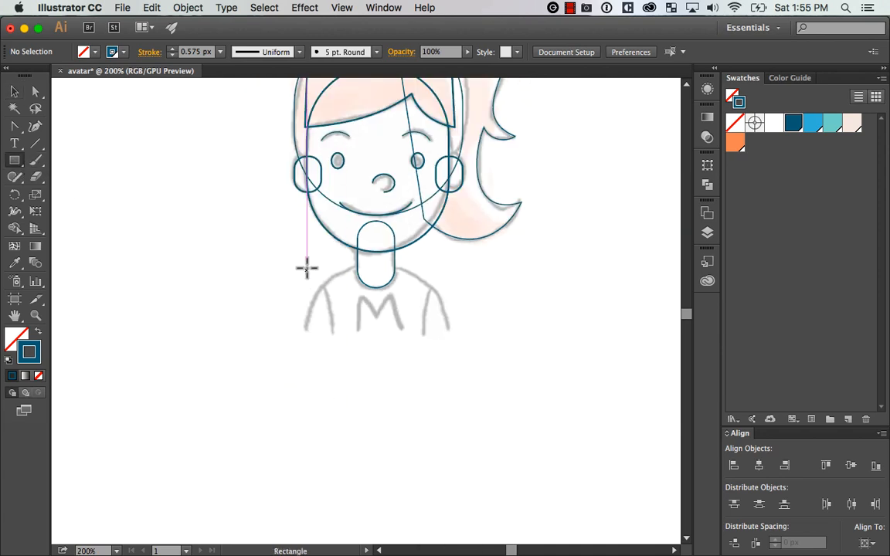
{"action": "left_click_drag", "start_coordinate": [301, 265], "coordinate": [448, 463]}
{"action": "key", "text": "a"}
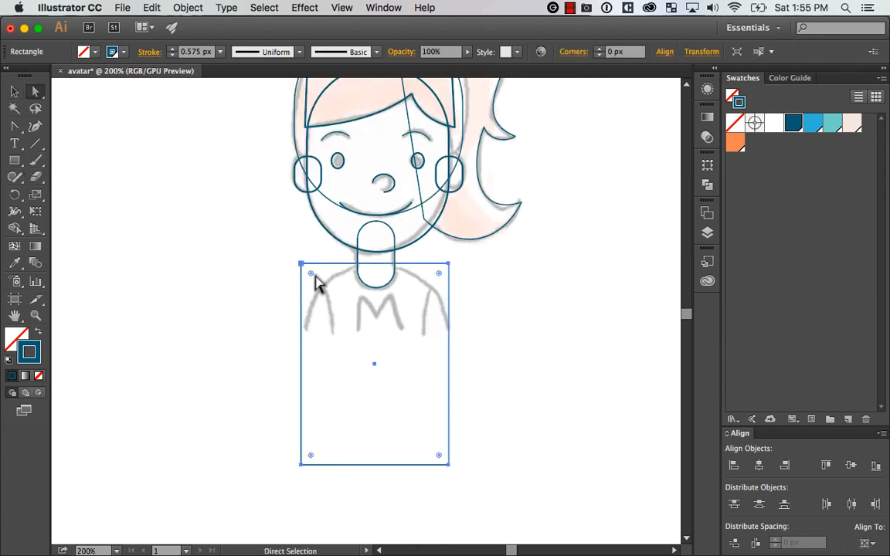
{"action": "left_click_drag", "start_coordinate": [317, 284], "coordinate": [448, 322]}
{"action": "key", "text": "v"}
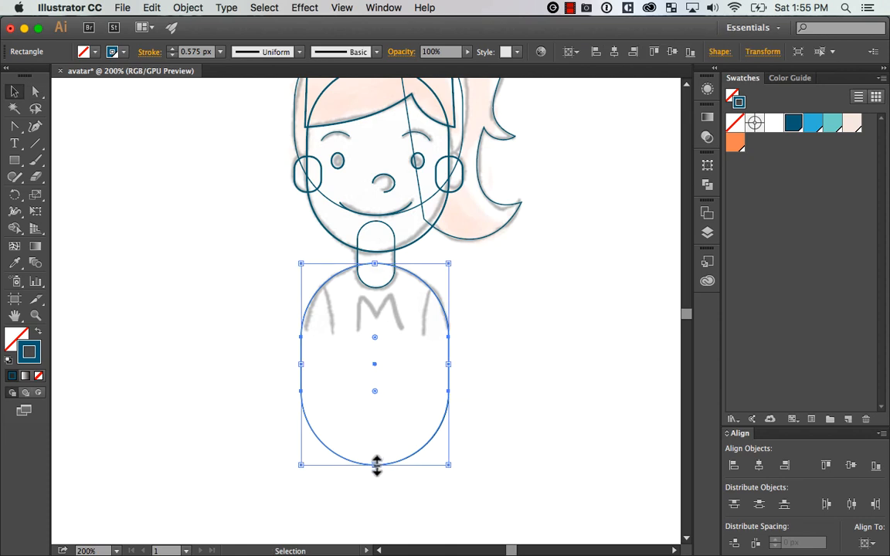
Shorten the torso shape from its lower edge and increase its corner rounding to follow the sketched shoulders
{"action": "left_click_drag", "start_coordinate": [376, 464], "coordinate": [375, 406]}
{"action": "key", "text": "z"}
{"action": "left_click_drag", "start_coordinate": [269, 474], "coordinate": [540, 246]}
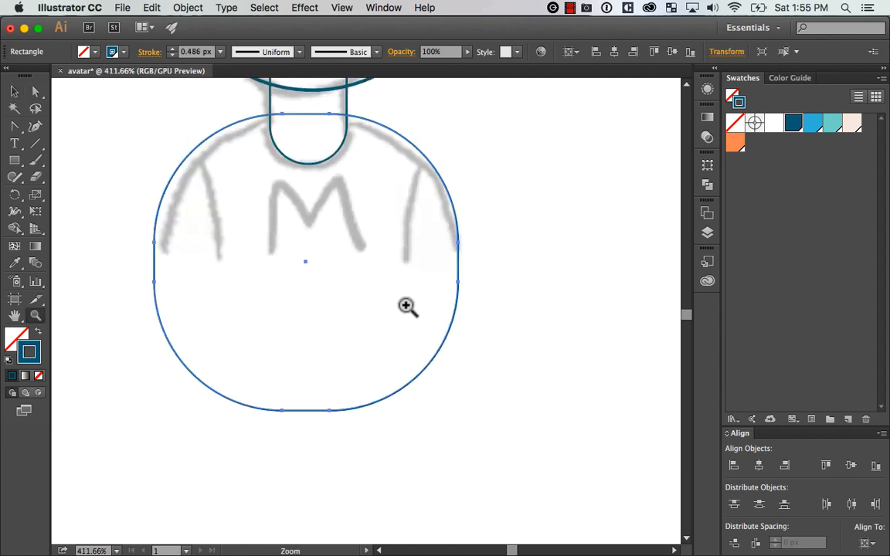
{"action": "key", "text": "a"}
{"action": "key", "text": "v"}
{"action": "left_click_drag", "start_coordinate": [267, 465], "coordinate": [507, 398]}
{"action": "key", "text": "space"}
{"action": "key", "text": "a"}
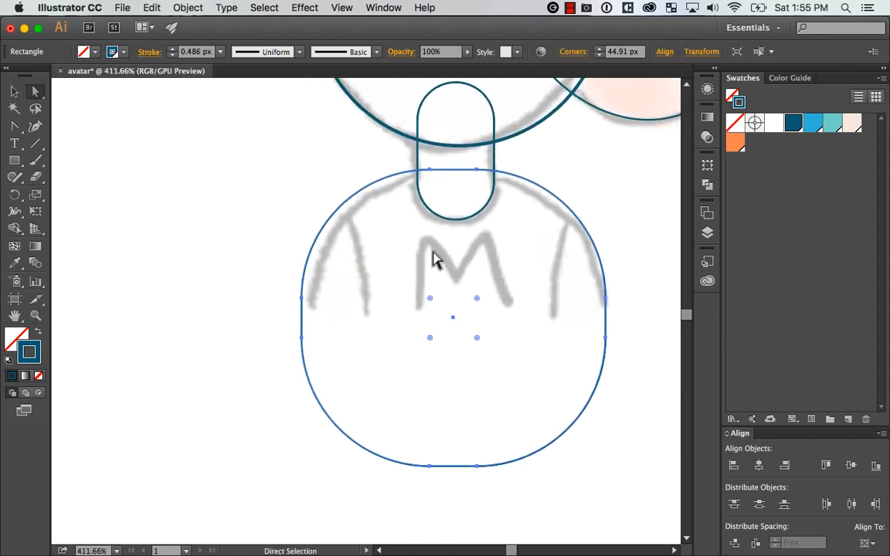
{"action": "left_click_drag", "start_coordinate": [427, 298], "coordinate": [442, 310]}
{"action": "key", "text": "v"}
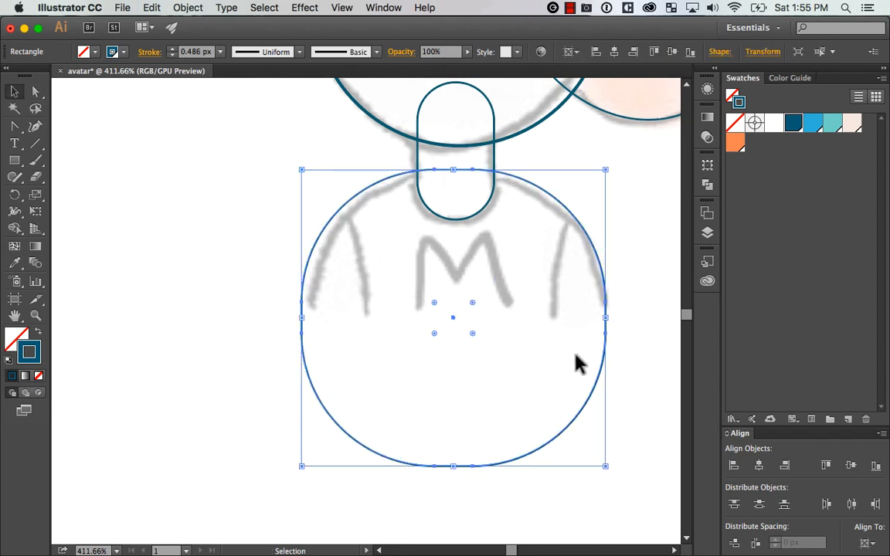
Nudge the torso shape down, narrow it to match the sketched shoulder width, and deselect it
{"action": "key", "text": "Down"}
{"action": "left_click_drag", "start_coordinate": [306, 471], "coordinate": [313, 470]}
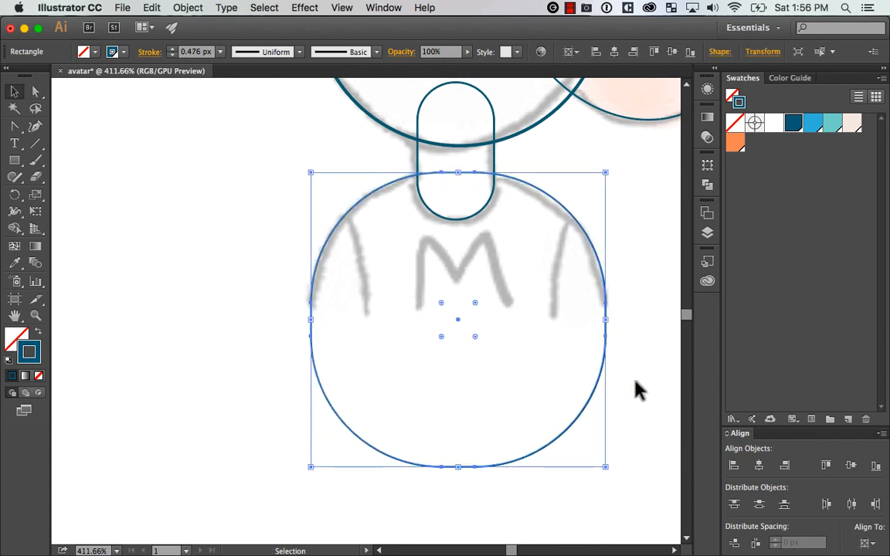
{"action": "key", "text": "space"}
{"action": "left_click_drag", "start_coordinate": [642, 365], "coordinate": [612, 378]}
{"action": "left_click", "coordinate": [633, 325]}
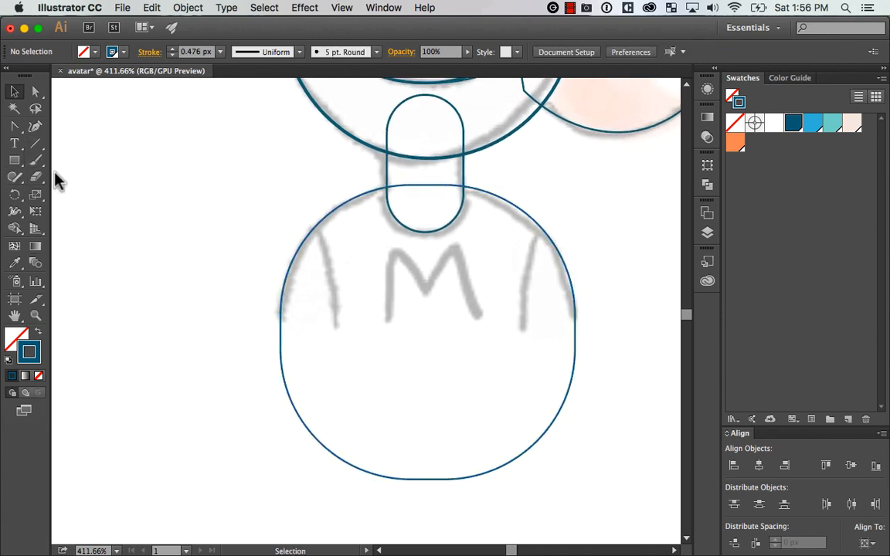
Trace the left half of the sketched M on the shirt as an open three-point Pen path
{"action": "key", "text": "p"}
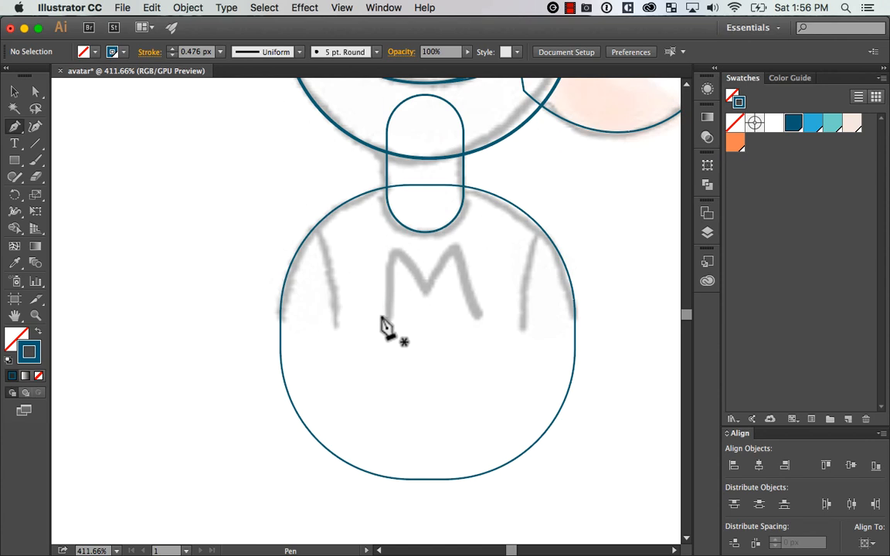
{"action": "left_click", "coordinate": [387, 316]}
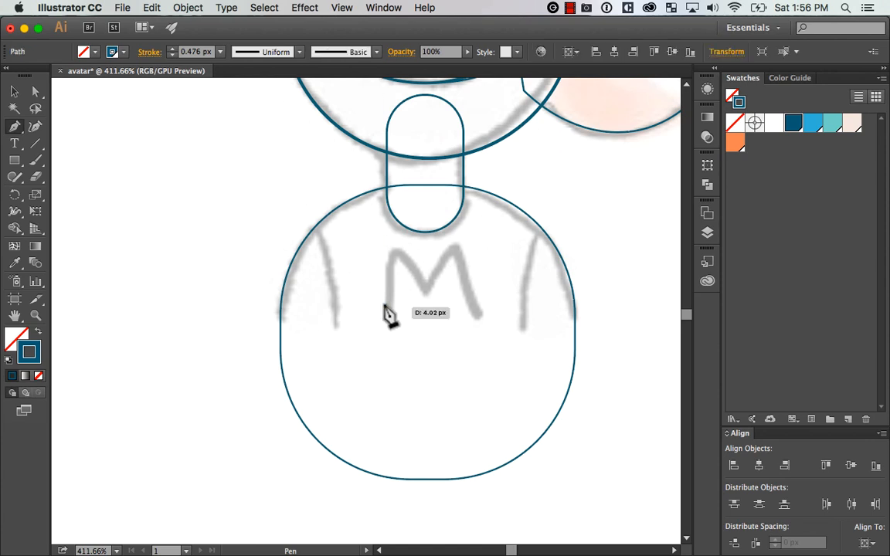
{"action": "left_click", "coordinate": [399, 253]}
{"action": "left_click", "coordinate": [428, 285]}
{"action": "key", "text": "v"}
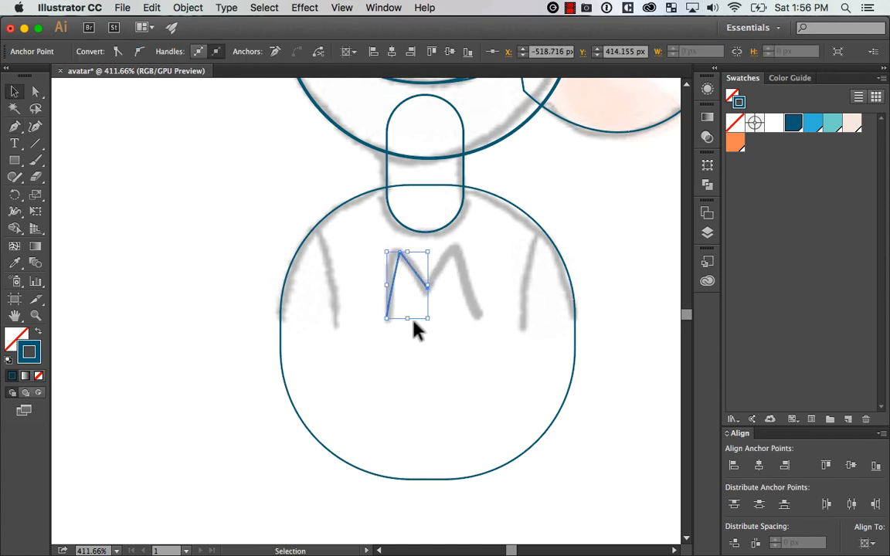
{"action": "key", "text": "a"}
{"action": "key", "text": "super+c"}
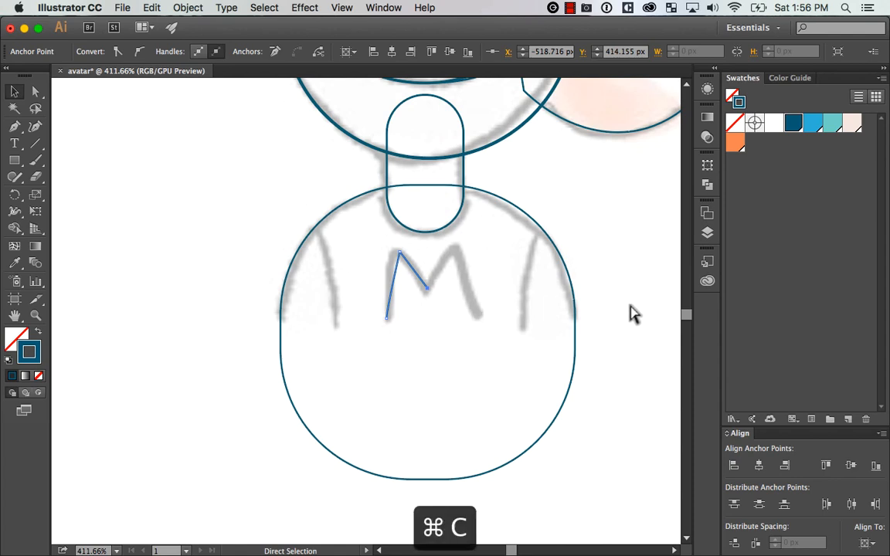
{"action": "key", "text": "shift+super+v"}
{"action": "key", "text": "super+z"}
{"action": "key", "text": "super+z"}
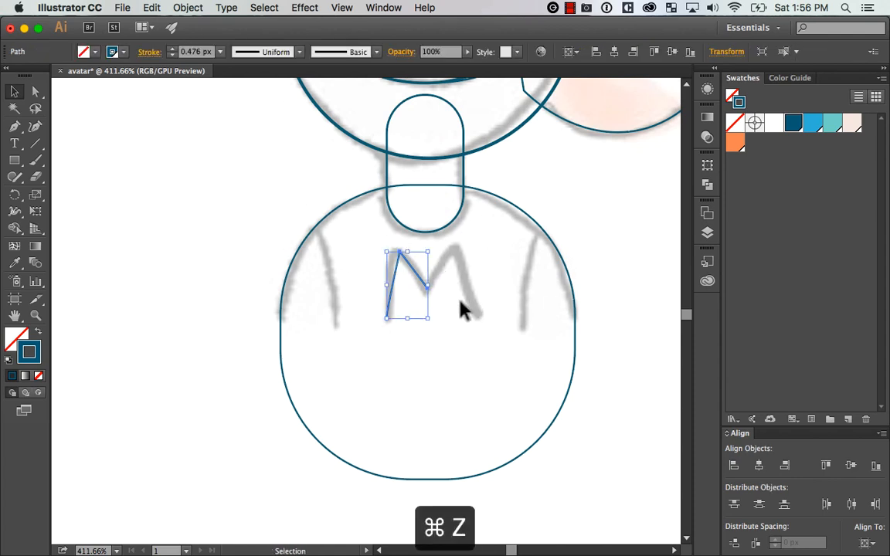
Copy the whole half-M path and paste the duplicate in place over the original
{"action": "key", "text": "super+c"}
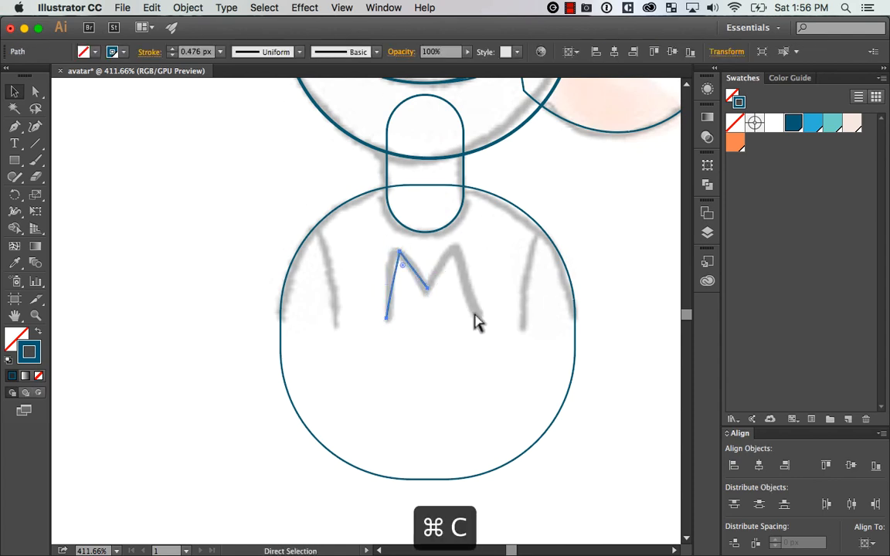
{"action": "key", "text": "v"}
{"action": "key", "text": "a"}
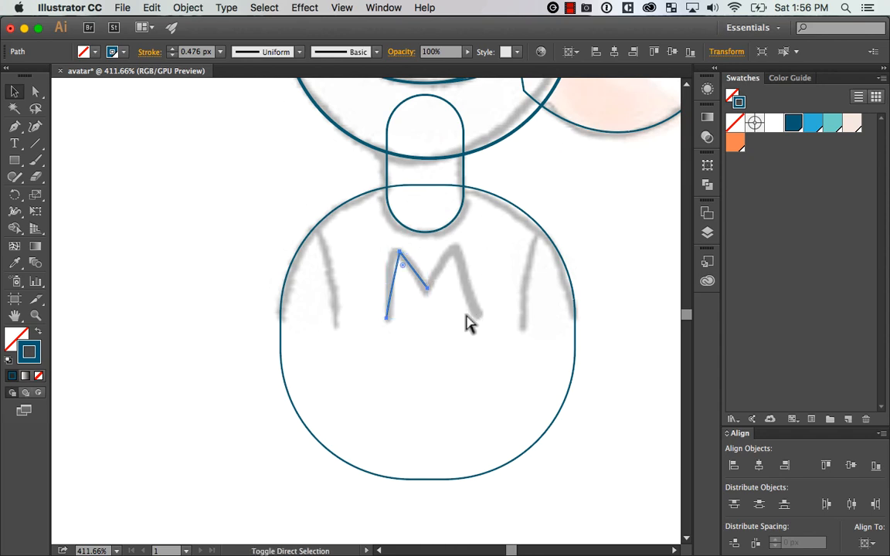
{"action": "key", "text": "shift+super+v"}
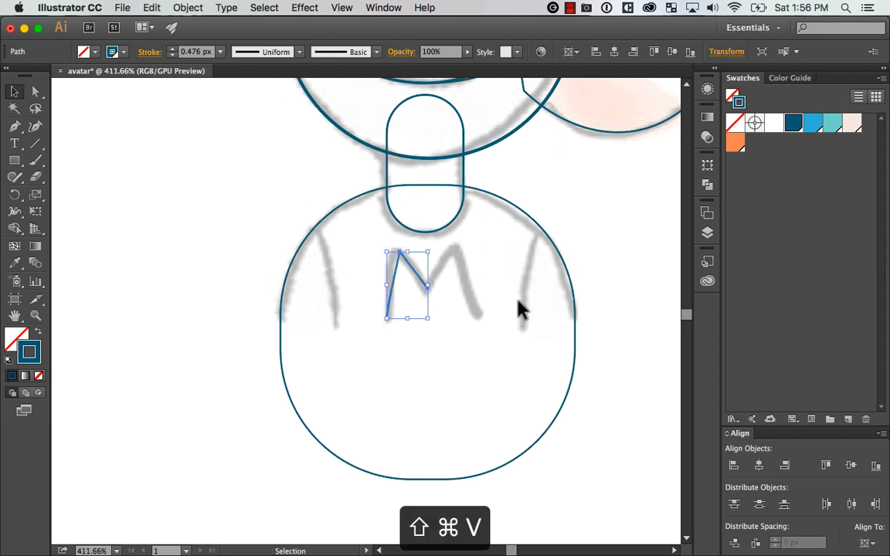
Try flipping the half-M copy horizontally about its centre and moving it aside, and undo both changes
{"action": "left_click", "coordinate": [707, 165]}
{"action": "left_click", "coordinate": [685, 157]}
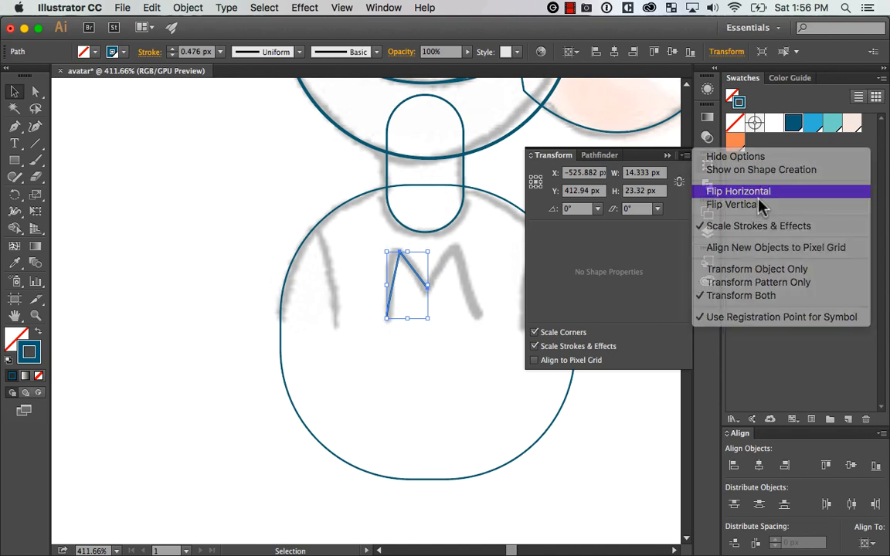
{"action": "left_click", "coordinate": [765, 193]}
{"action": "left_click", "coordinate": [427, 386]}
{"action": "left_click_drag", "start_coordinate": [431, 309], "coordinate": [470, 310]}
{"action": "key", "text": "super+z"}
{"action": "key", "text": "super+z"}
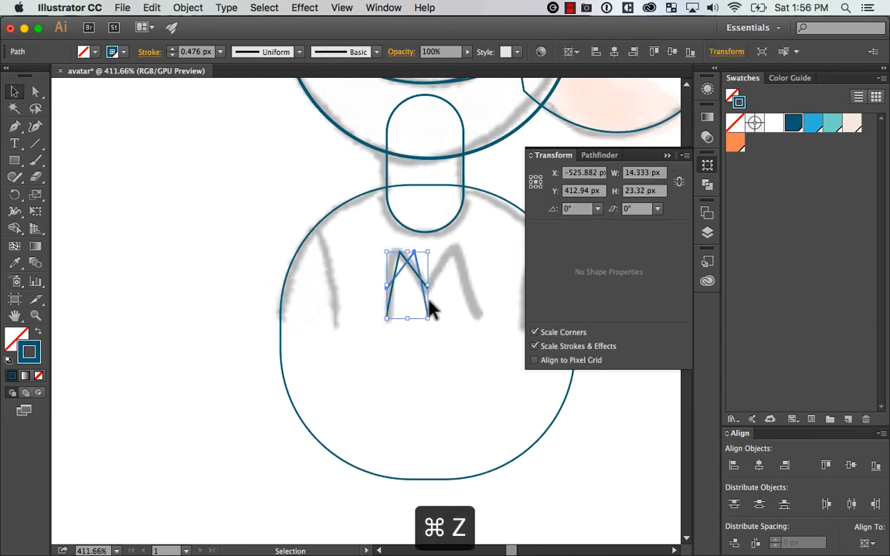
{"action": "key", "text": "super+z"}
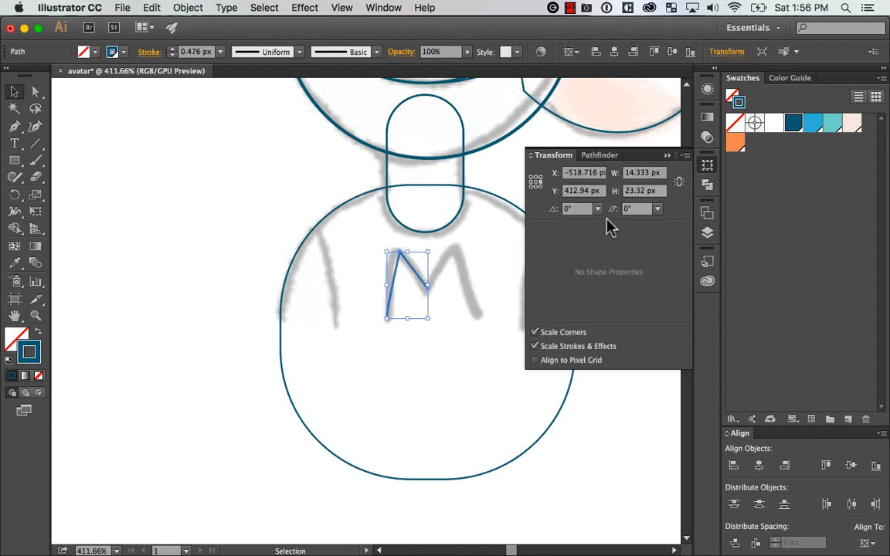
Flip the half-M copy horizontally about its right-middle reference point to complete the letter, and select both halves
{"action": "left_click", "coordinate": [684, 155]}
{"action": "left_click", "coordinate": [772, 196]}
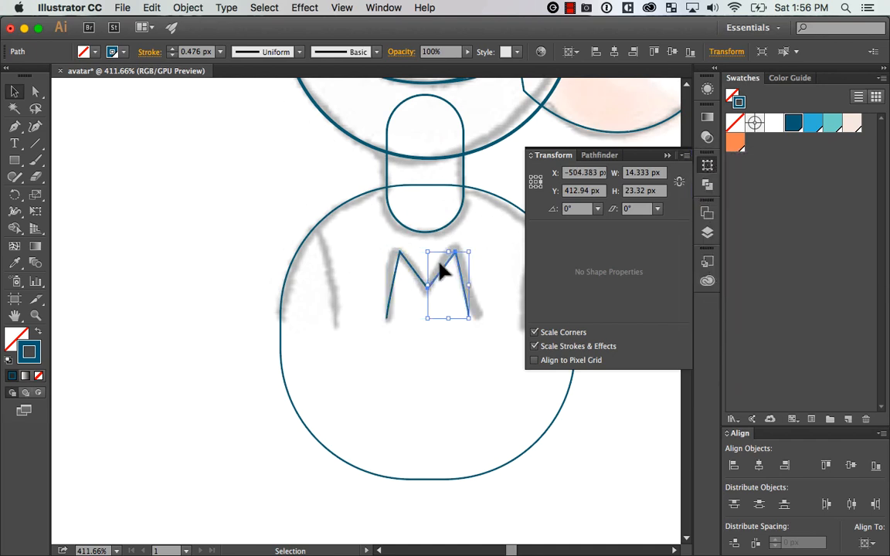
{"action": "left_click", "coordinate": [441, 363]}
{"action": "left_click", "coordinate": [420, 281]}
{"action": "left_click", "coordinate": [448, 261], "text": "shift"}
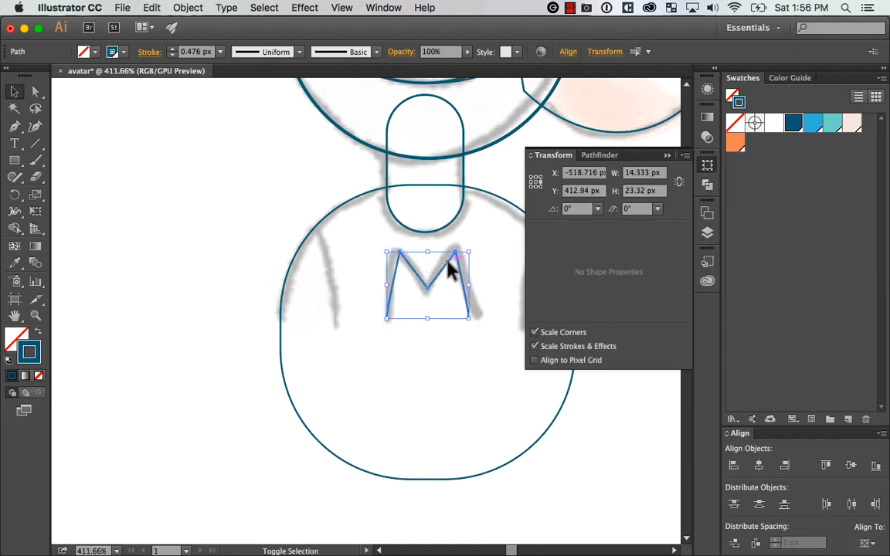
Try the Pathfinder Divide operation on the two M halves and undo it
{"action": "left_click", "coordinate": [707, 184]}
{"action": "left_click", "coordinate": [541, 221]}
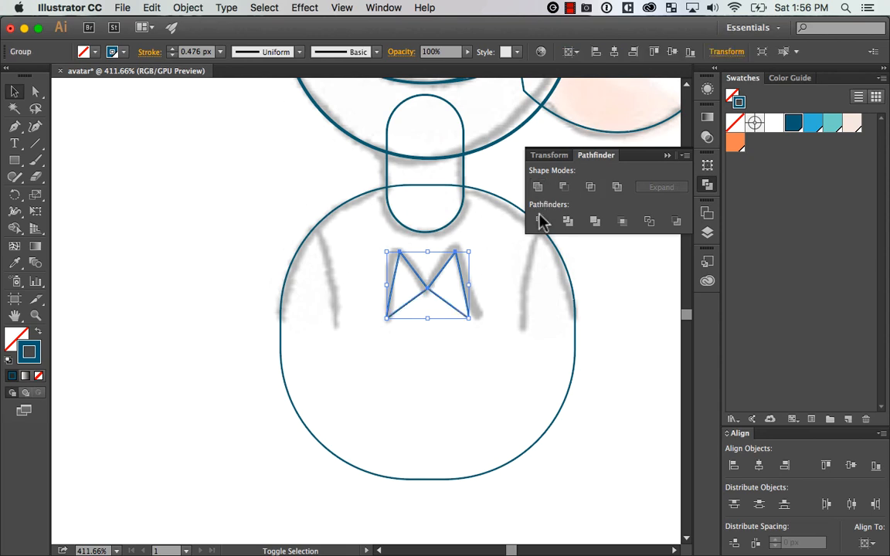
{"action": "key", "text": "super+z"}
Connect the end points of the two M halves into one path, and test the join with a trial move that is undone
{"action": "key", "text": "a"}
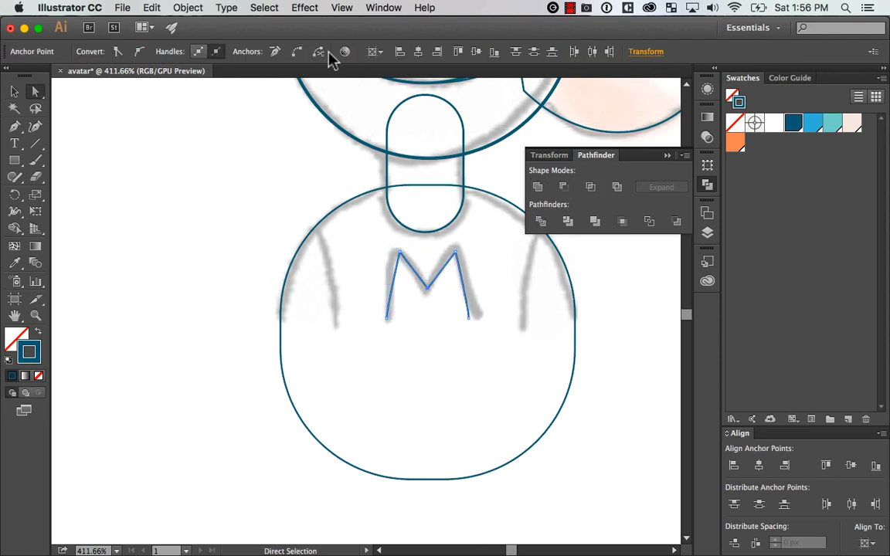
{"action": "left_click", "coordinate": [299, 51]}
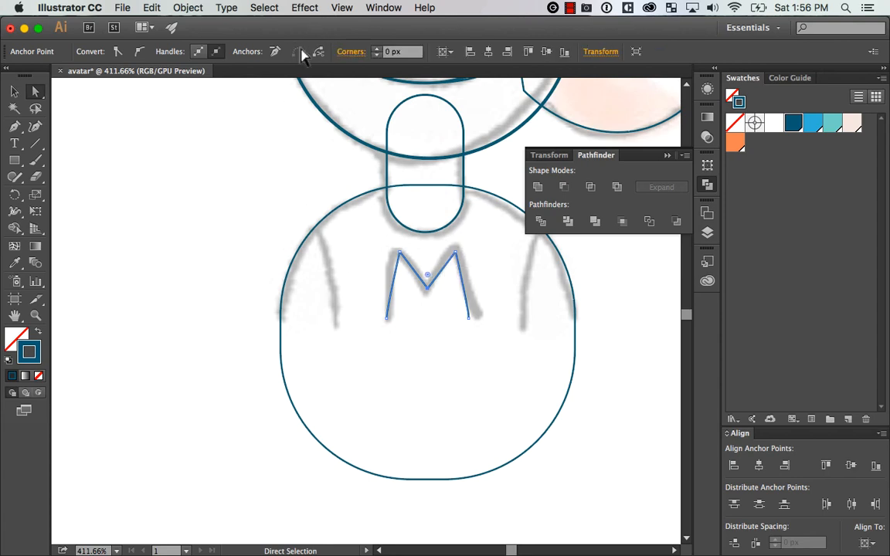
{"action": "key", "text": "v"}
{"action": "left_click", "coordinate": [532, 343]}
{"action": "left_click_drag", "start_coordinate": [466, 299], "coordinate": [439, 333]}
{"action": "key", "text": "super+z"}
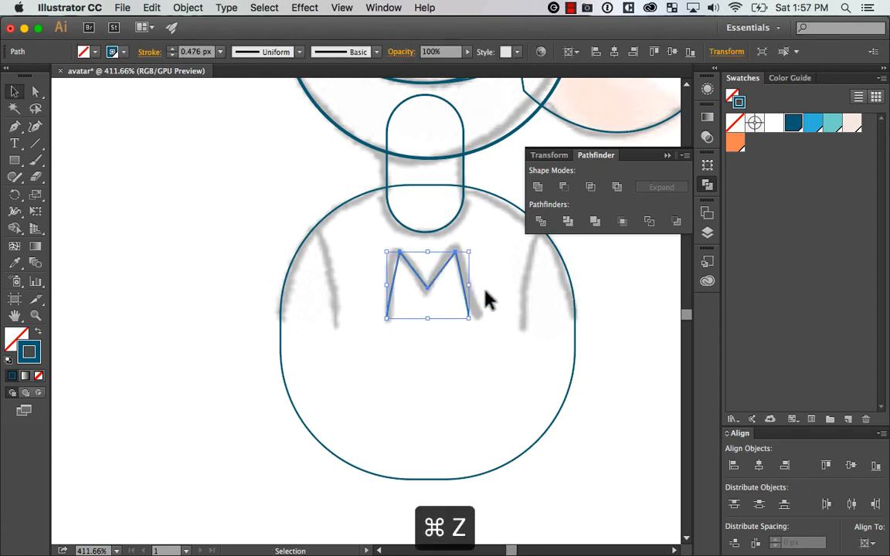
Deselect the M and view the lower face and torso at 300% zoom
{"action": "key", "text": "a"}
{"action": "key", "text": "super+minus"}
{"action": "key", "text": "super+minus"}
{"action": "key", "text": "super+equal"}
{"action": "key", "text": "v"}
{"action": "left_click", "coordinate": [571, 351]}
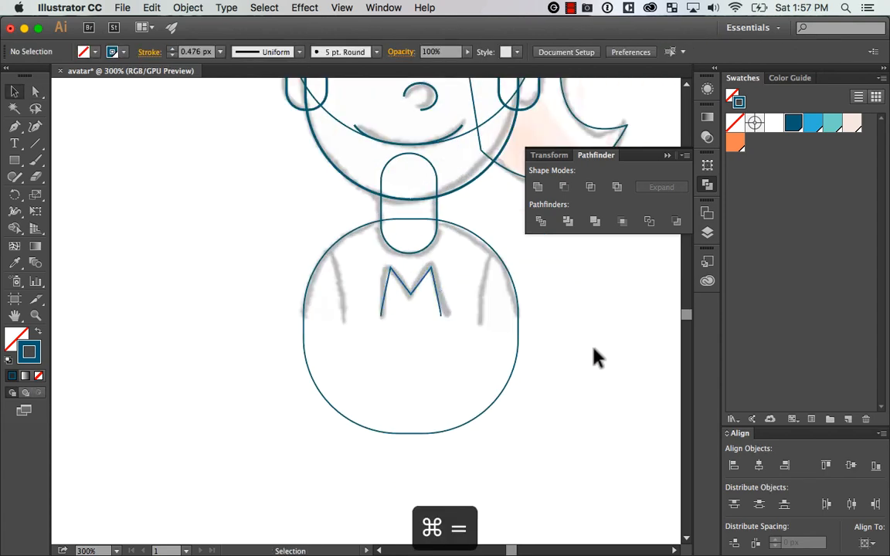
{"action": "key", "text": "super+equal"}
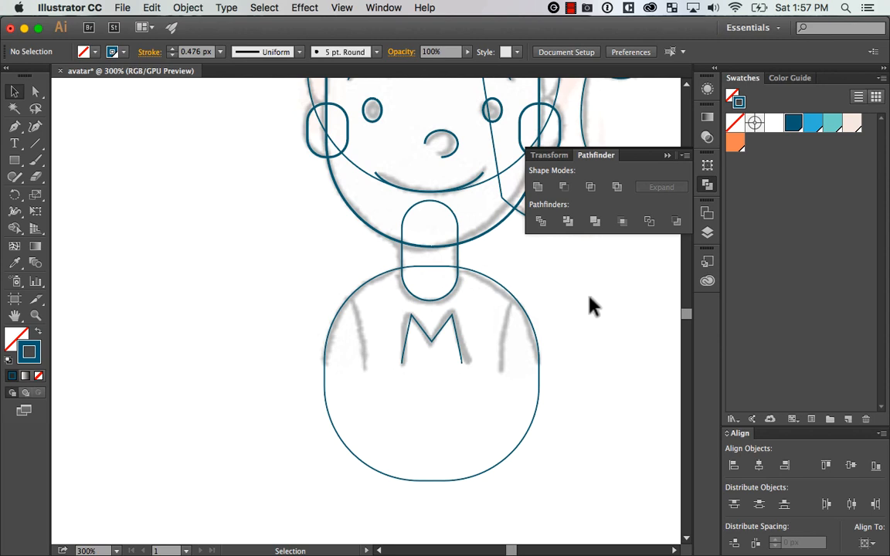
Draw an ellipse about 43 × 79 px beside the torso and tilt it so its edge follows the left sleeve line
{"action": "left_click_drag", "start_coordinate": [15, 160], "coordinate": [96, 198]}
{"action": "mouse_move", "coordinate": [275, 263]}
{"action": "left_mouse_down"}
{"action": "mouse_move", "coordinate": [358, 417]}
{"action": "mouse_move", "coordinate": [390, 421]}
{"action": "left_mouse_up"}
{"action": "key", "text": "v"}
{"action": "left_click_drag", "start_coordinate": [341, 253], "coordinate": [349, 244]}
{"action": "left_click", "coordinate": [596, 332]}
{"action": "left_click", "coordinate": [367, 394]}
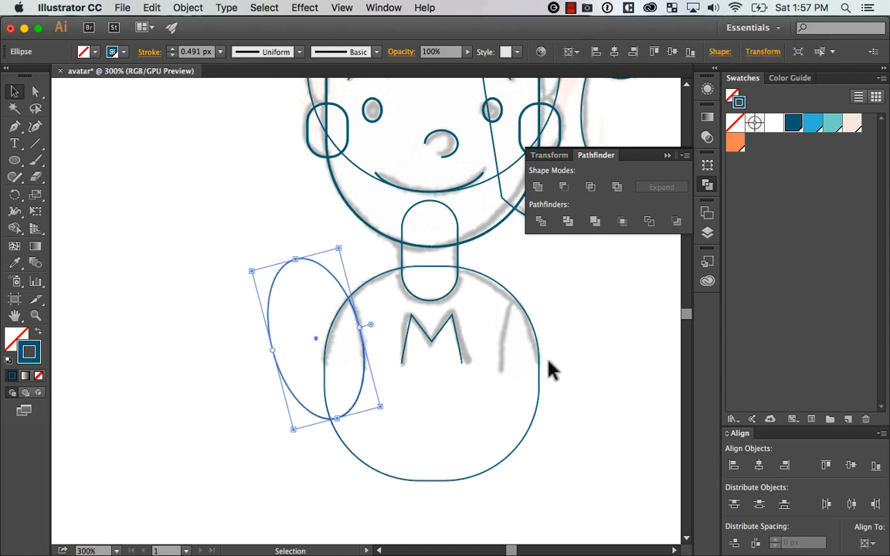
Duplicate the ellipse to the torso's other side, flip it horizontally and fit it to the right sleeve line
{"action": "left_click", "coordinate": [577, 342]}
{"action": "left_click_drag", "start_coordinate": [342, 290], "coordinate": [570, 307]}
{"action": "left_click", "coordinate": [707, 165]}
{"action": "left_click", "coordinate": [685, 155]}
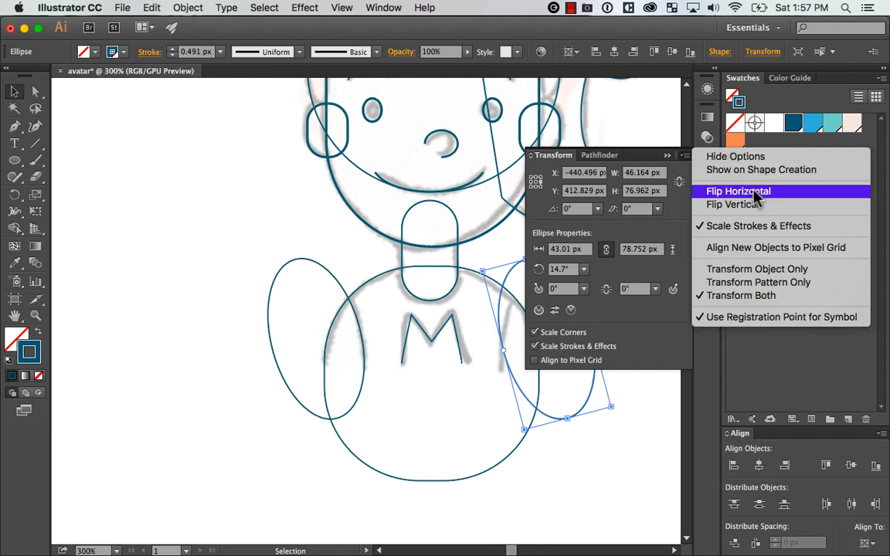
{"action": "left_click", "coordinate": [722, 191]}
{"action": "left_click_drag", "start_coordinate": [599, 387], "coordinate": [499, 386]}
Group the two sleeve ellipses and centre them horizontally on the torso shape as key object
{"action": "left_click", "coordinate": [334, 284], "text": "shift"}
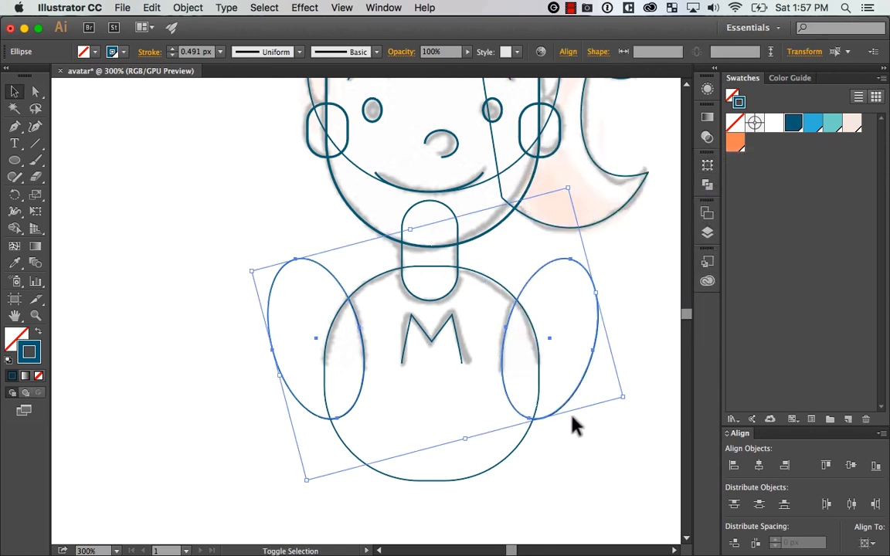
{"action": "key", "text": "super+g"}
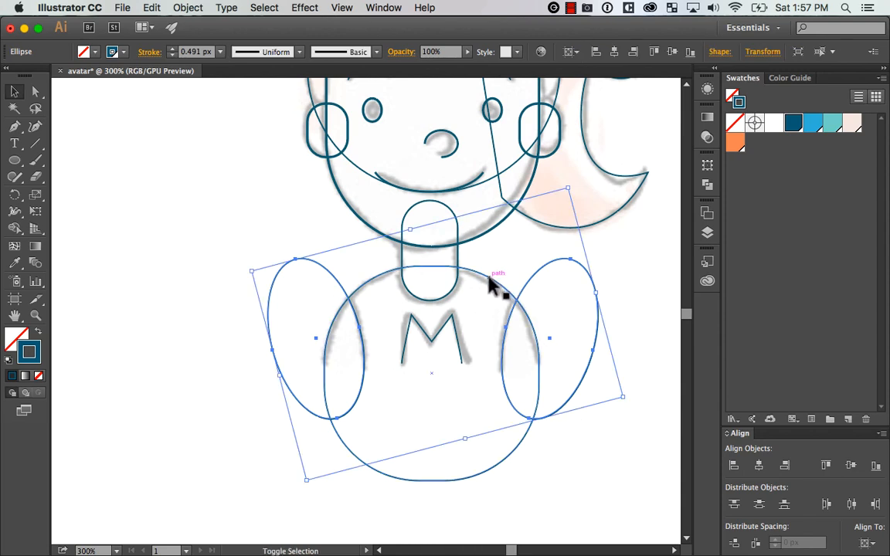
{"action": "left_click", "coordinate": [495, 286], "text": "shift"}
{"action": "left_click", "coordinate": [509, 307]}
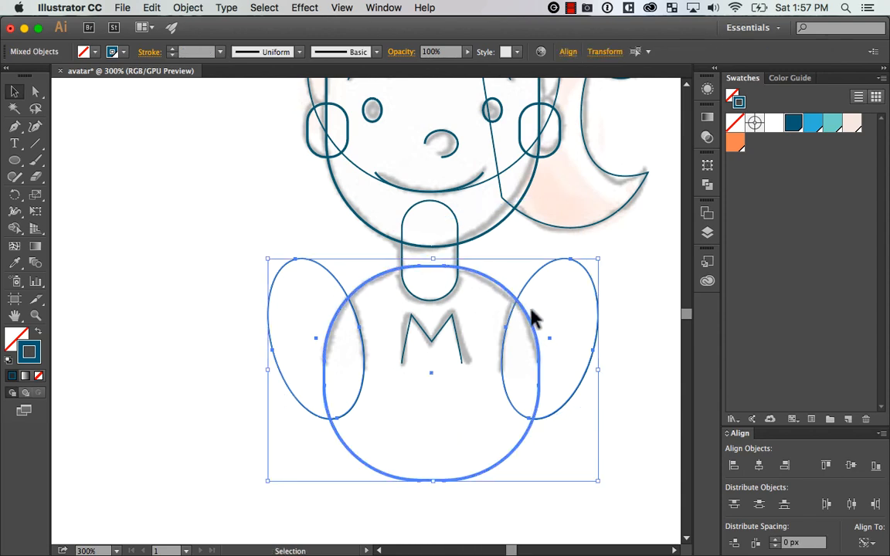
{"action": "left_click", "coordinate": [759, 466]}
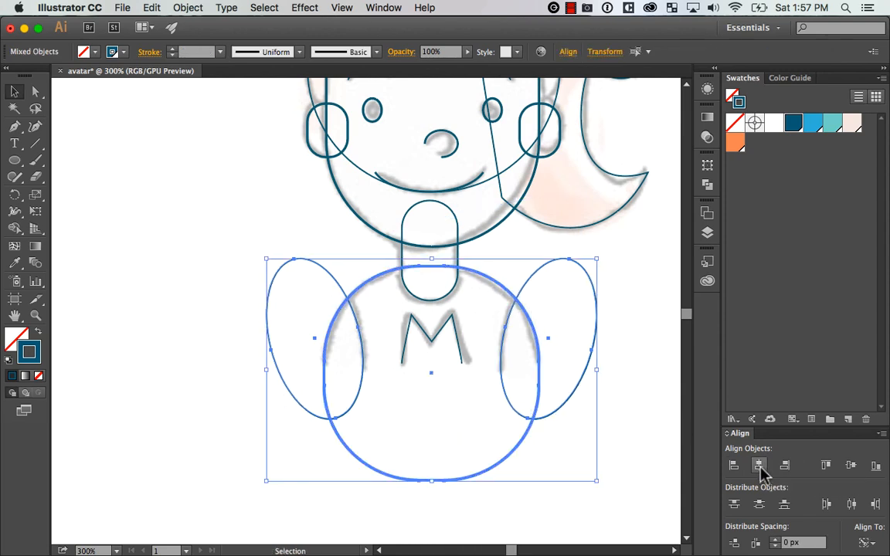
{"action": "left_click", "coordinate": [627, 327]}
{"action": "key", "text": "super+z"}
{"action": "key", "text": "super+z"}
{"action": "key", "text": "super+z"}
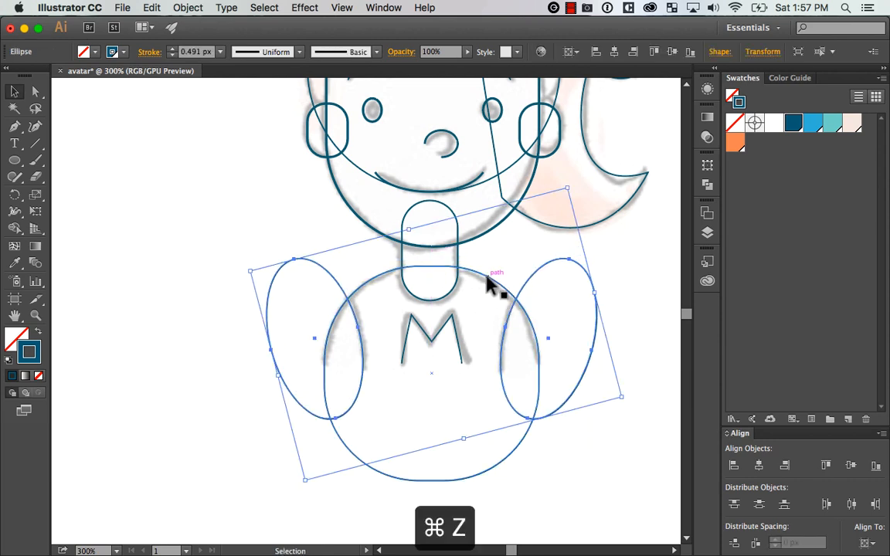
{"action": "key", "text": "super+z"}
{"action": "key", "text": "super+z"}
Delete the torso shape's two bottom anchor points to leave an open shoulder arch
{"action": "left_click_drag", "start_coordinate": [496, 386], "coordinate": [502, 356]}
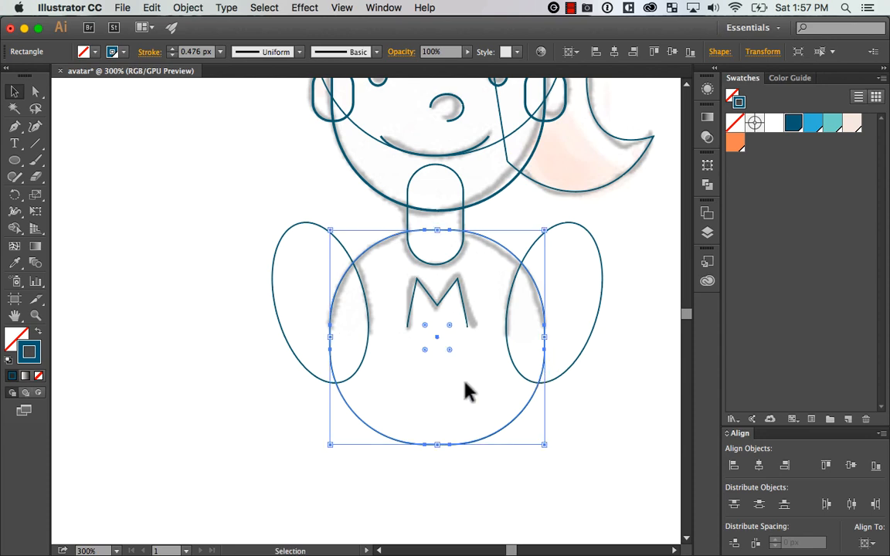
{"action": "left_click", "coordinate": [424, 445], "text": "super"}
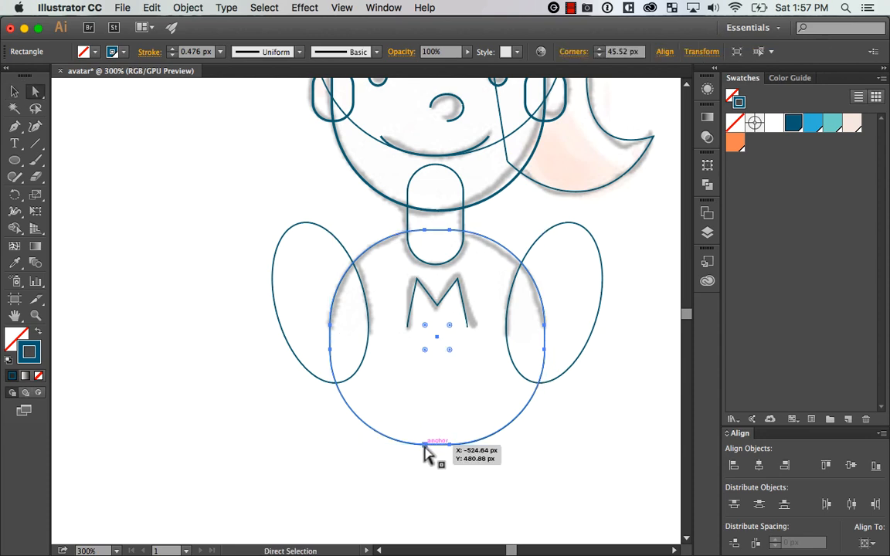
{"action": "left_click_drag", "start_coordinate": [417, 468], "coordinate": [486, 438]}
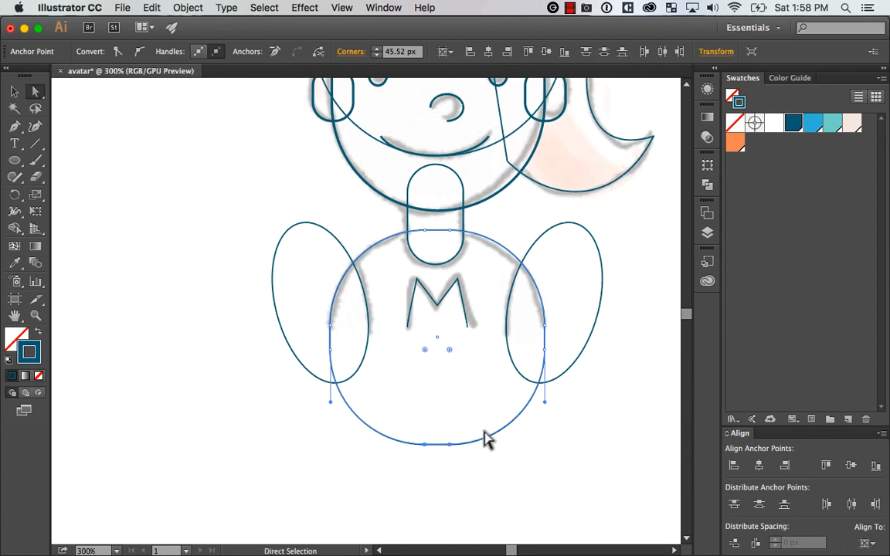
{"action": "key", "text": "Delete"}
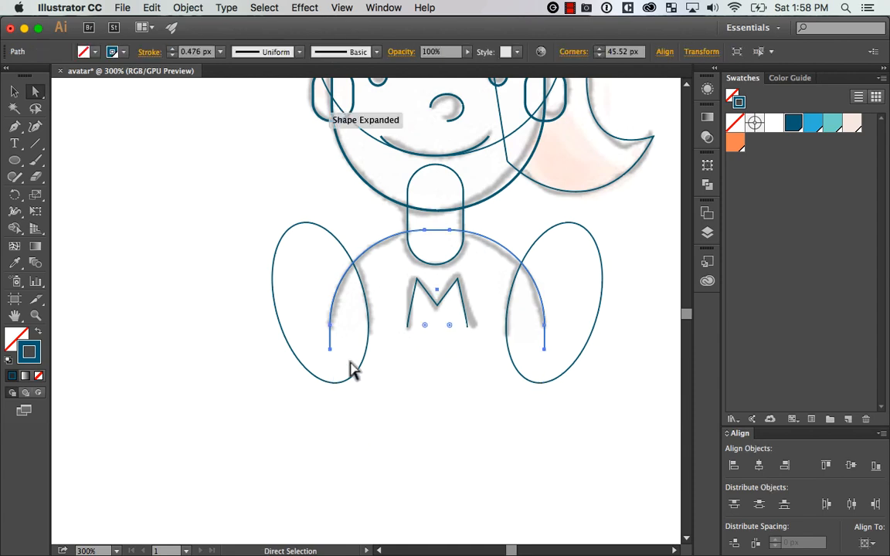
Raise the shoulder arch's two lower end points to the sketched sleeve ends, and test the path with a trial move that is undone
{"action": "left_click", "coordinate": [330, 349]}
{"action": "left_click", "coordinate": [544, 350], "text": "shift"}
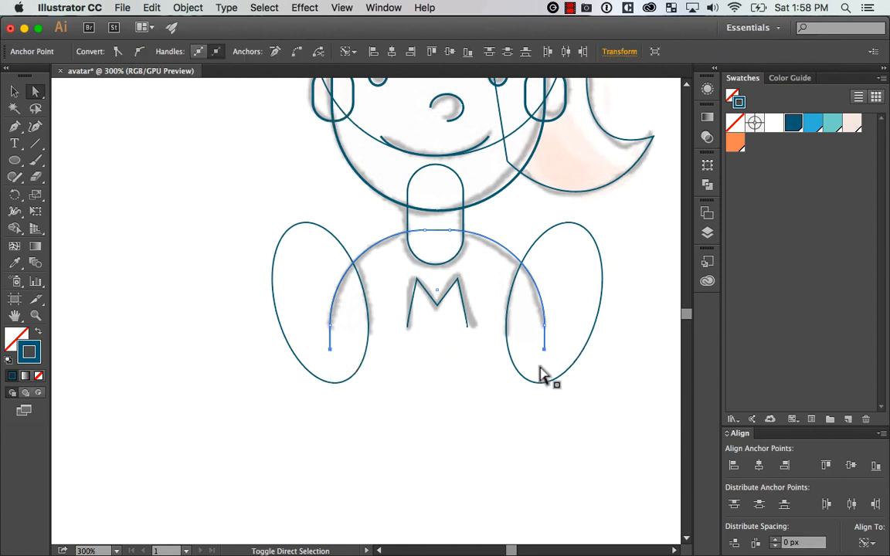
{"action": "key", "text": "v"}
{"action": "left_click", "coordinate": [479, 447]}
{"action": "left_click_drag", "start_coordinate": [390, 239], "coordinate": [405, 272]}
{"action": "key", "text": "super+z"}
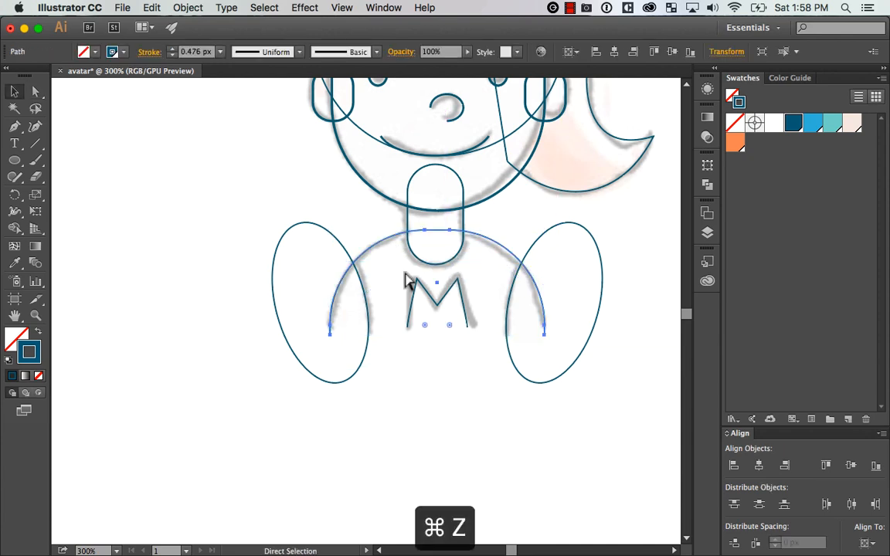
Paste a copy of the shoulder arch in place, and check it with a trial move that is undone
{"action": "key", "text": "super+c"}
{"action": "key", "text": "shift+super+v"}
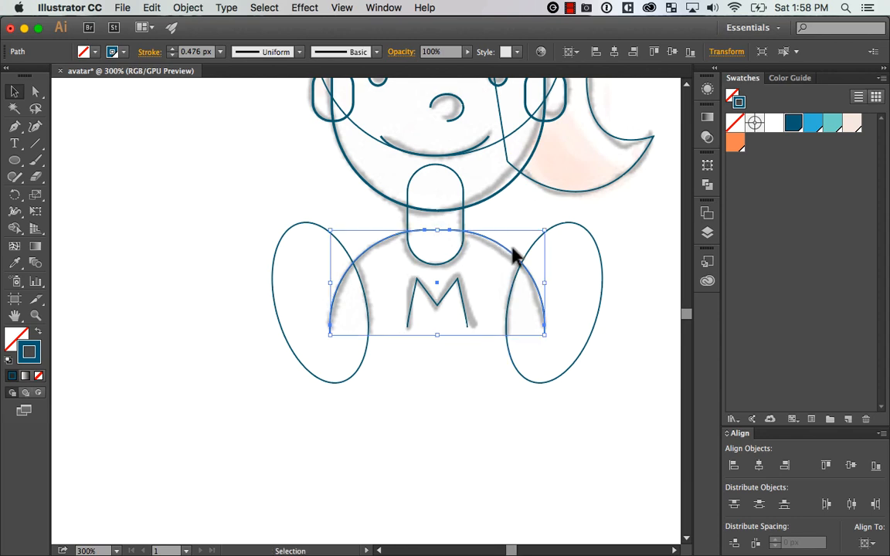
{"action": "left_click_drag", "start_coordinate": [510, 251], "coordinate": [502, 272]}
{"action": "key", "text": "super+z"}
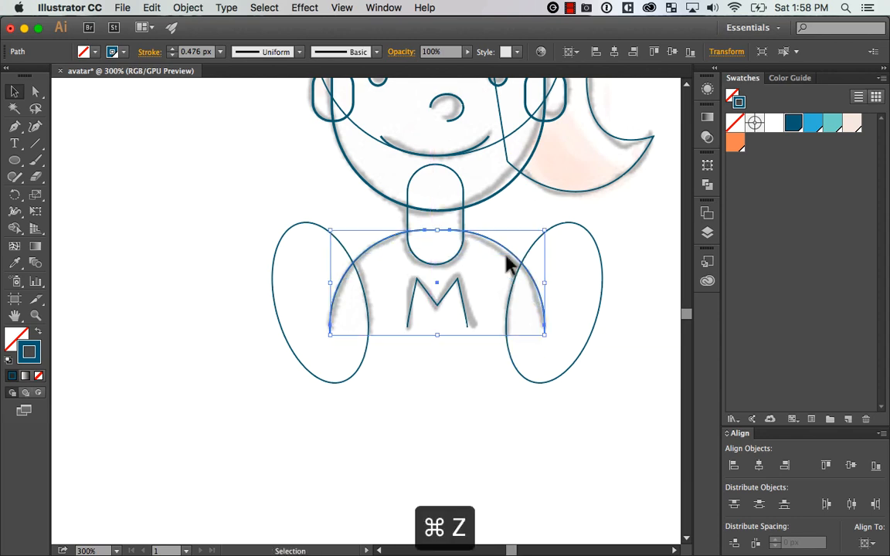
Bring both sleeve ellipses to the front and subtract them from the shoulder arch copy with Minus Front
{"action": "left_click", "coordinate": [575, 235]}
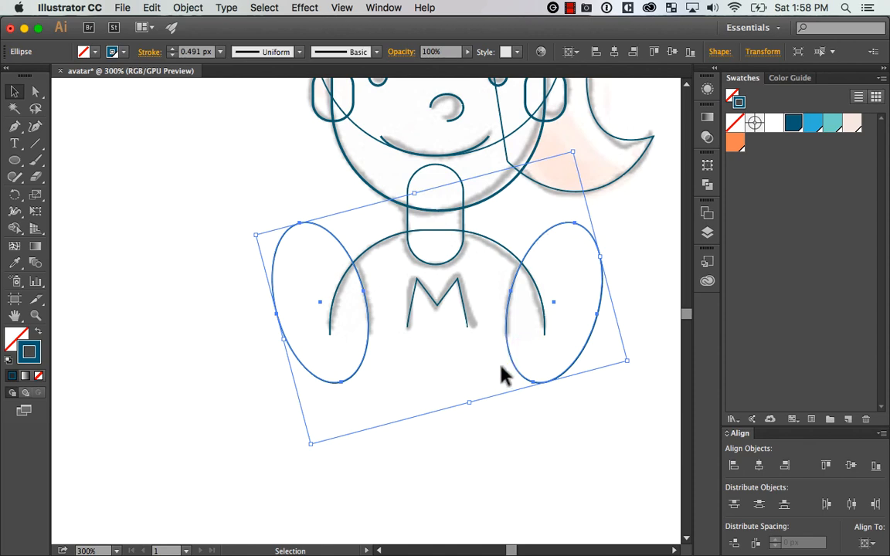
{"action": "key", "text": "super+shift+bracketright"}
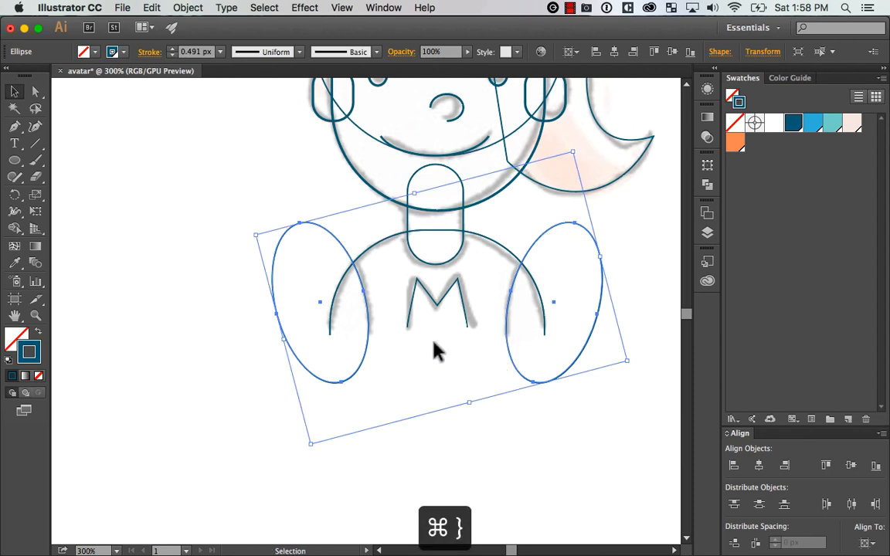
{"action": "key", "text": "super+z"}
{"action": "left_click", "coordinate": [508, 255], "text": "shift"}
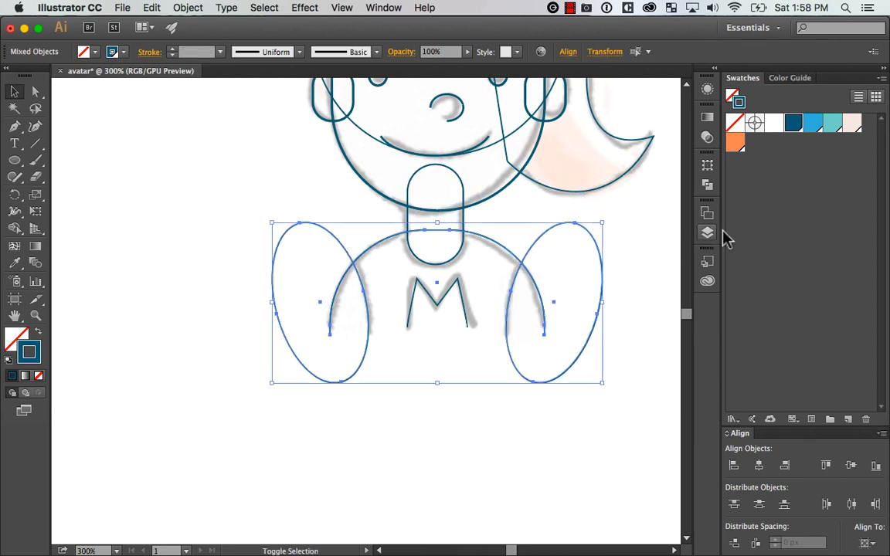
{"action": "left_click", "coordinate": [705, 185]}
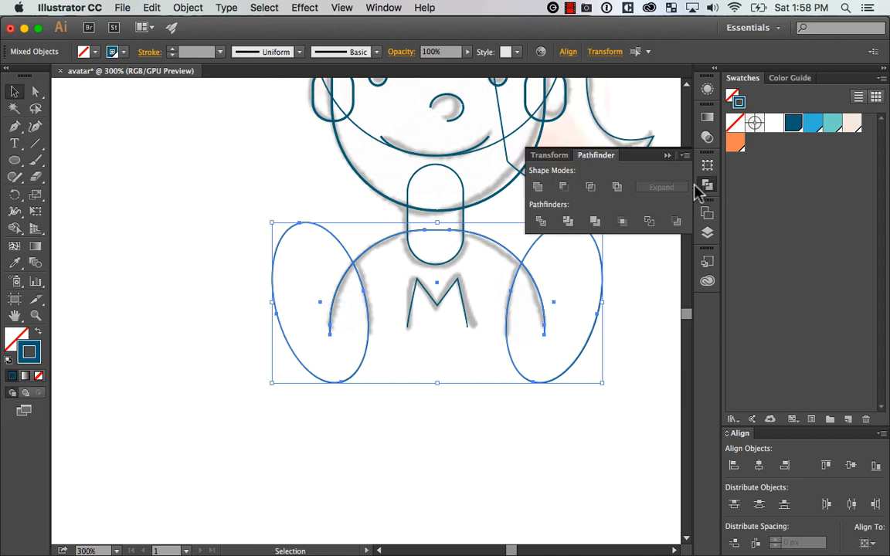
{"action": "left_click", "coordinate": [564, 191]}
Try moving the cut shirt front and the outer sleeve path separately, undoing each move
{"action": "left_click_drag", "start_coordinate": [504, 333], "coordinate": [481, 410]}
{"action": "left_click", "coordinate": [500, 338]}
{"action": "key", "text": "super+z"}
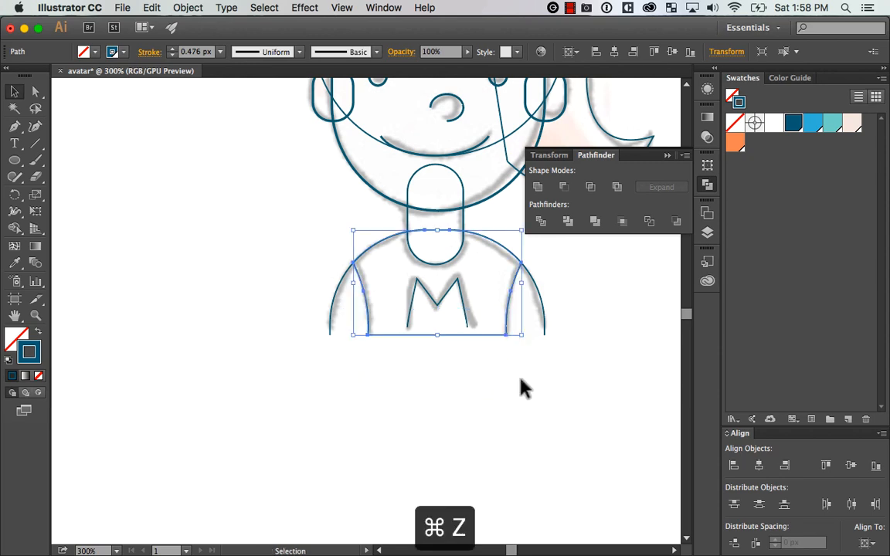
{"action": "left_click_drag", "start_coordinate": [552, 364], "coordinate": [558, 393]}
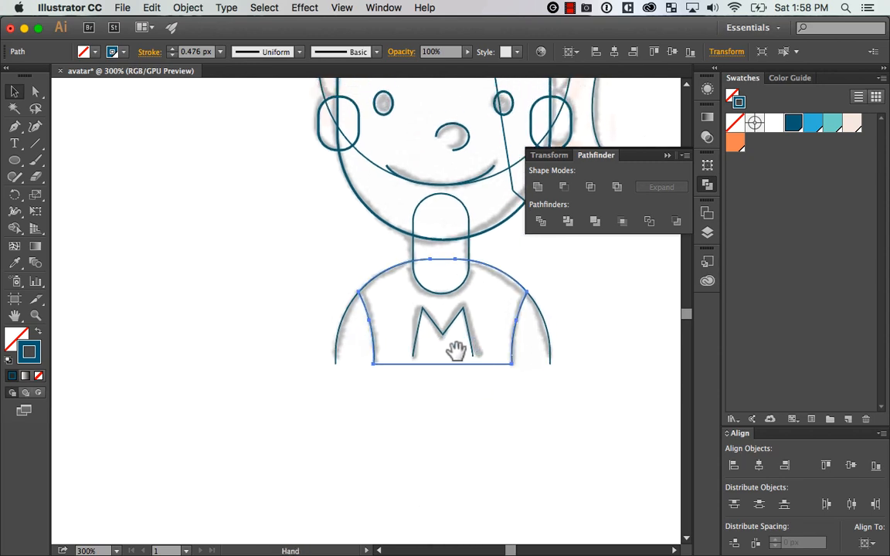
{"action": "left_click_drag", "start_coordinate": [338, 348], "coordinate": [279, 394]}
{"action": "key", "text": "super+z"}
{"action": "left_click", "coordinate": [386, 376]}
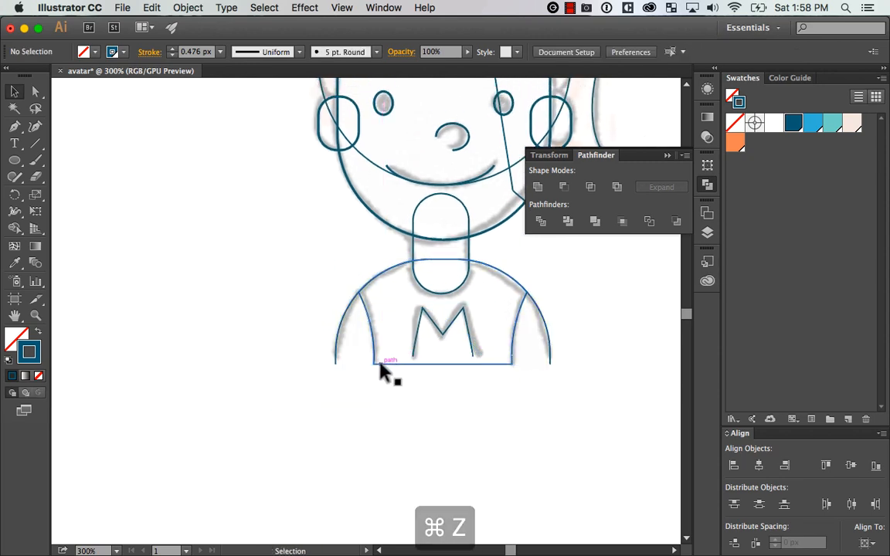
{"action": "left_click_drag", "start_coordinate": [380, 364], "coordinate": [393, 401]}
{"action": "key", "text": "super+z"}
{"action": "left_click", "coordinate": [444, 393]}
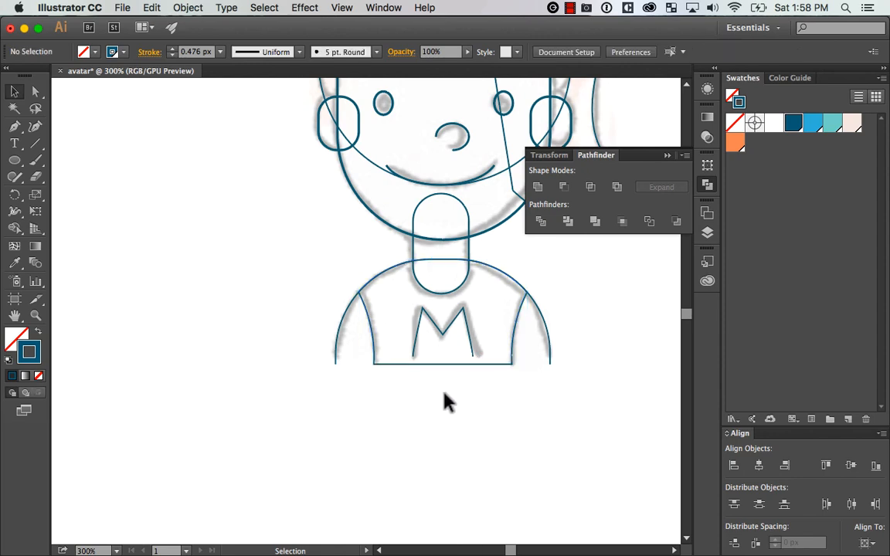
Select all the vector outlines and place a duplicate on the blank canvas to the right of the sketch
{"action": "key", "text": "super+minus"}
{"action": "key", "text": "super+minus"}
{"action": "key", "text": "super+minus"}
{"action": "key", "text": "super+equal"}
{"action": "mouse_move", "coordinate": [564, 338]}
{"action": "left_mouse_down"}
{"action": "mouse_move", "coordinate": [546, 387]}
{"action": "mouse_move", "coordinate": [449, 410]}
{"action": "left_mouse_up"}
{"action": "key", "text": "super+a"}
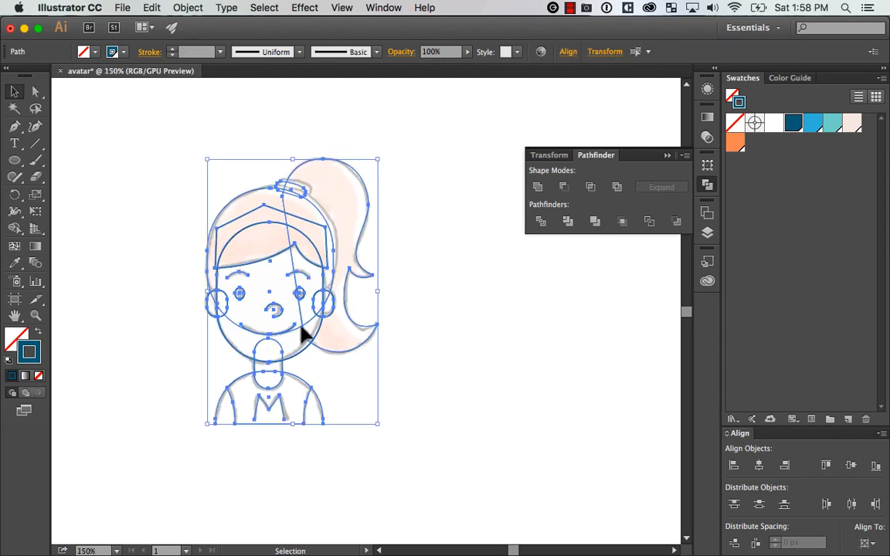
{"action": "left_click_drag", "start_coordinate": [280, 253], "coordinate": [536, 278]}
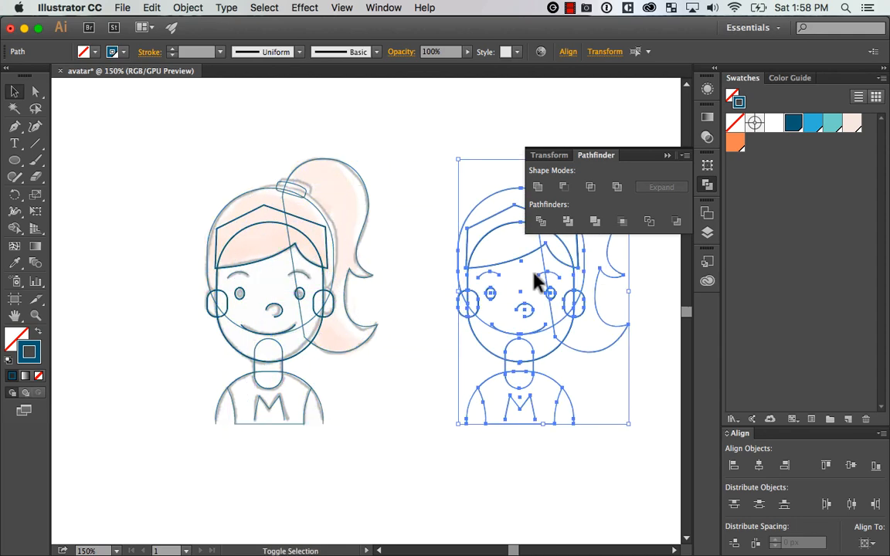
{"action": "left_click_drag", "start_coordinate": [586, 420], "coordinate": [416, 405]}
{"action": "key", "text": "shift+Right"}
{"action": "key", "text": "shift+Right"}
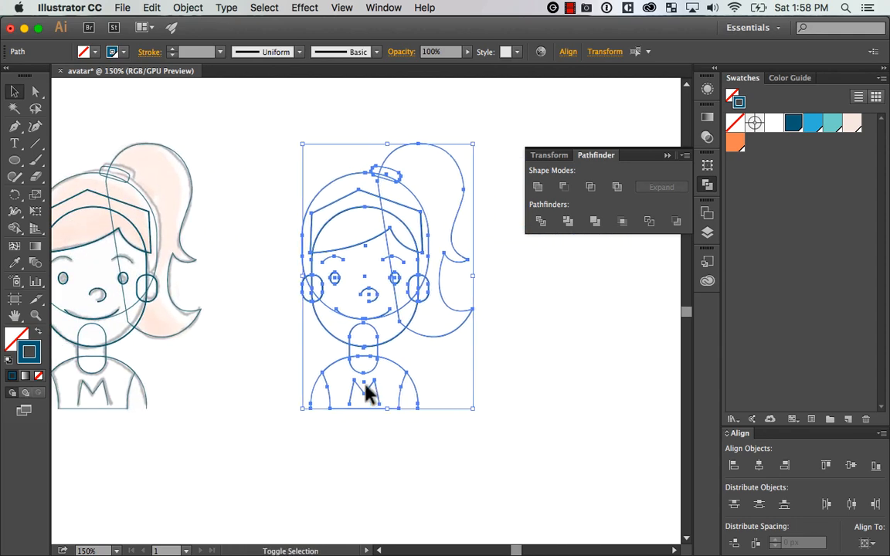
{"action": "left_click", "coordinate": [559, 373]}
Examine the duplicated avatar outline up close, especially how the shirt and neck sit below the head
{"action": "key", "text": "z"}
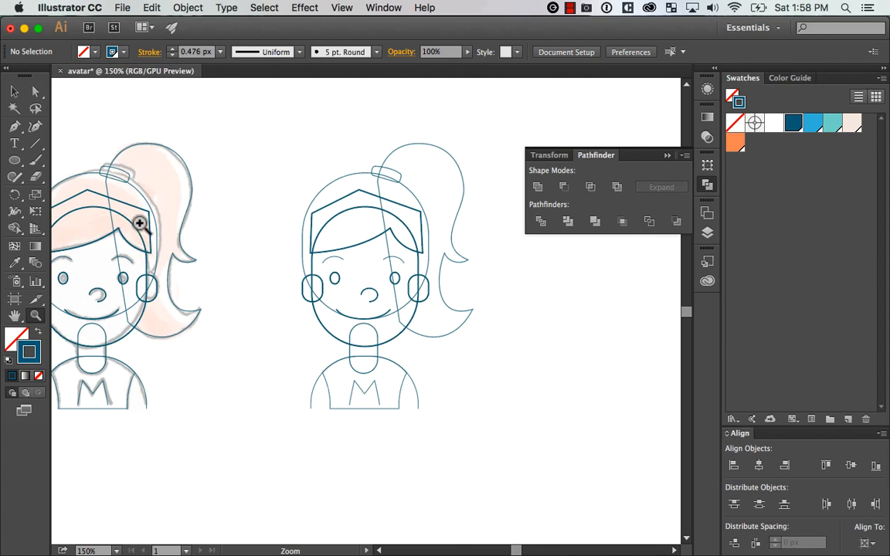
{"action": "left_click_drag", "start_coordinate": [264, 429], "coordinate": [508, 134]}
{"action": "left_click_drag", "start_coordinate": [558, 344], "coordinate": [587, 328]}
{"action": "key", "text": "v"}
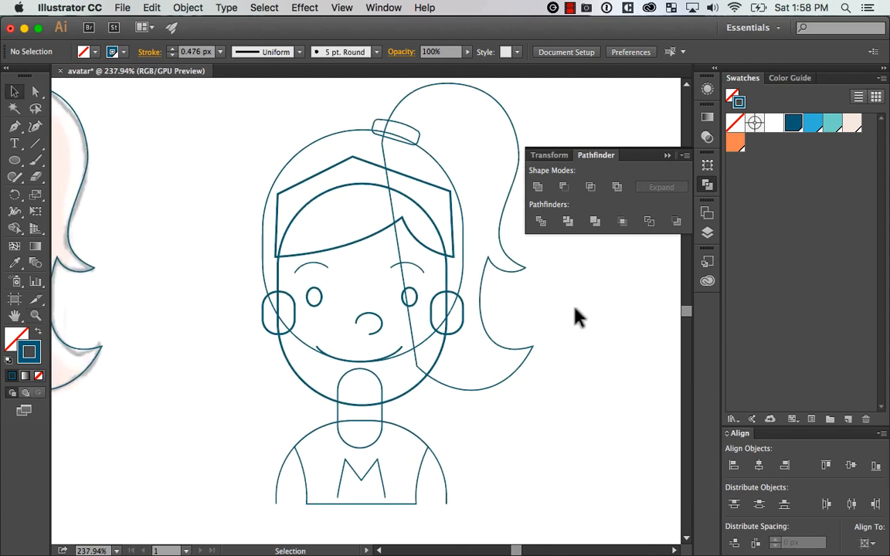
{"action": "left_click_drag", "start_coordinate": [618, 266], "coordinate": [636, 261]}
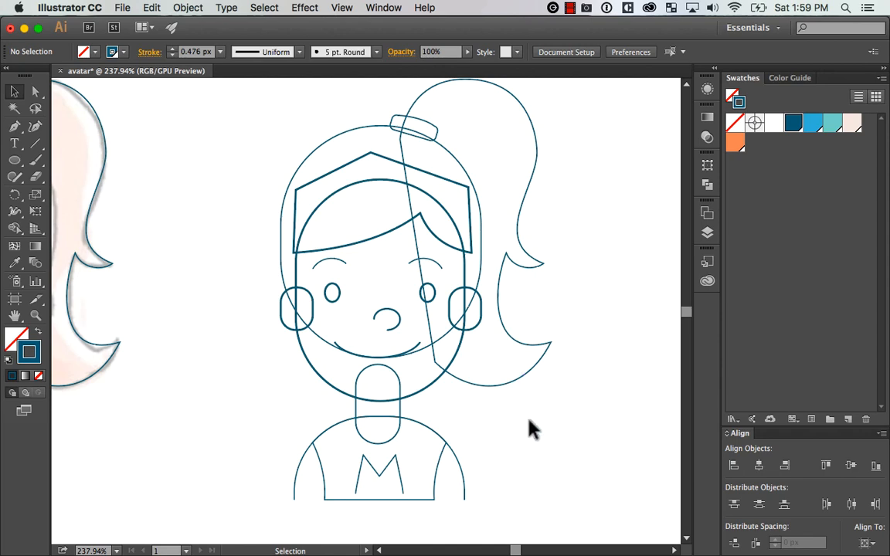
{"action": "left_click_drag", "start_coordinate": [493, 455], "coordinate": [493, 457]}
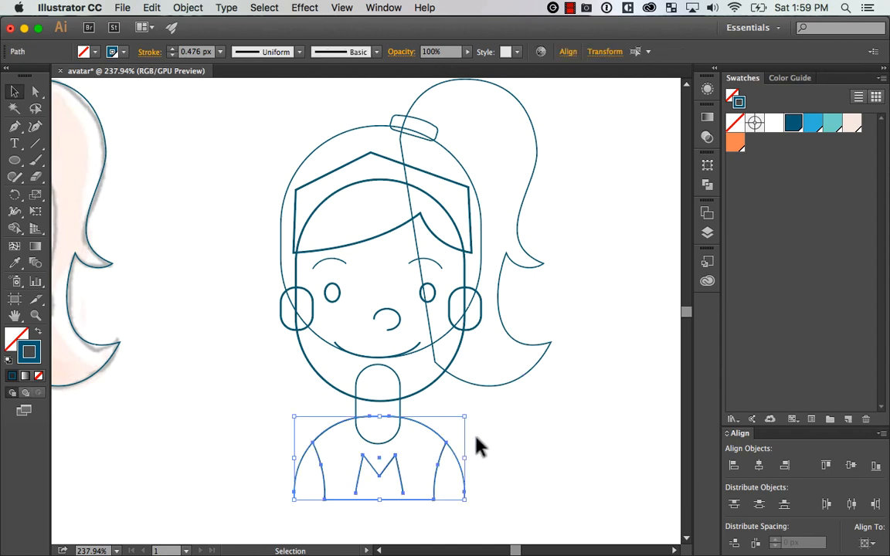
{"action": "left_click", "coordinate": [588, 438]}
{"action": "key", "text": "super+minus"}
{"action": "key", "text": "super+minus"}
{"action": "key", "text": "super+equal"}
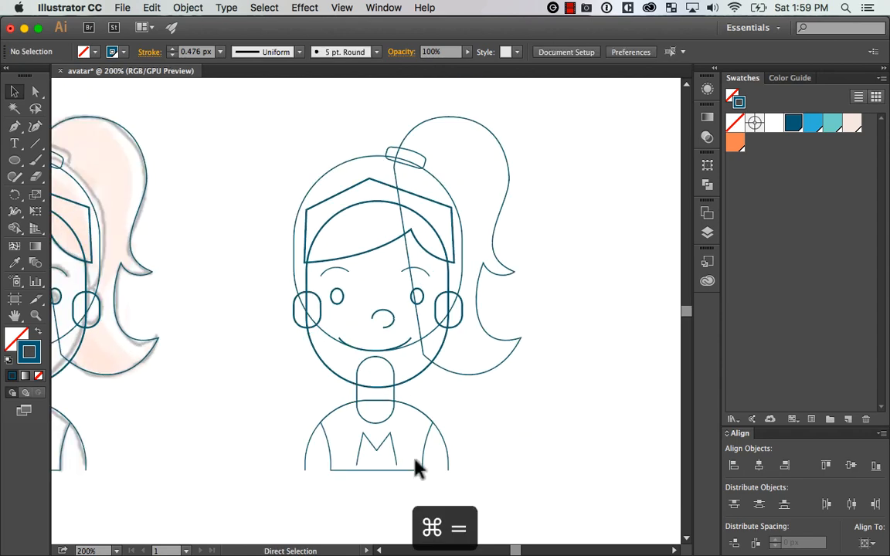
Nudge the duplicate's shirt and M up slightly, and nudge the neck and shirt together closer to the head
{"action": "left_click_drag", "start_coordinate": [492, 444], "coordinate": [487, 437]}
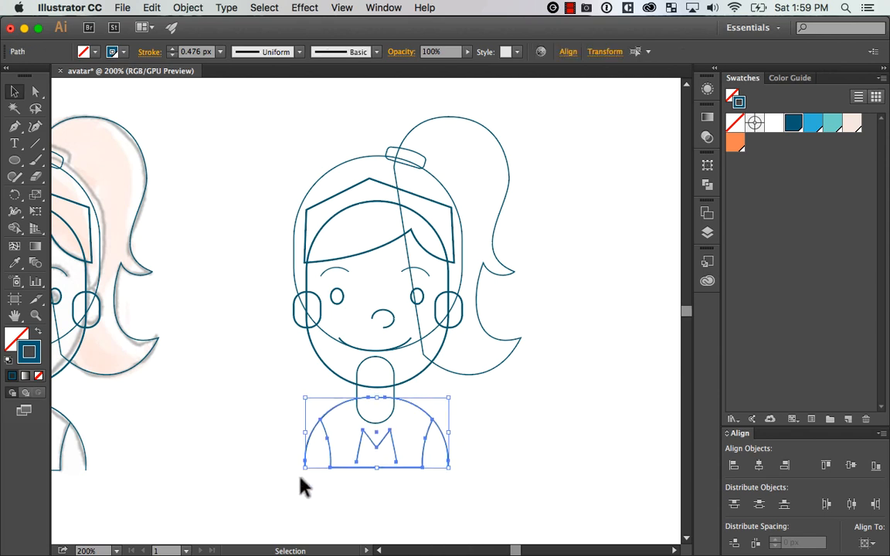
{"action": "left_click_drag", "start_coordinate": [490, 390], "coordinate": [495, 386]}
{"action": "key", "text": "Up"}
{"action": "key", "text": "Up"}
{"action": "key", "text": "Up"}
{"action": "key", "text": "Up"}
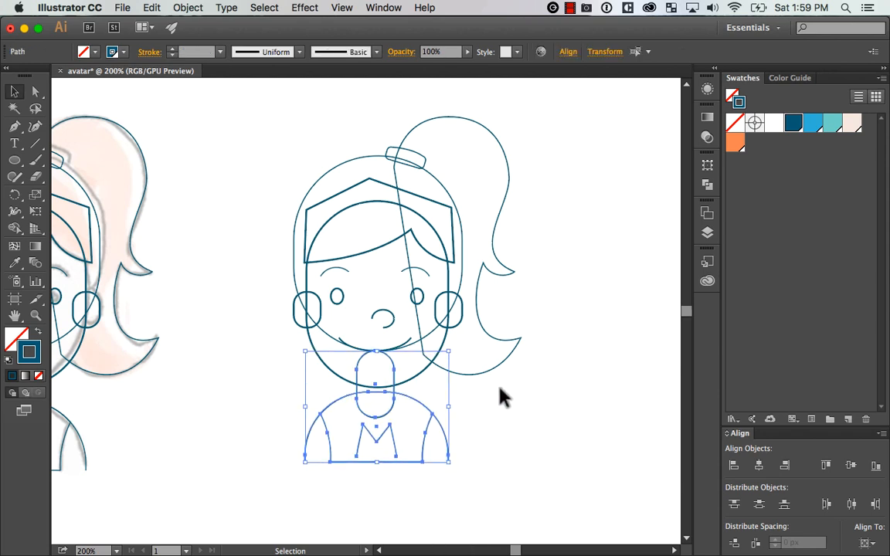
{"action": "left_click", "coordinate": [522, 418]}
Try moving the duplicate's face outline and undo the move
{"action": "left_click_drag", "start_coordinate": [552, 415], "coordinate": [584, 419]}
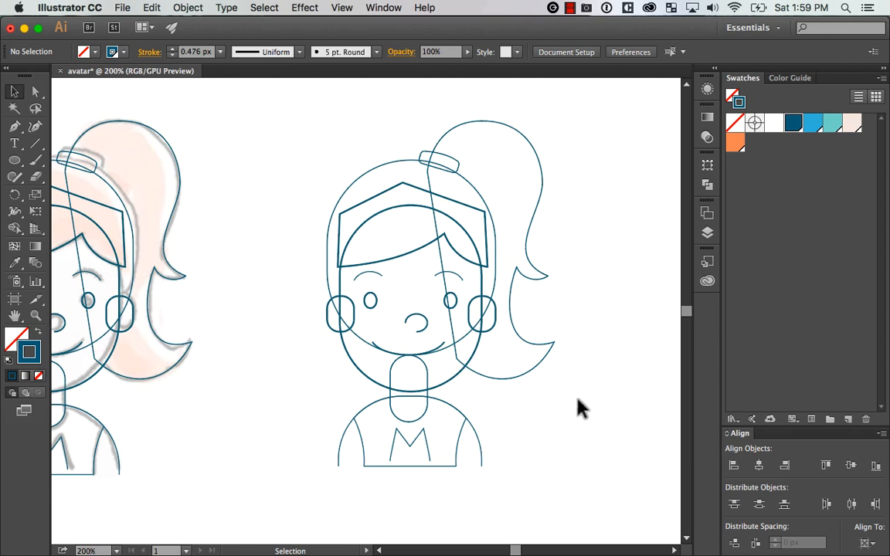
{"action": "left_click_drag", "start_coordinate": [550, 377], "coordinate": [589, 369]}
{"action": "left_click_drag", "start_coordinate": [406, 370], "coordinate": [397, 379]}
{"action": "key", "text": "super+z"}
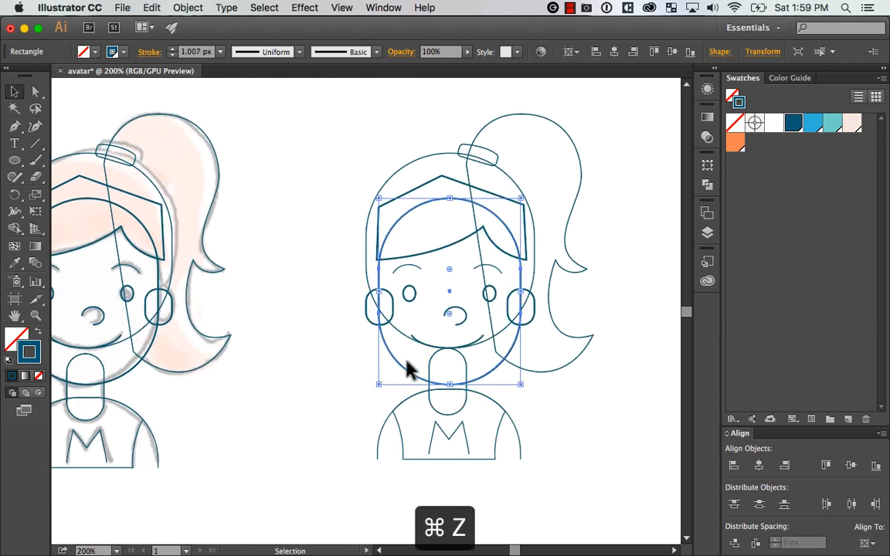
Fill the duplicate's two ears, neck and face with the pale pink swatch
{"action": "left_click", "coordinate": [520, 379]}
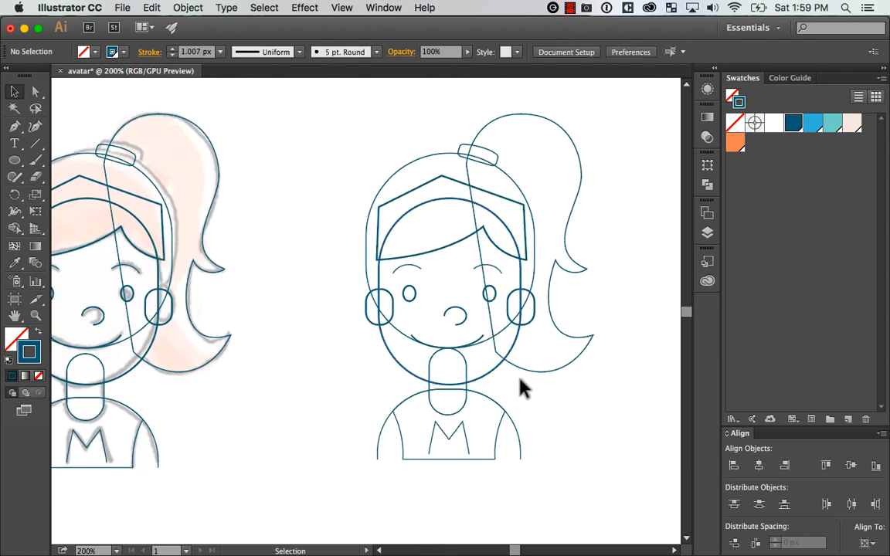
{"action": "left_click", "coordinate": [373, 323]}
{"action": "left_click", "coordinate": [465, 369], "text": "shift"}
{"action": "left_click", "coordinate": [533, 316], "text": "shift"}
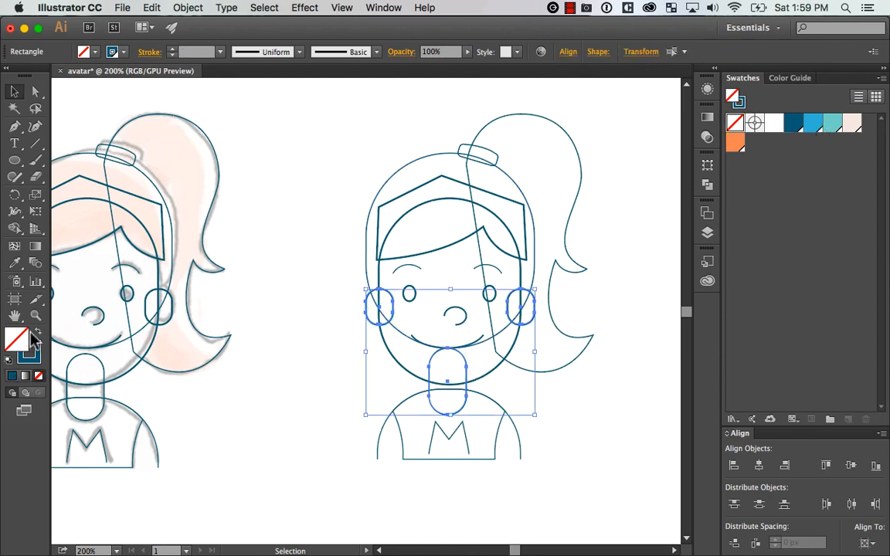
{"action": "left_click", "coordinate": [851, 124]}
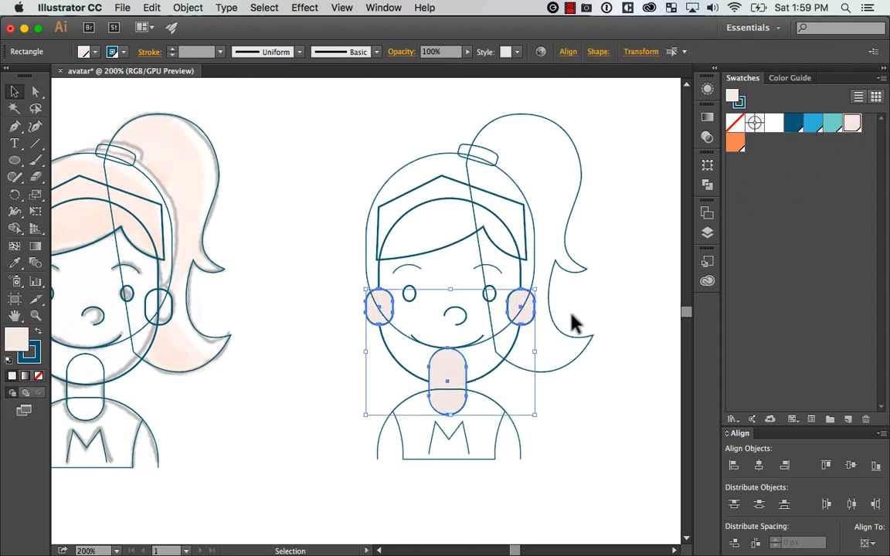
{"action": "left_click", "coordinate": [507, 387]}
{"action": "left_click", "coordinate": [495, 377]}
{"action": "left_click", "coordinate": [851, 125]}
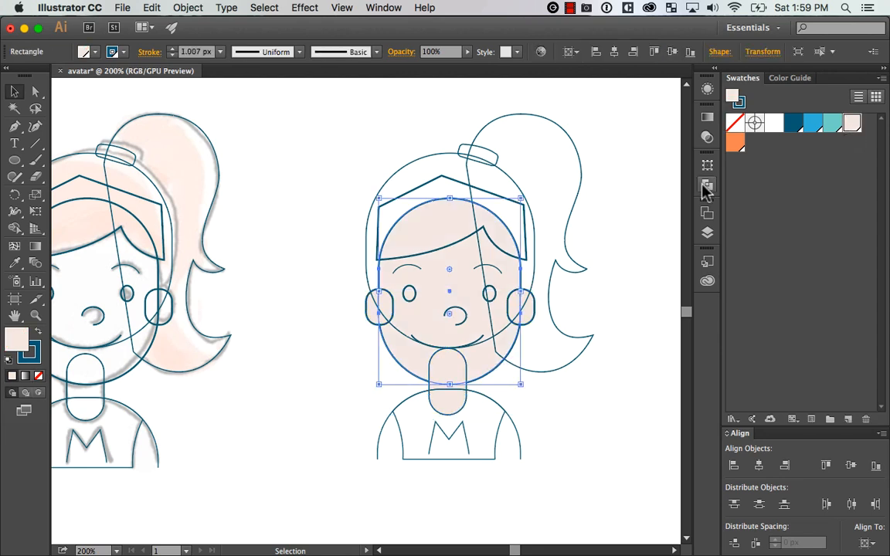
{"action": "left_click", "coordinate": [579, 387]}
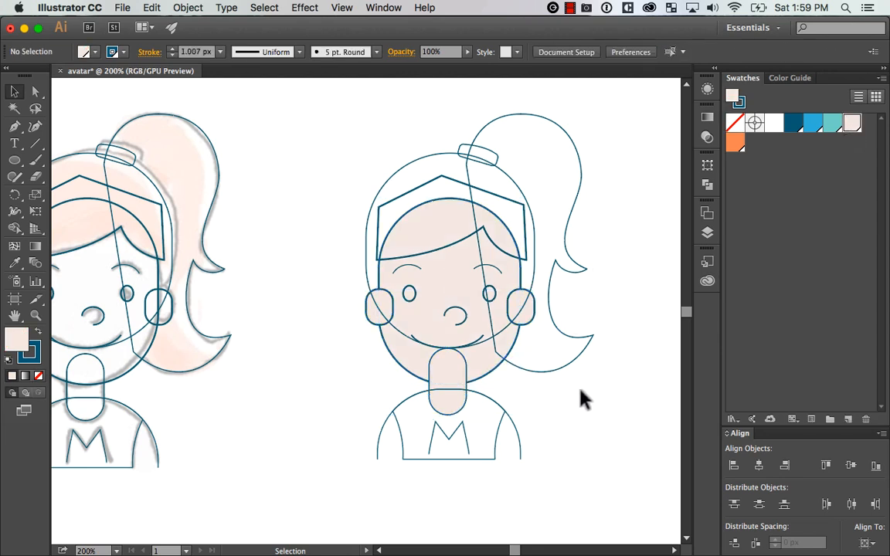
Send the duplicate's left ear, rounded head outline and neck backward until they sit behind the face
{"action": "left_click", "coordinate": [375, 306]}
{"action": "left_click", "coordinate": [389, 366]}
{"action": "left_click", "coordinate": [378, 313]}
{"action": "left_click", "coordinate": [533, 301], "text": "shift"}
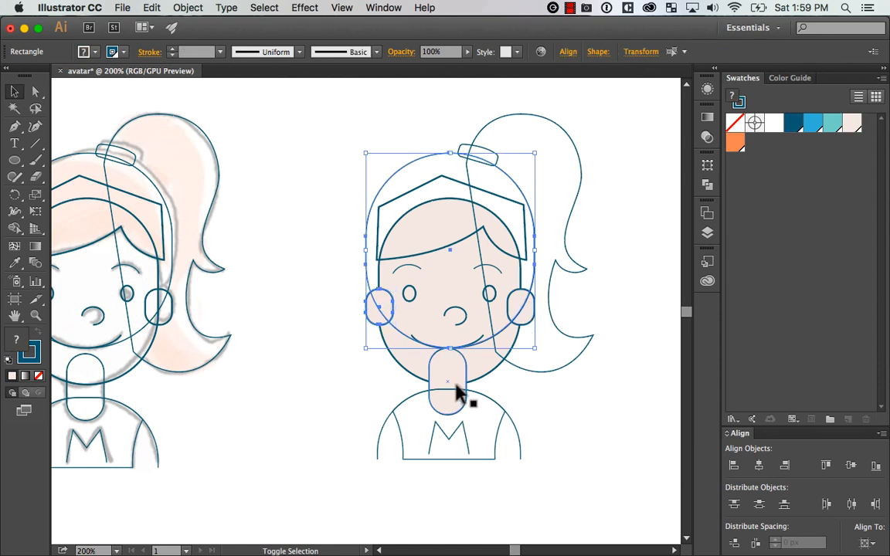
{"action": "left_click", "coordinate": [454, 383], "text": "shift"}
{"action": "key", "text": "super+bracketleft"}
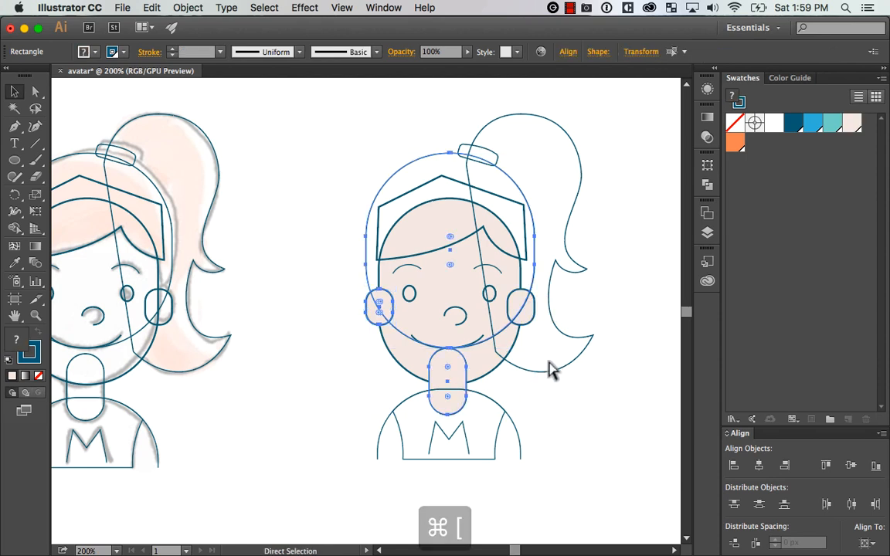
{"action": "key", "text": "super+bracketleft"}
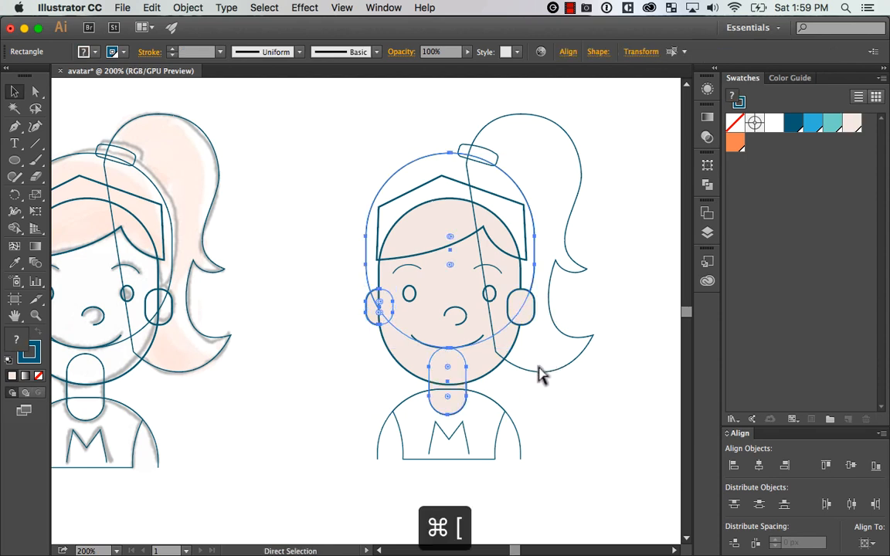
{"action": "key", "text": "super+bracketleft"}
{"action": "left_click", "coordinate": [559, 395]}
Undo the stray move at the left ear and send the right ear behind the face
{"action": "left_click_drag", "start_coordinate": [373, 312], "coordinate": [359, 320]}
{"action": "key", "text": "super+z"}
{"action": "left_click", "coordinate": [519, 318]}
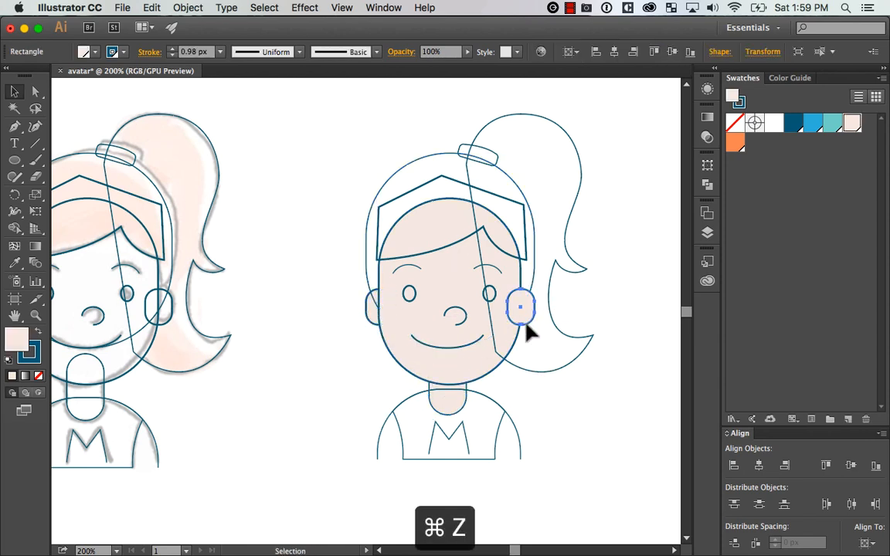
{"action": "key", "text": "super+bracketleft"}
Group the duplicate's two ears
{"action": "left_click", "coordinate": [366, 318], "text": "shift"}
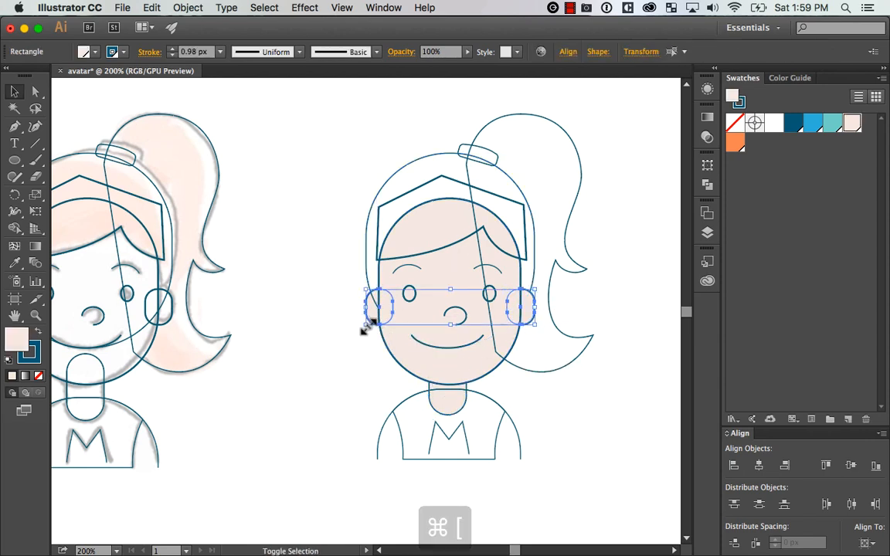
{"action": "key", "text": "super+g"}
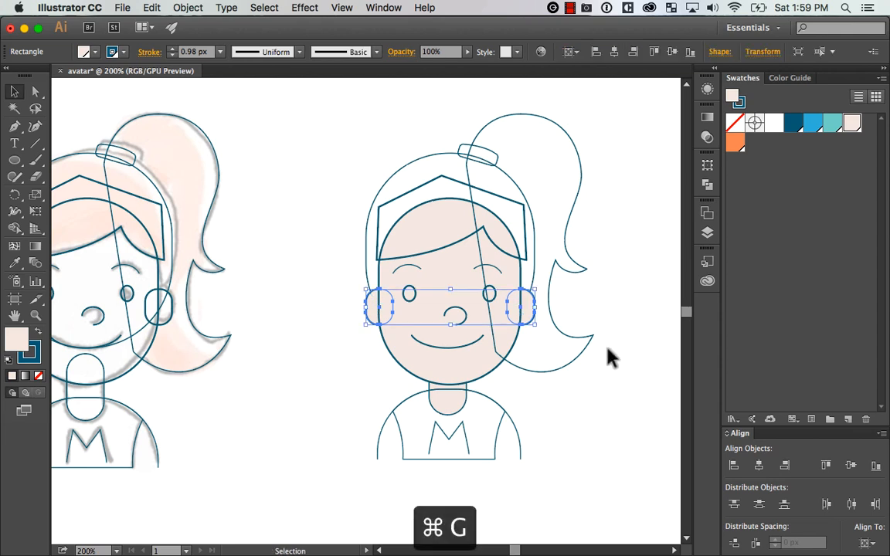
{"action": "left_click", "coordinate": [484, 374], "text": "shift"}
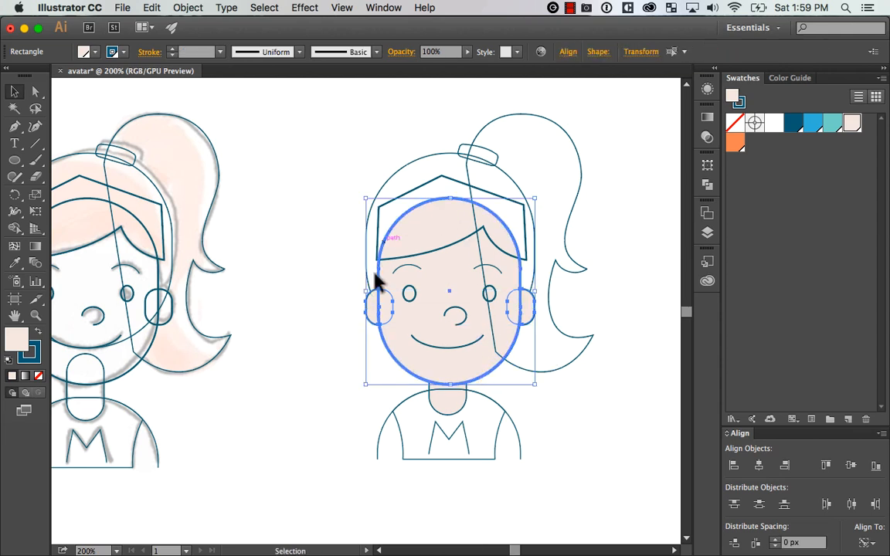
{"action": "left_click", "coordinate": [561, 427]}
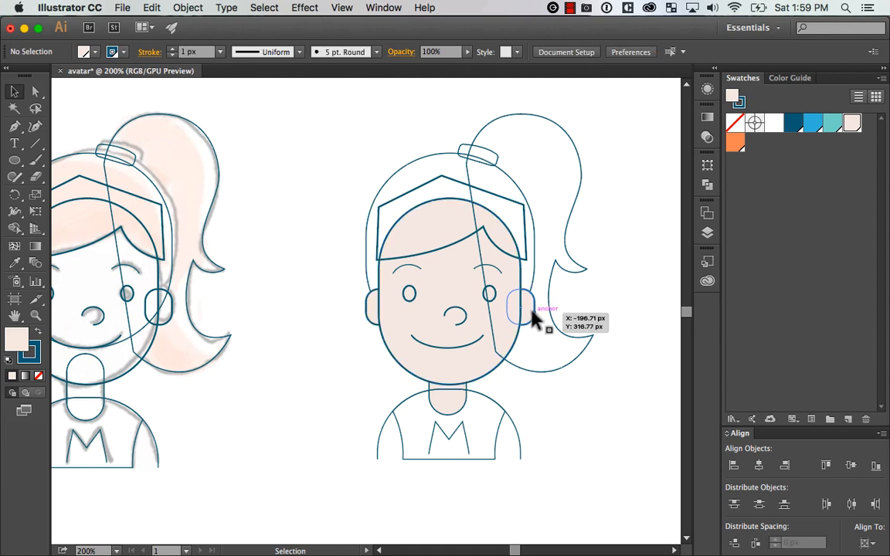
Try aligning the grouped ears to the face by vertical centre and by left edge, undoing each attempt
{"action": "left_click", "coordinate": [514, 301]}
{"action": "left_click", "coordinate": [474, 369], "text": "shift"}
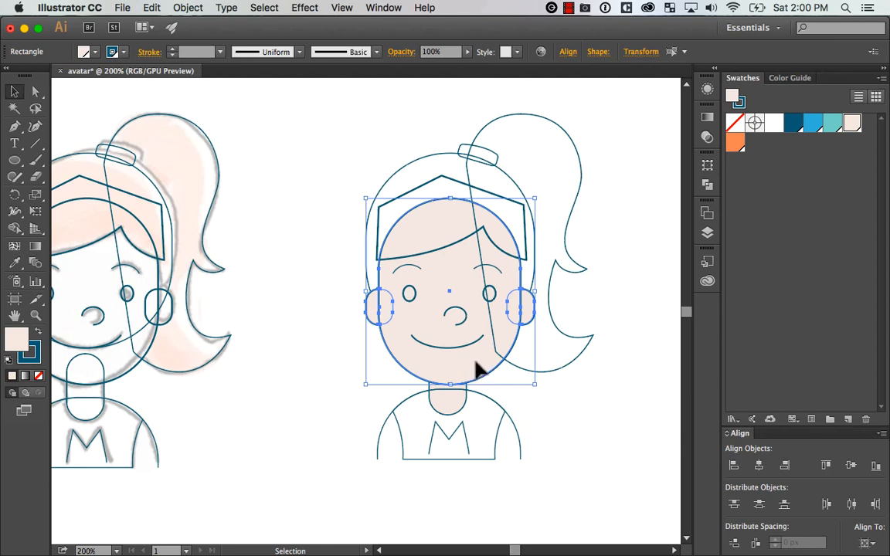
{"action": "left_click", "coordinate": [475, 369]}
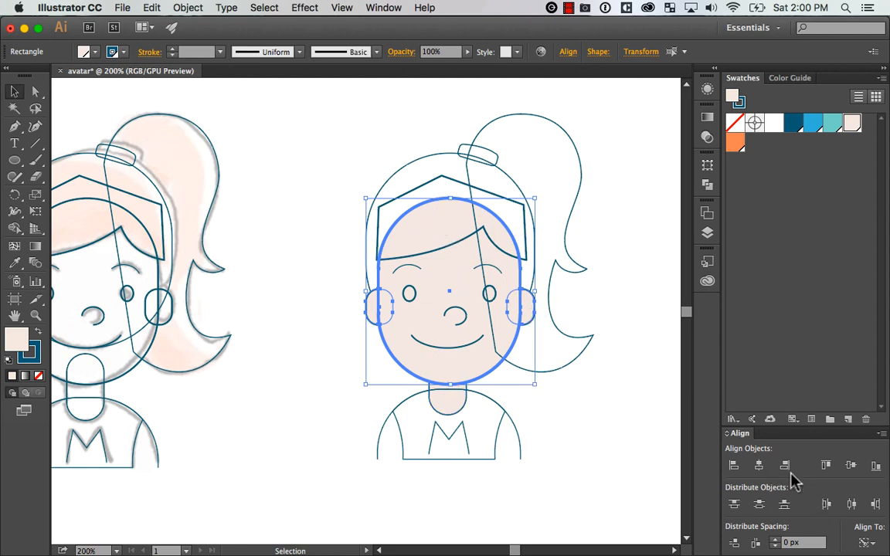
{"action": "left_click", "coordinate": [853, 466]}
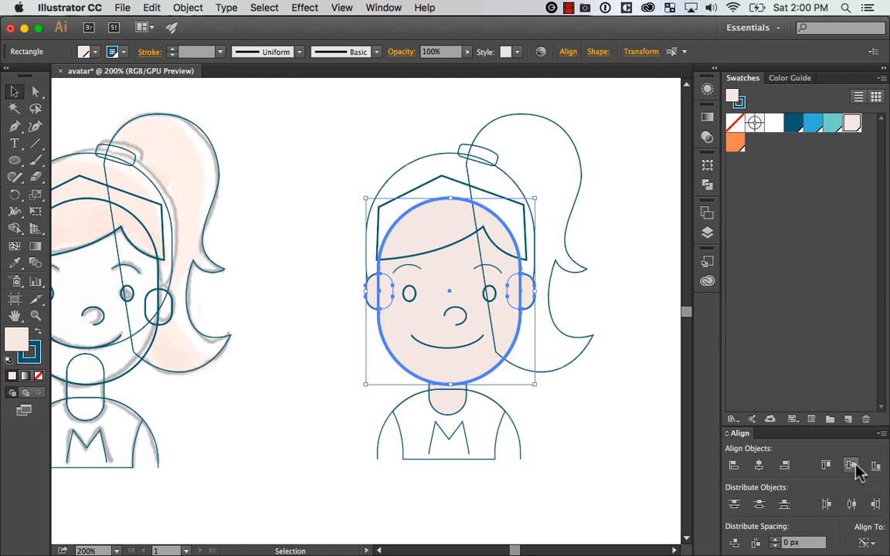
{"action": "key", "text": "super+z"}
{"action": "key", "text": "super+z"}
{"action": "key", "text": "super+z"}
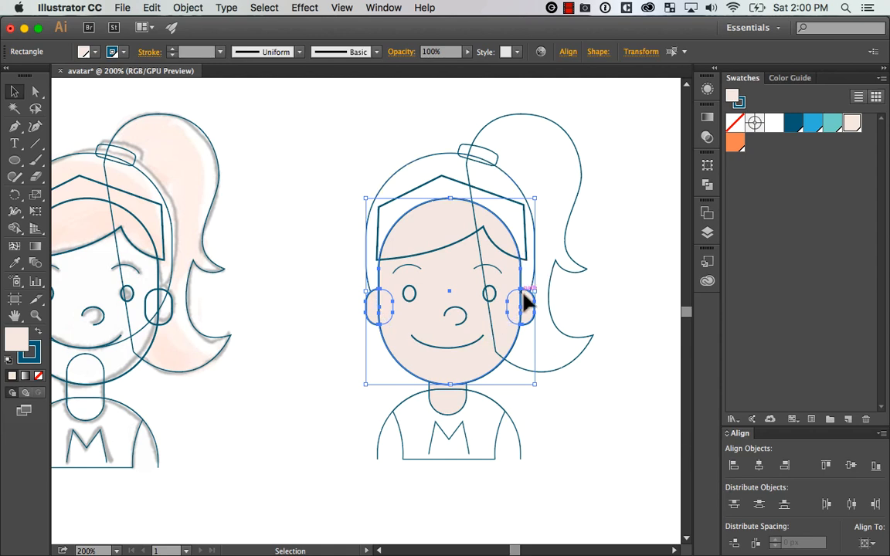
{"action": "left_click", "coordinate": [851, 466]}
{"action": "key", "text": "super+z"}
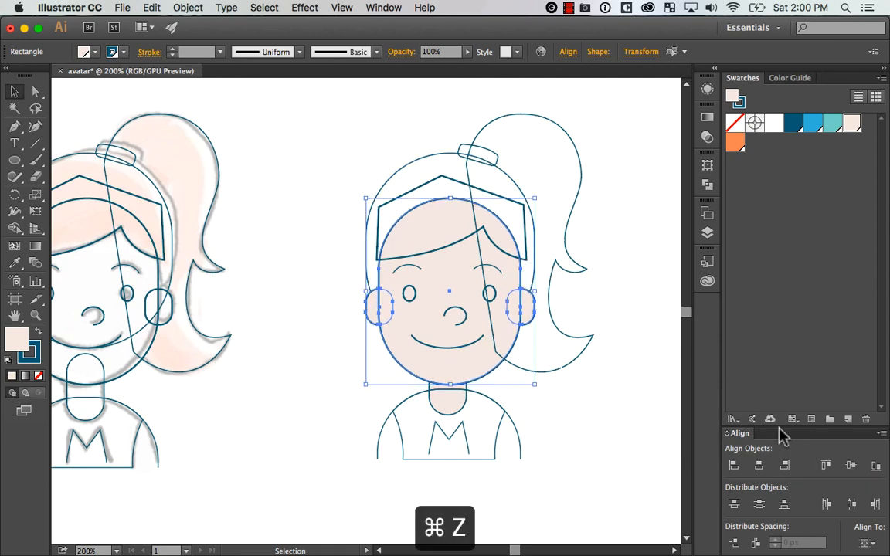
{"action": "left_click", "coordinate": [732, 466]}
{"action": "key", "text": "super+z"}
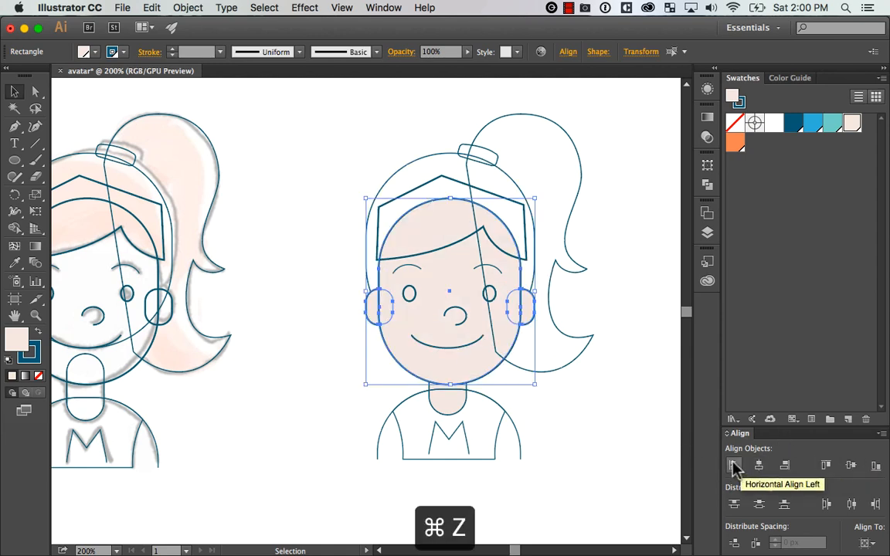
Centre the grouped ears horizontally on the face, using the face as the key object
{"action": "left_click", "coordinate": [865, 543]}
{"action": "left_click", "coordinate": [854, 499]}
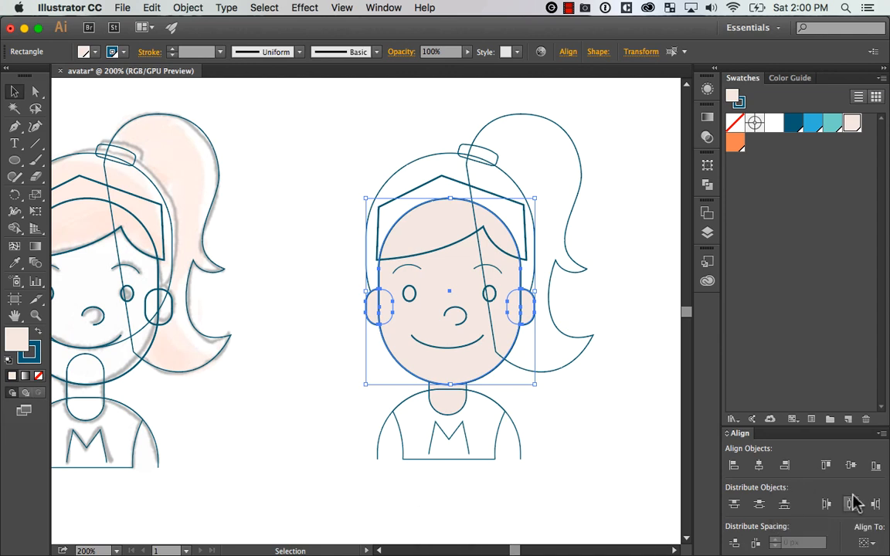
{"action": "left_click", "coordinate": [557, 374]}
{"action": "left_click", "coordinate": [535, 310]}
{"action": "left_click", "coordinate": [502, 356], "text": "shift"}
{"action": "left_click", "coordinate": [484, 369]}
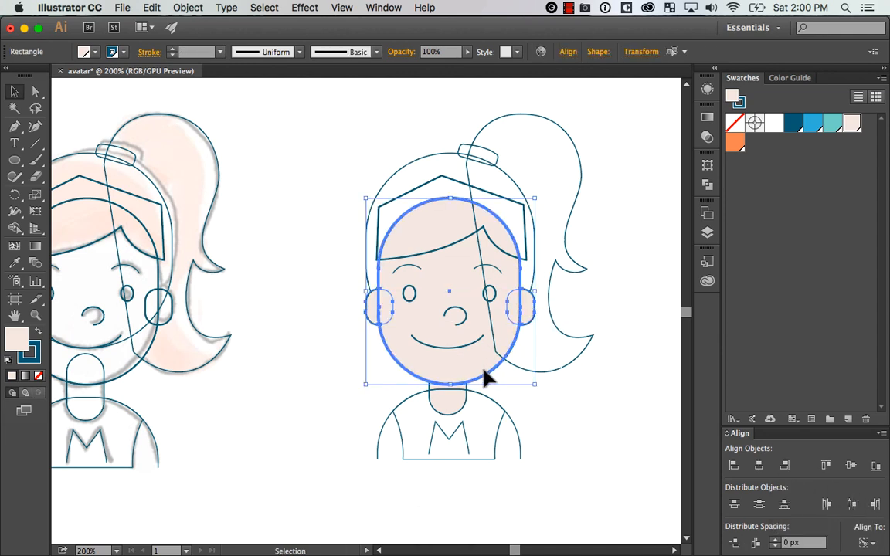
{"action": "left_click", "coordinate": [759, 465]}
{"action": "left_click", "coordinate": [610, 376]}
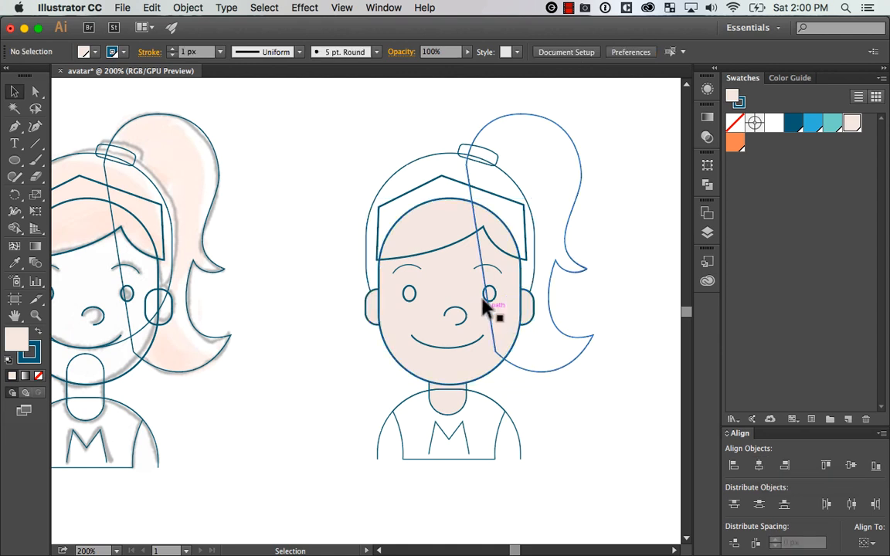
Group the duplicate's two eyes
{"action": "left_click", "coordinate": [413, 294]}
{"action": "left_click", "coordinate": [491, 294], "text": "shift"}
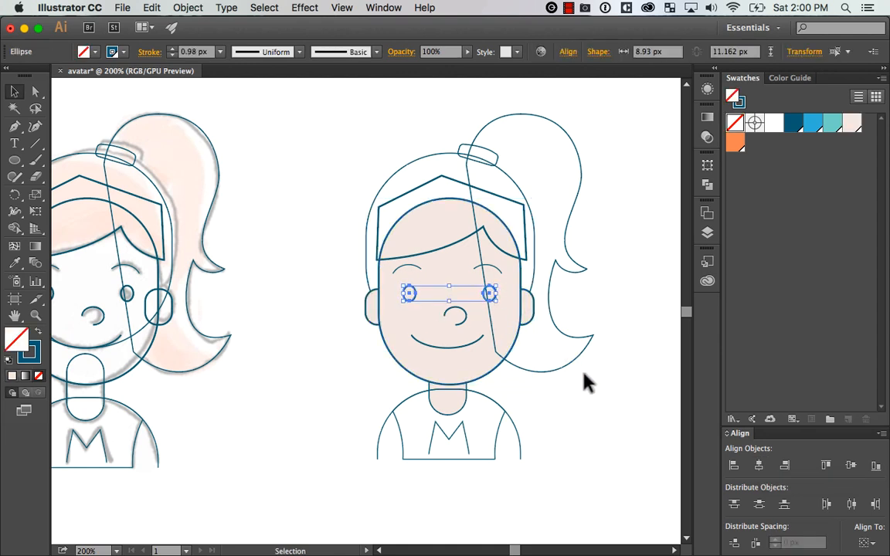
{"action": "key", "text": "super+g"}
{"action": "left_click", "coordinate": [476, 368], "text": "shift"}
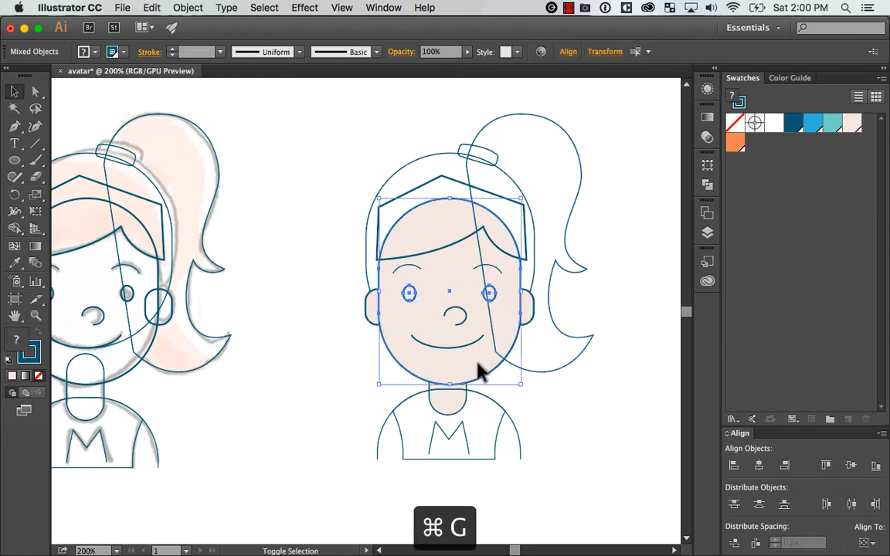
{"action": "left_click", "coordinate": [576, 417]}
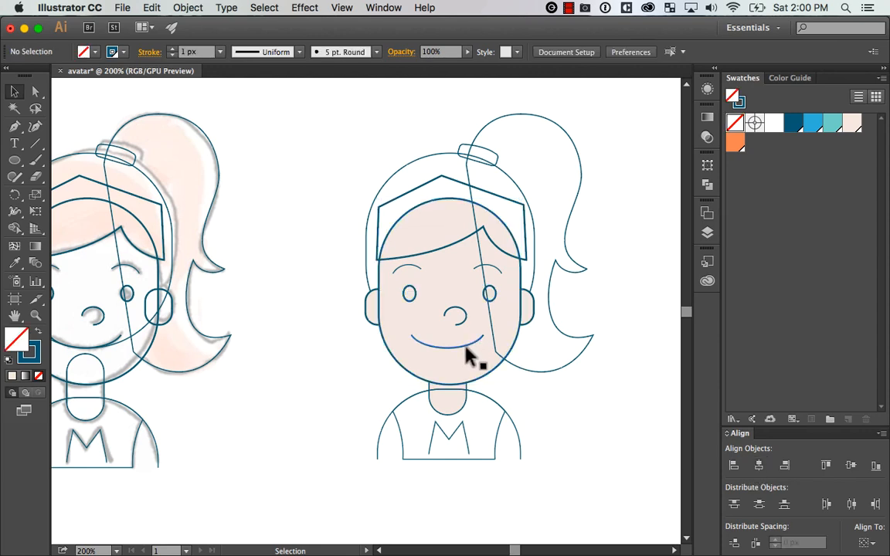
Centre the duplicate's nose, mouth, neck, shirt and M horizontally on the face, using the face as the key object
{"action": "left_click", "coordinate": [451, 407]}
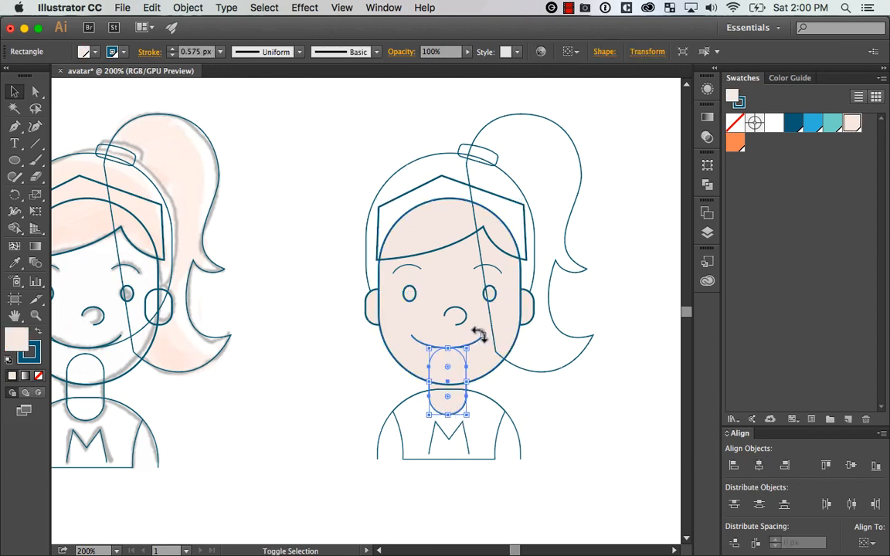
{"action": "left_click", "coordinate": [533, 411]}
{"action": "key", "text": "z"}
{"action": "left_click_drag", "start_coordinate": [404, 446], "coordinate": [570, 228]}
{"action": "key", "text": "space"}
{"action": "left_click_drag", "start_coordinate": [380, 281], "coordinate": [481, 290]}
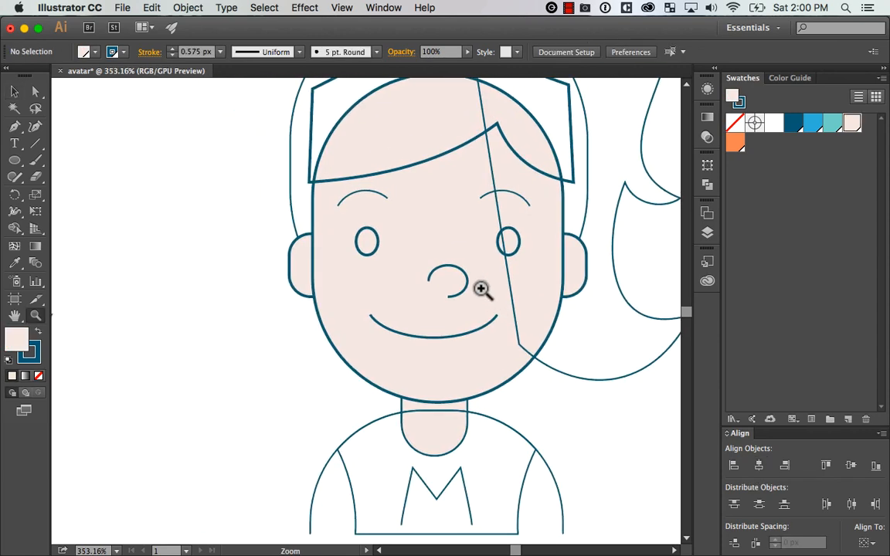
{"action": "key", "text": "v"}
{"action": "left_click", "coordinate": [463, 292]}
{"action": "left_click", "coordinate": [482, 335], "text": "shift"}
{"action": "left_click", "coordinate": [461, 425], "text": "shift"}
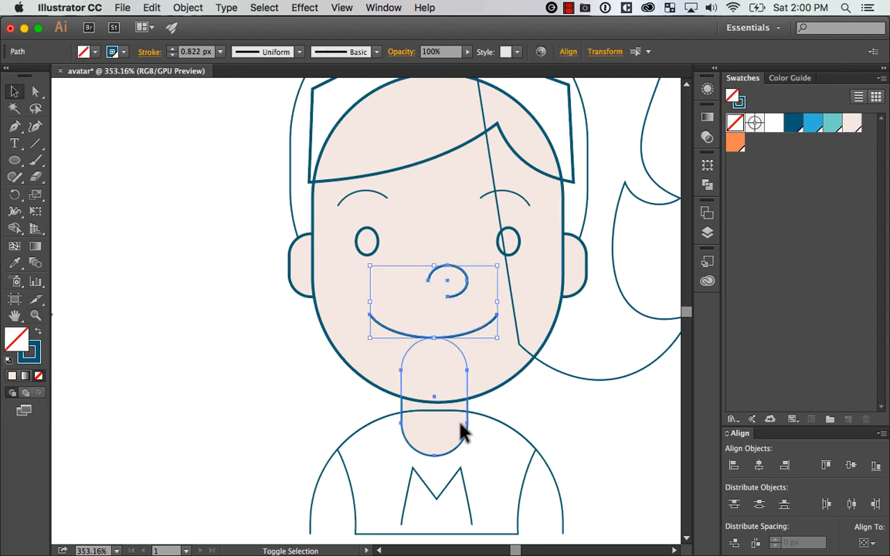
{"action": "key", "text": "space"}
{"action": "left_click_drag", "start_coordinate": [583, 433], "coordinate": [603, 318]}
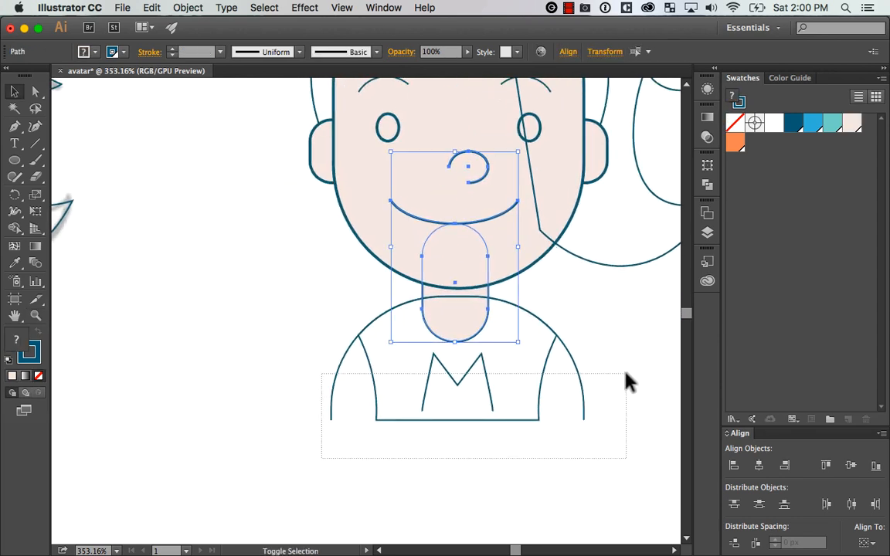
{"action": "left_click_drag", "start_coordinate": [626, 373], "coordinate": [627, 373]}
{"action": "key", "text": "space"}
{"action": "left_click_drag", "start_coordinate": [501, 270], "coordinate": [509, 510]}
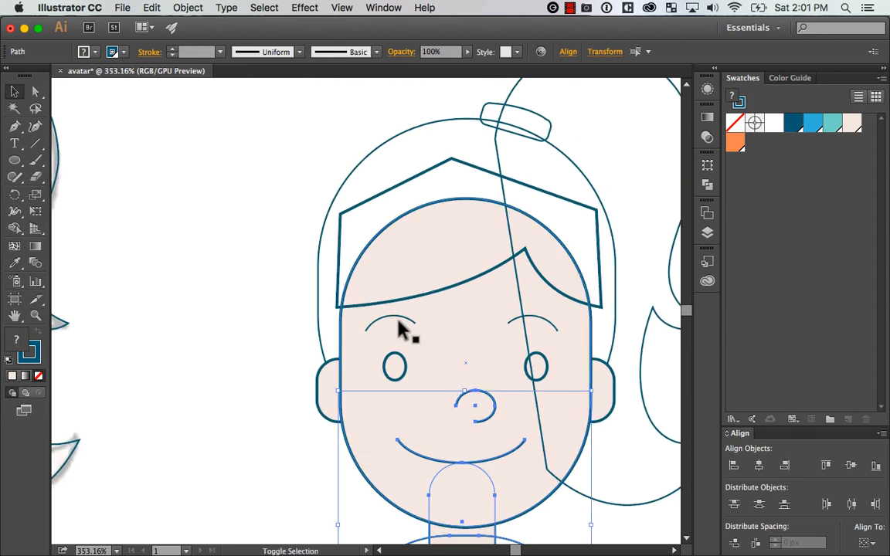
{"action": "left_click", "coordinate": [483, 370], "text": "shift"}
{"action": "left_click", "coordinate": [489, 369]}
{"action": "left_click", "coordinate": [759, 466]}
{"action": "key", "text": "space"}
{"action": "left_click_drag", "start_coordinate": [548, 401], "coordinate": [536, 277]}
{"action": "left_click", "coordinate": [603, 416]}
Nudge the duplicate's nose slightly to the right of the face's centre
{"action": "key", "text": "space"}
{"action": "left_click_drag", "start_coordinate": [569, 319], "coordinate": [563, 398]}
{"action": "left_click", "coordinate": [470, 360]}
{"action": "key", "text": "Right"}
{"action": "key", "text": "Right"}
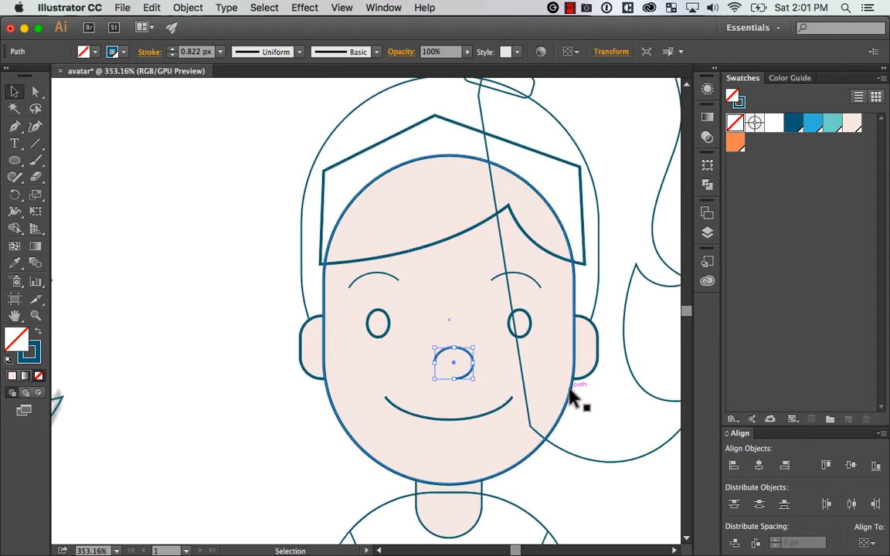
{"action": "key", "text": "super+minus"}
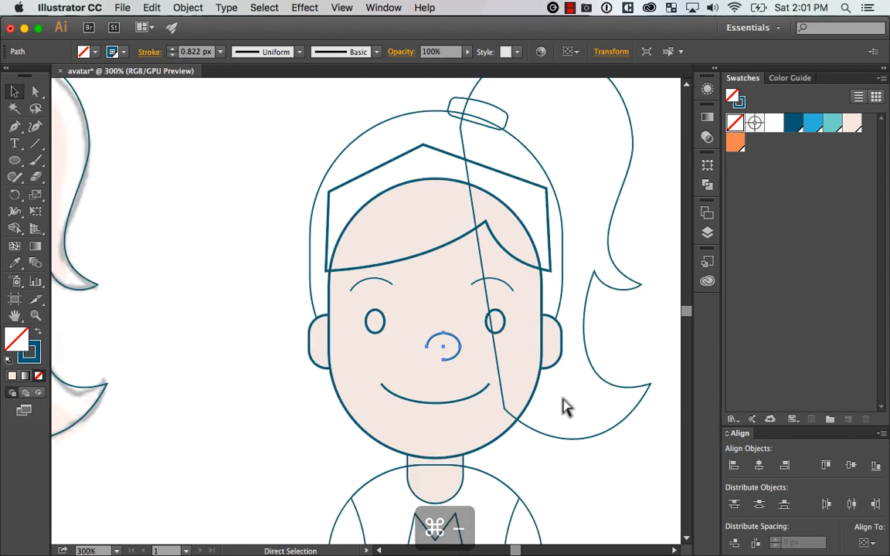
{"action": "key", "text": "super+minus"}
{"action": "key", "text": "v"}
{"action": "left_click", "coordinate": [596, 459]}
Group the duplicate's two eyebrows and centre them horizontally on the face
{"action": "left_click", "coordinate": [375, 293]}
{"action": "left_click", "coordinate": [457, 293], "text": "shift"}
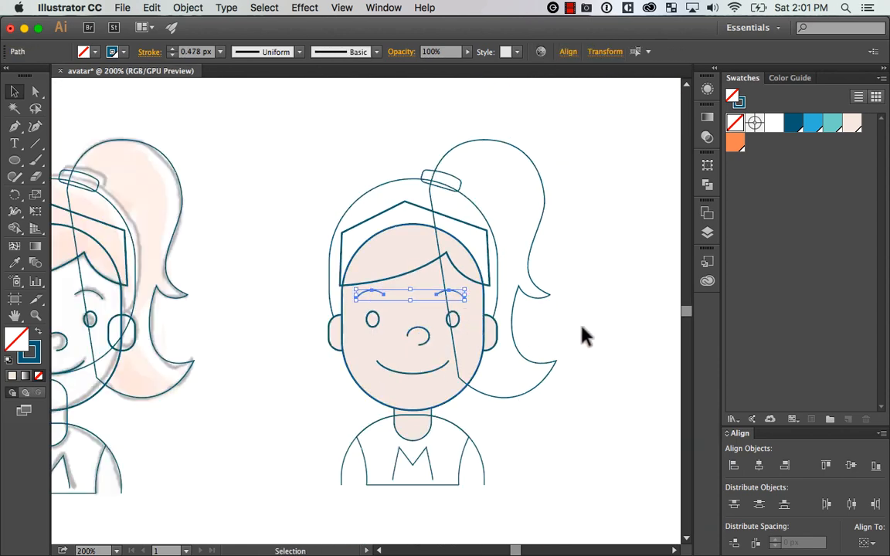
{"action": "key", "text": "super+g"}
{"action": "left_click", "coordinate": [431, 363], "text": "shift"}
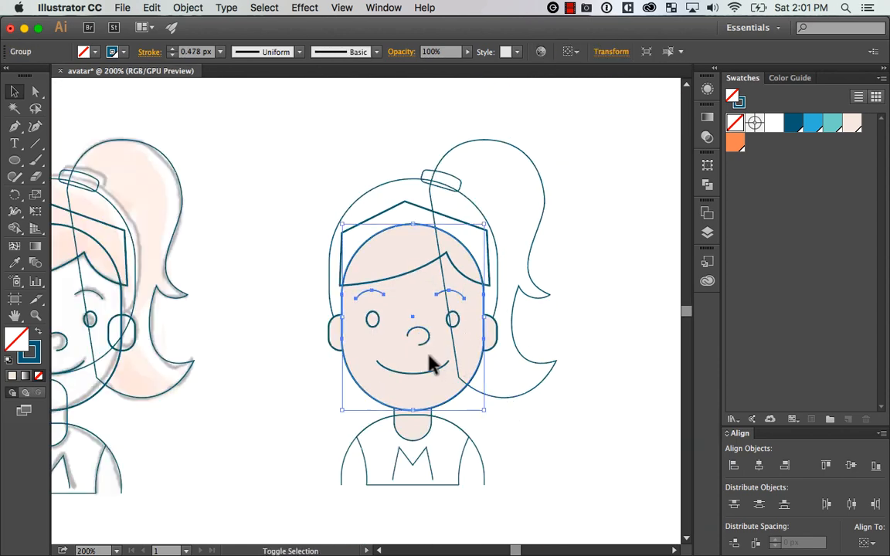
{"action": "left_click", "coordinate": [757, 465]}
{"action": "left_click", "coordinate": [578, 398]}
{"action": "left_click_drag", "start_coordinate": [576, 401], "coordinate": [560, 394]}
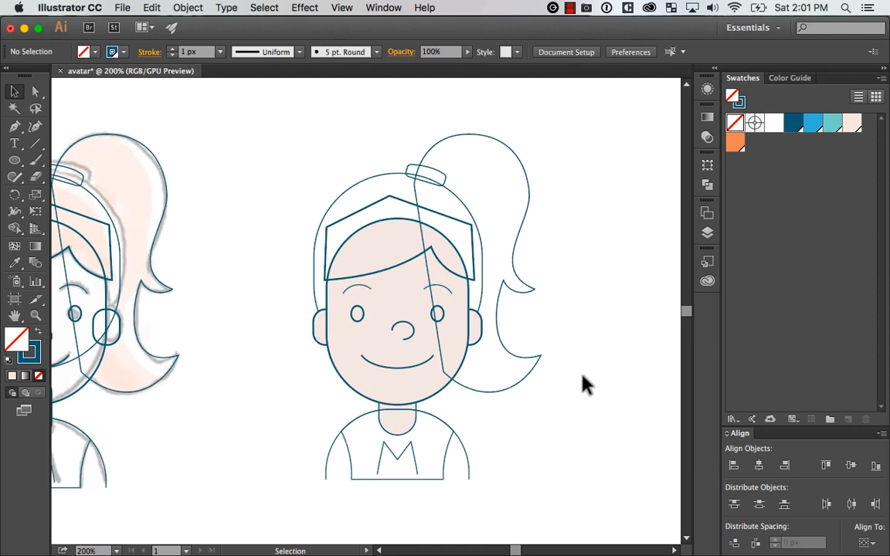
Centre the duplicate's rounded head-hair shape horizontally on the face
{"action": "left_click", "coordinate": [377, 188]}
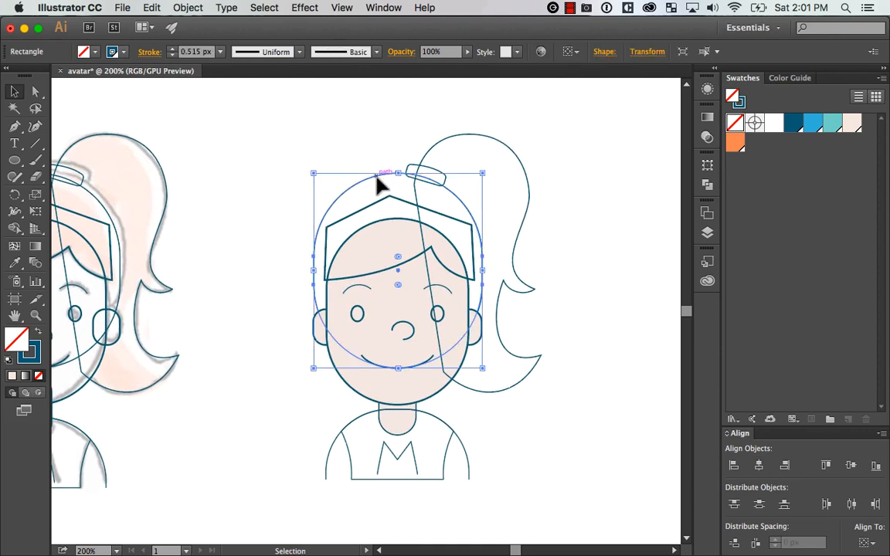
{"action": "left_click", "coordinate": [389, 317], "text": "shift"}
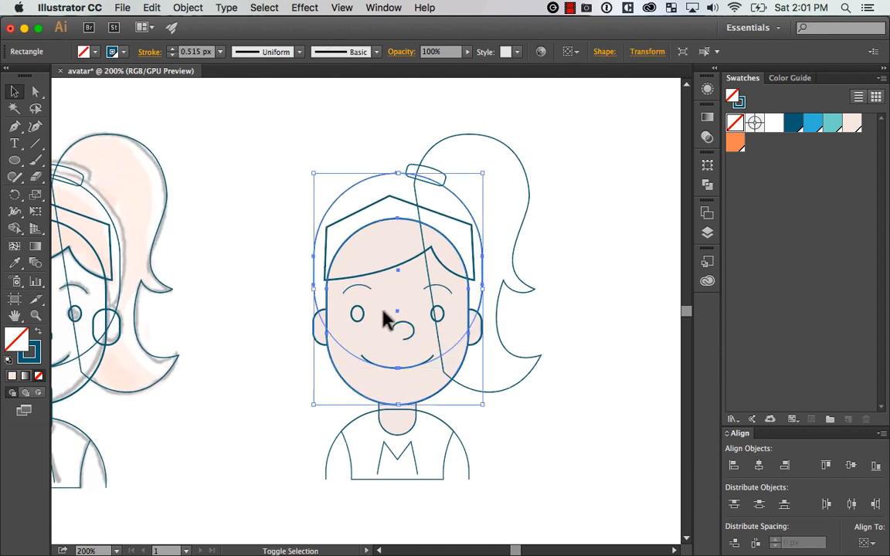
{"action": "left_click", "coordinate": [759, 465]}
{"action": "left_click", "coordinate": [595, 317]}
Fill the duplicate's fringe, rounded head hair and ponytail with the light blue swatch
{"action": "left_click_drag", "start_coordinate": [587, 291], "coordinate": [588, 254]}
{"action": "key", "text": "z"}
{"action": "left_click_drag", "start_coordinate": [306, 480], "coordinate": [592, 107]}
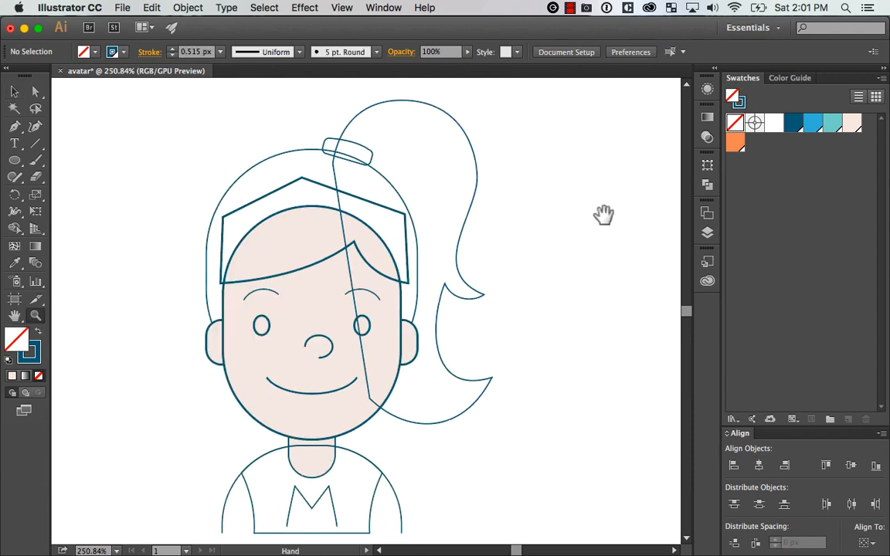
{"action": "left_click_drag", "start_coordinate": [578, 225], "coordinate": [627, 215]}
{"action": "key", "text": "v"}
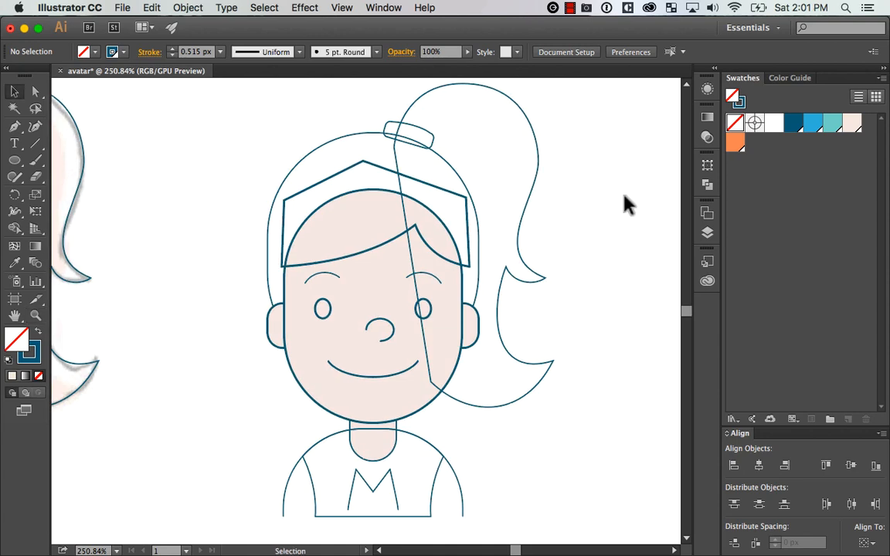
{"action": "key", "text": "f"}
{"action": "left_click_drag", "start_coordinate": [553, 267], "coordinate": [603, 281]}
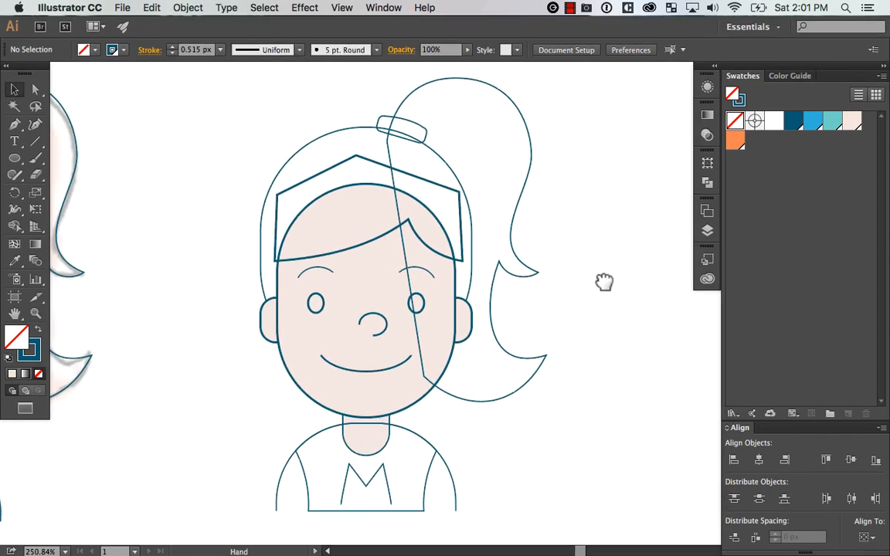
{"action": "left_click", "coordinate": [349, 247]}
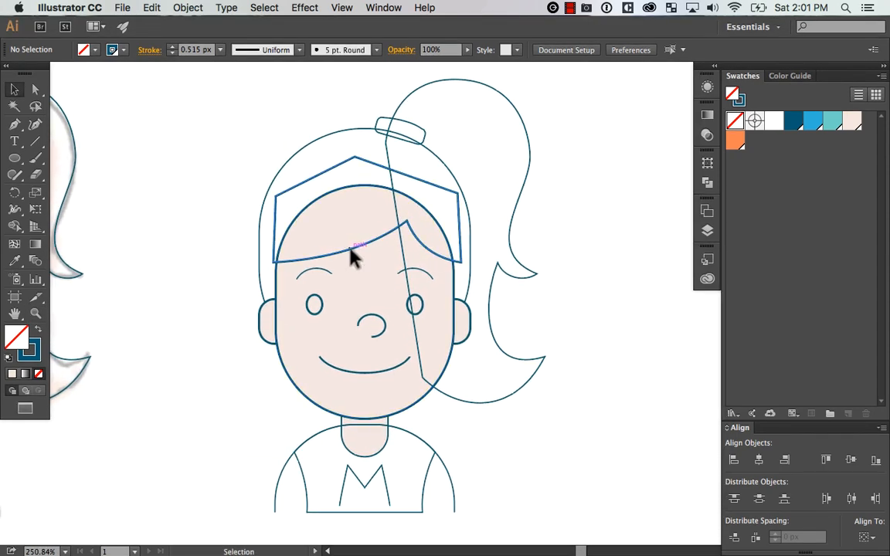
{"action": "key", "text": "super+z"}
{"action": "left_click", "coordinate": [450, 232], "text": "shift"}
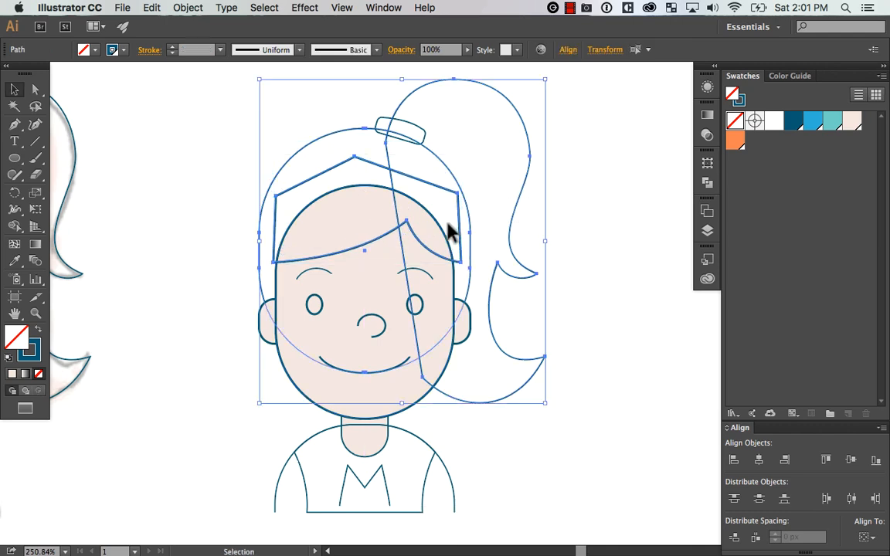
{"action": "left_click", "coordinate": [814, 124]}
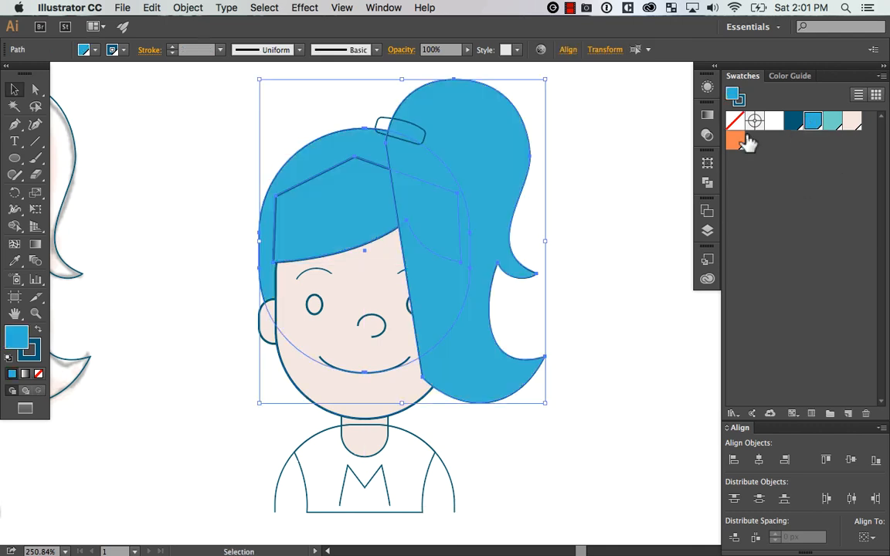
{"action": "left_click", "coordinate": [557, 159]}
Send the duplicate's ponytail behind all the other shapes
{"action": "left_click", "coordinate": [491, 198]}
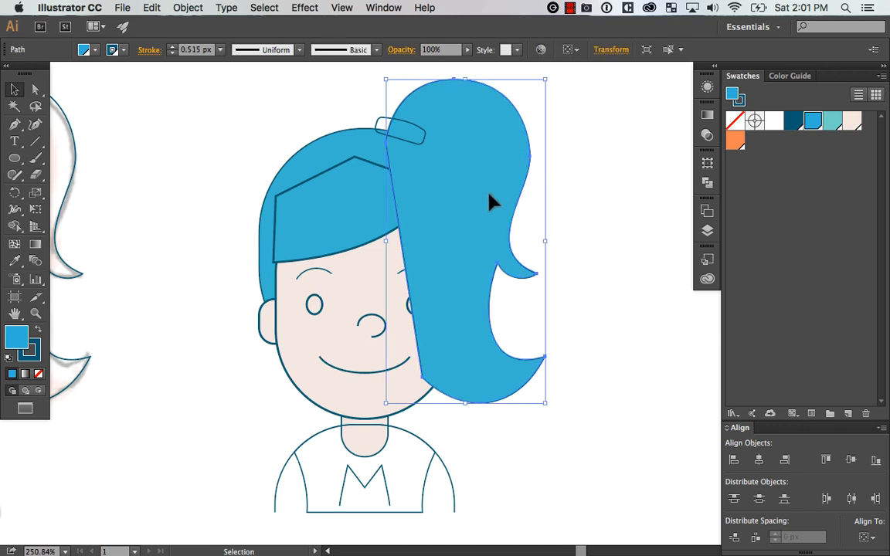
{"action": "key", "text": "super+shift+["}
{"action": "left_click", "coordinate": [550, 179]}
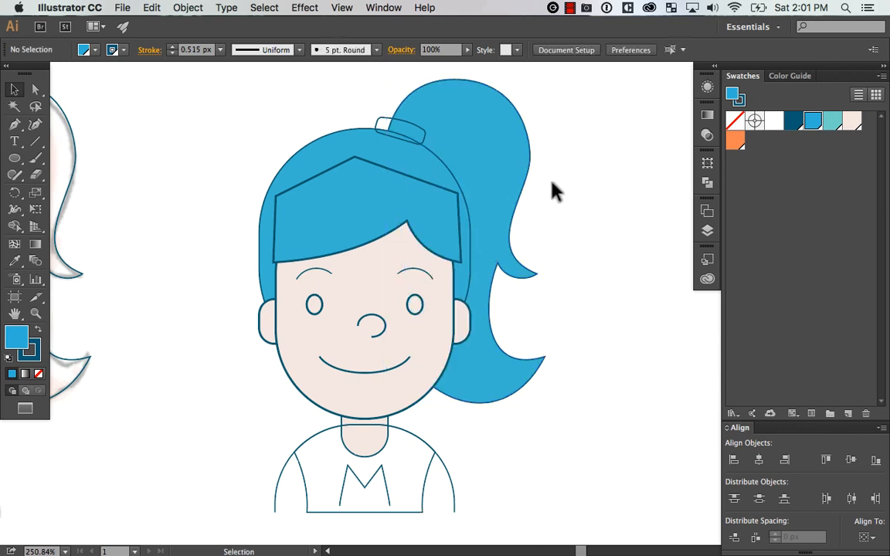
{"action": "left_click_drag", "start_coordinate": [451, 245], "coordinate": [448, 230]}
{"action": "key", "text": "super+z"}
{"action": "left_click_drag", "start_coordinate": [600, 252], "coordinate": [618, 258]}
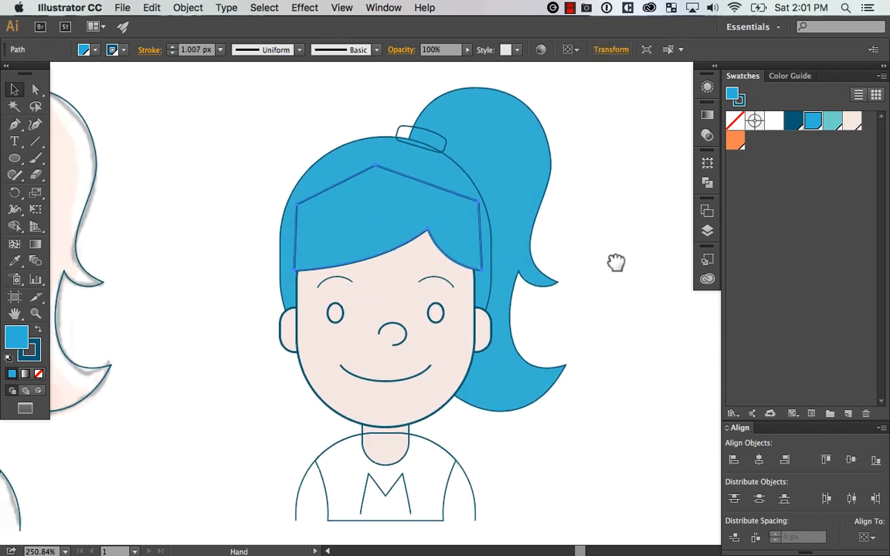
{"action": "key", "text": "v"}
Fill the duplicate's hair tie with white
{"action": "left_click_drag", "start_coordinate": [442, 134], "coordinate": [460, 126]}
{"action": "key", "text": "super+z"}
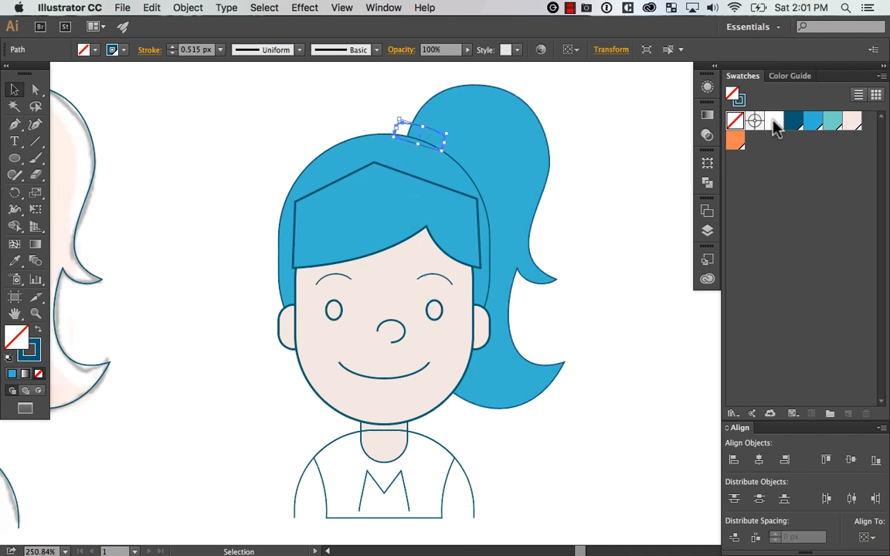
{"action": "left_click", "coordinate": [774, 125]}
Send the hair tie and ponytail together to the back, behind the head hair
{"action": "key", "text": "super+bracketleft"}
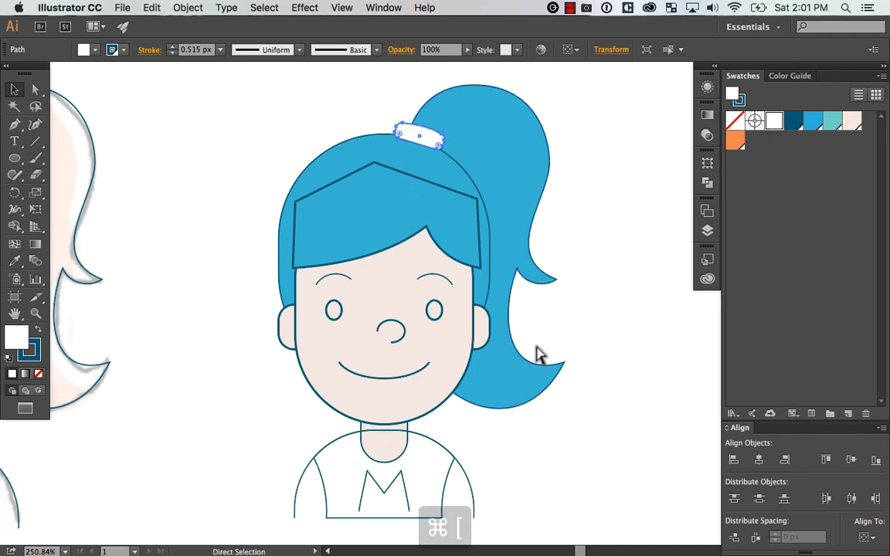
{"action": "left_click_drag", "start_coordinate": [575, 84], "coordinate": [438, 140]}
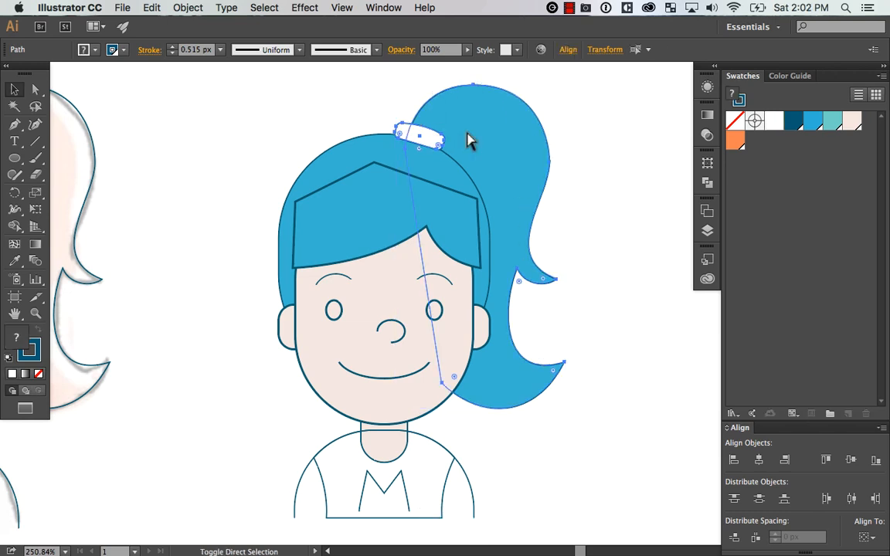
{"action": "key", "text": "super+shift+bracketleft"}
{"action": "left_click", "coordinate": [641, 281]}
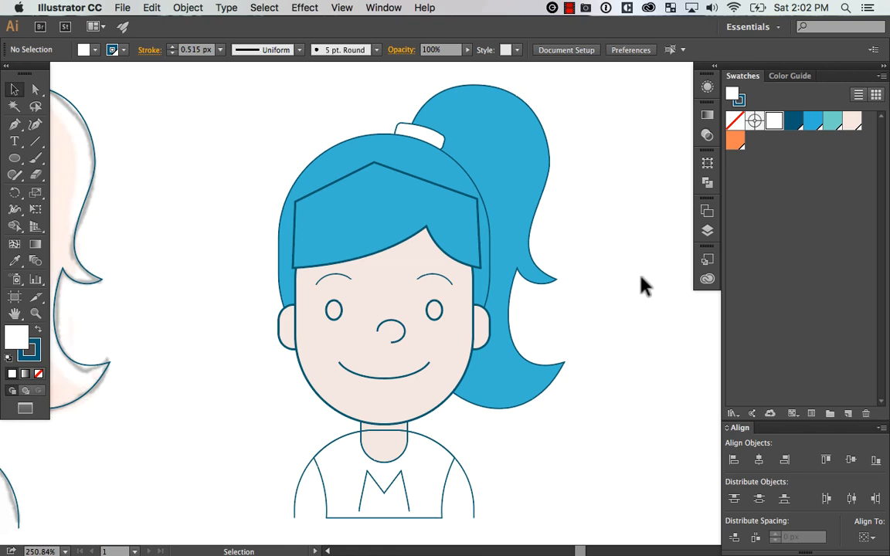
Send the duplicate's shirt, sleeve lines and M to the back of the stack
{"action": "key", "text": "super+minus"}
{"action": "key", "text": "super+minus"}
{"action": "key", "text": "super+equal"}
{"action": "left_click_drag", "start_coordinate": [600, 308], "coordinate": [616, 293]}
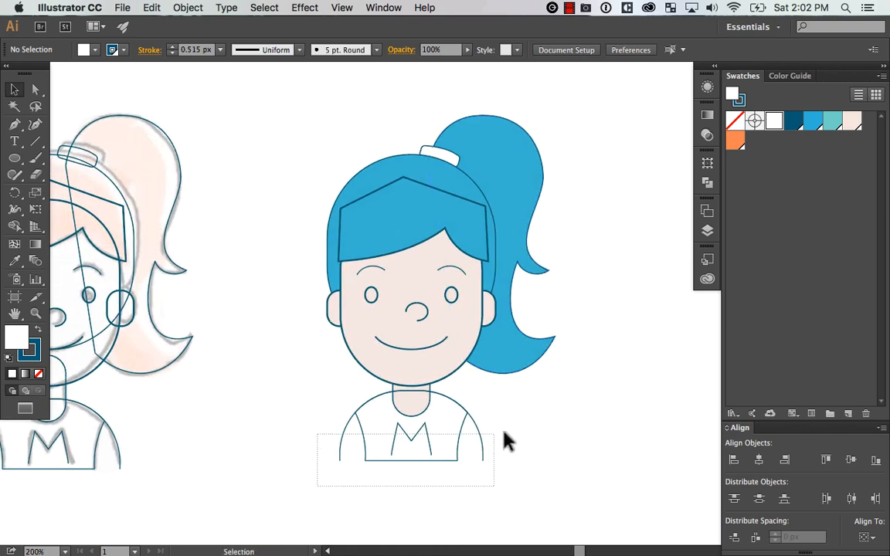
{"action": "left_click_drag", "start_coordinate": [504, 442], "coordinate": [500, 427]}
{"action": "key", "text": "super+shift+bracketleft"}
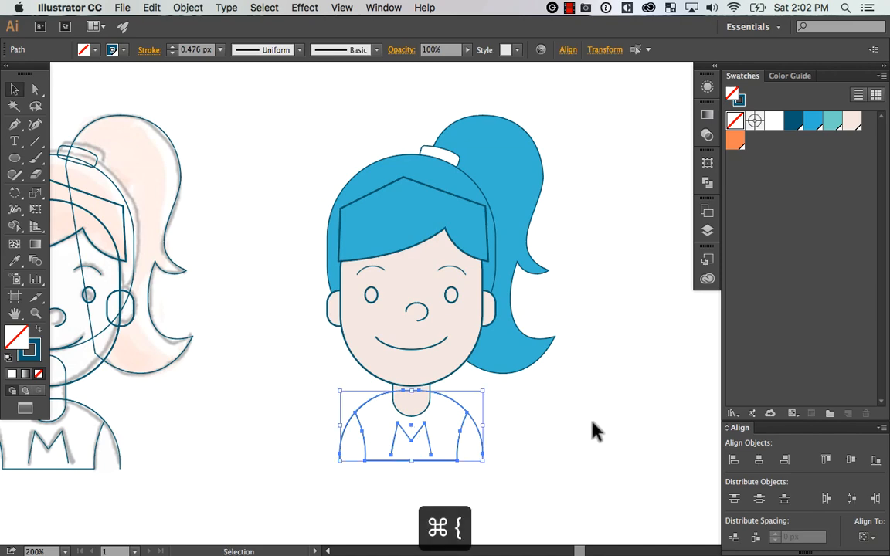
{"action": "left_click", "coordinate": [594, 431]}
Set the stroke weight of all the duplicate's shapes to 4 px
{"action": "mouse_move", "coordinate": [594, 431]}
{"action": "left_mouse_down"}
{"action": "mouse_move", "coordinate": [608, 393]}
{"action": "mouse_move", "coordinate": [587, 423]}
{"action": "left_mouse_up"}
{"action": "left_click_drag", "start_coordinate": [587, 421], "coordinate": [606, 363]}
{"action": "key", "text": "super+a"}
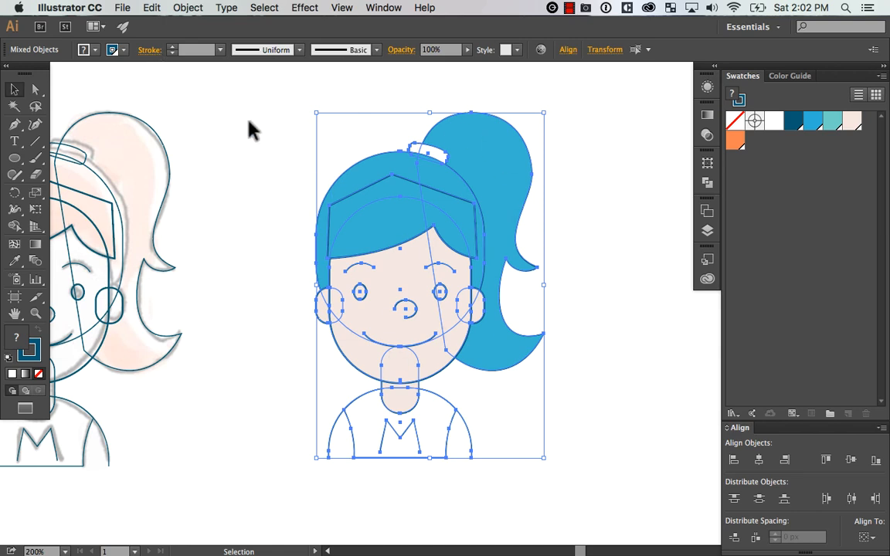
{"action": "type", "text": "4"}
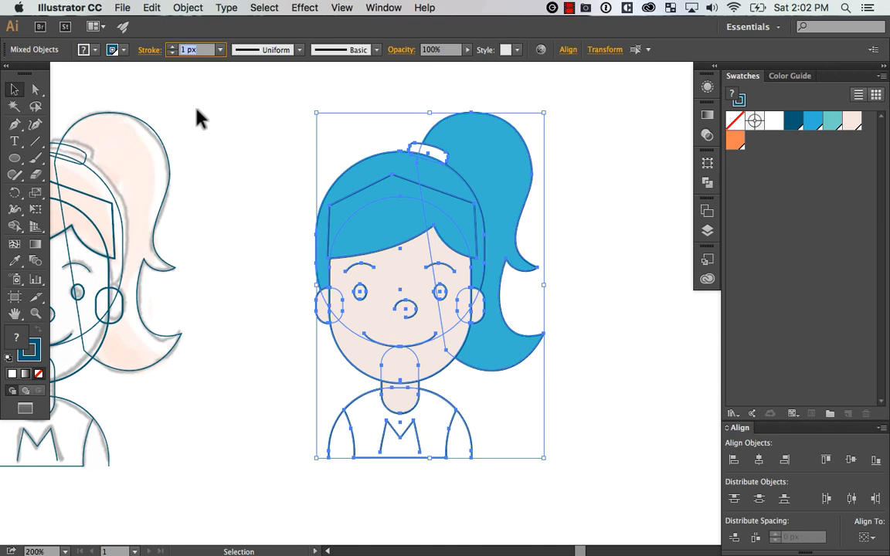
{"action": "key", "text": "Return"}
{"action": "left_click", "coordinate": [610, 324]}
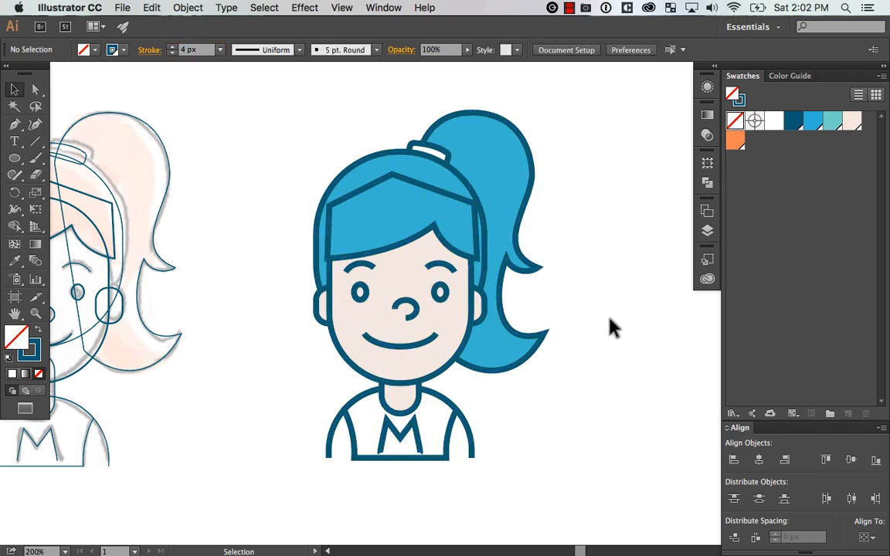
Check the duplicate's stroke weight and the Scale Strokes & Effects option in its transform settings
{"action": "left_click", "coordinate": [450, 293]}
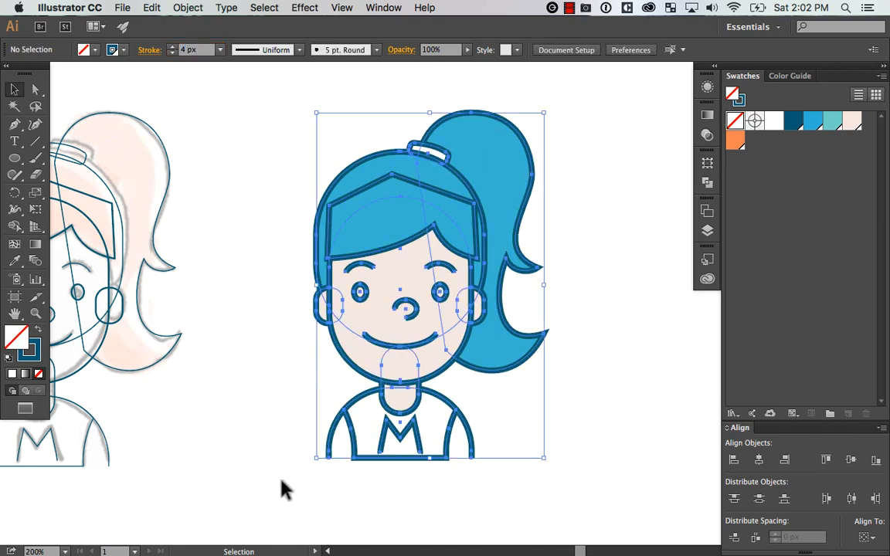
{"action": "left_click", "coordinate": [172, 53]}
{"action": "key", "text": "Up"}
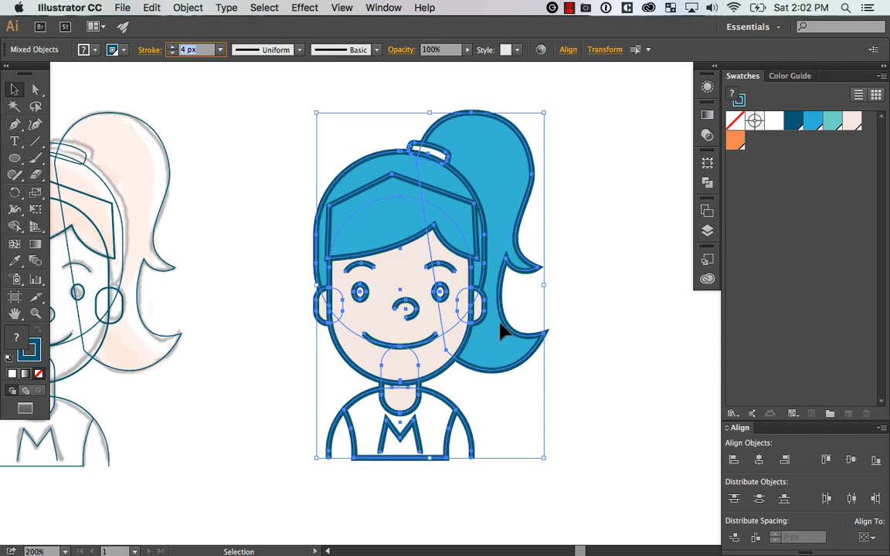
{"action": "left_click", "coordinate": [709, 165]}
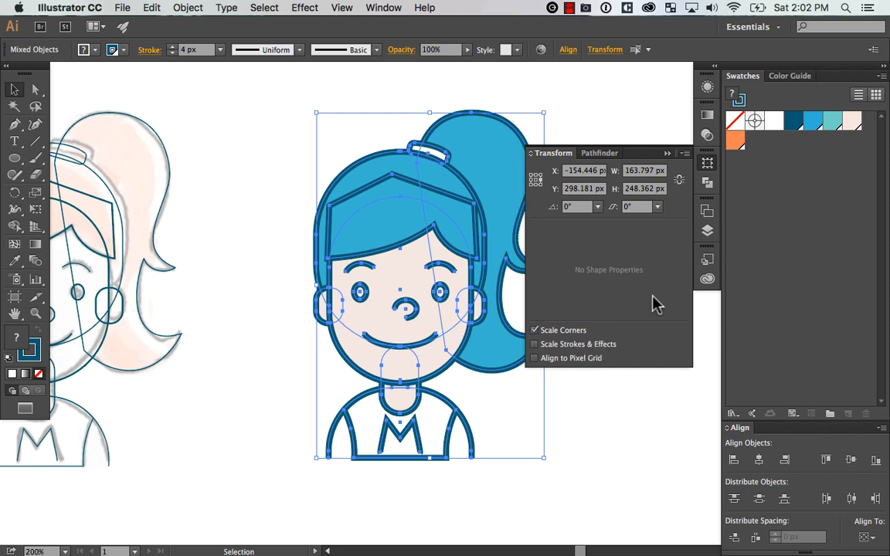
{"action": "left_click", "coordinate": [709, 164]}
Enlarge the whole duplicate proportionally by about a quarter
{"action": "key", "text": "super+minus"}
{"action": "key", "text": "super+minus"}
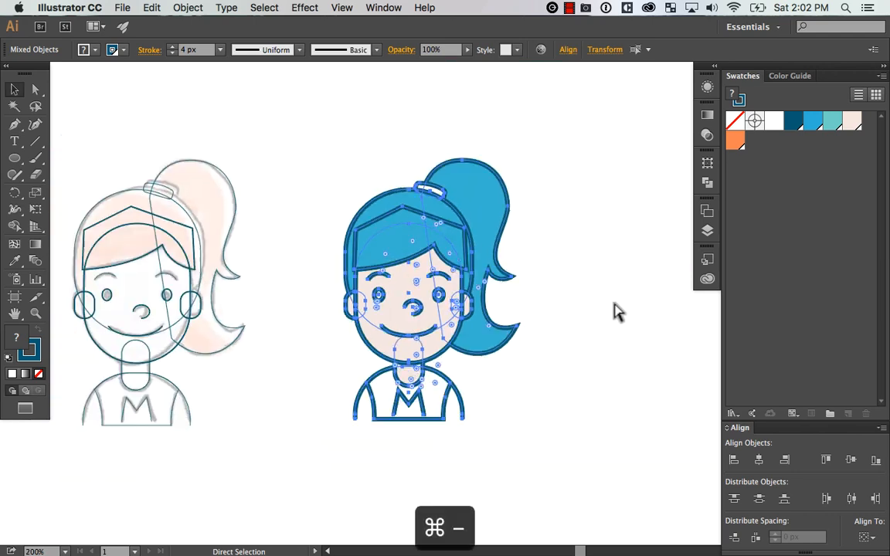
{"action": "left_click_drag", "start_coordinate": [494, 209], "coordinate": [332, 385]}
{"action": "left_click", "coordinate": [584, 237]}
{"action": "key", "text": "z"}
{"action": "left_click_drag", "start_coordinate": [580, 314], "coordinate": [592, 296]}
{"action": "key", "text": "v"}
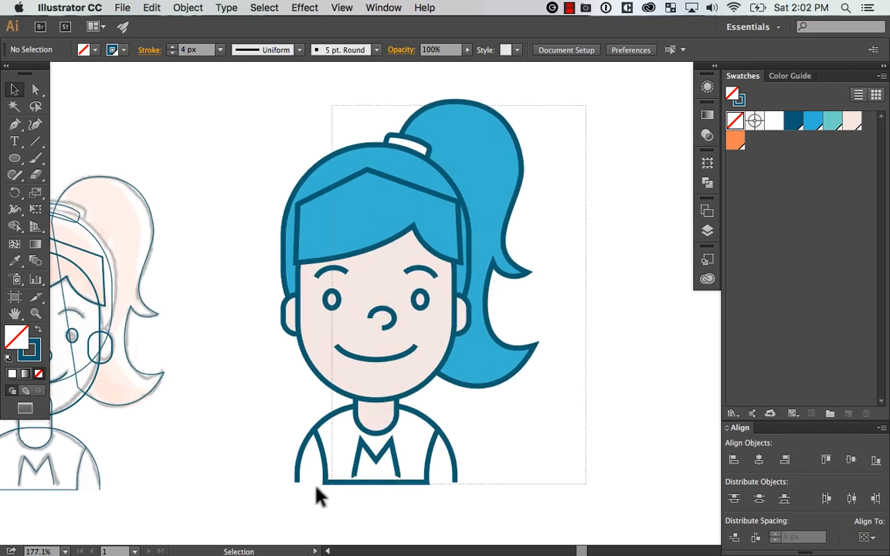
{"action": "left_click_drag", "start_coordinate": [315, 487], "coordinate": [281, 498]}
{"action": "left_click", "coordinate": [608, 302]}
{"action": "left_click_drag", "start_coordinate": [387, 201], "coordinate": [403, 192]}
{"action": "key", "text": "super+z"}
{"action": "left_click", "coordinate": [600, 210]}
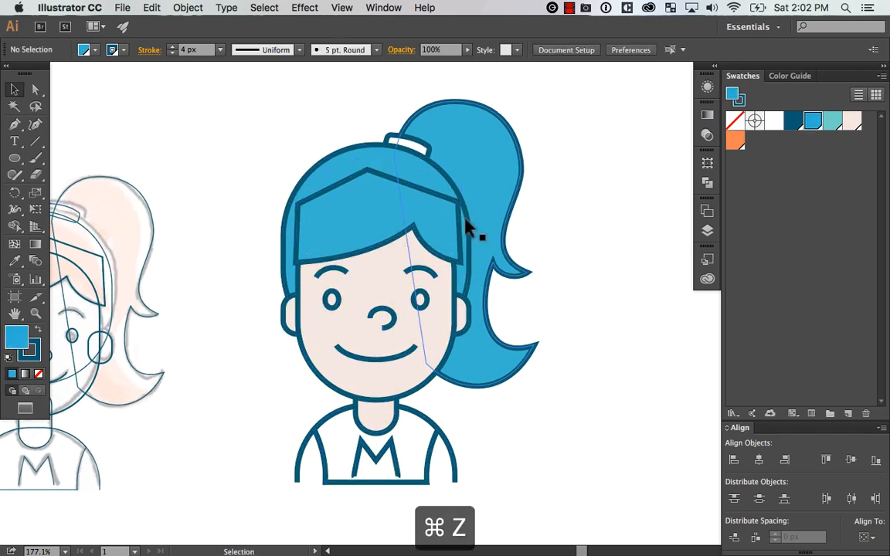
Remove the stroke from the duplicate's fringe, keeping its light blue fill
{"action": "left_click", "coordinate": [447, 209]}
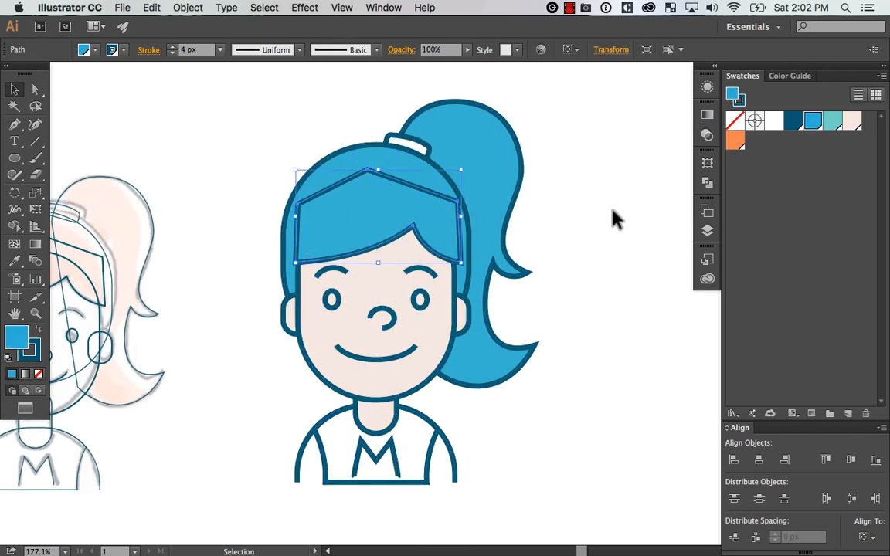
{"action": "key", "text": "super+shift+a"}
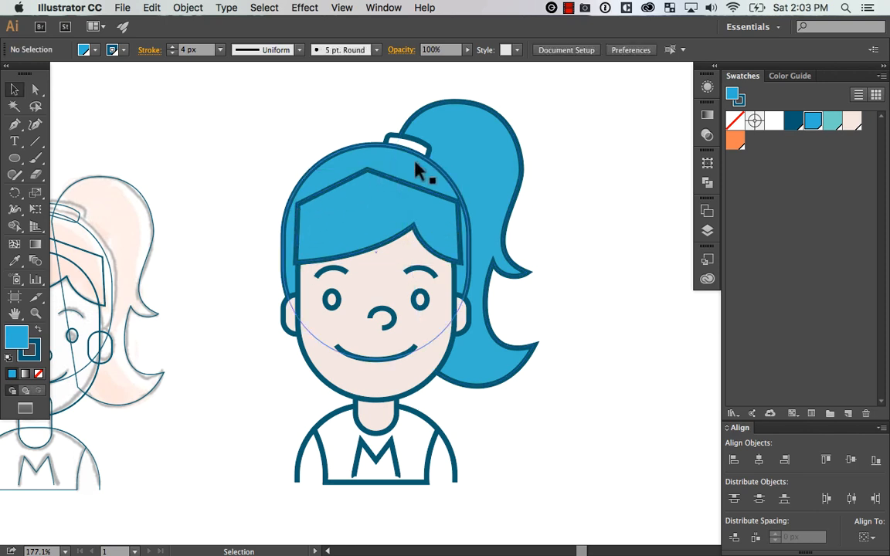
{"action": "key", "text": "super+z"}
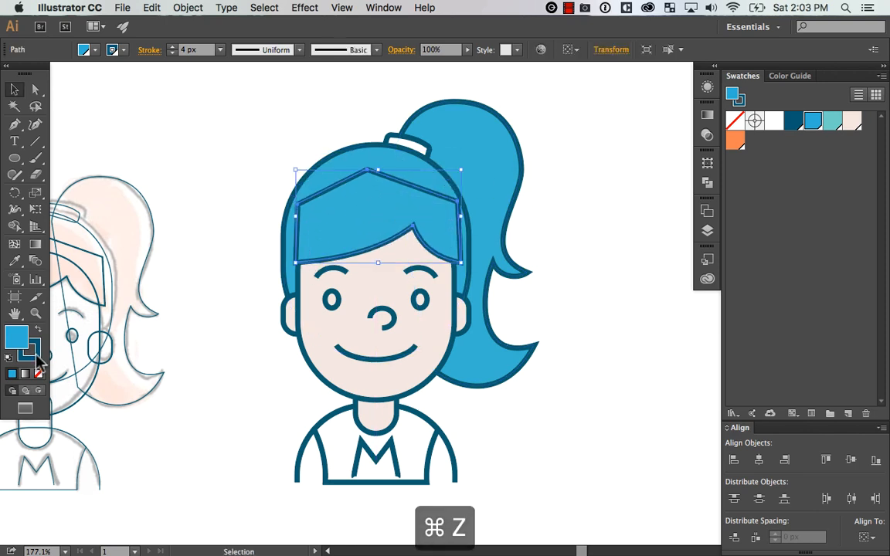
{"action": "left_click", "coordinate": [35, 353]}
{"action": "left_click", "coordinate": [39, 374]}
{"action": "left_click", "coordinate": [608, 228]}
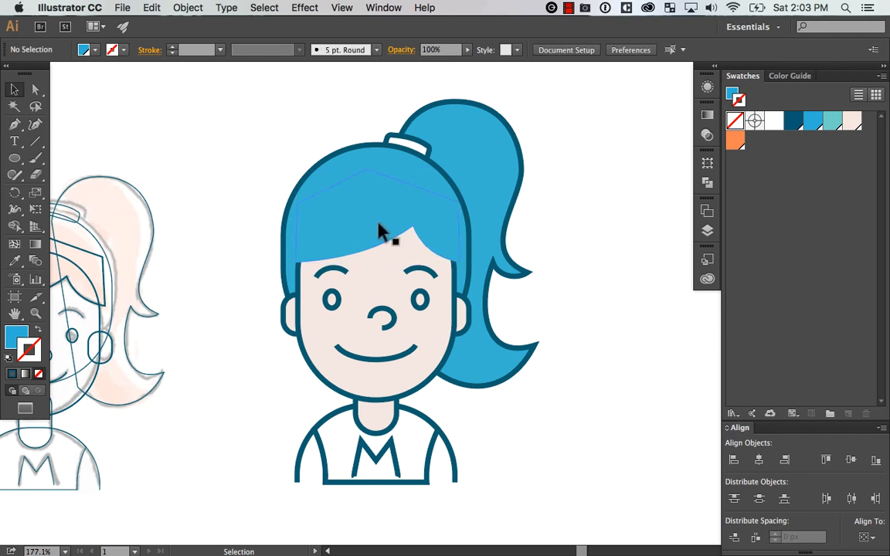
Paste a copy of the fringe in place and give the copy a dark blue stroke with no fill
{"action": "left_click", "coordinate": [294, 255]}
{"action": "key", "text": "a"}
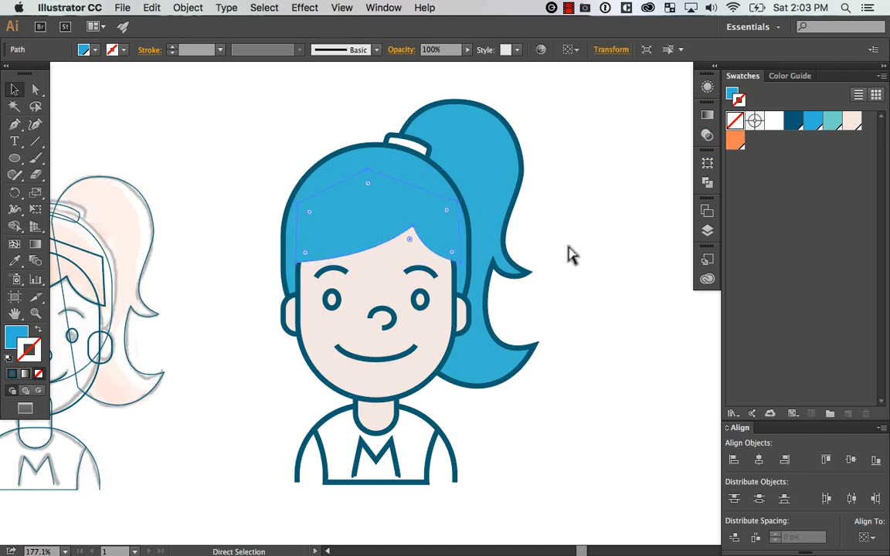
{"action": "key", "text": "super+c"}
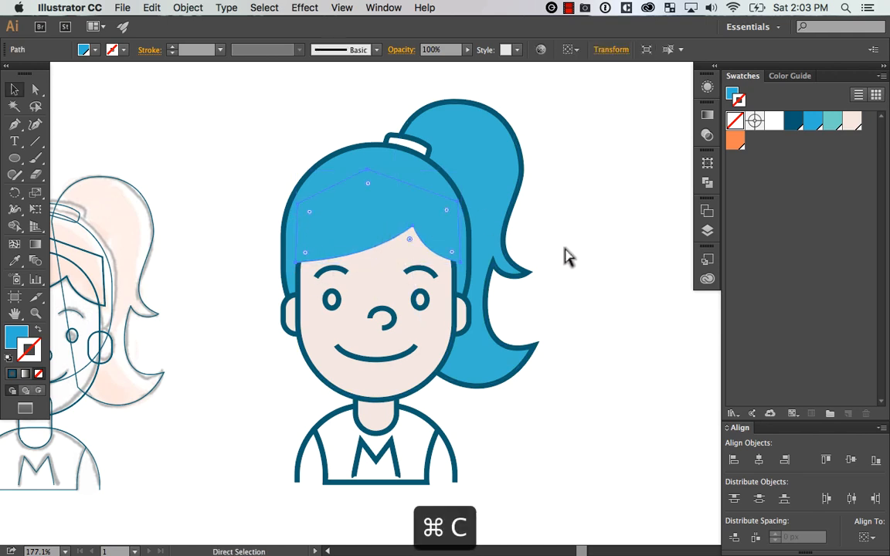
{"action": "key", "text": "shift+super+v"}
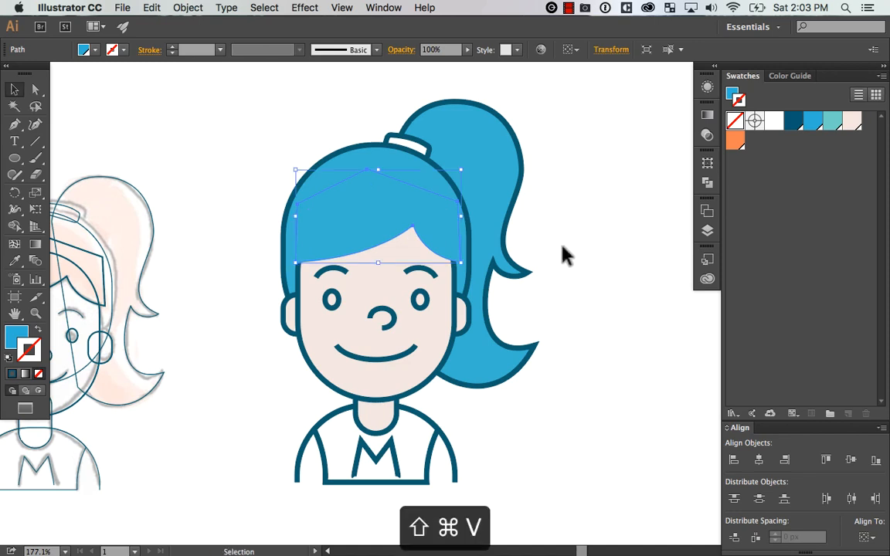
{"action": "left_click", "coordinate": [796, 122]}
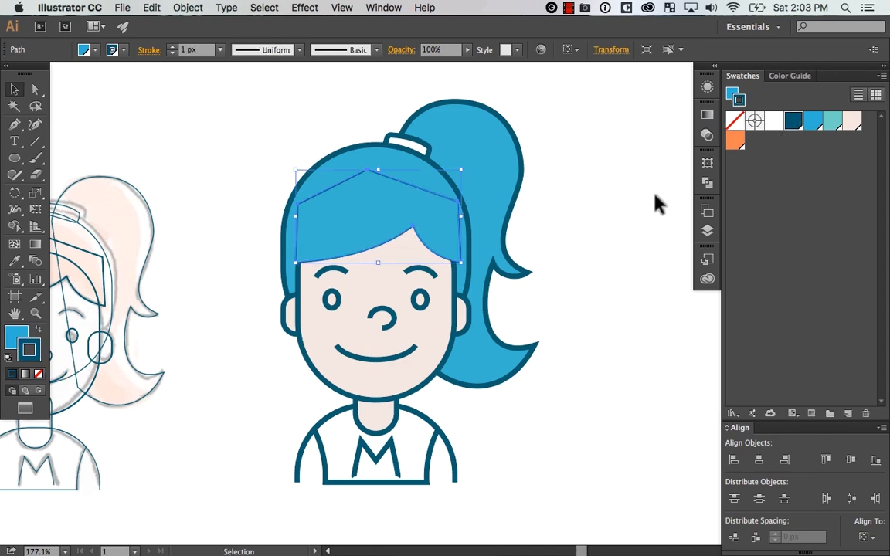
{"action": "left_click", "coordinate": [38, 374]}
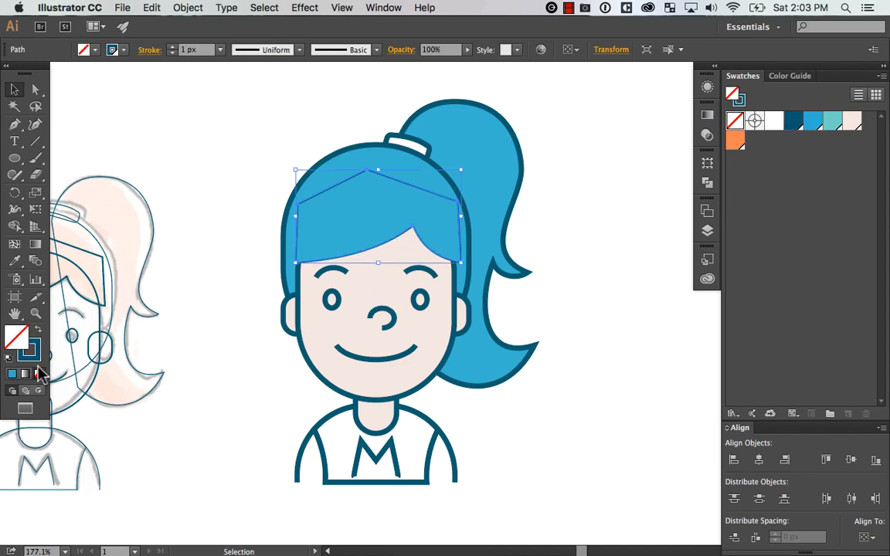
Set the fringe copy's dark blue outline to a 4 px stroke weight
{"action": "left_click", "coordinate": [35, 347]}
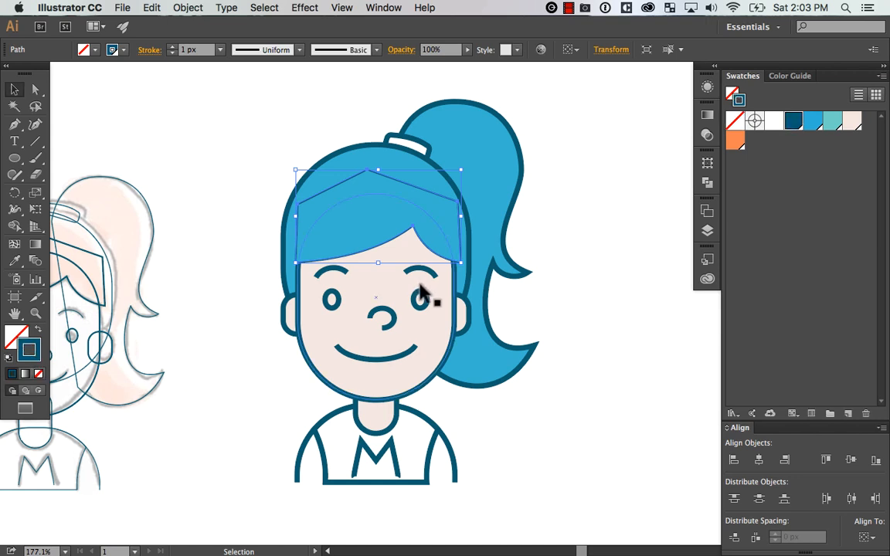
{"action": "key", "text": "Up"}
{"action": "key", "text": "Up"}
{"action": "key", "text": "Up"}
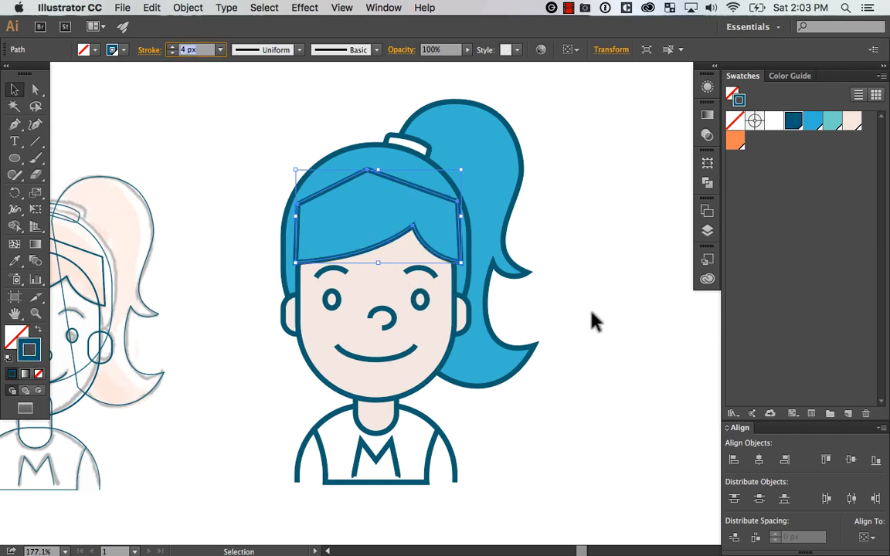
{"action": "left_click", "coordinate": [587, 277]}
Try moving the fringe's filled shape away from its outline copy, and undo each move
{"action": "left_click_drag", "start_coordinate": [431, 220], "coordinate": [241, 169]}
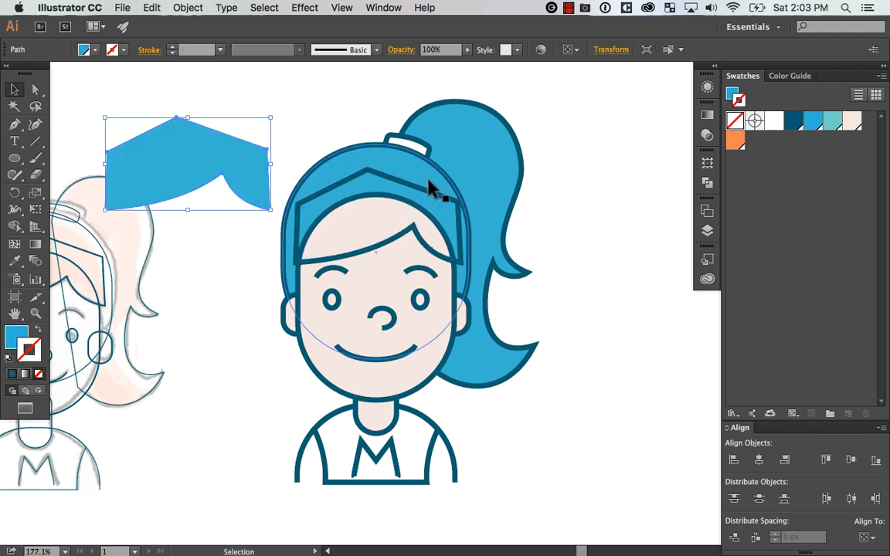
{"action": "key", "text": "super+z"}
{"action": "key", "text": "super+z"}
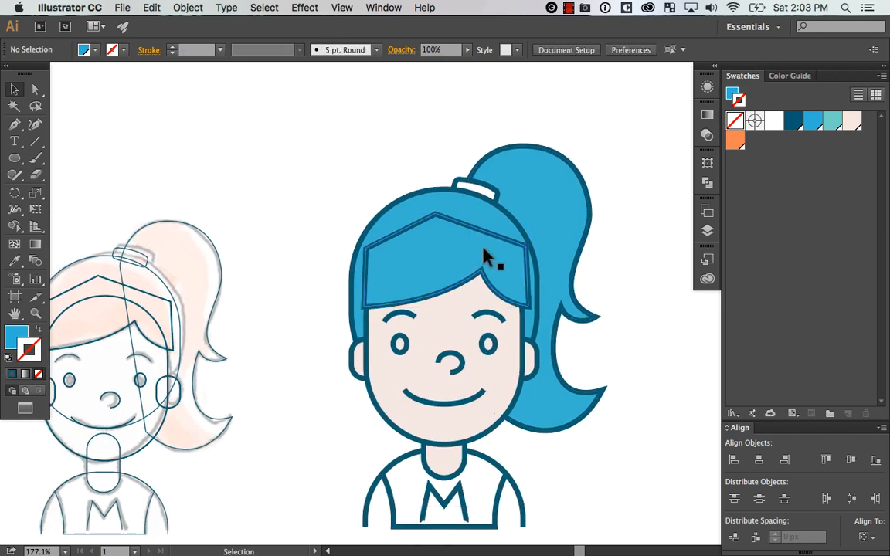
{"action": "left_click_drag", "start_coordinate": [484, 249], "coordinate": [319, 231]}
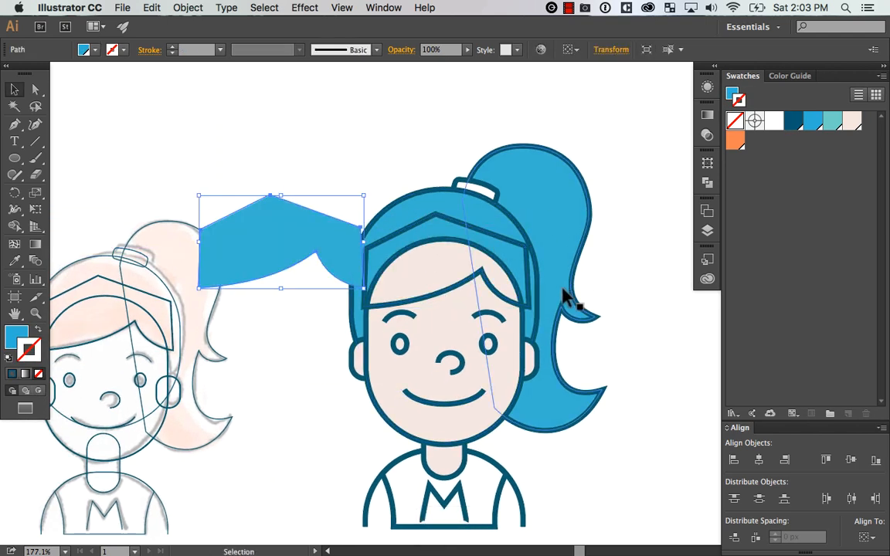
{"action": "key", "text": "super+z"}
{"action": "key", "text": "super+z"}
{"action": "mouse_move", "coordinate": [470, 235]}
{"action": "left_mouse_down"}
{"action": "mouse_move", "coordinate": [475, 218]}
{"action": "mouse_move", "coordinate": [472, 225]}
{"action": "left_mouse_up"}
{"action": "key", "text": "super+z"}
Isolate the fringe's outline copy and delete its peak and both upper side anchor points, keeping only the lower hairline curve
{"action": "double_click", "coordinate": [474, 233]}
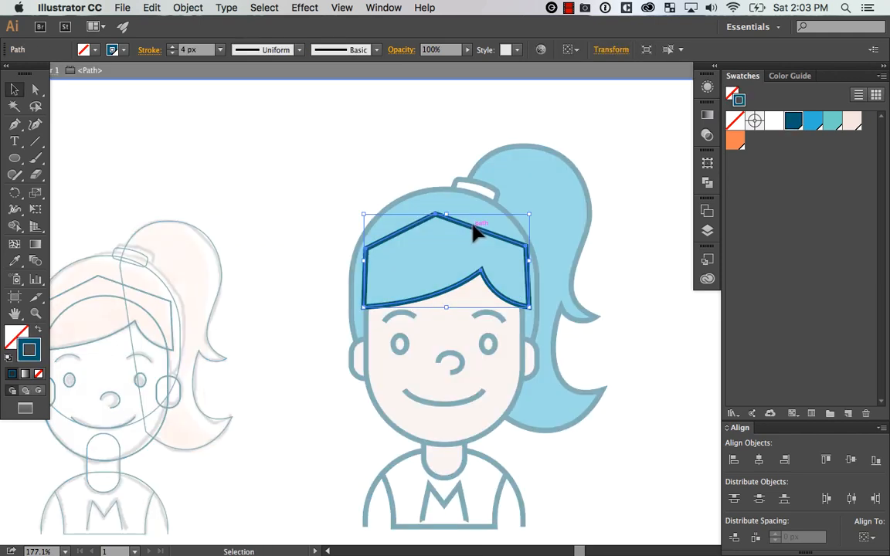
{"action": "key", "text": "a"}
{"action": "left_click", "coordinate": [436, 215]}
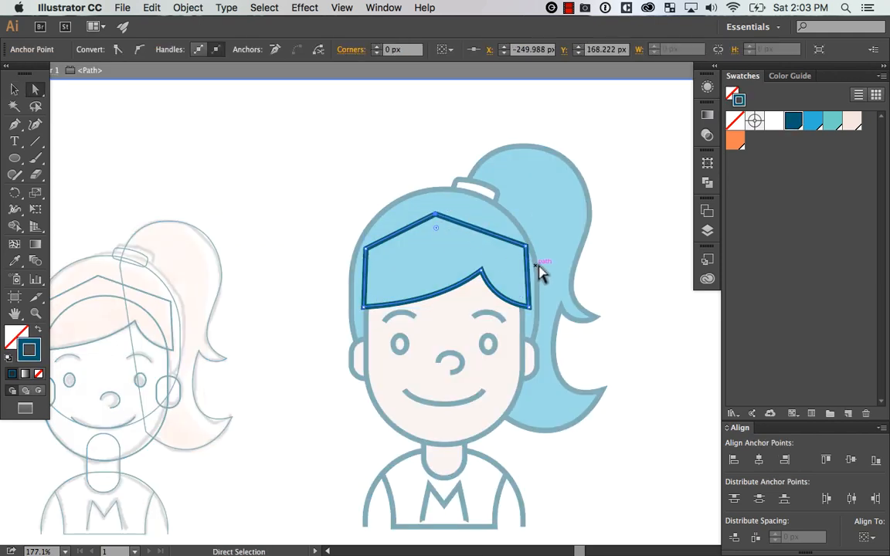
{"action": "key", "text": "Delete"}
{"action": "left_click", "coordinate": [528, 247]}
{"action": "key", "text": "Delete"}
{"action": "left_click", "coordinate": [366, 248]}
{"action": "key", "text": "Delete"}
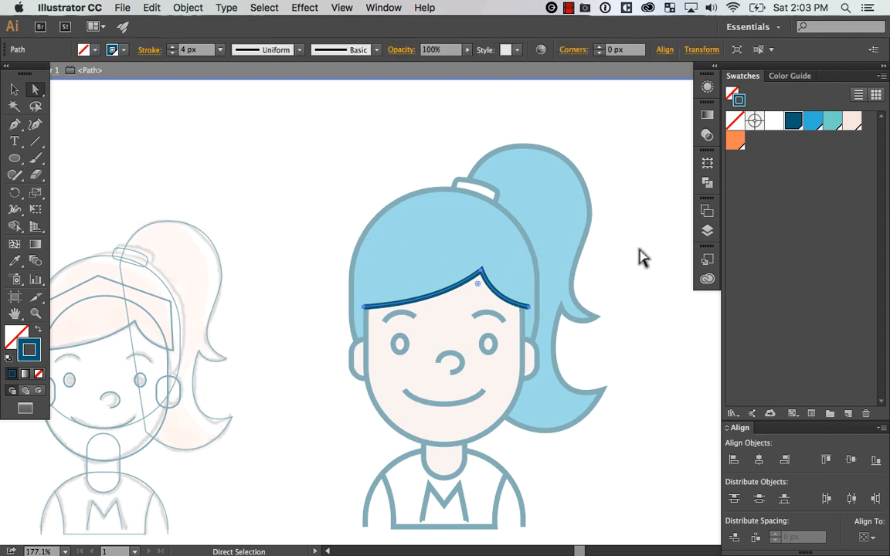
{"action": "key", "text": "v"}
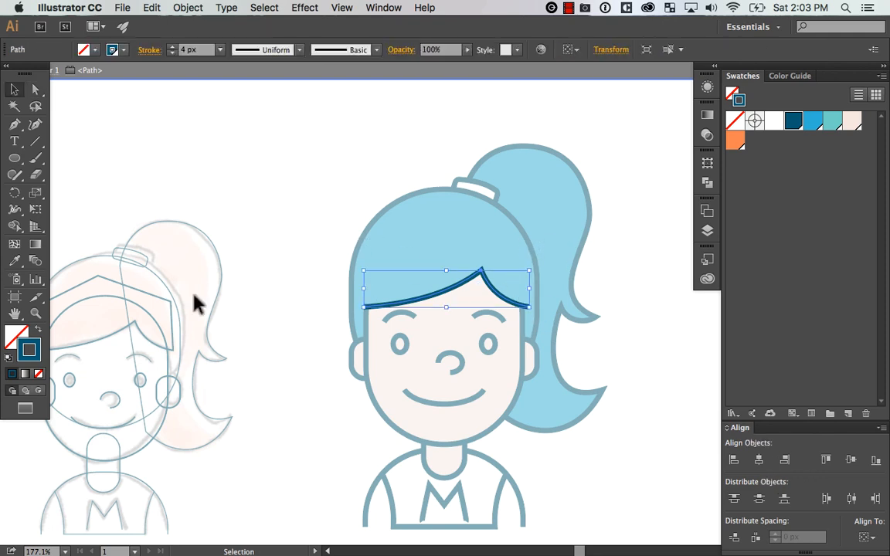
Try filling the open hairline path with light blue, and undo the fill
{"action": "left_click", "coordinate": [24, 334]}
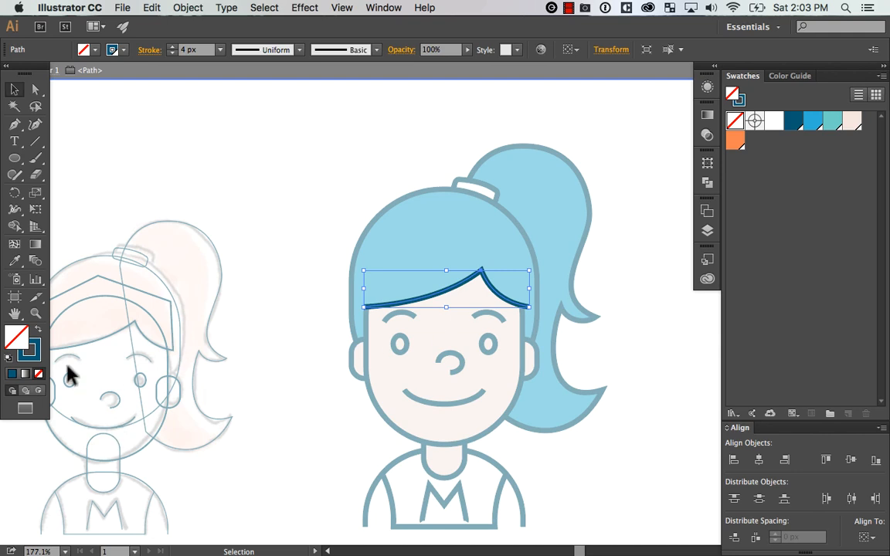
{"action": "left_click", "coordinate": [812, 120]}
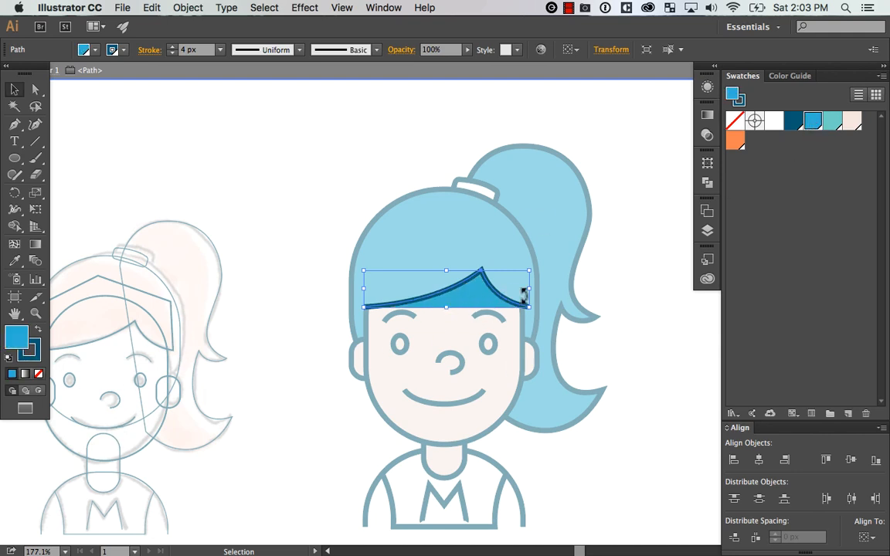
{"action": "key", "text": "super+z"}
Exit isolation and group the fringe's light blue fill shape with the hairline stroke
{"action": "double_click", "coordinate": [321, 421]}
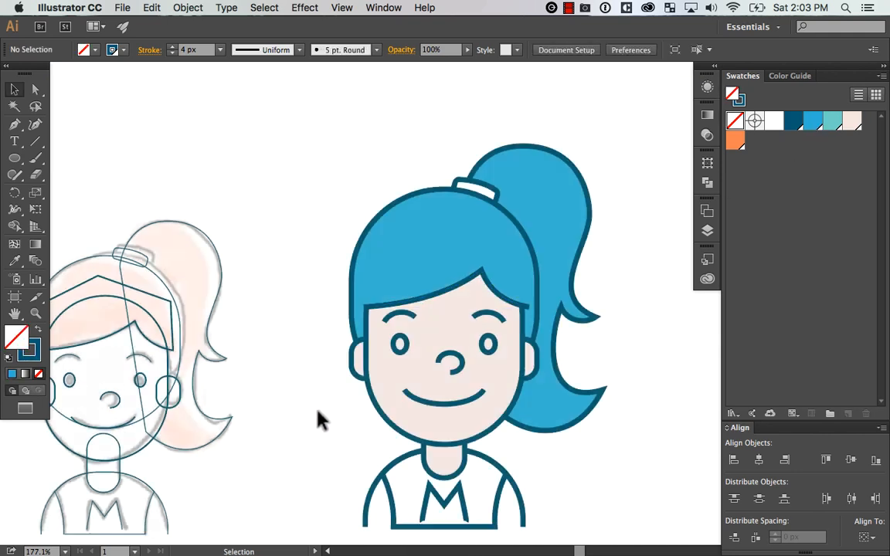
{"action": "left_click_drag", "start_coordinate": [616, 338], "coordinate": [556, 302]}
{"action": "left_click_drag", "start_coordinate": [427, 366], "coordinate": [427, 407]}
{"action": "key", "text": "super+z"}
{"action": "left_click", "coordinate": [379, 246]}
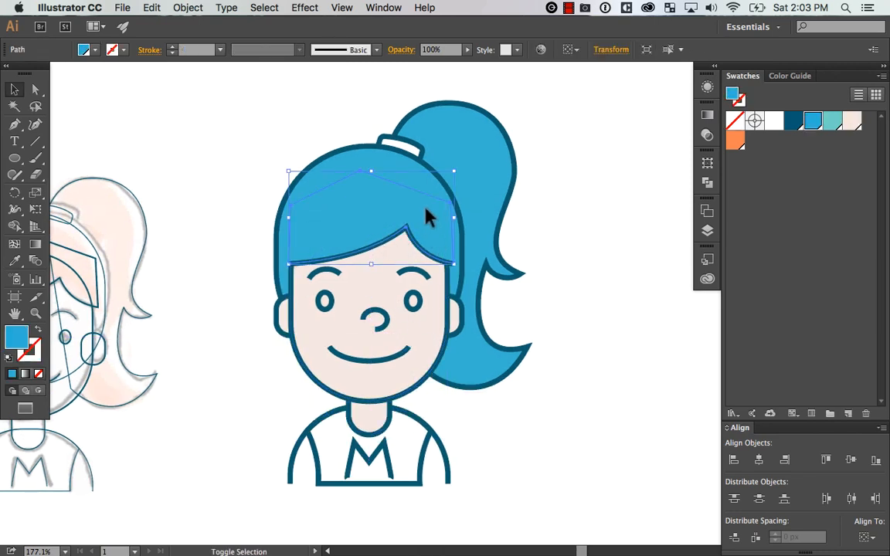
{"action": "left_click", "coordinate": [233, 266]}
{"action": "left_click", "coordinate": [375, 245]}
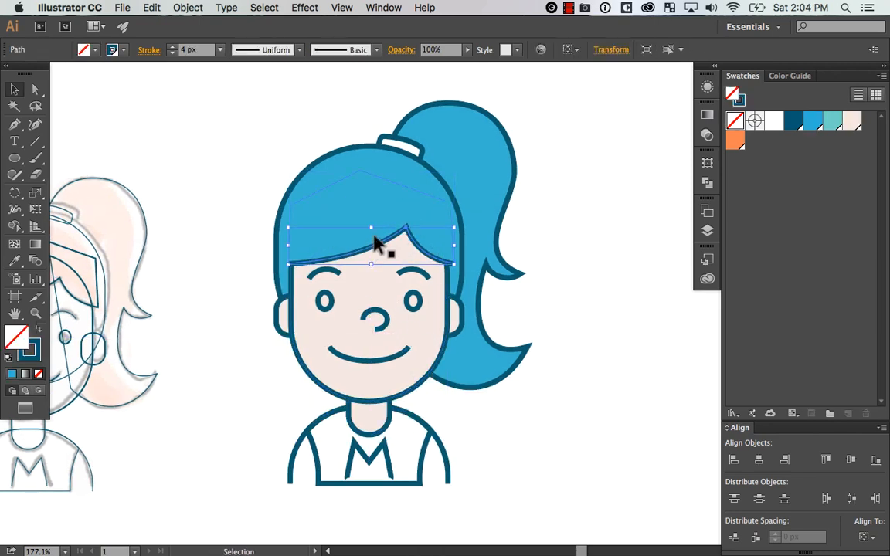
{"action": "left_click", "coordinate": [373, 206], "text": "shift"}
{"action": "key", "text": "super+g"}
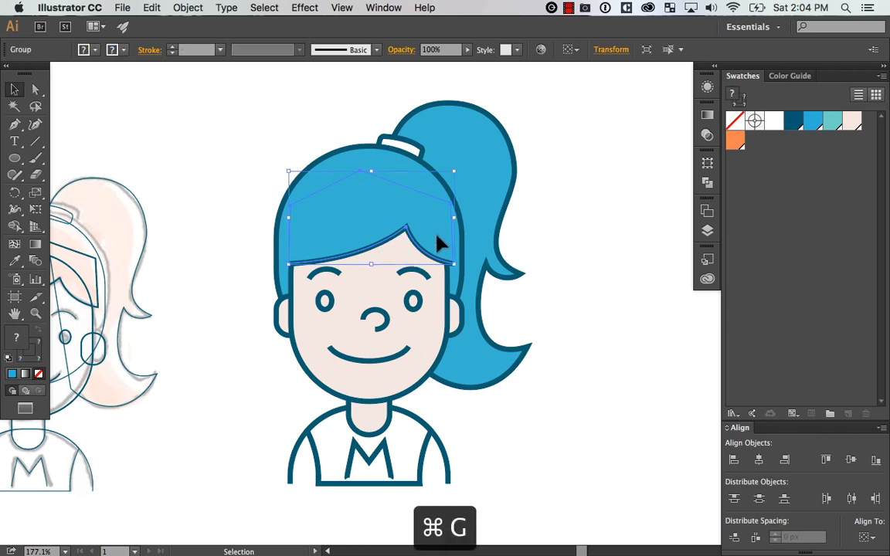
Try moving the grouped fringe and the face shape, and undo the moves
{"action": "left_click_drag", "start_coordinate": [437, 237], "coordinate": [437, 254]}
{"action": "key", "text": "super+z"}
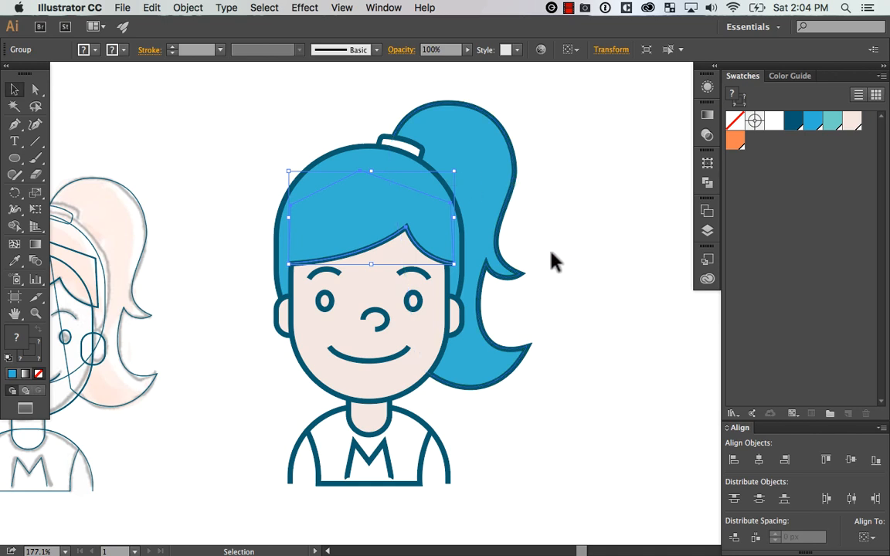
{"action": "left_click_drag", "start_coordinate": [434, 318], "coordinate": [435, 339]}
{"action": "key", "text": "super+z"}
{"action": "key", "text": "super+z"}
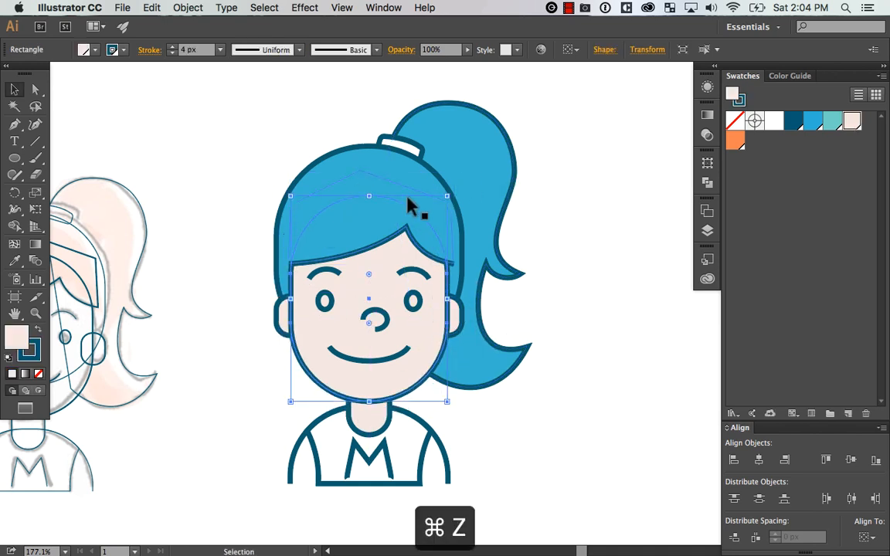
Try lowering the fringe group on the forehead and raising its peak anchor point, and undo both changes
{"action": "left_click_drag", "start_coordinate": [423, 232], "coordinate": [433, 263]}
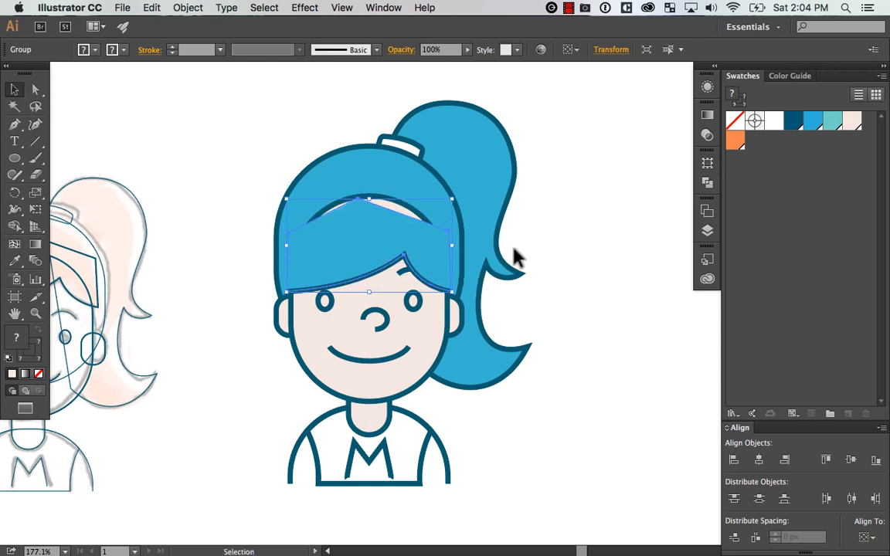
{"action": "key", "text": "a"}
{"action": "left_click_drag", "start_coordinate": [358, 199], "coordinate": [355, 179]}
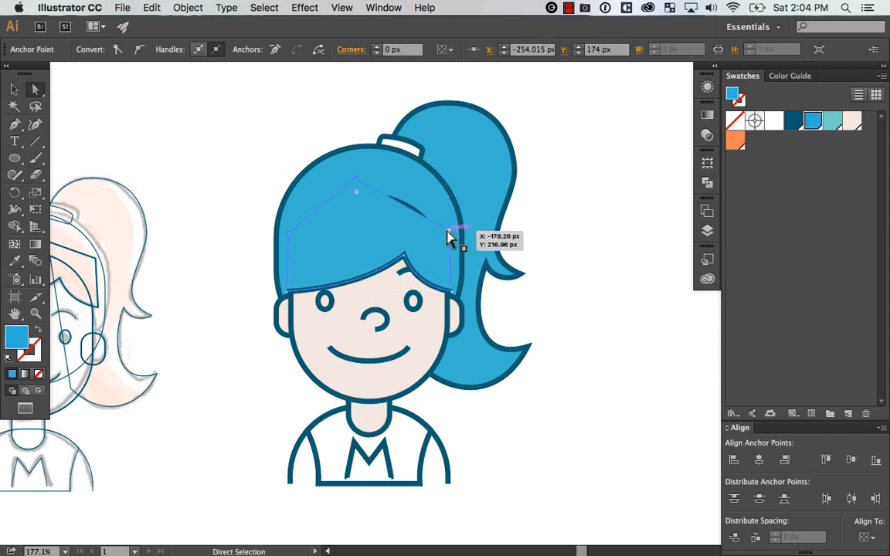
{"action": "left_click", "coordinate": [607, 357]}
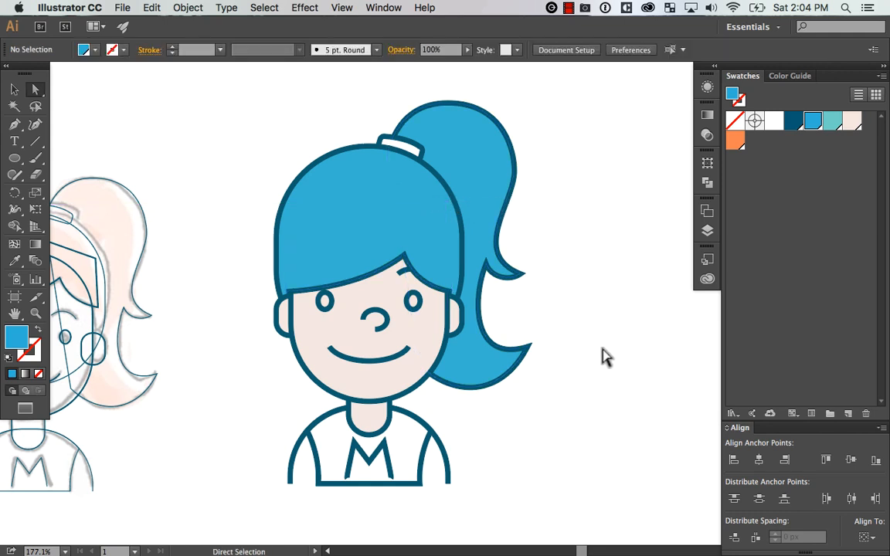
{"action": "key", "text": "super+z"}
{"action": "key", "text": "super+z"}
{"action": "key", "text": "super+z"}
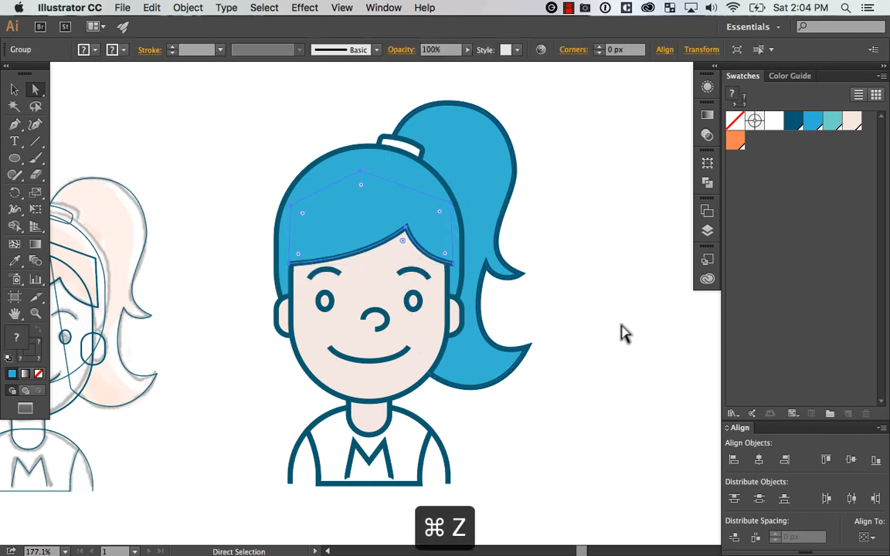
{"action": "left_click", "coordinate": [621, 325]}
{"action": "left_click_drag", "start_coordinate": [606, 328], "coordinate": [628, 315]}
{"action": "key", "text": "super+shift+z"}
{"action": "left_click", "coordinate": [616, 318]}
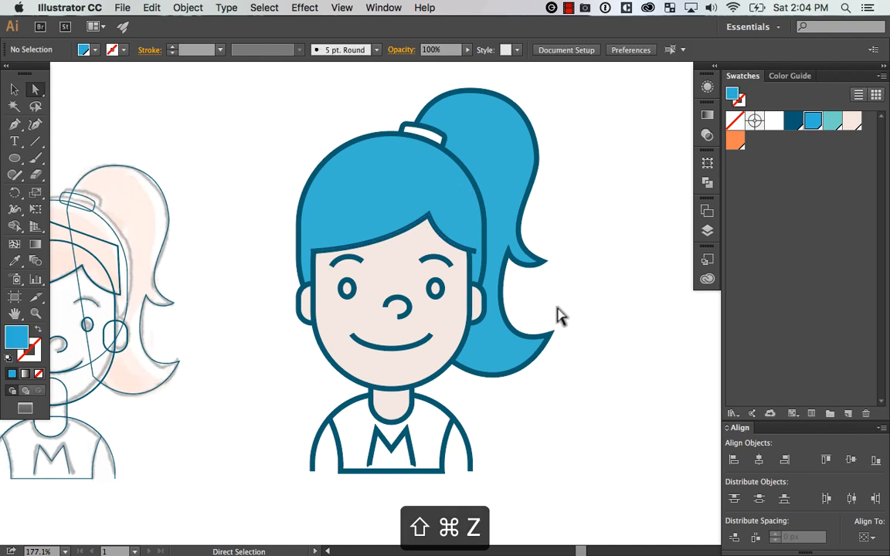
{"action": "left_click_drag", "start_coordinate": [444, 345], "coordinate": [464, 361]}
{"action": "key", "text": "super+z"}
{"action": "left_click", "coordinate": [619, 333]}
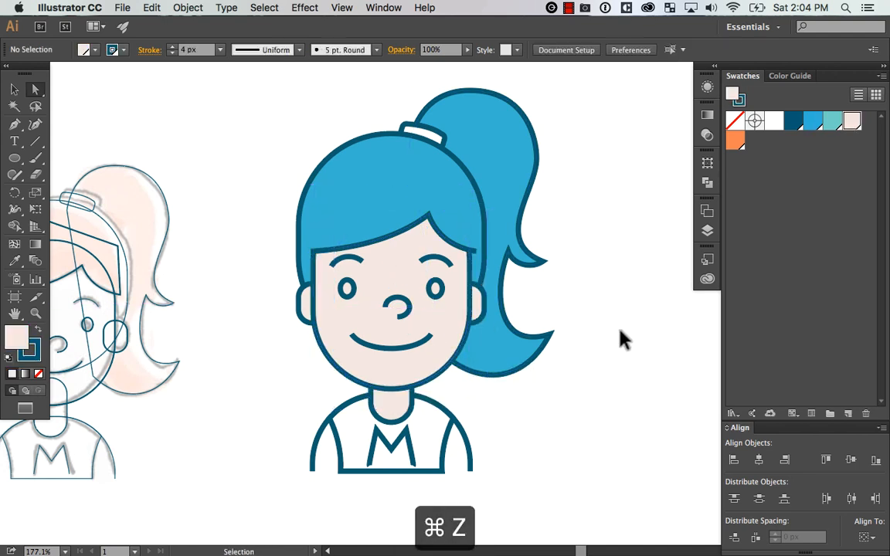
Try moving the fringe's fill alone and the whole fringe group up the head, undoing each move
{"action": "left_click", "coordinate": [443, 231]}
{"action": "key", "text": "v"}
{"action": "left_click_drag", "start_coordinate": [453, 223], "coordinate": [467, 189]}
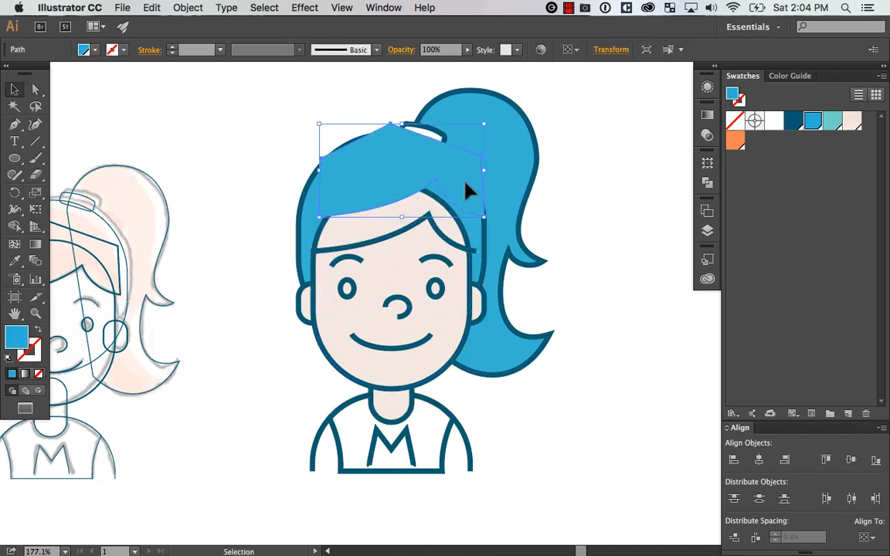
{"action": "key", "text": "super+z"}
{"action": "left_click", "coordinate": [589, 184]}
{"action": "left_click_drag", "start_coordinate": [452, 225], "coordinate": [440, 203]}
{"action": "key", "text": "super+z"}
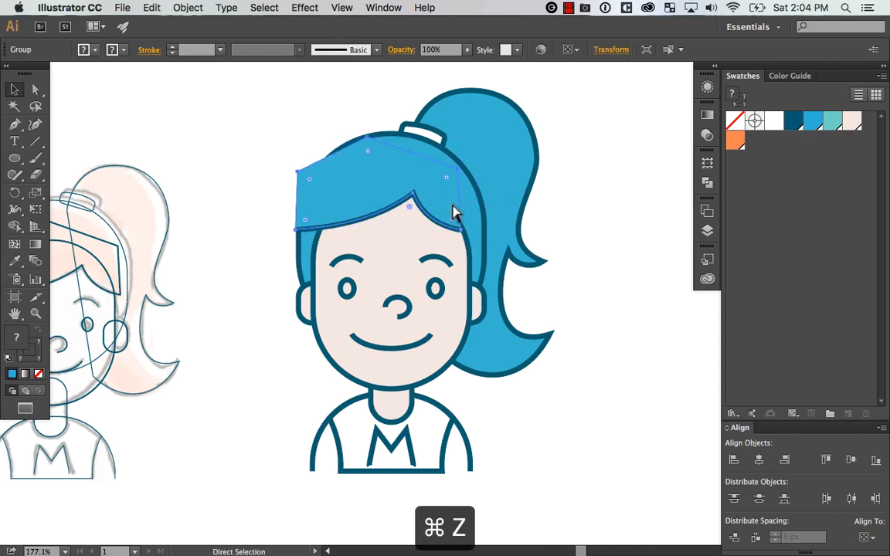
Isolate the fringe group, try moving its fill and hairline separately, undo both moves and exit isolation
{"action": "left_click_drag", "start_coordinate": [514, 230], "coordinate": [571, 235]}
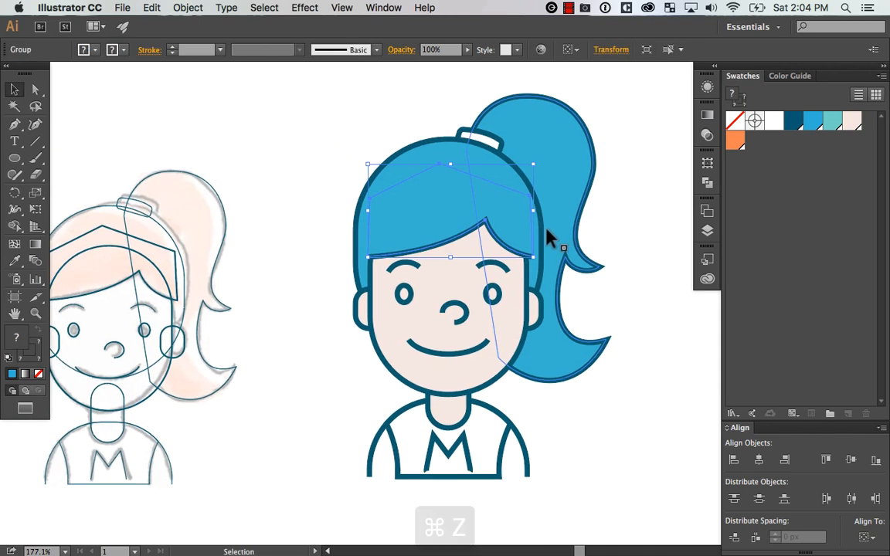
{"action": "double_click", "coordinate": [456, 222]}
{"action": "left_click_drag", "start_coordinate": [456, 222], "coordinate": [498, 157]}
{"action": "key", "text": "super+z"}
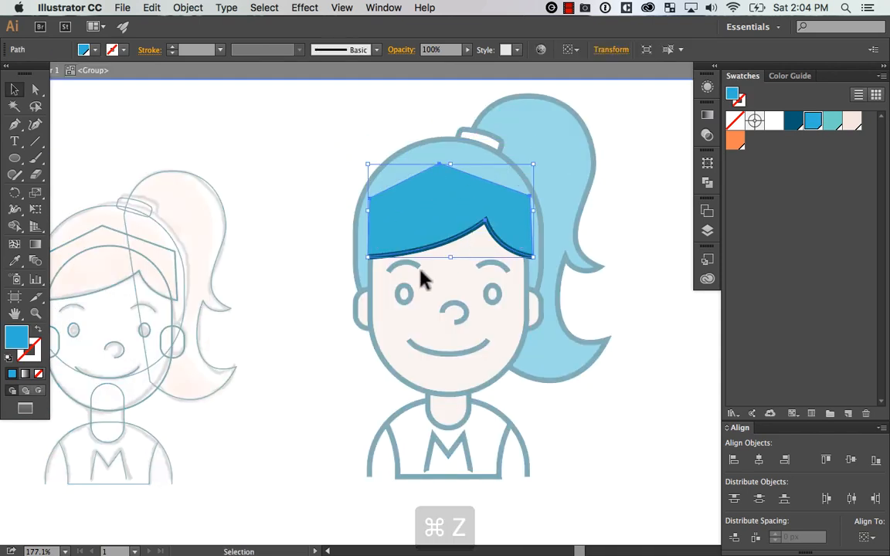
{"action": "left_click", "coordinate": [421, 270]}
{"action": "left_click_drag", "start_coordinate": [424, 251], "coordinate": [429, 265]}
{"action": "key", "text": "super+z"}
{"action": "double_click", "coordinate": [301, 332]}
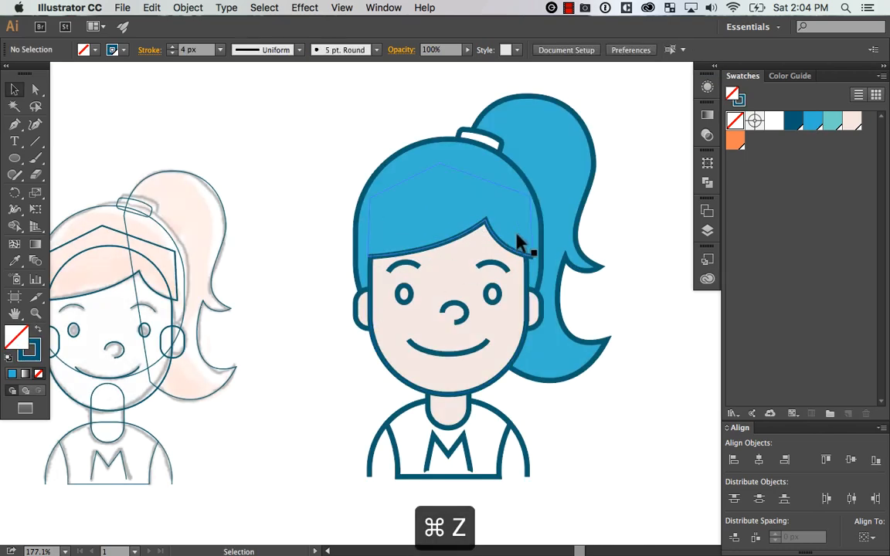
Add an anchor point on the shirt's bottom edge and delete it to leave the shirt outline open at the bottom
{"action": "left_click", "coordinate": [519, 241]}
{"action": "left_click", "coordinate": [627, 307]}
{"action": "key", "text": "super+1"}
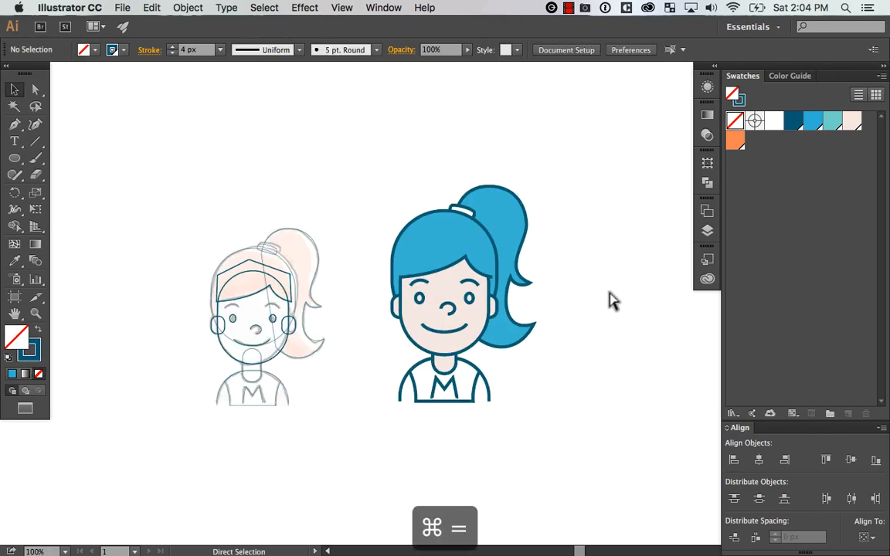
{"action": "key", "text": "super+equal"}
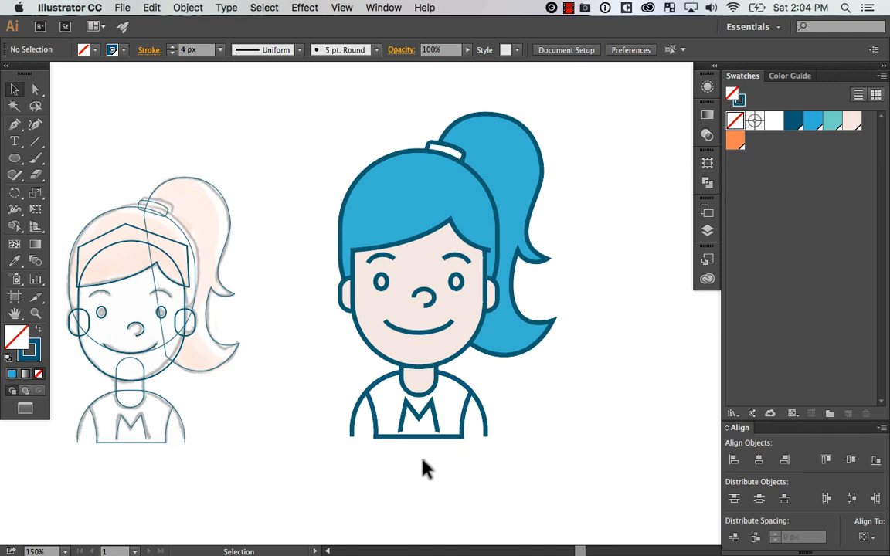
{"action": "key", "text": "super+space"}
{"action": "left_click_drag", "start_coordinate": [304, 458], "coordinate": [554, 337]}
{"action": "left_click_drag", "start_coordinate": [531, 395], "coordinate": [556, 355]}
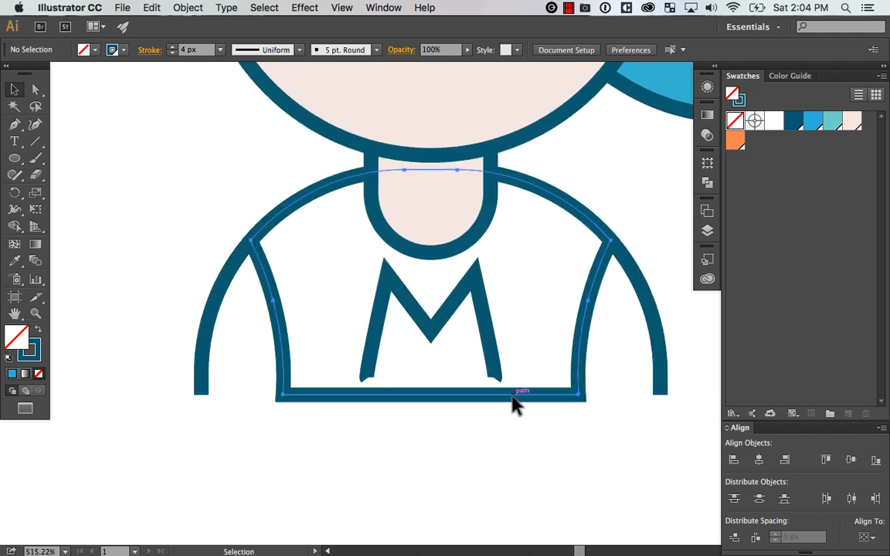
{"action": "left_click", "coordinate": [515, 396]}
{"action": "key", "text": "p"}
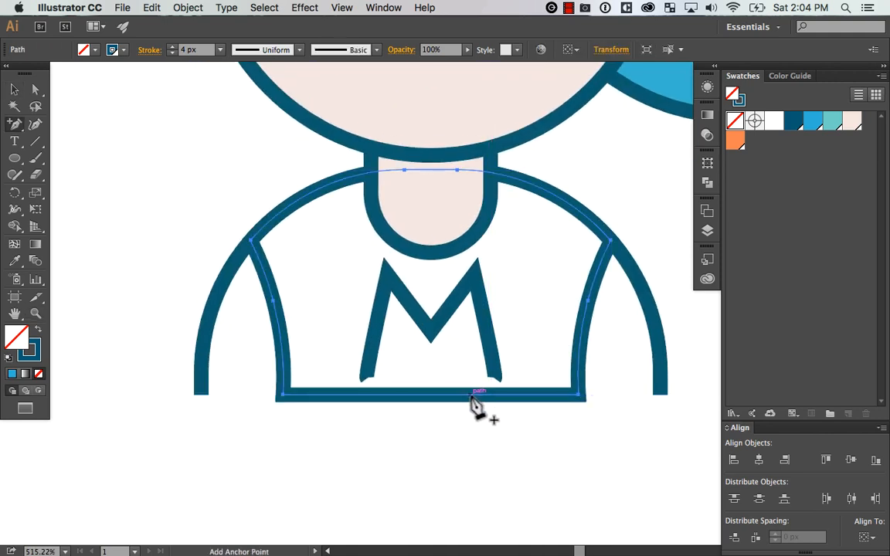
{"action": "left_click", "coordinate": [471, 397]}
{"action": "key", "text": "Delete"}
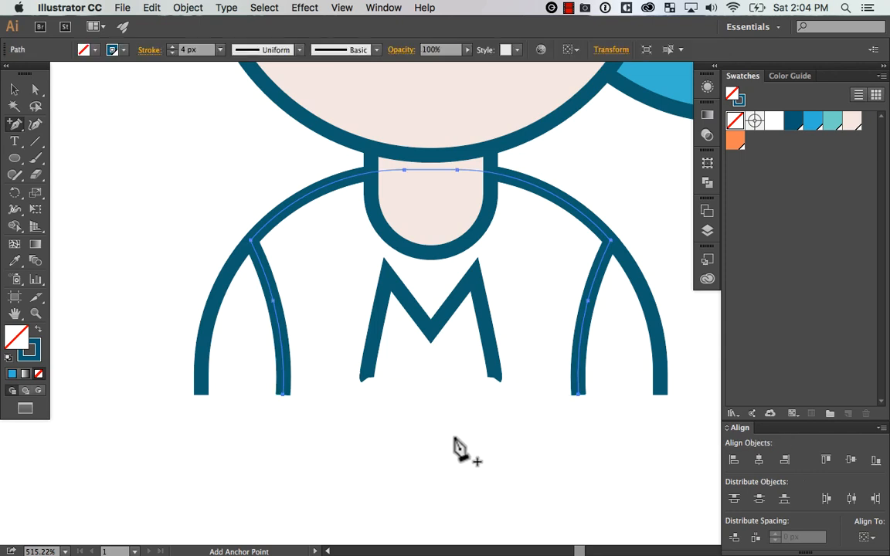
Fill the shirt's body with the teal swatch, keeping its dark blue stroke
{"action": "key", "text": "super+minus"}
{"action": "key", "text": "super+minus"}
{"action": "key", "text": "super+minus"}
{"action": "key", "text": "super+minus"}
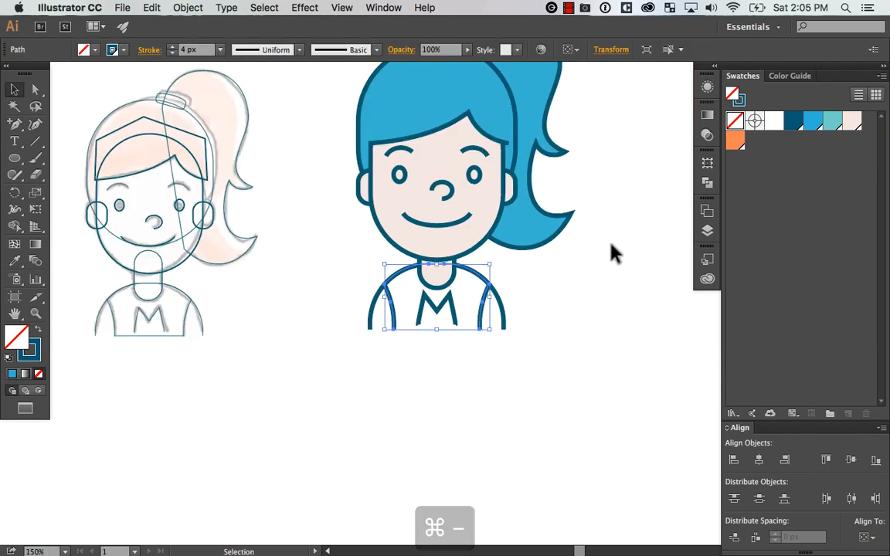
{"action": "left_click", "coordinate": [832, 120]}
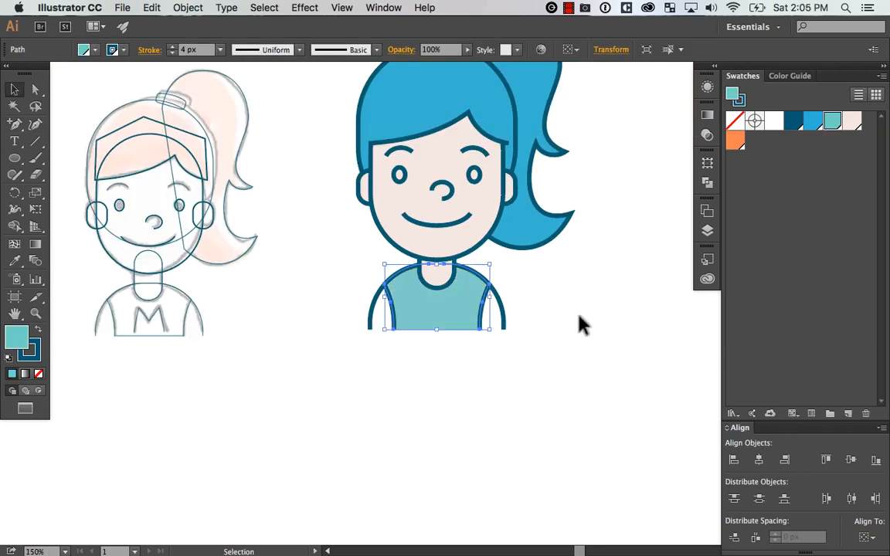
Send the teal shirt and the shoulder shape behind the letter M, and fill the shoulder shape with the light pink swatch
{"action": "left_click", "coordinate": [477, 324]}
{"action": "key", "text": "super+shift+bracketleft"}
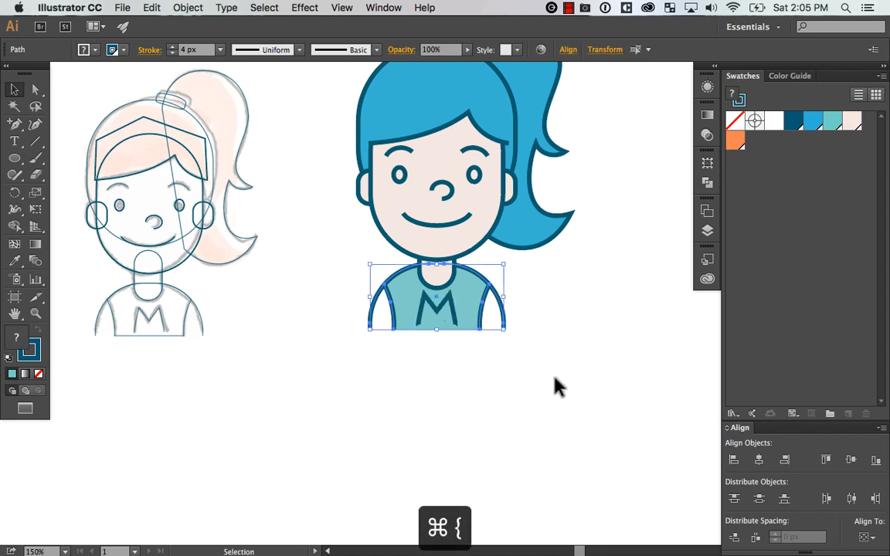
{"action": "left_click", "coordinate": [559, 386]}
{"action": "left_click", "coordinate": [851, 120]}
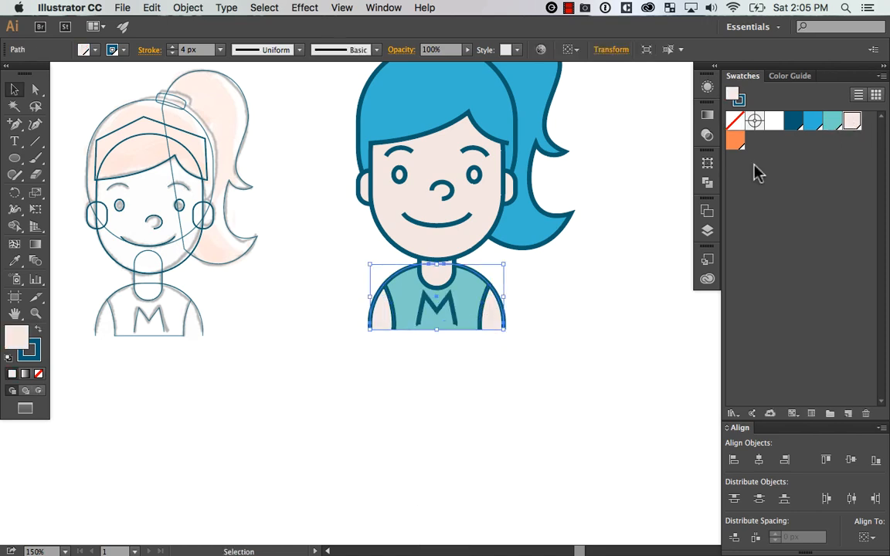
Recolour the shirt's fill with the dark blue swatch
{"action": "left_click", "coordinate": [513, 315]}
{"action": "left_click_drag", "start_coordinate": [541, 303], "coordinate": [519, 379]}
{"action": "left_click", "coordinate": [793, 120]}
{"action": "left_click", "coordinate": [581, 388]}
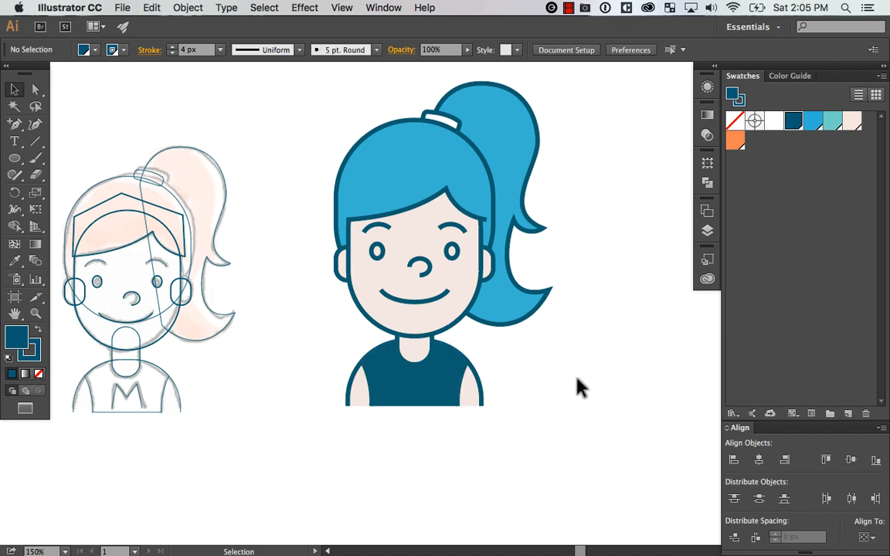
Set the stroke of the letter M on the shirt to white
{"action": "key", "text": "super+space"}
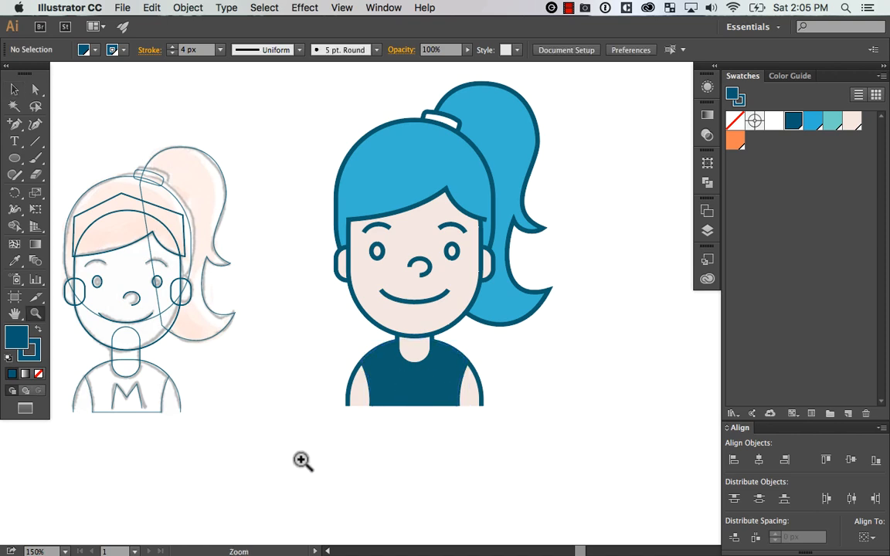
{"action": "left_click", "coordinate": [437, 372]}
{"action": "left_click", "coordinate": [393, 390]}
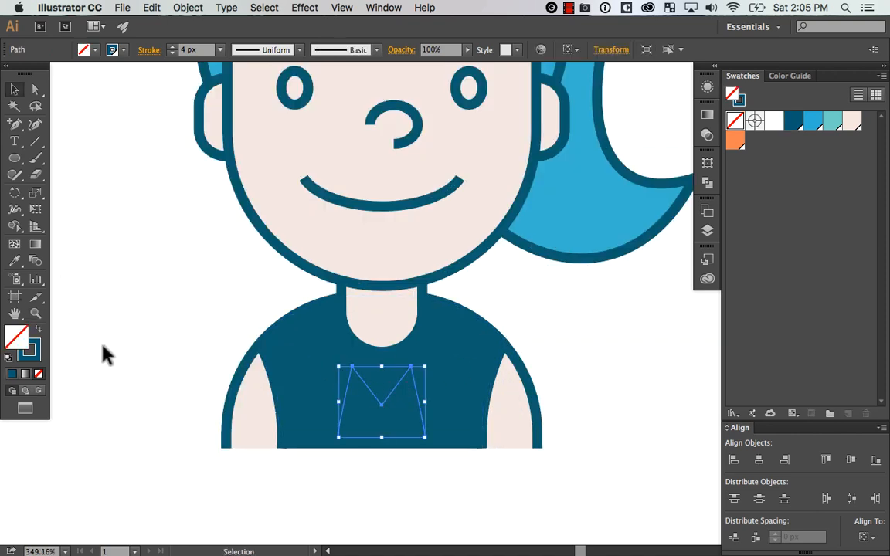
{"action": "left_click", "coordinate": [32, 353]}
{"action": "left_click", "coordinate": [774, 122]}
{"action": "left_click", "coordinate": [600, 340]}
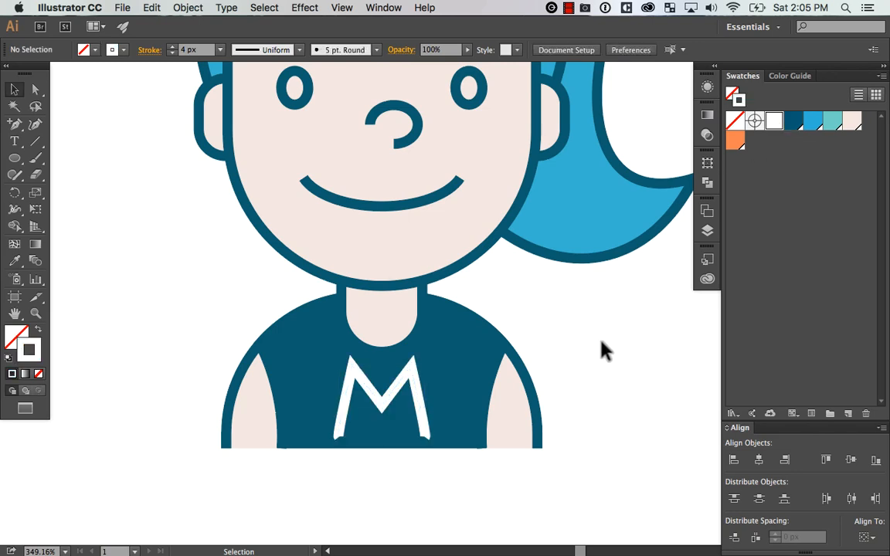
Apply round caps and round corner joins to all strokes of the enlarged avatar
{"action": "left_click", "coordinate": [415, 381]}
{"action": "key", "text": "super+minus"}
{"action": "key", "text": "super+minus"}
{"action": "key", "text": "super+minus"}
{"action": "key", "text": "super+minus"}
{"action": "key", "text": "v"}
{"action": "left_click_drag", "start_coordinate": [577, 103], "coordinate": [337, 400]}
{"action": "left_click", "coordinate": [151, 51]}
{"action": "left_click", "coordinate": [156, 52]}
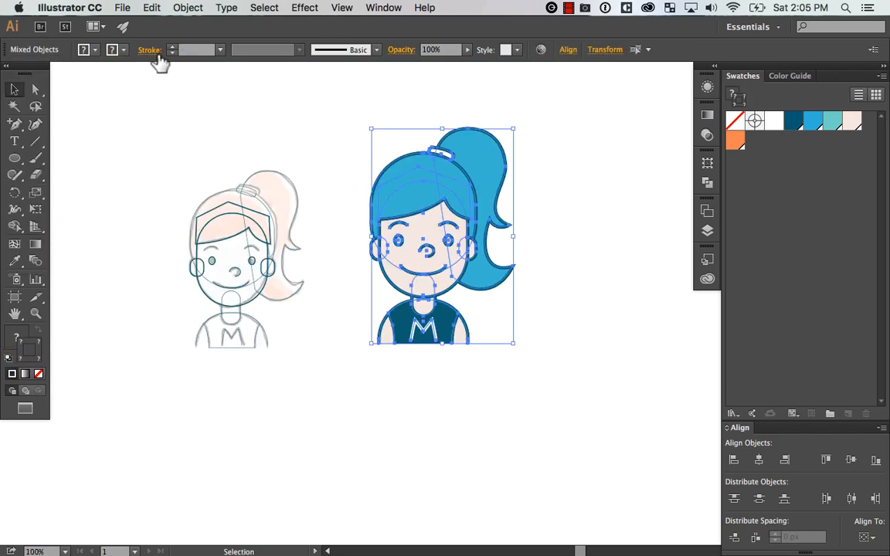
{"action": "left_click", "coordinate": [151, 51]}
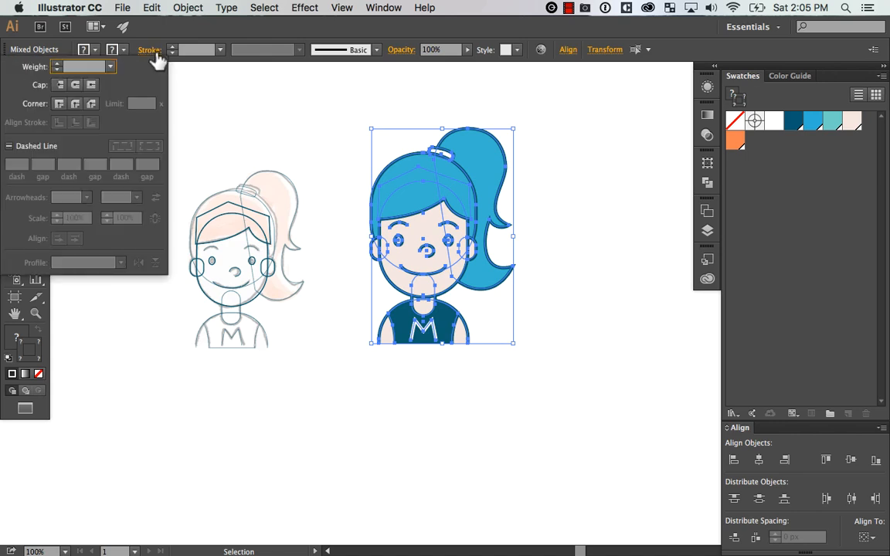
{"action": "left_click", "coordinate": [75, 104]}
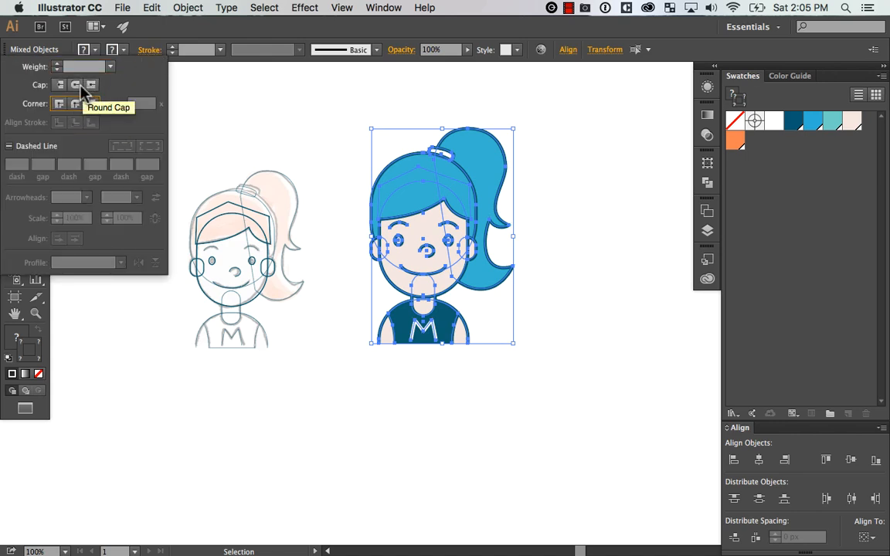
{"action": "left_click", "coordinate": [75, 105]}
{"action": "left_click", "coordinate": [563, 291]}
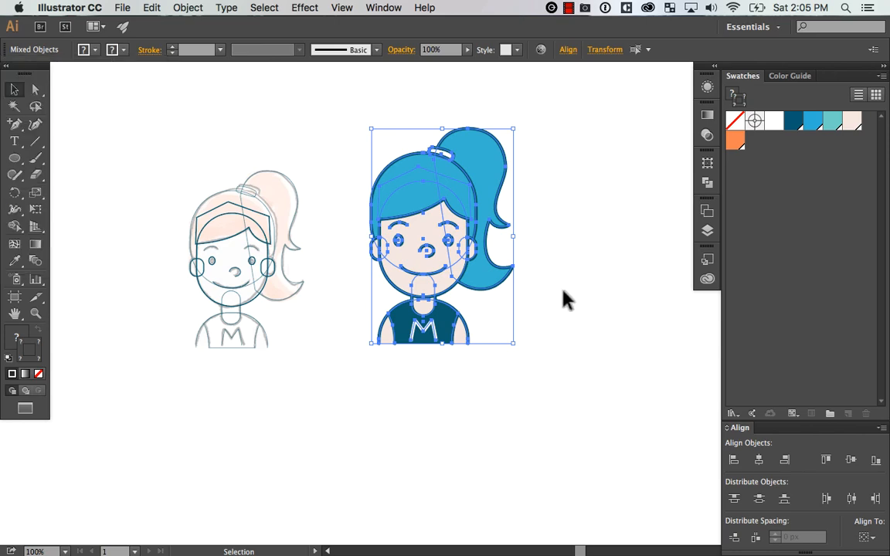
Convert the two bottom end anchors of the shirt's M to corner points so both legs run straight
{"action": "key", "text": "z"}
{"action": "left_click_drag", "start_coordinate": [383, 241], "coordinate": [489, 323]}
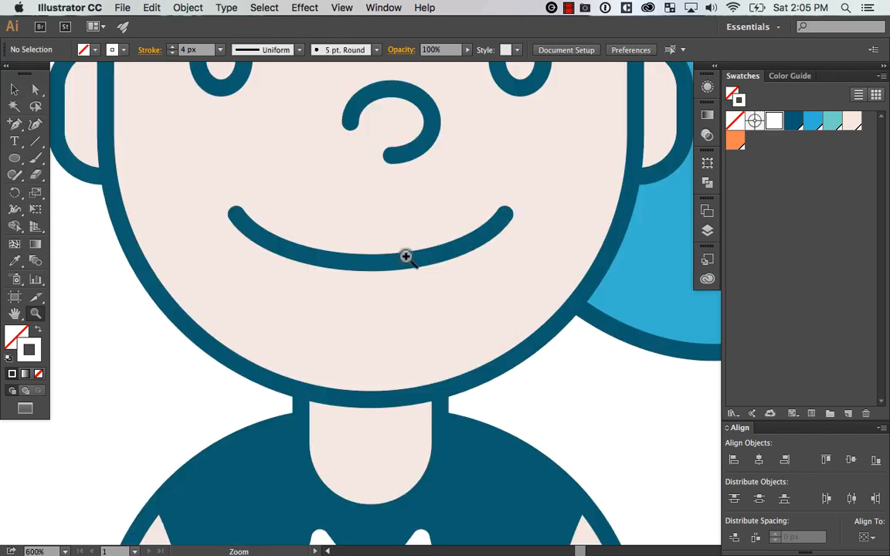
{"action": "left_click_drag", "start_coordinate": [328, 213], "coordinate": [447, 305]}
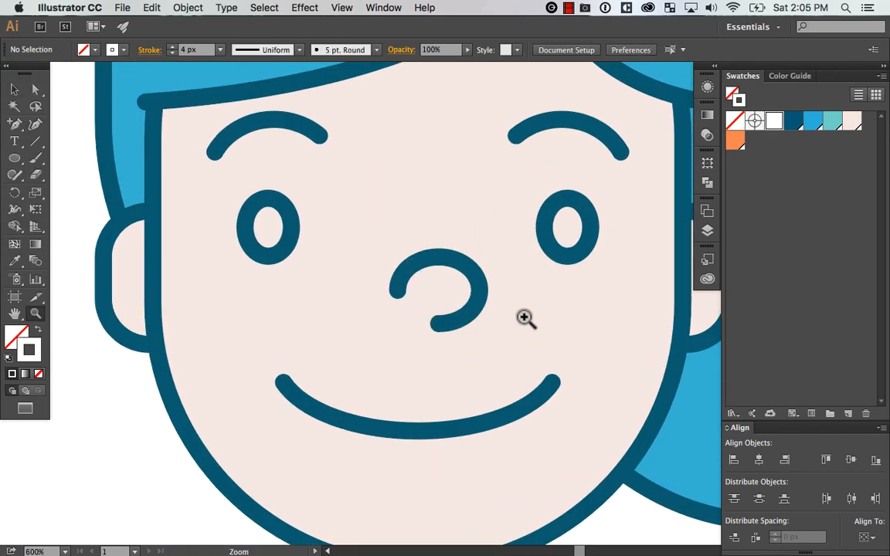
{"action": "key", "text": "super+minus"}
{"action": "key", "text": "super+minus"}
{"action": "key", "text": "super+minus"}
{"action": "key", "text": "super+minus"}
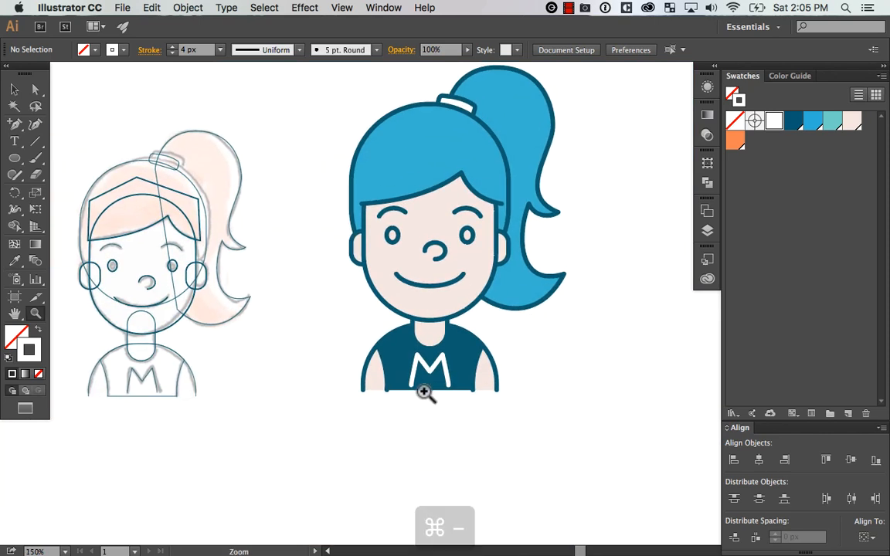
{"action": "left_click_drag", "start_coordinate": [357, 426], "coordinate": [554, 275]}
{"action": "key", "text": "v"}
{"action": "key", "text": "a"}
{"action": "left_click", "coordinate": [309, 407]}
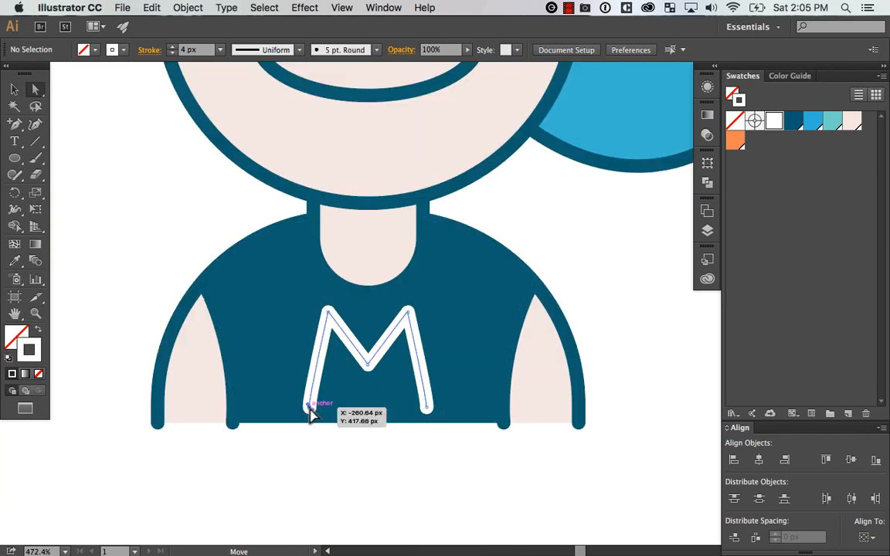
{"action": "key", "text": "z"}
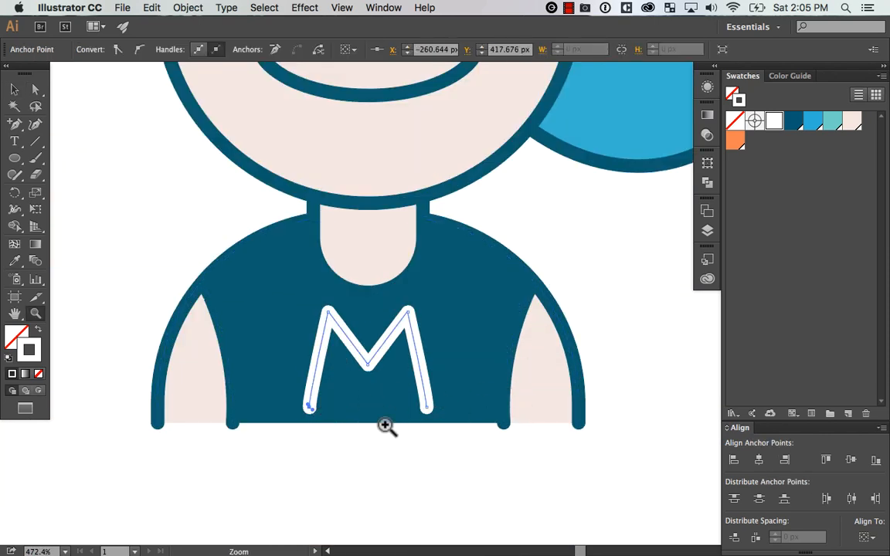
{"action": "left_click_drag", "start_coordinate": [218, 454], "coordinate": [520, 247]}
{"action": "key", "text": "space"}
{"action": "left_click_drag", "start_coordinate": [485, 339], "coordinate": [547, 315]}
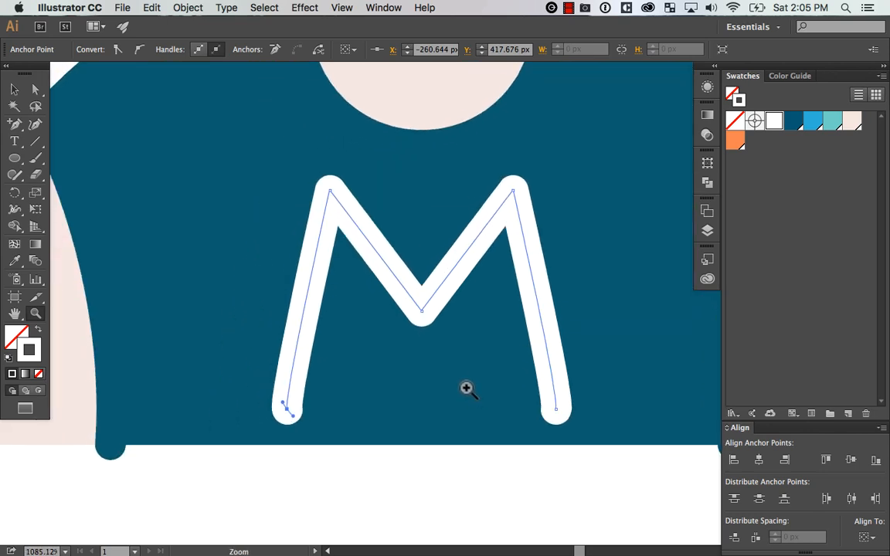
{"action": "key", "text": "shift+c"}
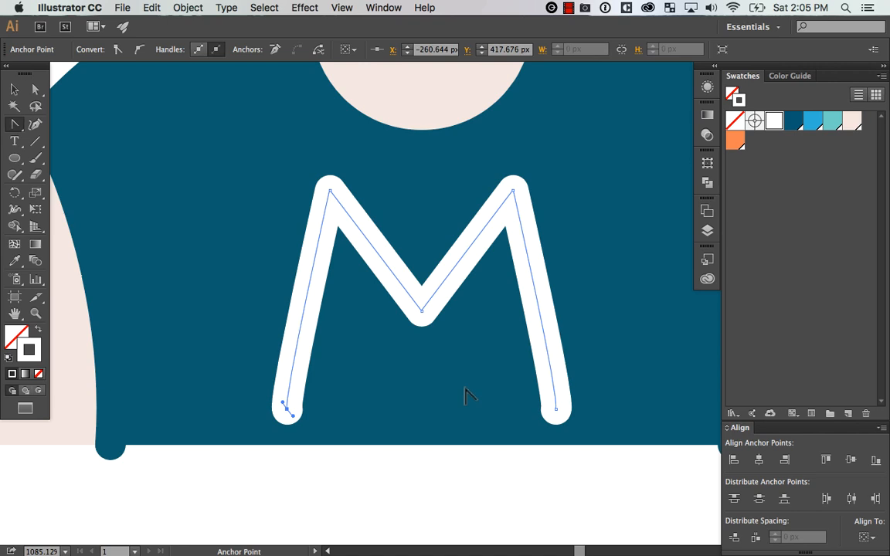
{"action": "left_click", "coordinate": [288, 407]}
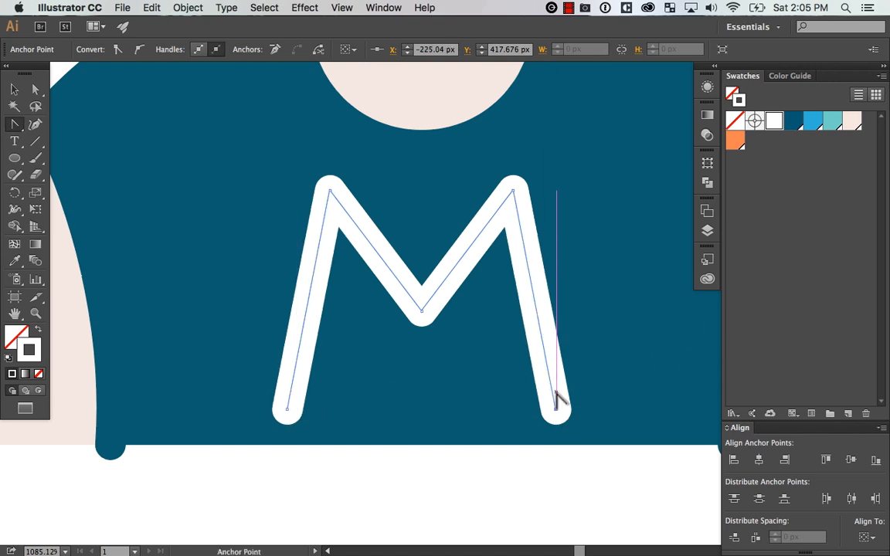
Try curving the M's right leg and moving the shirt down, undoing each change
{"action": "left_click_drag", "start_coordinate": [556, 407], "coordinate": [598, 382]}
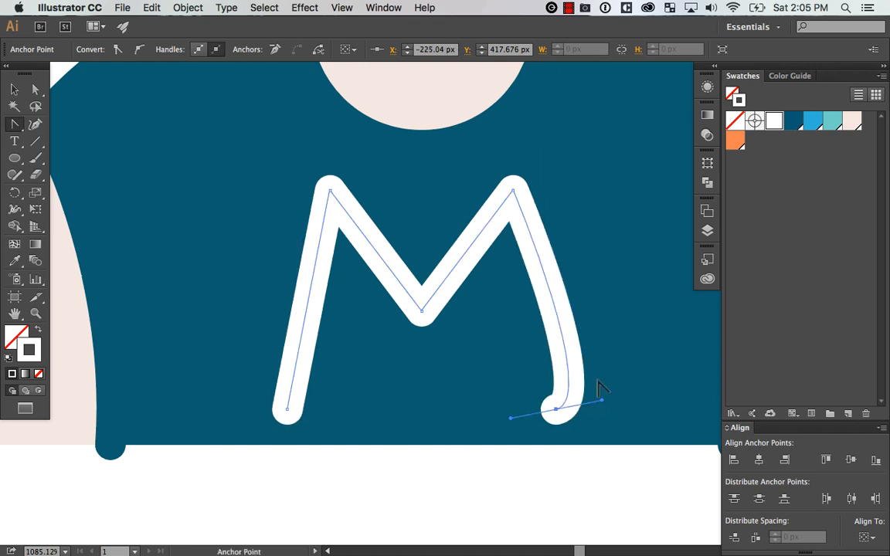
{"action": "key", "text": "cmd+z"}
{"action": "key", "text": "cmd+minus"}
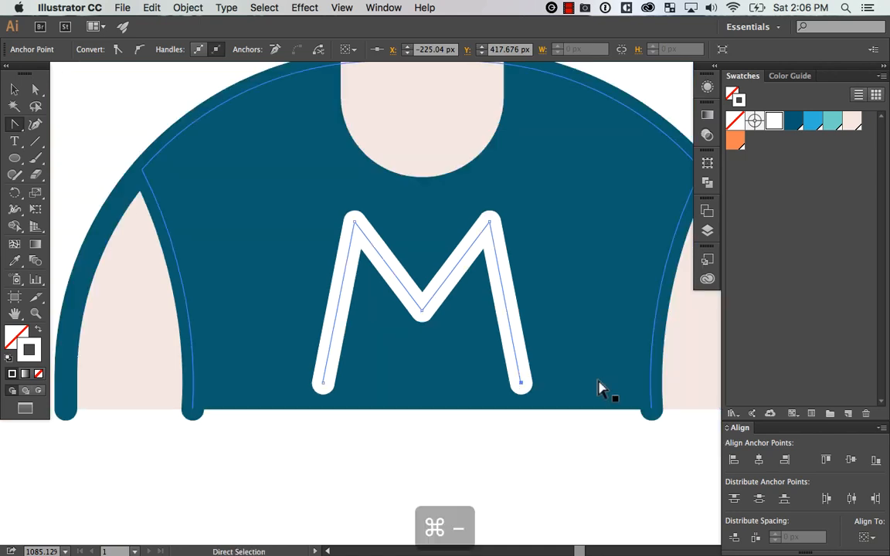
{"action": "key", "text": "super+minus"}
{"action": "key", "text": "v"}
{"action": "left_click", "coordinate": [476, 379]}
{"action": "left_click_drag", "start_coordinate": [503, 350], "coordinate": [504, 360]}
{"action": "key", "text": "super+z"}
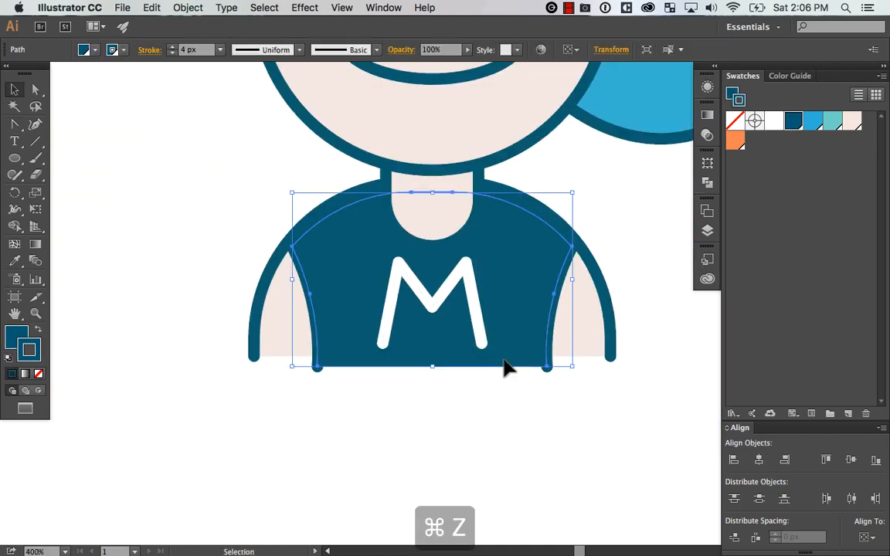
Examine the shirt's bottom edge, the whole avatar and the hair for the effect of the rounded strokes
{"action": "left_click", "coordinate": [470, 406]}
{"action": "key", "text": "space"}
{"action": "left_click_drag", "start_coordinate": [544, 334], "coordinate": [512, 380]}
{"action": "left_click_drag", "start_coordinate": [546, 306], "coordinate": [536, 363]}
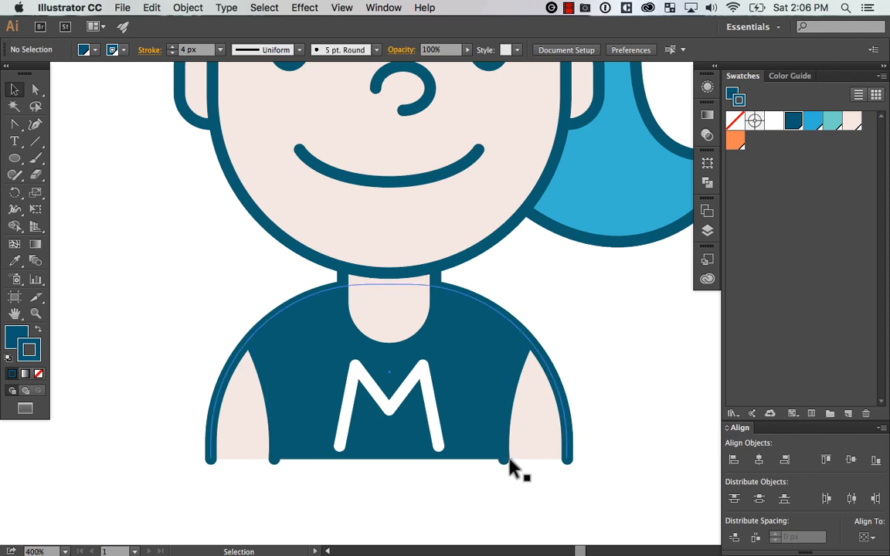
{"action": "key", "text": "super+minus"}
{"action": "key", "text": "super+minus"}
{"action": "key", "text": "super+minus"}
{"action": "key", "text": "super+minus"}
{"action": "key", "text": "super+equal"}
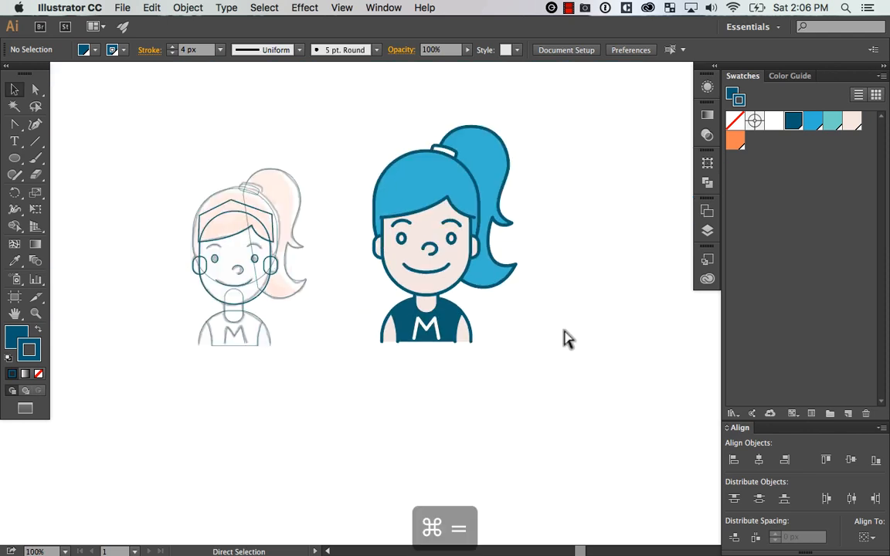
{"action": "mouse_move", "coordinate": [567, 357]}
{"action": "left_mouse_down"}
{"action": "mouse_move", "coordinate": [558, 326]}
{"action": "mouse_move", "coordinate": [571, 332]}
{"action": "left_mouse_up"}
{"action": "key", "text": "z"}
{"action": "left_click_drag", "start_coordinate": [243, 139], "coordinate": [577, 359]}
{"action": "left_click_drag", "start_coordinate": [580, 267], "coordinate": [541, 246]}
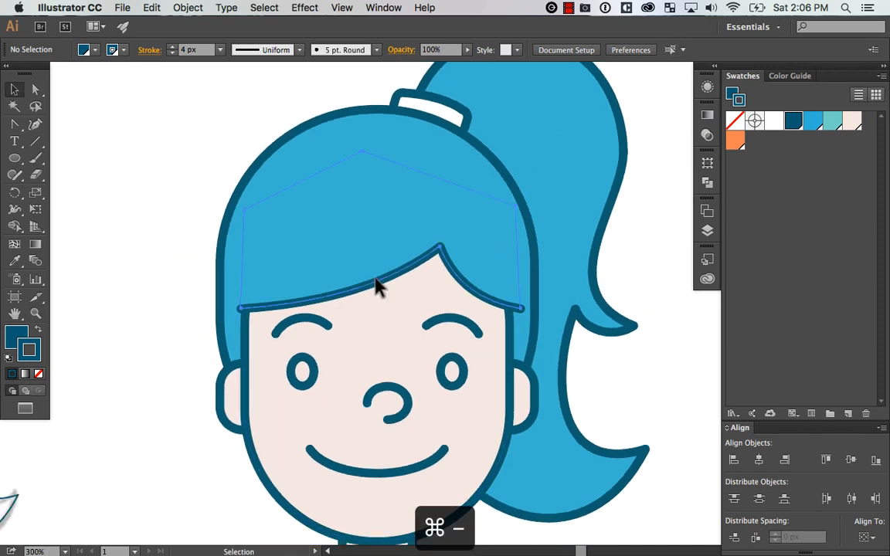
Undo the last fringe change, isolate the fringe group and duplicate its hairline about 10 px above the original
{"action": "key", "text": "super+z"}
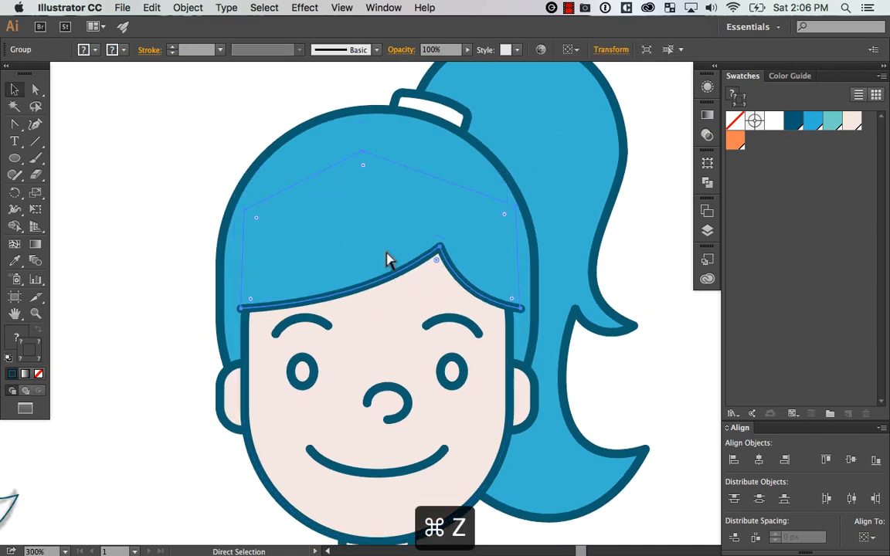
{"action": "left_click", "coordinate": [139, 358]}
{"action": "double_click", "coordinate": [395, 282]}
{"action": "left_click", "coordinate": [400, 286]}
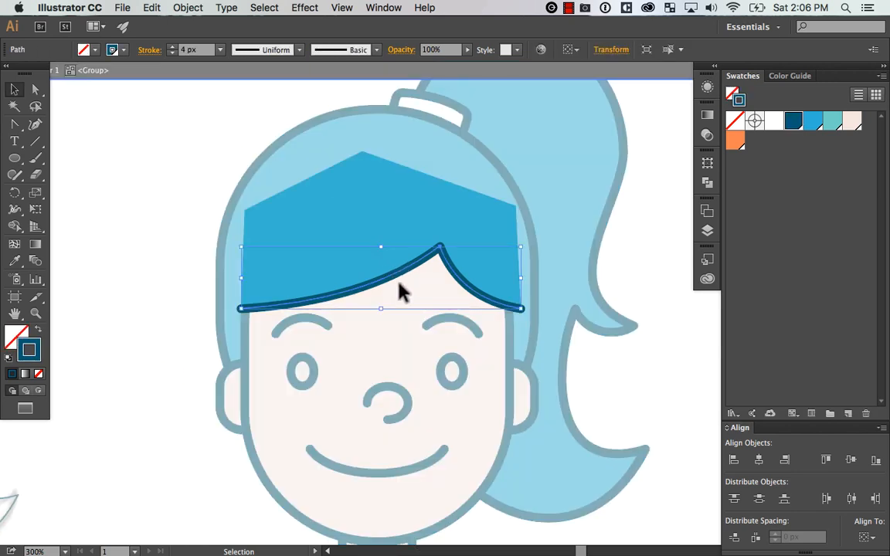
{"action": "left_click_drag", "start_coordinate": [399, 283], "coordinate": [395, 259]}
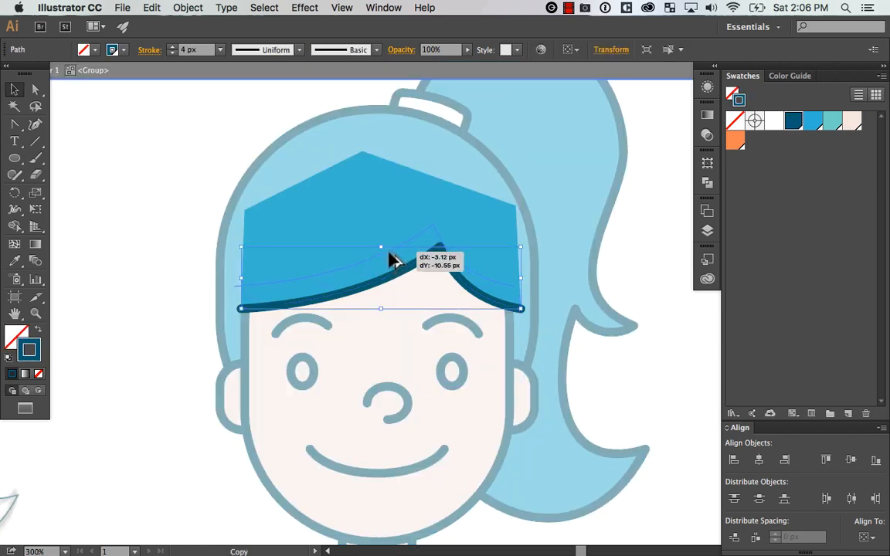
Delete the right-hand segment of the duplicated hairline and scale the remaining strand down slightly about its centre
{"action": "key", "text": "z"}
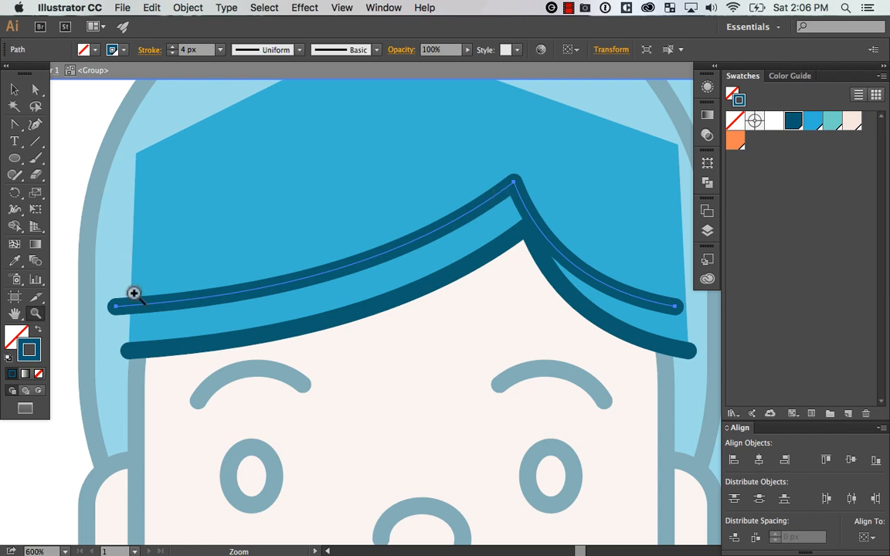
{"action": "key", "text": "a"}
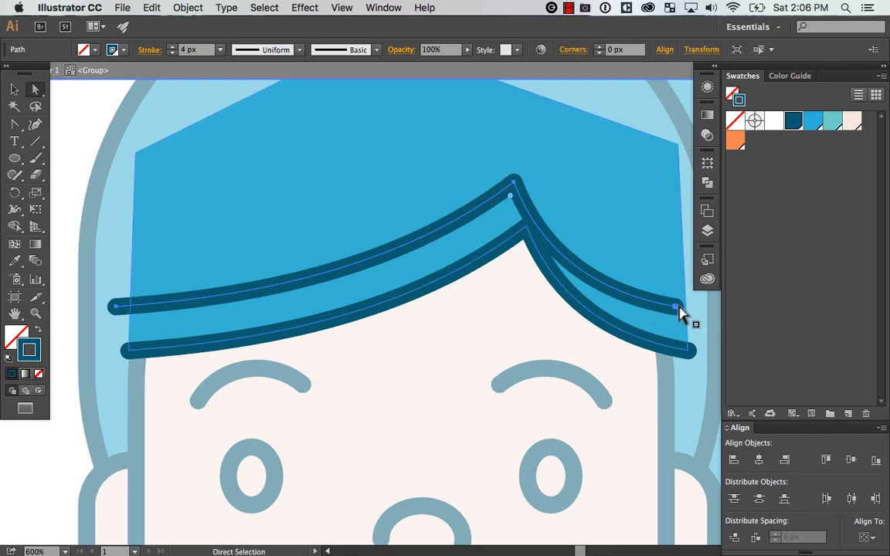
{"action": "left_click", "coordinate": [679, 306]}
{"action": "left_click", "coordinate": [678, 306]}
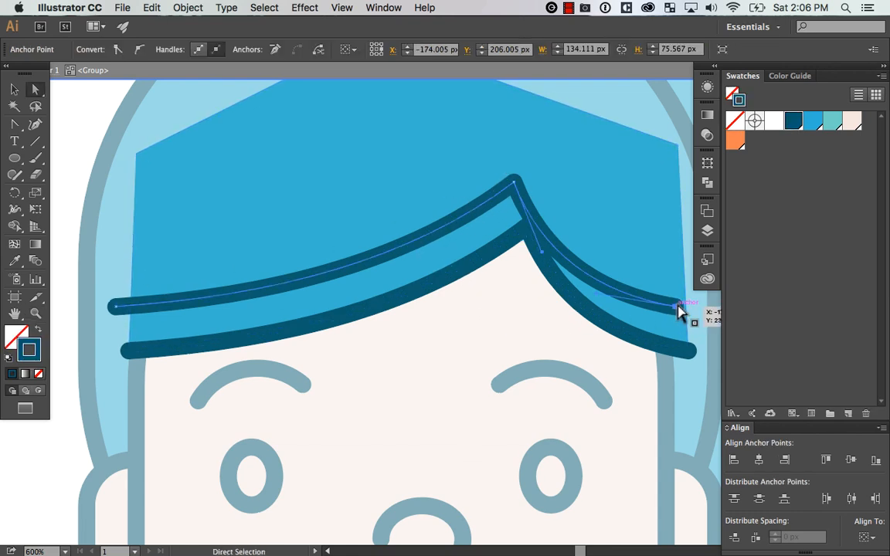
{"action": "key", "text": "Delete"}
{"action": "key", "text": "v"}
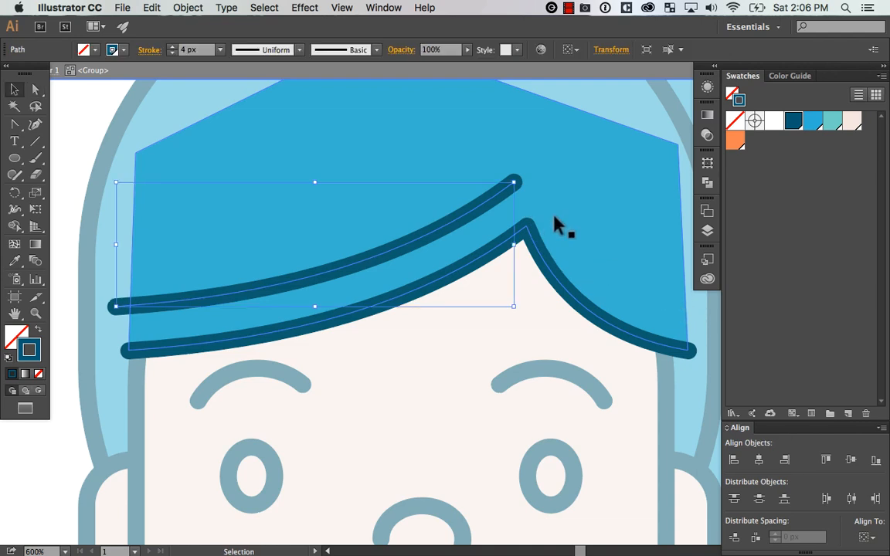
{"action": "left_click_drag", "start_coordinate": [512, 182], "coordinate": [507, 187], "text": "alt"}
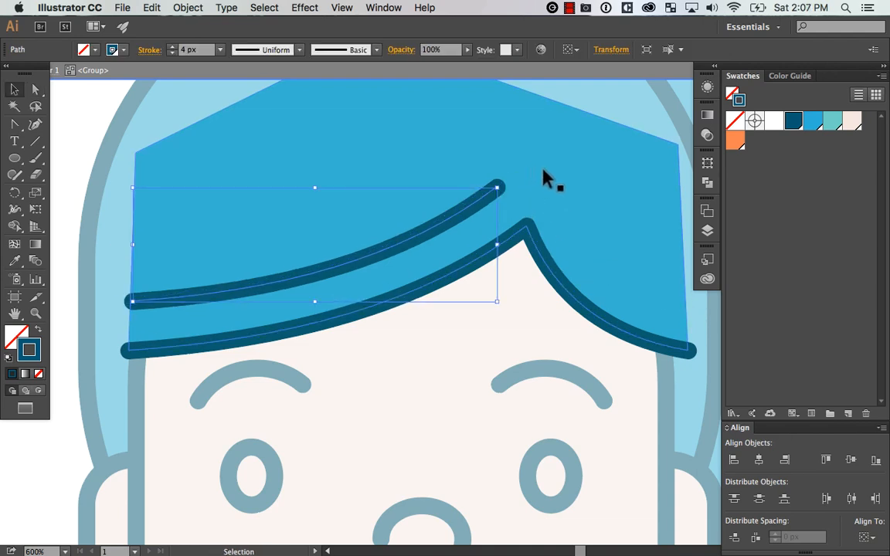
Duplicate the hair strand above itself, shorten the copy about its centre and exit the fringe group's isolation
{"action": "scroll", "coordinate": [572, 302], "scroll_direction": "up", "scroll_amount": 3}
{"action": "scroll", "coordinate": [571, 301], "scroll_direction": "left", "scroll_amount": 3}
{"action": "left_click_drag", "start_coordinate": [480, 280], "coordinate": [476, 238], "text": "alt"}
{"action": "left_click_drag", "start_coordinate": [532, 192], "coordinate": [513, 207], "text": "alt"}
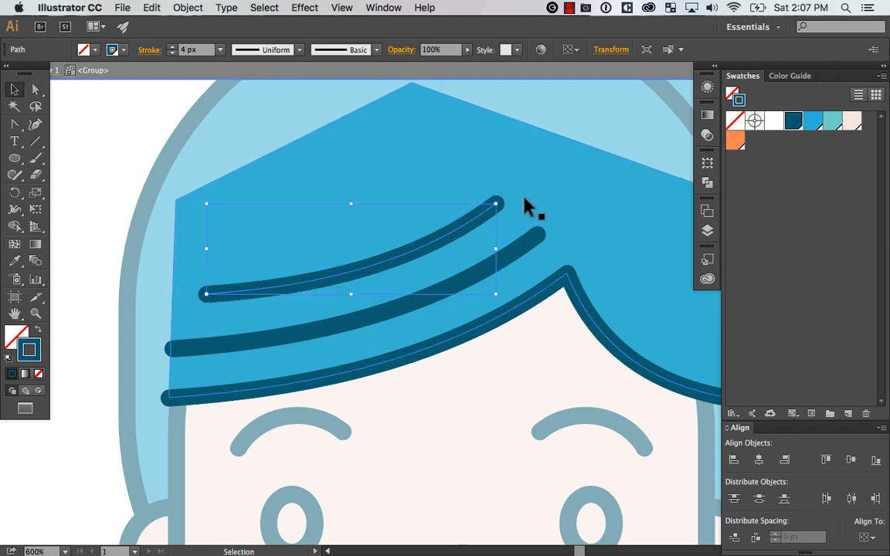
{"action": "key", "text": "super+minus"}
{"action": "key", "text": "super+minus"}
{"action": "key", "text": "super+minus"}
{"action": "key", "text": "super+minus"}
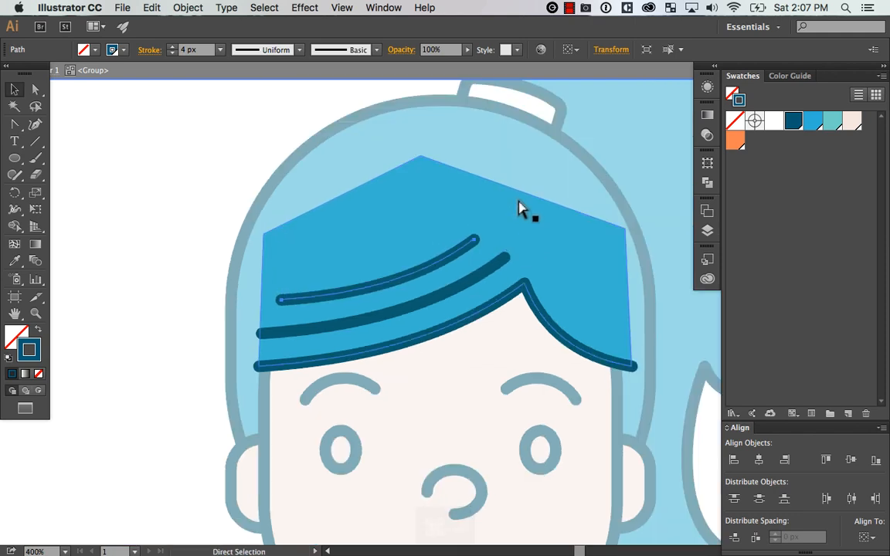
{"action": "left_click", "coordinate": [332, 406]}
{"action": "double_click", "coordinate": [329, 343]}
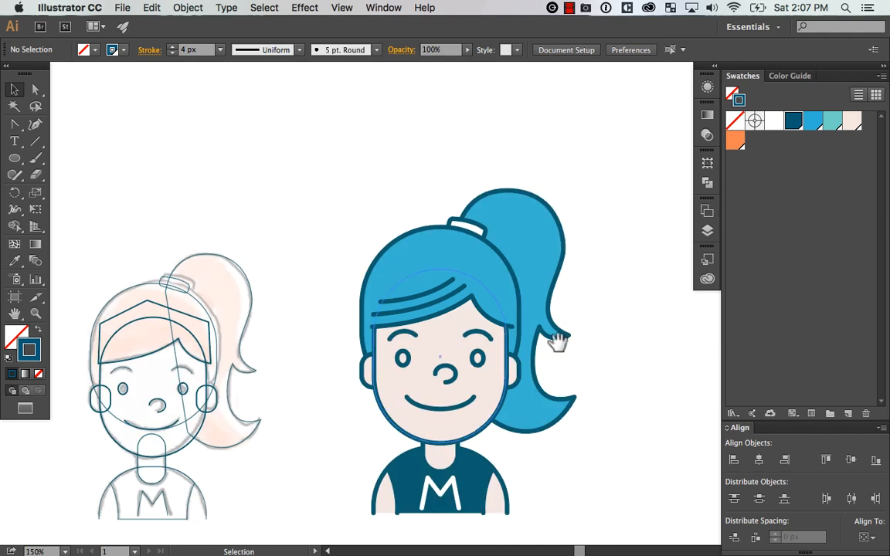
Examine the new fringe strands up close and their effect on the whole head
{"action": "left_click_drag", "start_coordinate": [557, 341], "coordinate": [514, 326]}
{"action": "key", "text": "z"}
{"action": "left_click_drag", "start_coordinate": [283, 190], "coordinate": [576, 369]}
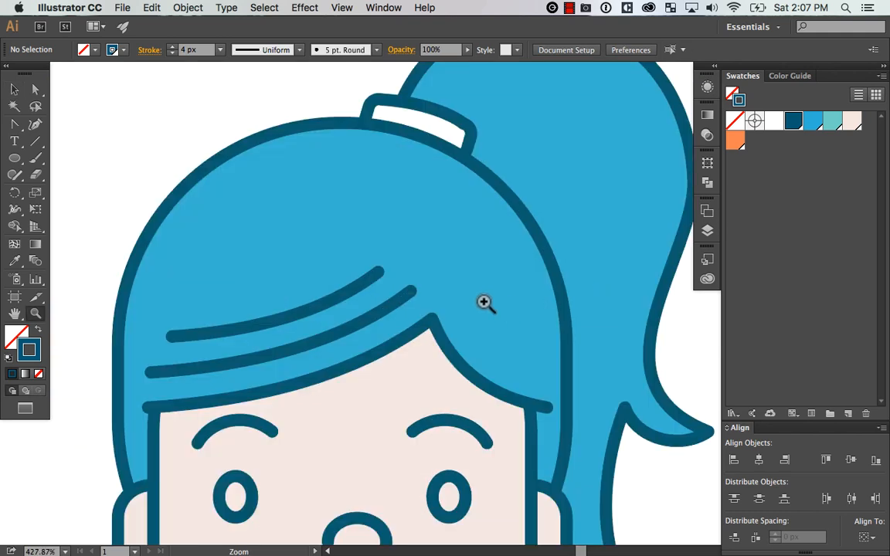
{"action": "key", "text": "v"}
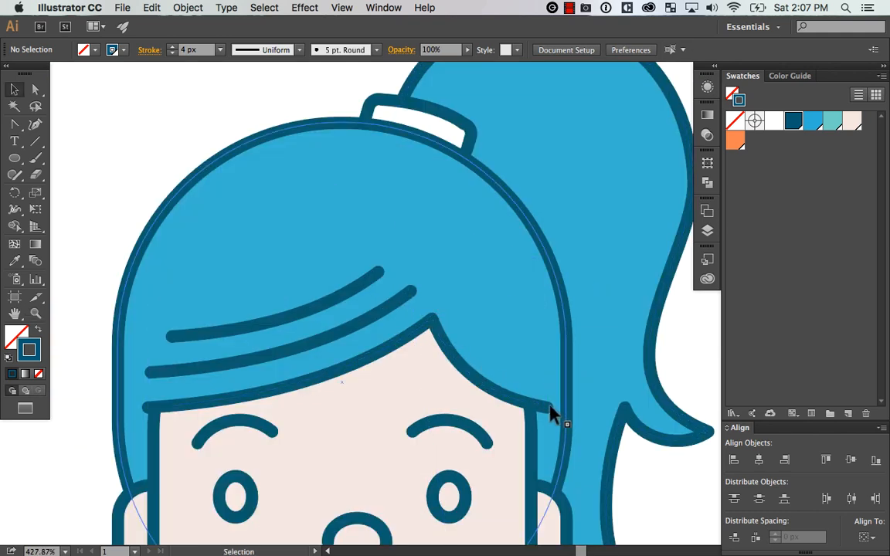
{"action": "left_click_drag", "start_coordinate": [545, 327], "coordinate": [540, 289]}
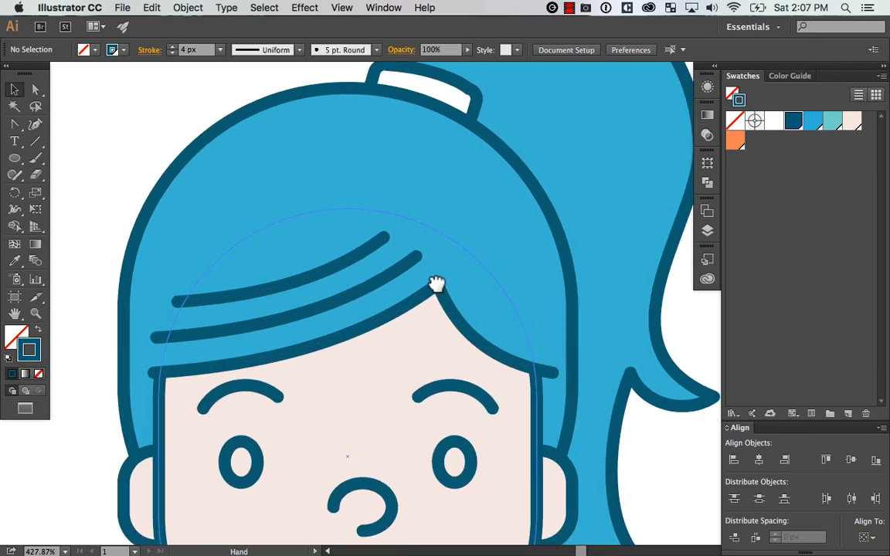
{"action": "key", "text": "super+minus"}
{"action": "key", "text": "super+minus"}
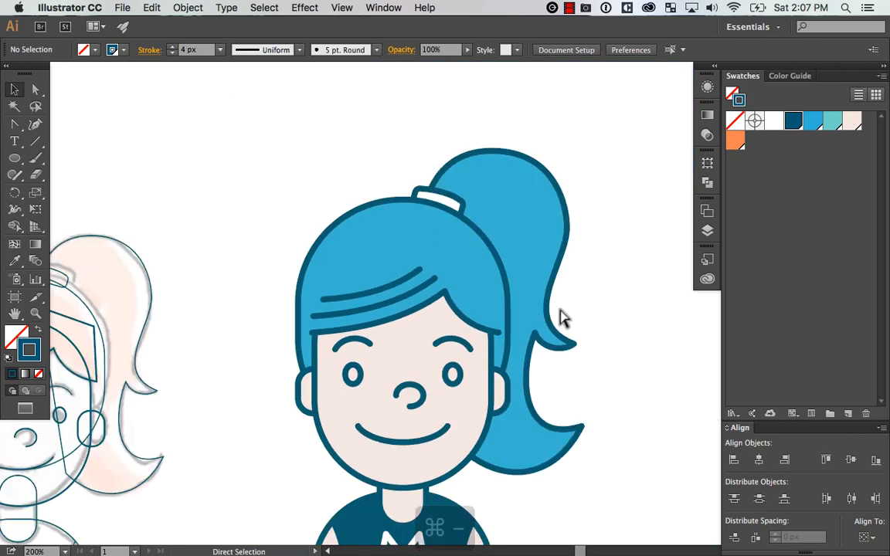
{"action": "left_click_drag", "start_coordinate": [626, 356], "coordinate": [568, 314]}
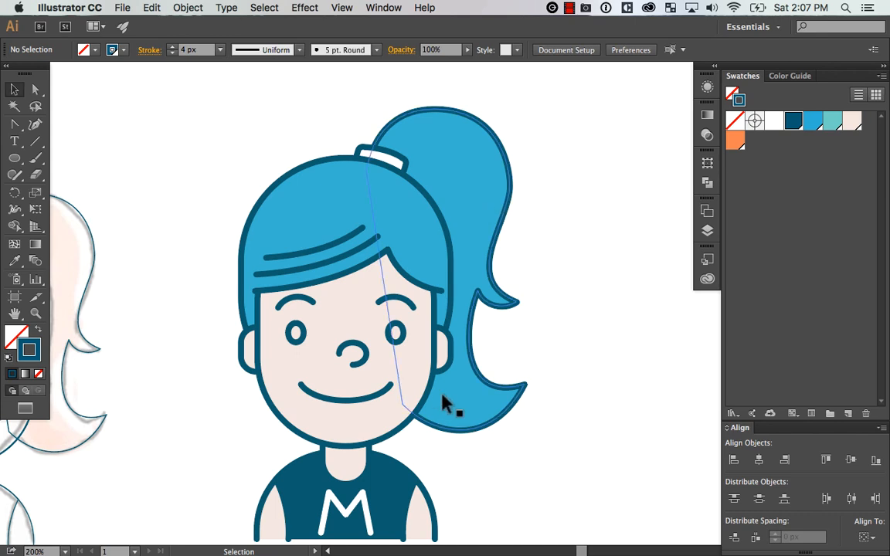
Draw a straight line about 58 px long across the lower ponytail, from the cheek outline toward the curl's tip
{"action": "key", "text": "z"}
{"action": "left_click_drag", "start_coordinate": [614, 308], "coordinate": [366, 478]}
{"action": "left_click_drag", "start_coordinate": [401, 411], "coordinate": [554, 411]}
{"action": "key", "text": "p"}
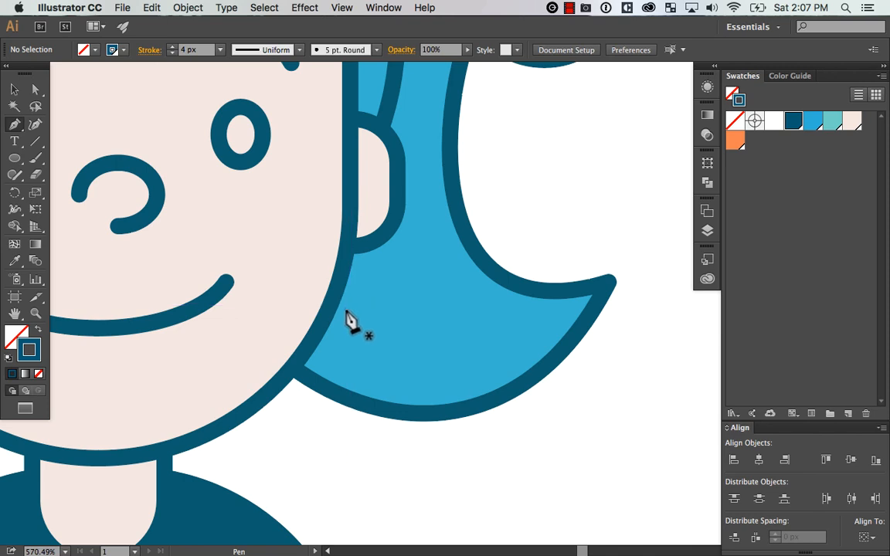
{"action": "left_click", "coordinate": [345, 311]}
{"action": "key", "text": "Escape"}
{"action": "key", "text": "super+z"}
{"action": "key", "text": "super+z"}
{"action": "key", "text": "super+z"}
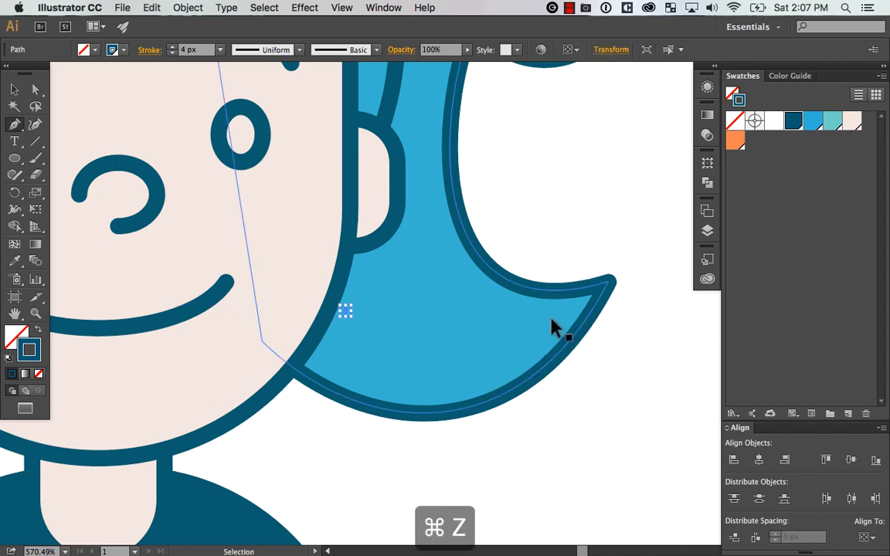
{"action": "left_click", "coordinate": [577, 306]}
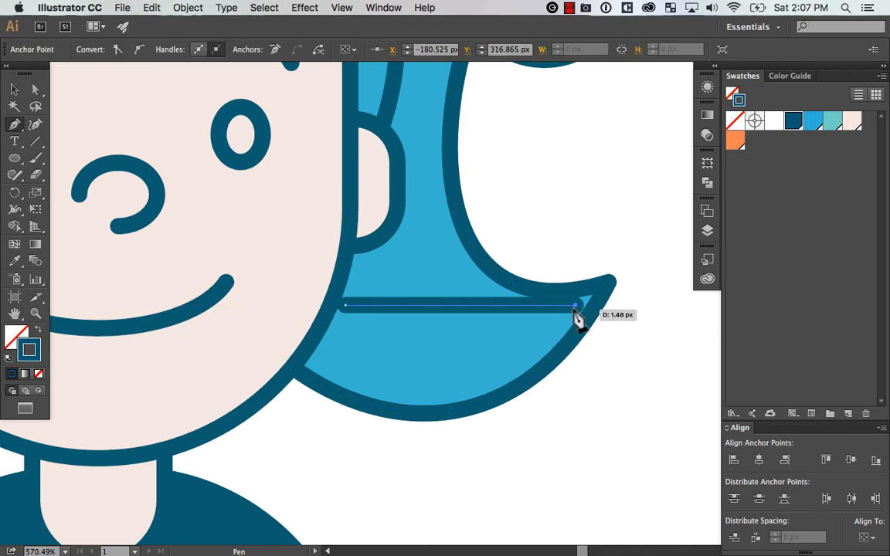
Move the line's ends to the cheek outline and the lower curl's tip, about 68 px apart, and bow it downward
{"action": "key", "text": "a"}
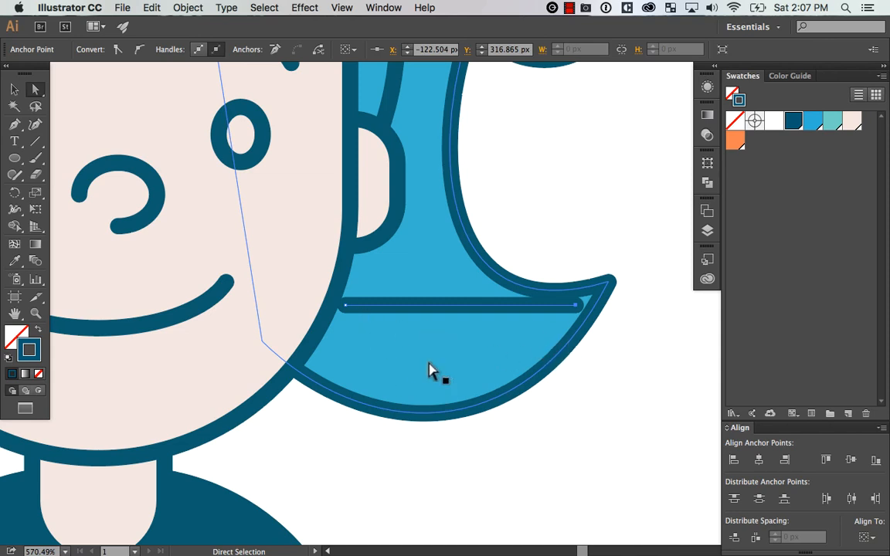
{"action": "left_click_drag", "start_coordinate": [345, 306], "coordinate": [338, 295]}
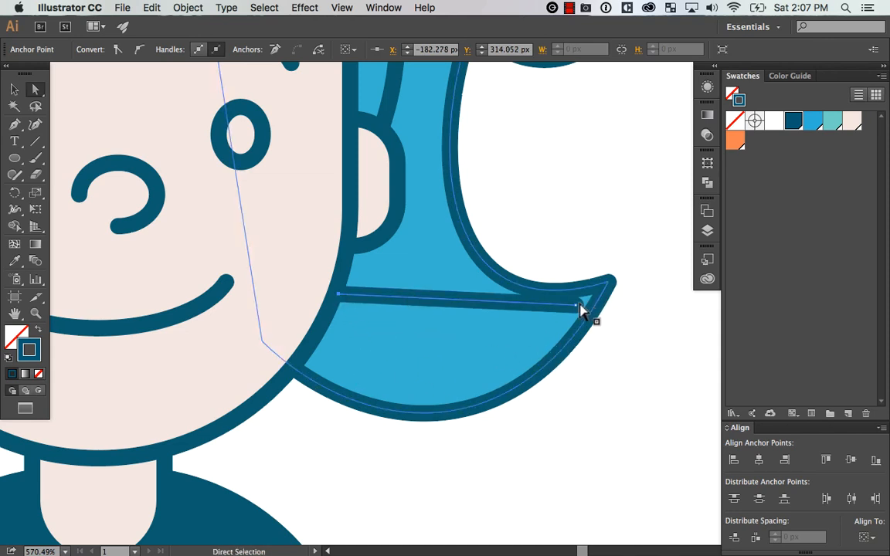
{"action": "left_click_drag", "start_coordinate": [580, 309], "coordinate": [609, 283]}
{"action": "key", "text": "shift+c"}
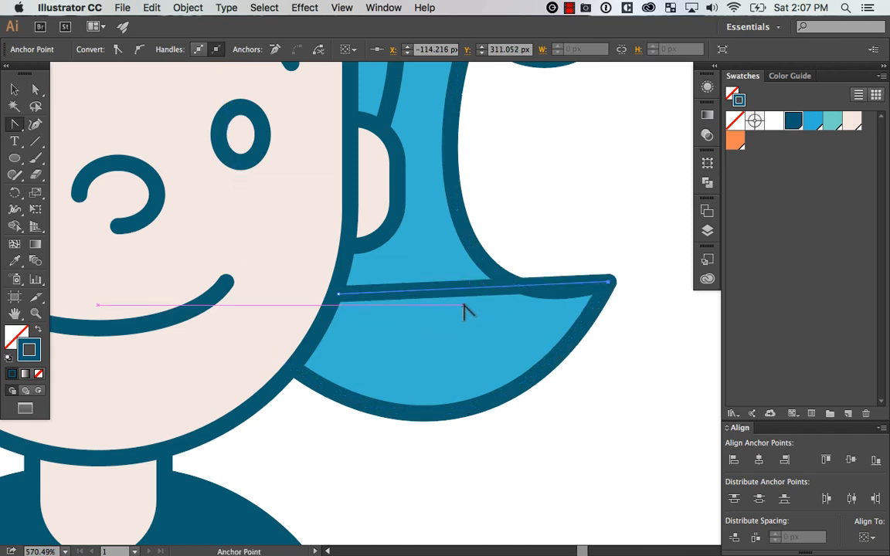
{"action": "left_click_drag", "start_coordinate": [462, 308], "coordinate": [452, 357]}
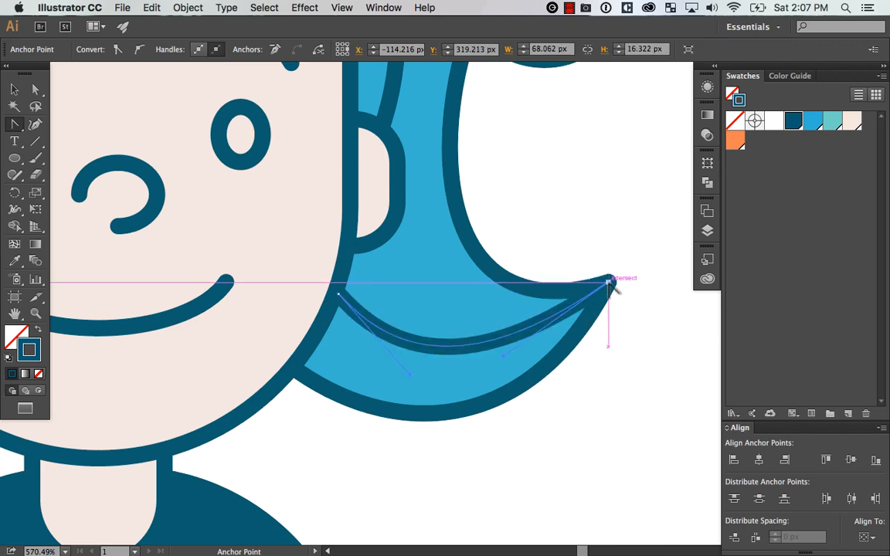
Move the curve's face-side end up to just below the ear and adjust both handles to smooth the bend
{"action": "key", "text": "a"}
{"action": "left_click", "coordinate": [609, 284]}
{"action": "mouse_move", "coordinate": [609, 284]}
{"action": "left_mouse_down"}
{"action": "mouse_move", "coordinate": [592, 307]}
{"action": "mouse_move", "coordinate": [609, 283]}
{"action": "left_mouse_up"}
{"action": "left_click_drag", "start_coordinate": [340, 295], "coordinate": [365, 255]}
{"action": "left_click", "coordinate": [423, 347]}
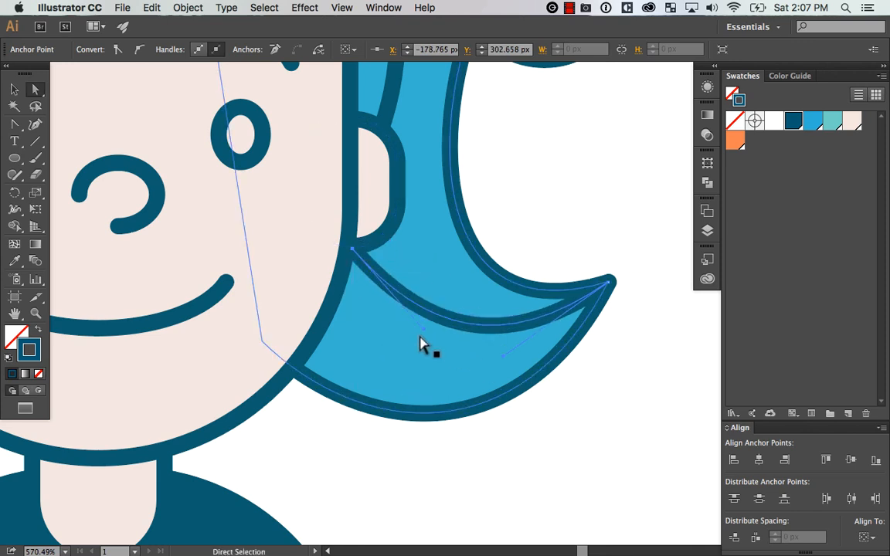
{"action": "left_click_drag", "start_coordinate": [423, 348], "coordinate": [398, 339]}
{"action": "key", "text": "super+z"}
{"action": "left_click_drag", "start_coordinate": [502, 357], "coordinate": [511, 357]}
Examine the lower ponytail strand in relation to the whole head and hair
{"action": "key", "text": "super+minus"}
{"action": "key", "text": "super+minus"}
{"action": "key", "text": "super+minus"}
{"action": "key", "text": "super+minus"}
{"action": "key", "text": "super+minus"}
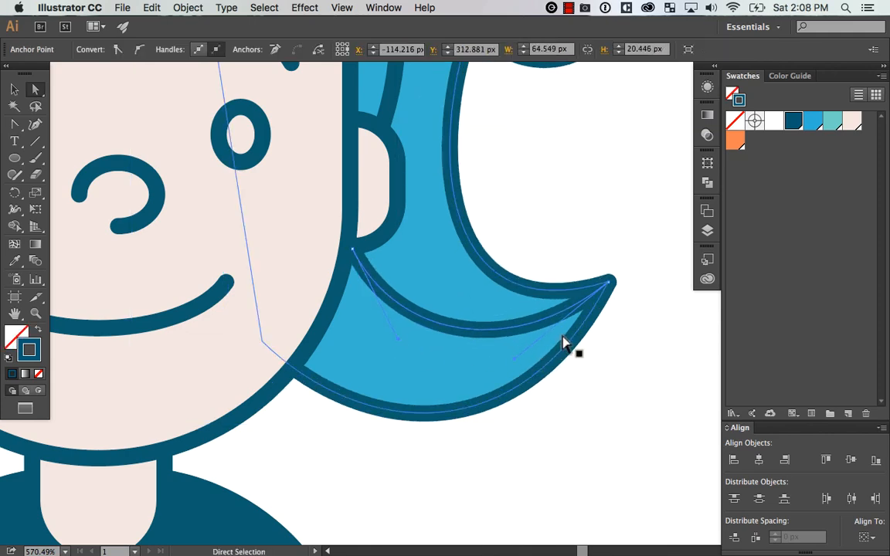
{"action": "key", "text": "super+equal"}
{"action": "left_click", "coordinate": [585, 276]}
{"action": "left_click_drag", "start_coordinate": [567, 260], "coordinate": [611, 272]}
{"action": "key", "text": "z"}
{"action": "left_click_drag", "start_coordinate": [591, 115], "coordinate": [369, 405]}
{"action": "left_click_drag", "start_coordinate": [487, 253], "coordinate": [599, 298]}
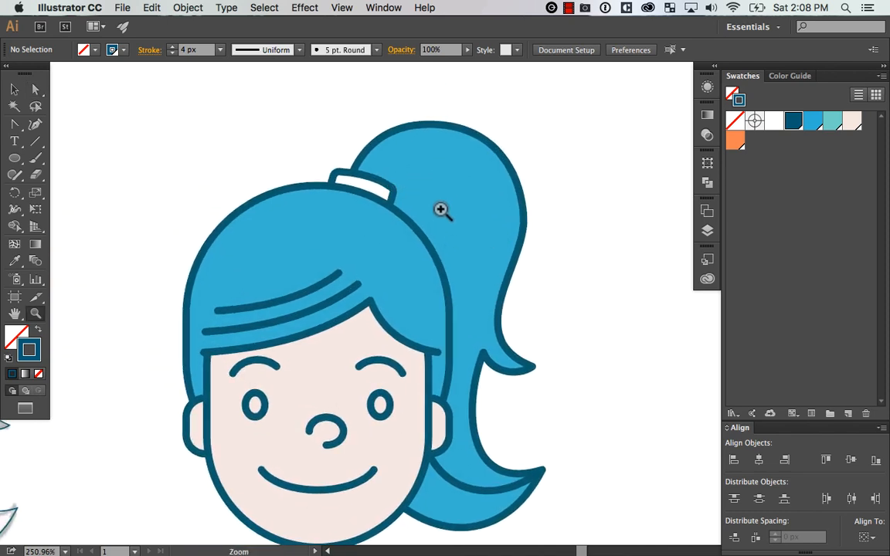
{"action": "key", "text": "v"}
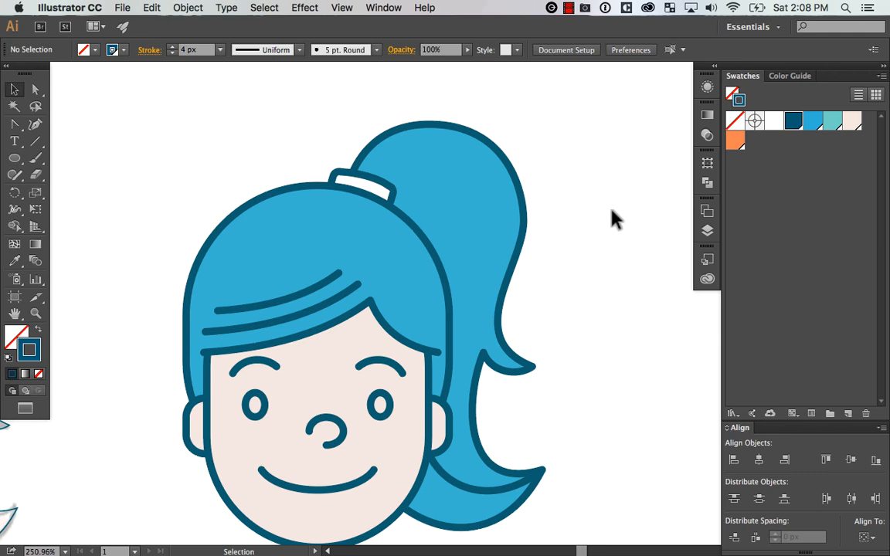
Draw a straight line about 47 px wide from beside the hair tie down into the upper ponytail
{"action": "key", "text": "z"}
{"action": "left_click_drag", "start_coordinate": [602, 108], "coordinate": [305, 343]}
{"action": "left_click_drag", "start_coordinate": [402, 296], "coordinate": [541, 292]}
{"action": "key", "text": "p"}
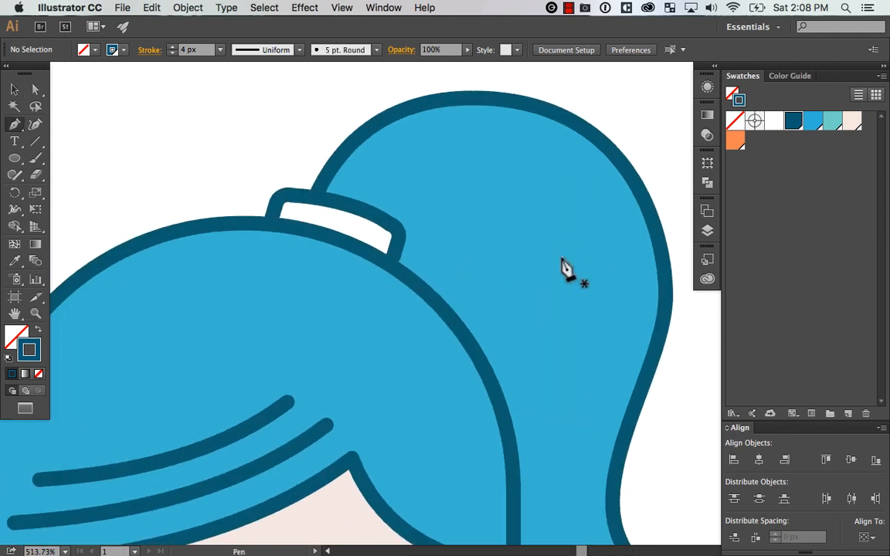
{"action": "left_click", "coordinate": [402, 210]}
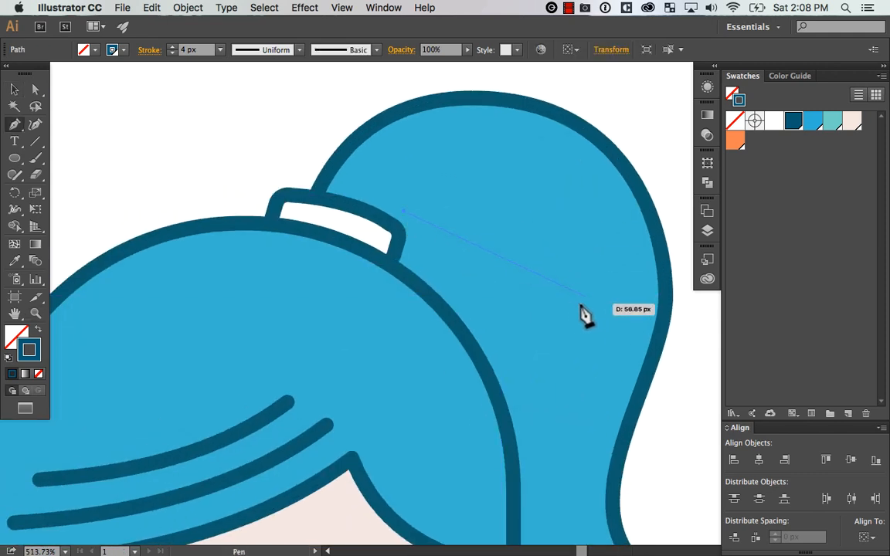
{"action": "left_click", "coordinate": [573, 318]}
Bend the upper ponytail line into an arch starting at the hair tie, fine-tuning its lower end and both handles
{"action": "key", "text": "a"}
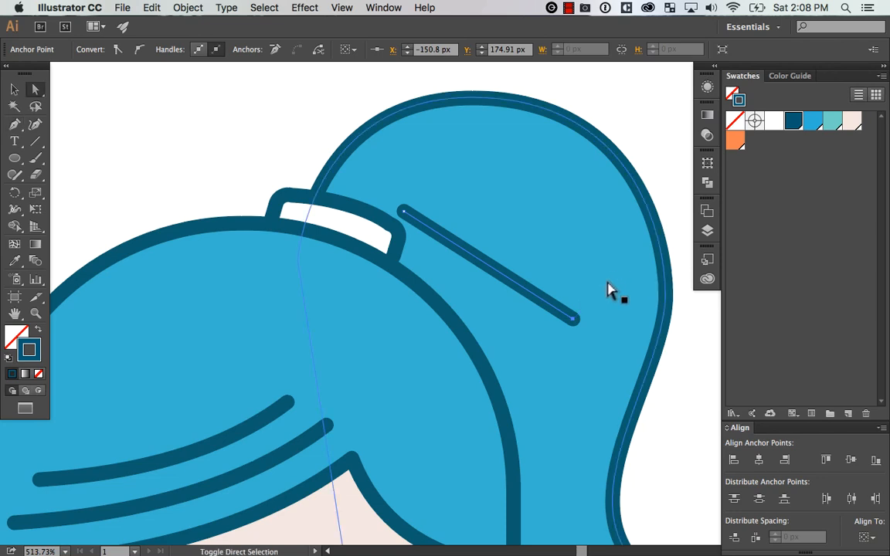
{"action": "left_click_drag", "start_coordinate": [520, 287], "coordinate": [533, 227]}
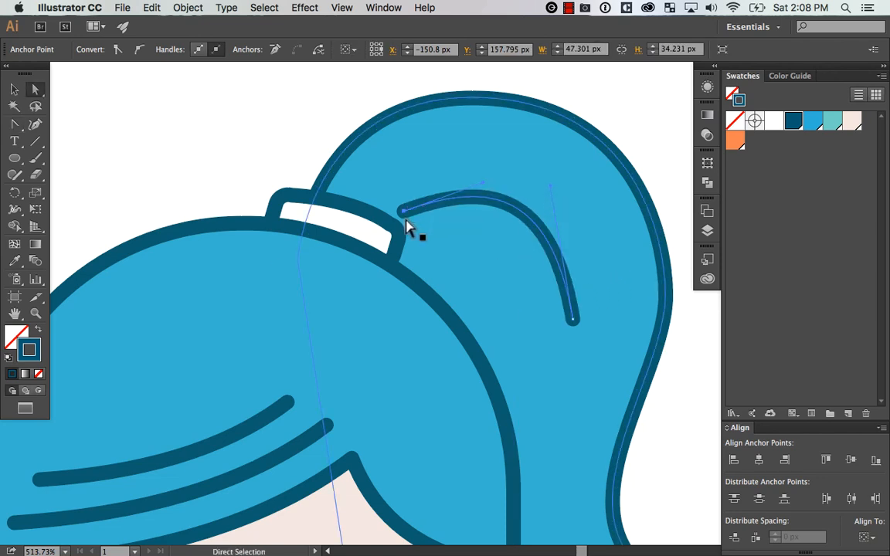
{"action": "left_click_drag", "start_coordinate": [403, 212], "coordinate": [384, 224]}
{"action": "left_click_drag", "start_coordinate": [462, 195], "coordinate": [462, 170]}
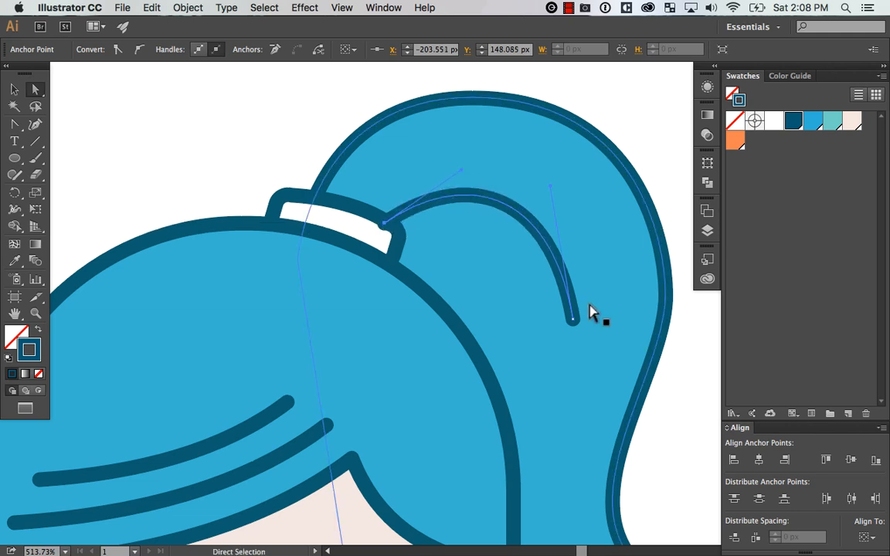
{"action": "left_click_drag", "start_coordinate": [572, 319], "coordinate": [567, 326]}
{"action": "left_click_drag", "start_coordinate": [544, 191], "coordinate": [554, 180]}
{"action": "left_click_drag", "start_coordinate": [463, 170], "coordinate": [453, 164]}
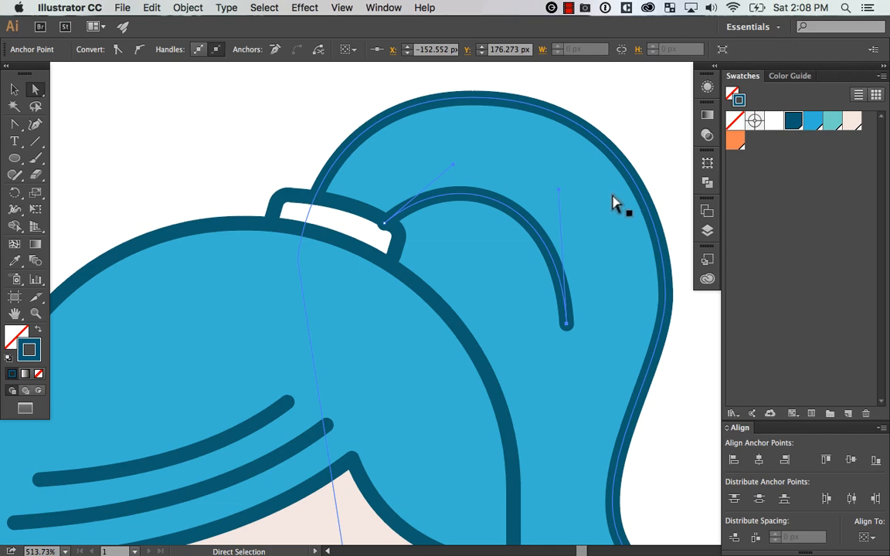
Examine the arched ponytail strand and where it meets the hair tie at different magnifications
{"action": "key", "text": "super+minus"}
{"action": "key", "text": "super+minus"}
{"action": "key", "text": "super+minus"}
{"action": "key", "text": "super+equal"}
{"action": "left_click", "coordinate": [625, 319]}
{"action": "left_click_drag", "start_coordinate": [627, 318], "coordinate": [630, 281]}
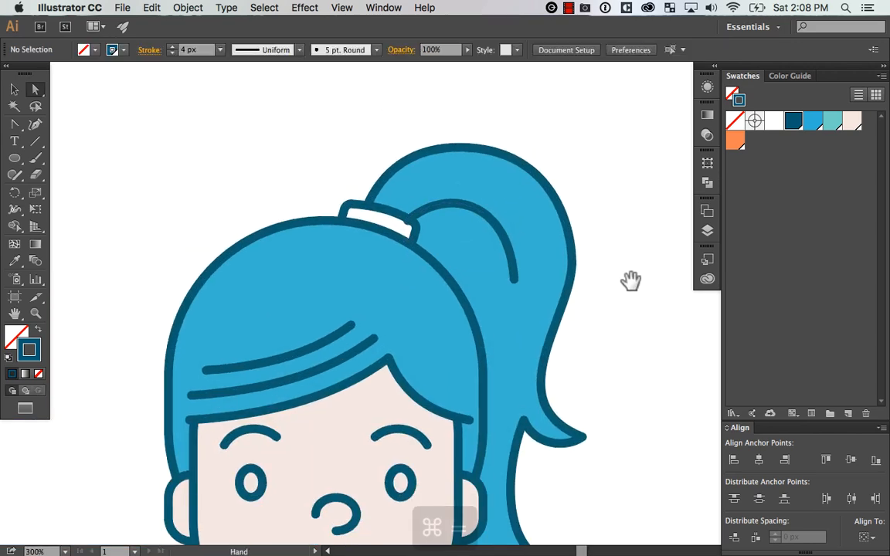
{"action": "key", "text": "super+minus"}
{"action": "key", "text": "super+minus"}
{"action": "key", "text": "super+equal"}
{"action": "key", "text": "super+equal"}
{"action": "key", "text": "super+equal"}
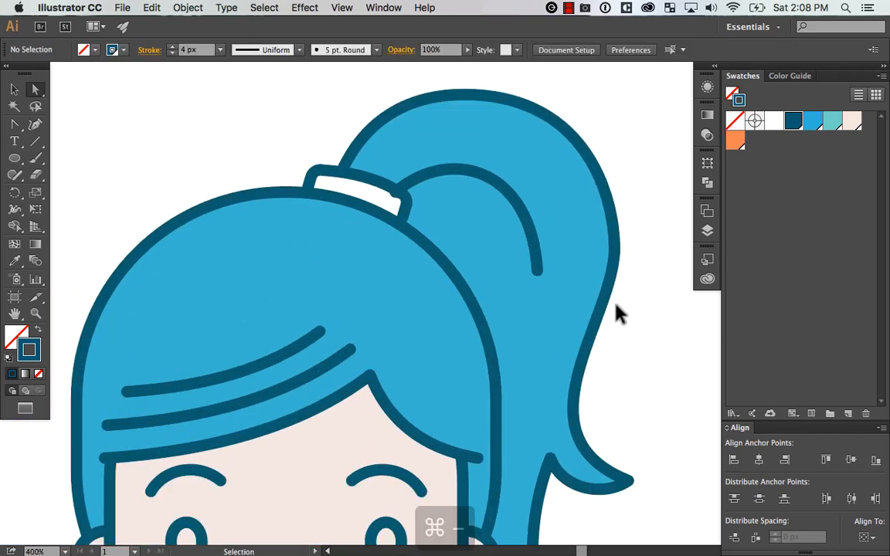
{"action": "key", "text": "super+equal"}
{"action": "key", "text": "a"}
{"action": "key", "text": "super+minus"}
{"action": "key", "text": "super+minus"}
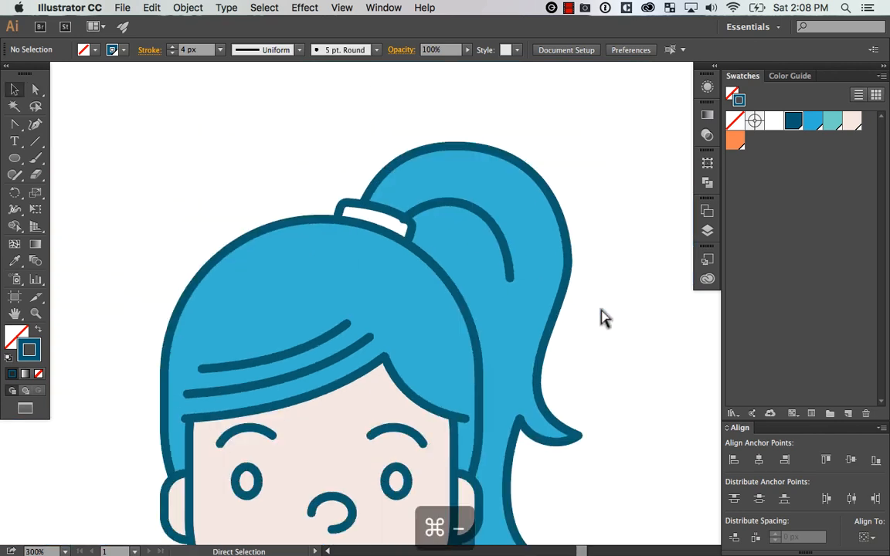
{"action": "key", "text": "super+minus"}
{"action": "key", "text": "super+equal"}
{"action": "left_click_drag", "start_coordinate": [610, 327], "coordinate": [584, 309]}
Nudge the arch's hair-tie end slightly outward so it stays off the white band
{"action": "key", "text": "a"}
{"action": "left_click", "coordinate": [400, 192]}
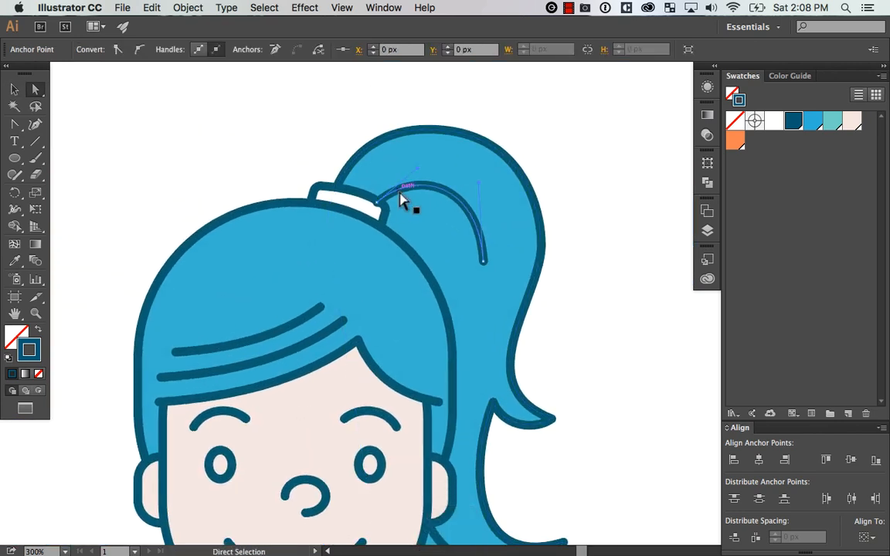
{"action": "mouse_move", "coordinate": [381, 203]}
{"action": "left_mouse_down"}
{"action": "mouse_move", "coordinate": [403, 192]}
{"action": "mouse_move", "coordinate": [380, 207]}
{"action": "mouse_move", "coordinate": [385, 200]}
{"action": "left_mouse_up"}
{"action": "left_click", "coordinate": [640, 230]}
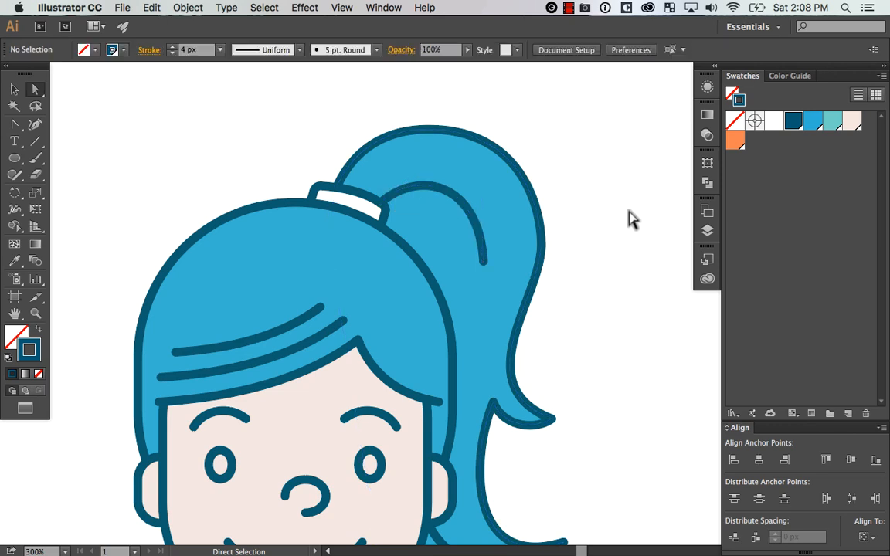
Shorten the ponytail arch by adding an anchor point on its descending part and deleting the end beyond it
{"action": "key", "text": "plus"}
{"action": "left_click", "coordinate": [475, 222]}
{"action": "key", "text": "a"}
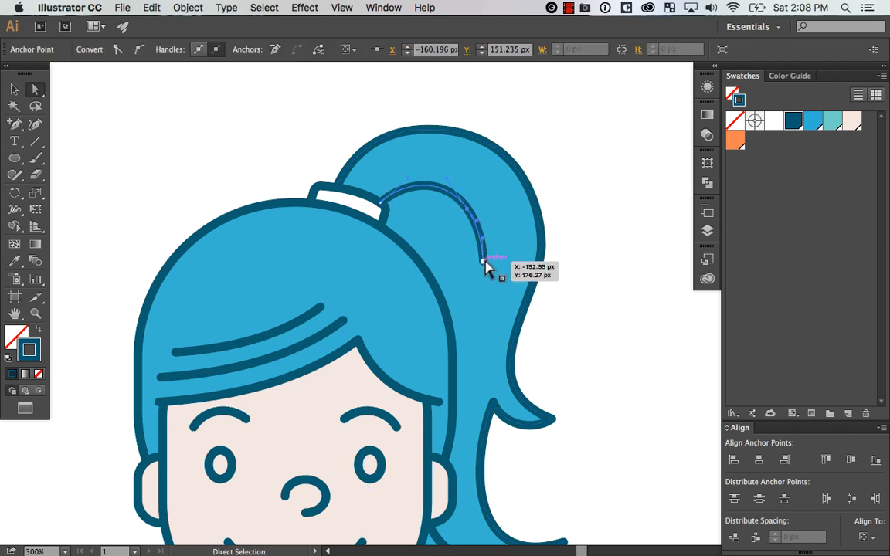
{"action": "left_click", "coordinate": [484, 262]}
{"action": "key", "text": "Delete"}
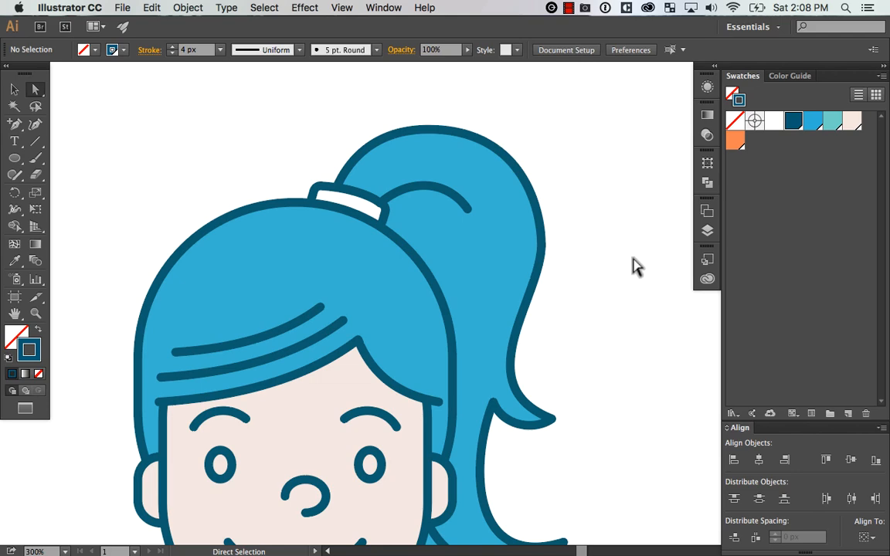
{"action": "key", "text": "super+minus"}
{"action": "key", "text": "super+minus"}
{"action": "left_click_drag", "start_coordinate": [608, 298], "coordinate": [603, 268]}
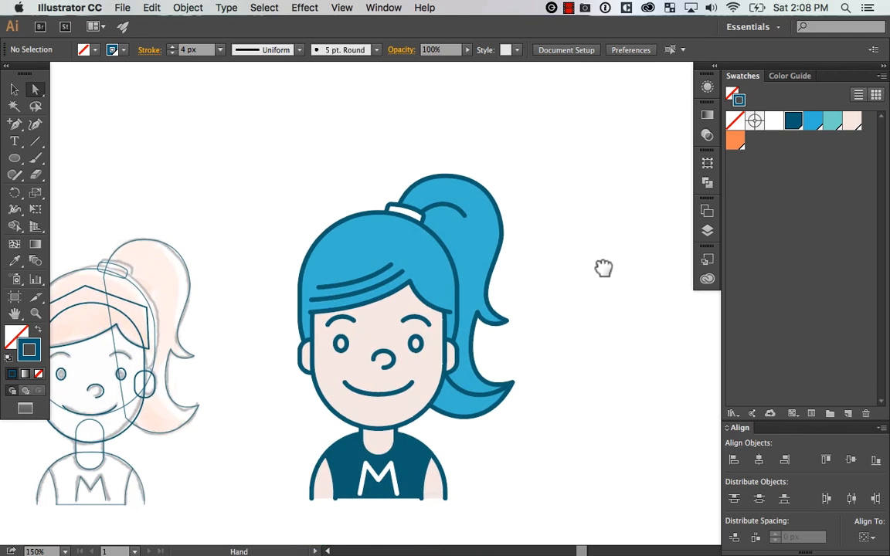
Fill both eye ellipses with the dark blue swatch
{"action": "key", "text": "z"}
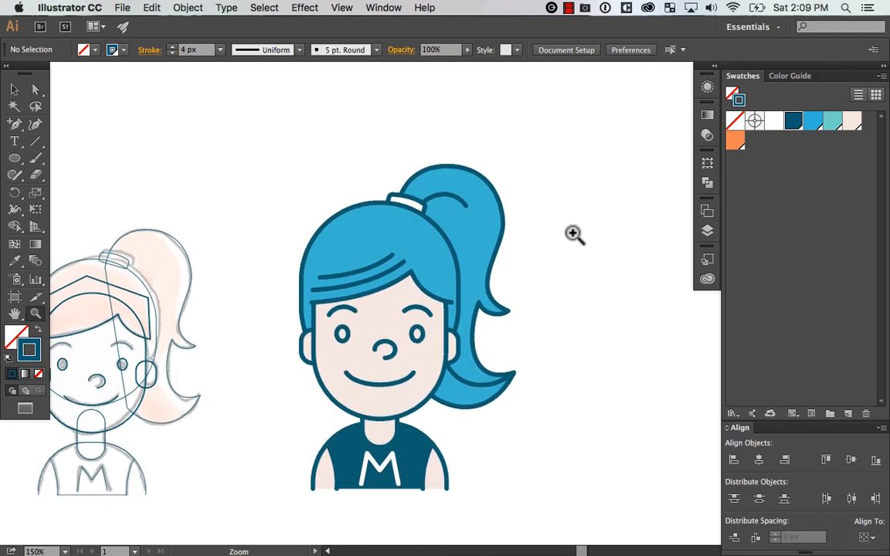
{"action": "left_click_drag", "start_coordinate": [566, 143], "coordinate": [275, 503]}
{"action": "key", "text": "v"}
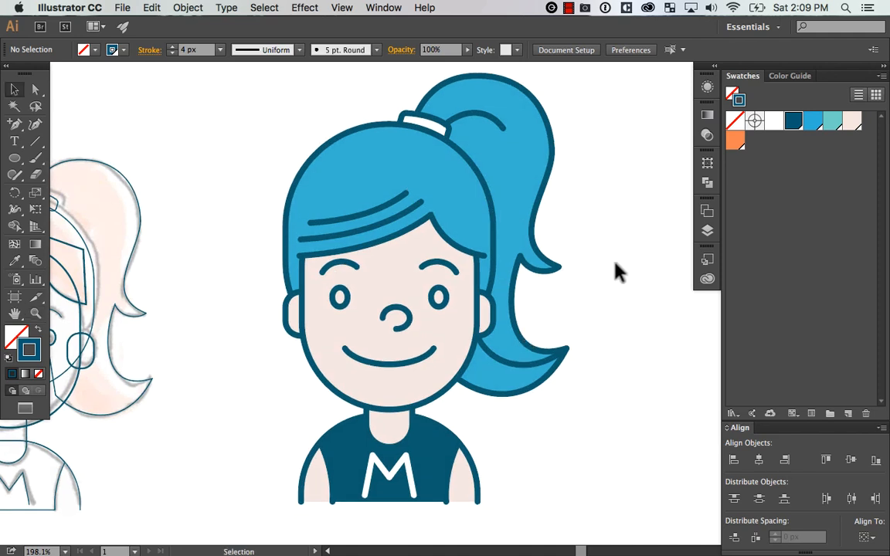
{"action": "left_click", "coordinate": [340, 301]}
{"action": "left_click", "coordinate": [442, 301], "text": "shift"}
{"action": "left_click", "coordinate": [20, 334]}
{"action": "left_click", "coordinate": [793, 121]}
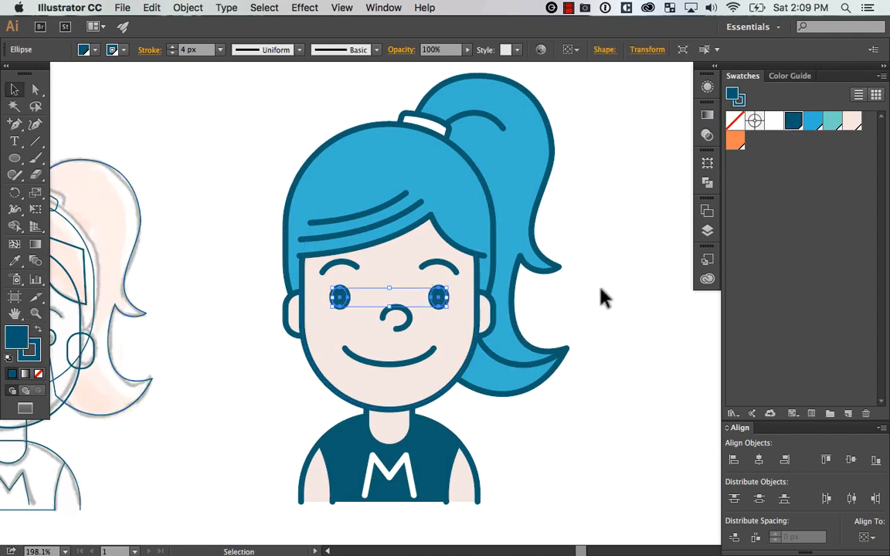
Try the lighter blue swatch as the fill of the eyes
{"action": "left_click", "coordinate": [615, 291]}
{"action": "left_click", "coordinate": [342, 302]}
{"action": "left_click", "coordinate": [812, 121]}
{"action": "left_click", "coordinate": [610, 315]}
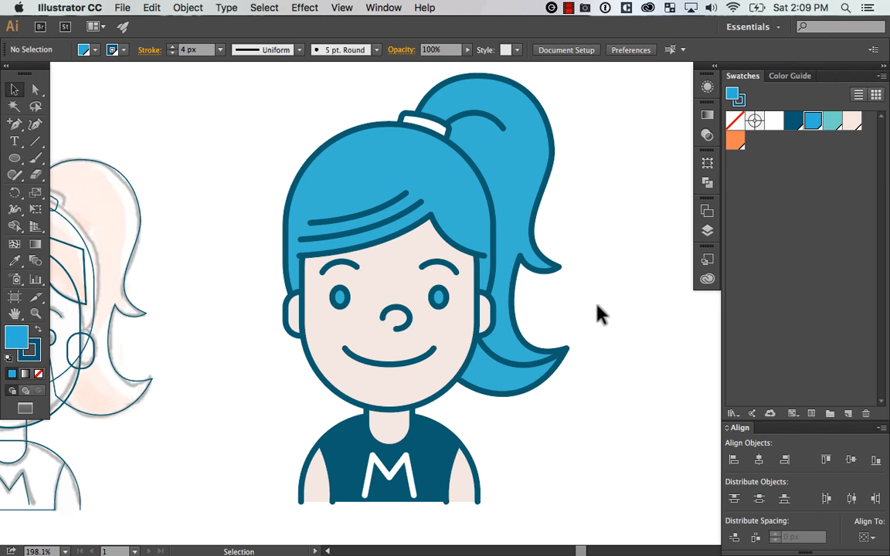
Fill both eye ellipses with the dark blue swatch and remove their stroke
{"action": "left_click", "coordinate": [438, 298]}
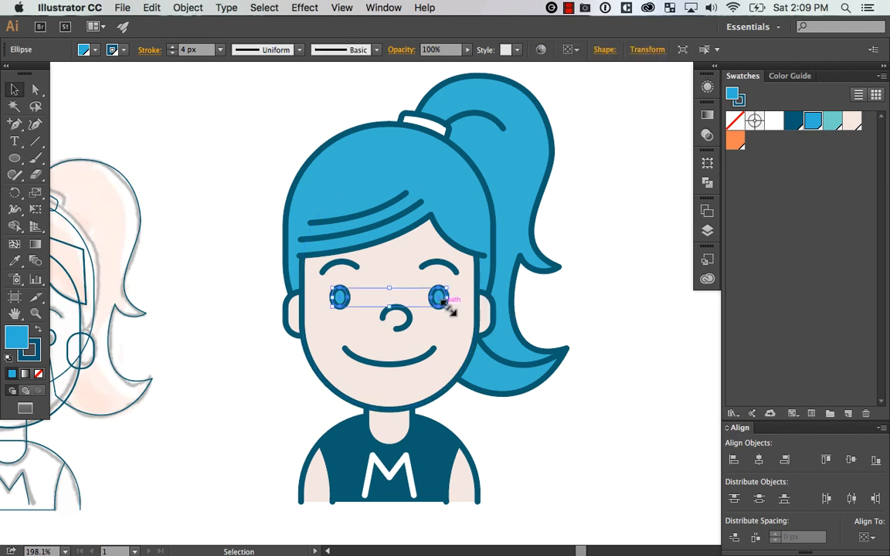
{"action": "left_click", "coordinate": [796, 124]}
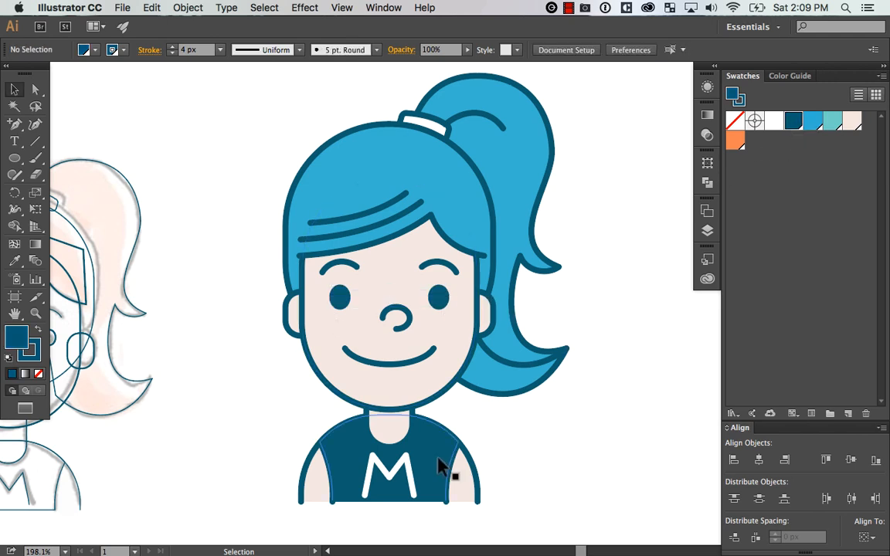
{"action": "left_click", "coordinate": [39, 374]}
{"action": "left_click", "coordinate": [628, 282]}
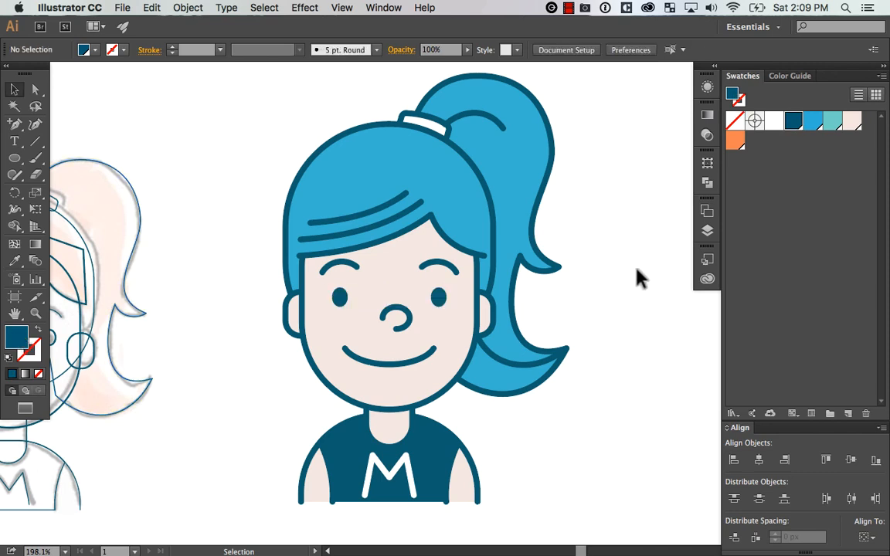
Try moving the ear shapes outward, undo the move, and inspect the full ear shapes in isolation
{"action": "key", "text": "super+minus"}
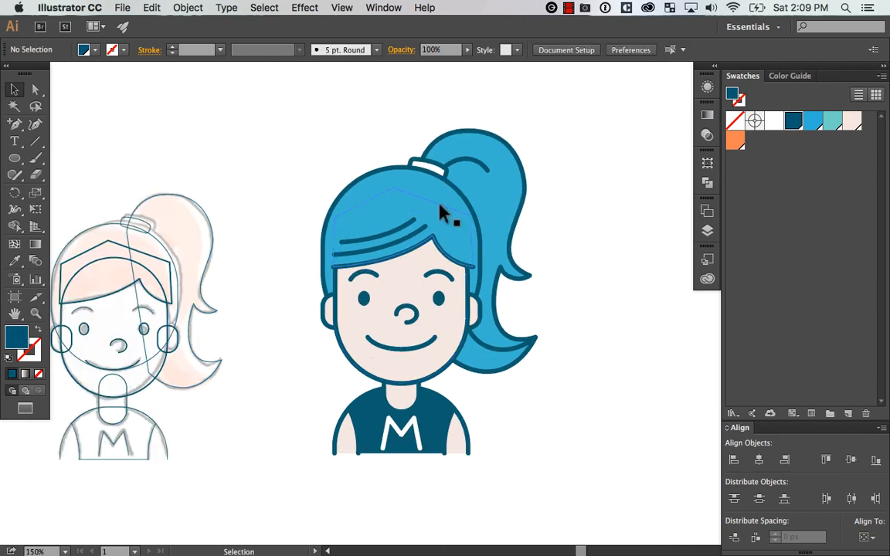
{"action": "left_click_drag", "start_coordinate": [613, 283], "coordinate": [603, 271]}
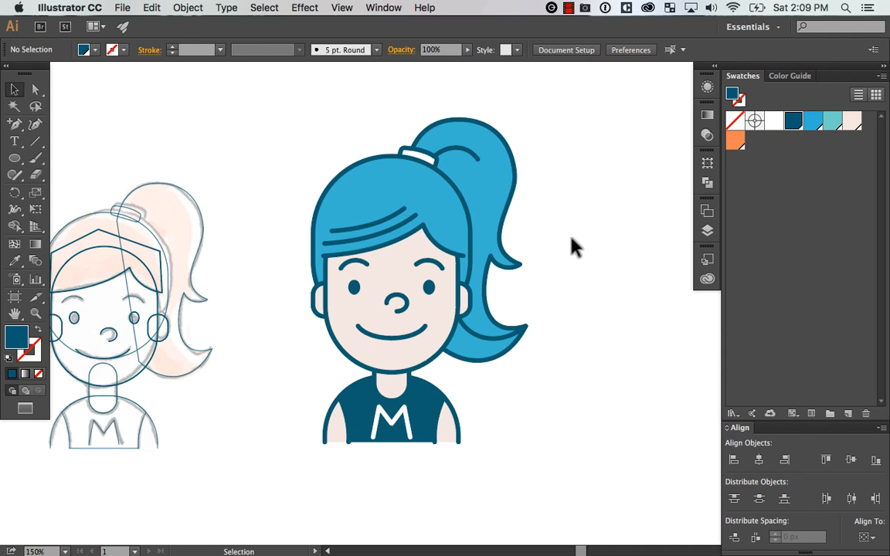
{"action": "key", "text": "z"}
{"action": "left_click_drag", "start_coordinate": [580, 109], "coordinate": [282, 454]}
{"action": "key", "text": "v"}
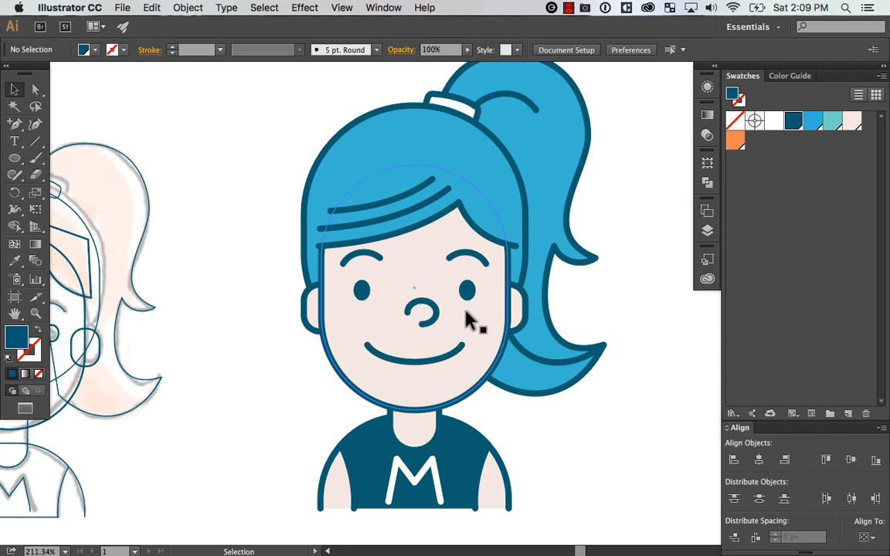
{"action": "left_click_drag", "start_coordinate": [314, 319], "coordinate": [292, 333]}
{"action": "key", "text": "super+z"}
{"action": "double_click", "coordinate": [311, 324]}
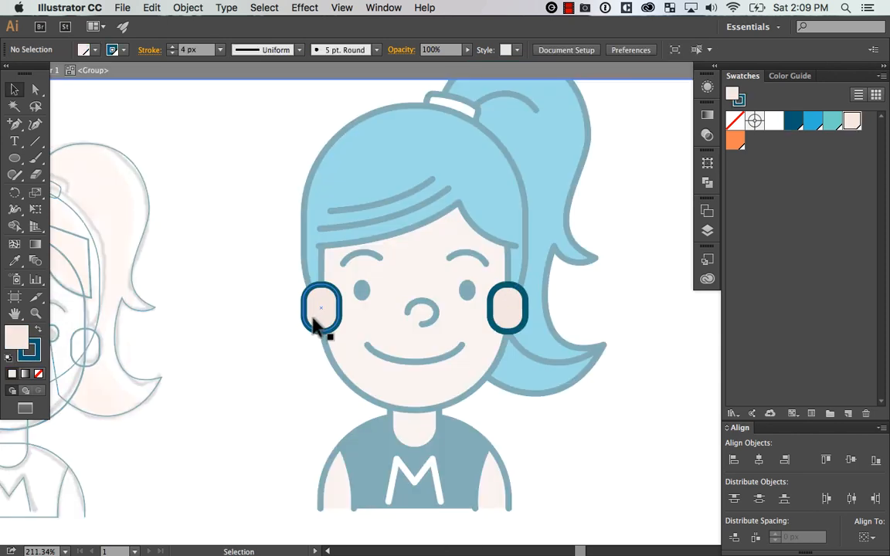
{"action": "left_click", "coordinate": [318, 327]}
{"action": "double_click", "coordinate": [293, 371]}
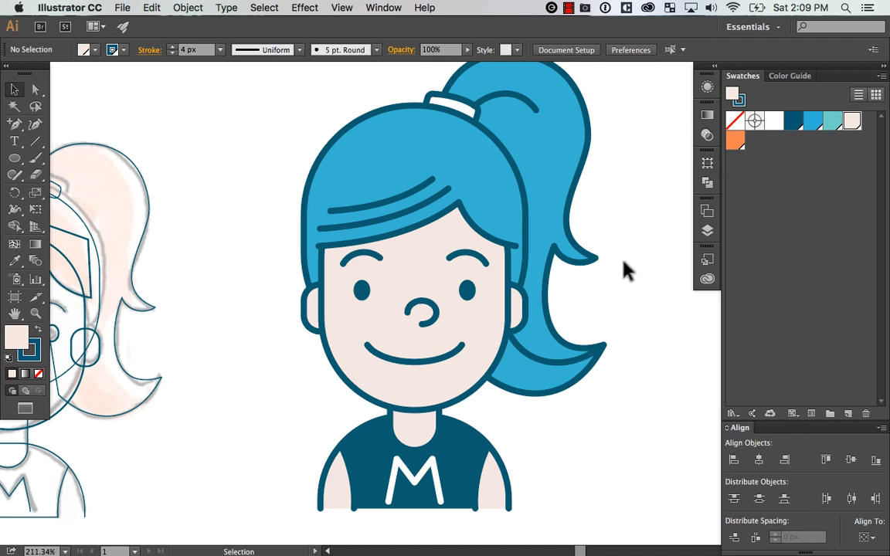
Try moving the large rounded hair shape off the head toward the ponytail and undo the move
{"action": "left_click", "coordinate": [384, 151]}
{"action": "left_click", "coordinate": [672, 254]}
{"action": "left_click_drag", "start_coordinate": [397, 116], "coordinate": [571, 223]}
{"action": "key", "text": "super+z"}
{"action": "left_click", "coordinate": [610, 206]}
{"action": "key", "text": "super+z"}
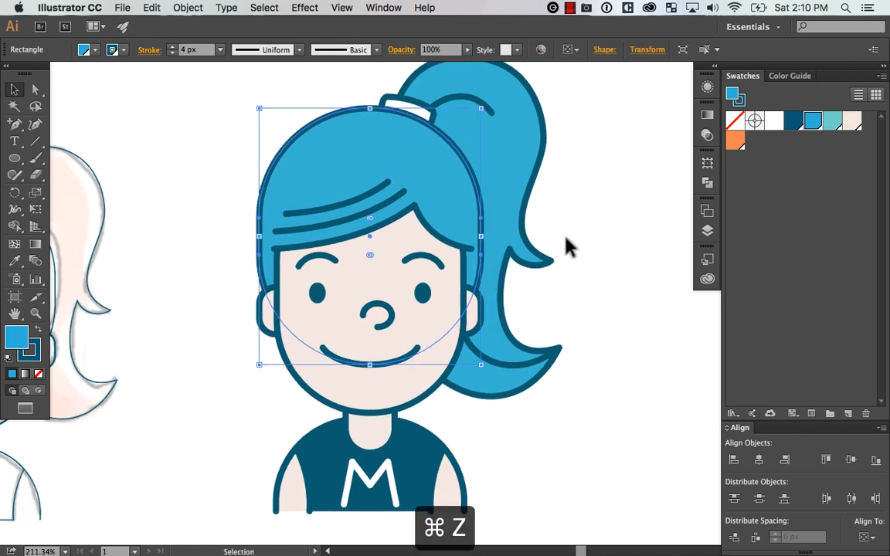
{"action": "key", "text": "super+minus"}
{"action": "left_click_drag", "start_coordinate": [551, 188], "coordinate": [570, 231]}
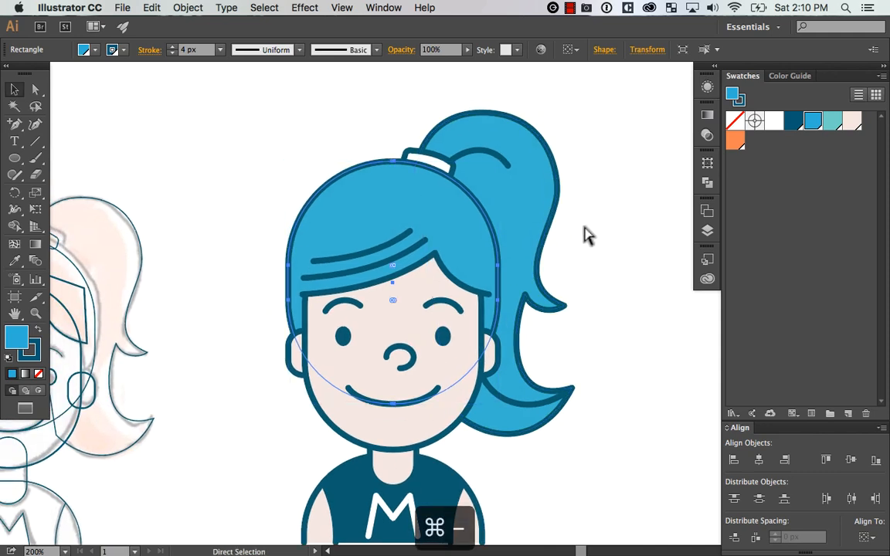
{"action": "key", "text": "super+minus"}
{"action": "left_click", "coordinate": [556, 142]}
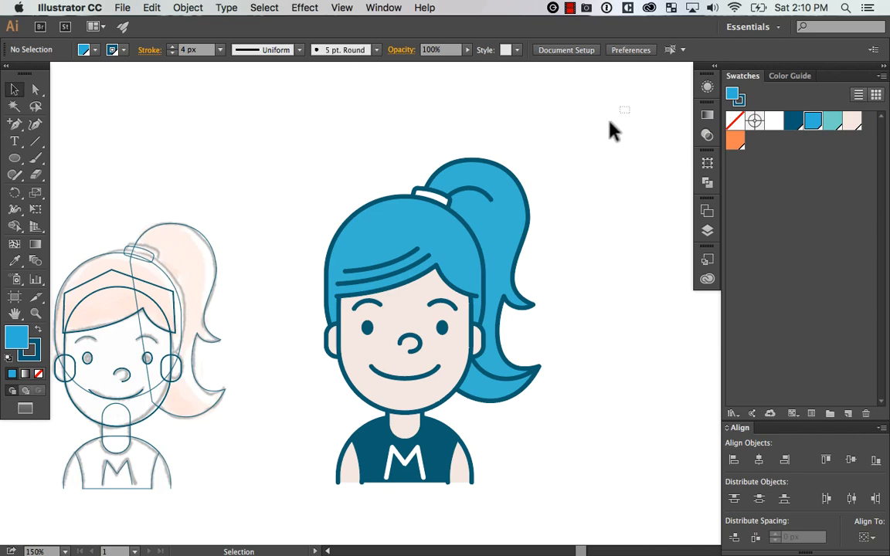
Draw an arrow pointing at the ponytail with the Pen tool, using a diagonal shaft and a two-line arrowhead
{"action": "key", "text": "p"}
{"action": "left_click", "coordinate": [624, 93]}
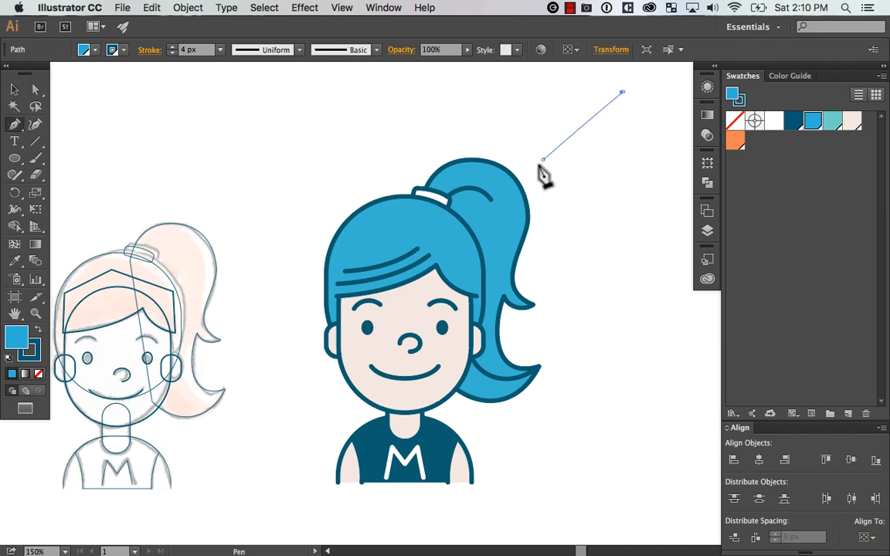
{"action": "left_click", "coordinate": [542, 160]}
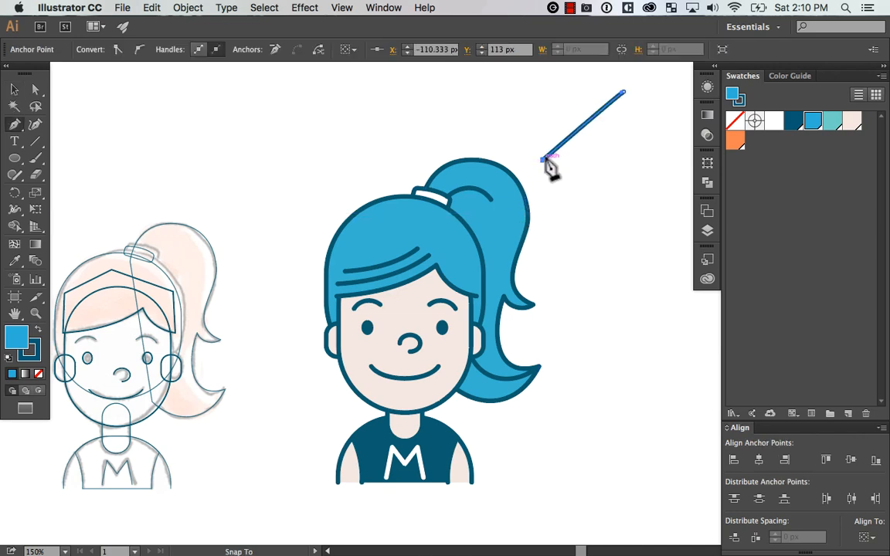
{"action": "left_click", "coordinate": [547, 132]}
{"action": "key", "text": "Escape"}
{"action": "left_click", "coordinate": [543, 160]}
{"action": "left_click", "coordinate": [584, 160]}
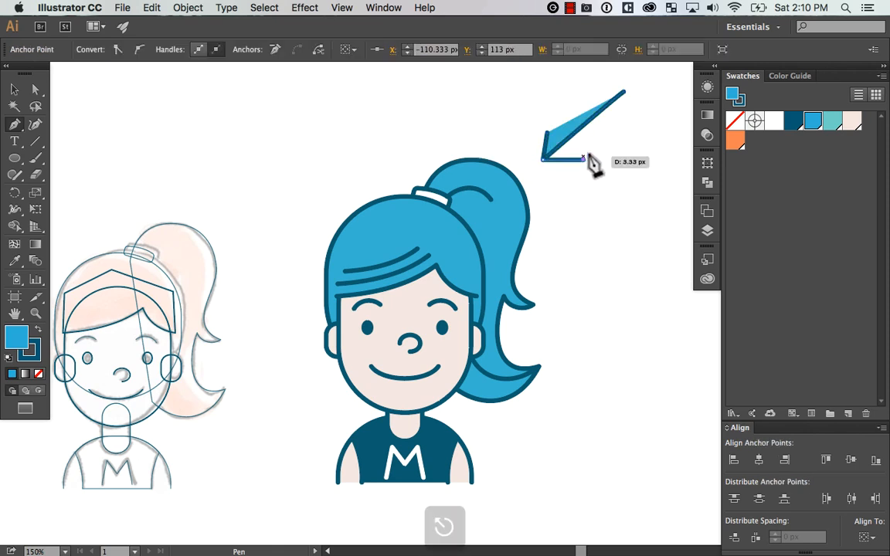
Remove the fill from all of the arrow's paths
{"action": "key", "text": "v"}
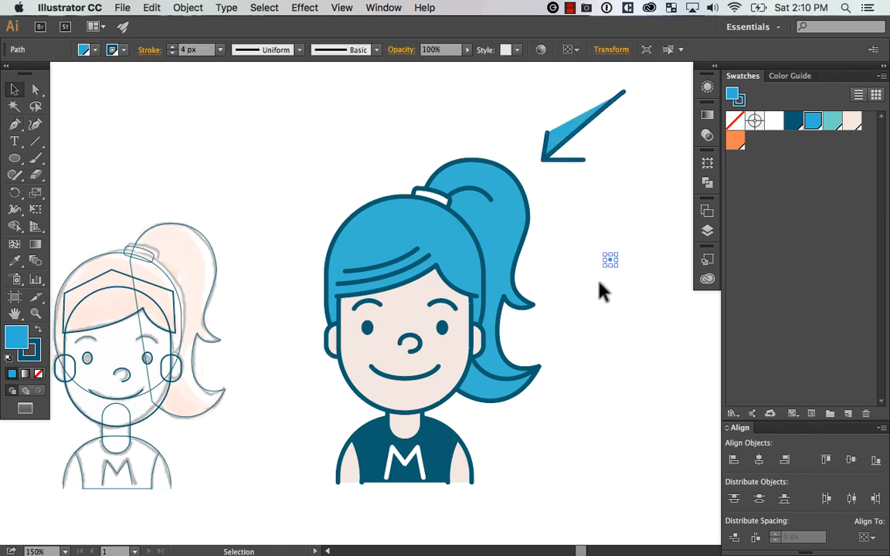
{"action": "left_click_drag", "start_coordinate": [657, 109], "coordinate": [563, 143]}
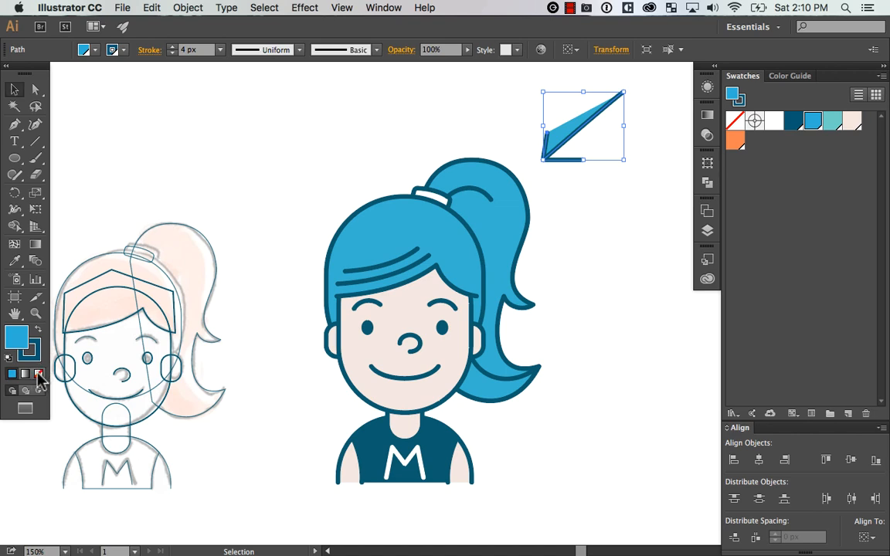
{"action": "left_click", "coordinate": [39, 373]}
{"action": "left_click", "coordinate": [604, 223]}
{"action": "key", "text": "space"}
{"action": "left_click_drag", "start_coordinate": [619, 288], "coordinate": [600, 284]}
{"action": "key", "text": "z"}
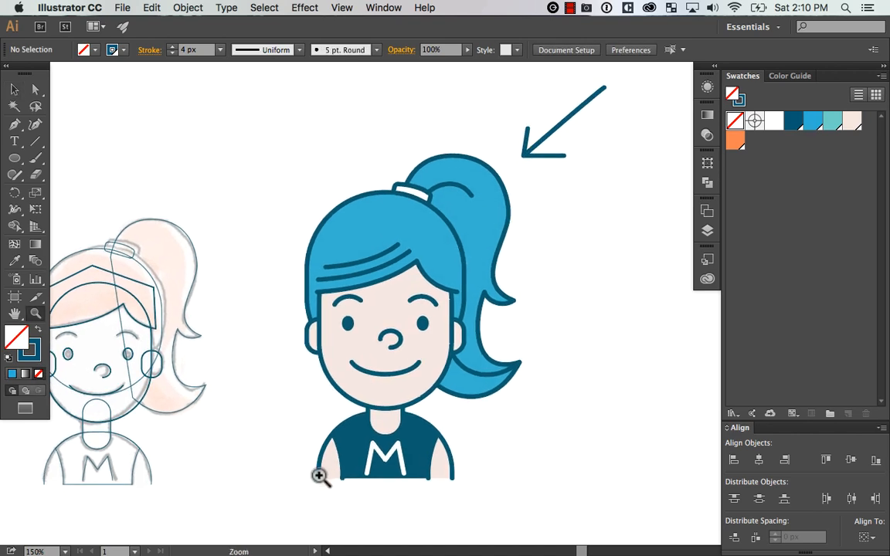
{"action": "left_click_drag", "start_coordinate": [561, 126], "coordinate": [562, 130]}
{"action": "key", "text": "space"}
{"action": "left_click_drag", "start_coordinate": [513, 224], "coordinate": [582, 228]}
{"action": "key", "text": "v"}
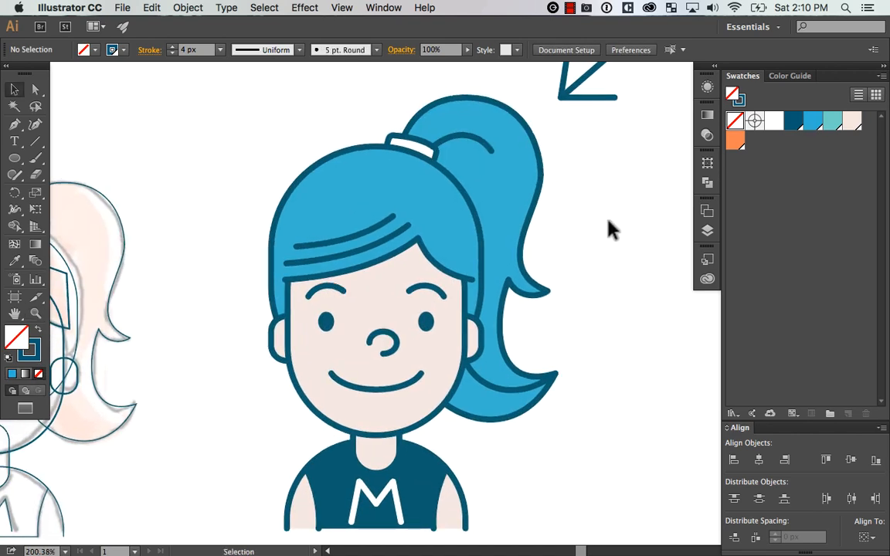
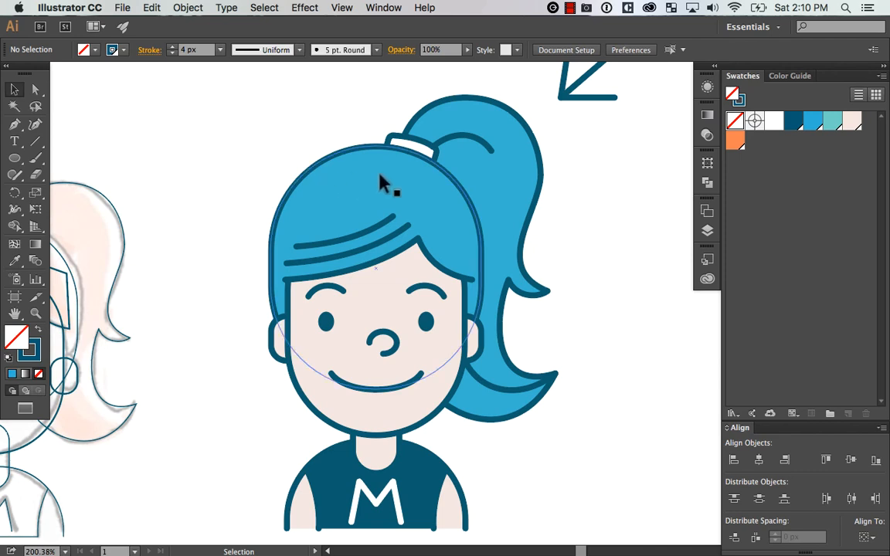
Duplicate the large rounded hair shape and offset the copy slightly right and up from the original
{"action": "left_click", "coordinate": [323, 179]}
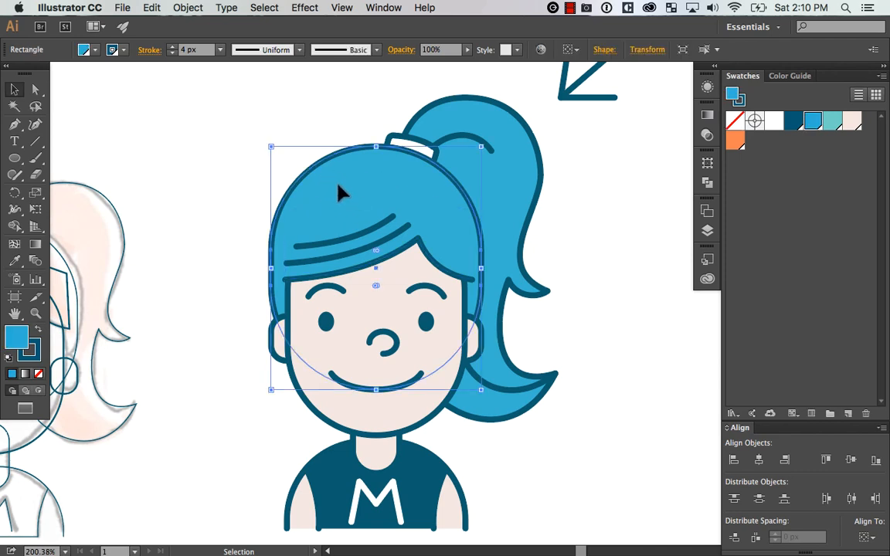
{"action": "left_click_drag", "start_coordinate": [334, 187], "coordinate": [334, 181]}
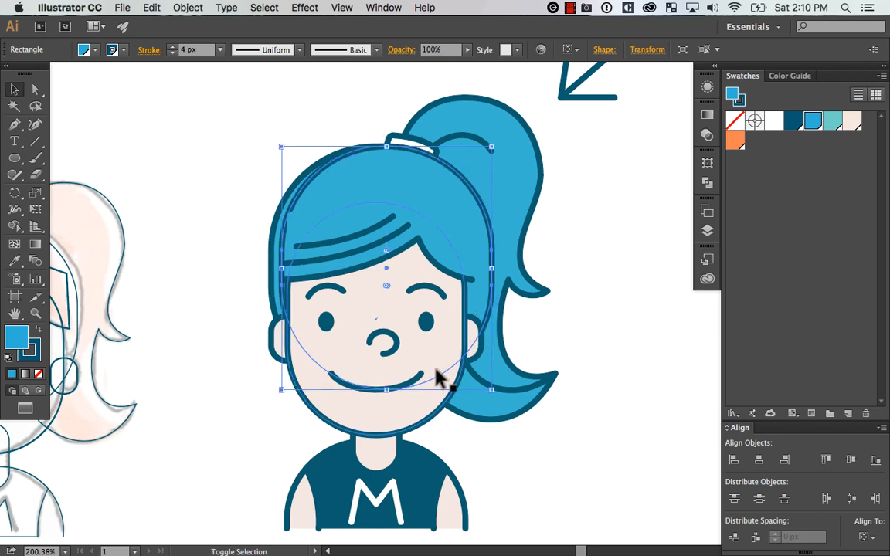
{"action": "key", "text": "Right"}
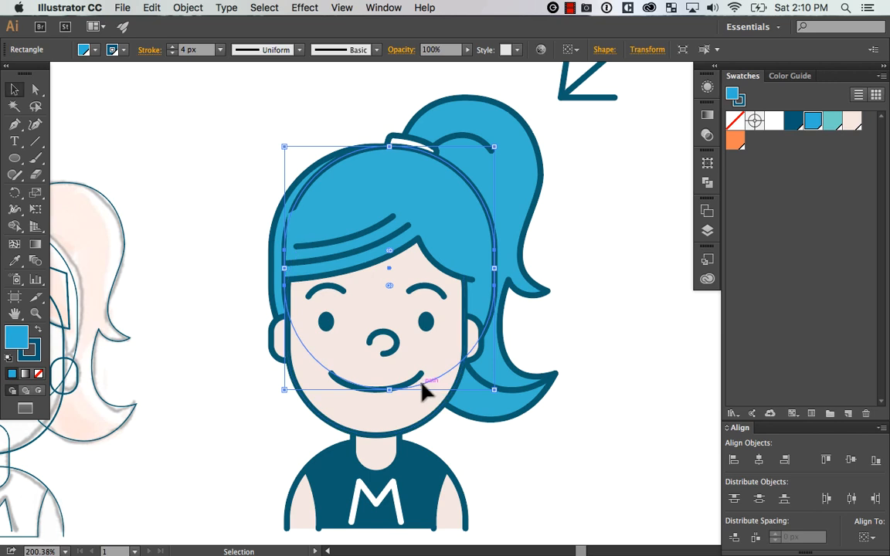
{"action": "key", "text": "Up"}
{"action": "key", "text": "Up"}
{"action": "key", "text": "Up"}
{"action": "key", "text": "Up"}
{"action": "key", "text": "Up"}
{"action": "key", "text": "Up"}
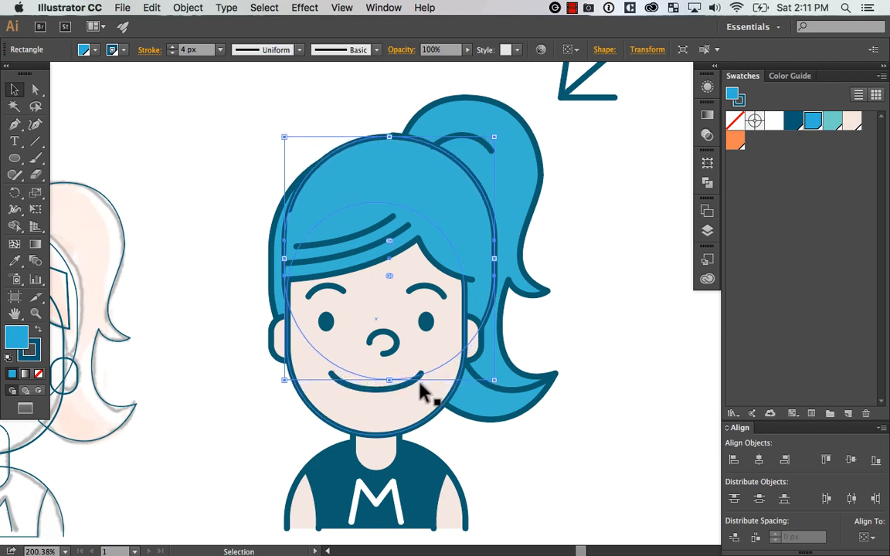
{"action": "key", "text": "super+shift+a"}
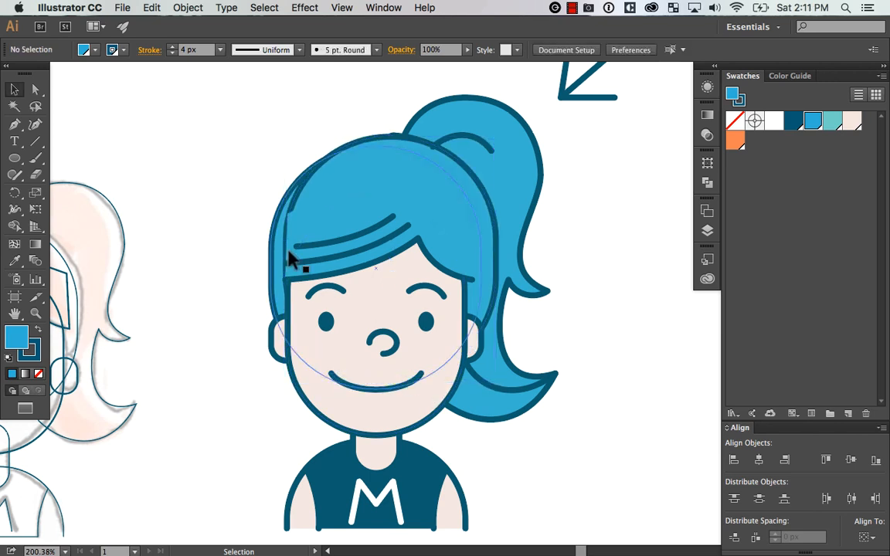
Copy the original rounded hair shape and paste the copy in place above the face
{"action": "left_click", "coordinate": [292, 312]}
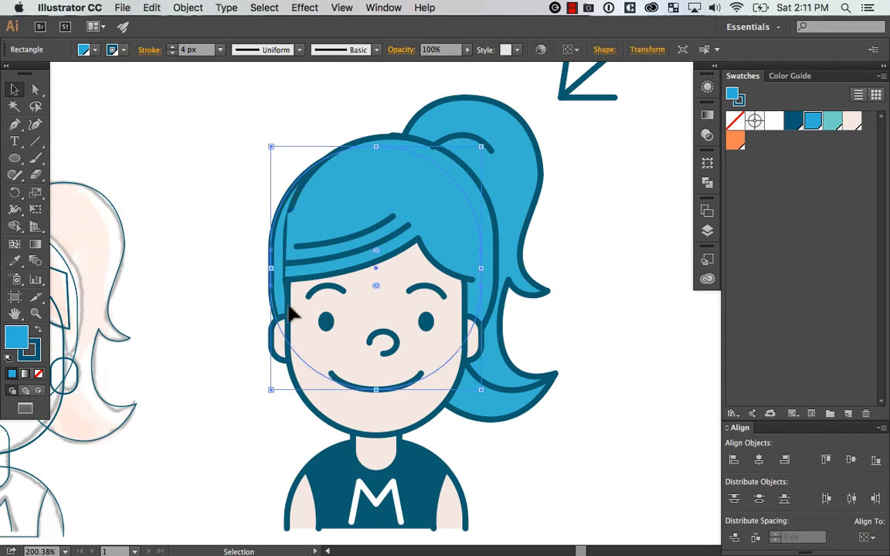
{"action": "left_click", "coordinate": [239, 300]}
{"action": "key", "text": "super+c"}
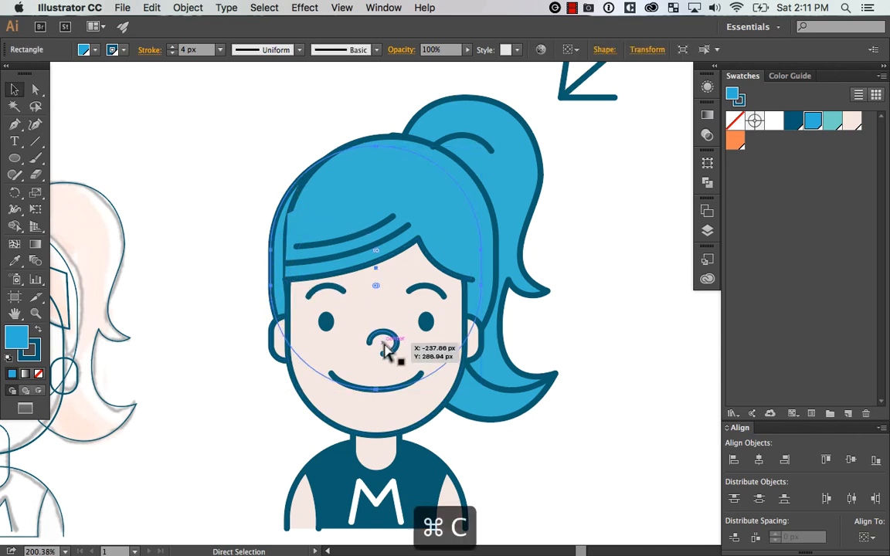
{"action": "key", "text": "shift+super+v"}
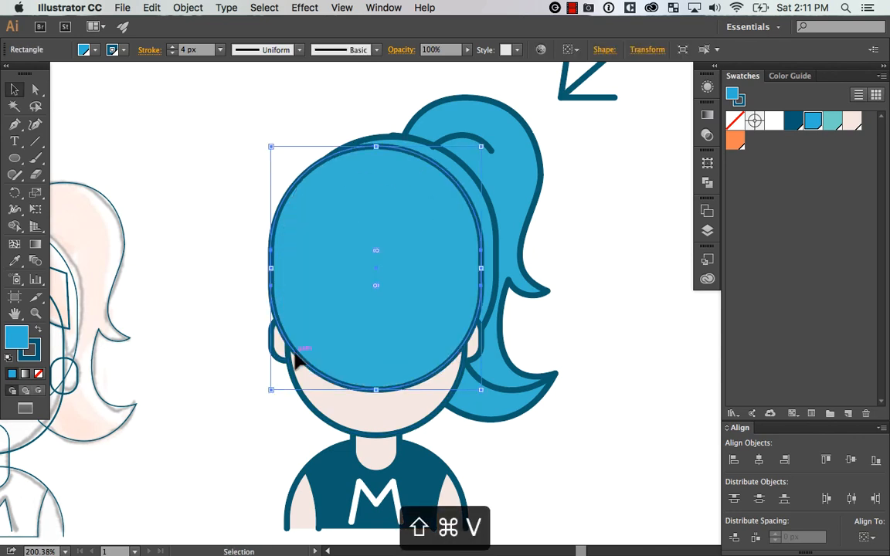
Bring the offset hair copy to the front and subtract it from the in-place copy to form a crescent
{"action": "left_click", "coordinate": [472, 171]}
{"action": "key", "text": "shift+super+bracketright"}
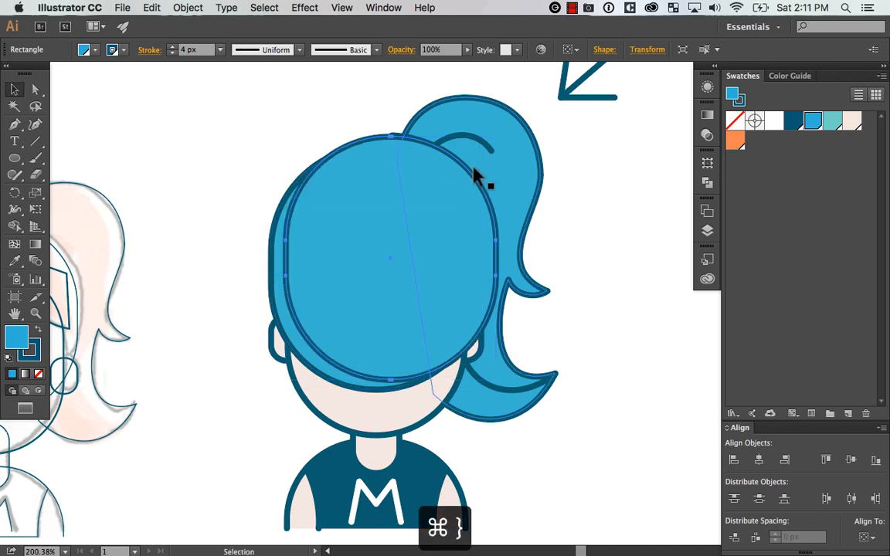
{"action": "left_click", "coordinate": [320, 375]}
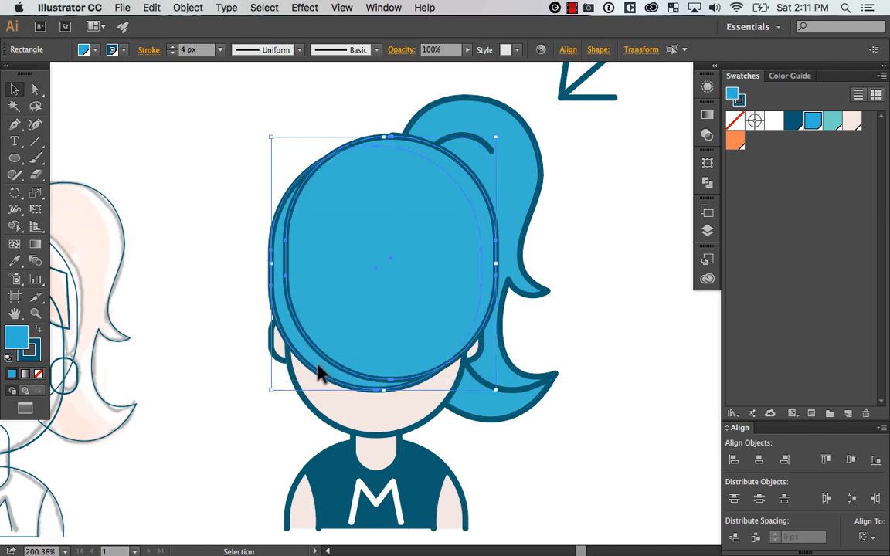
{"action": "left_click", "coordinate": [708, 183]}
{"action": "left_click", "coordinate": [565, 187]}
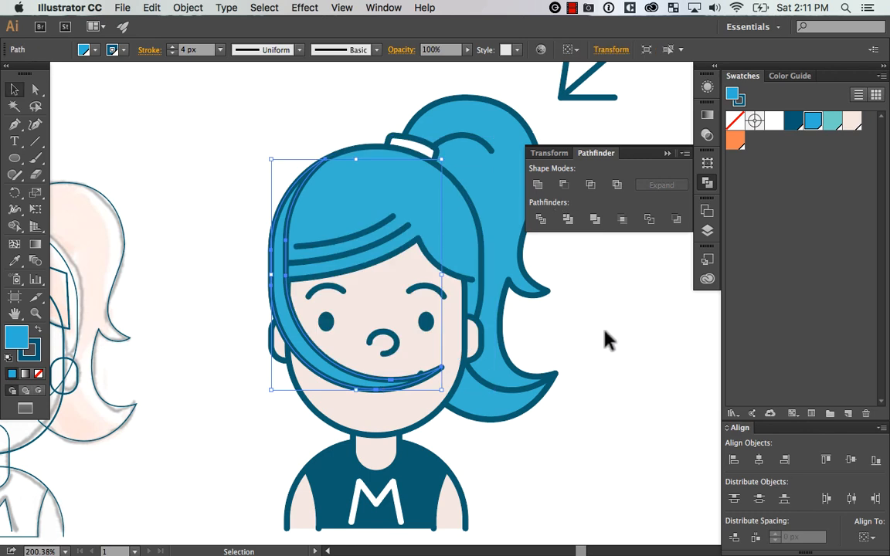
Remove the crescent's stroke and fill it with the teal swatch
{"action": "left_click", "coordinate": [39, 374]}
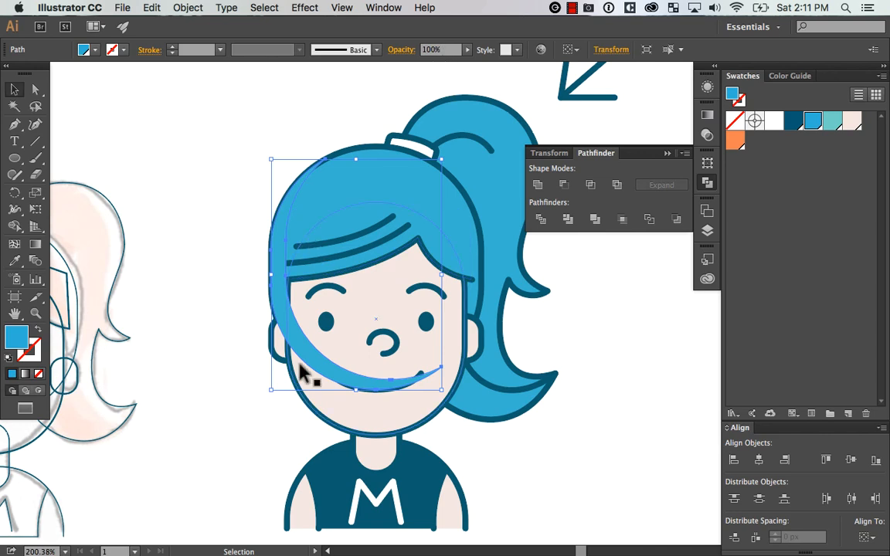
{"action": "left_click", "coordinate": [834, 122]}
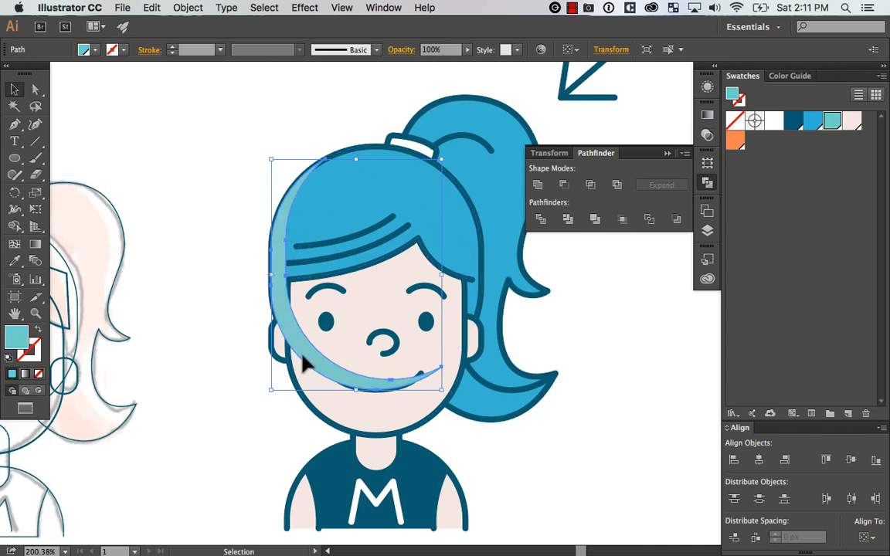
Try the Multiply blending mode on the teal crescent, and set it back to Normal
{"action": "left_click", "coordinate": [401, 50]}
{"action": "left_click", "coordinate": [281, 71]}
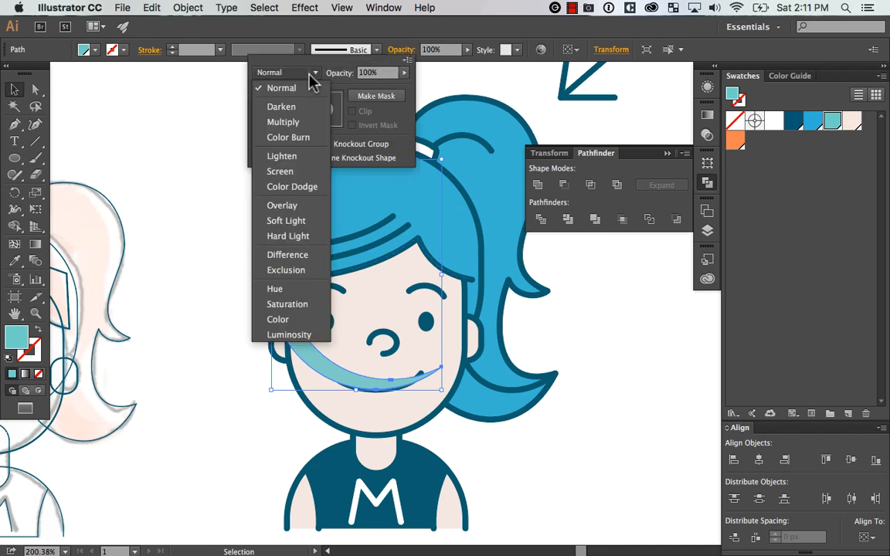
{"action": "left_click", "coordinate": [308, 119]}
{"action": "left_click", "coordinate": [193, 420]}
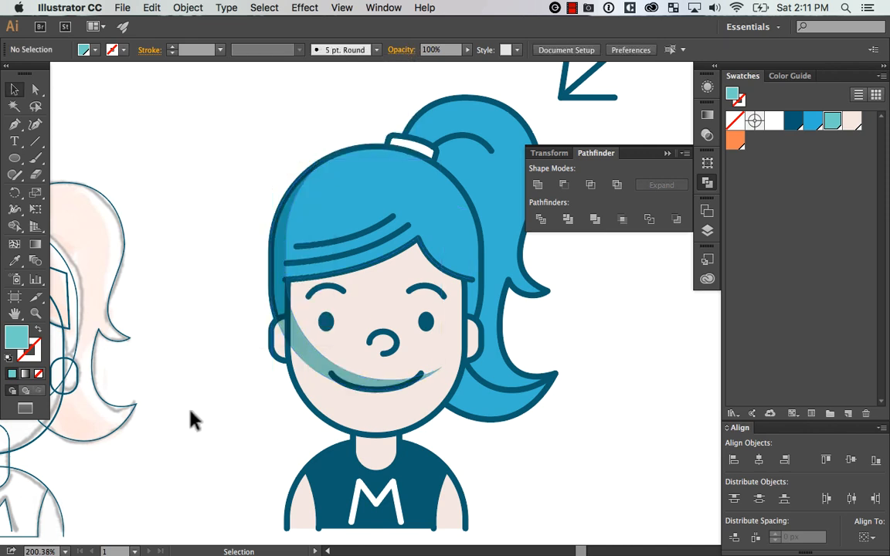
{"action": "left_click", "coordinate": [284, 278]}
{"action": "left_click", "coordinate": [232, 340]}
{"action": "left_click", "coordinate": [282, 292]}
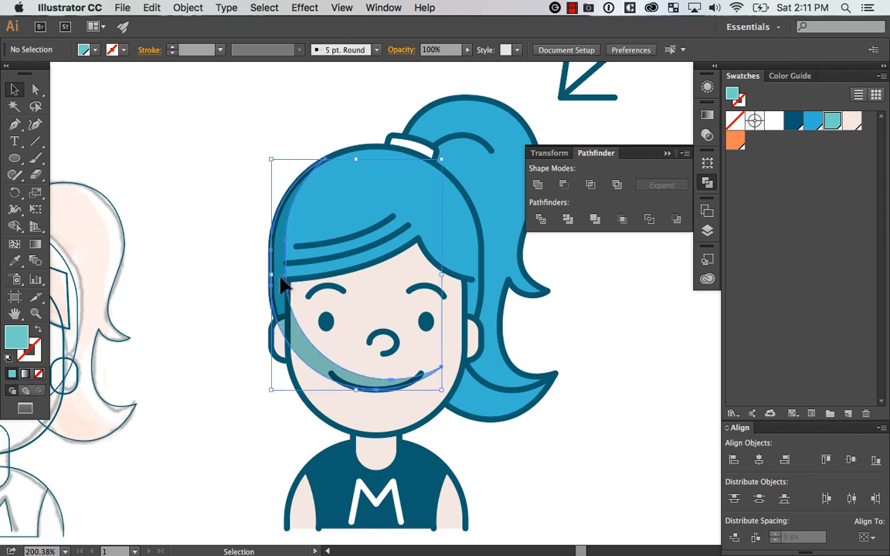
{"action": "left_click", "coordinate": [401, 50]}
{"action": "left_click", "coordinate": [286, 72]}
{"action": "left_click", "coordinate": [297, 86]}
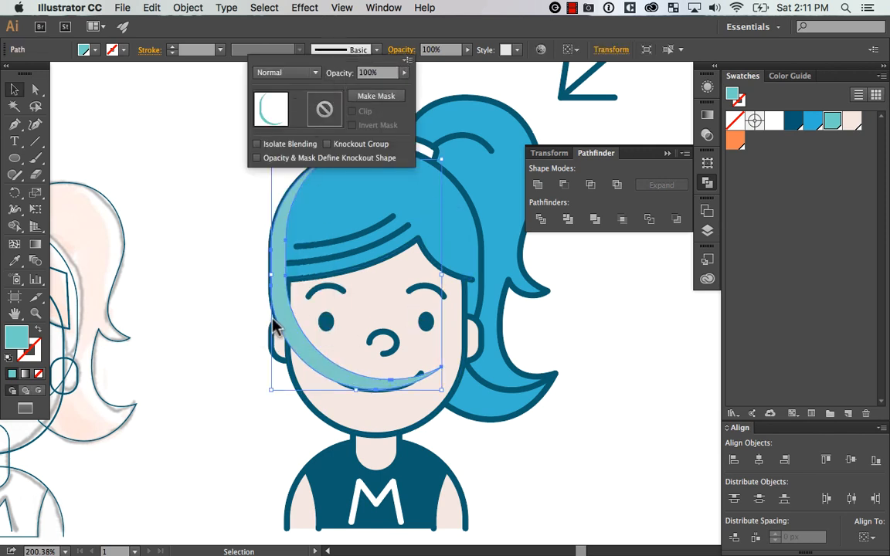
Fill the crescent with the hair's blue swatch and darken that fill colour in the Color Picker
{"action": "left_click", "coordinate": [357, 230]}
{"action": "left_click", "coordinate": [813, 123]}
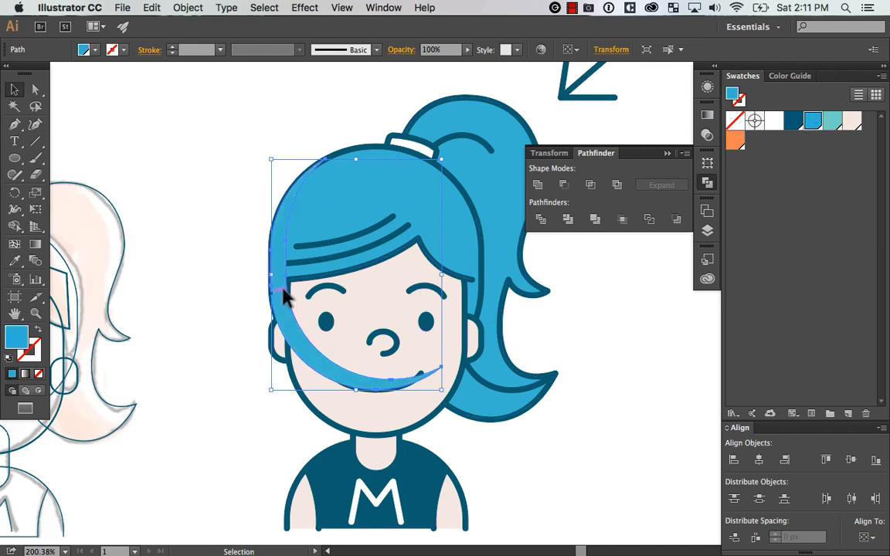
{"action": "double_click", "coordinate": [17, 336]}
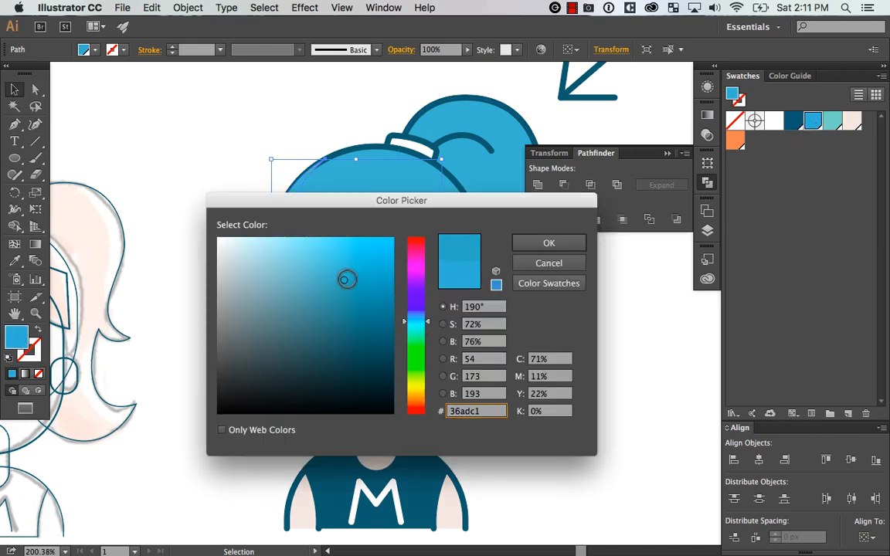
{"action": "left_click", "coordinate": [549, 244]}
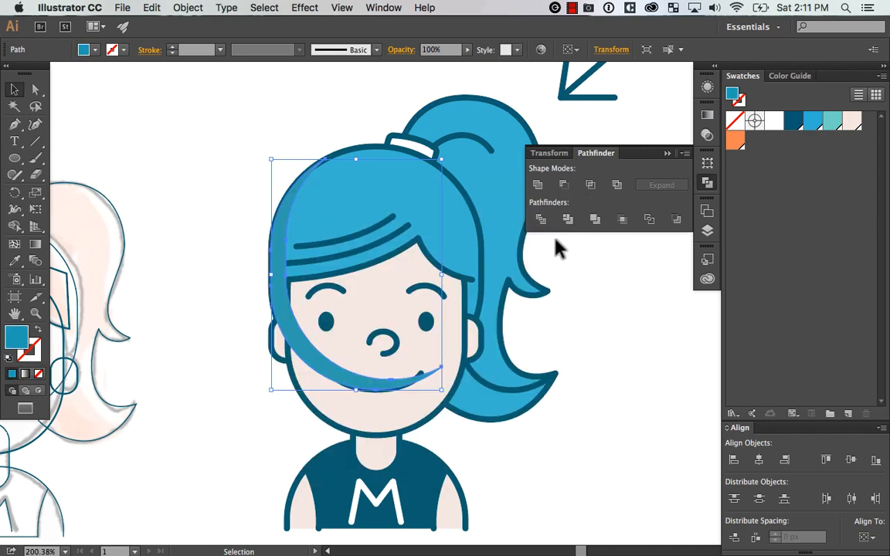
Set the crescent's blending mode to Darken
{"action": "key", "text": "v"}
{"action": "left_click", "coordinate": [401, 49]}
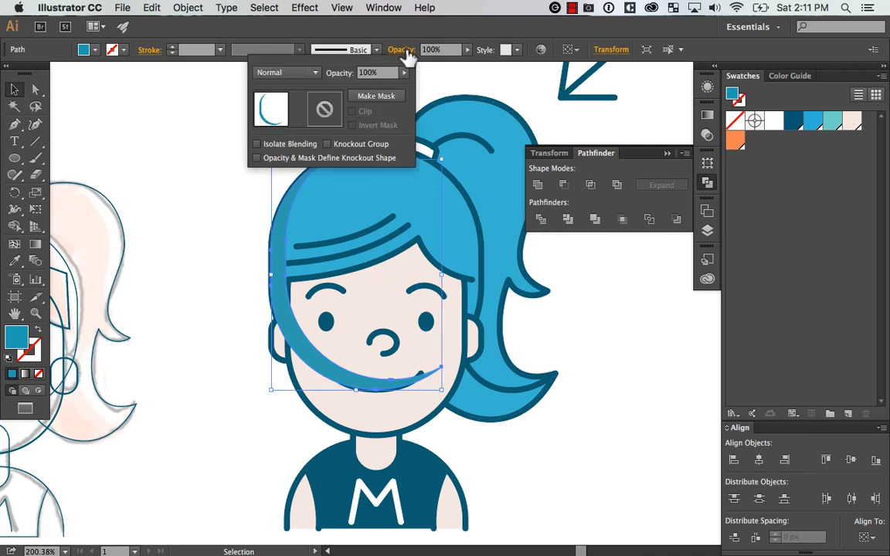
{"action": "left_click", "coordinate": [315, 72]}
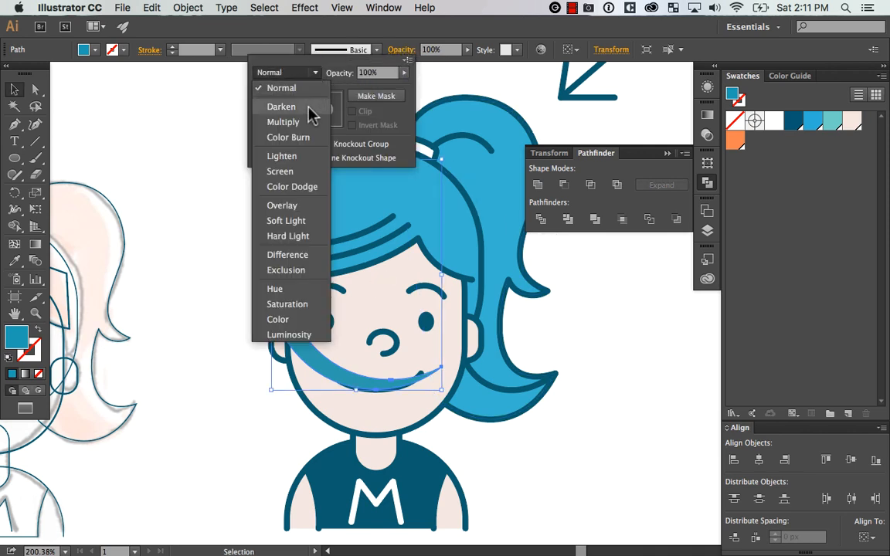
{"action": "left_click", "coordinate": [312, 108]}
{"action": "left_click", "coordinate": [218, 323]}
Send the crescent backward in the stacking order so it shades only the hair, behind the face and ear
{"action": "left_click_drag", "start_coordinate": [280, 324], "coordinate": [308, 257]}
{"action": "key", "text": "super+z"}
{"action": "left_click", "coordinate": [246, 309]}
{"action": "key", "text": "super+minus"}
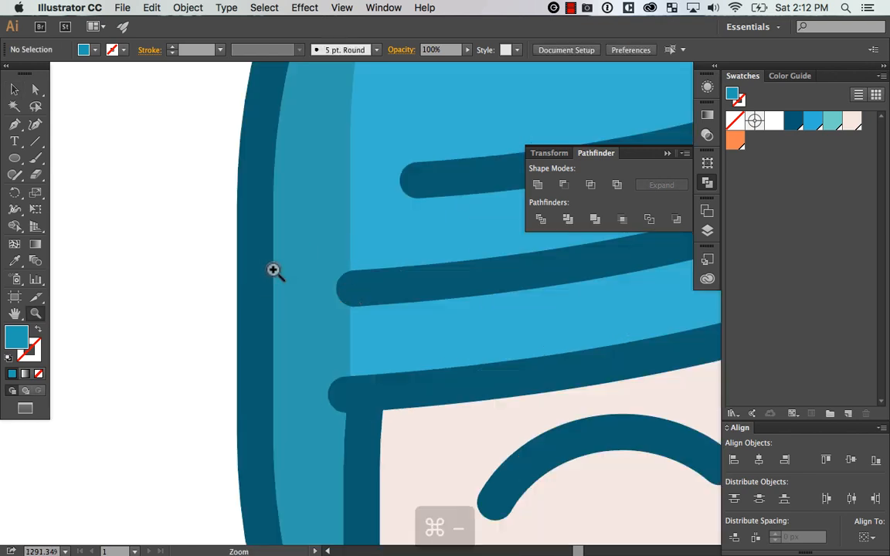
{"action": "key", "text": "v"}
{"action": "left_click", "coordinate": [371, 360]}
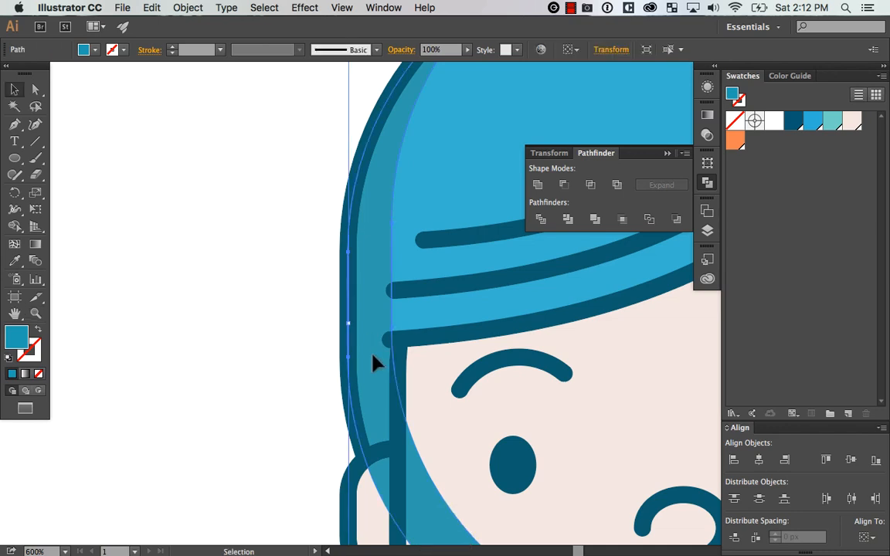
{"action": "key", "text": "super+minus"}
{"action": "key", "text": "super+minus"}
{"action": "key", "text": "super+minus"}
{"action": "key", "text": "super+bracketleft"}
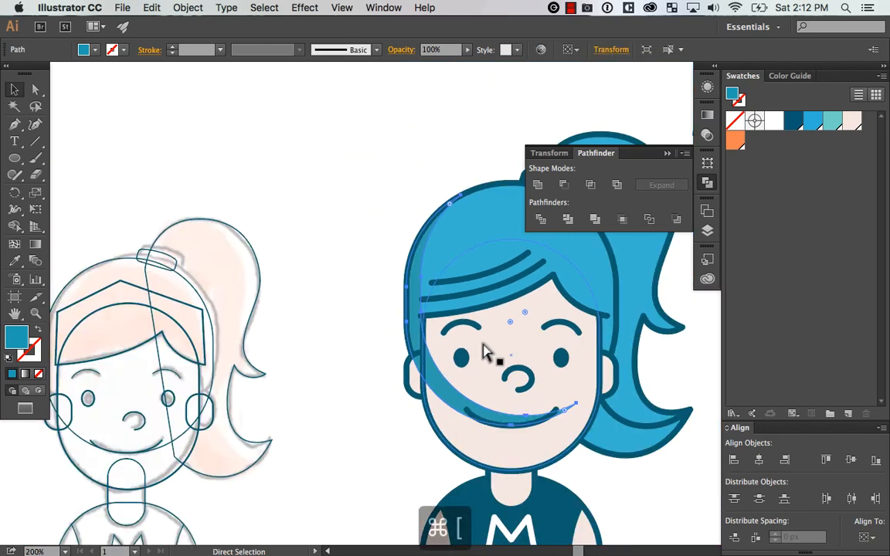
{"action": "key", "text": "super+bracketleft"}
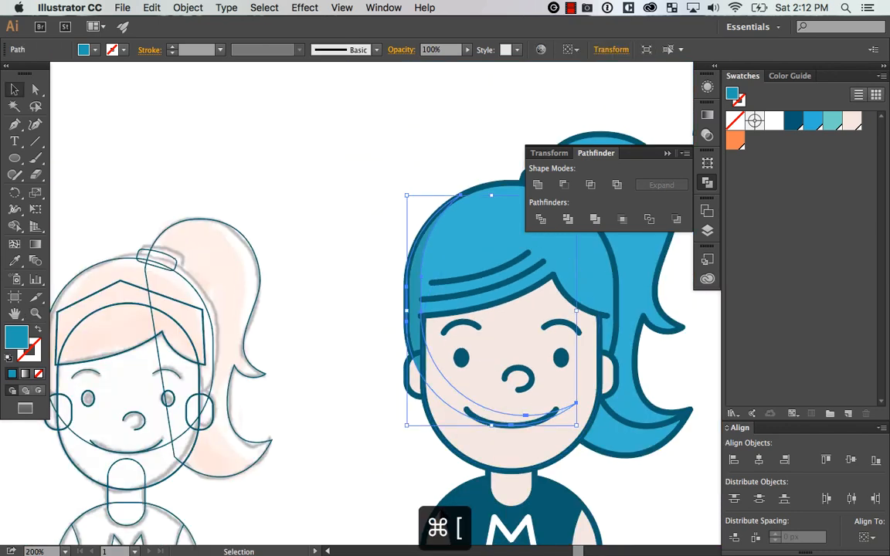
{"action": "left_click", "coordinate": [656, 363]}
{"action": "left_click_drag", "start_coordinate": [612, 397], "coordinate": [548, 388]}
{"action": "left_click", "coordinate": [365, 376]}
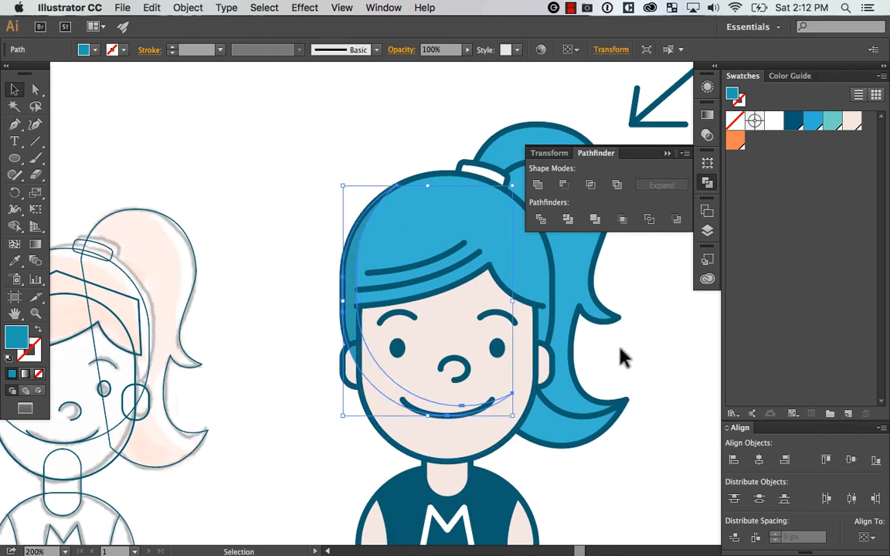
{"action": "key", "text": "super+bracketleft"}
{"action": "left_click", "coordinate": [286, 394]}
Draw a closed four-sided shadow shape with the Pen tool from the cheek across the ponytail's lower curl
{"action": "left_click_drag", "start_coordinate": [593, 403], "coordinate": [478, 402]}
{"action": "left_click_drag", "start_coordinate": [601, 375], "coordinate": [602, 338]}
{"action": "key", "text": "a"}
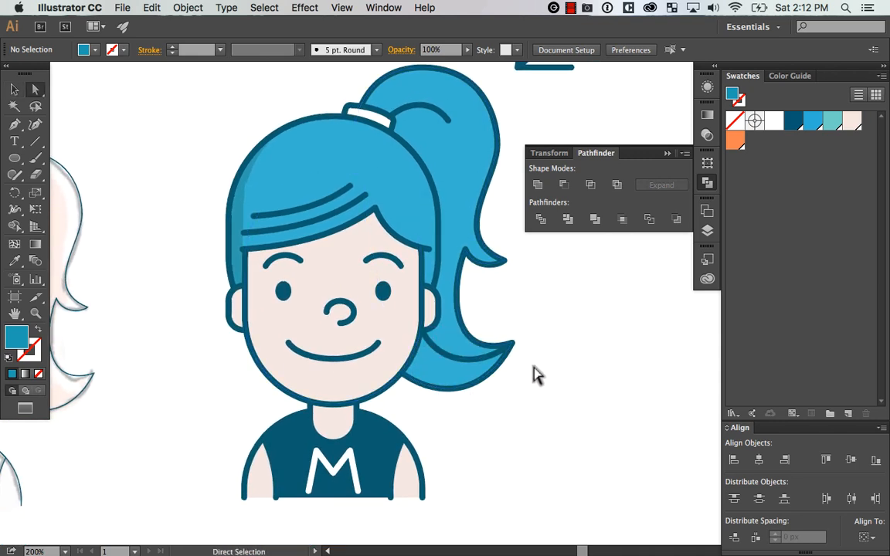
{"action": "left_click_drag", "start_coordinate": [339, 457], "coordinate": [339, 457]}
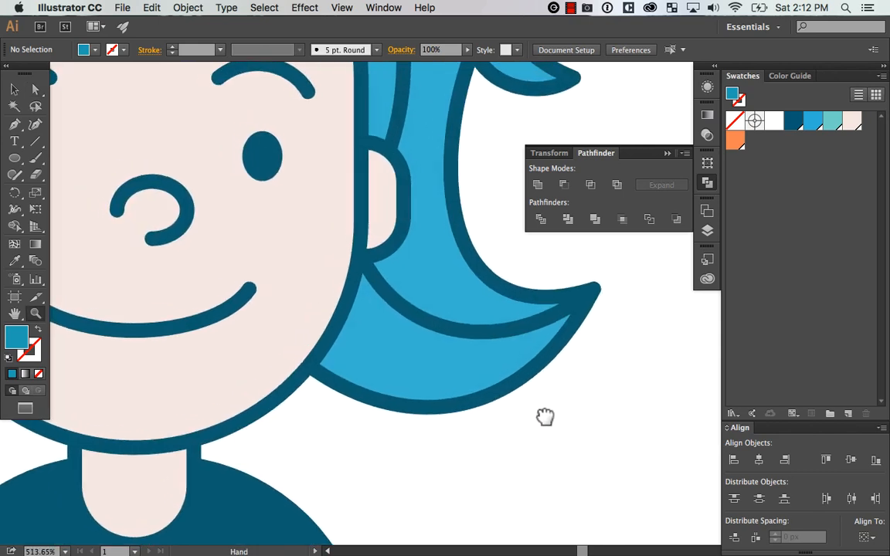
{"action": "key", "text": "p"}
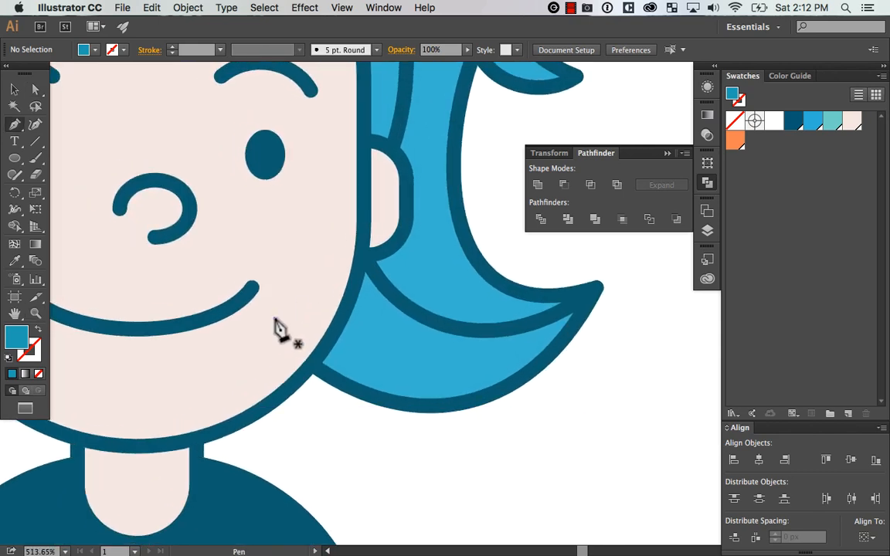
{"action": "left_click", "coordinate": [274, 319]}
{"action": "left_click", "coordinate": [342, 222]}
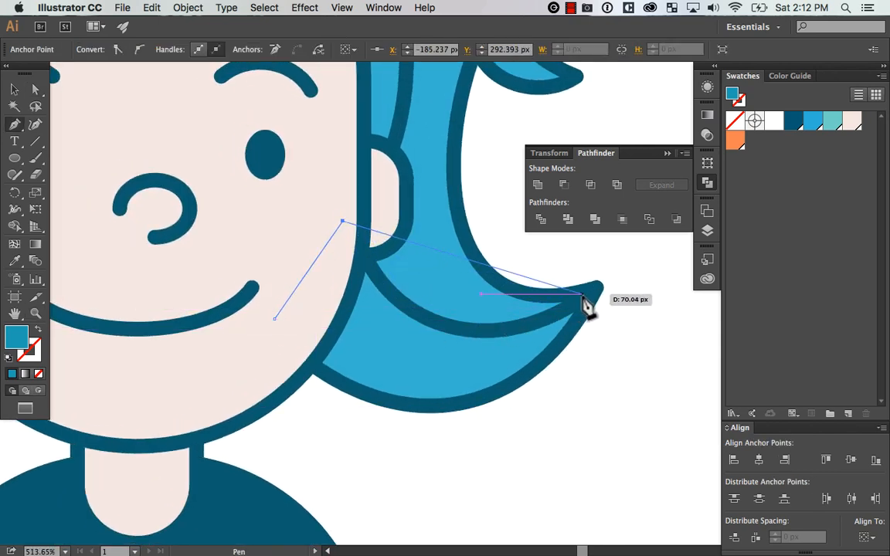
{"action": "left_click", "coordinate": [500, 305]}
{"action": "left_click", "coordinate": [434, 388]}
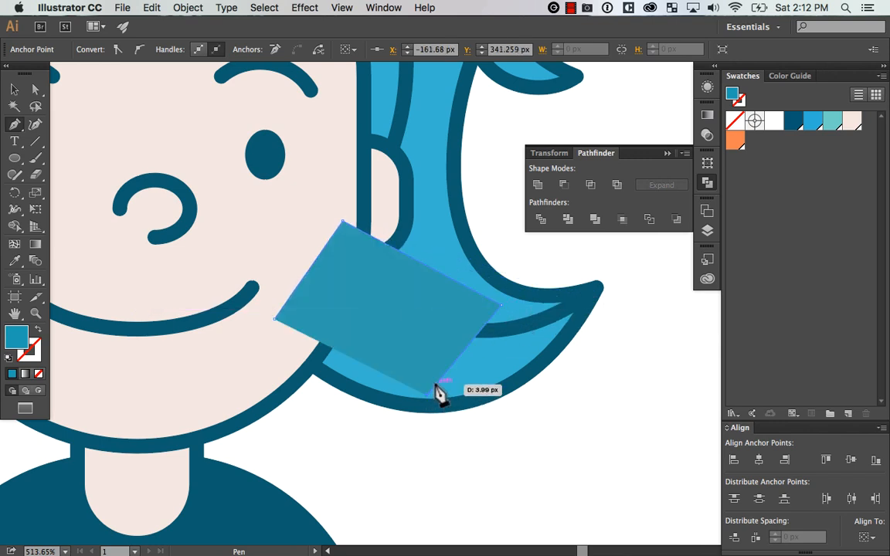
{"action": "left_click_drag", "start_coordinate": [417, 394], "coordinate": [409, 392]}
{"action": "key", "text": "a"}
{"action": "left_click_drag", "start_coordinate": [286, 325], "coordinate": [278, 328]}
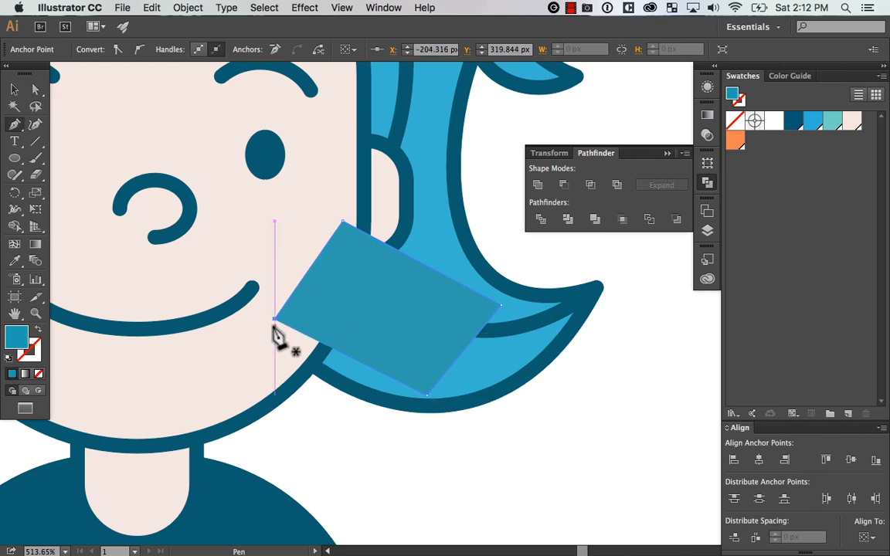
Move the shadow shape's lowest corner down and right onto the bottom outline of the ponytail
{"action": "key", "text": "a"}
{"action": "left_click", "coordinate": [428, 395]}
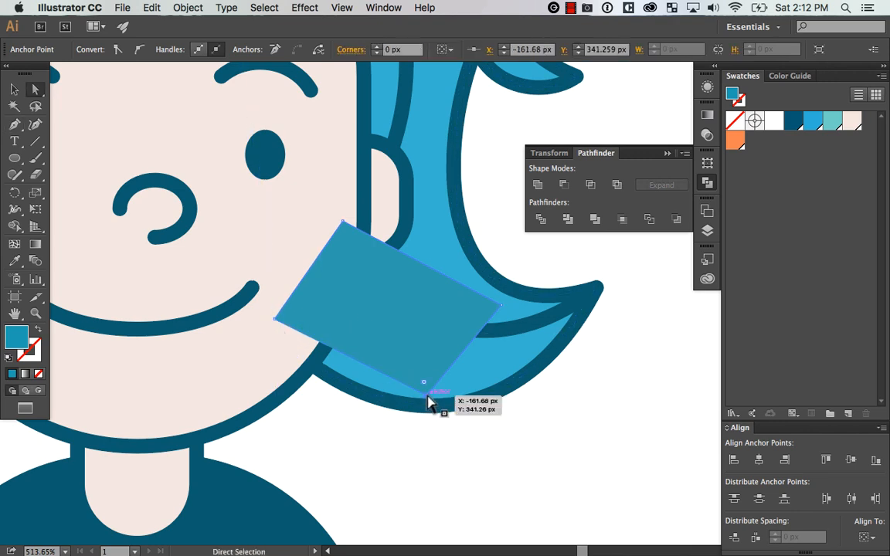
{"action": "mouse_move", "coordinate": [429, 394]}
{"action": "left_mouse_down"}
{"action": "mouse_move", "coordinate": [446, 412]}
{"action": "mouse_move", "coordinate": [442, 405]}
{"action": "left_mouse_up"}
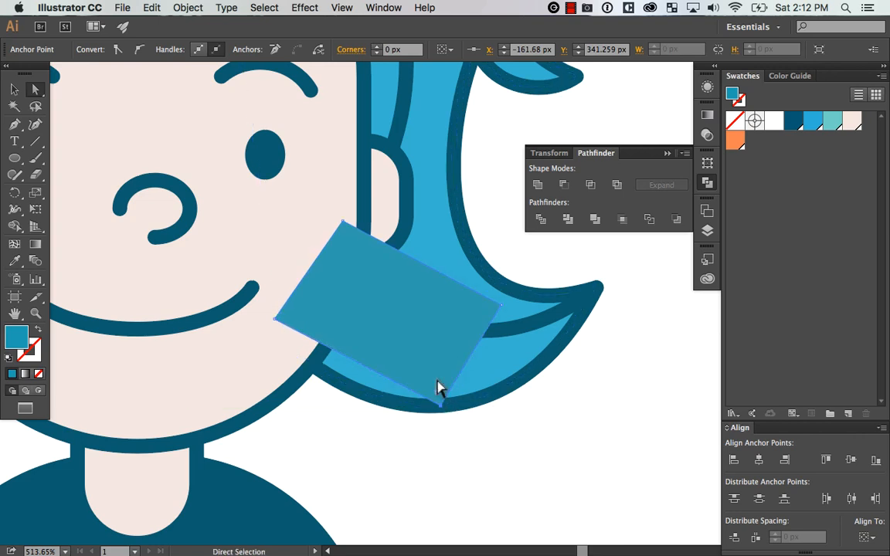
Move the shadow shape's lower-left corner onto the jaw and ponytail junction and its right corner onto the ponytail's tip
{"action": "left_click_drag", "start_coordinate": [278, 328], "coordinate": [312, 363]}
{"action": "left_click_drag", "start_coordinate": [498, 309], "coordinate": [599, 292]}
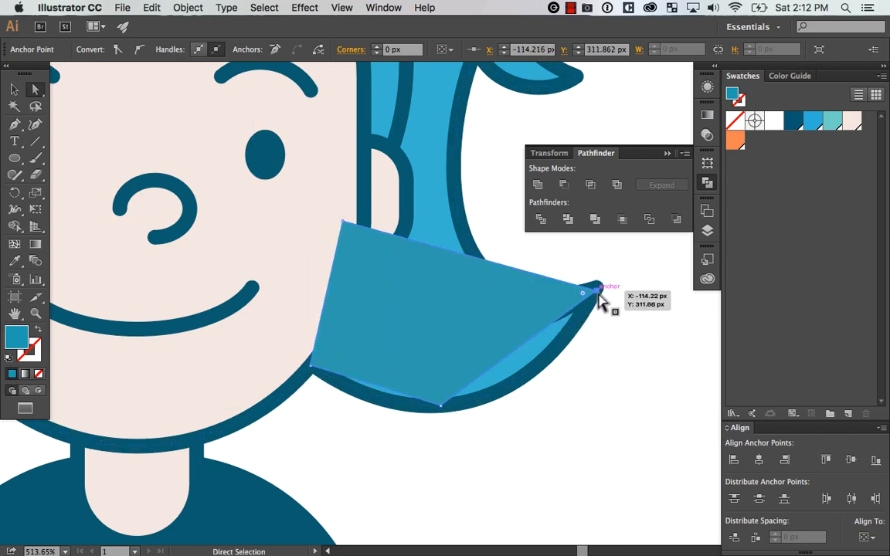
{"action": "left_click", "coordinate": [622, 300]}
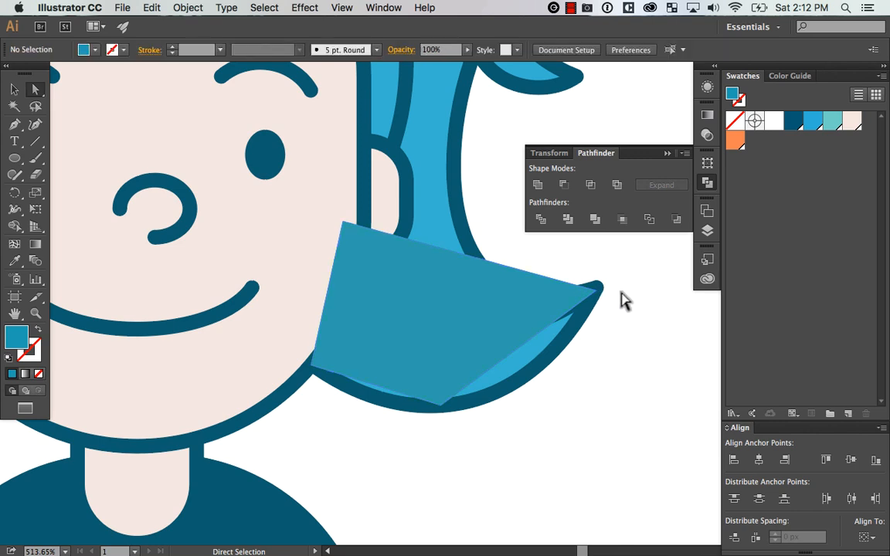
Curve the shadow shape's two lower edges with the Anchor Point tool so they follow the ponytail's bottom outline
{"action": "key", "text": "super+minus"}
{"action": "key", "text": "super+minus"}
{"action": "key", "text": "super+minus"}
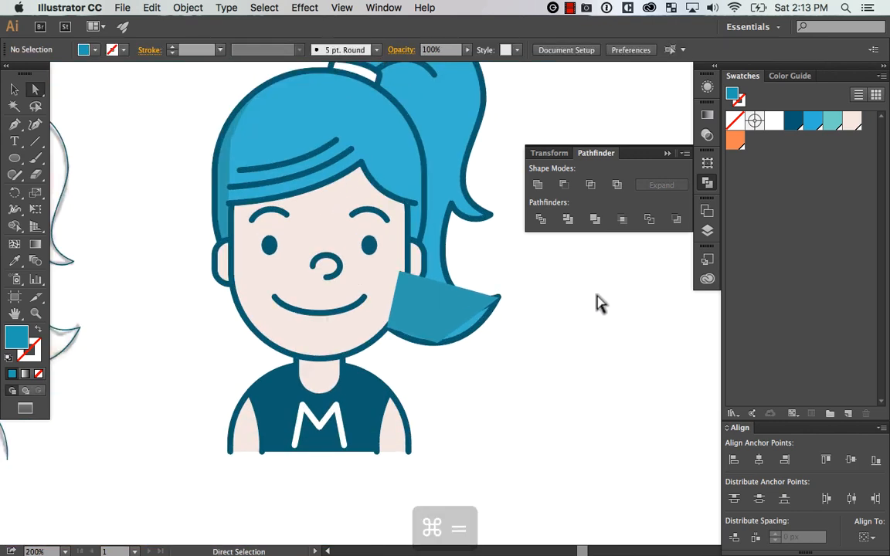
{"action": "key", "text": "v"}
{"action": "left_click_drag", "start_coordinate": [354, 246], "coordinate": [559, 374]}
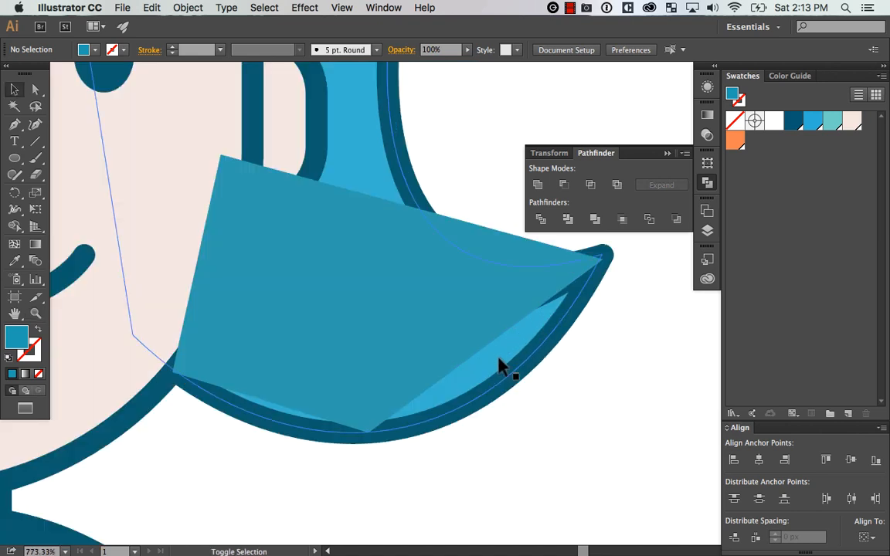
{"action": "key", "text": "shift+c"}
{"action": "left_click_drag", "start_coordinate": [479, 355], "coordinate": [497, 370]}
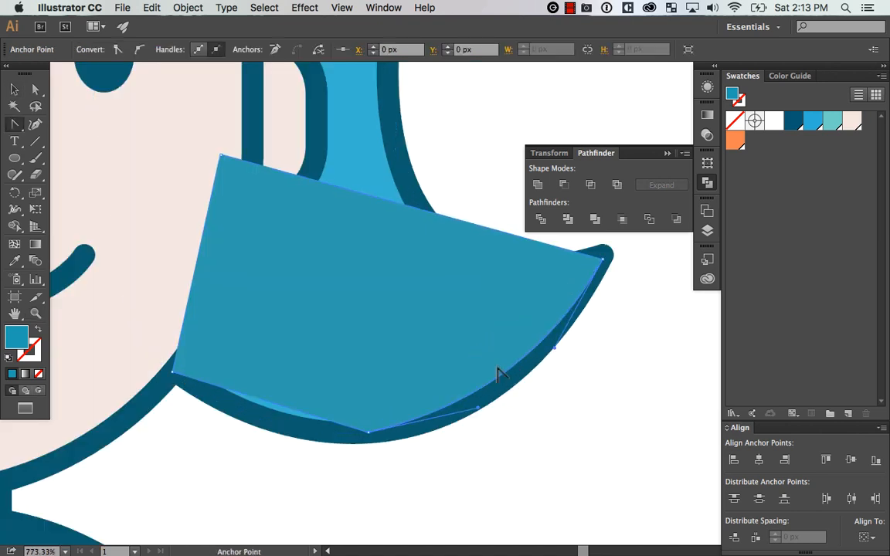
{"action": "left_click_drag", "start_coordinate": [270, 421], "coordinate": [271, 421]}
{"action": "key", "text": "v"}
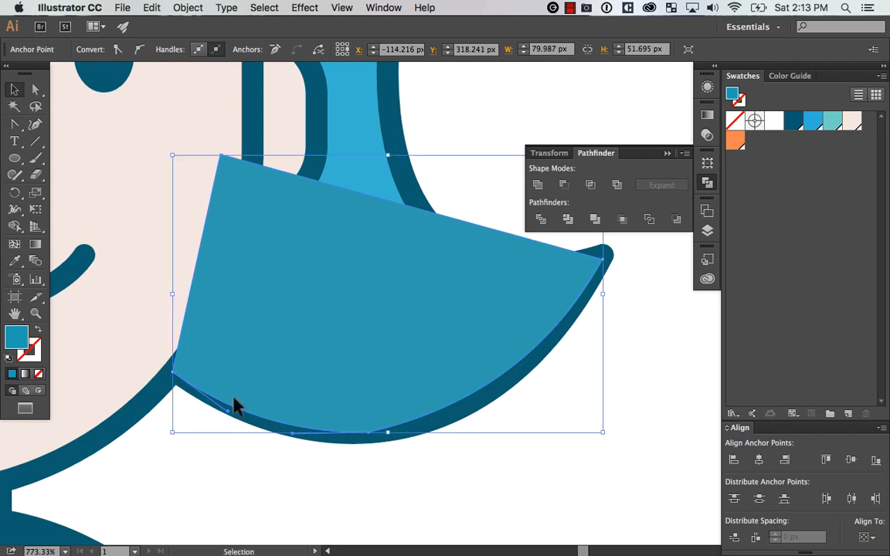
Try to curve the shadow shape's upper edge along the inner hair strand with its fill removed
{"action": "left_click", "coordinate": [38, 374]}
{"action": "key", "text": "shift+c"}
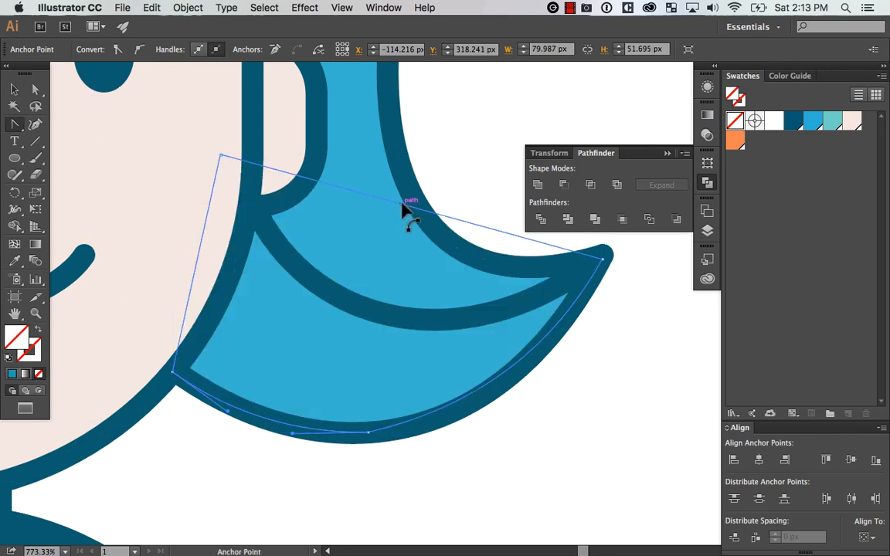
{"action": "left_click_drag", "start_coordinate": [403, 208], "coordinate": [371, 308]}
{"action": "key", "text": "a"}
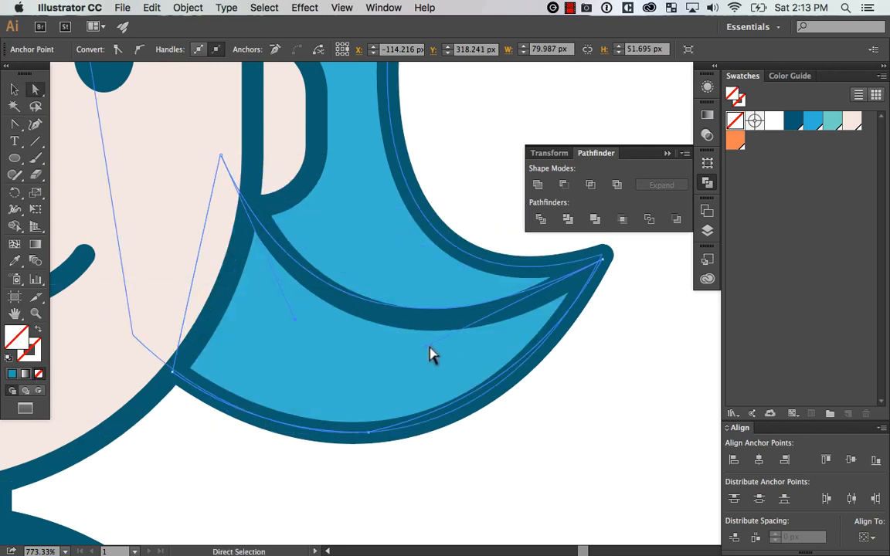
{"action": "left_click_drag", "start_coordinate": [429, 348], "coordinate": [446, 359]}
{"action": "key", "text": "super+z"}
{"action": "left_click", "coordinate": [507, 430], "text": "super"}
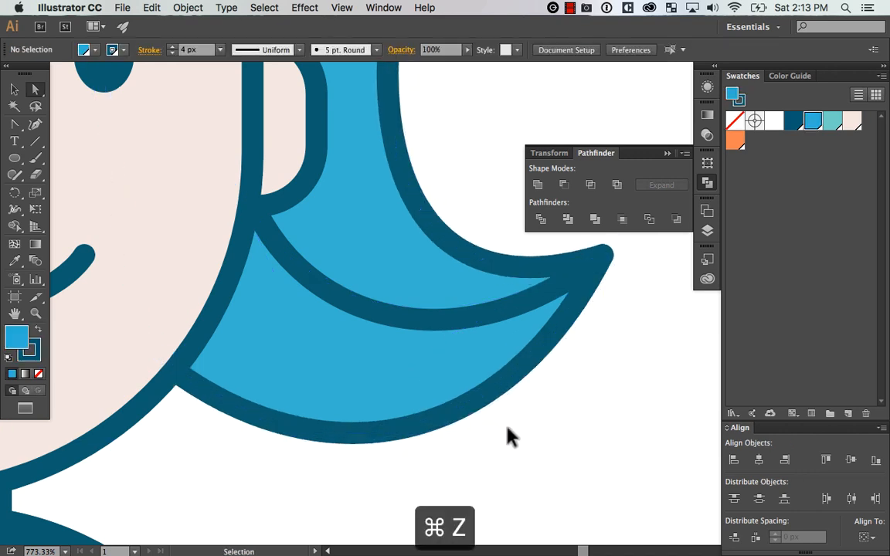
{"action": "key", "text": "super+z"}
{"action": "key", "text": "super+z"}
{"action": "key", "text": "super+z"}
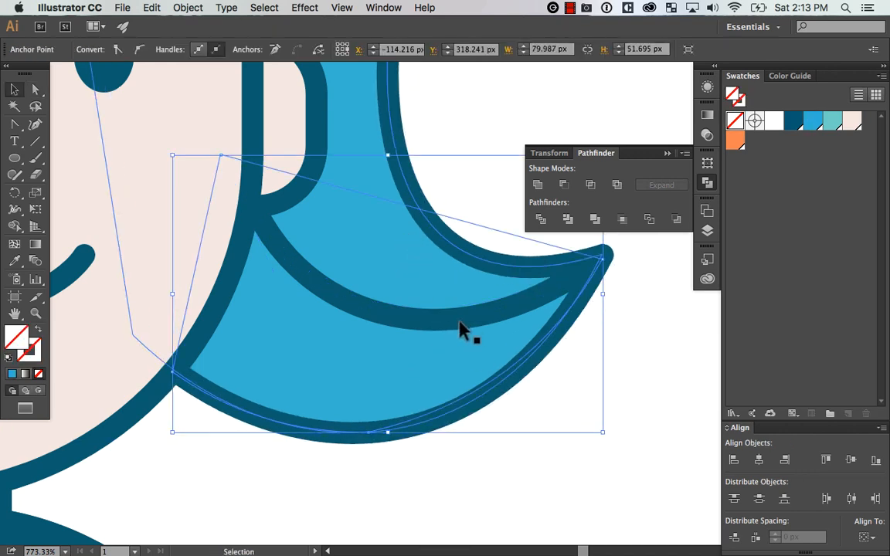
Give the ponytail shadow shape the darker blue appearance of the hair's shading crescent by sampling it with the Eyedropper
{"action": "key", "text": "super+minus"}
{"action": "key", "text": "super+minus"}
{"action": "key", "text": "super+minus"}
{"action": "key", "text": "super+minus"}
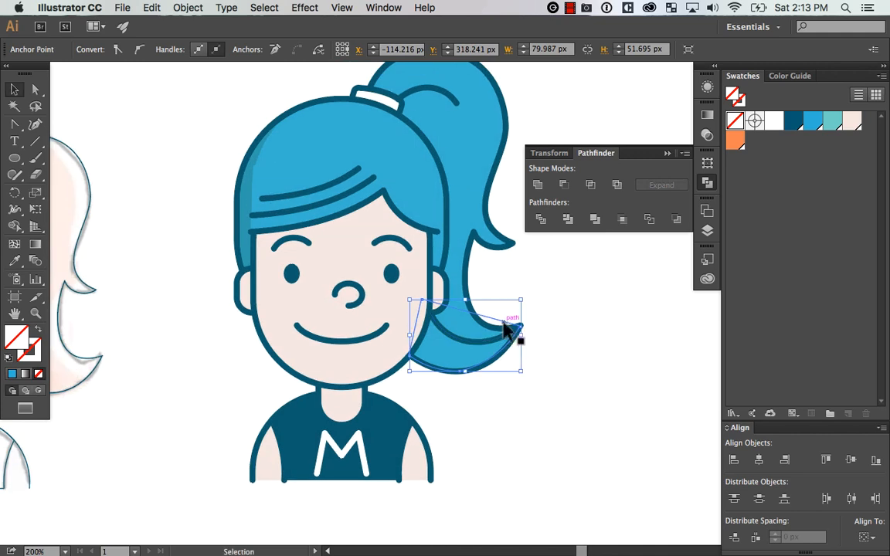
{"action": "key", "text": "i"}
{"action": "left_click", "coordinate": [241, 221]}
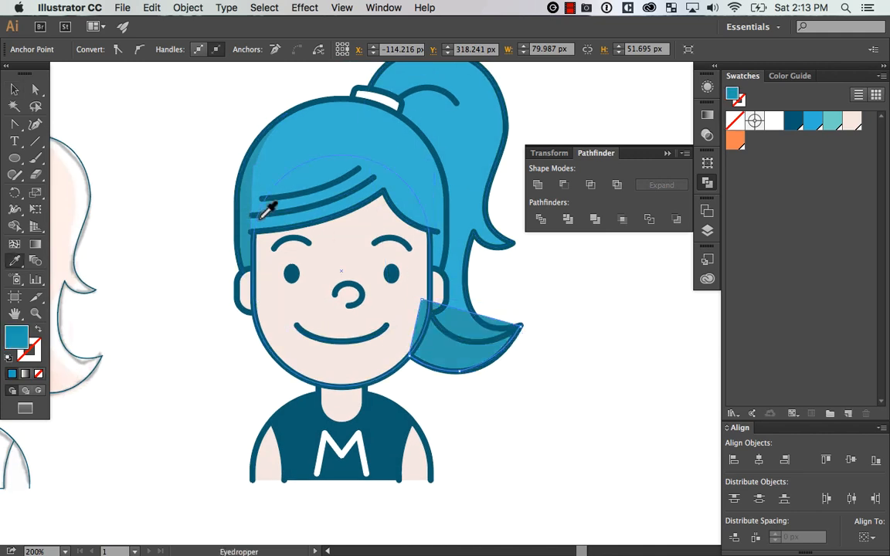
Curve the shadow shape's upper edge along the inner hair strand and nudge its upper-left corner slightly down
{"action": "key", "text": "z"}
{"action": "left_click_drag", "start_coordinate": [379, 269], "coordinate": [568, 393]}
{"action": "left_click_drag", "start_coordinate": [558, 361], "coordinate": [576, 362]}
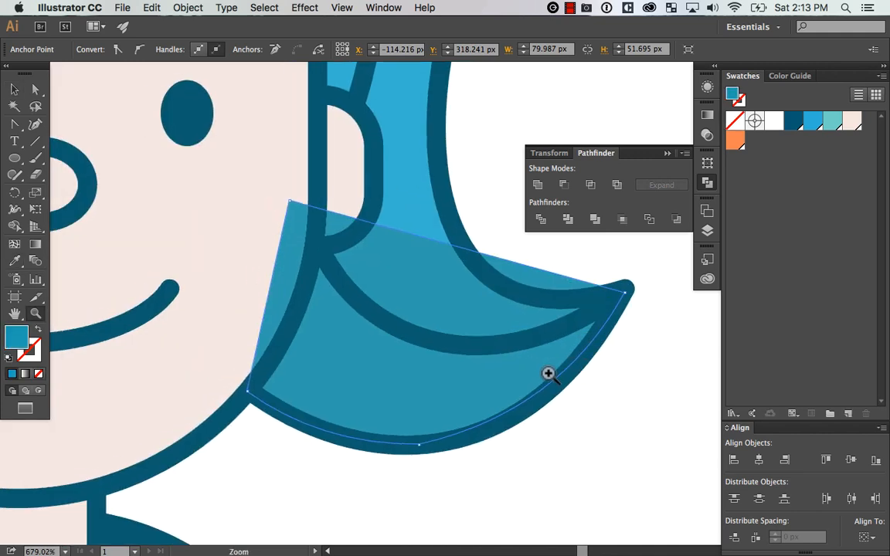
{"action": "left_click_drag", "start_coordinate": [448, 251], "coordinate": [431, 340]}
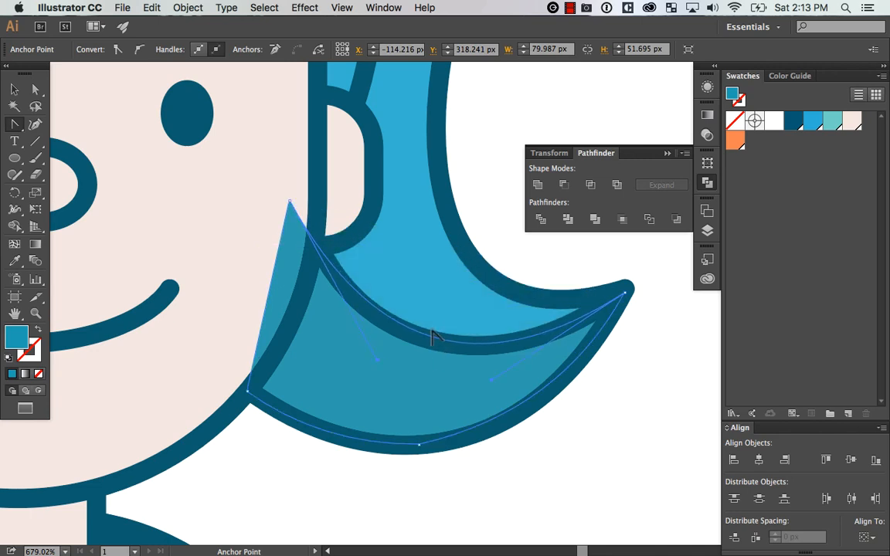
{"action": "key", "text": "a"}
{"action": "left_click_drag", "start_coordinate": [291, 203], "coordinate": [295, 216]}
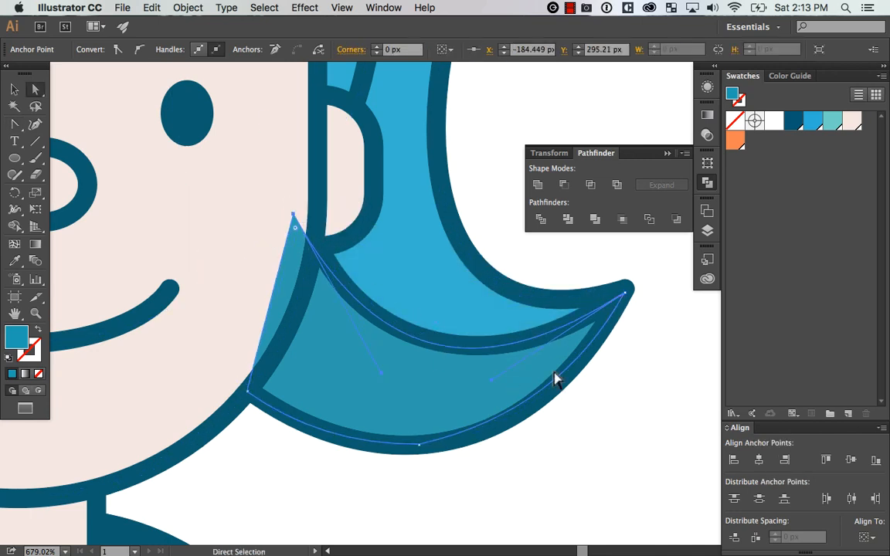
Send the shadow shape backward in the stacking order so it sits behind the face and the hair outlines
{"action": "key", "text": "super+minus"}
{"action": "key", "text": "super+minus"}
{"action": "key", "text": "super+bracketleft"}
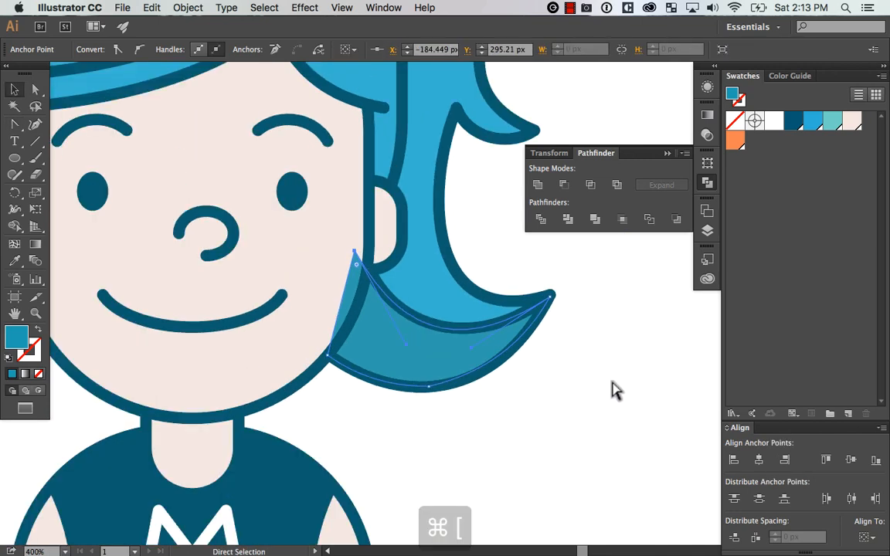
{"action": "key", "text": "super+bracketleft"}
{"action": "left_click", "coordinate": [620, 371]}
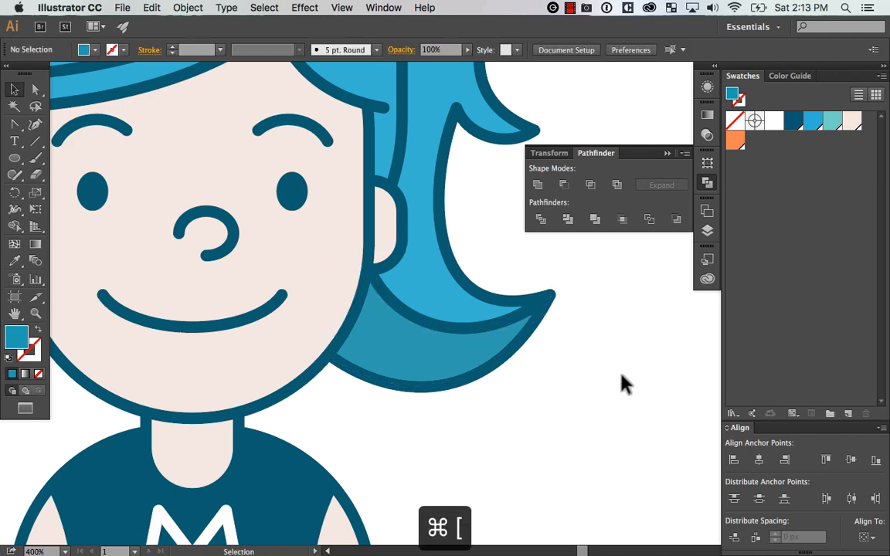
Place a duplicate of the ponytail shape on the empty canvas to the right of the avatar
{"action": "key", "text": "super+minus"}
{"action": "key", "text": "super+minus"}
{"action": "key", "text": "super+equal"}
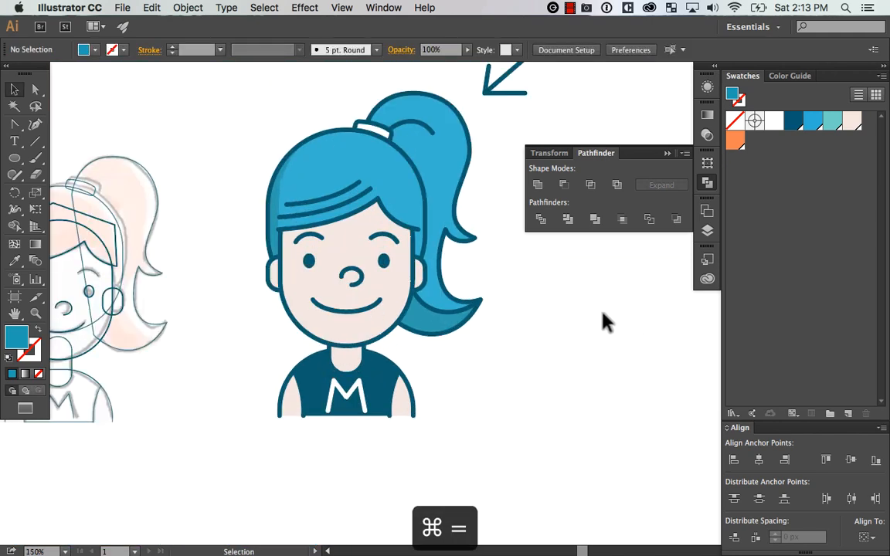
{"action": "key", "text": "z"}
{"action": "left_click_drag", "start_coordinate": [204, 444], "coordinate": [592, 106]}
{"action": "key", "text": "space"}
{"action": "left_click_drag", "start_coordinate": [476, 388], "coordinate": [354, 465]}
{"action": "key", "text": "v"}
{"action": "left_click_drag", "start_coordinate": [308, 303], "coordinate": [611, 304]}
{"action": "key", "text": "space"}
{"action": "left_click_drag", "start_coordinate": [597, 417], "coordinate": [493, 371]}
{"action": "left_click", "coordinate": [355, 357]}
Draw a five-point Pen shape over the duplicated ponytail, covering everything except its lower curl
{"action": "key", "text": "p"}
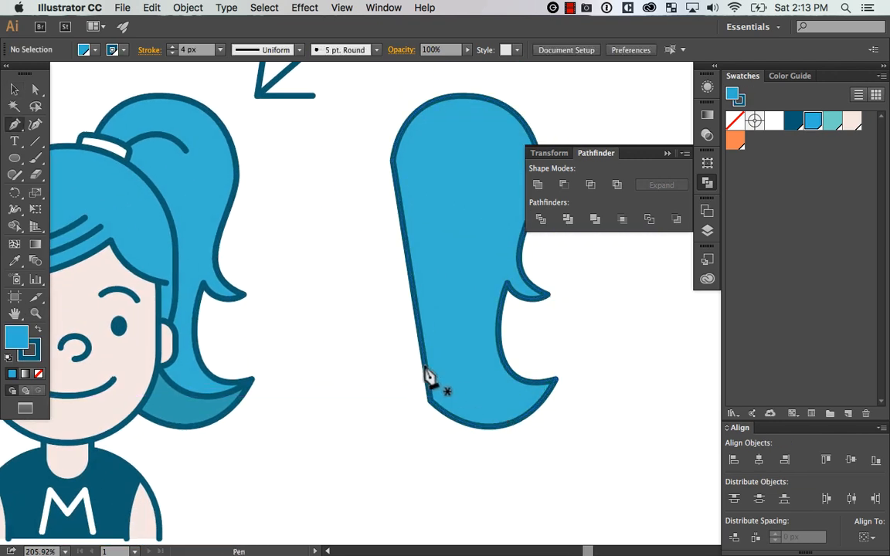
{"action": "left_click", "coordinate": [407, 359]}
{"action": "left_click", "coordinate": [551, 387]}
{"action": "left_click", "coordinate": [614, 315]}
{"action": "key", "text": "space"}
{"action": "left_click_drag", "start_coordinate": [582, 278], "coordinate": [567, 254]}
{"action": "left_click", "coordinate": [471, 199]}
{"action": "left_click", "coordinate": [307, 243]}
Subtract the drawn shape from the duplicated ponytail with Minus Front, keeping only the lower curl
{"action": "key", "text": "v"}
{"action": "key", "text": "space"}
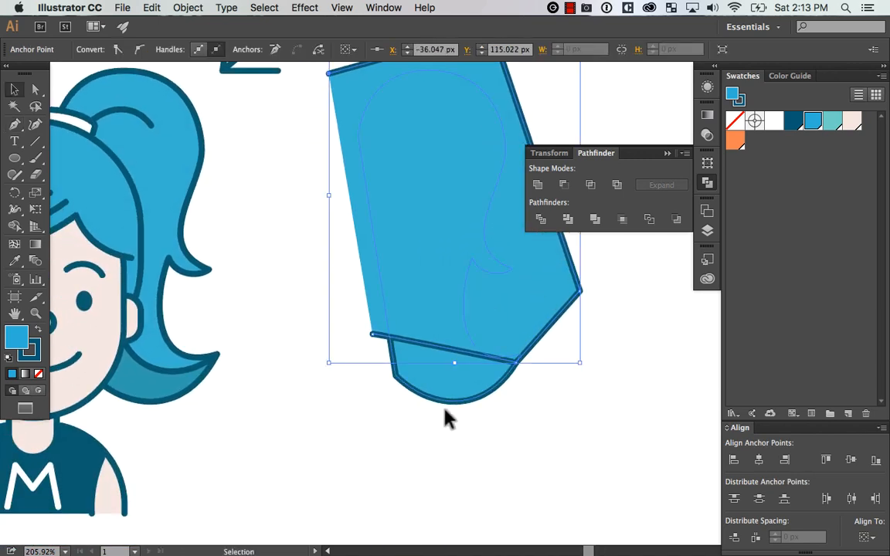
{"action": "left_click", "coordinate": [447, 400], "text": "shift"}
{"action": "left_click", "coordinate": [564, 185]}
{"action": "left_click", "coordinate": [614, 407]}
Delete the cut-out curl piece beside the avatar
{"action": "key", "text": "space"}
{"action": "left_click_drag", "start_coordinate": [469, 352], "coordinate": [474, 368]}
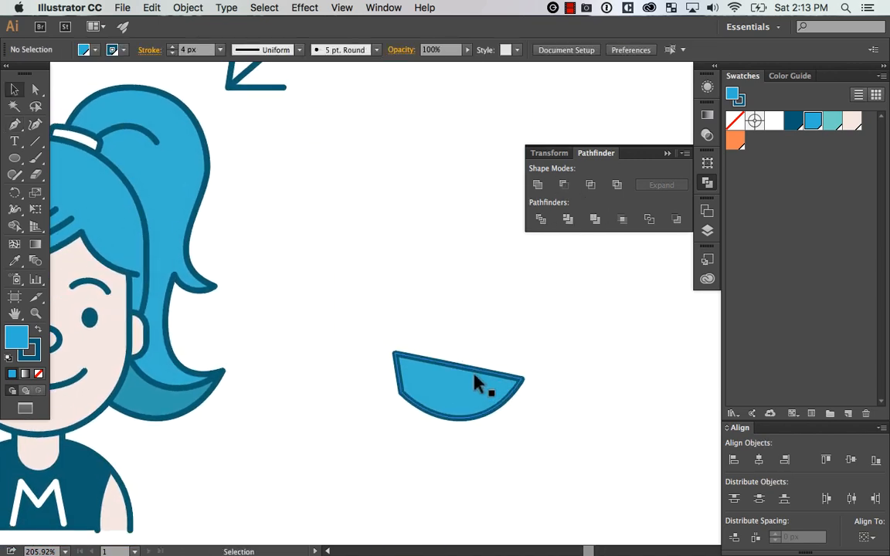
{"action": "left_click_drag", "start_coordinate": [584, 390], "coordinate": [387, 448]}
{"action": "key", "text": "Delete"}
Duplicate the face shape with an offset of 8.34 px to the right and 7.07 px up
{"action": "key", "text": "space"}
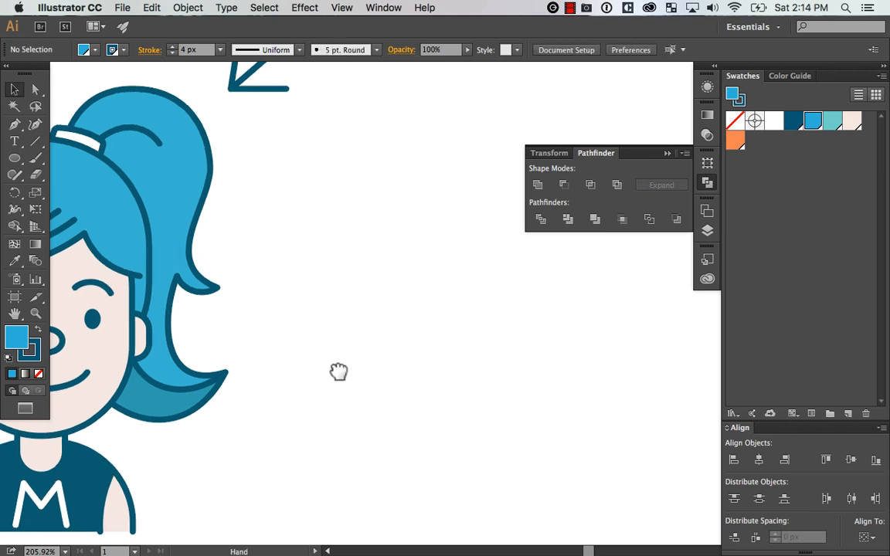
{"action": "left_click_drag", "start_coordinate": [337, 371], "coordinate": [596, 352]}
{"action": "key", "text": "space"}
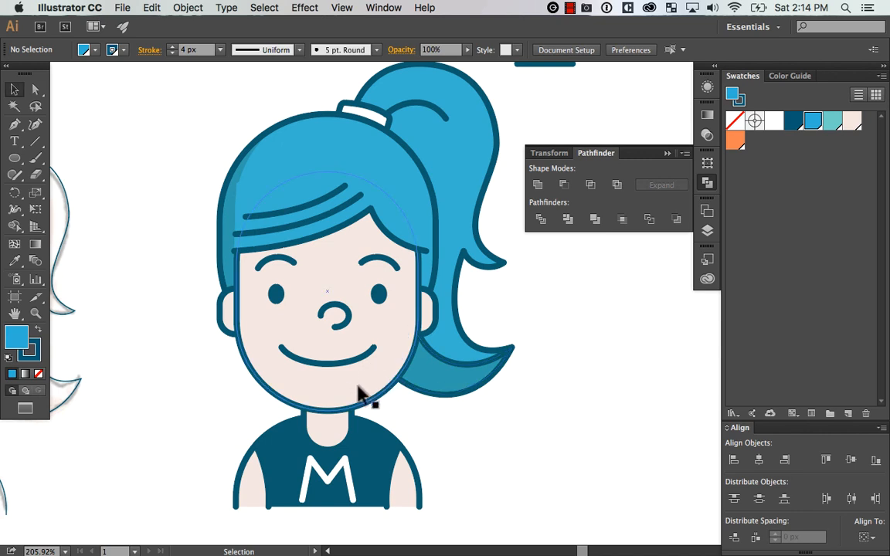
{"action": "mouse_move", "coordinate": [390, 376]}
{"action": "left_mouse_down"}
{"action": "mouse_move", "coordinate": [403, 363]}
{"action": "mouse_move", "coordinate": [377, 367]}
{"action": "mouse_move", "coordinate": [387, 363]}
{"action": "left_mouse_up"}
{"action": "key", "text": "super+z"}
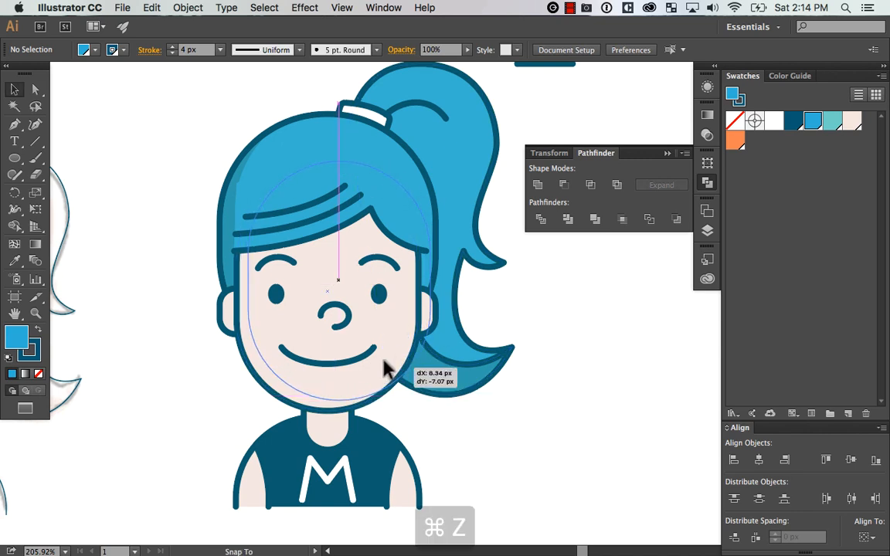
{"action": "left_click_drag", "start_coordinate": [337, 397], "coordinate": [356, 376]}
{"action": "key", "text": "super+z"}
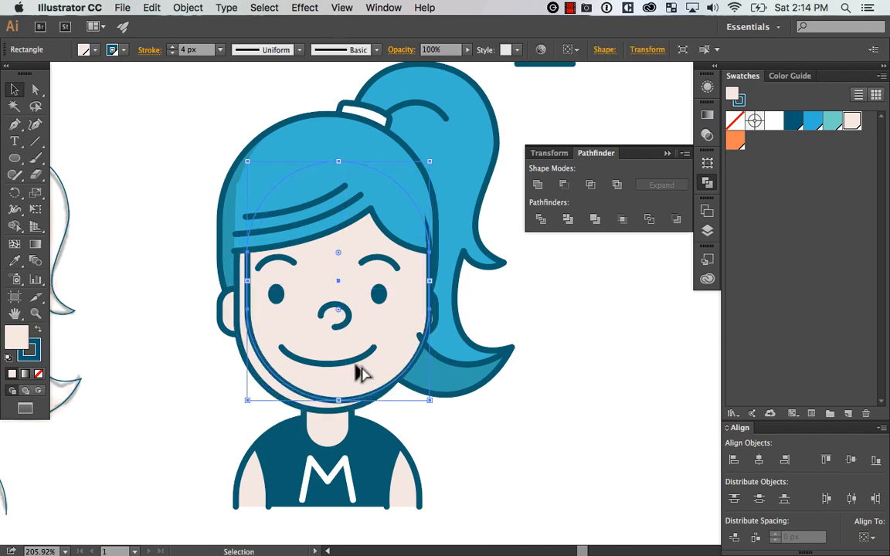
{"action": "left_click_drag", "start_coordinate": [478, 296], "coordinate": [427, 389]}
{"action": "left_click_drag", "start_coordinate": [421, 341], "coordinate": [476, 237]}
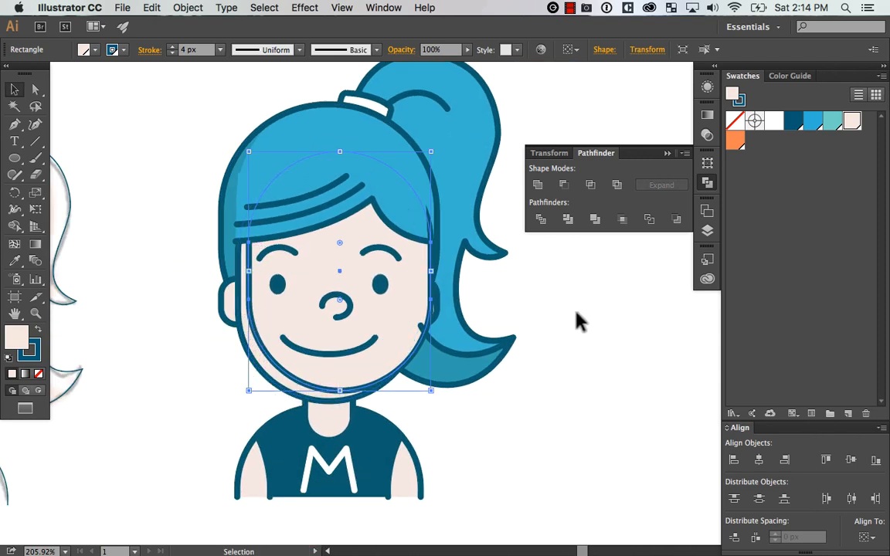
{"action": "left_click", "coordinate": [533, 340]}
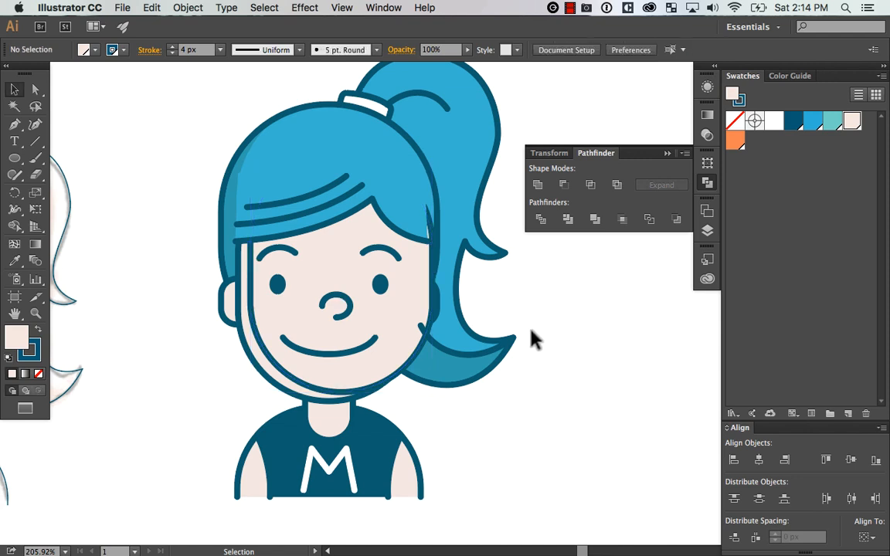
Paste a copy of the original face shape in place and bring the offset face duplicate to the front
{"action": "left_click", "coordinate": [292, 392]}
{"action": "key", "text": "super+c"}
{"action": "key", "text": "super+shift+v"}
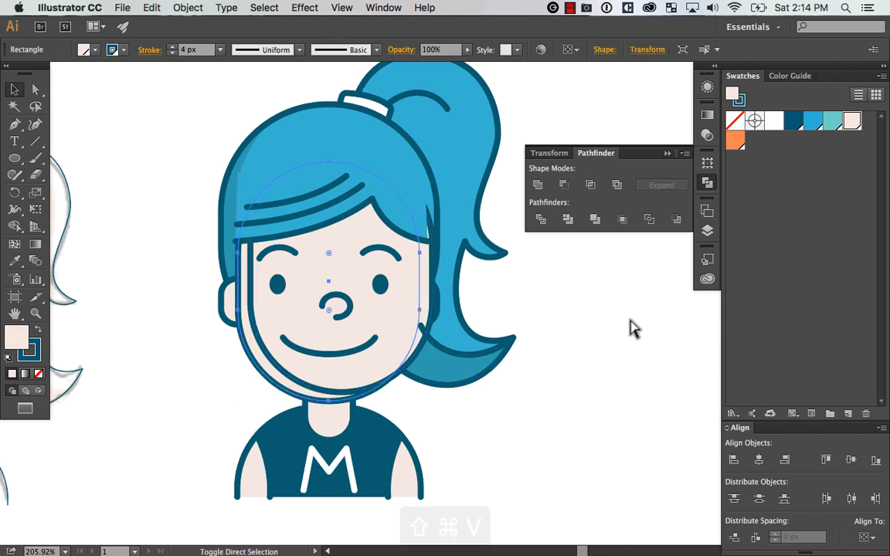
{"action": "left_click", "coordinate": [431, 261]}
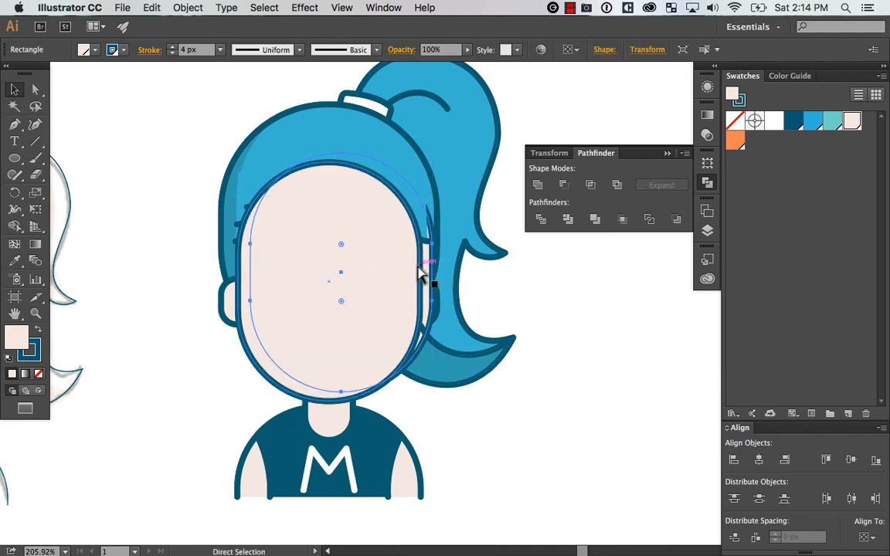
{"action": "key", "text": "super+shift+]"}
Subtract the offset face from the pasted face copy, leaving a crescent along the face's left and lower edge
{"action": "key", "text": "z"}
{"action": "left_click_drag", "start_coordinate": [234, 449], "coordinate": [501, 234]}
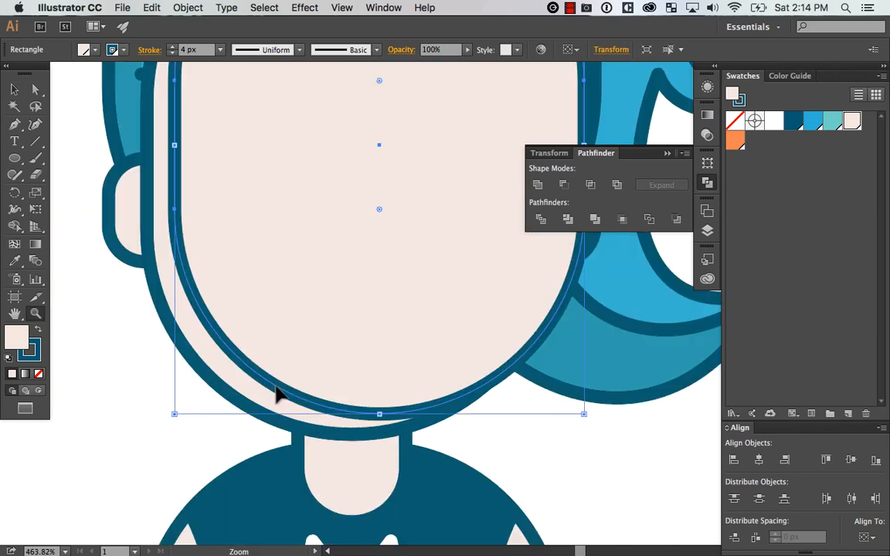
{"action": "key", "text": "v"}
{"action": "left_click", "coordinate": [270, 407], "text": "shift"}
{"action": "left_click", "coordinate": [590, 184]}
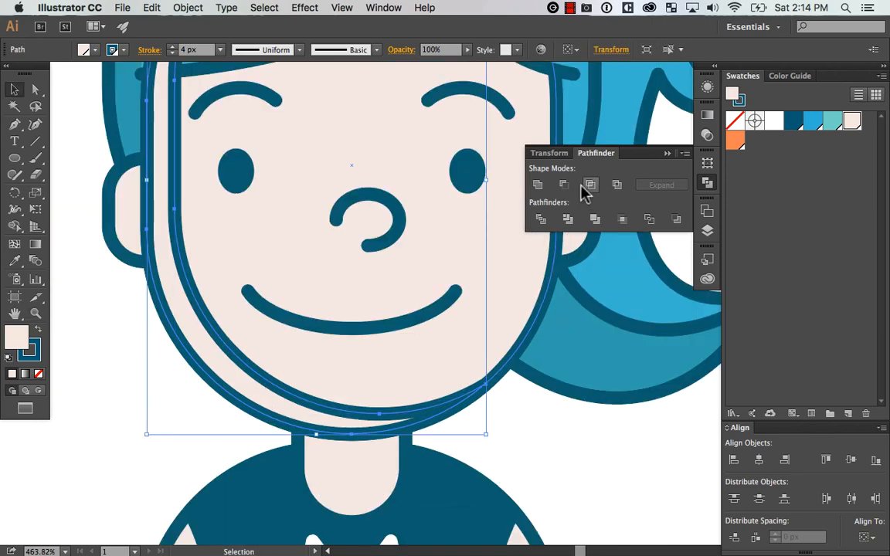
Remove the stroke from the face crescent
{"action": "key", "text": "a"}
{"action": "key", "text": "super+minus"}
{"action": "key", "text": "super+minus"}
{"action": "key", "text": "super+minus"}
{"action": "key", "text": "super+minus"}
{"action": "key", "text": "super+equal"}
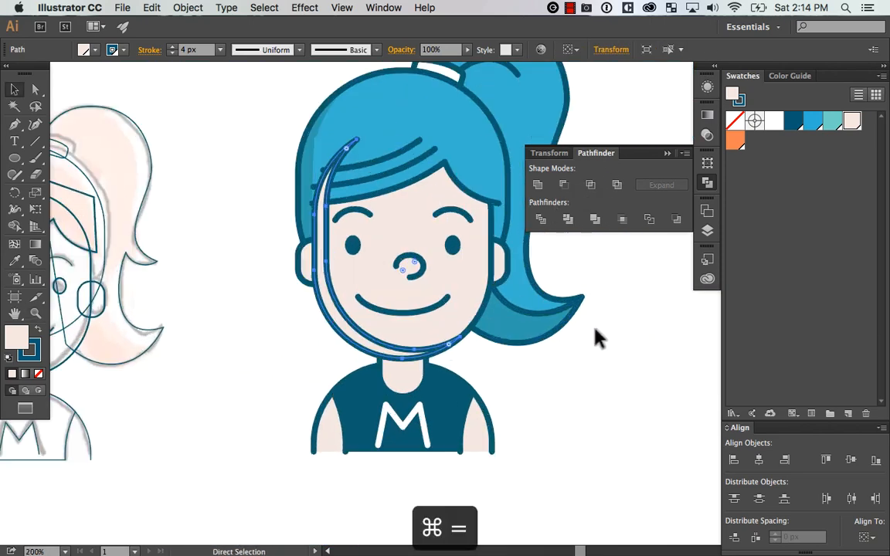
{"action": "key", "text": "v"}
{"action": "left_click", "coordinate": [39, 374]}
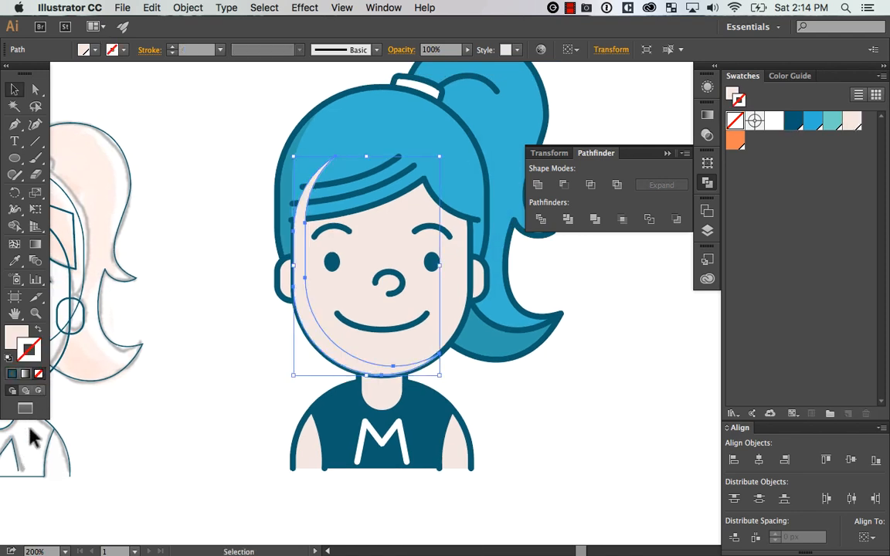
Set the face crescent's fill to the darker skin tone d8cdca
{"action": "double_click", "coordinate": [17, 338]}
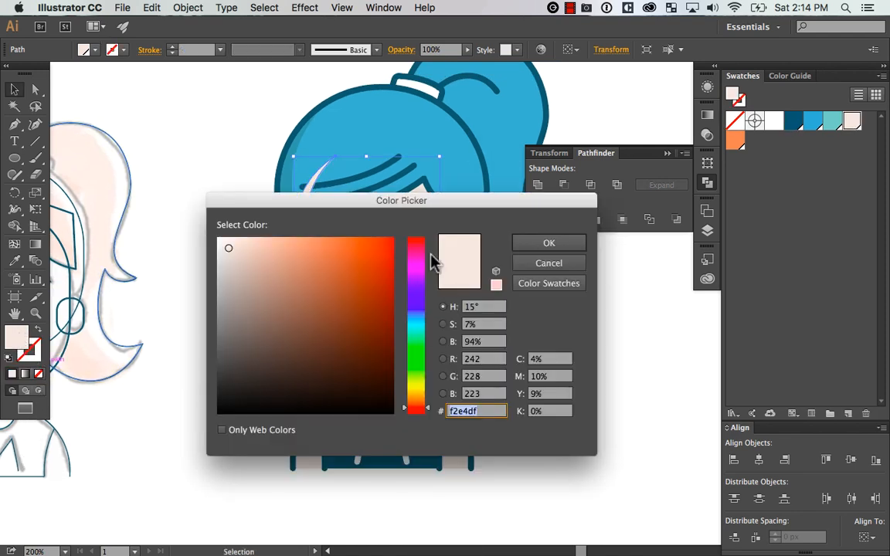
{"action": "left_click_drag", "start_coordinate": [402, 200], "coordinate": [504, 198]}
{"action": "left_click_drag", "start_coordinate": [332, 252], "coordinate": [330, 259]}
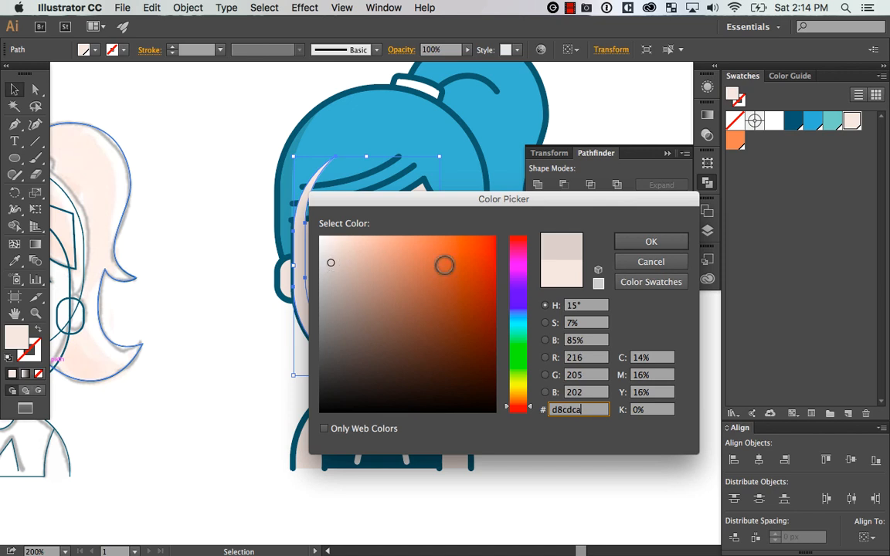
{"action": "left_click", "coordinate": [651, 241]}
Change the face crescent's blending mode from Normal so it blends with the artwork beneath it
{"action": "left_click", "coordinate": [402, 49]}
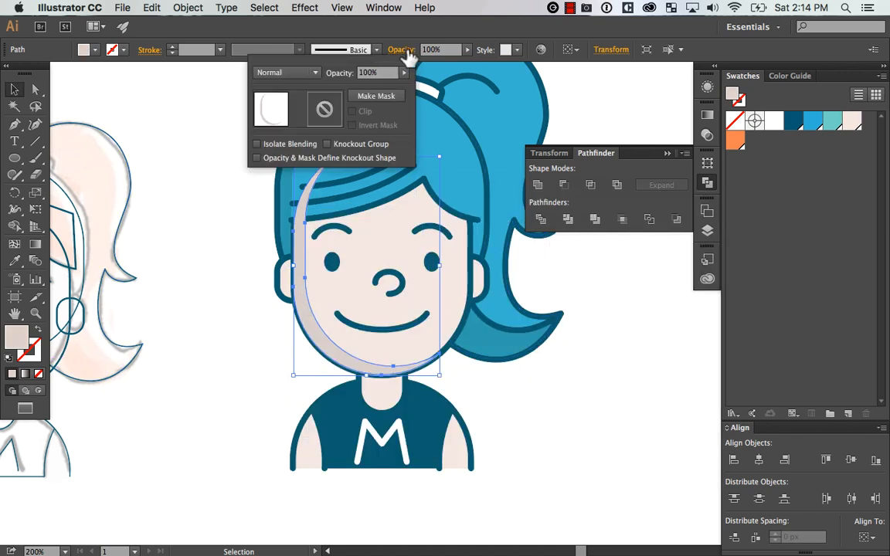
{"action": "left_click", "coordinate": [286, 72]}
{"action": "left_click", "coordinate": [282, 123]}
{"action": "left_click", "coordinate": [476, 56]}
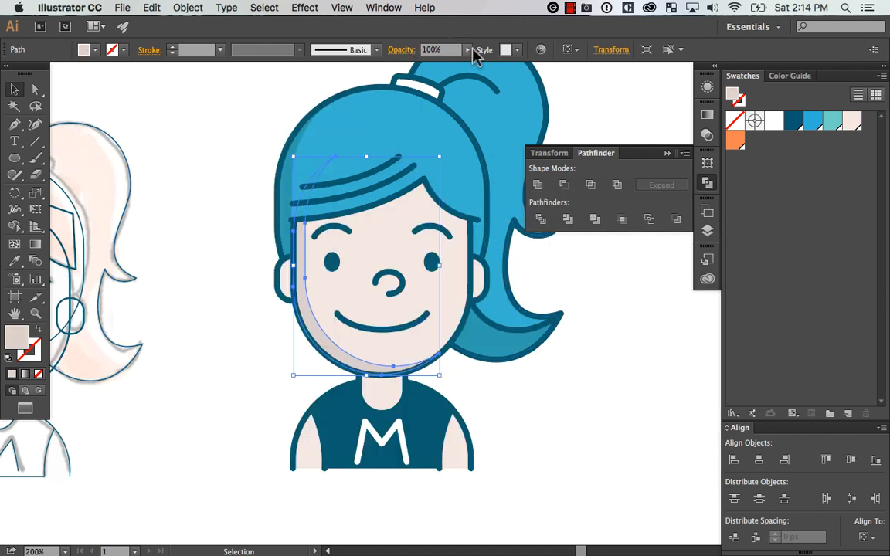
Send the face crescent backward several levels in the stacking order
{"action": "left_click", "coordinate": [605, 395]}
{"action": "left_click", "coordinate": [338, 346]}
{"action": "key", "text": "super+bracketleft"}
{"action": "key", "text": "super+bracketleft"}
{"action": "key", "text": "super+bracketleft"}
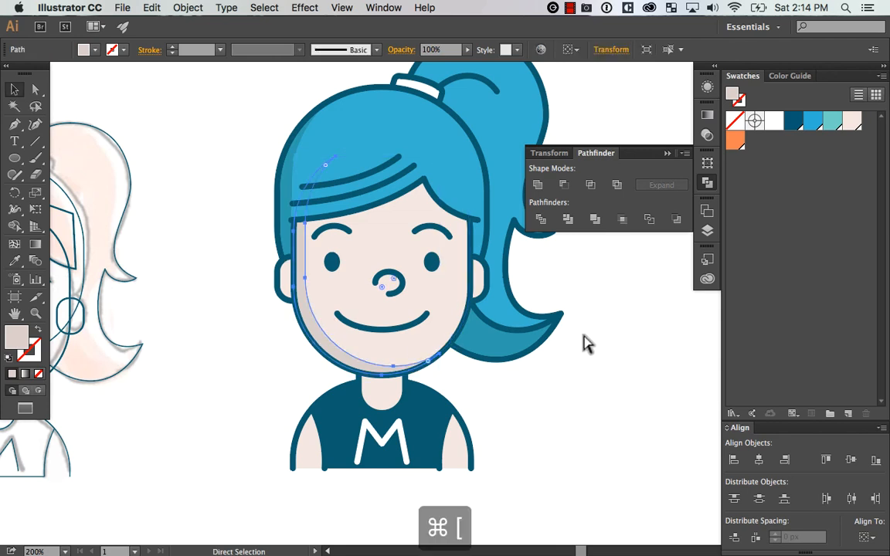
{"action": "left_click", "coordinate": [629, 327]}
Duplicate the rounded neck shape with a small offset to the right and slightly up
{"action": "left_click_drag", "start_coordinate": [609, 317], "coordinate": [583, 291]}
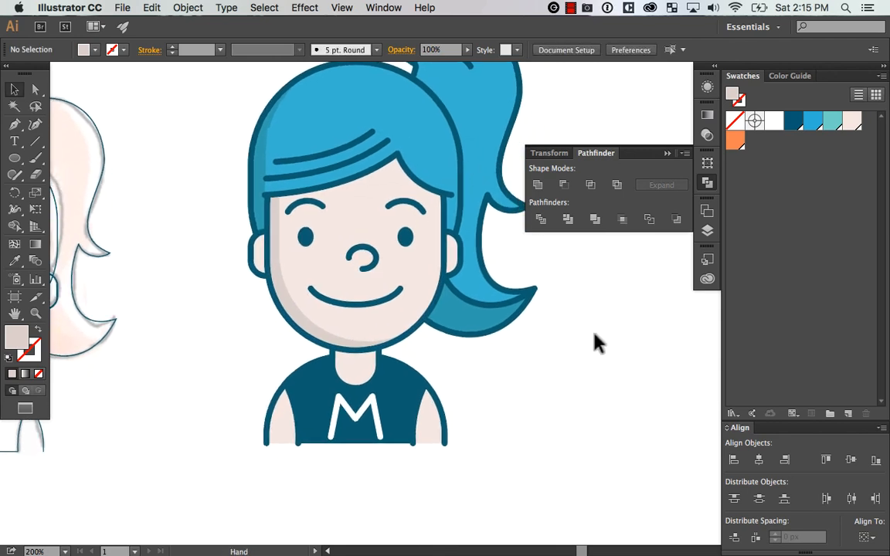
{"action": "left_click_drag", "start_coordinate": [585, 344], "coordinate": [600, 333]}
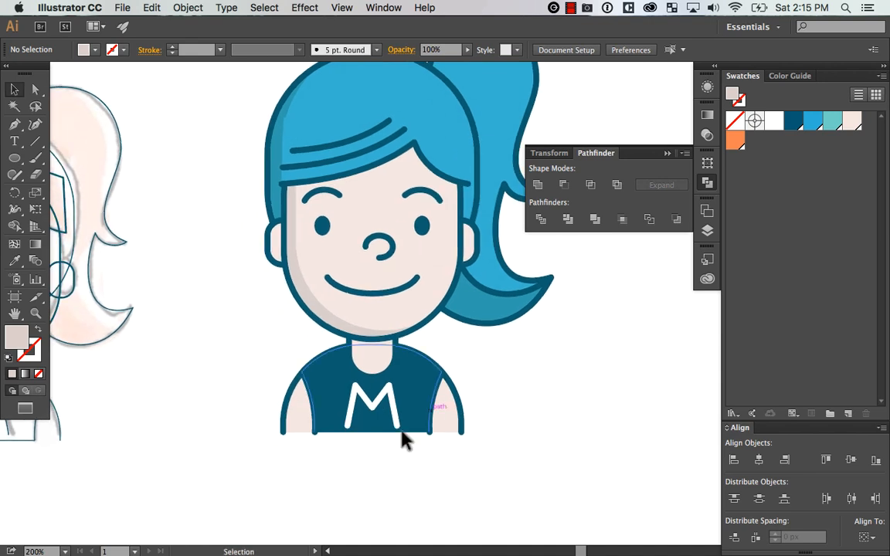
{"action": "key", "text": "z"}
{"action": "left_click_drag", "start_coordinate": [318, 472], "coordinate": [435, 244]}
{"action": "left_click_drag", "start_coordinate": [496, 354], "coordinate": [540, 389]}
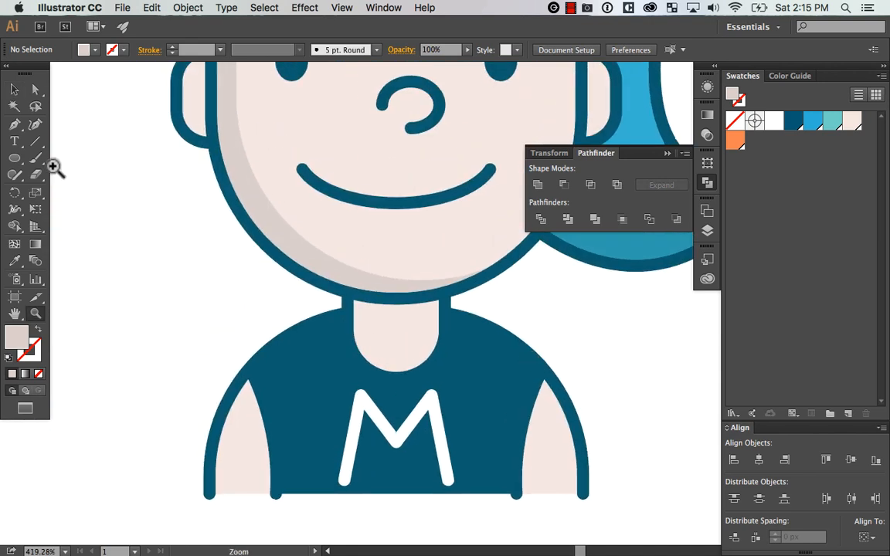
{"action": "left_click", "coordinate": [14, 88]}
{"action": "left_click", "coordinate": [413, 337]}
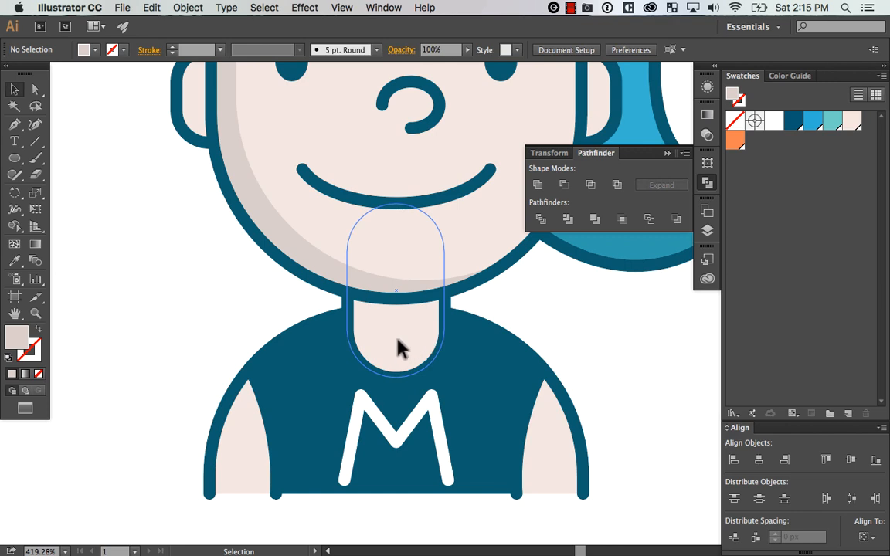
{"action": "left_click_drag", "start_coordinate": [397, 348], "coordinate": [418, 336]}
{"action": "key", "text": "super+minus"}
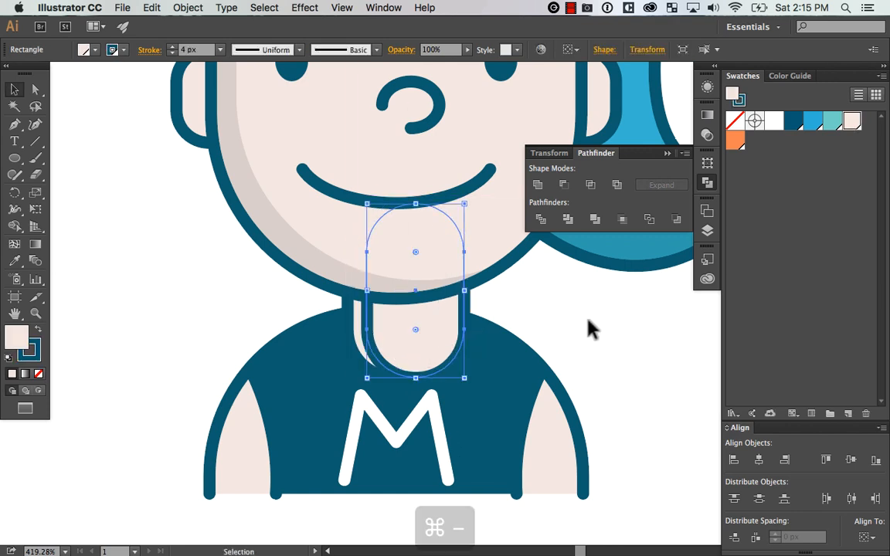
{"action": "left_click", "coordinate": [582, 332]}
{"action": "left_click", "coordinate": [428, 333]}
{"action": "key", "text": "Up"}
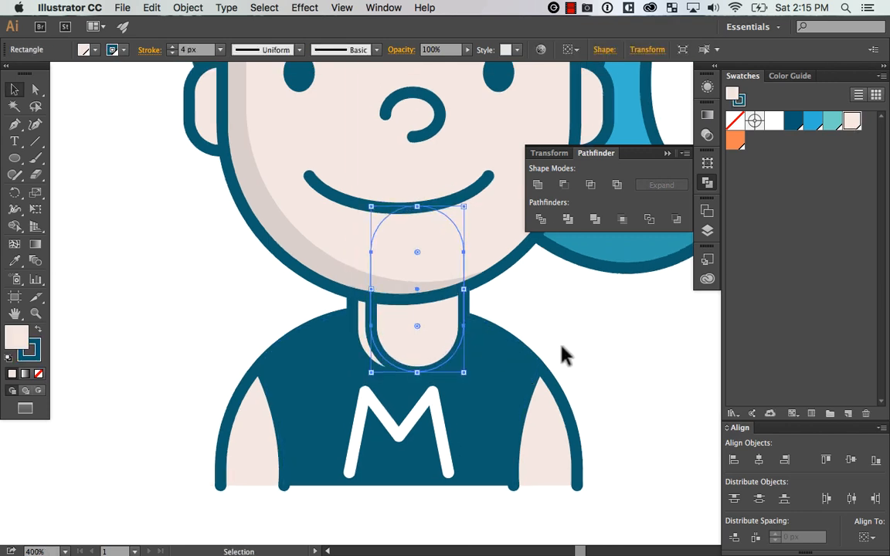
Paste a copy of the original neck shape in place and bring the offset neck duplicate to the front
{"action": "left_click", "coordinate": [559, 345]}
{"action": "left_click", "coordinate": [360, 330]}
{"action": "key", "text": "super+c"}
{"action": "key", "text": "super+shift+v"}
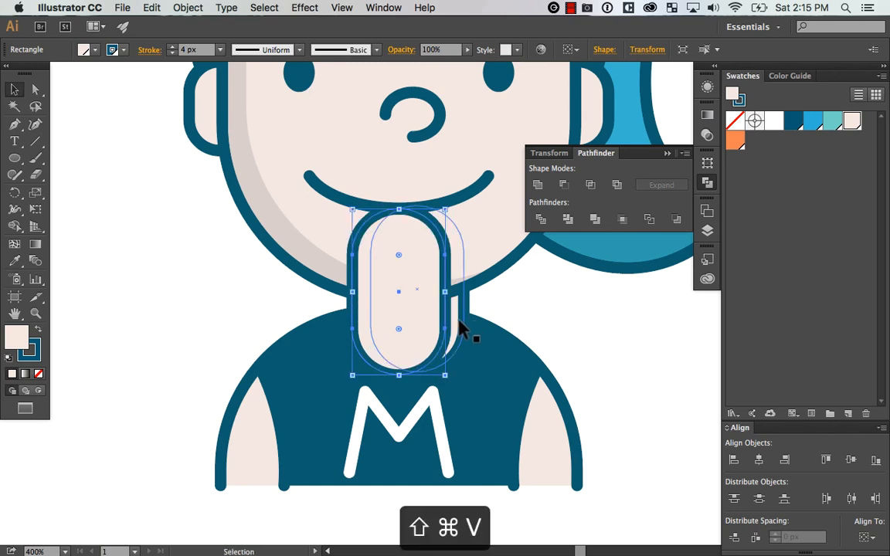
{"action": "left_click", "coordinate": [459, 327]}
{"action": "key", "text": "super+shift+bracketright"}
Subtract the offset neck duplicate from the pasted neck copy, leaving a crescent along the neck's left edge
{"action": "left_click", "coordinate": [363, 318], "text": "shift"}
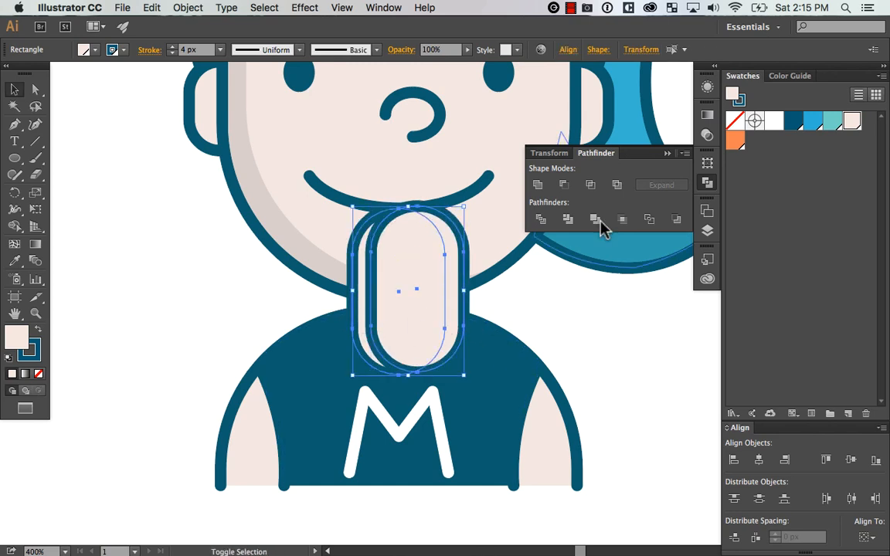
{"action": "left_click", "coordinate": [563, 185]}
{"action": "left_click", "coordinate": [615, 361]}
{"action": "left_click", "coordinate": [432, 299]}
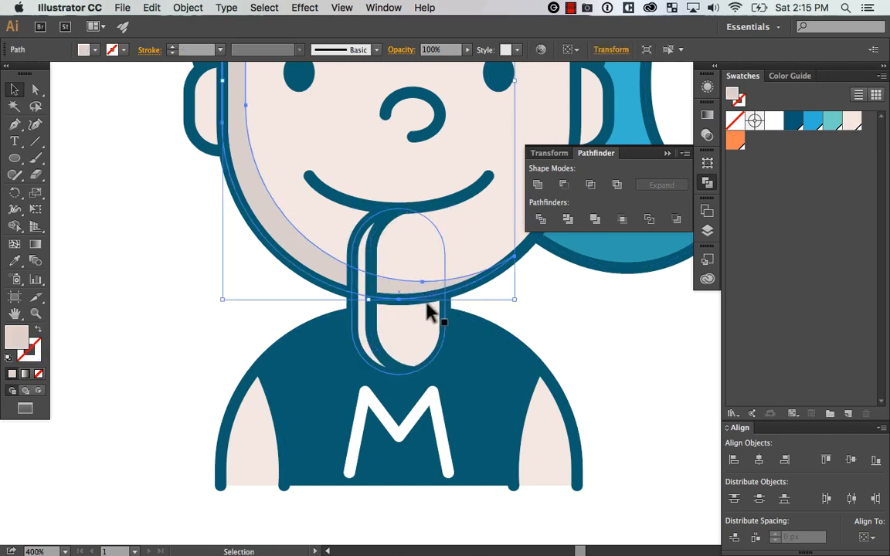
{"action": "mouse_move", "coordinate": [432, 309]}
{"action": "left_mouse_down"}
{"action": "mouse_move", "coordinate": [441, 308]}
{"action": "mouse_move", "coordinate": [433, 313]}
{"action": "left_mouse_up"}
{"action": "key", "text": "super+z"}
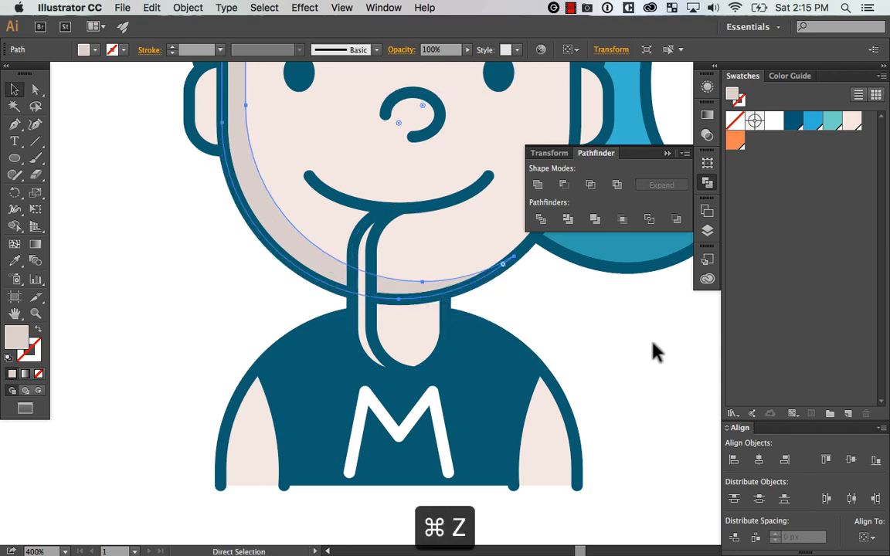
Duplicate the face shape slightly straight down so its chin overlaps the neck
{"action": "key", "text": "super+minus"}
{"action": "key", "text": "super+minus"}
{"action": "key", "text": "super+minus"}
{"action": "left_click", "coordinate": [568, 356]}
{"action": "key", "text": "z"}
{"action": "left_click_drag", "start_coordinate": [343, 408], "coordinate": [581, 214]}
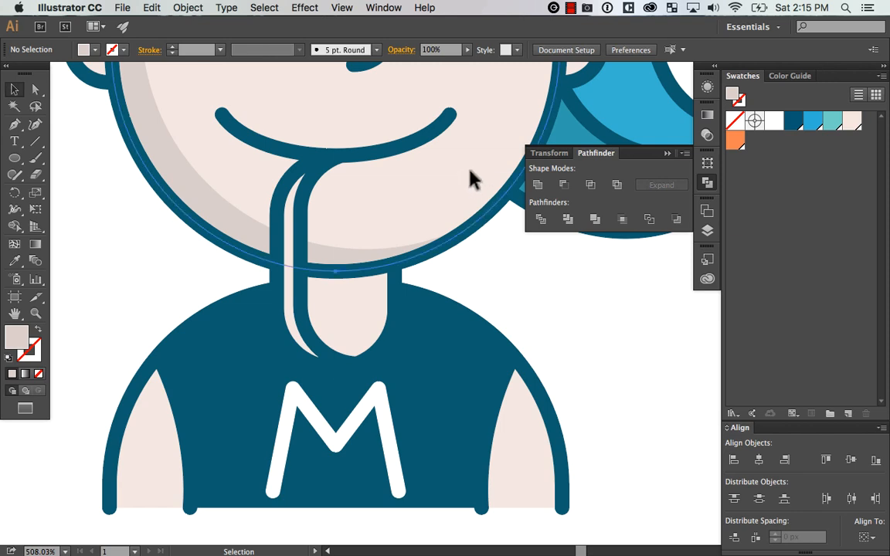
{"action": "left_click_drag", "start_coordinate": [470, 170], "coordinate": [469, 192]}
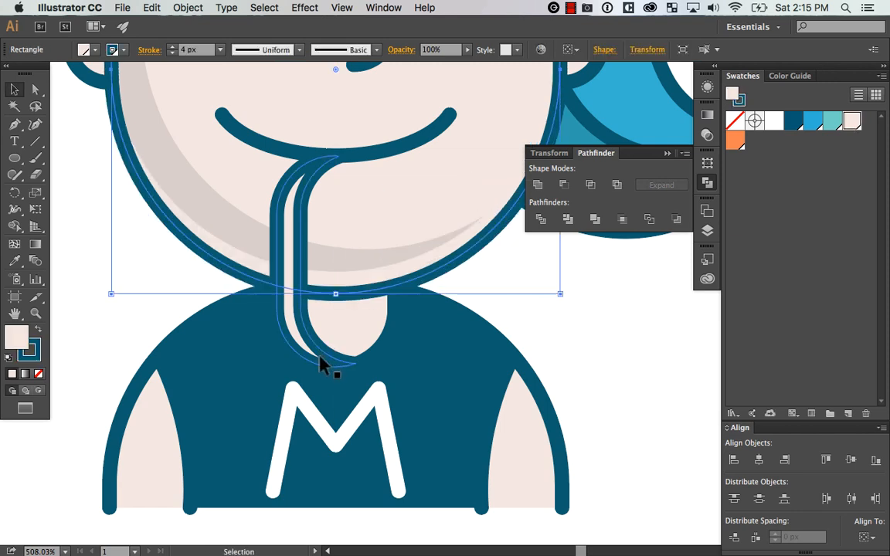
Paste a copy of the neck shape in place and intersect it with the lowered face duplicate
{"action": "left_click", "coordinate": [349, 361]}
{"action": "key", "text": "super+c"}
{"action": "key", "text": "shift+super+v"}
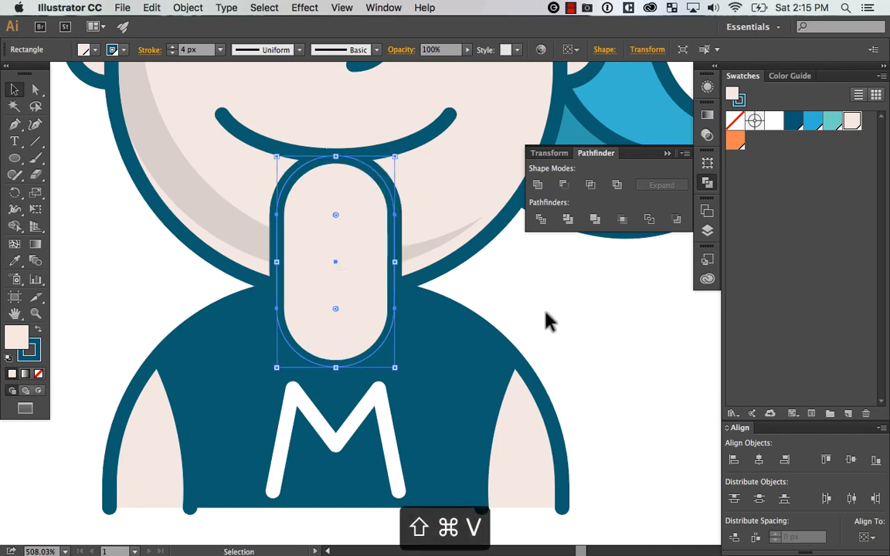
{"action": "left_click", "coordinate": [483, 277], "text": "shift"}
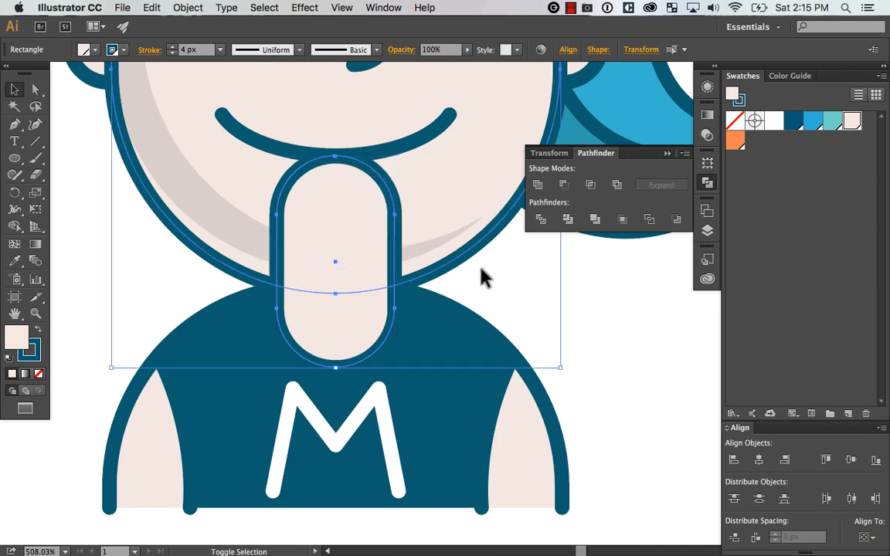
{"action": "left_click", "coordinate": [591, 186]}
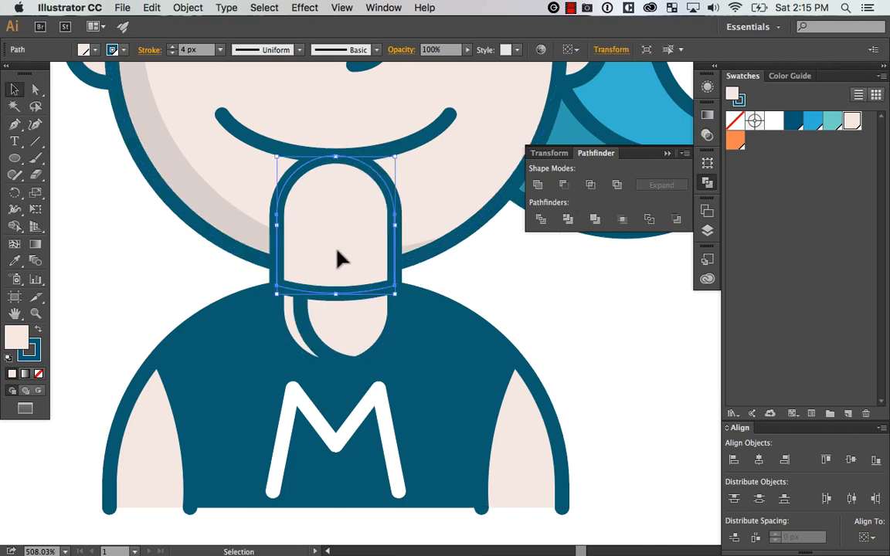
Unite the intersected piece with the neck crescent and apply the face crescent's appearance using the Eyedropper
{"action": "left_click", "coordinate": [344, 333], "text": "shift"}
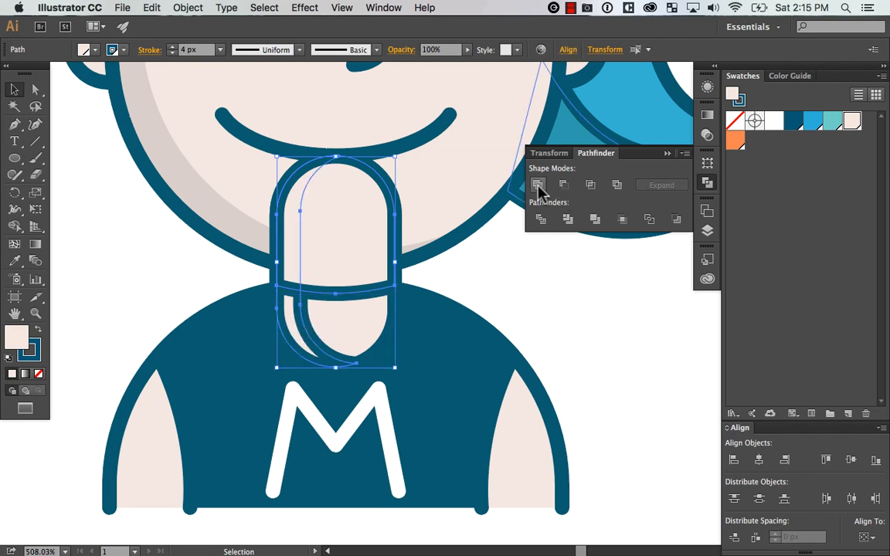
{"action": "left_click", "coordinate": [537, 187]}
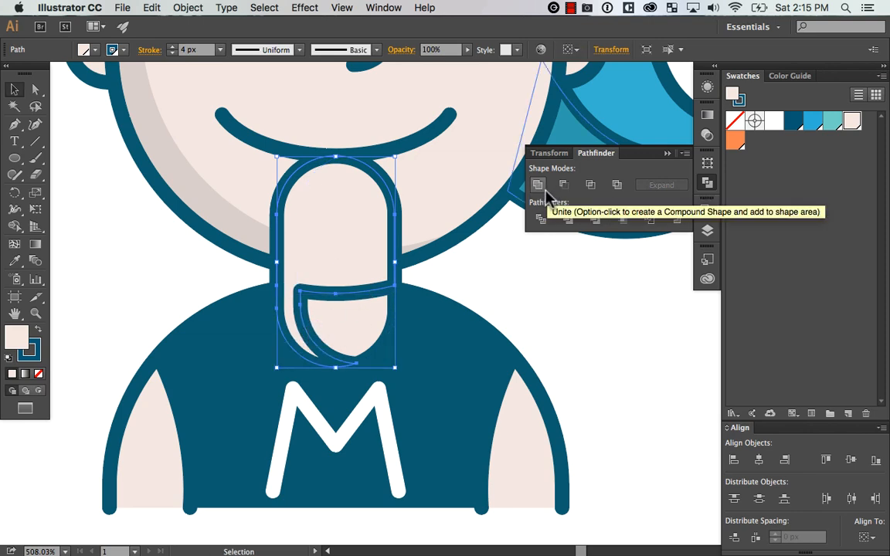
{"action": "key", "text": "i"}
{"action": "left_click", "coordinate": [237, 199]}
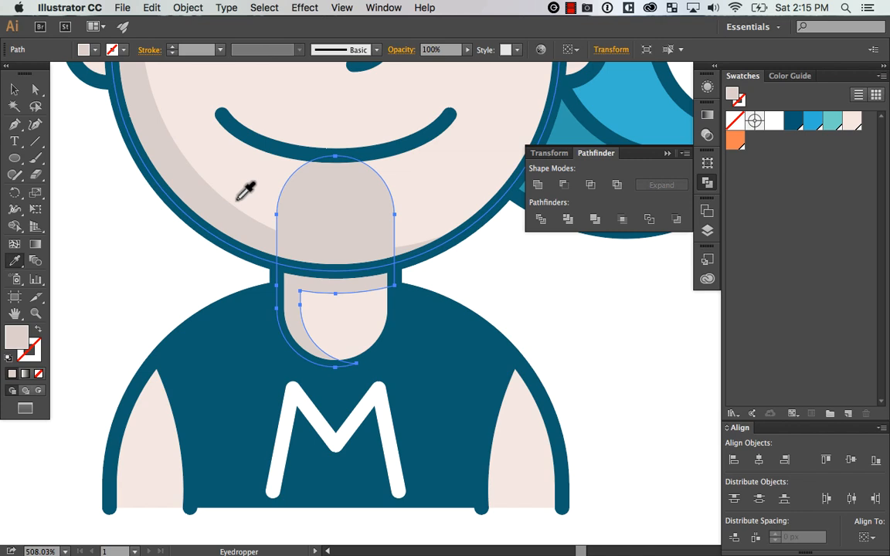
Send the united neck shadow backward until it sits behind the face
{"action": "key", "text": "v"}
{"action": "key", "text": "super+["}
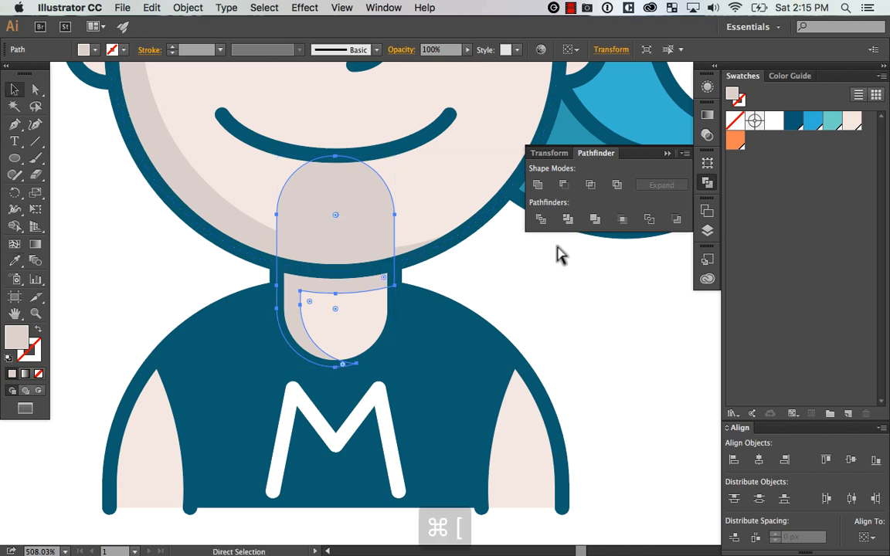
{"action": "key", "text": "super+["}
{"action": "left_click", "coordinate": [548, 317]}
Examine the shading on the whole avatar and inspect the neck shadow up close
{"action": "key", "text": "super+minus"}
{"action": "key", "text": "super+minus"}
{"action": "key", "text": "super+minus"}
{"action": "key", "text": "super+minus"}
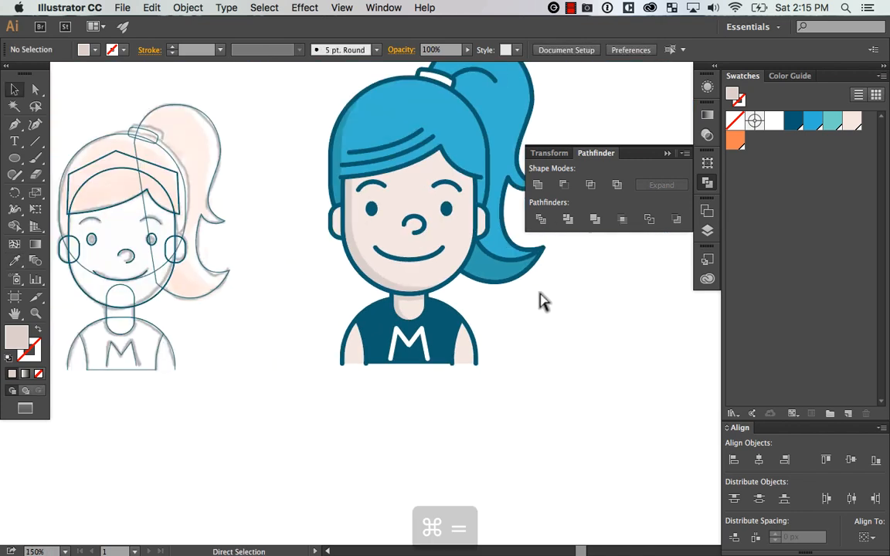
{"action": "key", "text": "super+equal"}
{"action": "left_click_drag", "start_coordinate": [603, 324], "coordinate": [531, 400]}
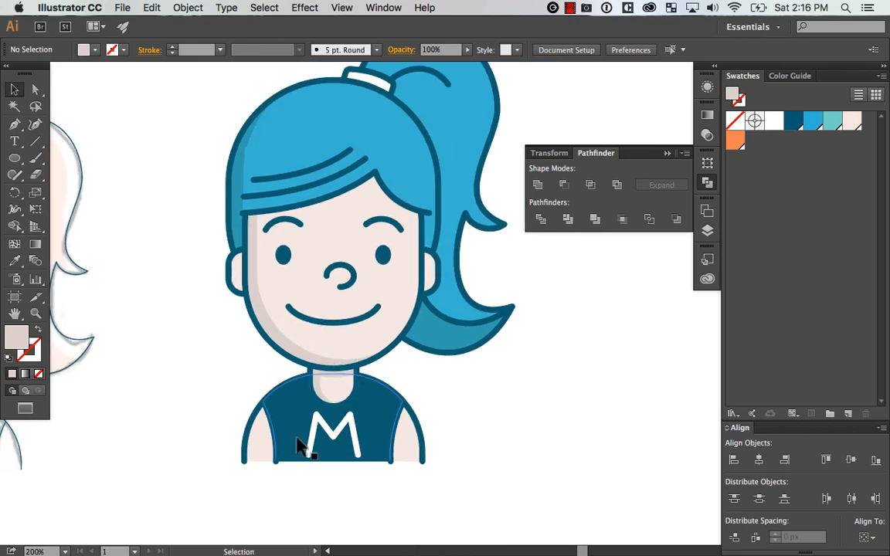
{"action": "key", "text": "z"}
{"action": "left_click_drag", "start_coordinate": [247, 485], "coordinate": [461, 271]}
{"action": "left_click", "coordinate": [709, 184]}
{"action": "left_click_drag", "start_coordinate": [543, 349], "coordinate": [573, 320]}
{"action": "key", "text": "v"}
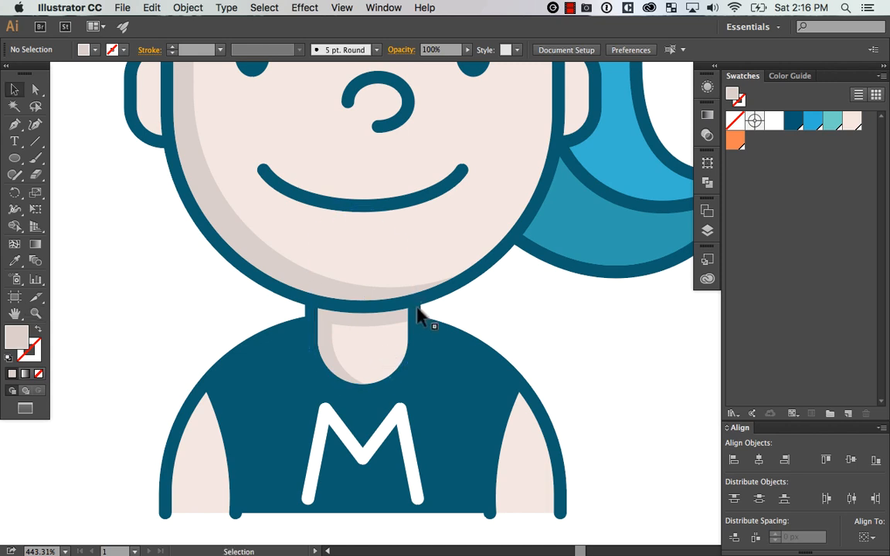
Undo and redo the latest stacking-order changes of the neck shadow
{"action": "left_click", "coordinate": [376, 360]}
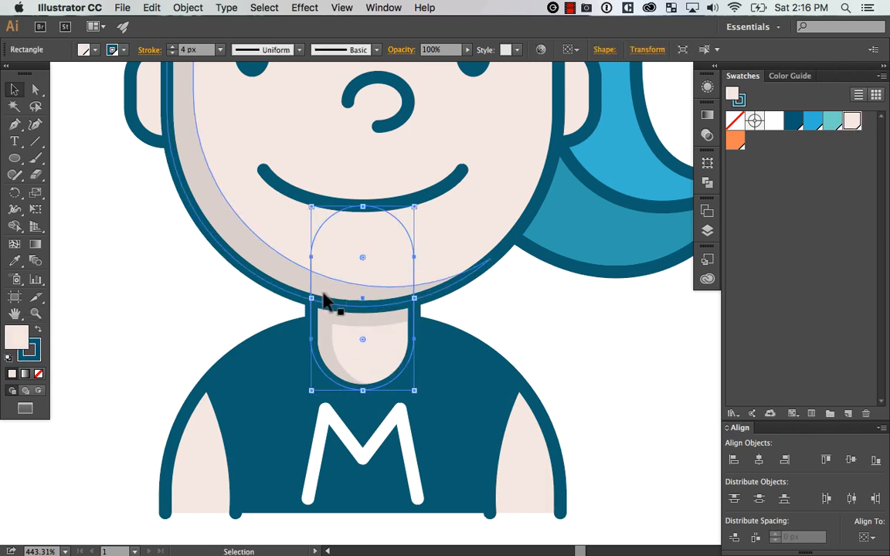
{"action": "key", "text": "a"}
{"action": "key", "text": "super+z"}
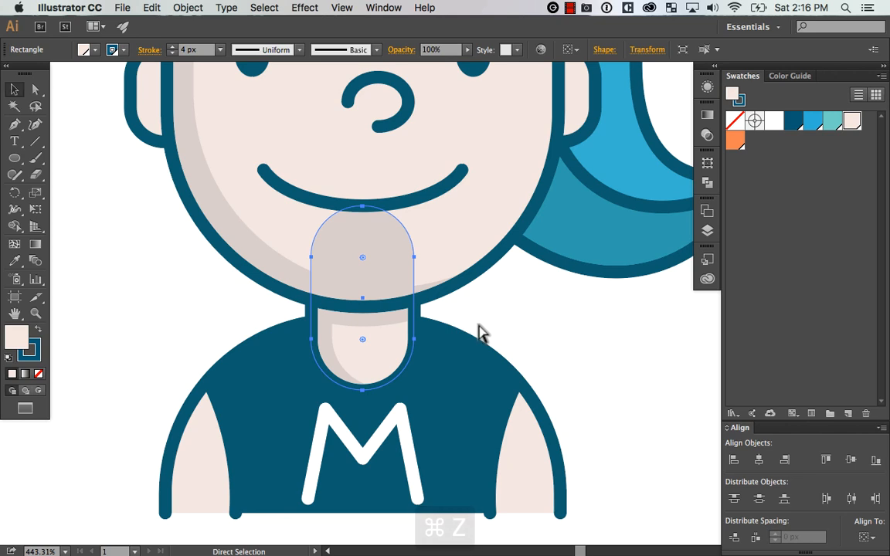
{"action": "key", "text": "super+z"}
{"action": "key", "text": "shift+super+z"}
{"action": "key", "text": "shift+super+z"}
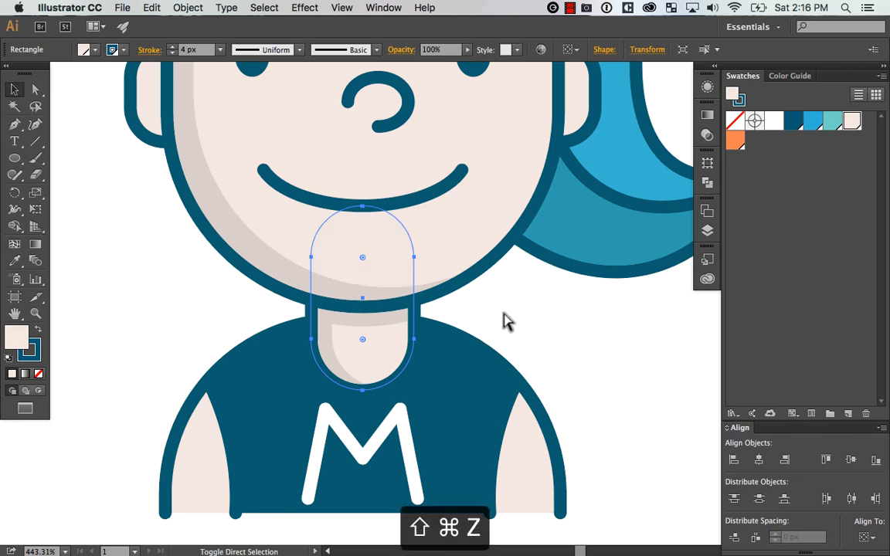
Try shifting the face shape slightly down over the neck
{"action": "left_click", "coordinate": [503, 313]}
{"action": "left_click", "coordinate": [470, 250]}
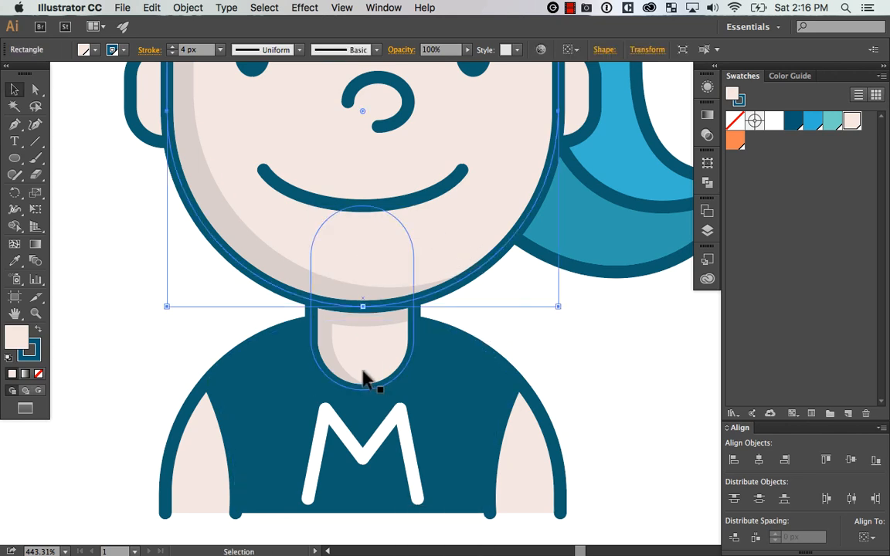
{"action": "left_click_drag", "start_coordinate": [469, 246], "coordinate": [466, 266]}
{"action": "key", "text": "super+z"}
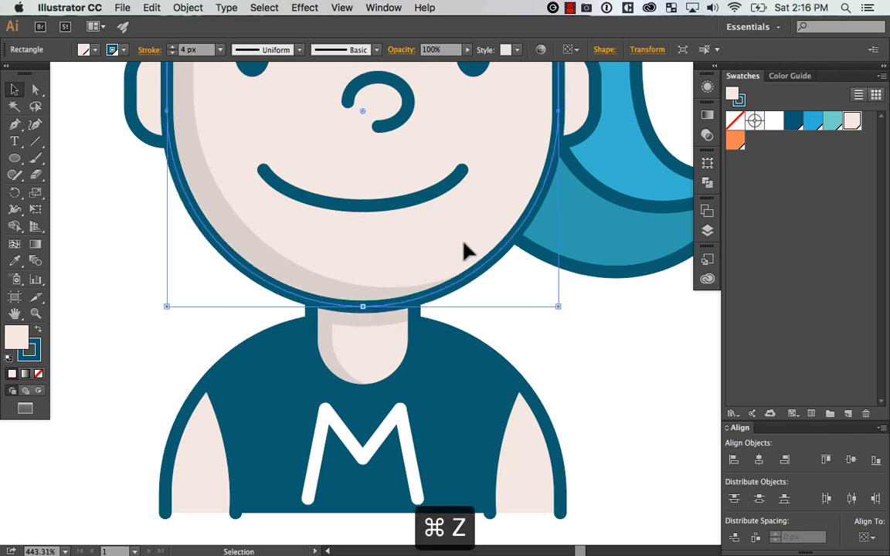
{"action": "mouse_move", "coordinate": [405, 352]}
{"action": "left_mouse_down"}
{"action": "mouse_move", "coordinate": [414, 348]}
{"action": "mouse_move", "coordinate": [405, 349]}
{"action": "left_mouse_up"}
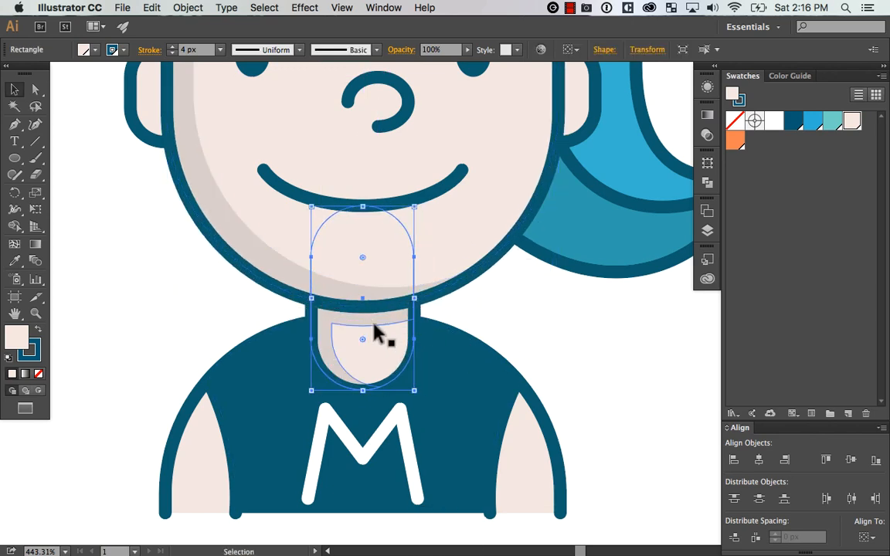
{"action": "left_click", "coordinate": [498, 312]}
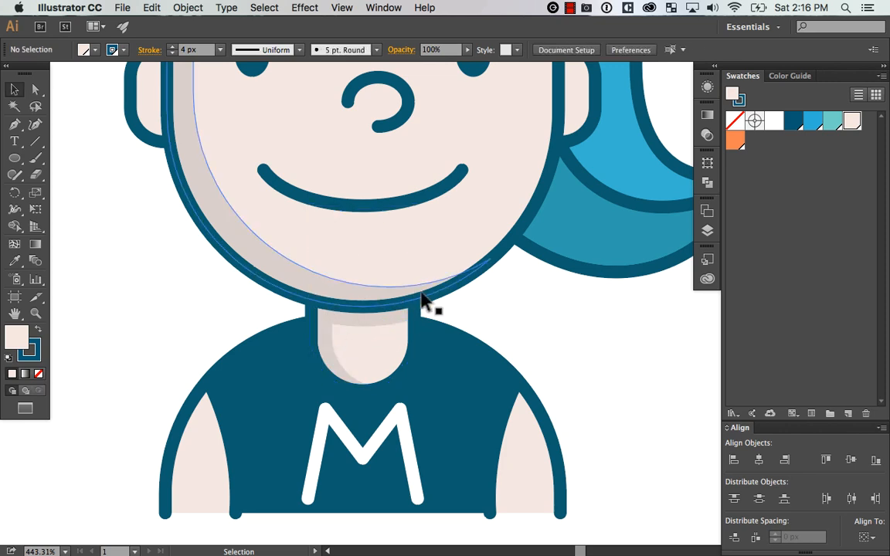
{"action": "key", "text": "super+minus"}
{"action": "key", "text": "super+minus"}
{"action": "key", "text": "super+minus"}
{"action": "key", "text": "super+minus"}
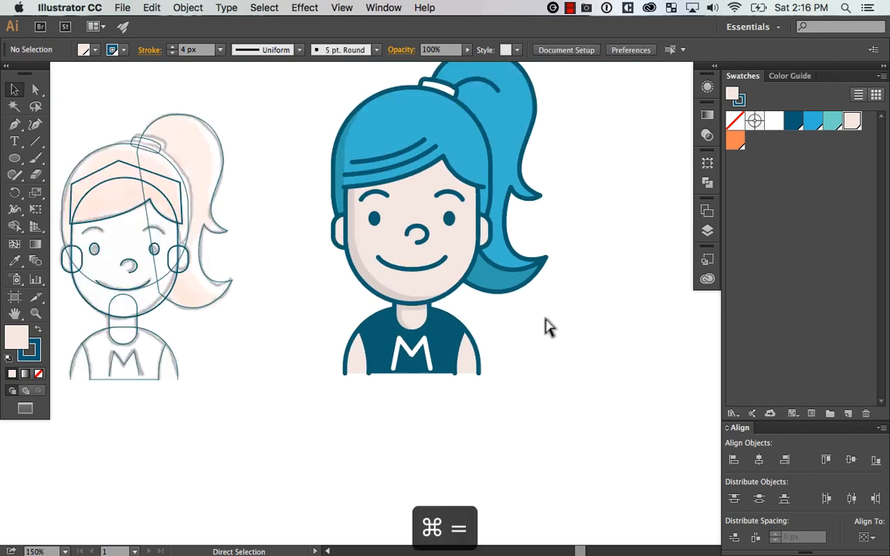
Duplicate the skin-coloured body shape slightly to the right, and paste another copy of the original body exactly in place
{"action": "key", "text": "super+equal"}
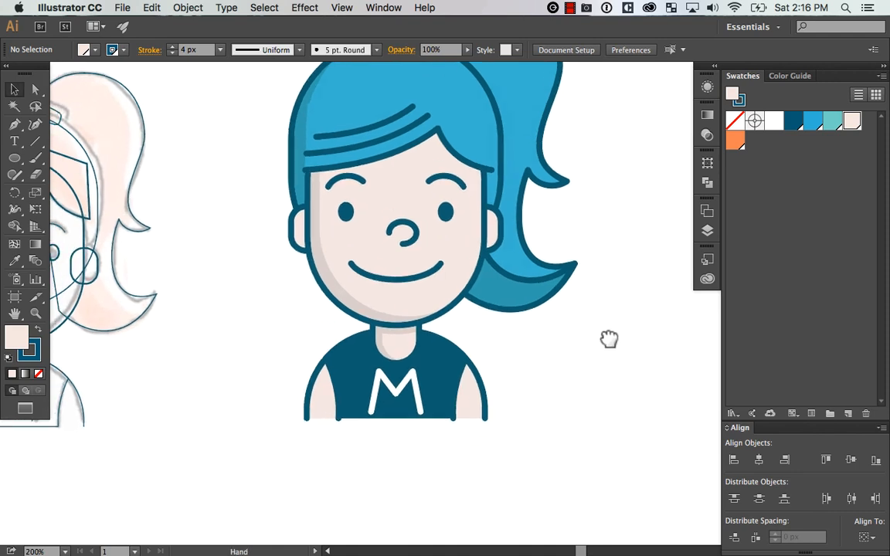
{"action": "left_click_drag", "start_coordinate": [609, 339], "coordinate": [539, 403]}
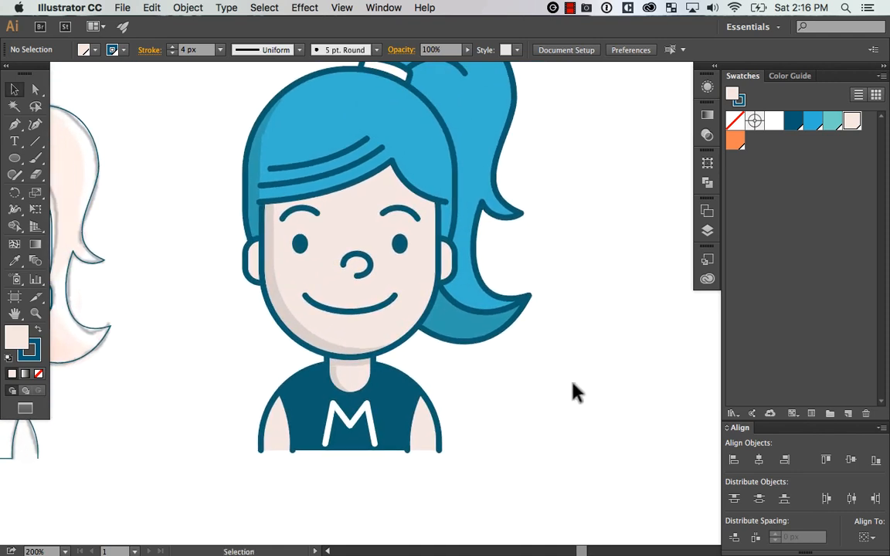
{"action": "mouse_move", "coordinate": [278, 441]}
{"action": "left_mouse_down"}
{"action": "mouse_move", "coordinate": [288, 441]}
{"action": "mouse_move", "coordinate": [290, 428]}
{"action": "left_mouse_up"}
{"action": "left_click", "coordinate": [634, 333]}
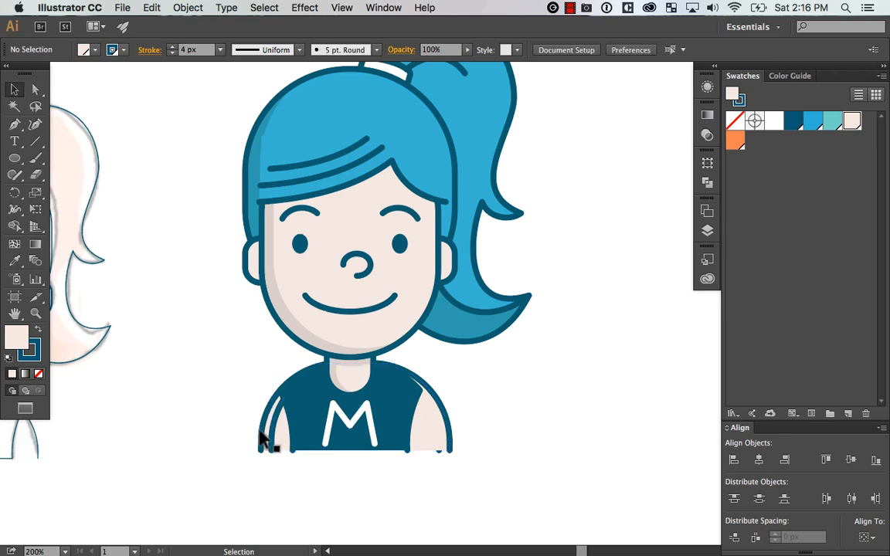
{"action": "left_click", "coordinate": [259, 445]}
{"action": "key", "text": "super+c"}
{"action": "key", "text": "shift+super+v"}
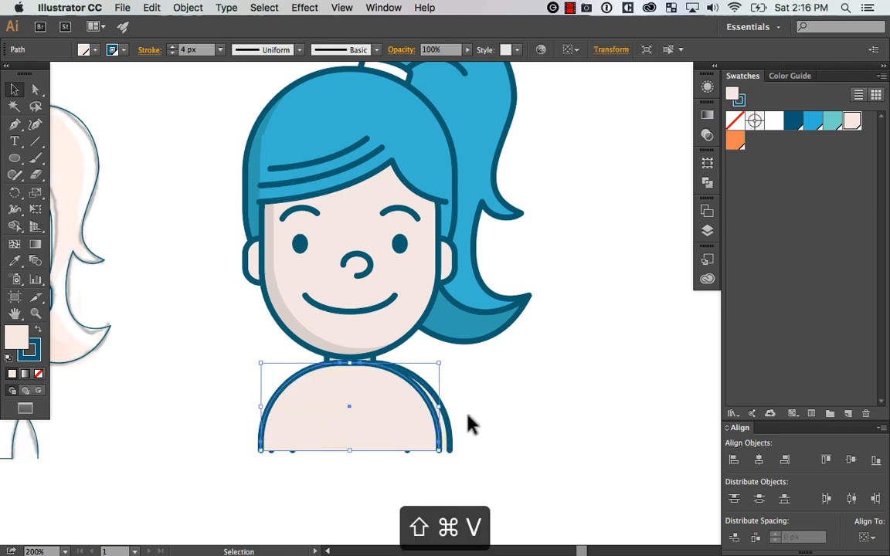
Bring the offset body copy to the front and subtract it from the in-place copy to form a crescent along the shoulder
{"action": "key", "text": "super+bracketleft"}
{"action": "key", "text": "super+bracketleft"}
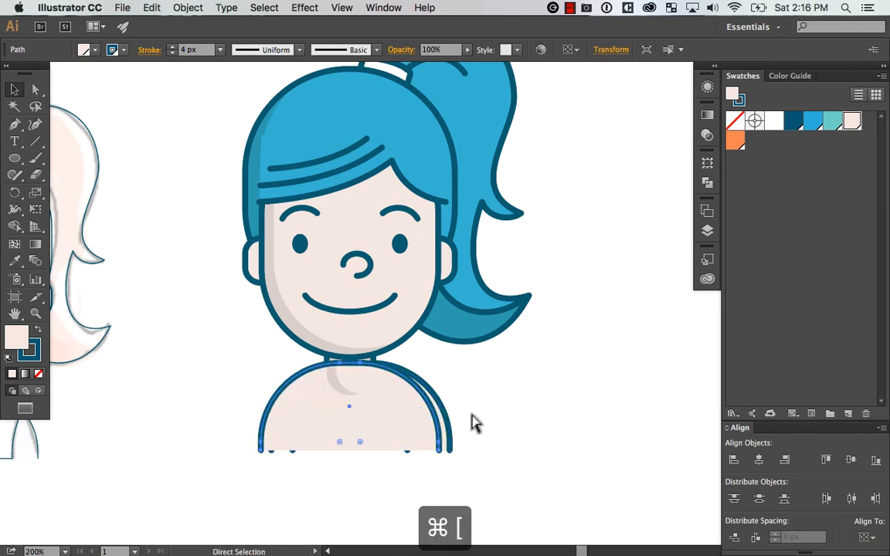
{"action": "key", "text": "super+bracketleft"}
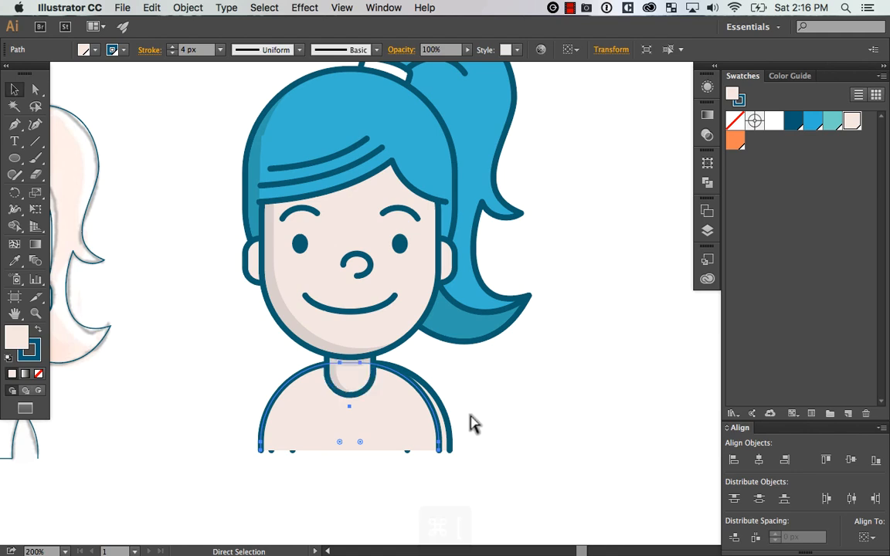
{"action": "key", "text": "super+bracketleft"}
{"action": "left_click", "coordinate": [472, 422]}
{"action": "key", "text": "super+z"}
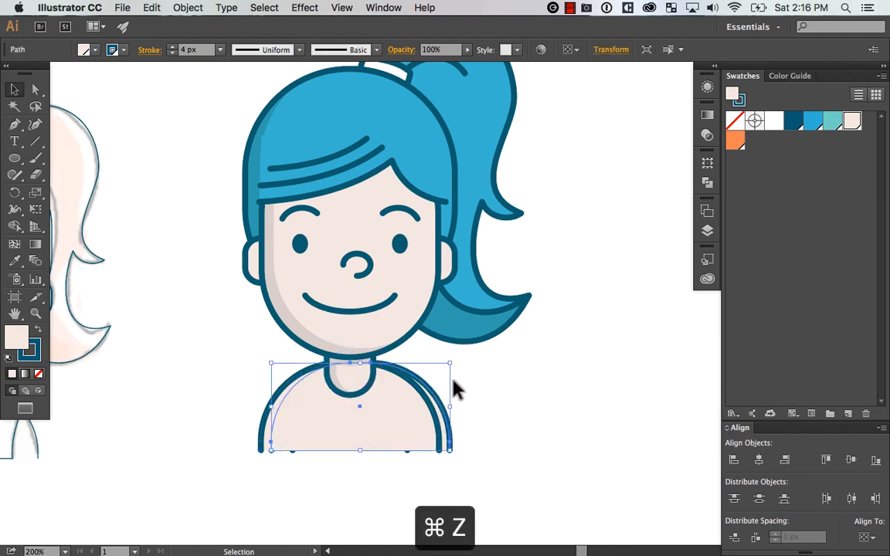
{"action": "key", "text": "super+shift+bracketright"}
{"action": "left_click", "coordinate": [264, 423], "text": "shift"}
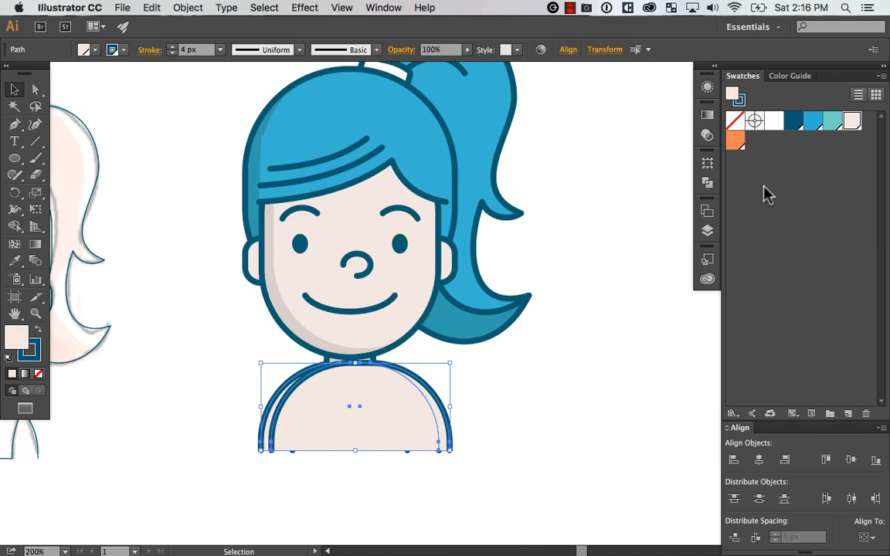
{"action": "left_click", "coordinate": [709, 183]}
{"action": "left_click", "coordinate": [563, 186]}
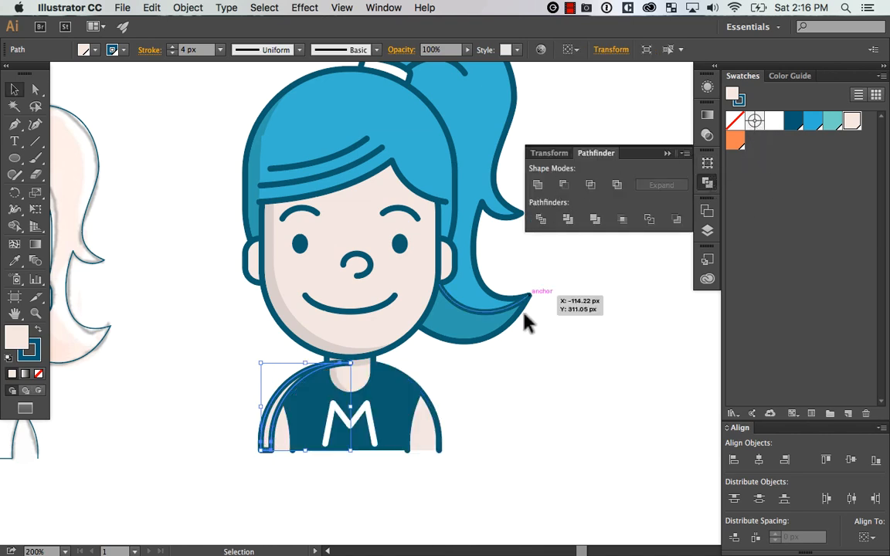
Give the shoulder crescent the same strokeless fill as the face shadow
{"action": "key", "text": "i"}
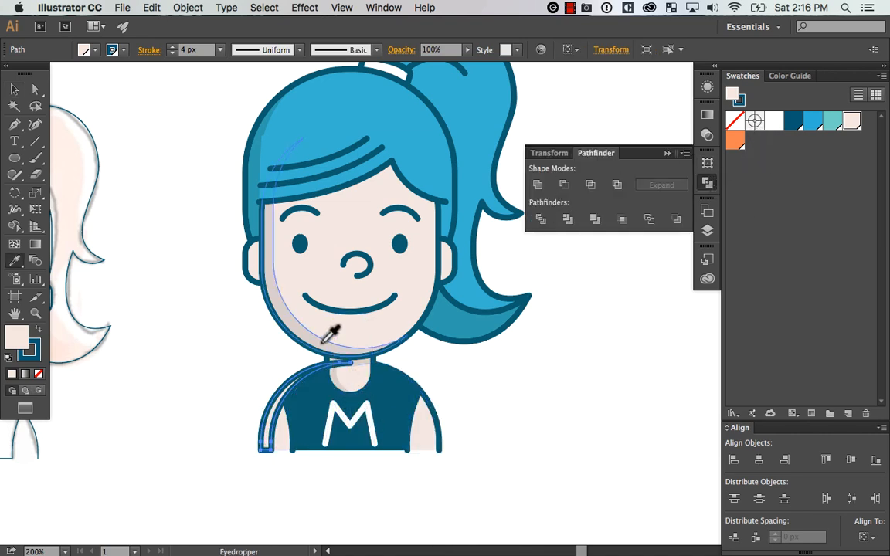
{"action": "left_click", "coordinate": [309, 332]}
{"action": "key", "text": "v"}
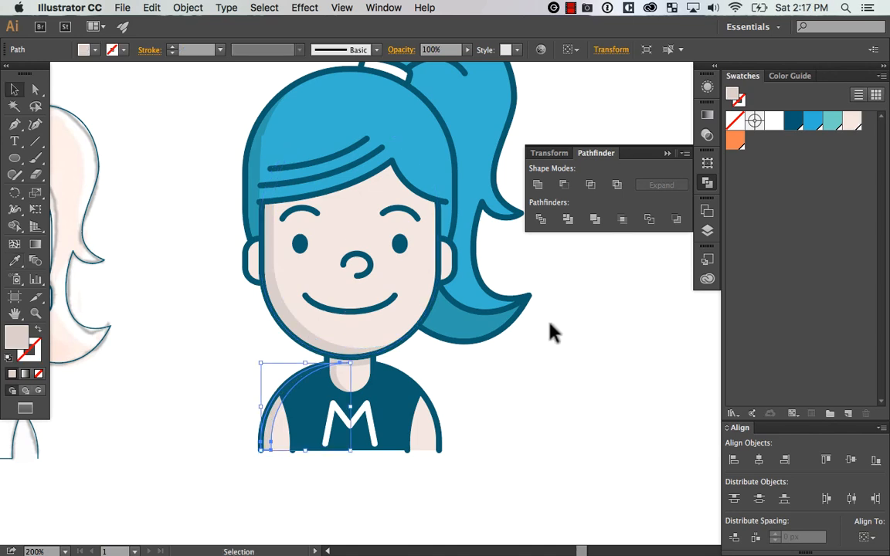
Try sending the body shape and its crescent shadow to the back of the stacking order
{"action": "key", "text": "z"}
{"action": "left_click_drag", "start_coordinate": [317, 397], "coordinate": [468, 283]}
{"action": "key", "text": "space"}
{"action": "left_click_drag", "start_coordinate": [457, 416], "coordinate": [454, 393]}
{"action": "key", "text": "v"}
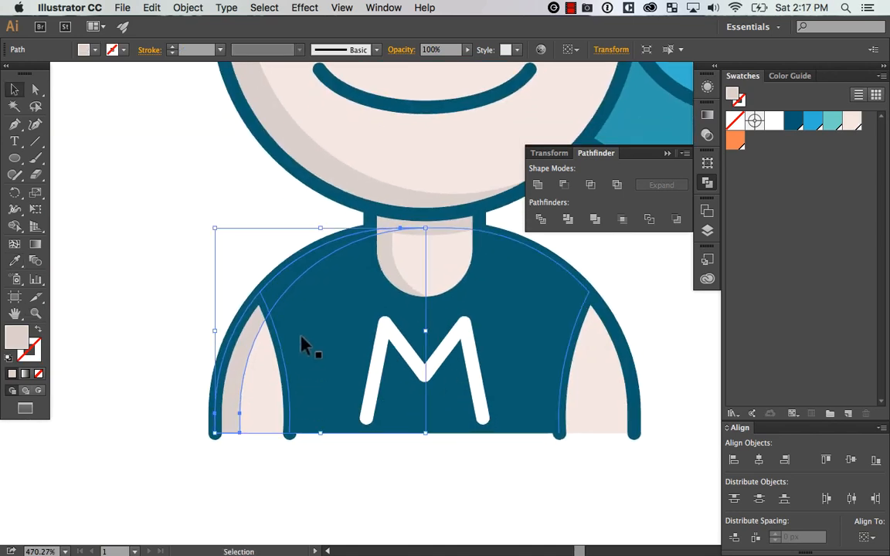
{"action": "key", "text": "super+z"}
{"action": "left_click", "coordinate": [280, 484]}
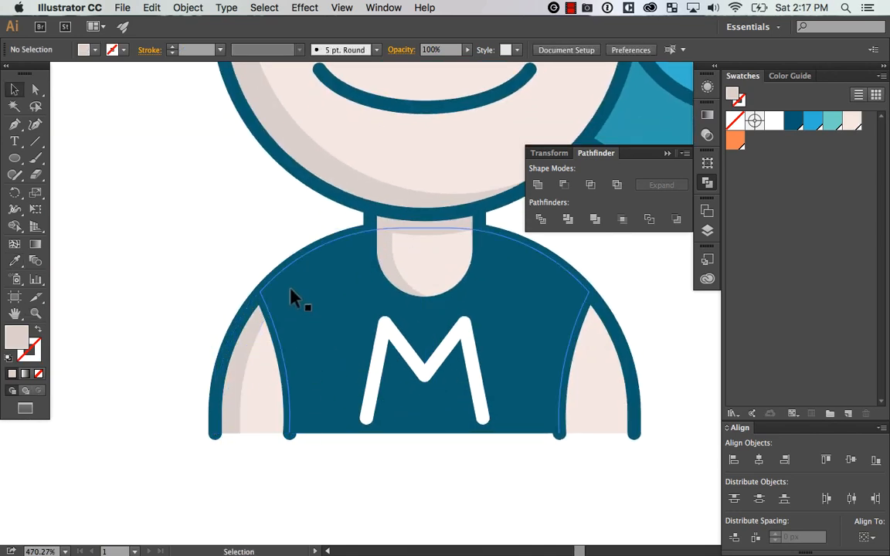
{"action": "left_click", "coordinate": [280, 323]}
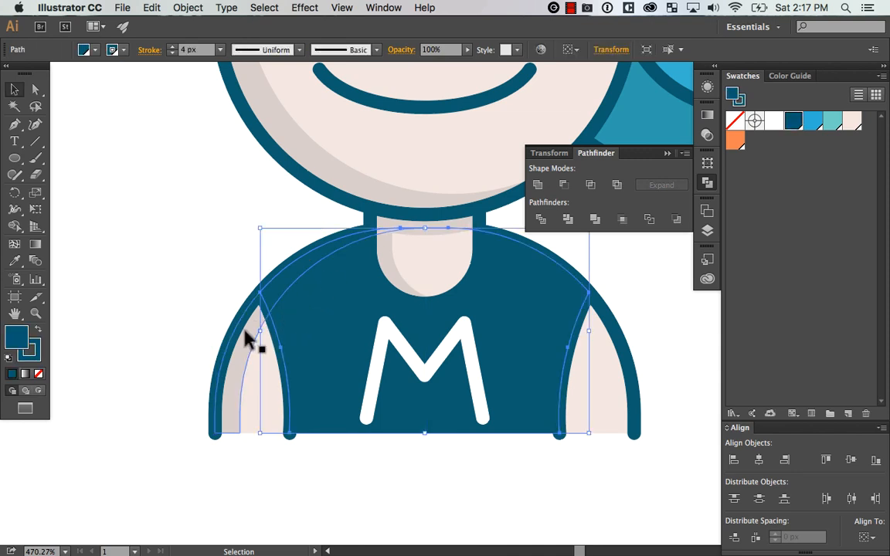
{"action": "left_click", "coordinate": [257, 386]}
{"action": "left_click_drag", "start_coordinate": [247, 398], "coordinate": [248, 387]}
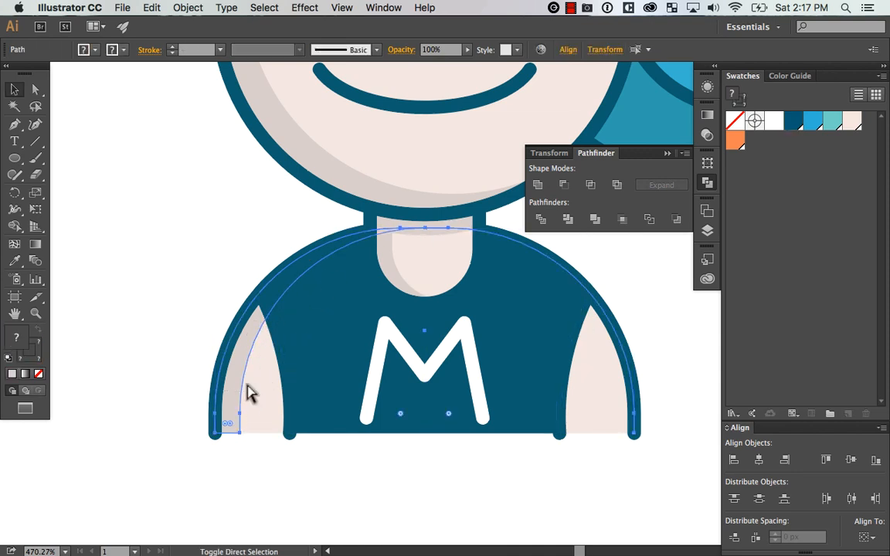
{"action": "key", "text": "super+shift+bracketleft"}
{"action": "left_click", "coordinate": [354, 493], "text": "super"}
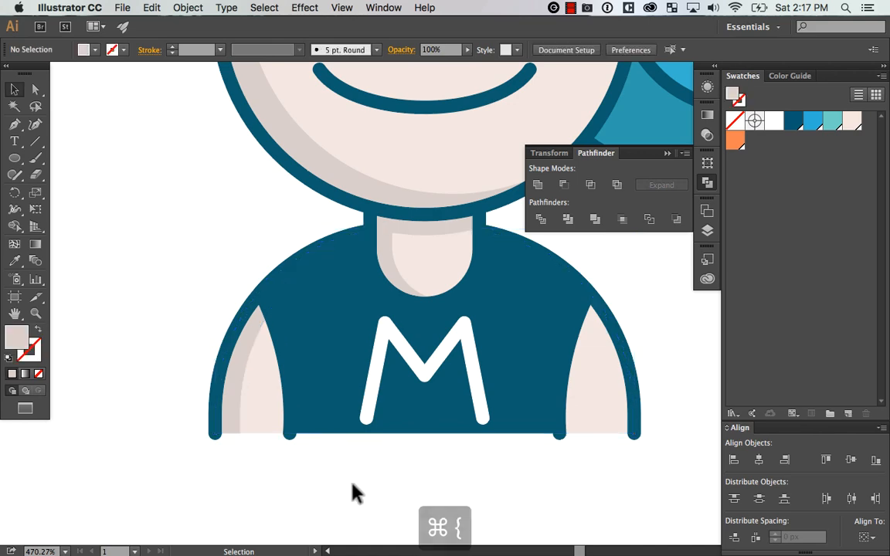
Undo the last stacking-order change of the body shapes and examine the whole avatar
{"action": "key", "text": "super+minus"}
{"action": "key", "text": "super+minus"}
{"action": "key", "text": "super+z"}
{"action": "key", "text": "super+z"}
{"action": "key", "text": "super+z"}
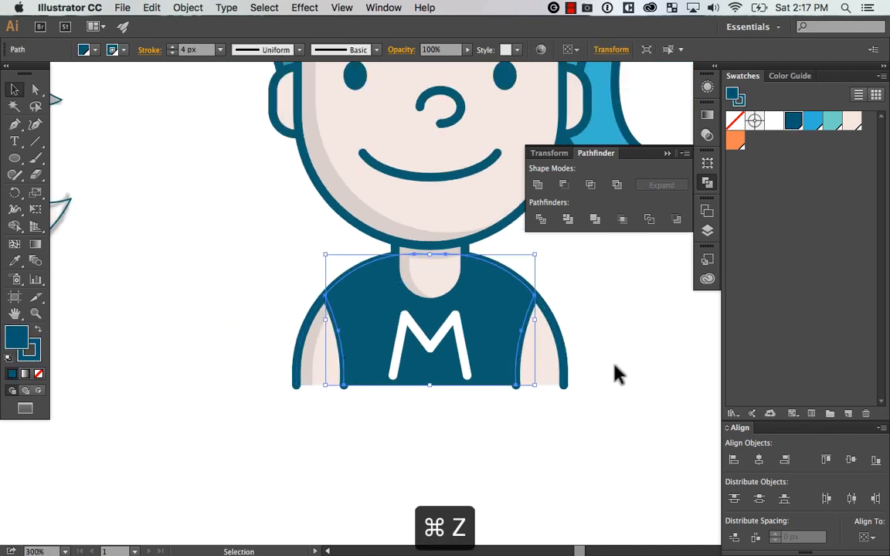
{"action": "scroll", "coordinate": [634, 367], "scroll_direction": "up", "scroll_amount": 2}
{"action": "key", "text": "super+minus"}
{"action": "key", "text": "super+minus"}
{"action": "key", "text": "super+minus"}
{"action": "key", "text": "super+equal"}
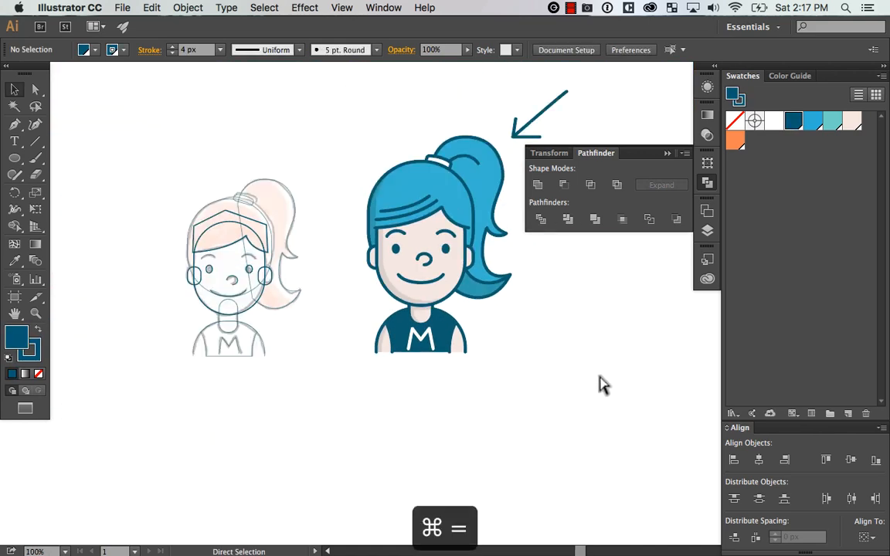
{"action": "left_click_drag", "start_coordinate": [576, 360], "coordinate": [558, 380]}
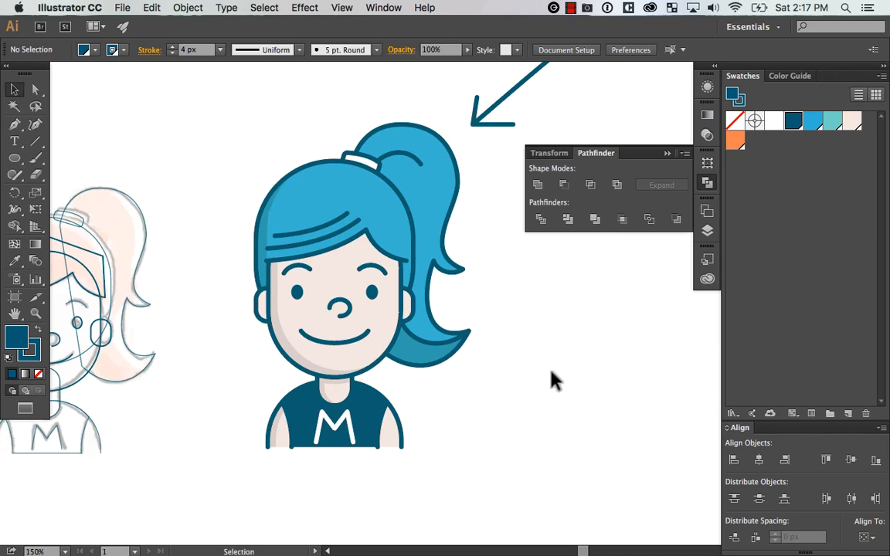
Try sending the grouped hair fringe and strands backward, and restore their place in front of the face
{"action": "left_click", "coordinate": [281, 221]}
{"action": "key", "text": "super+minus"}
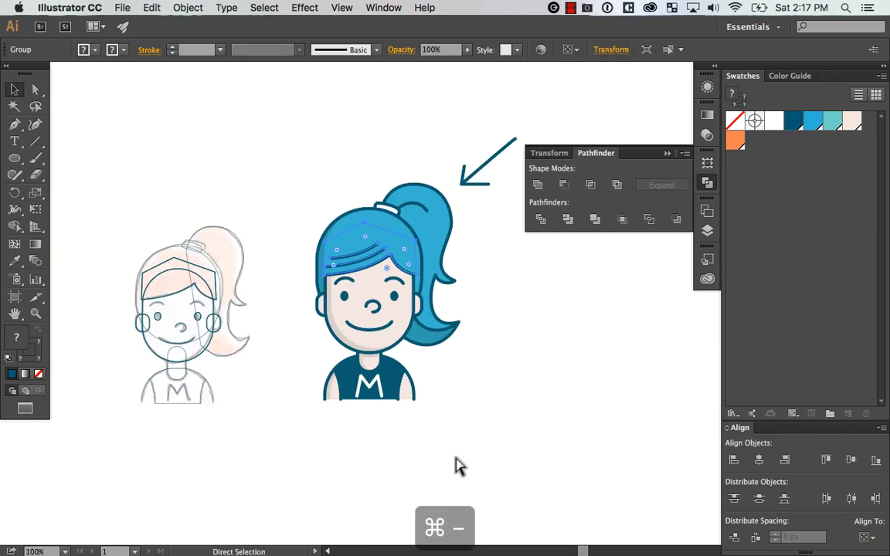
{"action": "key", "text": "super+equal"}
{"action": "key", "text": "super+equal"}
{"action": "key", "text": "super+equal"}
{"action": "left_click_drag", "start_coordinate": [252, 264], "coordinate": [395, 372]}
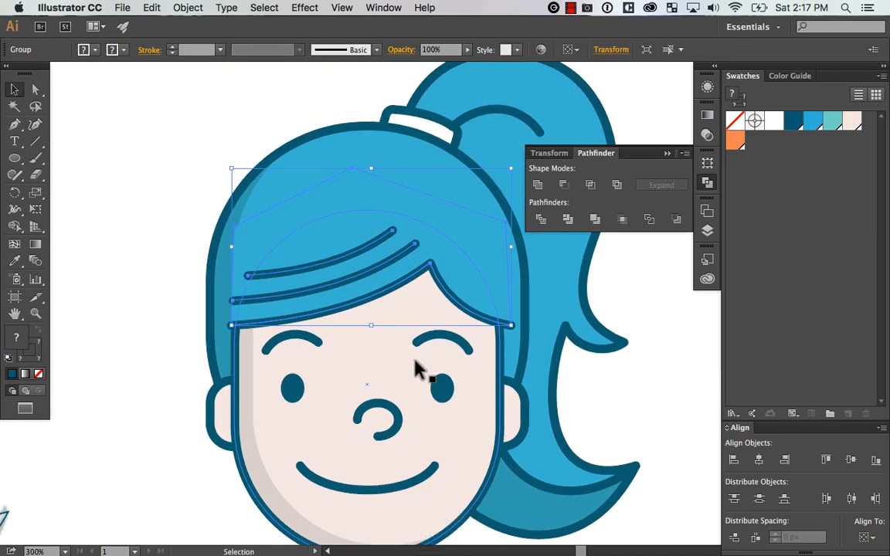
{"action": "key", "text": "a"}
{"action": "key", "text": "super+bracketleft"}
{"action": "key", "text": "super+bracketleft"}
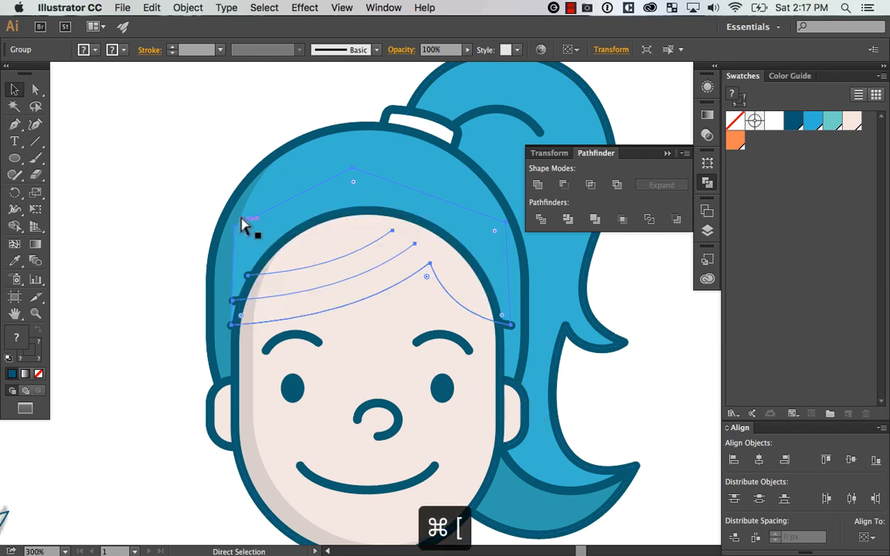
{"action": "key", "text": "super+bracketright"}
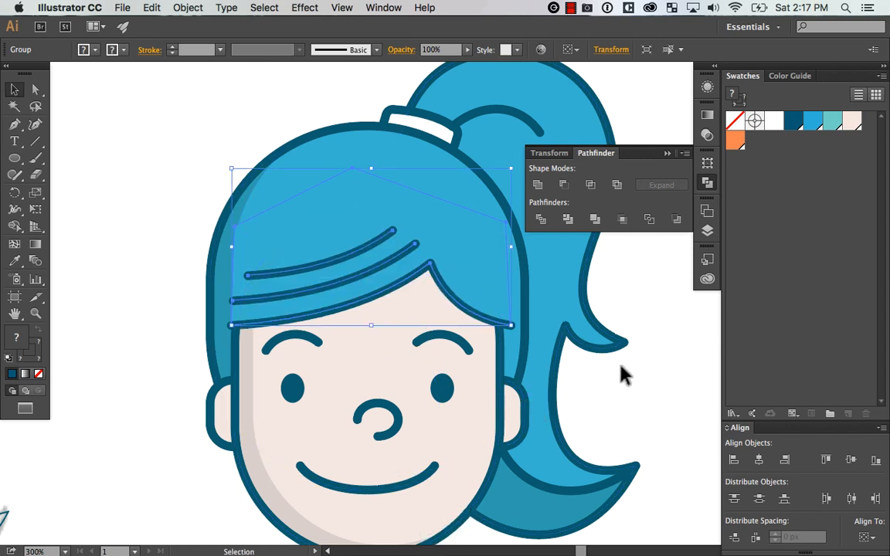
{"action": "left_click", "coordinate": [656, 371]}
{"action": "key", "text": "v"}
{"action": "left_click", "coordinate": [284, 244]}
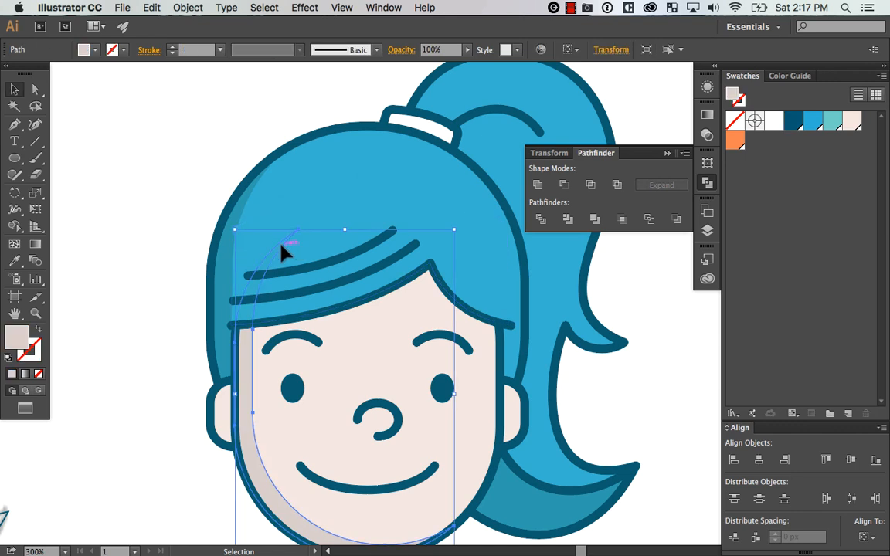
{"action": "left_click", "coordinate": [665, 354]}
{"action": "key", "text": "super+z"}
{"action": "key", "text": "shift+super+z"}
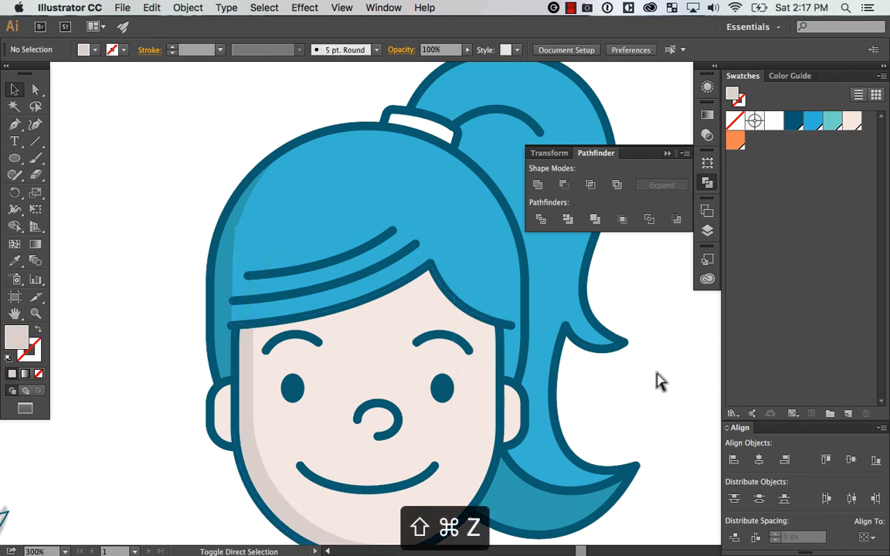
Ungroup the hair fringe from its strand lines
{"action": "left_click", "coordinate": [274, 234]}
{"action": "key", "text": "shift+super+g"}
{"action": "left_click", "coordinate": [127, 340]}
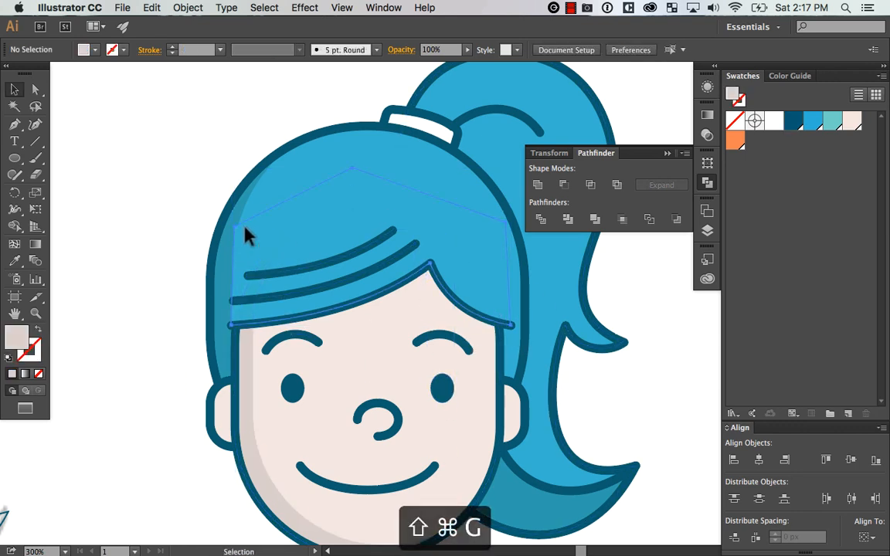
Move the fringe fill's upper-left anchor point about 10 px inward from the hair's shaded edge
{"action": "left_click", "coordinate": [248, 234]}
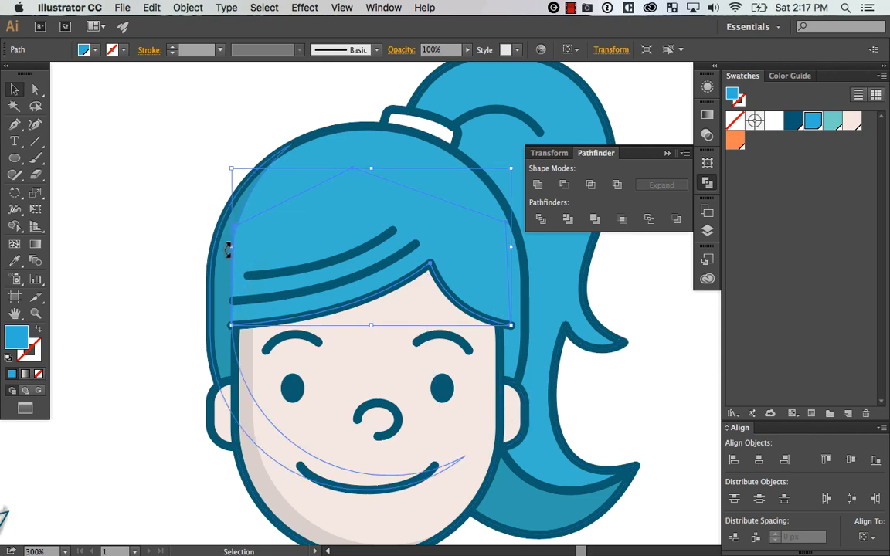
{"action": "key", "text": "super+bracketleft"}
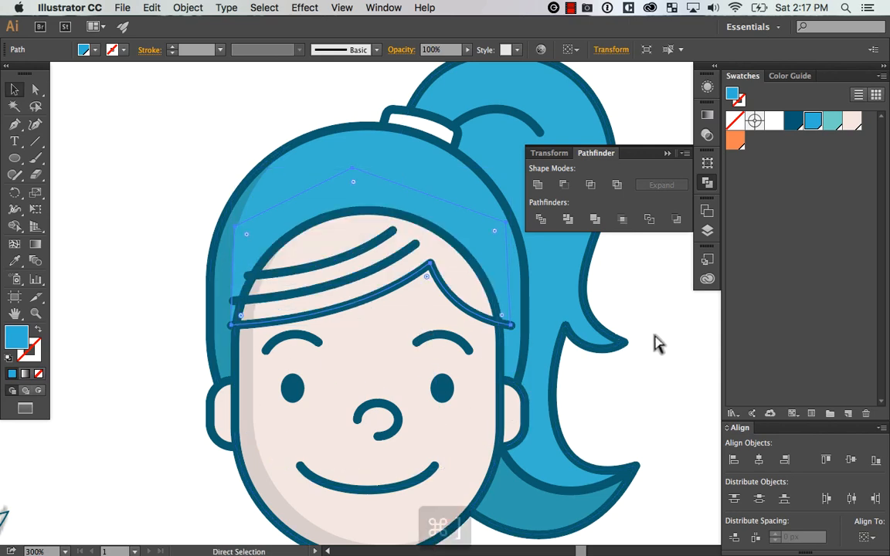
{"action": "key", "text": "super+bracketright"}
{"action": "key", "text": "a"}
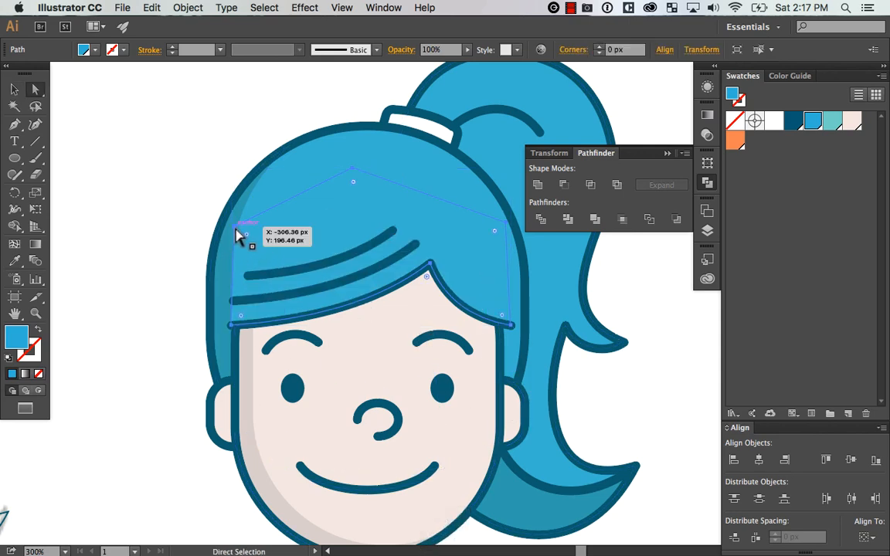
{"action": "left_click", "coordinate": [236, 229]}
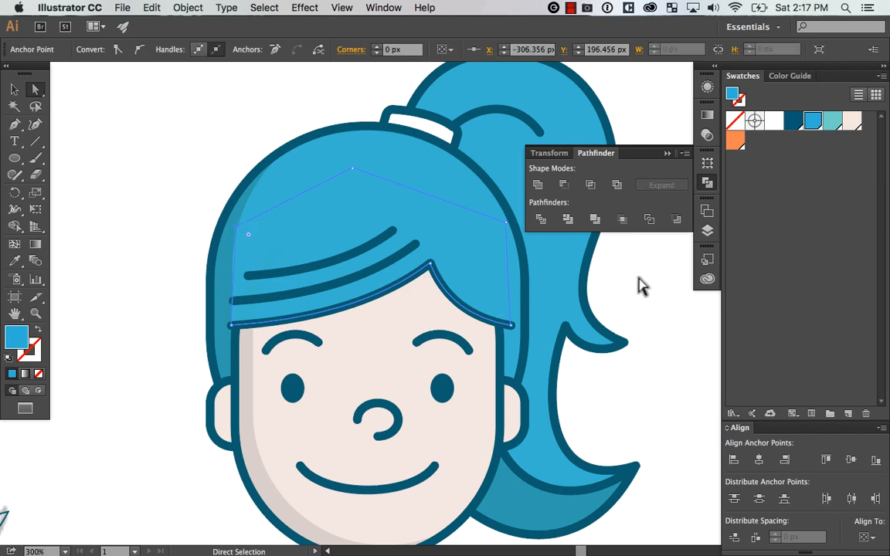
{"action": "left_click", "coordinate": [678, 363]}
Examine the fringe edge beside the hair outline up close and the shading on the whole avatar
{"action": "key", "text": "super+equal"}
{"action": "key", "text": "super+equal"}
{"action": "key", "text": "super+equal"}
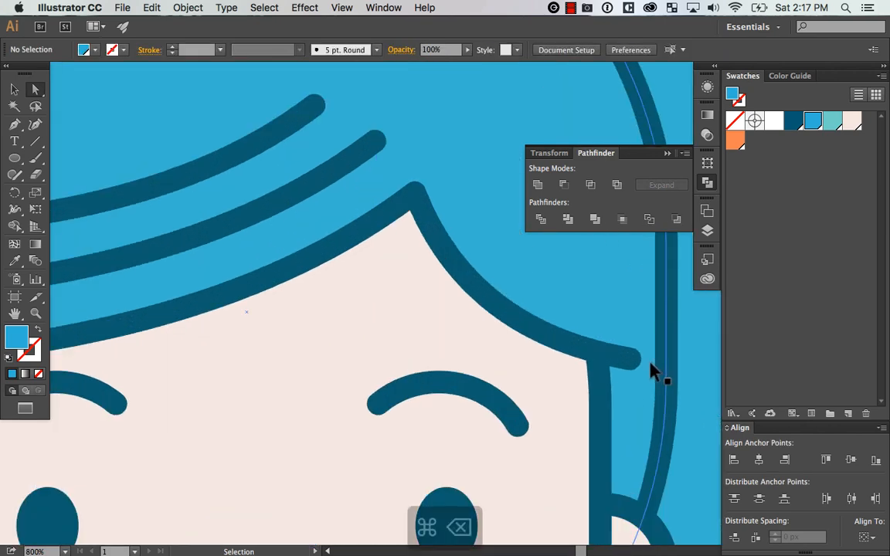
{"action": "key", "text": "super+minus"}
{"action": "key", "text": "super+minus"}
{"action": "key", "text": "super+minus"}
{"action": "key", "text": "super+minus"}
{"action": "key", "text": "super+minus"}
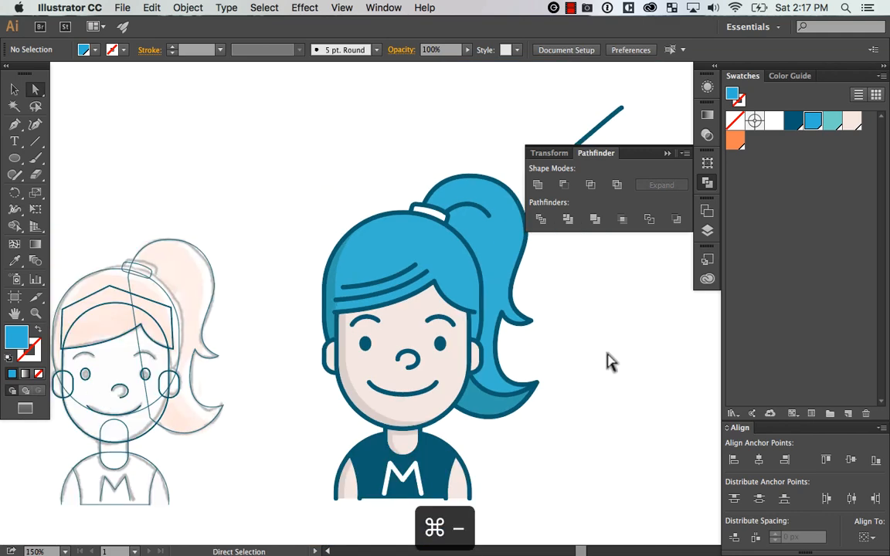
{"action": "key", "text": "v"}
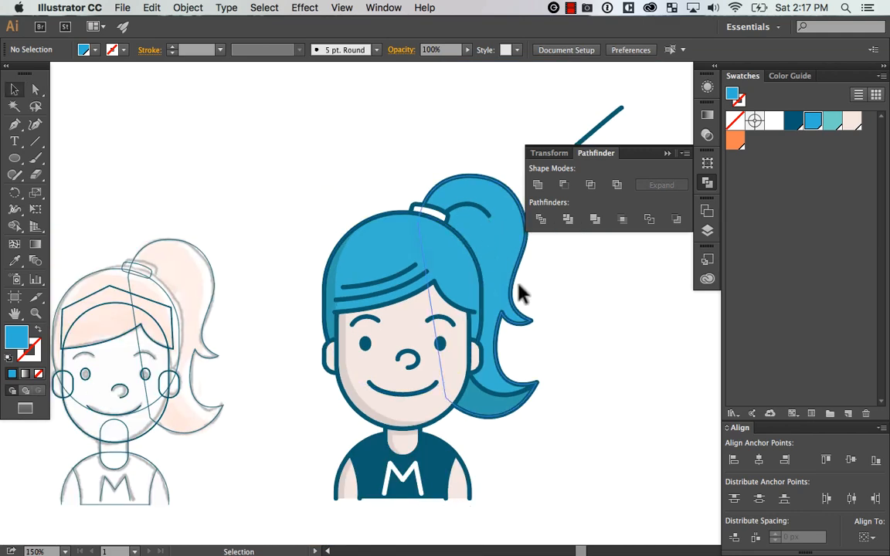
Draw a closed, straight-edged blue shape without stroke using the Pen tool, over the area where the ponytail meets the head
{"action": "left_click_drag", "start_coordinate": [465, 226], "coordinate": [541, 152]}
{"action": "left_click_drag", "start_coordinate": [406, 338], "coordinate": [360, 349]}
{"action": "left_click", "coordinate": [708, 184]}
{"action": "left_click_drag", "start_coordinate": [552, 307], "coordinate": [550, 251]}
{"action": "left_click", "coordinate": [372, 381]}
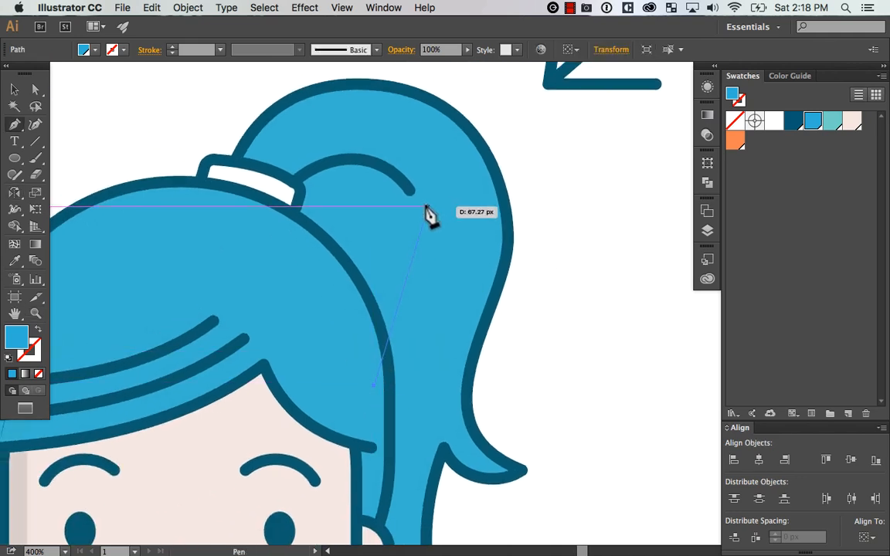
{"action": "left_click", "coordinate": [366, 162]}
{"action": "left_click", "coordinate": [271, 221]}
{"action": "left_click", "coordinate": [372, 382]}
{"action": "key", "text": "v"}
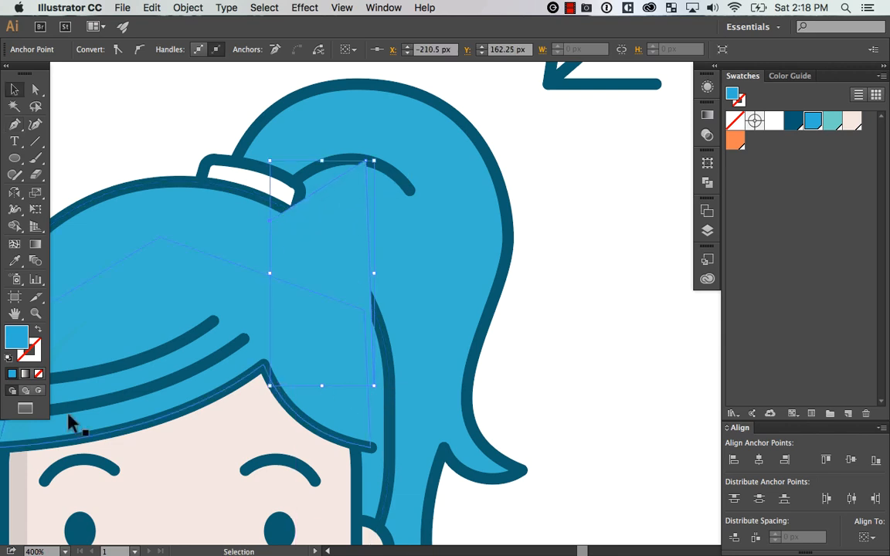
Recolour the new straight-edged ponytail shape with the darker blue sampled from the lower ponytail's shading
{"action": "mouse_move", "coordinate": [414, 334]}
{"action": "left_mouse_down"}
{"action": "mouse_move", "coordinate": [552, 211]}
{"action": "mouse_move", "coordinate": [505, 179]}
{"action": "mouse_move", "coordinate": [524, 189]}
{"action": "mouse_move", "coordinate": [455, 427]}
{"action": "left_mouse_up"}
{"action": "key", "text": "i"}
{"action": "left_click", "coordinate": [470, 506]}
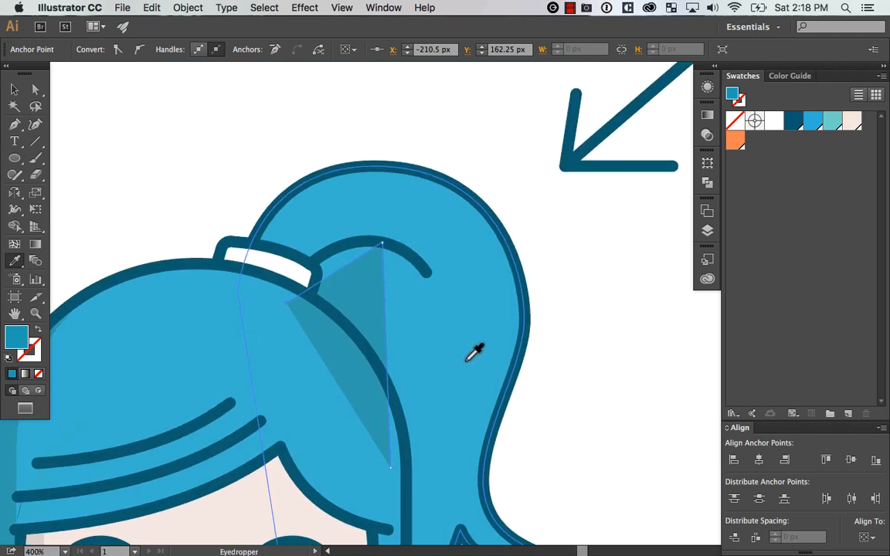
Curve the shading's outer and upper edges along the inner hair strand, and fine-tune its bottom anchor and upper handle
{"action": "key", "text": "shift+c"}
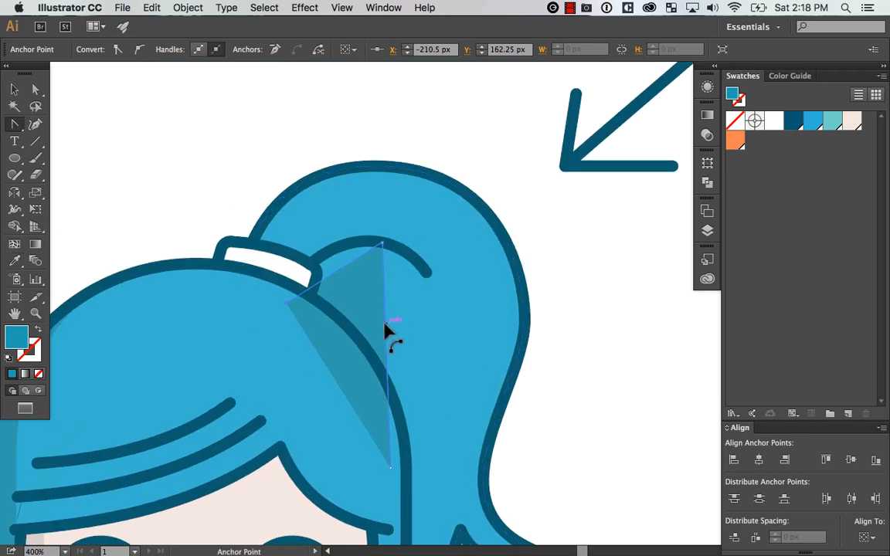
{"action": "left_click_drag", "start_coordinate": [388, 323], "coordinate": [441, 298]}
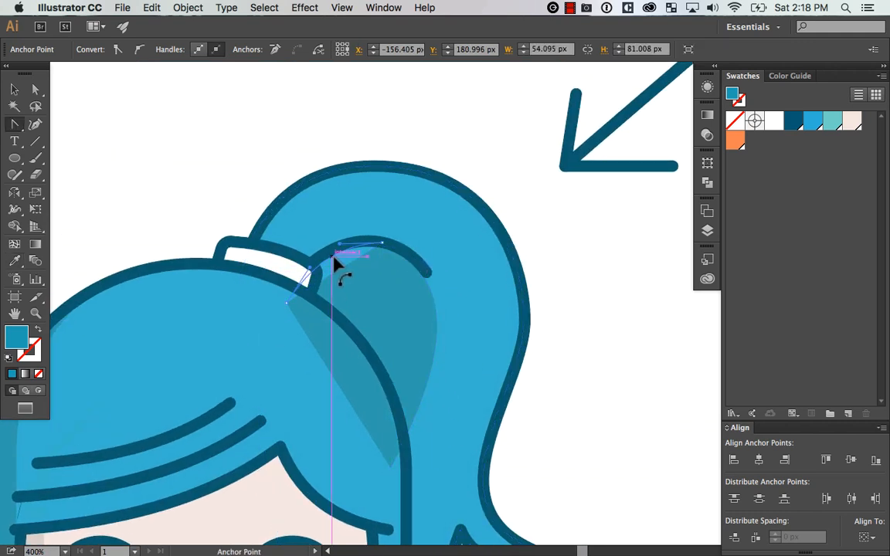
{"action": "left_click_drag", "start_coordinate": [333, 256], "coordinate": [314, 262]}
{"action": "key", "text": "a"}
{"action": "left_click", "coordinate": [425, 311]}
{"action": "left_click_drag", "start_coordinate": [392, 467], "coordinate": [400, 463]}
{"action": "left_click_drag", "start_coordinate": [472, 285], "coordinate": [462, 288]}
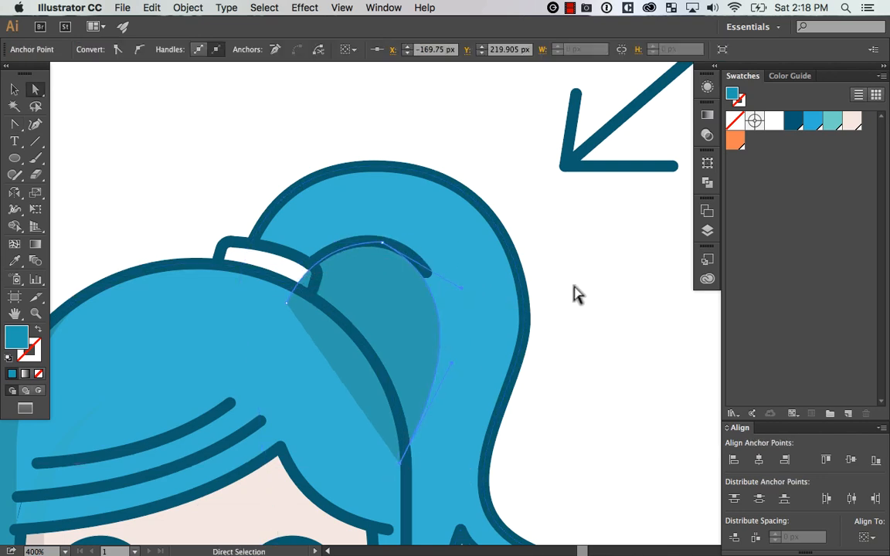
{"action": "left_click", "coordinate": [382, 243]}
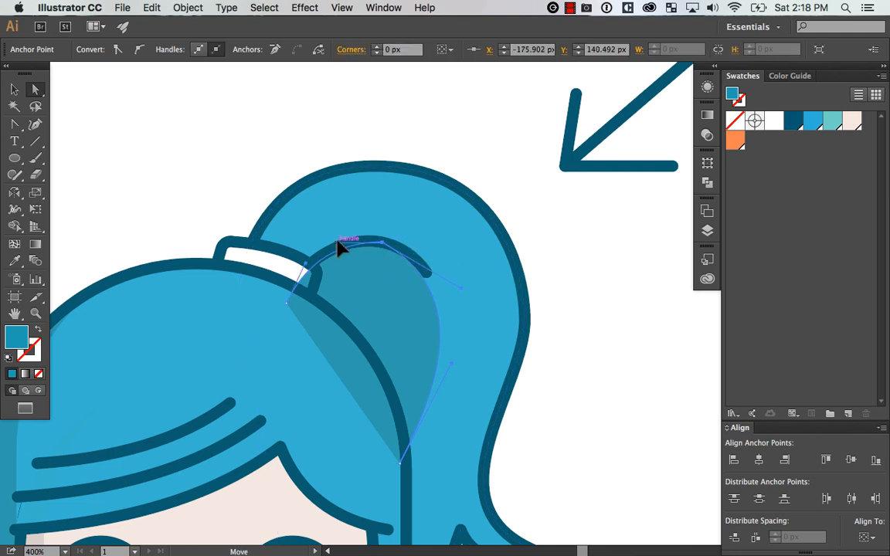
{"action": "left_click_drag", "start_coordinate": [471, 293], "coordinate": [475, 279]}
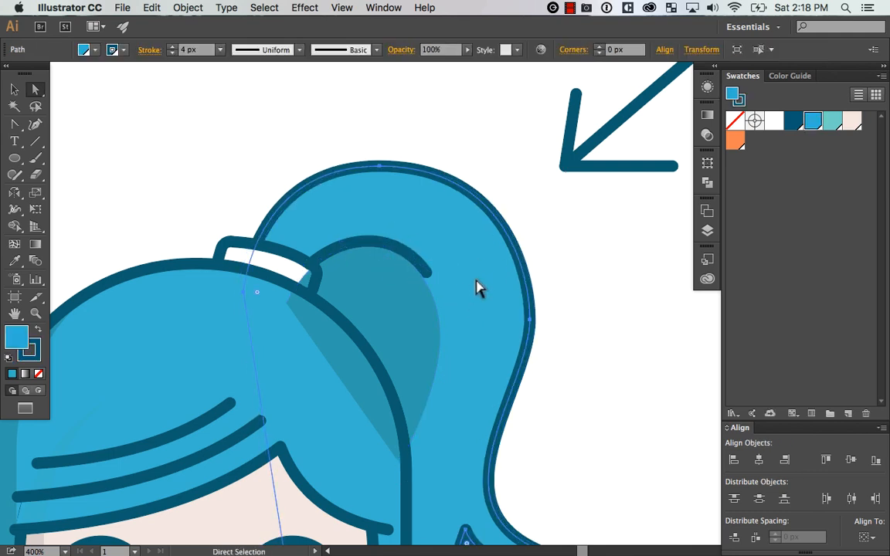
{"action": "key", "text": "super+z"}
Extend the curve handle of the shading's top anchor outward to widen its outer edge slightly
{"action": "left_click", "coordinate": [629, 296]}
{"action": "left_click", "coordinate": [391, 254]}
{"action": "left_click", "coordinate": [391, 241]}
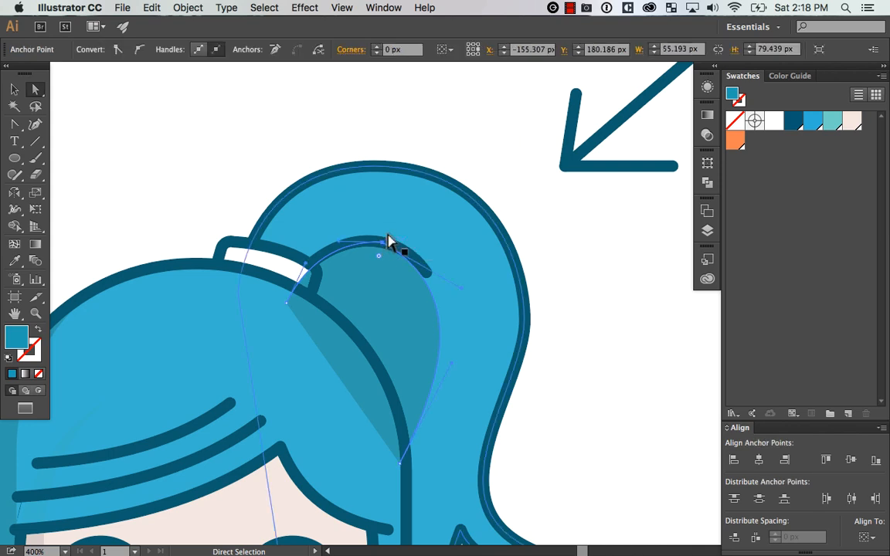
{"action": "mouse_move", "coordinate": [466, 295]}
{"action": "left_mouse_down"}
{"action": "mouse_move", "coordinate": [476, 297]}
{"action": "mouse_move", "coordinate": [462, 287]}
{"action": "left_mouse_up"}
{"action": "key", "text": "super+z"}
{"action": "left_click", "coordinate": [395, 255]}
{"action": "left_click", "coordinate": [382, 242]}
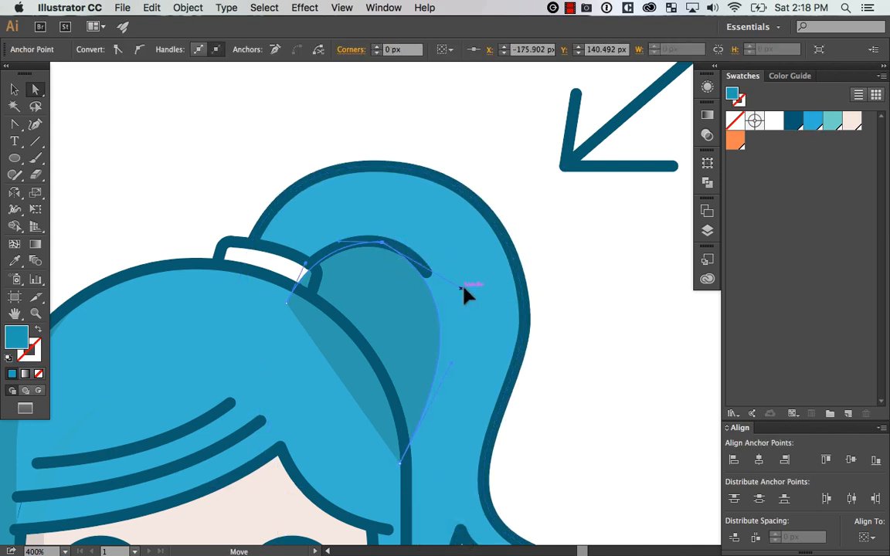
{"action": "left_click", "coordinate": [621, 305]}
{"action": "left_click", "coordinate": [396, 352]}
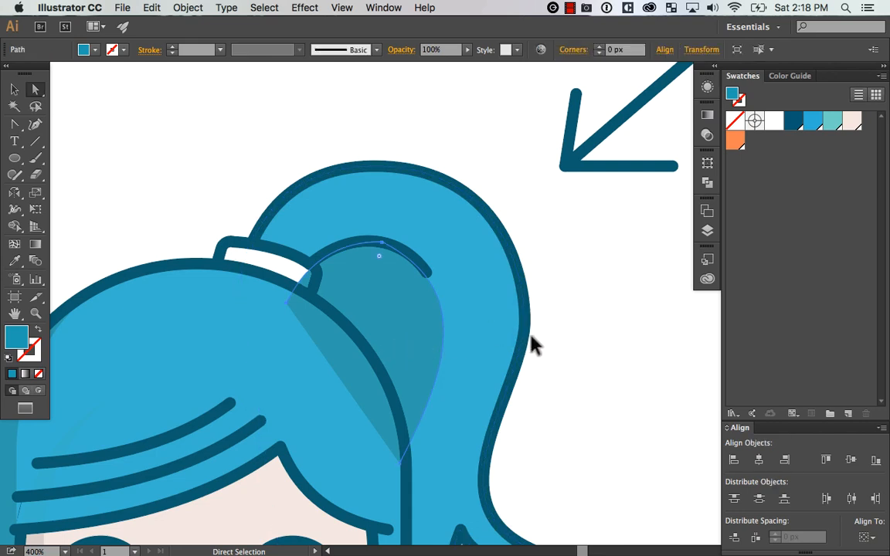
Send the ponytail shape and its new shading together to the back of the artwork
{"action": "key", "text": "v"}
{"action": "left_click", "coordinate": [582, 328]}
{"action": "left_click", "coordinate": [436, 334]}
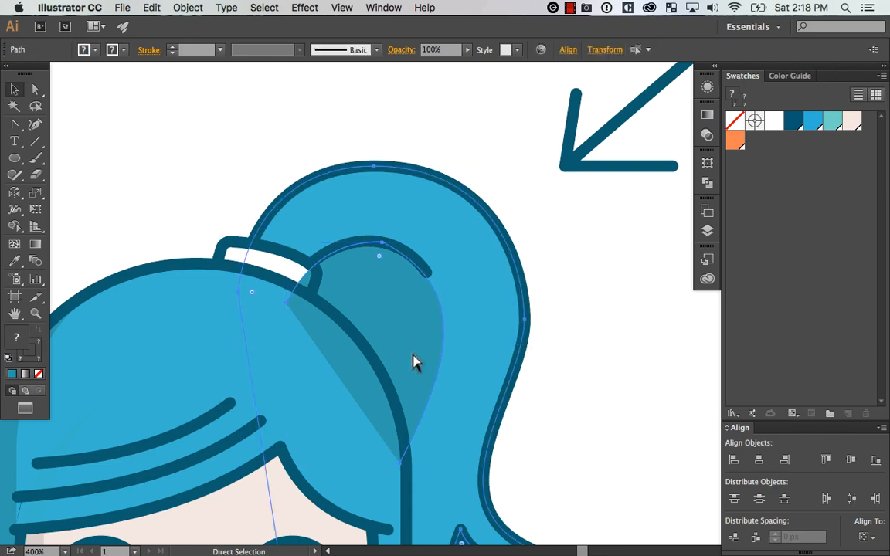
{"action": "key", "text": "super+shift+bracketleft"}
{"action": "left_click", "coordinate": [615, 361]}
{"action": "key", "text": "super+minus"}
{"action": "key", "text": "super+minus"}
{"action": "key", "text": "super+minus"}
{"action": "key", "text": "super+minus"}
{"action": "key", "text": "super+minus"}
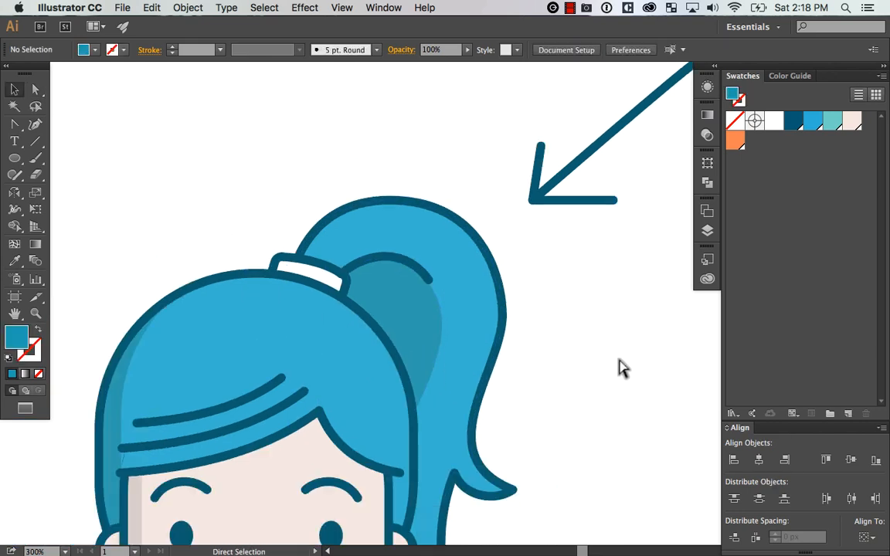
{"action": "key", "text": "super+equal"}
{"action": "key", "text": "super+equal"}
{"action": "key", "text": "super+equal"}
{"action": "key", "text": "super+equal"}
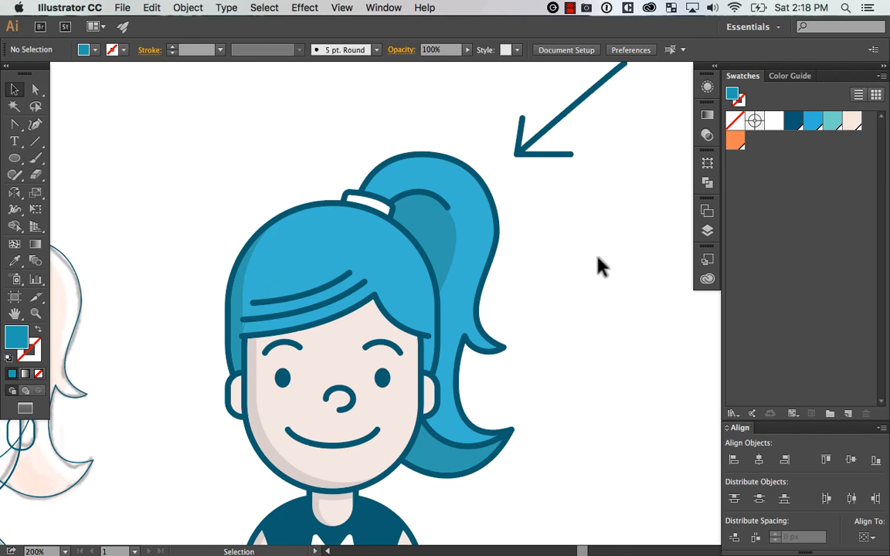
{"action": "key", "text": "super+z"}
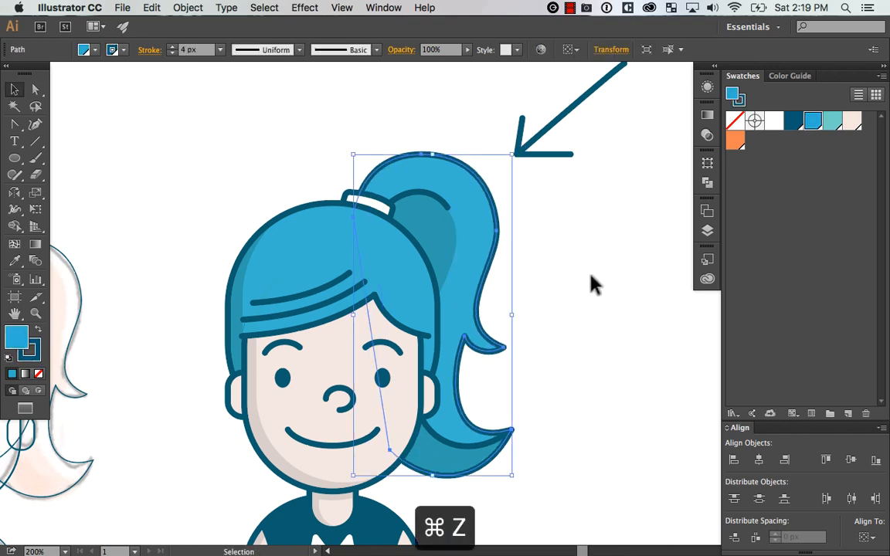
{"action": "left_click", "coordinate": [590, 276]}
Copy the ponytail shape and paste the duplicate in place in front of the avatar
{"action": "key", "text": "z"}
{"action": "left_click_drag", "start_coordinate": [337, 498], "coordinate": [561, 158]}
{"action": "left_click_drag", "start_coordinate": [566, 240], "coordinate": [559, 275]}
{"action": "key", "text": "v"}
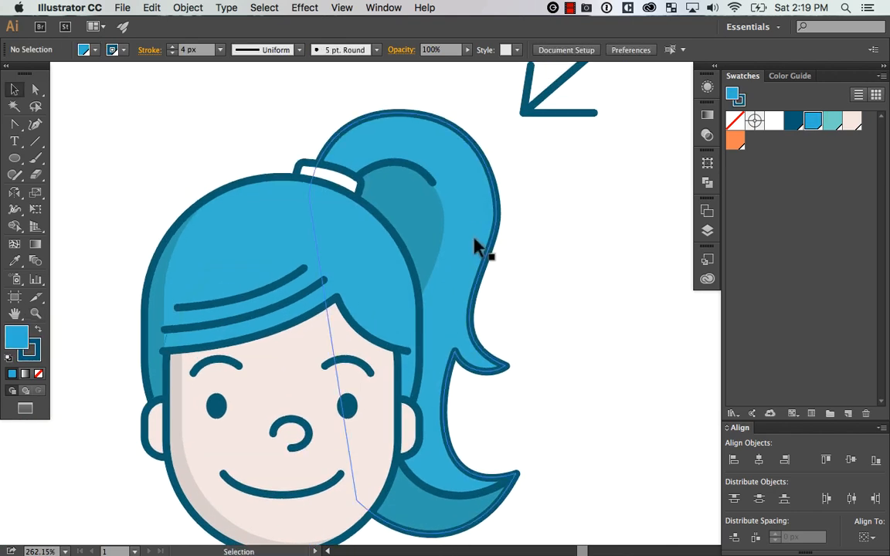
{"action": "left_click", "coordinate": [475, 240]}
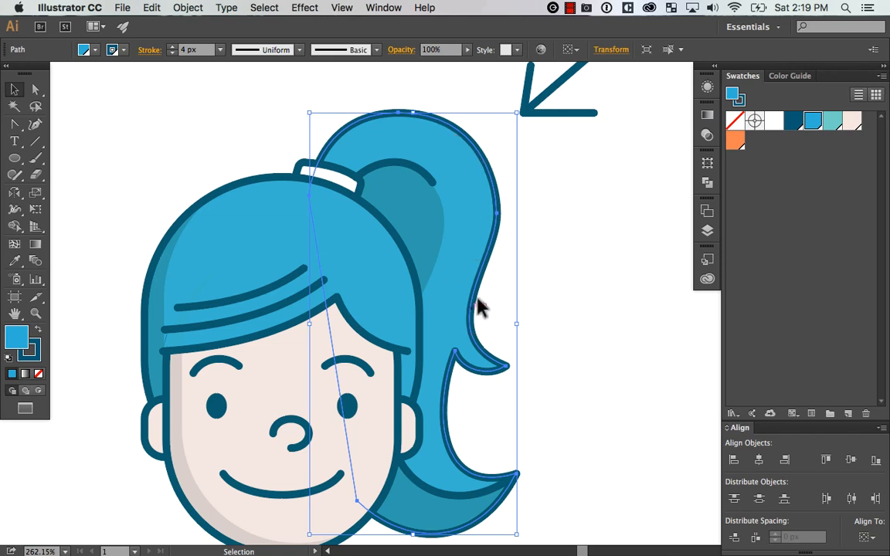
{"action": "left_click_drag", "start_coordinate": [592, 260], "coordinate": [604, 281]}
{"action": "key", "text": "super+c"}
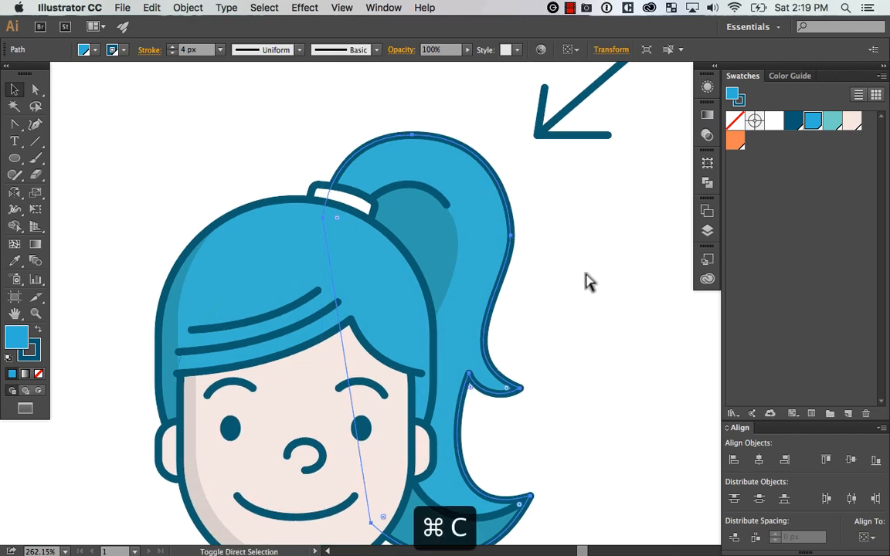
{"action": "key", "text": "shift+super+v"}
{"action": "left_click_drag", "start_coordinate": [602, 266], "coordinate": [587, 282]}
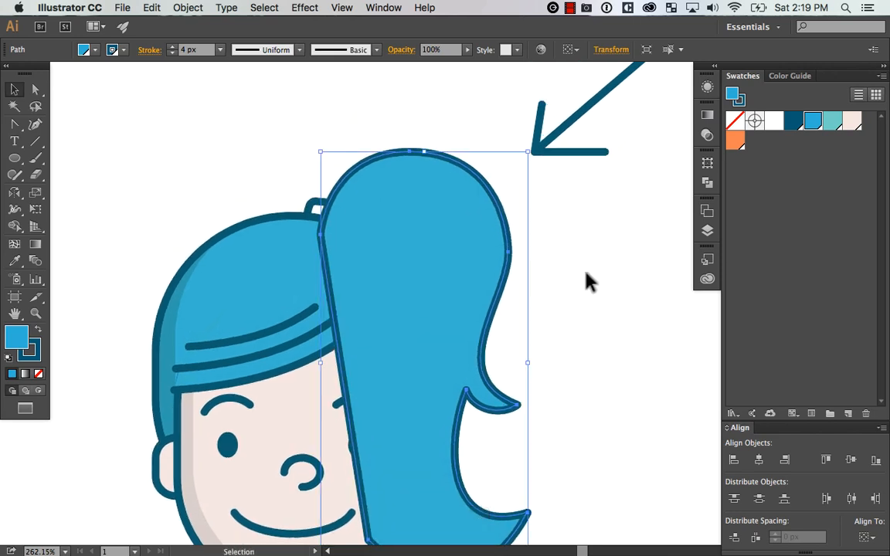
Apply an Offset Path of -6 px with miter joins to the pasted ponytail copy
{"action": "left_click", "coordinate": [188, 8]}
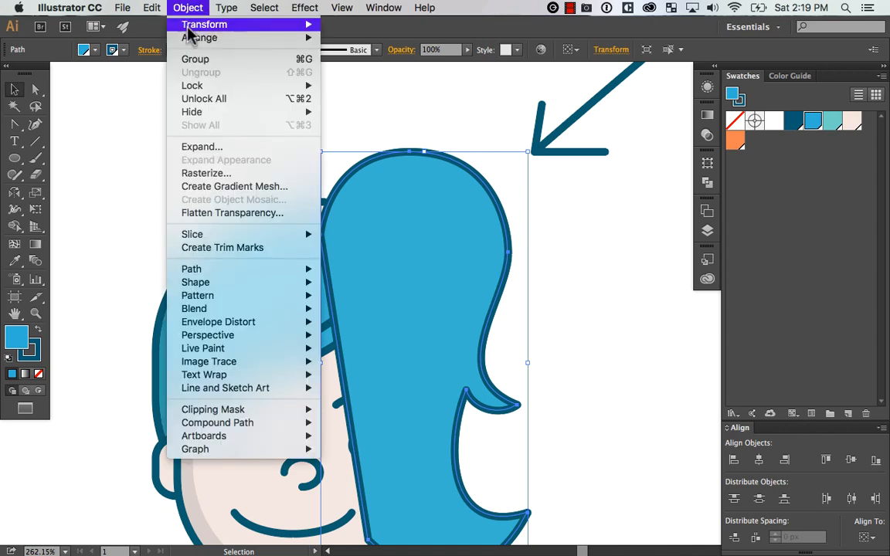
{"action": "mouse_move", "coordinate": [262, 269]}
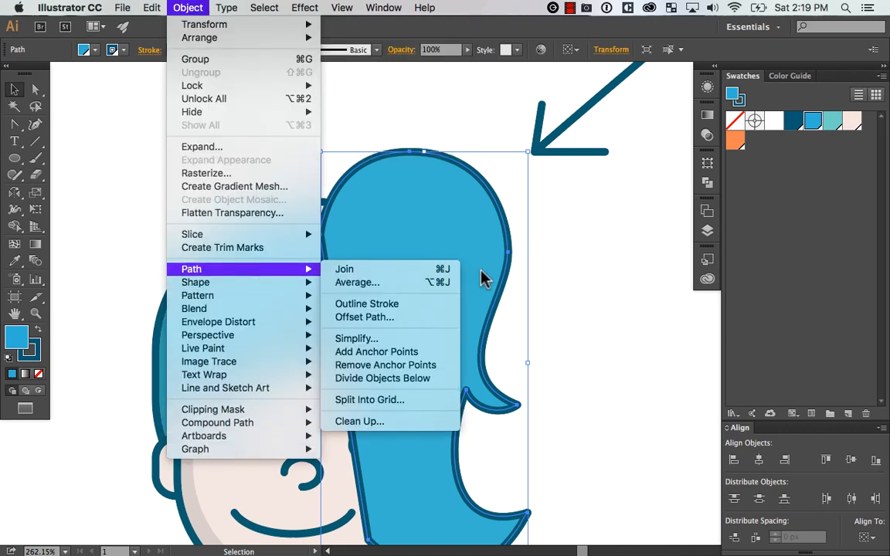
{"action": "left_click", "coordinate": [429, 317]}
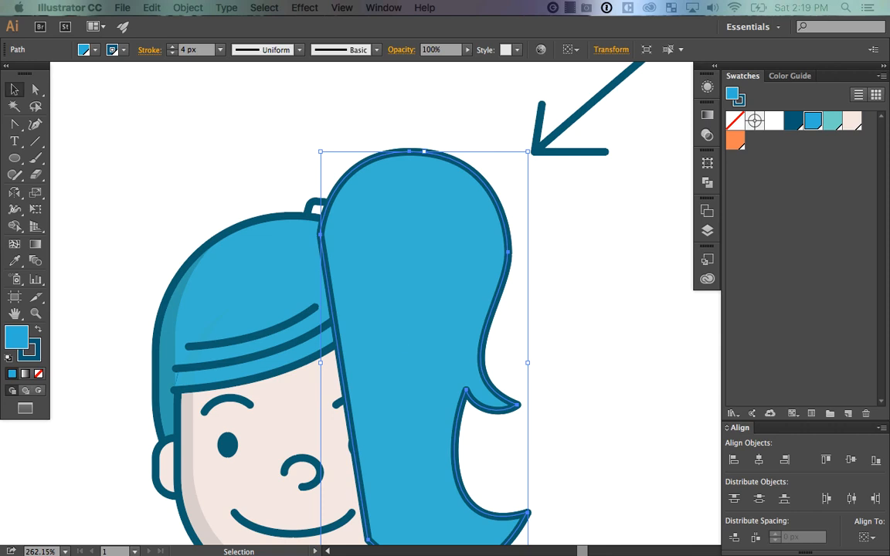
{"action": "left_click_drag", "start_coordinate": [382, 198], "coordinate": [719, 206]}
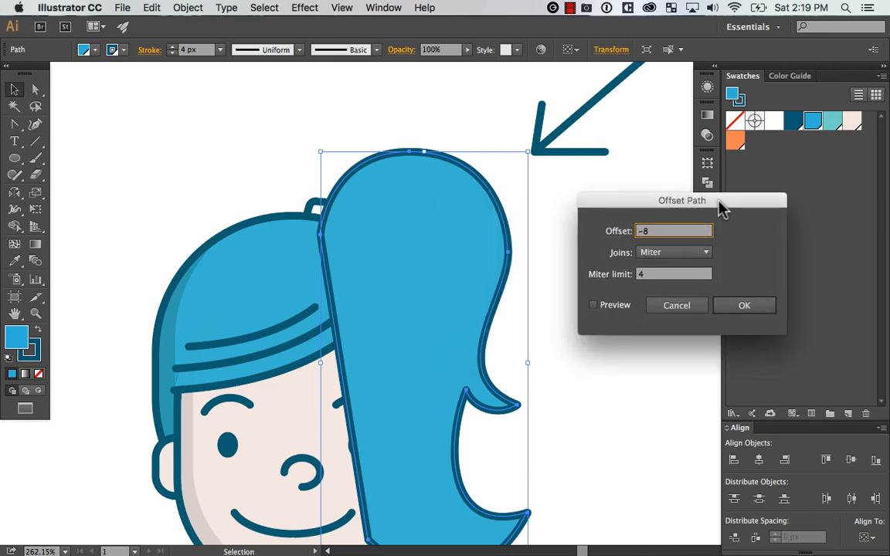
{"action": "left_click", "coordinate": [616, 308]}
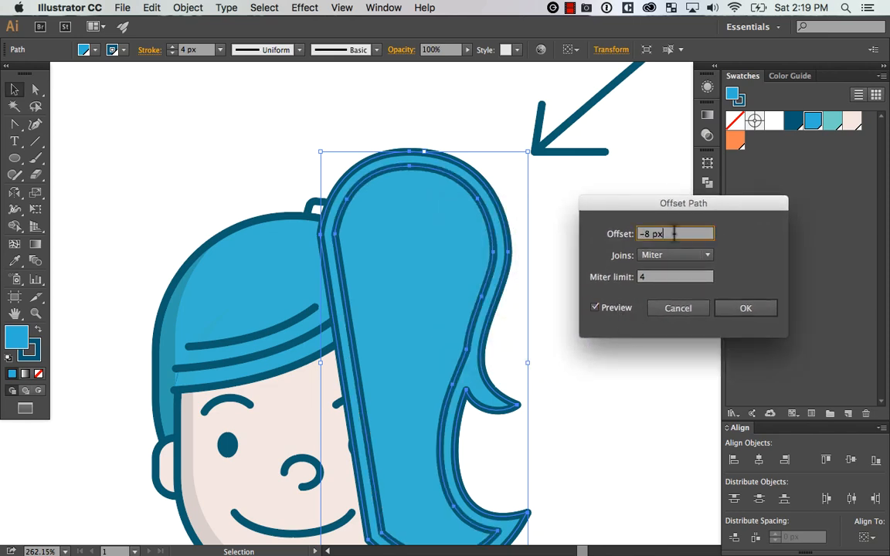
{"action": "key", "text": "Up"}
{"action": "key", "text": "Up"}
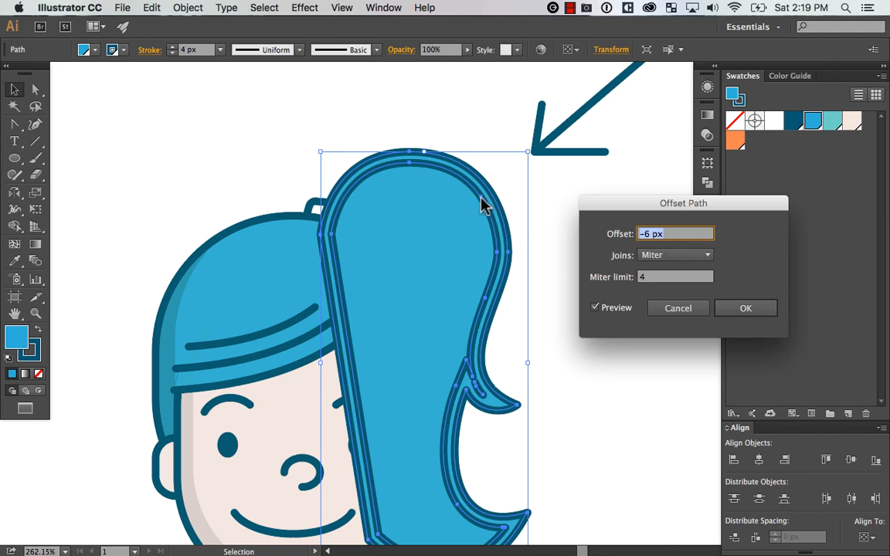
{"action": "left_click", "coordinate": [743, 321]}
Delete the full-size pasted ponytail copy and keep only the inset path
{"action": "left_click", "coordinate": [536, 313]}
{"action": "left_click_drag", "start_coordinate": [455, 165], "coordinate": [546, 156]}
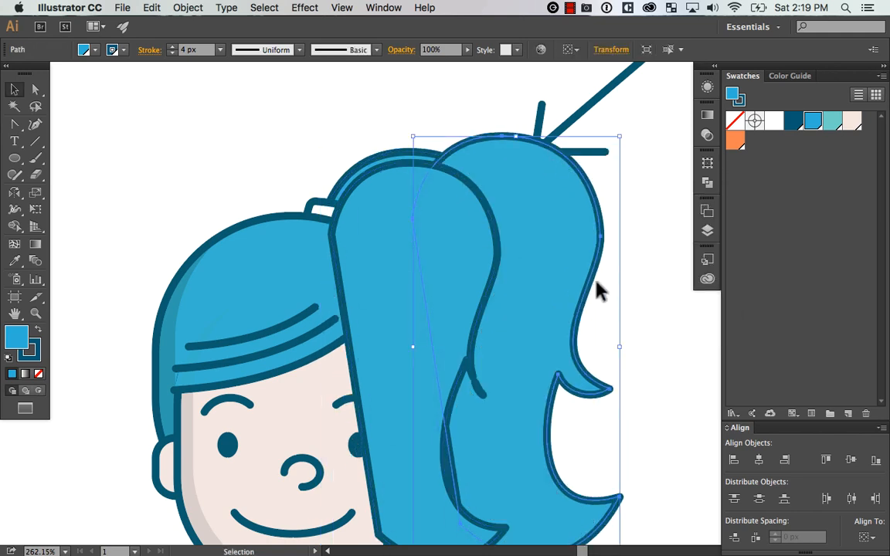
{"action": "key", "text": "super+z"}
Give the inset ponytail path a white stroke and no fill
{"action": "left_click", "coordinate": [500, 258]}
{"action": "left_click_drag", "start_coordinate": [574, 339], "coordinate": [576, 282]}
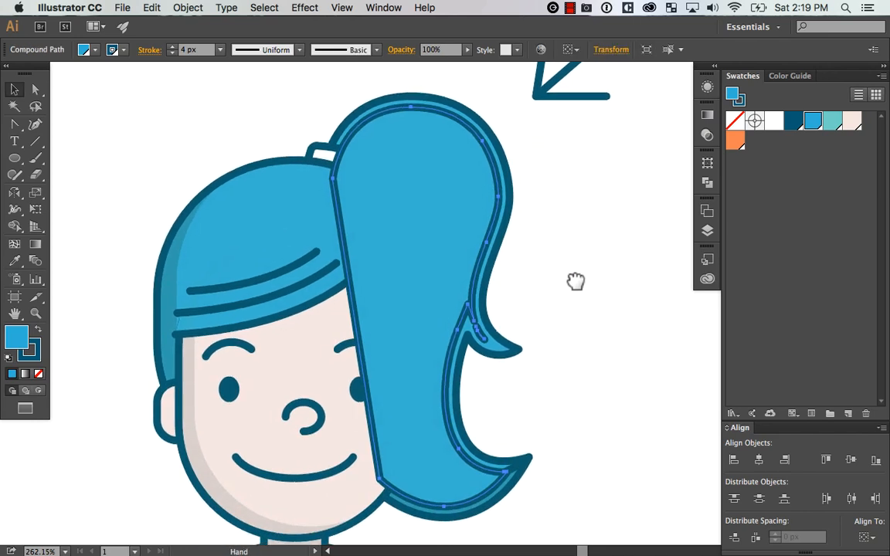
{"action": "key", "text": "super+minus"}
{"action": "key", "text": "x"}
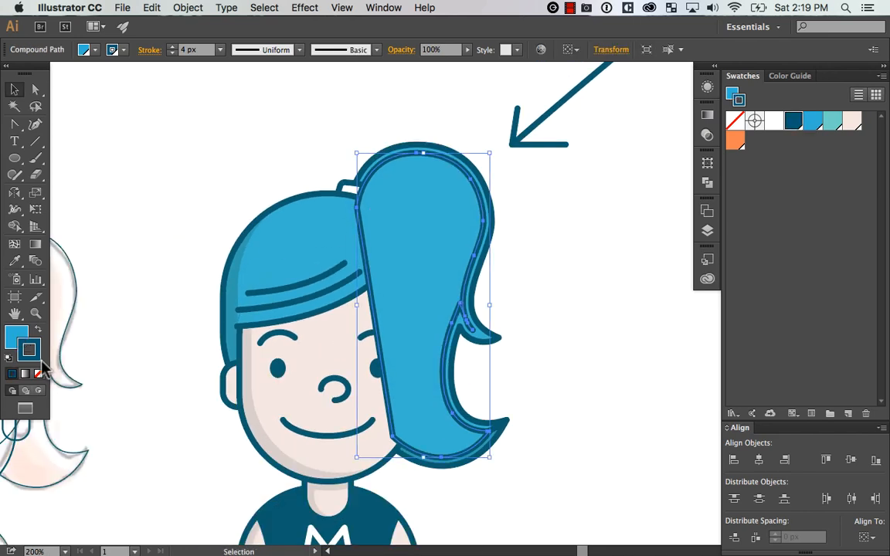
{"action": "left_click", "coordinate": [776, 126]}
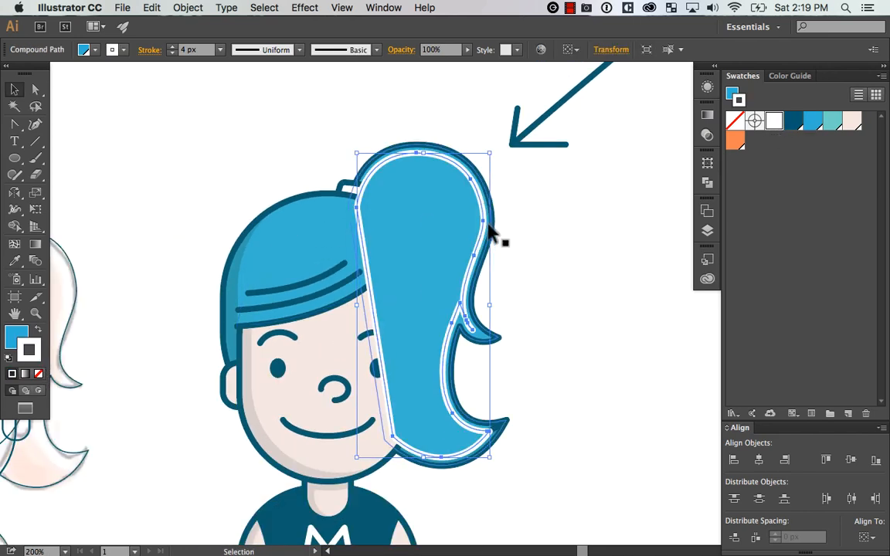
{"action": "left_click", "coordinate": [39, 373]}
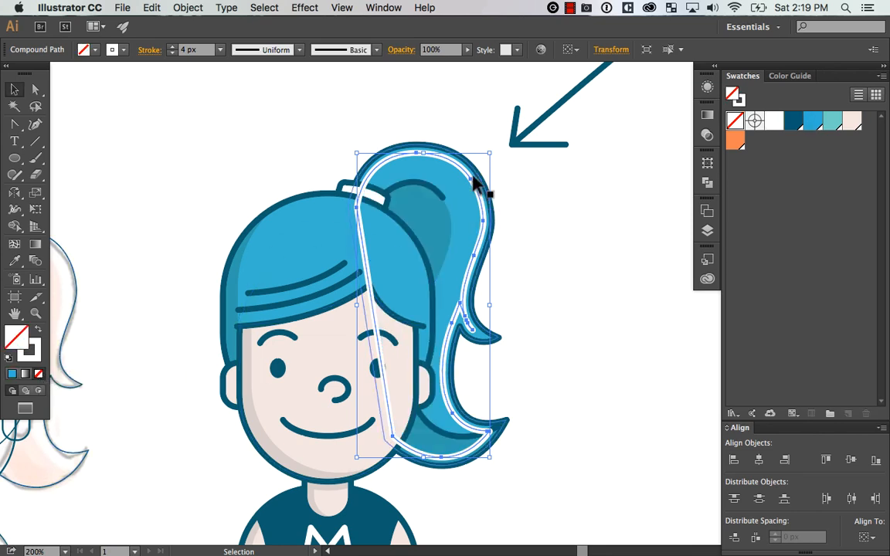
Isolate the white inset path and delete its left and bottom segments, keeping the line along the ponytail's outer edge
{"action": "double_click", "coordinate": [460, 171]}
{"action": "key", "text": "a"}
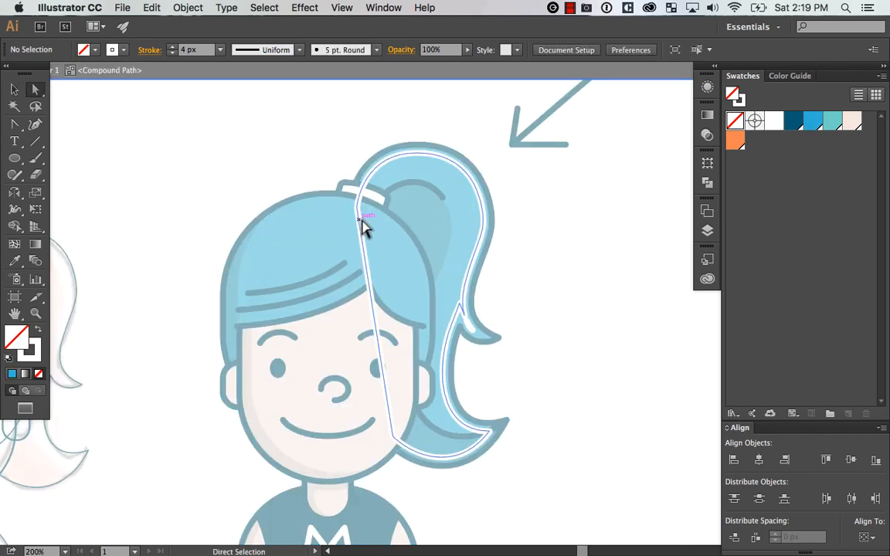
{"action": "left_click_drag", "start_coordinate": [384, 248], "coordinate": [389, 254]}
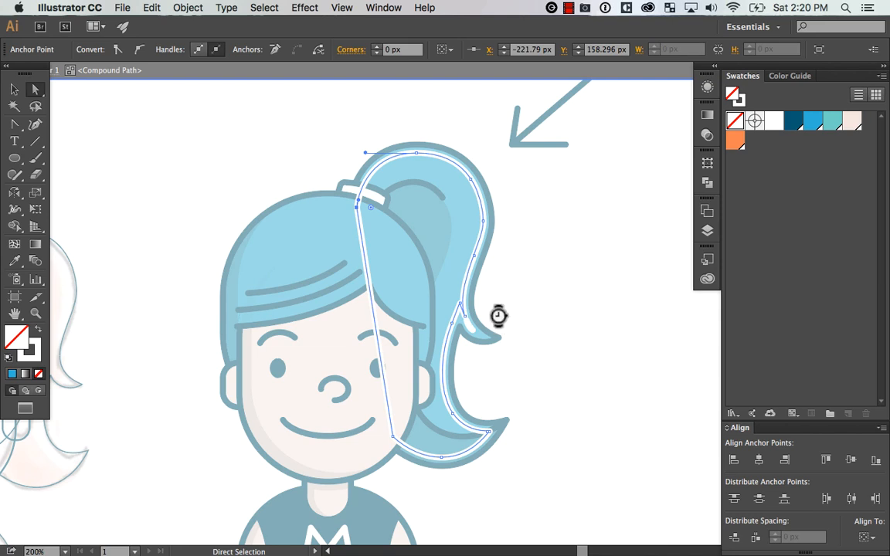
{"action": "key", "text": "Delete"}
{"action": "left_click_drag", "start_coordinate": [373, 420], "coordinate": [413, 455]}
{"action": "key", "text": "Delete"}
{"action": "left_click", "coordinate": [463, 453]}
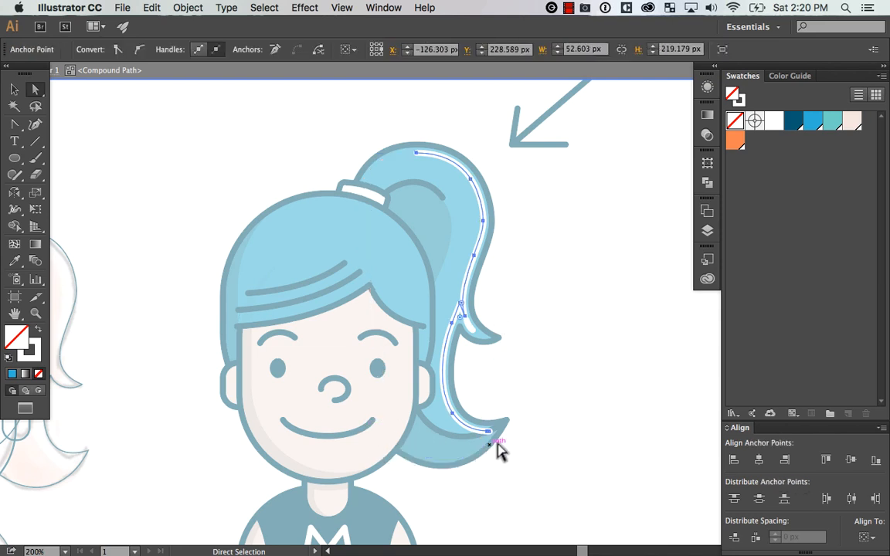
{"action": "key", "text": "Delete"}
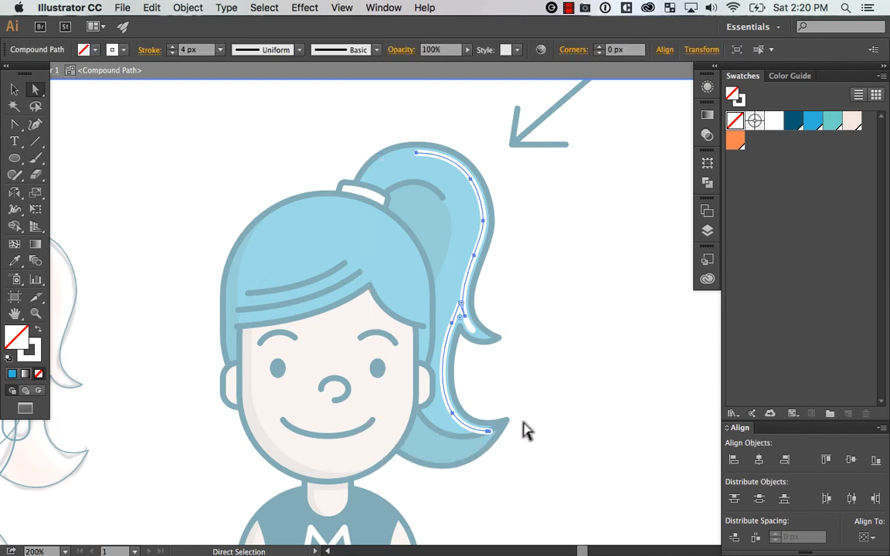
Delete the middle section of the white line between the ponytail's upper curve and the fork at the small hair flick
{"action": "key", "text": "z"}
{"action": "left_click_drag", "start_coordinate": [363, 129], "coordinate": [578, 378]}
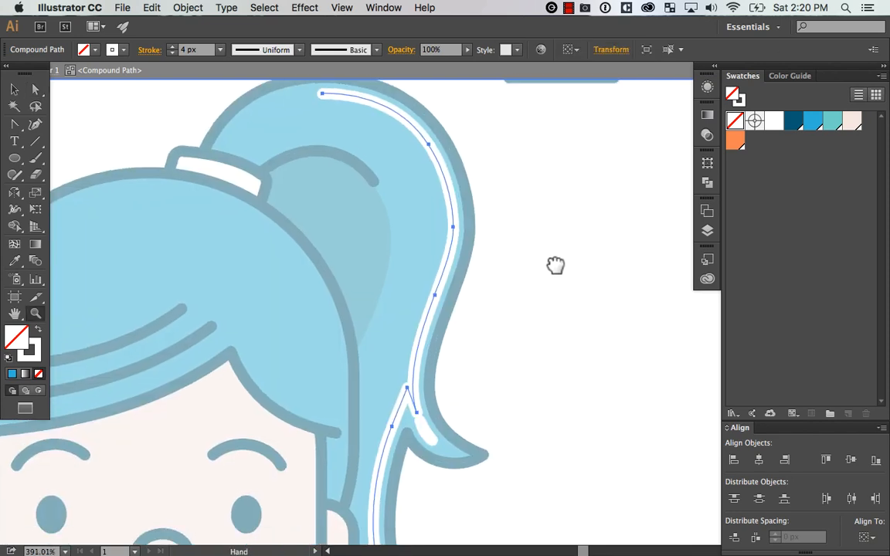
{"action": "left_click_drag", "start_coordinate": [517, 305], "coordinate": [425, 340]}
{"action": "key", "text": "a"}
{"action": "key", "text": "Delete"}
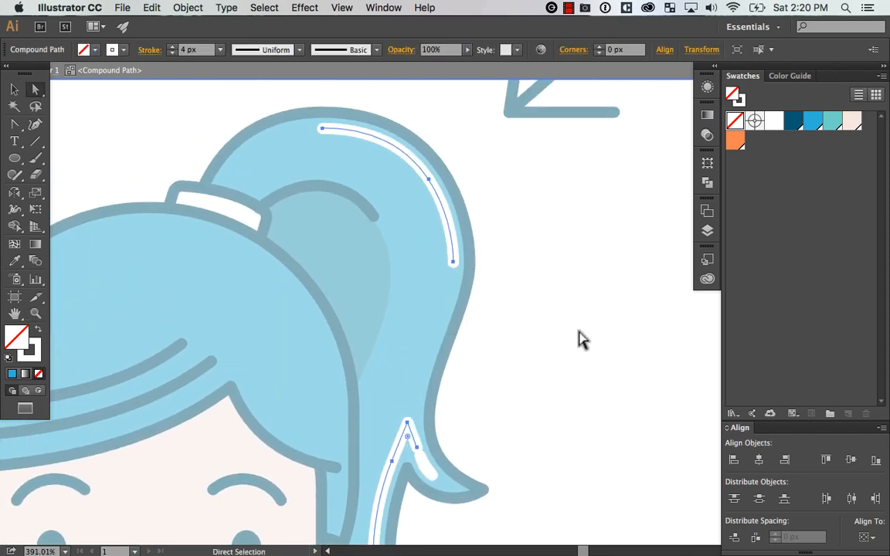
{"action": "scroll", "coordinate": [560, 366], "scroll_direction": "down", "scroll_amount": 5}
{"action": "scroll", "coordinate": [560, 366], "scroll_direction": "left", "scroll_amount": 2}
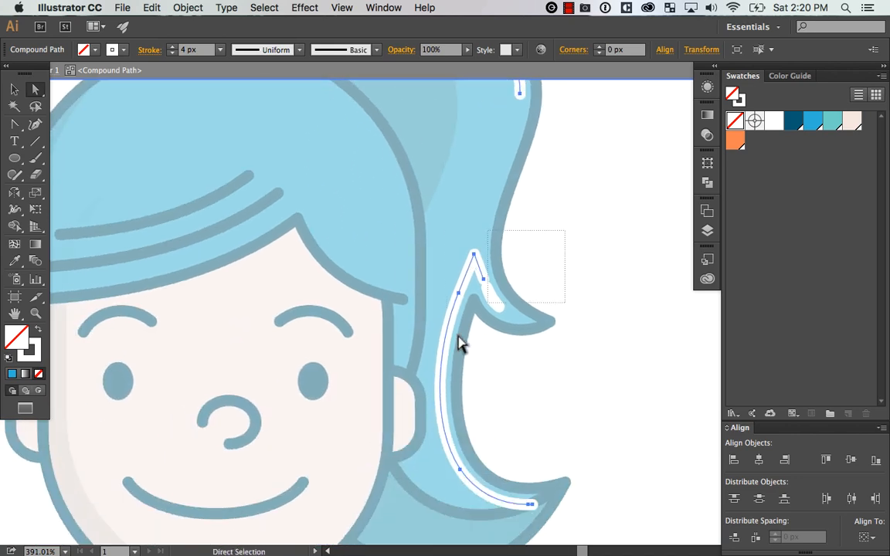
Delete the white line's remaining segments at the fork and along the small hair flick
{"action": "left_click_drag", "start_coordinate": [467, 270], "coordinate": [465, 271]}
{"action": "key", "text": "Delete"}
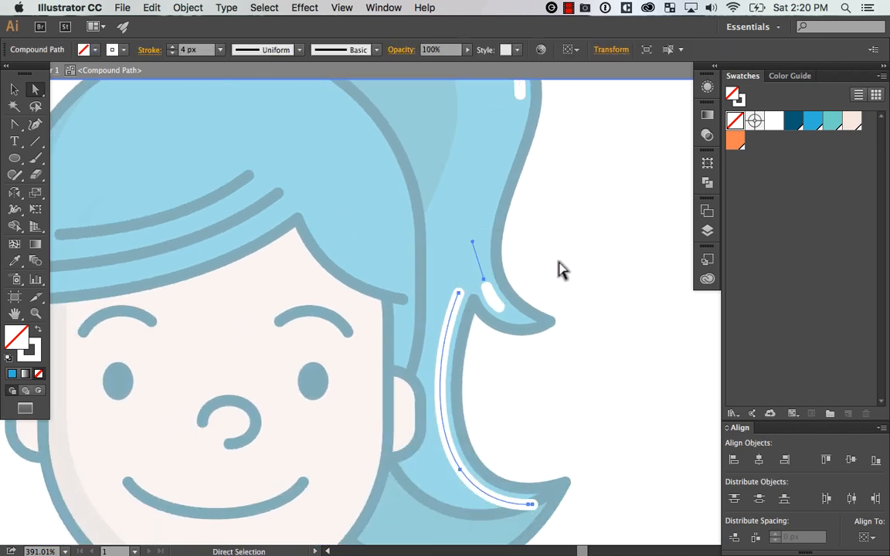
{"action": "left_click_drag", "start_coordinate": [558, 261], "coordinate": [483, 321]}
{"action": "key", "text": "Delete"}
{"action": "left_click_drag", "start_coordinate": [603, 365], "coordinate": [602, 361]}
Shorten the lower white highlight by adding an anchor point near its bottom curve and deleting the end portion toward the ponytail tip
{"action": "scroll", "coordinate": [601, 362], "scroll_direction": "down", "scroll_amount": 3}
{"action": "scroll", "coordinate": [602, 362], "scroll_direction": "right", "scroll_amount": 1}
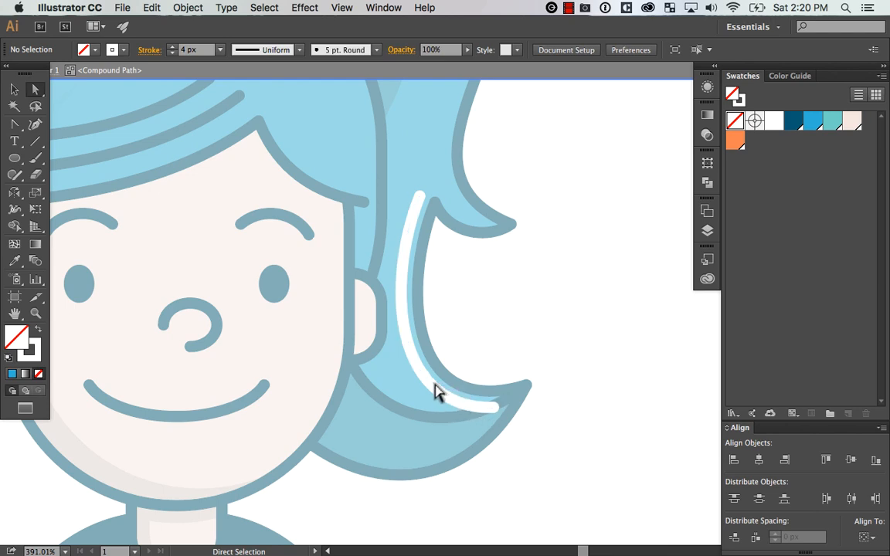
{"action": "key", "text": "plus"}
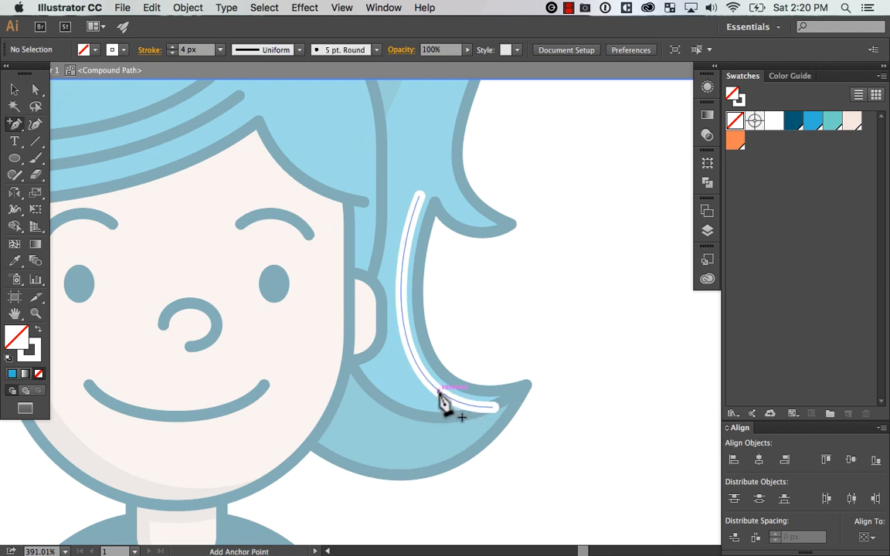
{"action": "left_click", "coordinate": [438, 392]}
{"action": "key", "text": "a"}
{"action": "left_click_drag", "start_coordinate": [522, 384], "coordinate": [485, 430]}
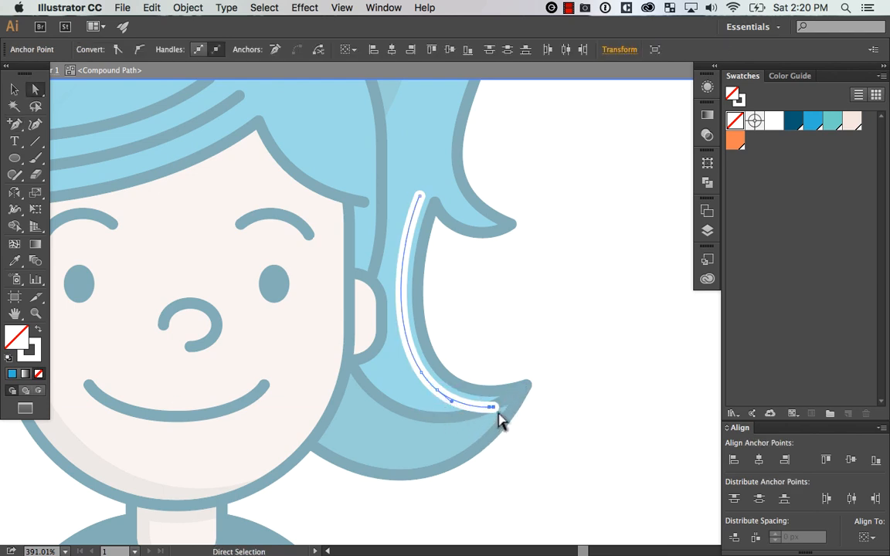
{"action": "key", "text": "Delete"}
Add anchor points to the upper ponytail highlight and delete the segment between them to cut a gap near its lower end
{"action": "key", "text": "super+minus"}
{"action": "key", "text": "super+minus"}
{"action": "key", "text": "super+minus"}
{"action": "key", "text": "super+minus"}
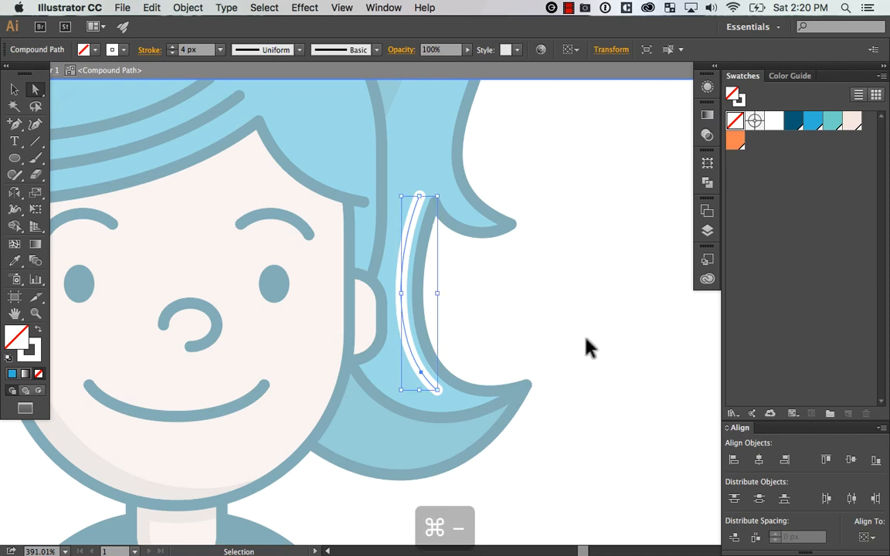
{"action": "key", "text": "super+equal"}
{"action": "key", "text": "super+equal"}
{"action": "key", "text": "space"}
{"action": "left_click_drag", "start_coordinate": [517, 191], "coordinate": [511, 349]}
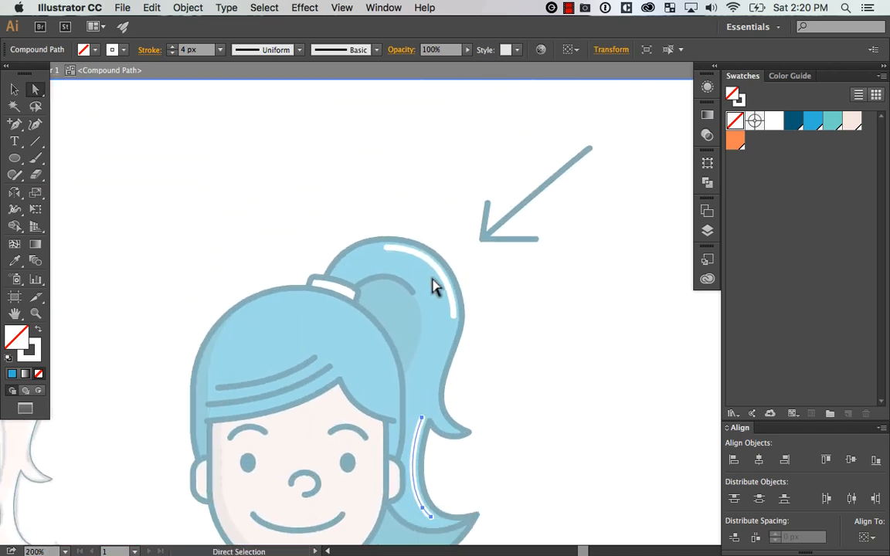
{"action": "key", "text": "z"}
{"action": "left_click_drag", "start_coordinate": [311, 224], "coordinate": [515, 353]}
{"action": "key", "text": "space"}
{"action": "left_click_drag", "start_coordinate": [589, 315], "coordinate": [554, 320]}
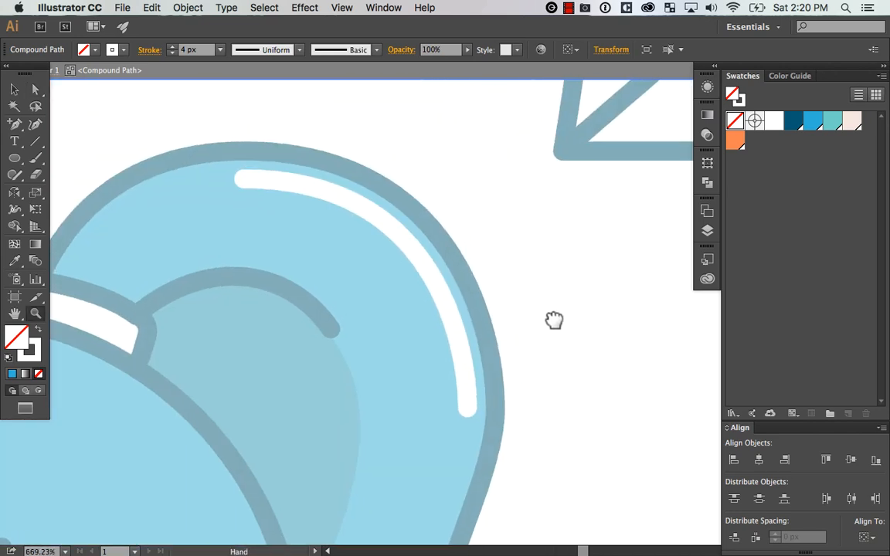
{"action": "key", "text": "v"}
{"action": "left_click", "coordinate": [472, 349]}
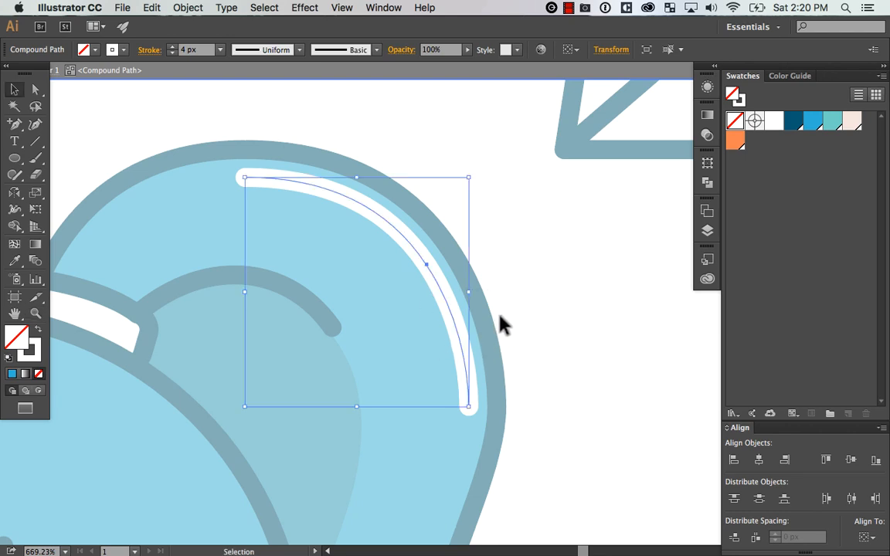
{"action": "key", "text": "p"}
{"action": "left_click", "coordinate": [441, 288]}
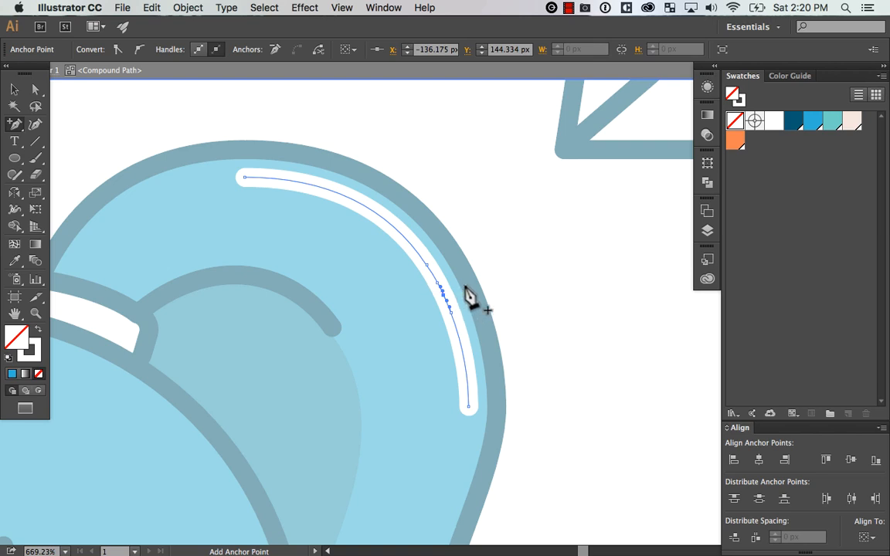
{"action": "key", "text": "Delete"}
Cut a second gap in the upper ponytail highlight, leaving a short dash at its upper end
{"action": "left_click_drag", "start_coordinate": [541, 257], "coordinate": [577, 307]}
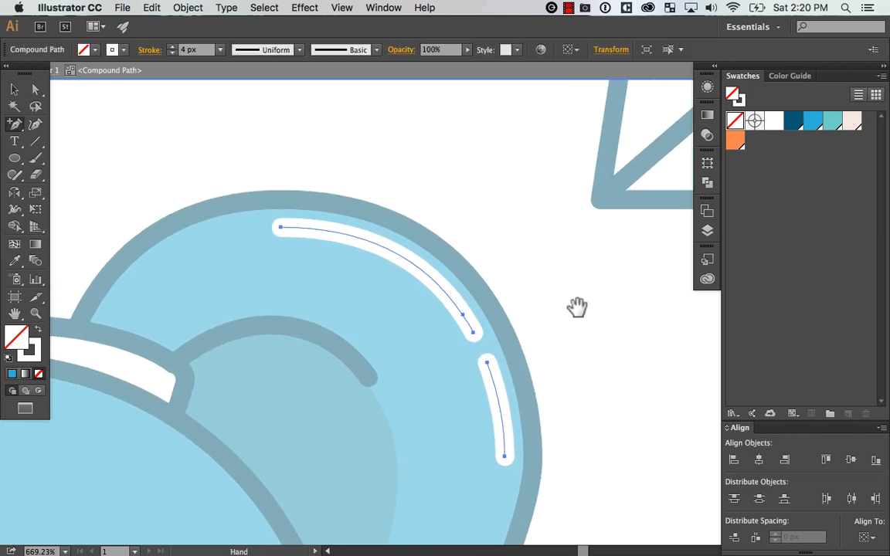
{"action": "left_click", "coordinate": [328, 232]}
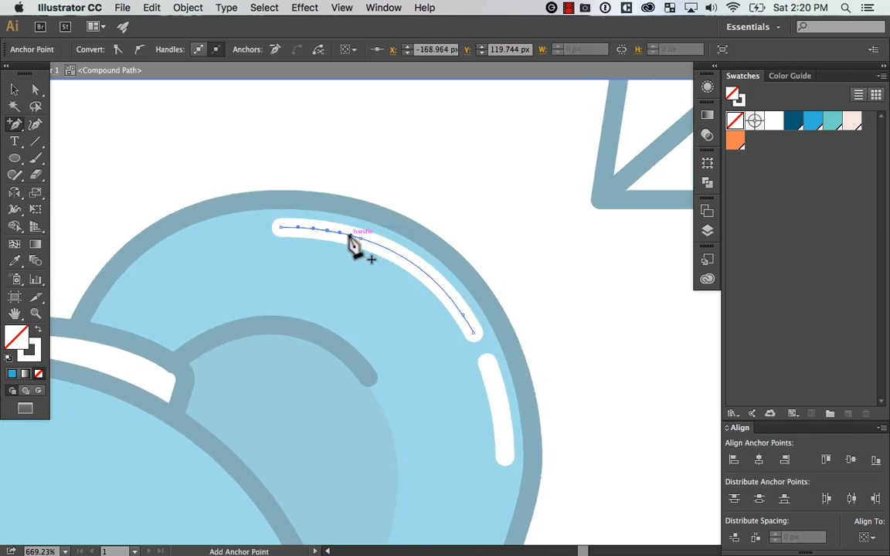
{"action": "key", "text": "Delete"}
{"action": "key", "text": "v"}
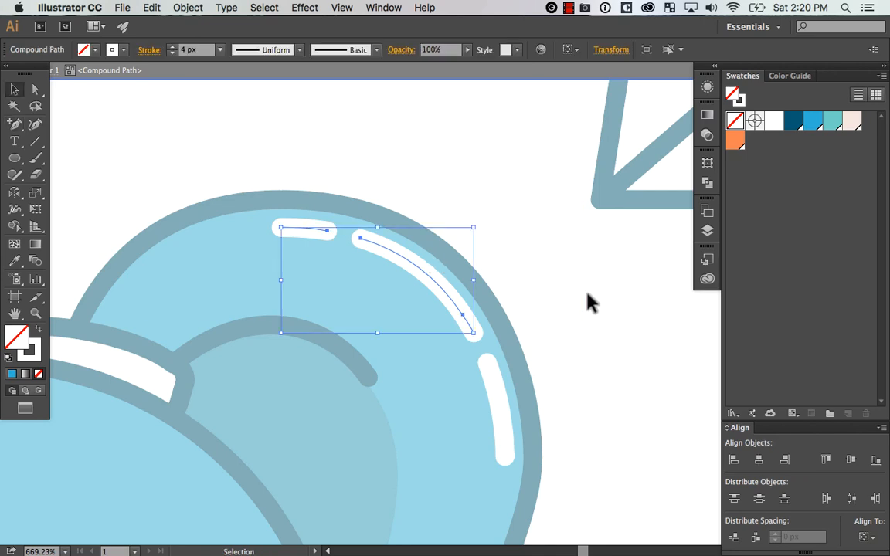
{"action": "left_click", "coordinate": [618, 296]}
Add anchor points to the lower ponytail highlight and delete the segment between them, leaving a short dash at its upper end
{"action": "key", "text": "super+minus"}
{"action": "key", "text": "super+minus"}
{"action": "key", "text": "super+minus"}
{"action": "key", "text": "super+minus"}
{"action": "key", "text": "super+minus"}
{"action": "key", "text": "super+equal"}
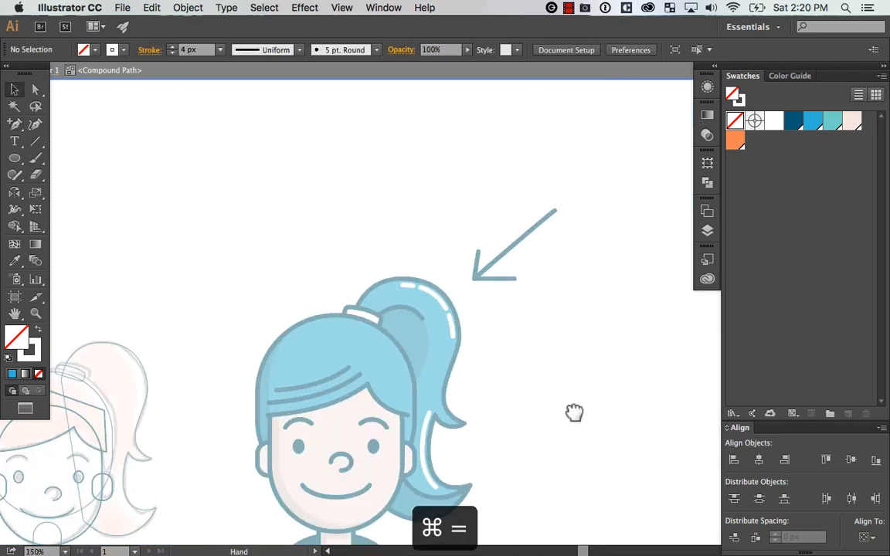
{"action": "left_click_drag", "start_coordinate": [574, 413], "coordinate": [563, 310]}
{"action": "key", "text": "z"}
{"action": "left_click_drag", "start_coordinate": [487, 283], "coordinate": [358, 407]}
{"action": "key", "text": "a"}
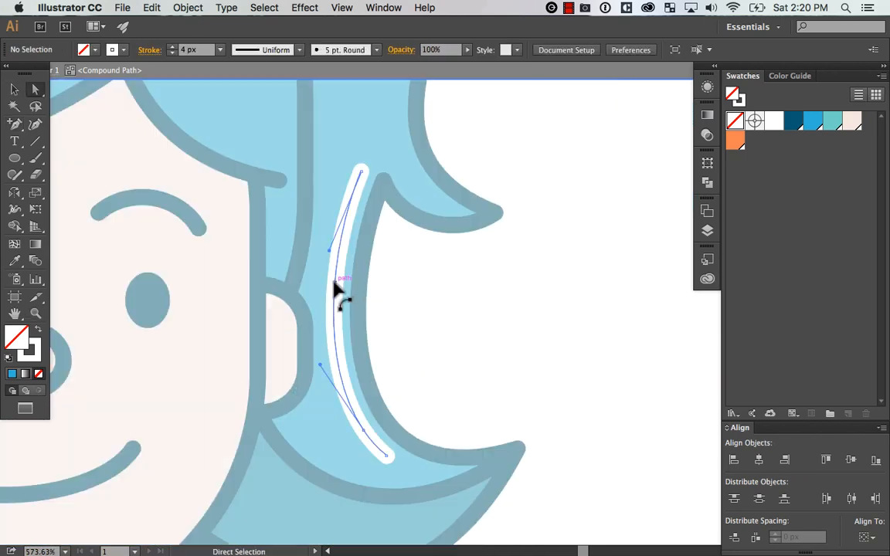
{"action": "left_click", "coordinate": [335, 287]}
{"action": "key", "text": "plus"}
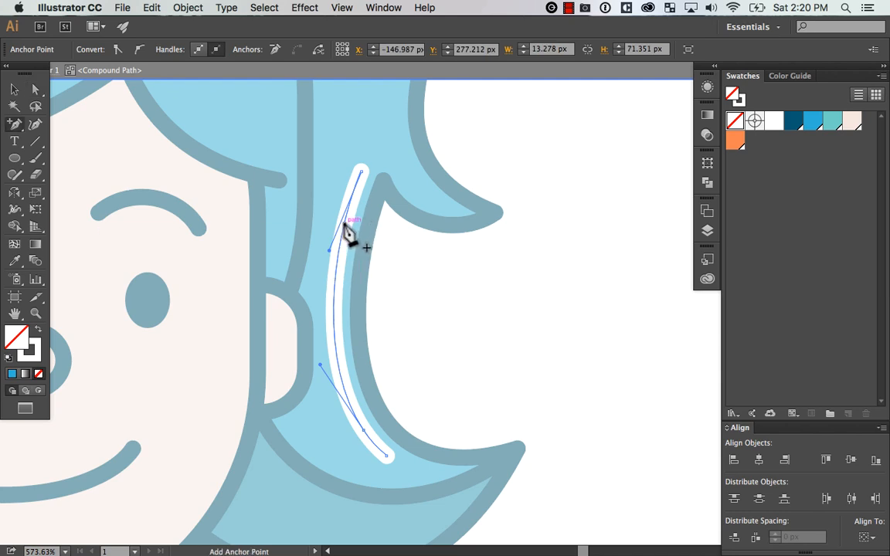
{"action": "left_click", "coordinate": [345, 224]}
{"action": "left_click", "coordinate": [334, 293]}
{"action": "left_click", "coordinate": [340, 249]}
{"action": "key", "text": "Delete"}
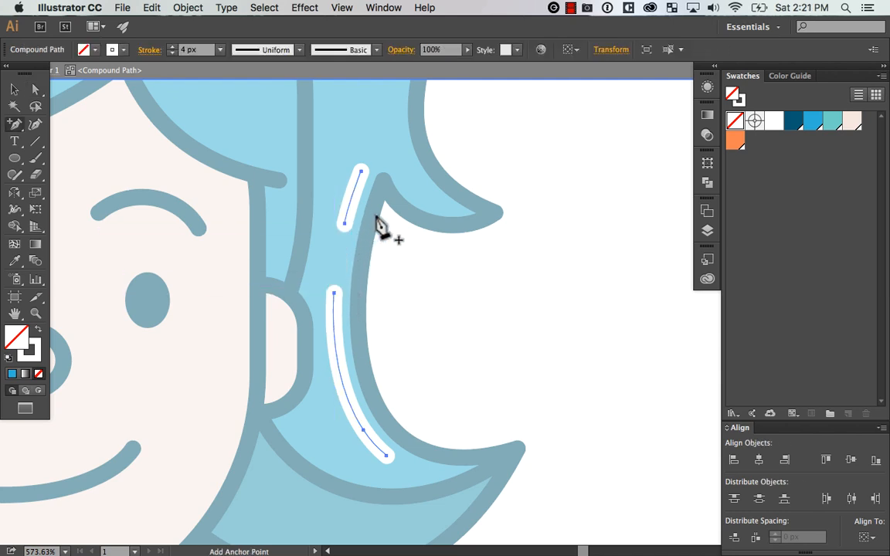
Cut two more gaps in the lower ponytail highlight, one below its middle and one just before its bottom end, and exit isolation
{"action": "left_click", "coordinate": [340, 360]}
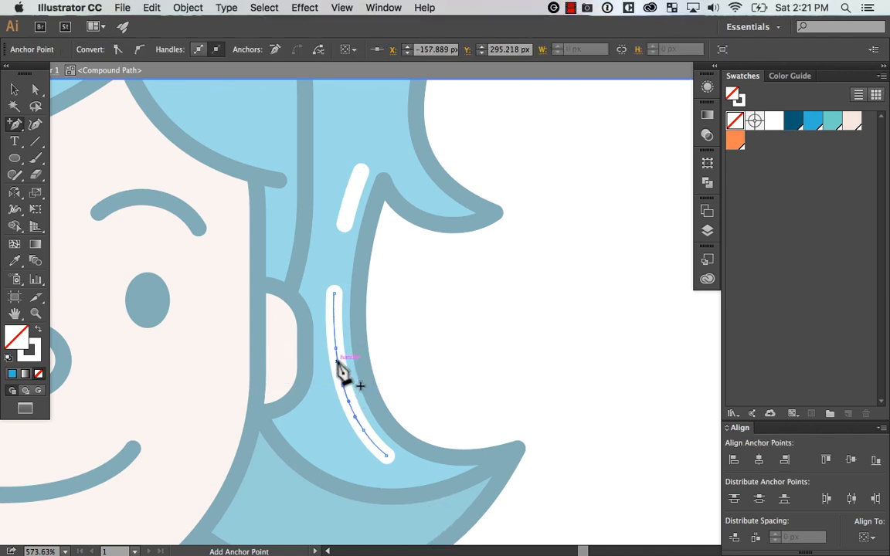
{"action": "key", "text": "Delete"}
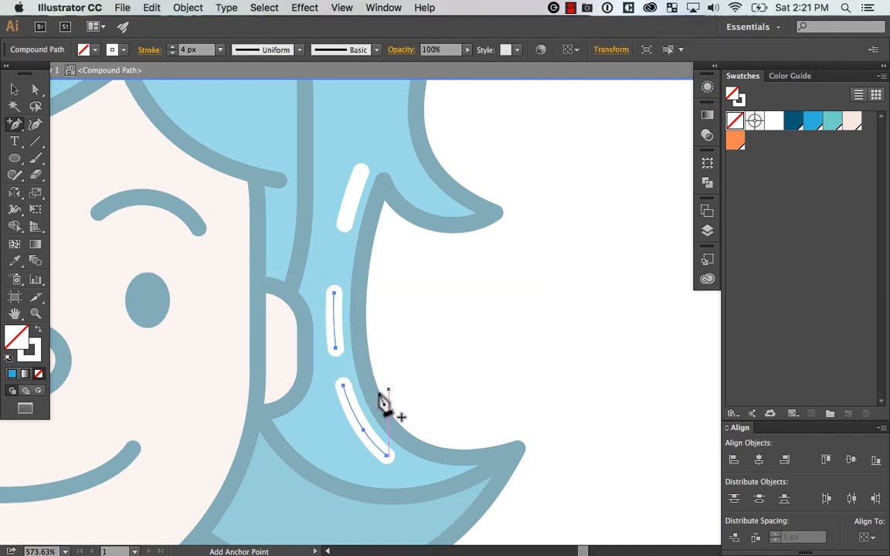
{"action": "left_click", "coordinate": [376, 445]}
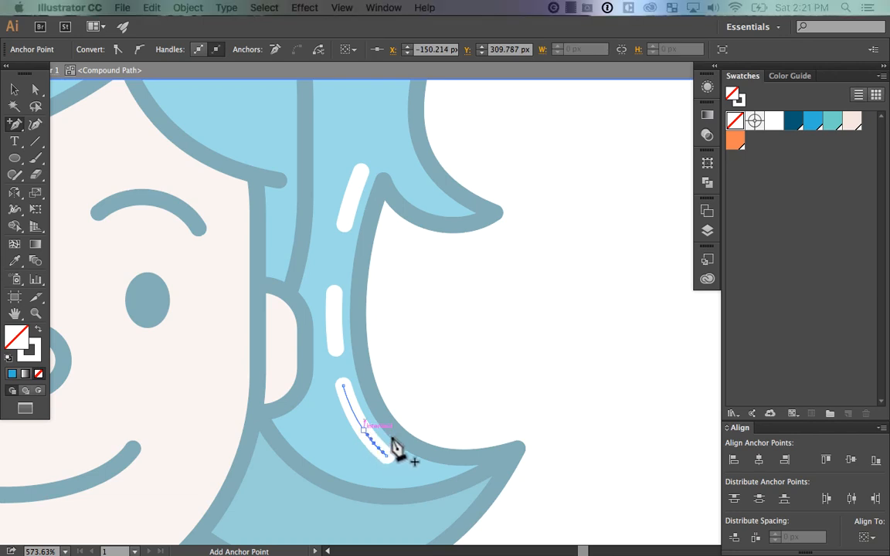
{"action": "key", "text": "Escape"}
{"action": "key", "text": "z"}
{"action": "left_click_drag", "start_coordinate": [465, 373], "coordinate": [308, 490]}
{"action": "key", "text": "a"}
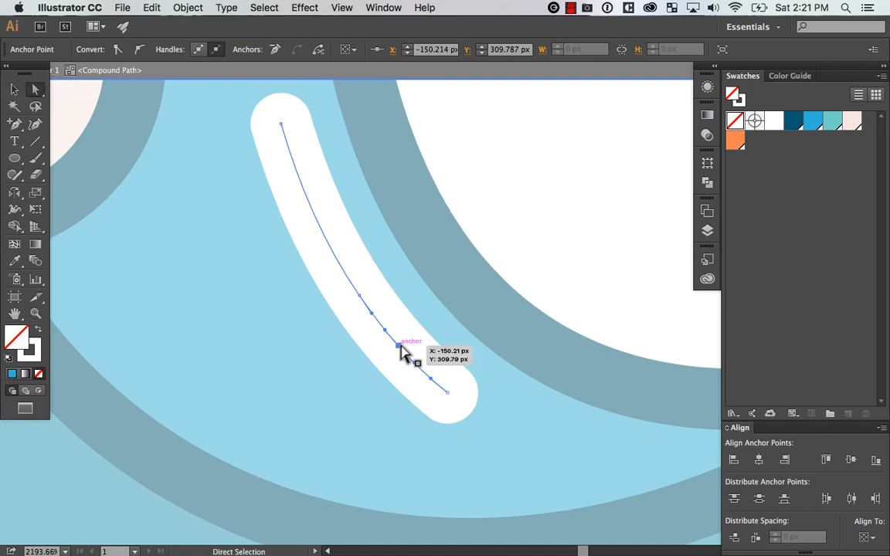
{"action": "left_click_drag", "start_coordinate": [386, 331], "coordinate": [412, 313]}
{"action": "key", "text": "super+z"}
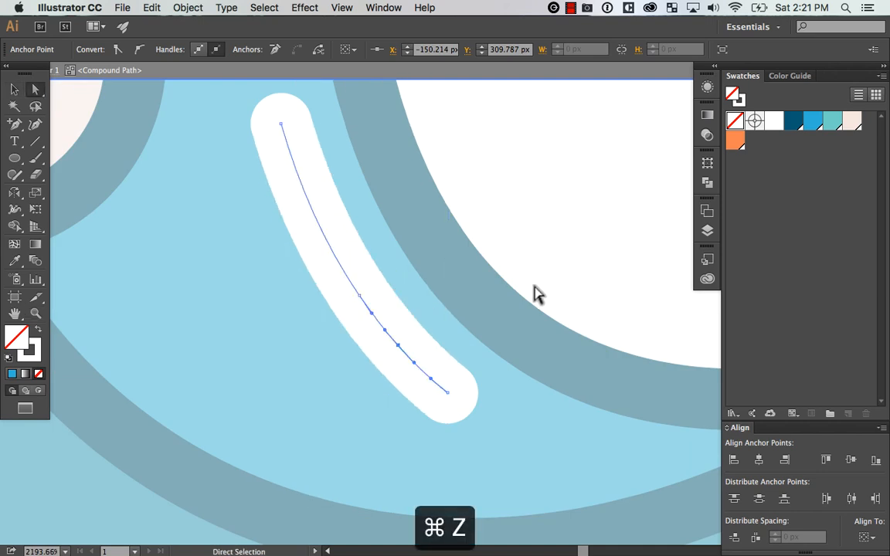
{"action": "key", "text": "plus"}
{"action": "left_click", "coordinate": [406, 354]}
{"action": "key", "text": "a"}
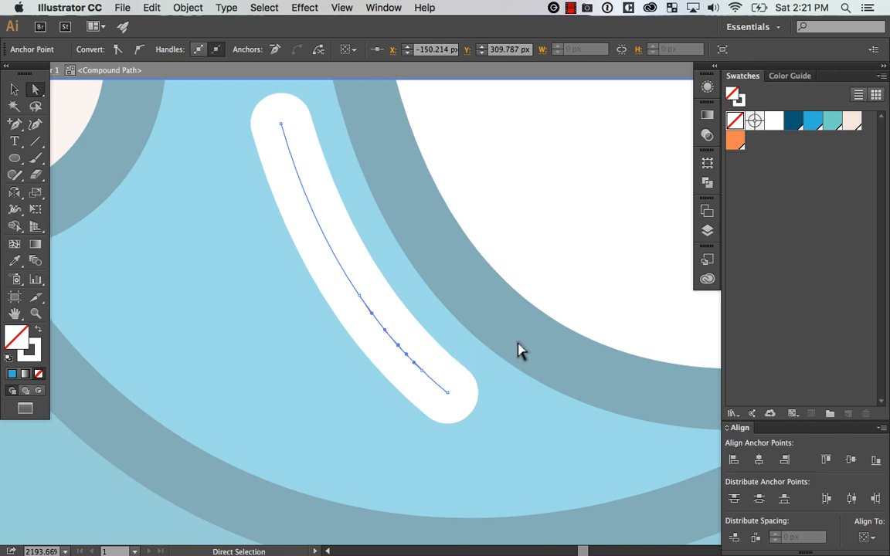
{"action": "key", "text": "super+minus"}
{"action": "key", "text": "super+minus"}
{"action": "key", "text": "super+minus"}
{"action": "key", "text": "super+minus"}
{"action": "key", "text": "super+minus"}
{"action": "key", "text": "super+minus"}
{"action": "key", "text": "super+minus"}
{"action": "key", "text": "super+minus"}
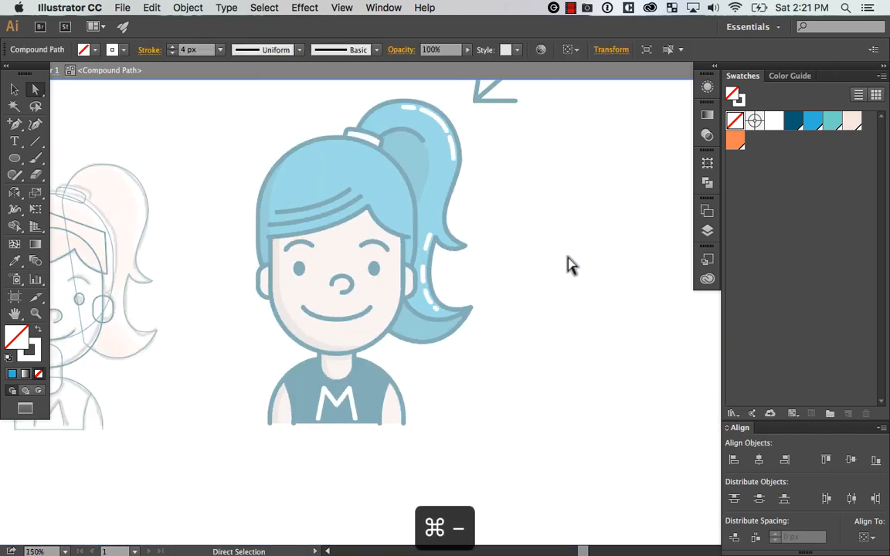
{"action": "double_click", "coordinate": [567, 258]}
Create an inset copy of the rounded hair shape around the head with Offset Path at -6 px
{"action": "key", "text": "space"}
{"action": "left_click_drag", "start_coordinate": [586, 240], "coordinate": [573, 281]}
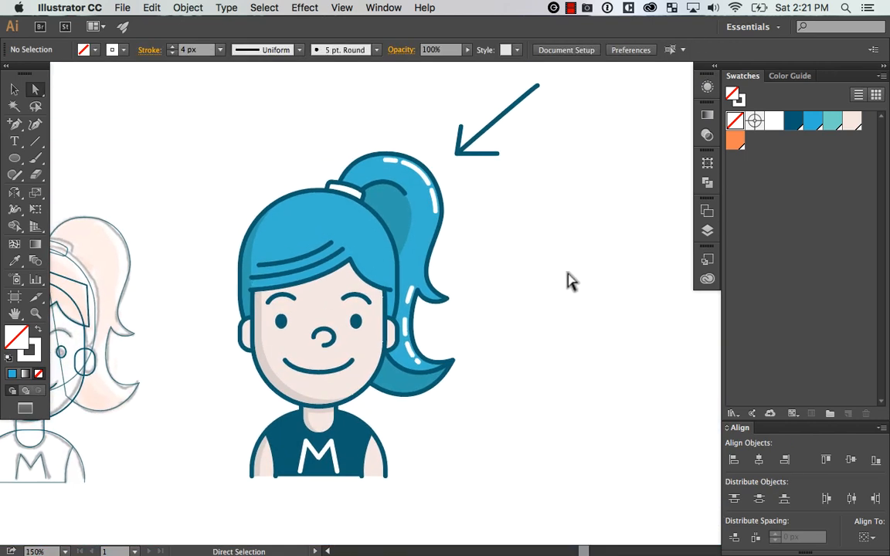
{"action": "key", "text": "z"}
{"action": "left_click_drag", "start_coordinate": [194, 165], "coordinate": [374, 254]}
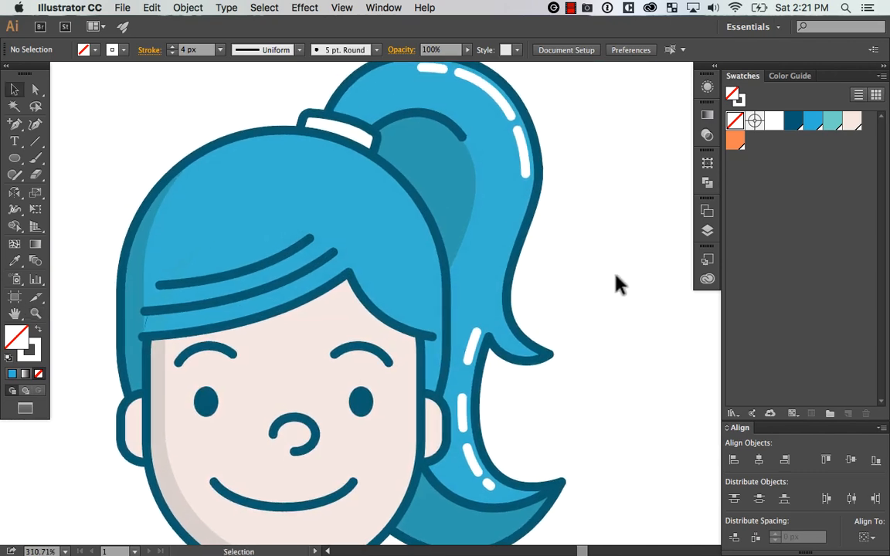
{"action": "key", "text": "space"}
{"action": "mouse_move", "coordinate": [618, 284]}
{"action": "left_mouse_down"}
{"action": "mouse_move", "coordinate": [615, 265]}
{"action": "mouse_move", "coordinate": [621, 293]}
{"action": "left_mouse_up"}
{"action": "left_click_drag", "start_coordinate": [402, 277], "coordinate": [379, 261]}
{"action": "key", "text": "super+z"}
{"action": "left_click", "coordinate": [630, 279]}
{"action": "left_click_drag", "start_coordinate": [386, 189], "coordinate": [360, 198]}
{"action": "key", "text": "super+z"}
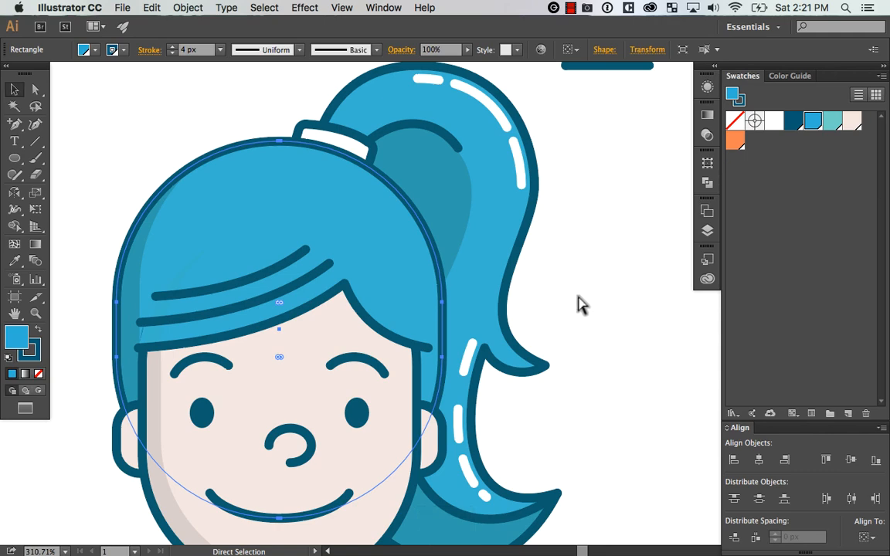
{"action": "left_click", "coordinate": [187, 8]}
{"action": "mouse_move", "coordinate": [302, 272]}
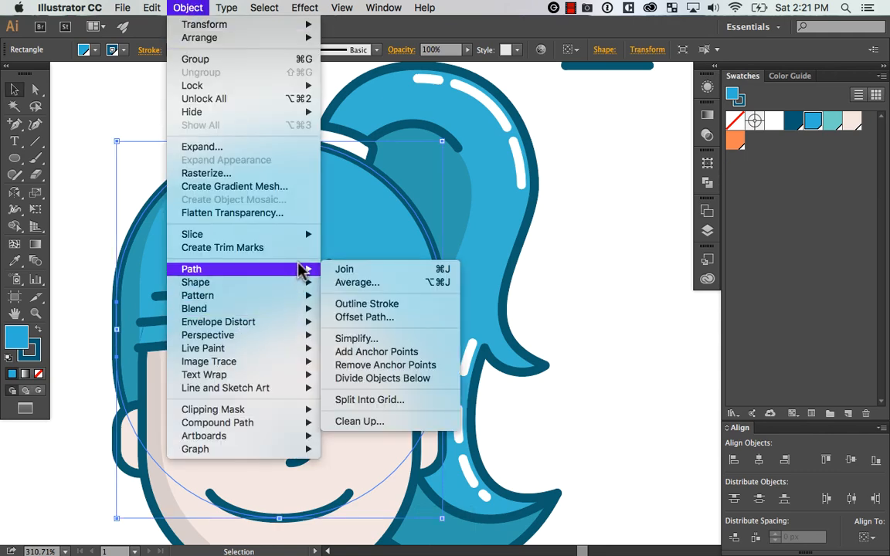
{"action": "left_click", "coordinate": [436, 316]}
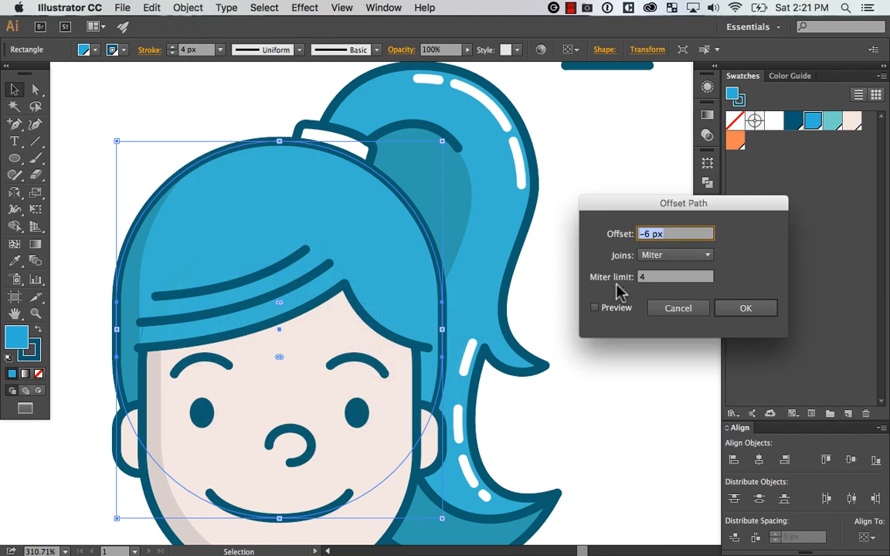
{"action": "left_click", "coordinate": [617, 309]}
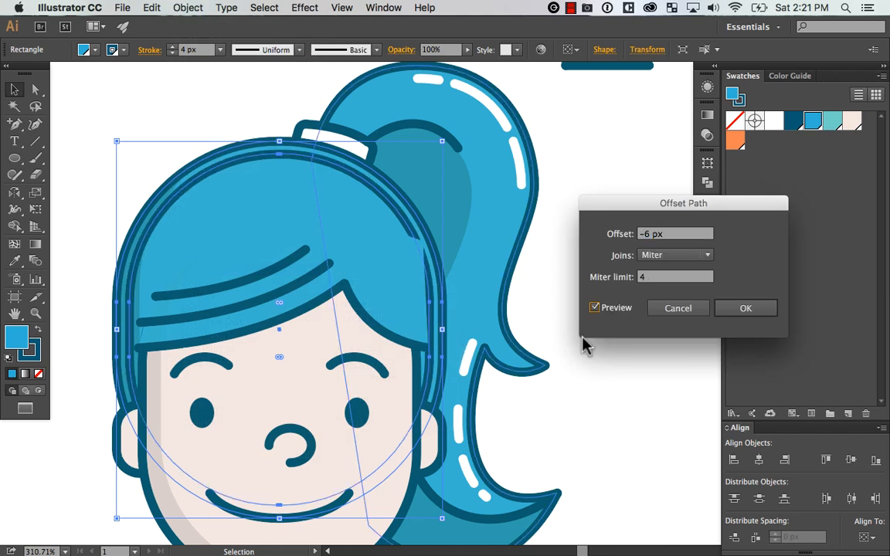
{"action": "left_click", "coordinate": [749, 306]}
Bring the inset hair path to the front and copy the white stroke and no fill from the ponytail highlight
{"action": "left_click", "coordinate": [660, 314]}
{"action": "key", "text": "super+z"}
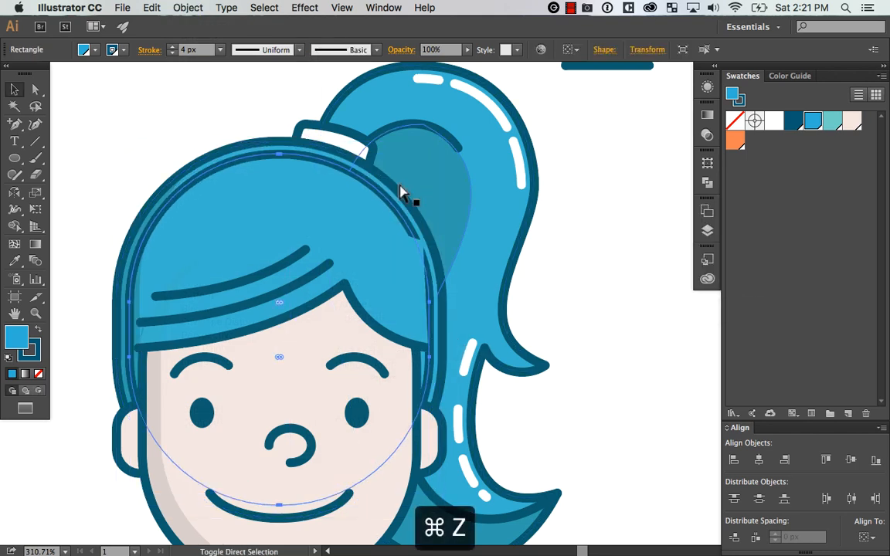
{"action": "key", "text": "super+shift+bracketright"}
{"action": "key", "text": "i"}
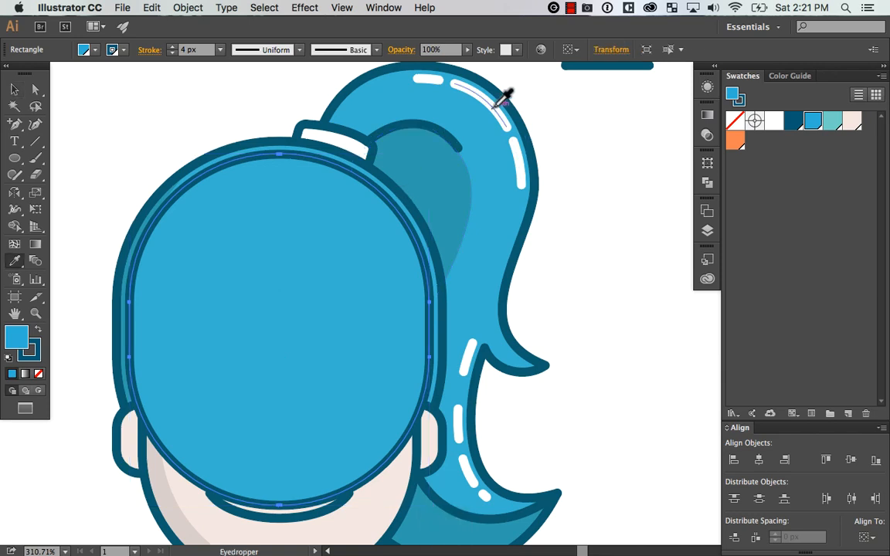
{"action": "left_click", "coordinate": [496, 107]}
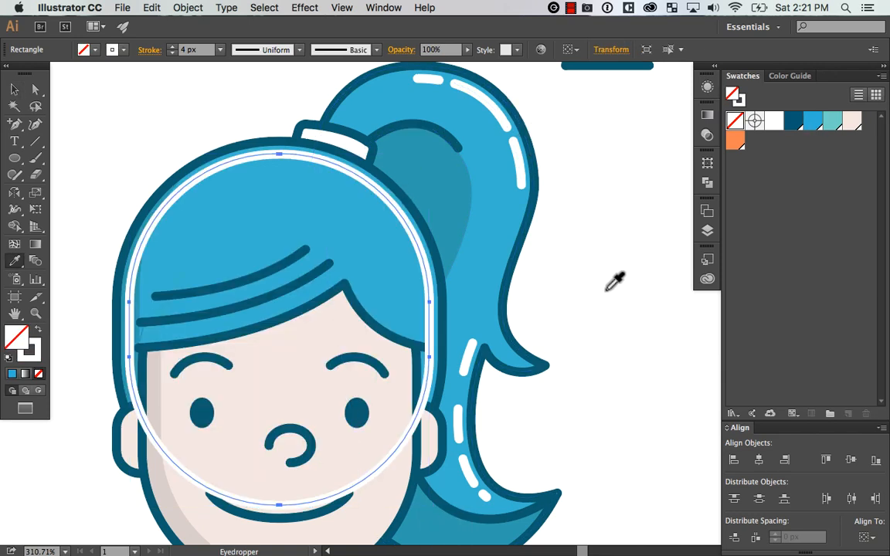
{"action": "key", "text": "v"}
{"action": "key", "text": "super+z"}
{"action": "double_click", "coordinate": [413, 233]}
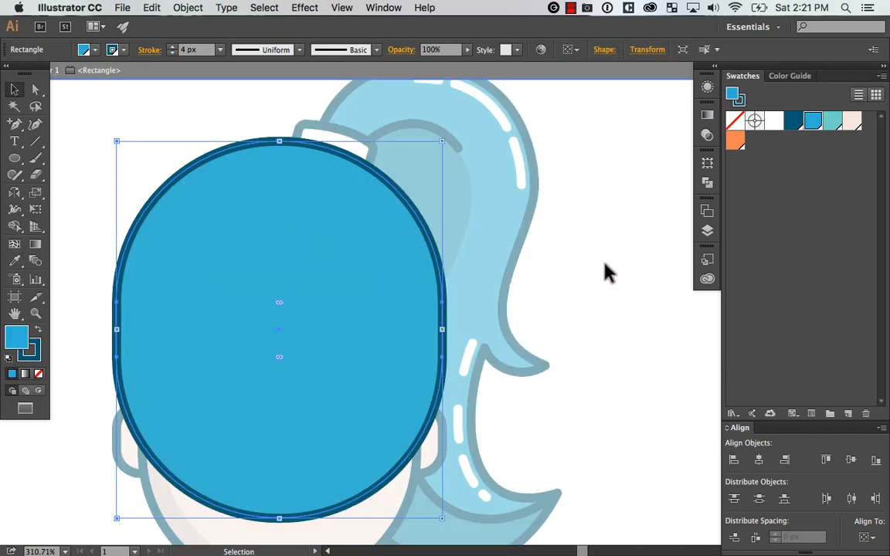
{"action": "double_click", "coordinate": [605, 265]}
{"action": "left_click", "coordinate": [421, 244]}
{"action": "double_click", "coordinate": [419, 240]}
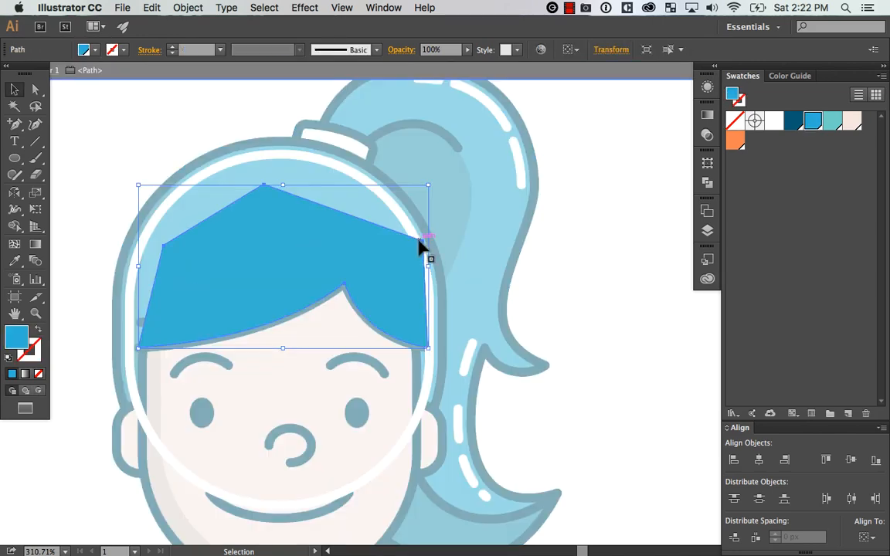
{"action": "left_click", "coordinate": [583, 241]}
{"action": "double_click", "coordinate": [615, 247]}
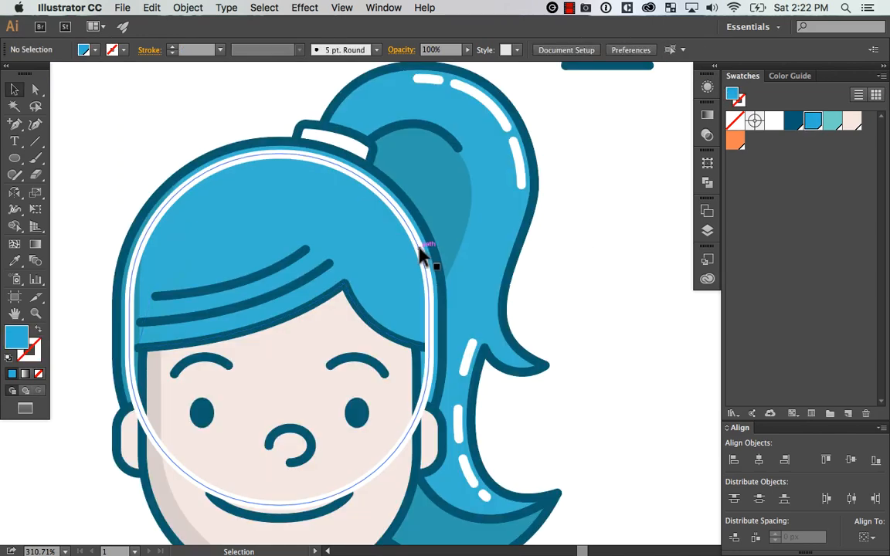
Isolate the white inset hair path and delete its anchor points on the left and at the bottom, keeping the upper-right arc
{"action": "left_click", "coordinate": [410, 231]}
{"action": "double_click", "coordinate": [409, 224]}
{"action": "scroll", "coordinate": [540, 254], "scroll_direction": "down", "scroll_amount": 2}
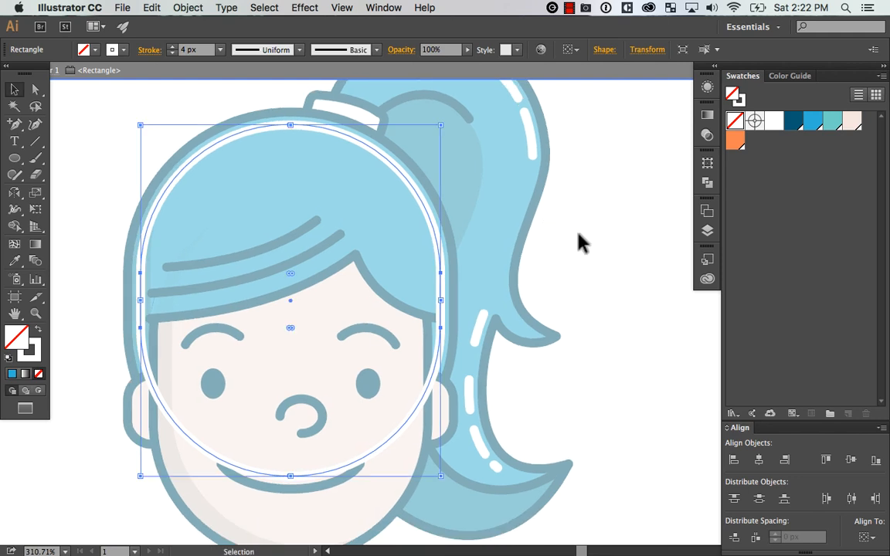
{"action": "key", "text": "super+minus"}
{"action": "key", "text": "a"}
{"action": "left_click_drag", "start_coordinate": [82, 249], "coordinate": [210, 375]}
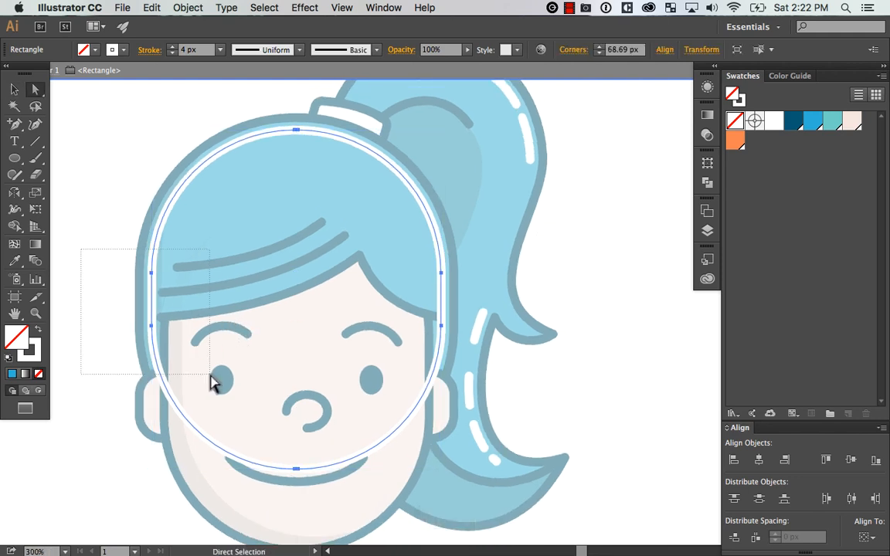
{"action": "key", "text": "Delete"}
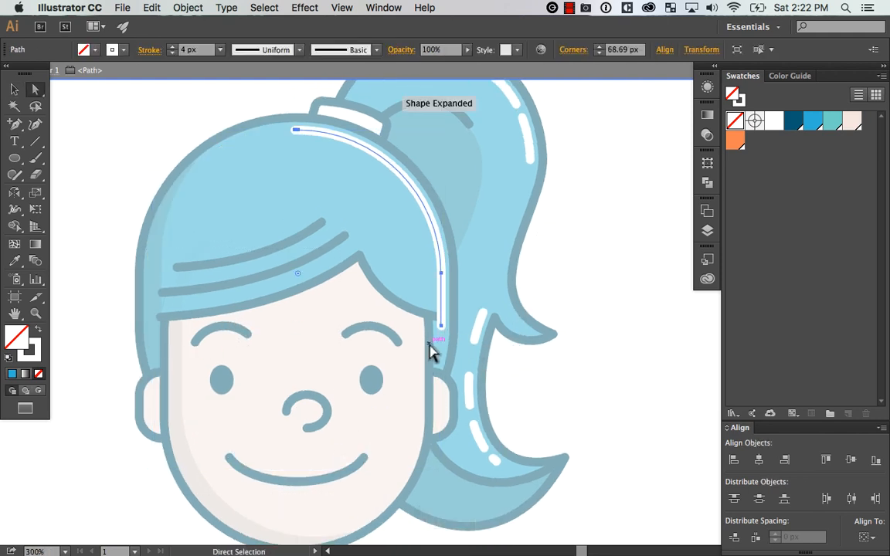
{"action": "left_click_drag", "start_coordinate": [431, 351], "coordinate": [481, 311]}
{"action": "key", "text": "Delete"}
Add anchor points to the white hair arc just below the hair tie and delete the segment between them to open a gap
{"action": "left_click_drag", "start_coordinate": [549, 225], "coordinate": [574, 282]}
{"action": "key", "text": "z"}
{"action": "left_click_drag", "start_coordinate": [275, 158], "coordinate": [502, 382]}
{"action": "left_click_drag", "start_coordinate": [531, 293], "coordinate": [504, 315]}
{"action": "key", "text": "plus"}
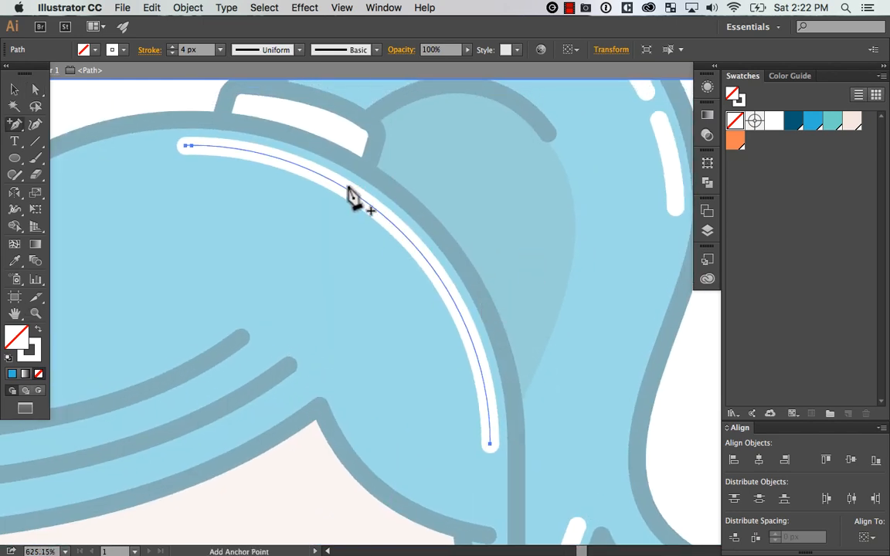
{"action": "left_click", "coordinate": [352, 195]}
{"action": "left_click", "coordinate": [394, 224]}
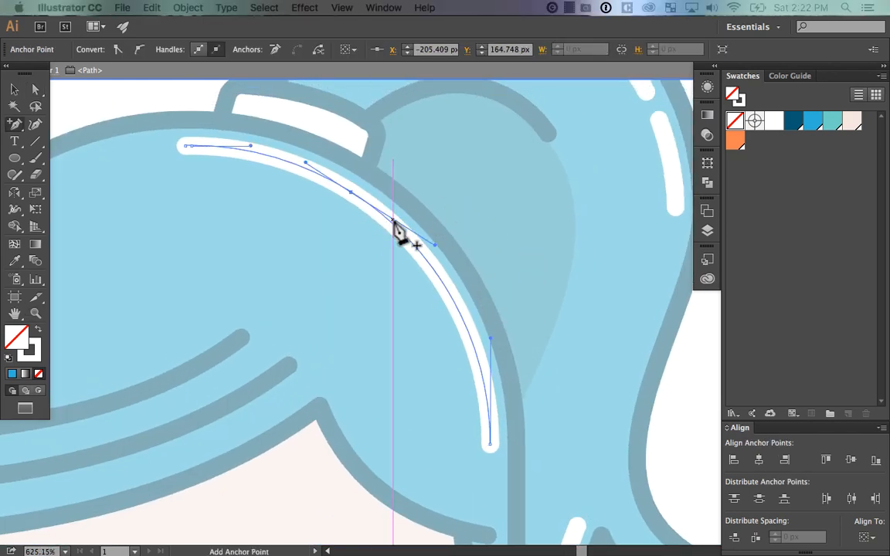
{"action": "key", "text": "Escape"}
{"action": "left_click", "coordinate": [390, 221]}
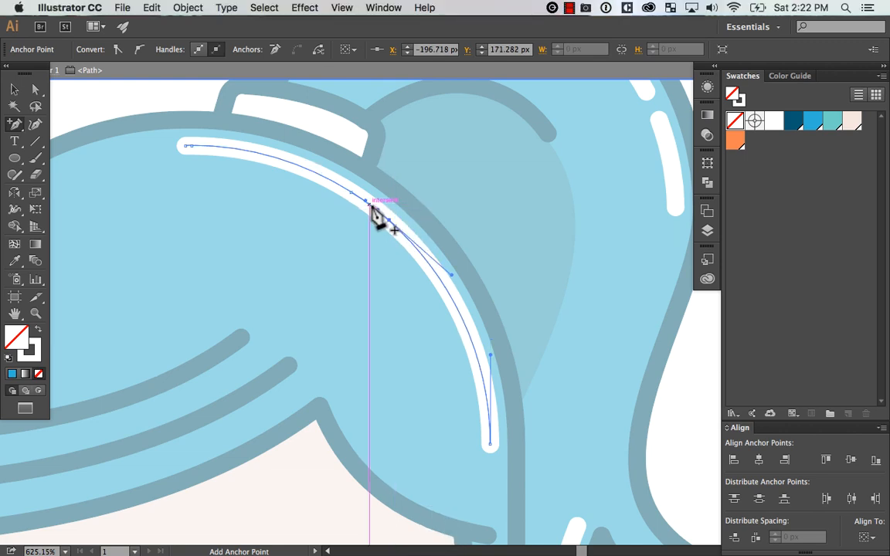
{"action": "left_click", "coordinate": [370, 205]}
{"action": "key", "text": "BackSpace"}
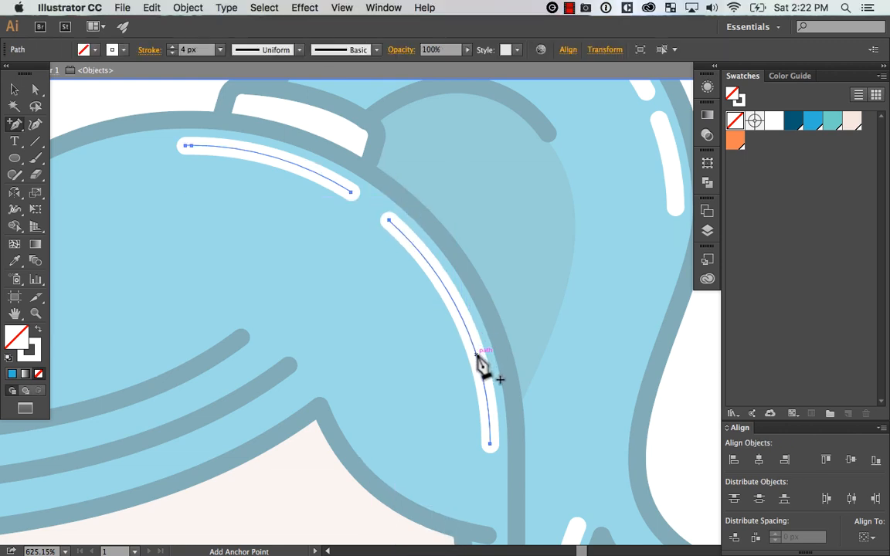
Cut a second gap near the lower end of the white hair arc, leaving a short end dash, and exit isolation
{"action": "left_click", "coordinate": [474, 349]}
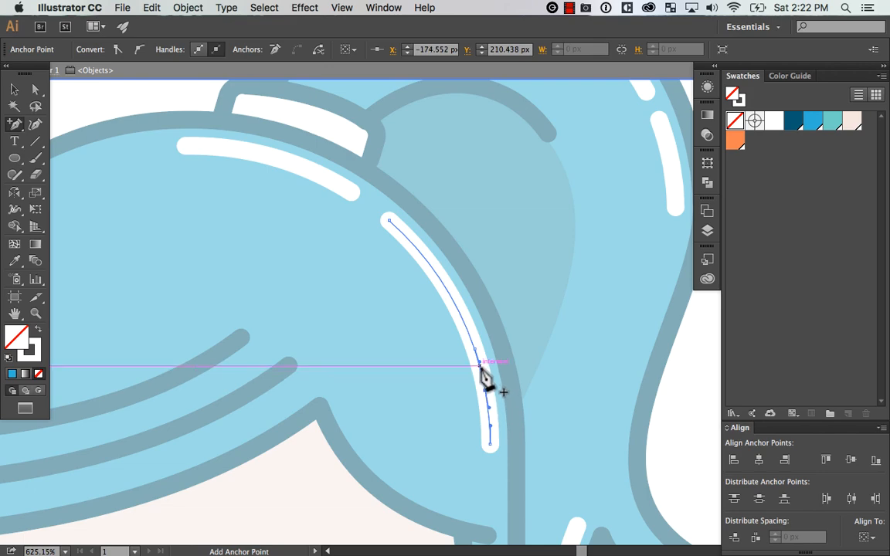
{"action": "key", "text": "BackSpace"}
{"action": "key", "text": "super+minus"}
{"action": "key", "text": "super+minus"}
{"action": "key", "text": "super+minus"}
{"action": "key", "text": "super+minus"}
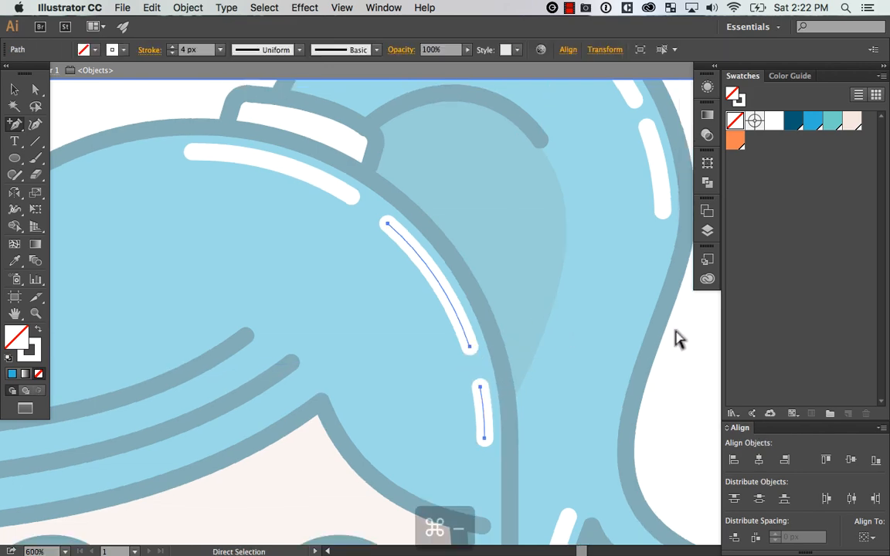
{"action": "key", "text": "v"}
{"action": "double_click", "coordinate": [609, 336]}
{"action": "left_click_drag", "start_coordinate": [607, 335], "coordinate": [593, 283]}
{"action": "left_click_drag", "start_coordinate": [416, 363], "coordinate": [393, 364]}
{"action": "key", "text": "super+z"}
{"action": "left_click", "coordinate": [541, 309]}
Select the face shape and create an inset copy of it with Offset Path at -6 px
{"action": "key", "text": "super+space"}
{"action": "left_click_drag", "start_coordinate": [569, 230], "coordinate": [200, 472]}
{"action": "left_click_drag", "start_coordinate": [571, 369], "coordinate": [512, 404]}
{"action": "left_click_drag", "start_coordinate": [433, 372], "coordinate": [429, 376]}
{"action": "key", "text": "super+z"}
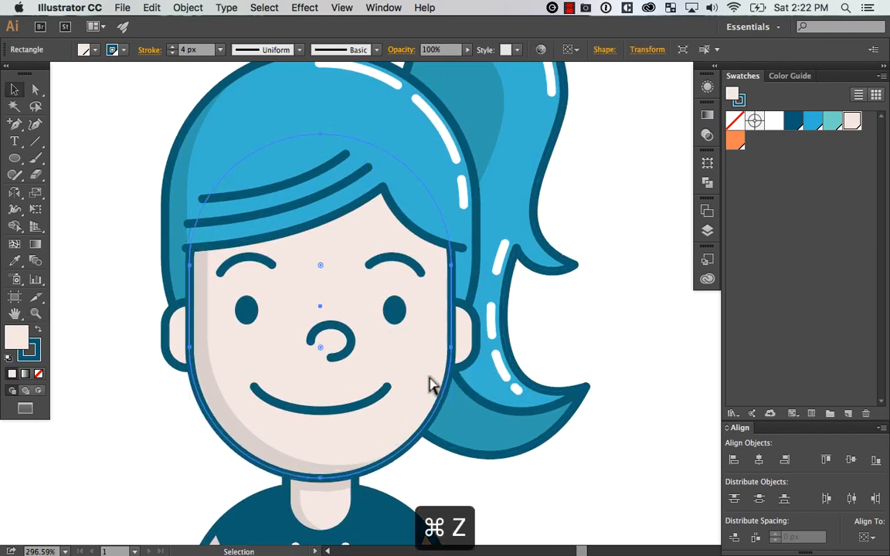
{"action": "left_click", "coordinate": [188, 7]}
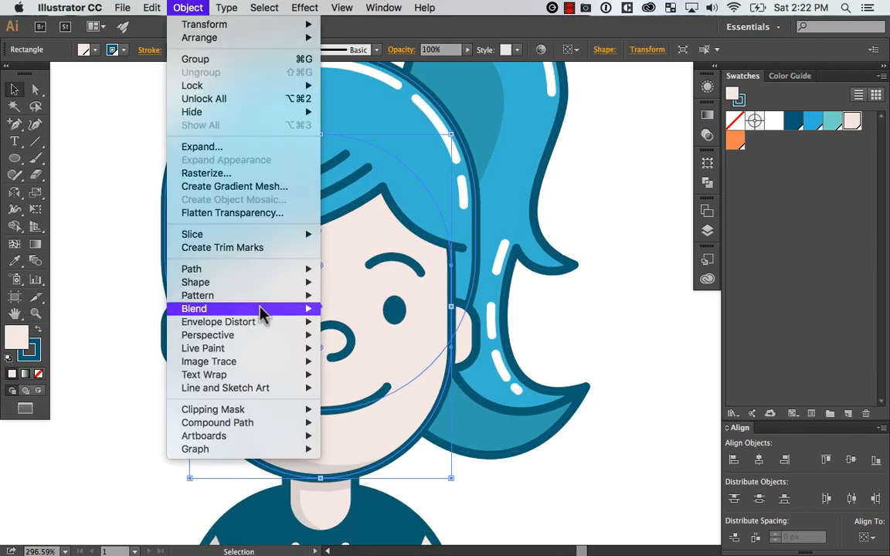
{"action": "mouse_move", "coordinate": [272, 270]}
{"action": "left_click", "coordinate": [435, 318]}
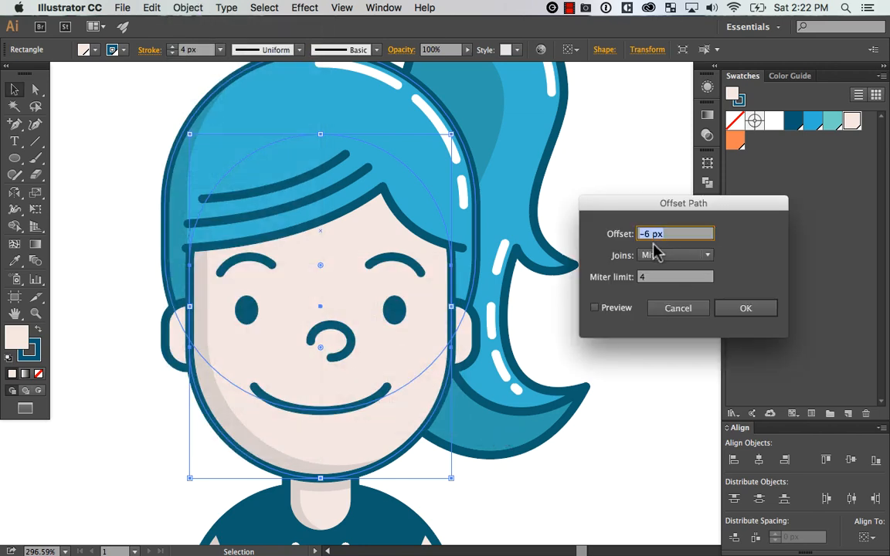
{"action": "left_click", "coordinate": [608, 308]}
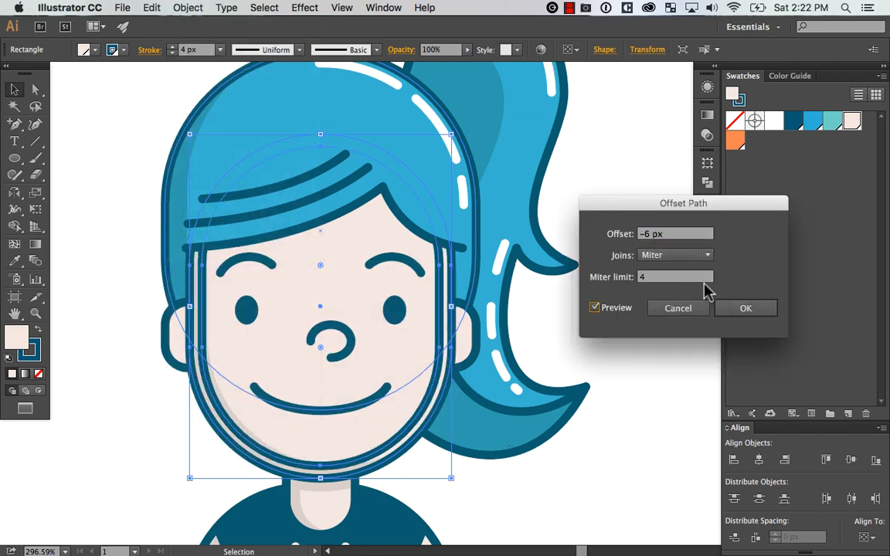
{"action": "left_click", "coordinate": [763, 309]}
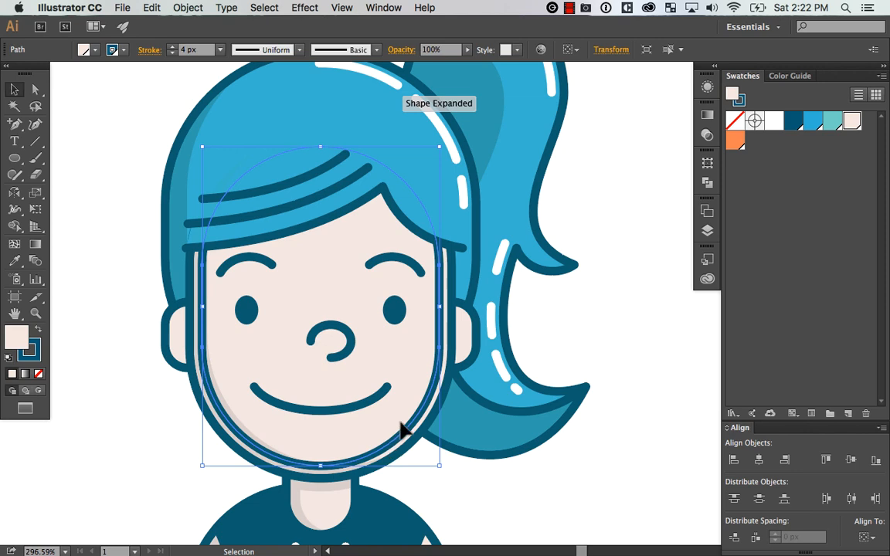
Copy the white stroke and no fill from the hair highlight onto the inset face path, then isolate that path
{"action": "key", "text": "i"}
{"action": "left_click", "coordinate": [446, 124]}
{"action": "key", "text": "v"}
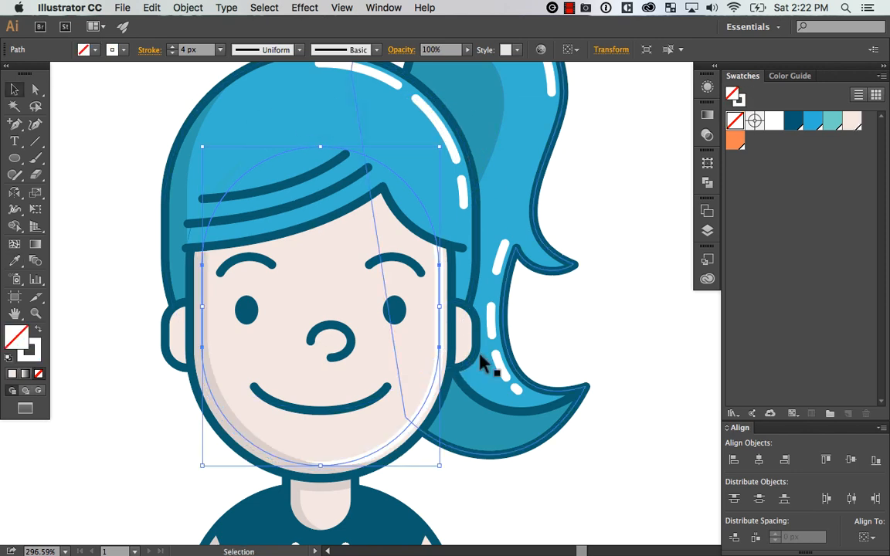
{"action": "double_click", "coordinate": [417, 423]}
{"action": "key", "text": "a"}
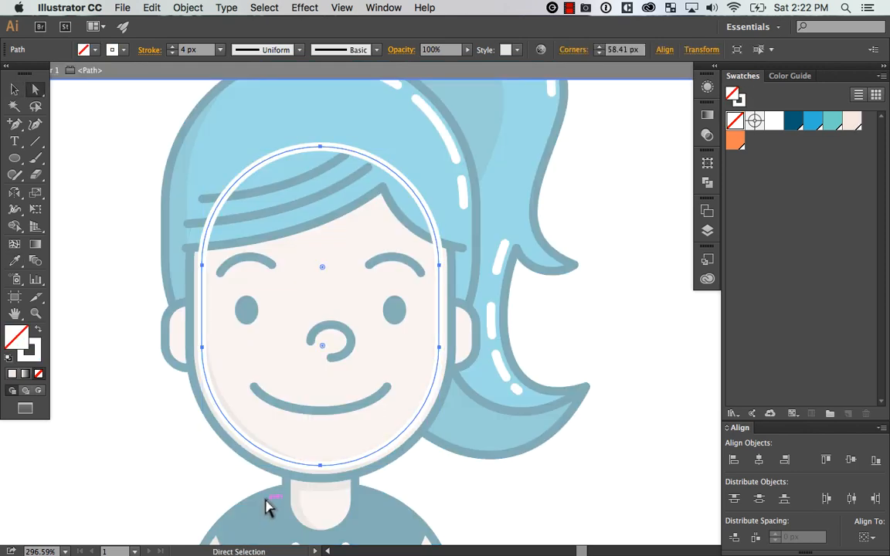
{"action": "key", "text": "plus"}
{"action": "left_click", "coordinate": [384, 447]}
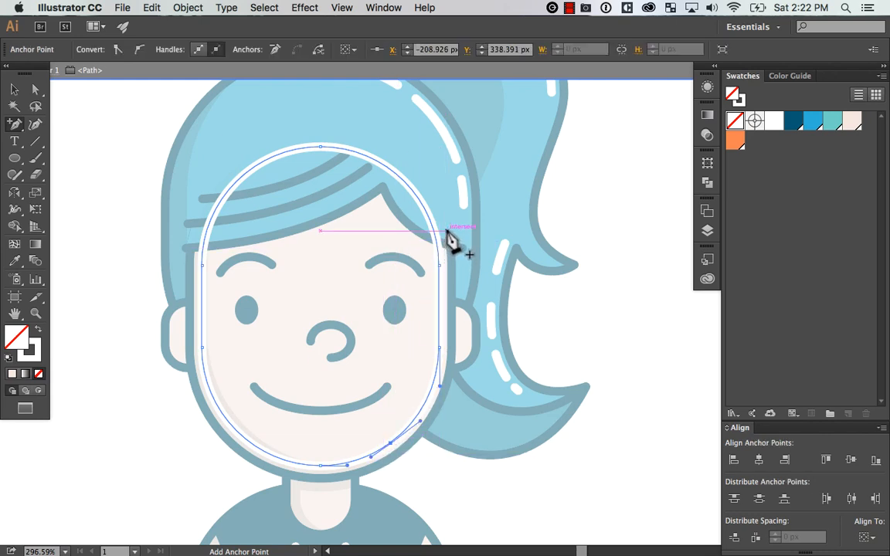
{"action": "key", "text": "q"}
{"action": "mouse_move", "coordinate": [340, 123]}
{"action": "left_mouse_down"}
{"action": "mouse_move", "coordinate": [224, 459]}
{"action": "mouse_move", "coordinate": [202, 496]}
{"action": "left_mouse_up"}
{"action": "key", "text": "super+z"}
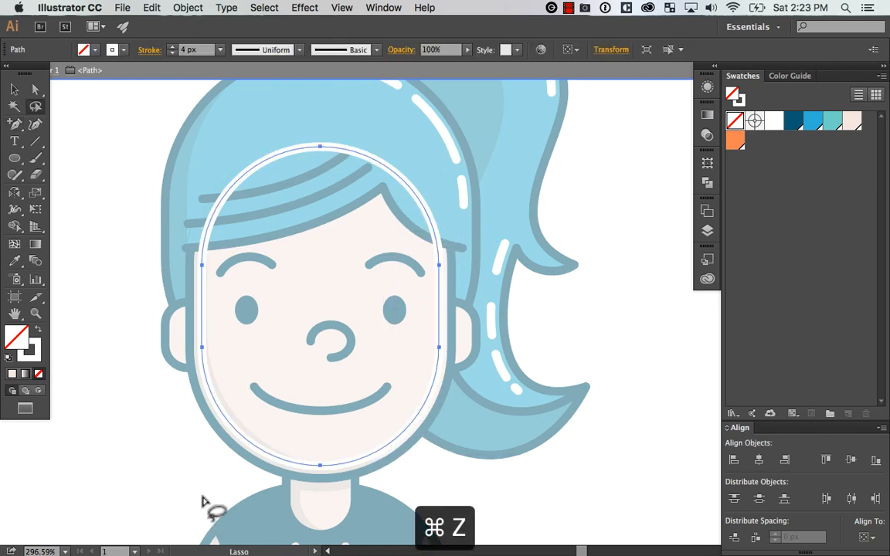
{"action": "key", "text": "a"}
{"action": "left_click_drag", "start_coordinate": [346, 152], "coordinate": [155, 508]}
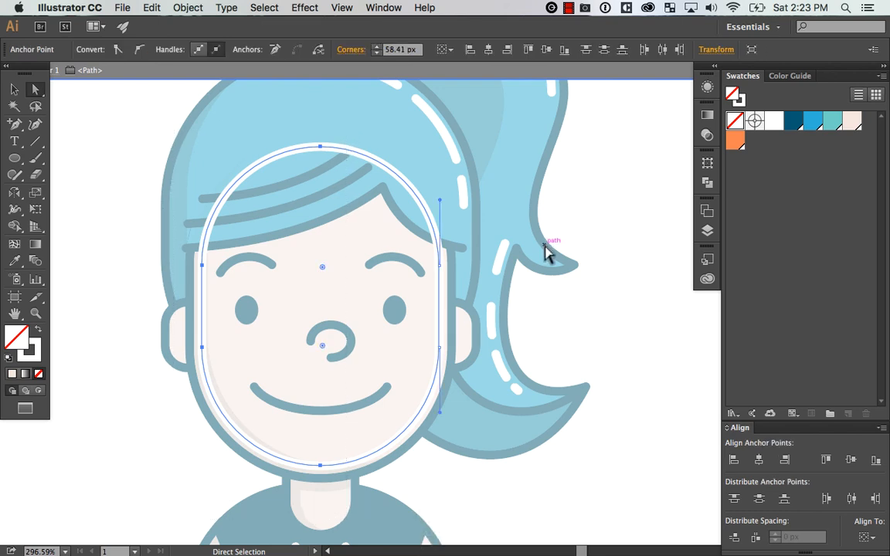
{"action": "key", "text": "Delete"}
{"action": "key", "text": "super+z"}
{"action": "key", "text": "super+z"}
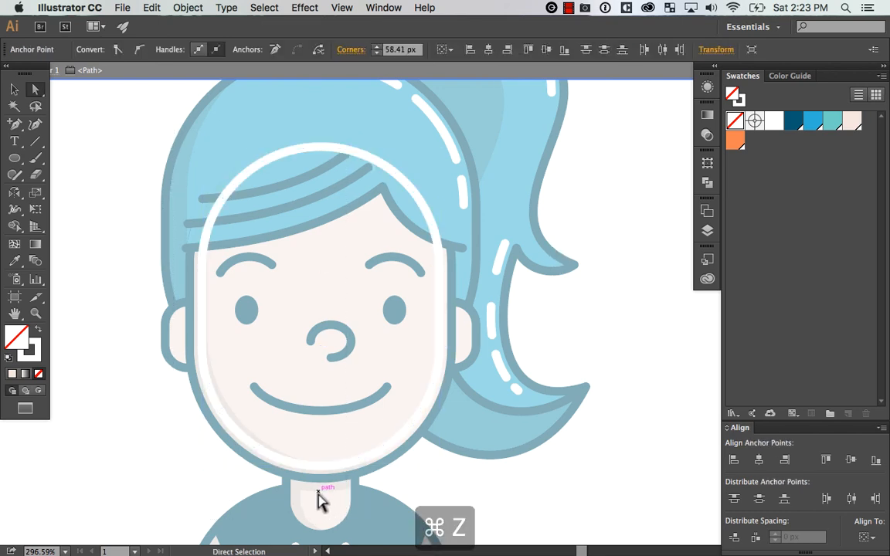
Add an anchor point on the lower-right curve of the inset face path and delete everything except the right cheek and jaw portion
{"action": "left_click", "coordinate": [386, 458]}
{"action": "key", "text": "plus"}
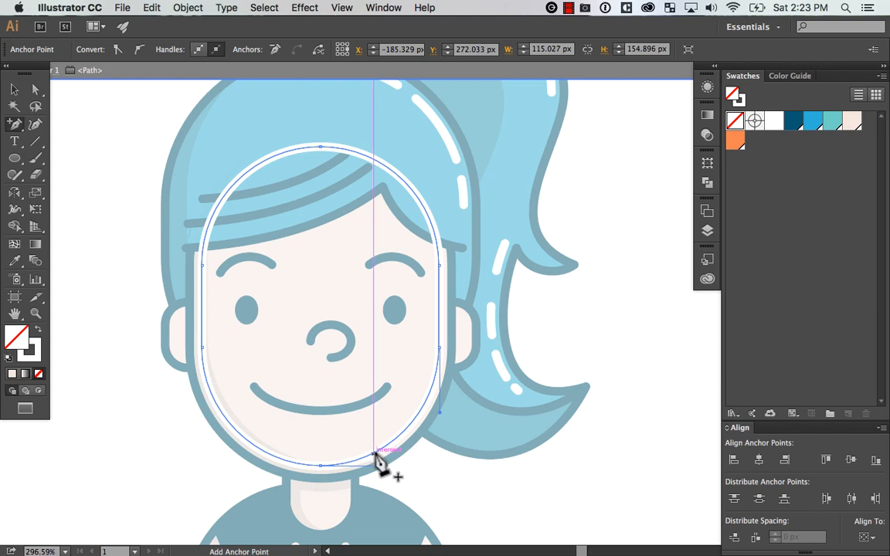
{"action": "left_click", "coordinate": [374, 454]}
{"action": "key", "text": "a"}
{"action": "left_click", "coordinate": [336, 147]}
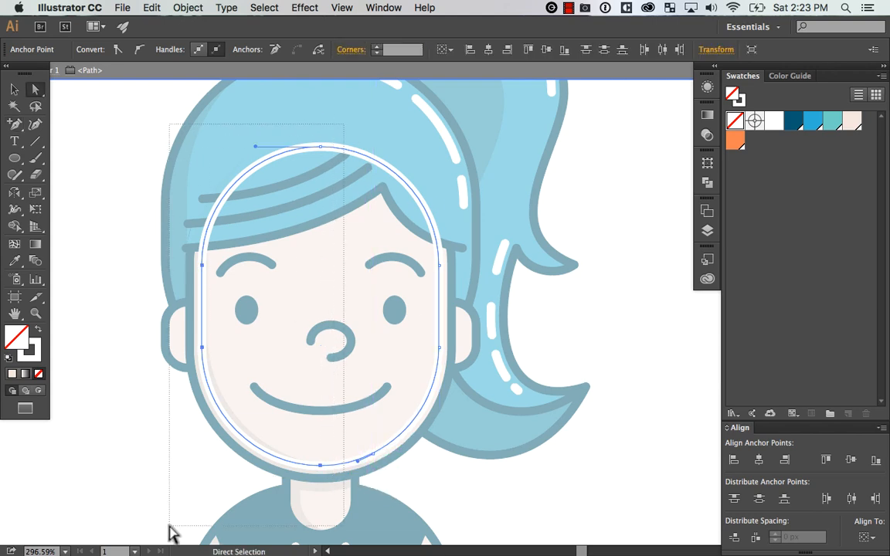
{"action": "key", "text": "Delete"}
{"action": "left_click", "coordinate": [623, 364]}
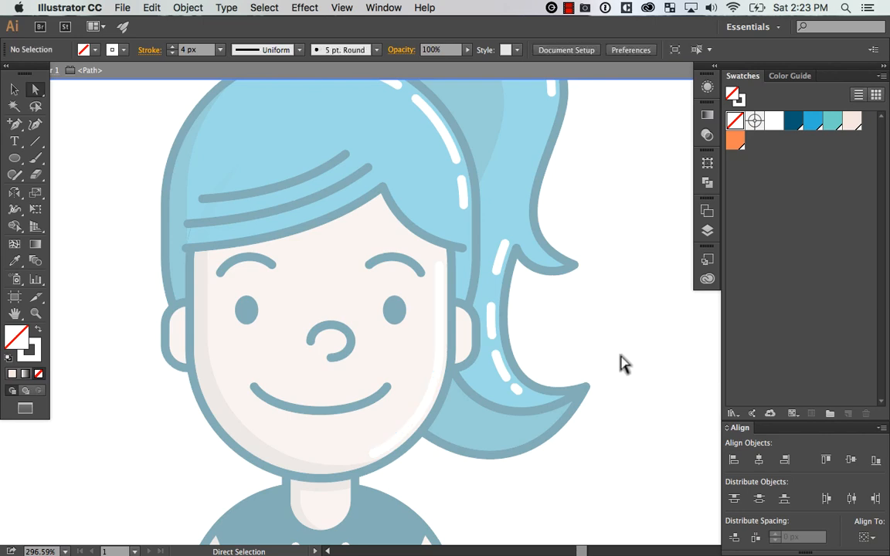
Cut a gap in the curved jaw section of the white face highlight with two added anchor points and exit isolation
{"action": "key", "text": "p"}
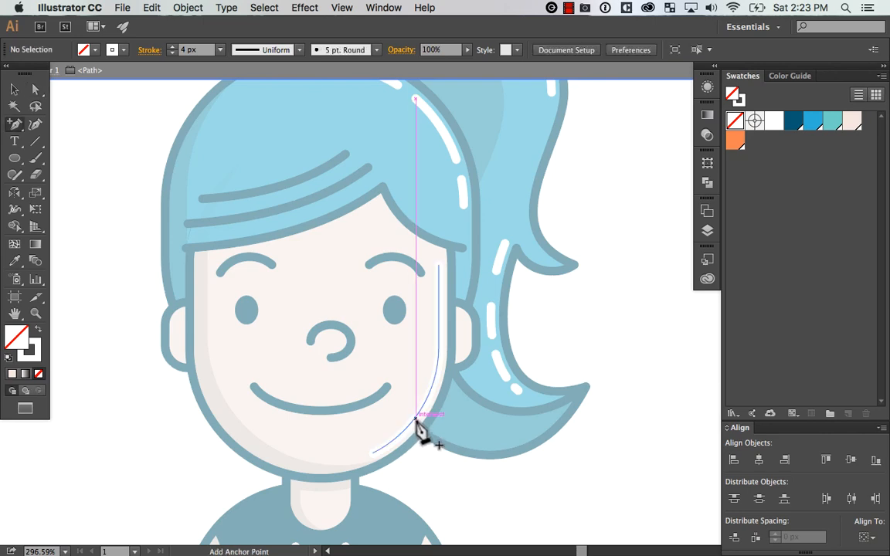
{"action": "left_click", "coordinate": [415, 419]}
{"action": "left_click", "coordinate": [431, 388]}
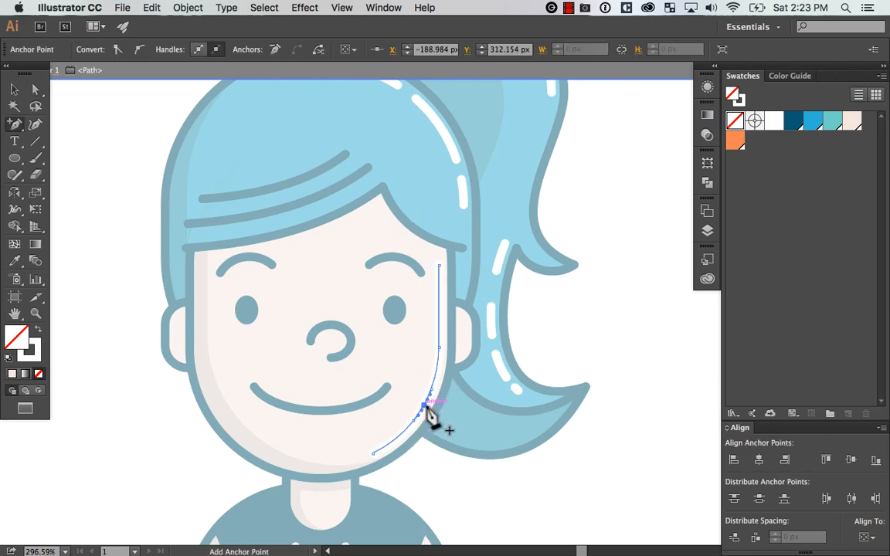
{"action": "key", "text": "Delete"}
{"action": "key", "text": "v"}
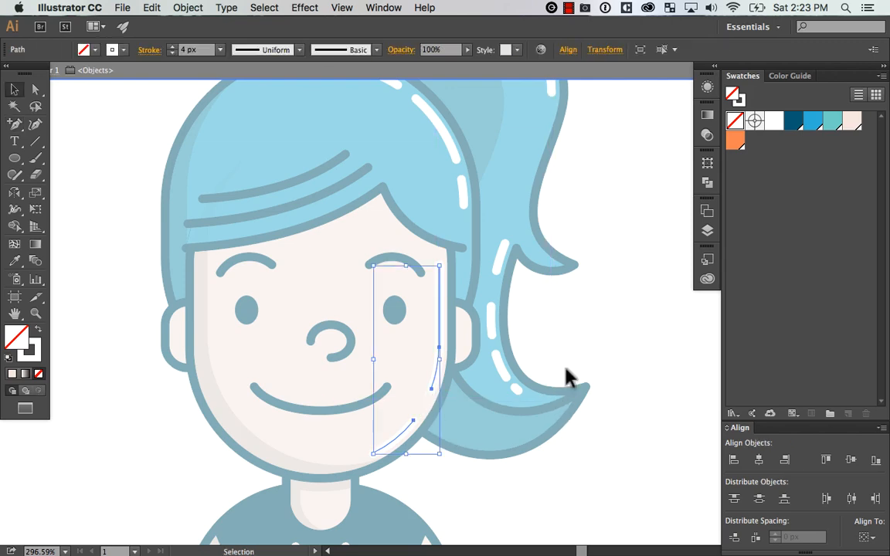
{"action": "left_click", "coordinate": [627, 317]}
{"action": "double_click", "coordinate": [625, 320]}
Duplicate the fringe's fill shape and place the copy slightly lower on the forehead
{"action": "key", "text": "super+minus"}
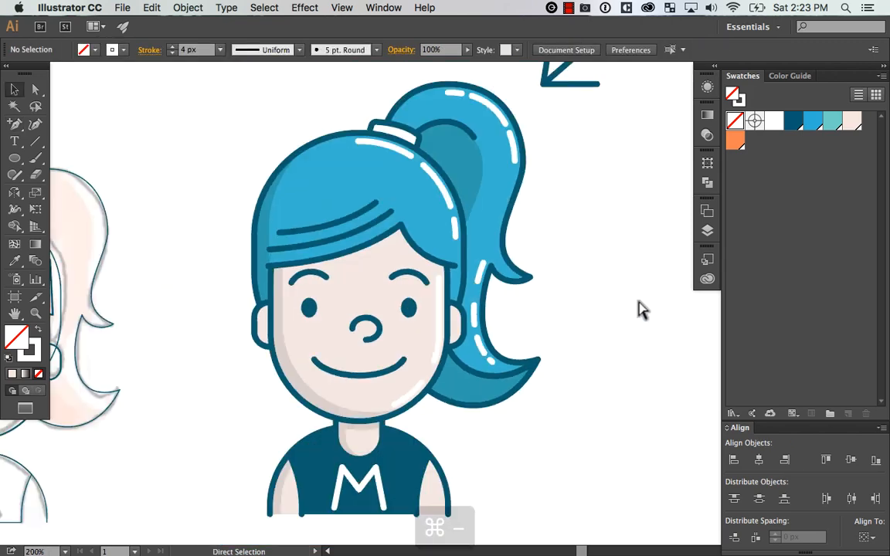
{"action": "key", "text": "super+minus"}
{"action": "key", "text": "super+minus"}
{"action": "key", "text": "super+equal"}
{"action": "left_click_drag", "start_coordinate": [614, 344], "coordinate": [603, 339]}
{"action": "key", "text": "z"}
{"action": "left_click_drag", "start_coordinate": [271, 215], "coordinate": [513, 329]}
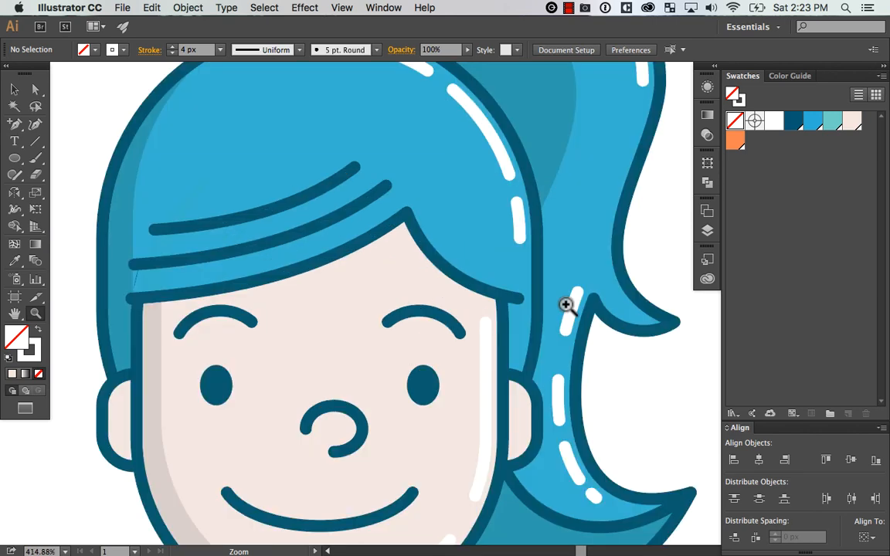
{"action": "left_click_drag", "start_coordinate": [566, 305], "coordinate": [585, 311]}
{"action": "key", "text": "v"}
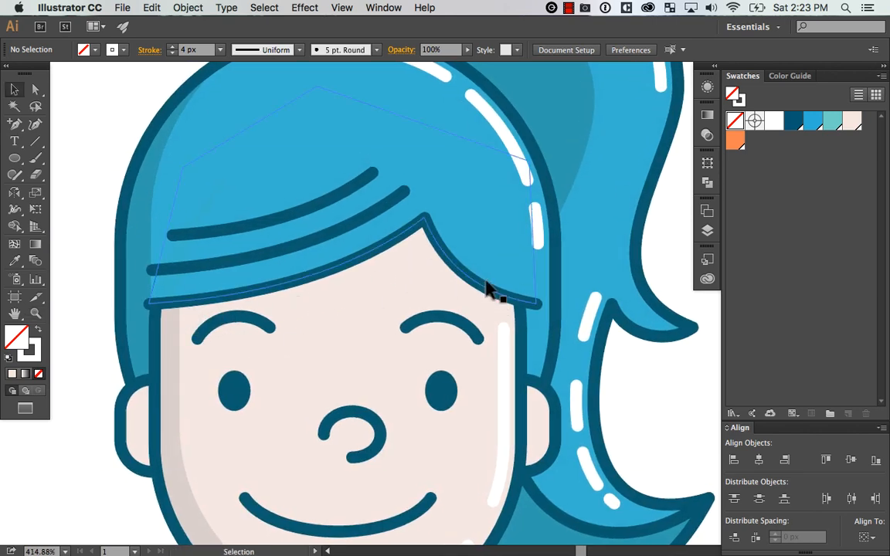
{"action": "mouse_move", "coordinate": [470, 251]}
{"action": "left_mouse_down"}
{"action": "mouse_move", "coordinate": [457, 240]}
{"action": "mouse_move", "coordinate": [477, 264]}
{"action": "left_mouse_up"}
{"action": "key", "text": "super+z"}
Copy the face shading's fill onto the lowered fringe copy to form a shadow beneath the fringe, then deselect it
{"action": "key", "text": "i"}
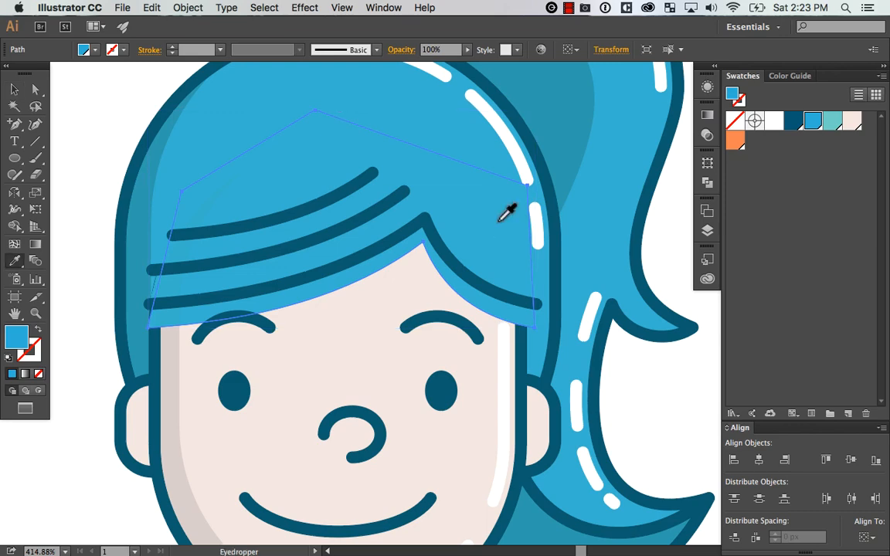
{"action": "left_click", "coordinate": [175, 411]}
{"action": "key", "text": "v"}
{"action": "key", "text": "super+minus"}
{"action": "key", "text": "super+minus"}
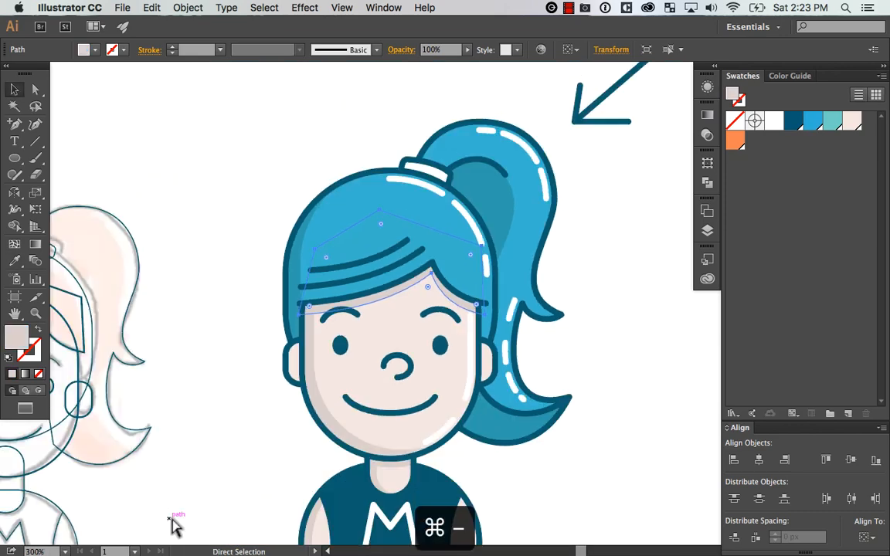
{"action": "key", "text": "super+shift+a"}
{"action": "left_click_drag", "start_coordinate": [645, 354], "coordinate": [657, 315]}
{"action": "key", "text": "super+z"}
{"action": "key", "text": "super+z"}
{"action": "key", "text": "super+z"}
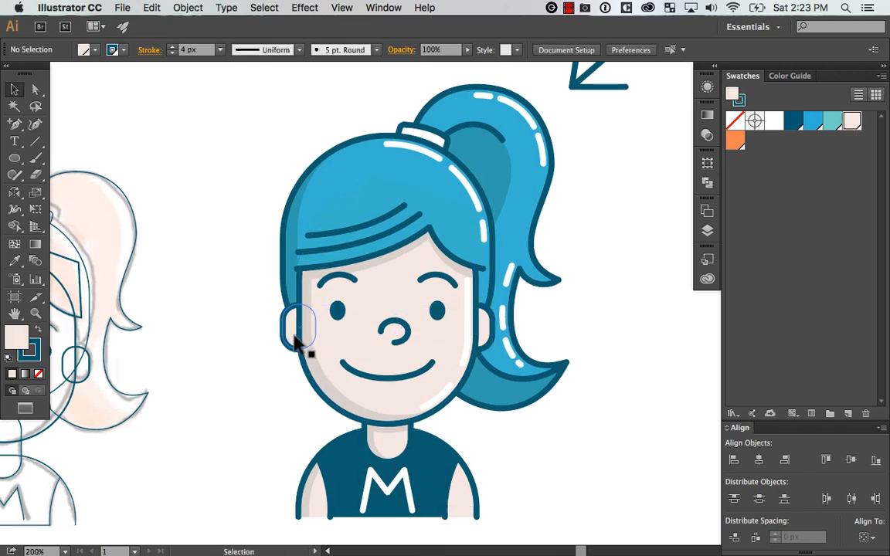
Isolate the ear on the left side of the face and duplicate its rounded shape slightly up and toward the face
{"action": "left_click", "coordinate": [294, 342]}
{"action": "left_click", "coordinate": [619, 285]}
{"action": "key", "text": "z"}
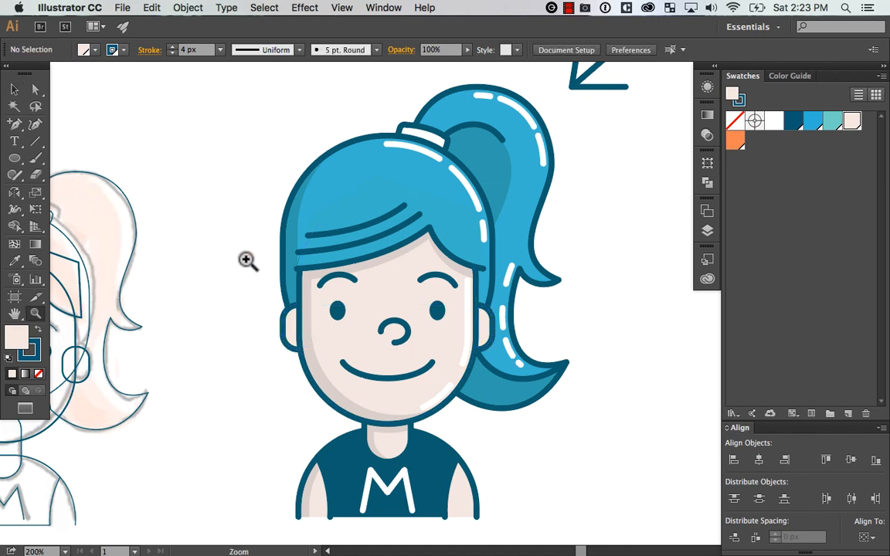
{"action": "left_click_drag", "start_coordinate": [247, 259], "coordinate": [479, 407]}
{"action": "left_click", "coordinate": [220, 319]}
{"action": "key", "text": "v"}
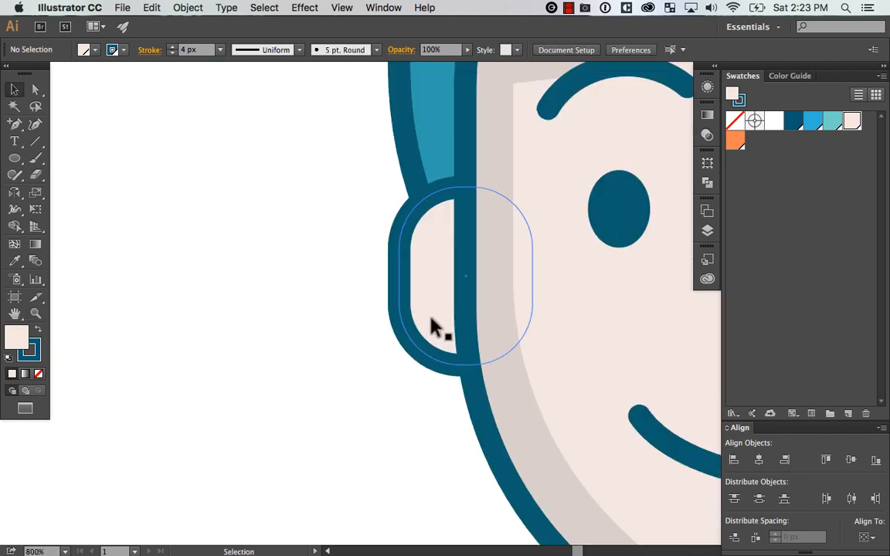
{"action": "left_click", "coordinate": [432, 318]}
{"action": "left_click_drag", "start_coordinate": [555, 369], "coordinate": [394, 389]}
{"action": "double_click", "coordinate": [278, 334]}
{"action": "left_click", "coordinate": [341, 317]}
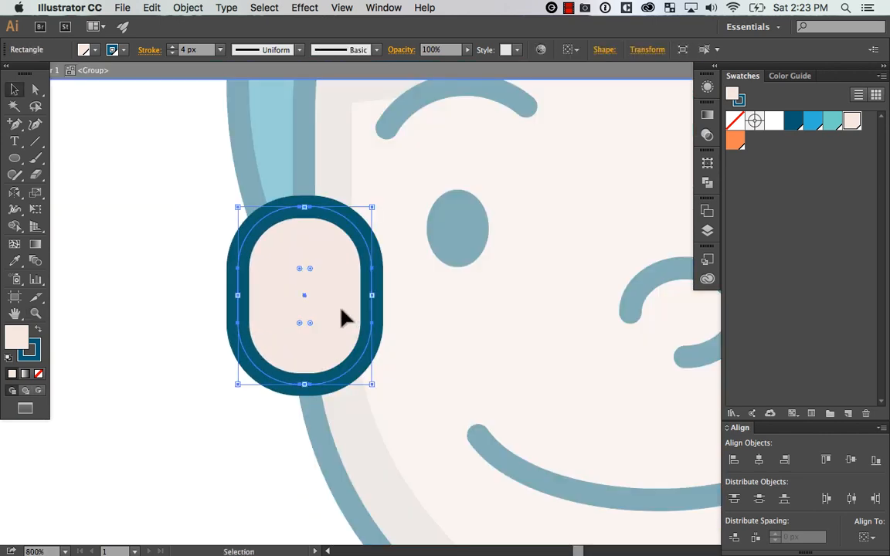
{"action": "left_click_drag", "start_coordinate": [341, 317], "coordinate": [361, 306]}
Copy the face shading's fill without an outline onto the duplicated ear shape and exit isolation
{"action": "key", "text": "i"}
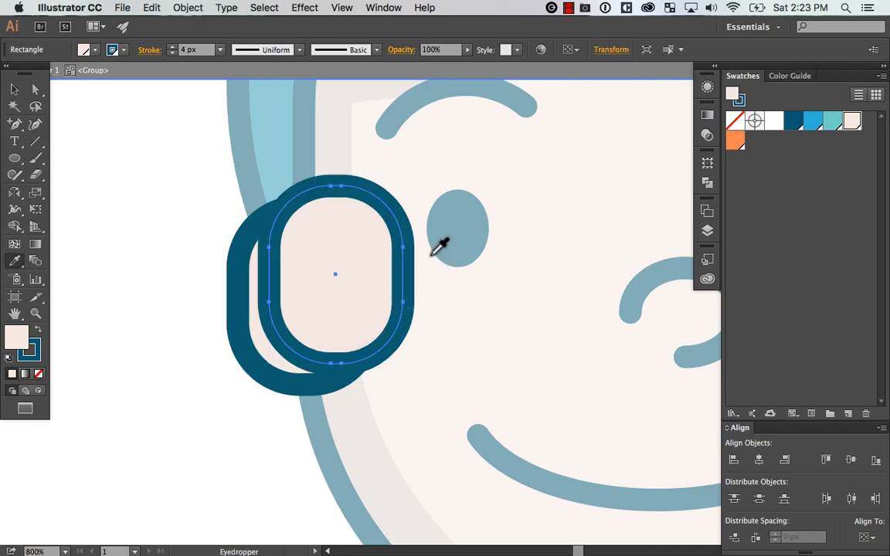
{"action": "left_click", "coordinate": [338, 130]}
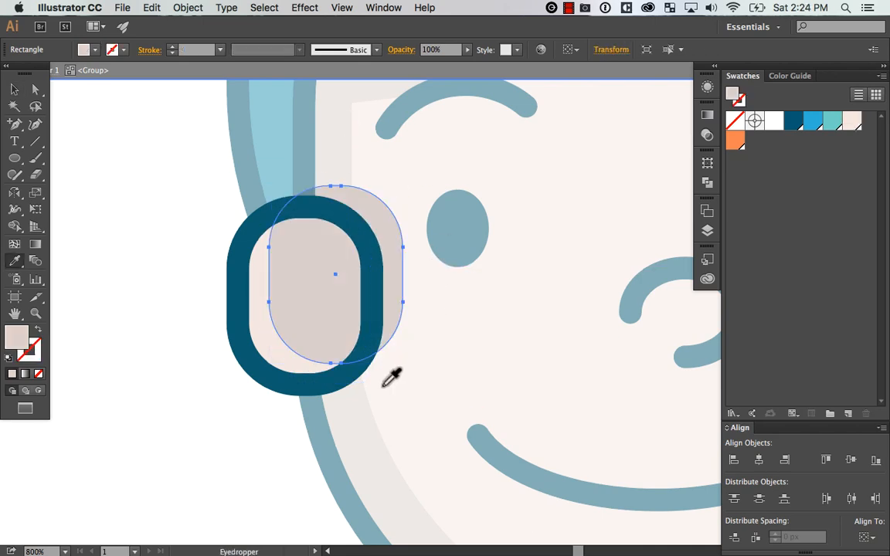
{"action": "key", "text": "v"}
{"action": "double_click", "coordinate": [214, 447]}
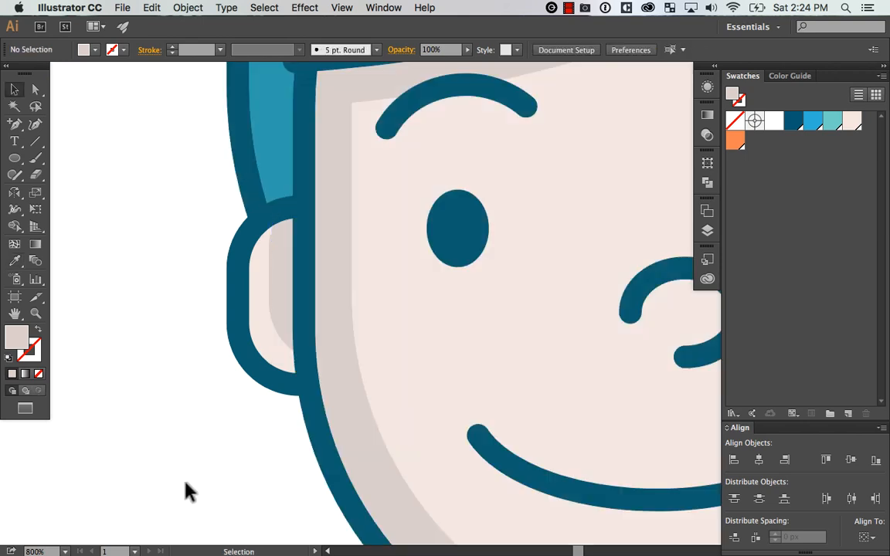
Examine the shaded avatar as a whole and its face, neck and shirt at closer range
{"action": "key", "text": "super+minus"}
{"action": "key", "text": "super+minus"}
{"action": "key", "text": "super+minus"}
{"action": "key", "text": "super+minus"}
{"action": "key", "text": "super+minus"}
{"action": "left_click_drag", "start_coordinate": [577, 522], "coordinate": [492, 531]}
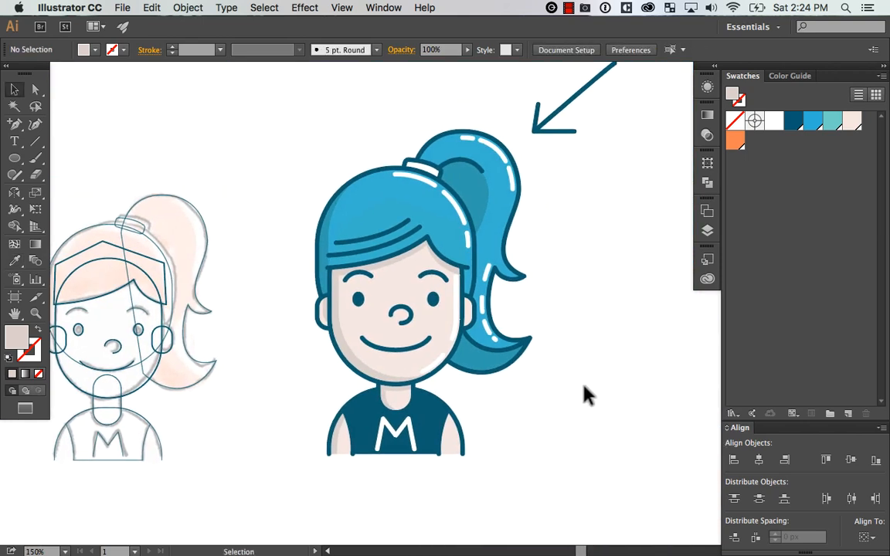
{"action": "key", "text": "z"}
{"action": "left_click_drag", "start_coordinate": [299, 274], "coordinate": [570, 471]}
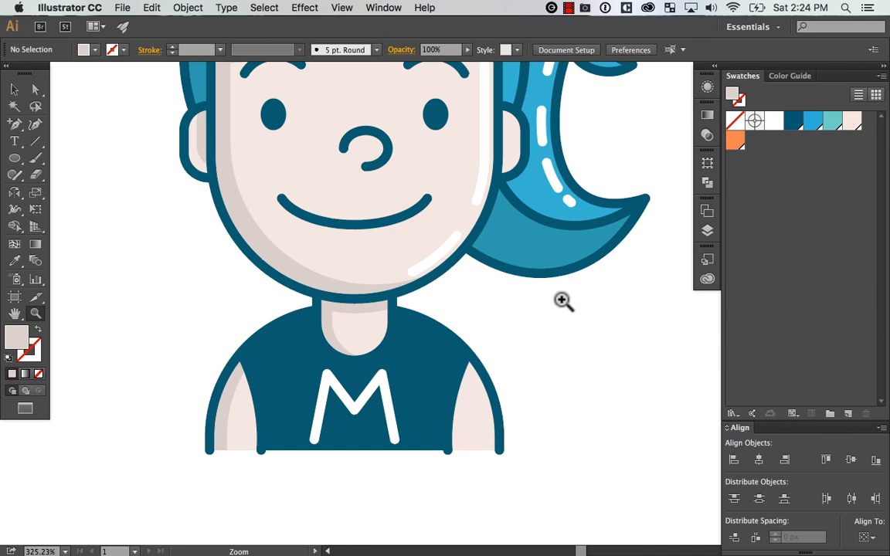
{"action": "key", "text": "super+minus"}
{"action": "key", "text": "super+minus"}
{"action": "key", "text": "super+minus"}
{"action": "key", "text": "super+minus"}
{"action": "key", "text": "super+minus"}
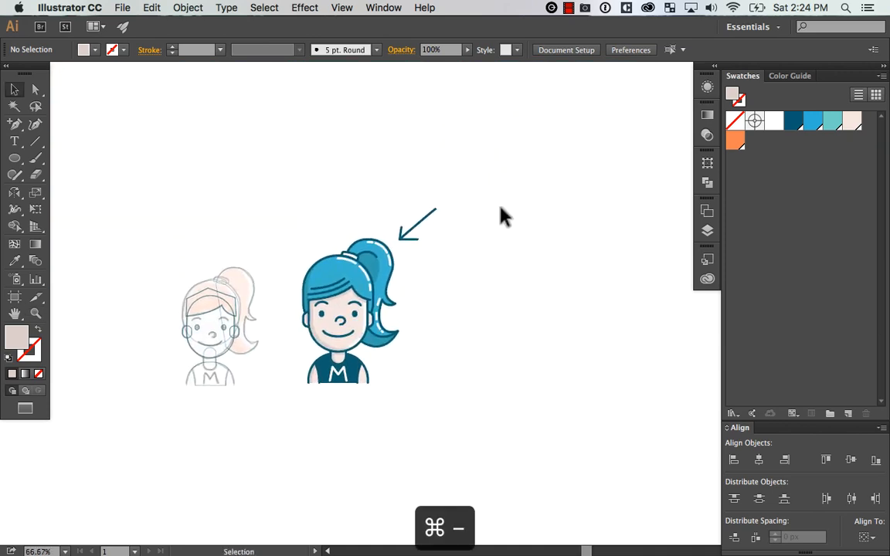
Delete the arrow and place a duplicate of the whole coloured avatar to the right of the original
{"action": "left_click", "coordinate": [417, 224]}
{"action": "key", "text": "Delete"}
{"action": "left_click_drag", "start_coordinate": [483, 192], "coordinate": [313, 365]}
{"action": "left_click_drag", "start_coordinate": [332, 318], "coordinate": [516, 321]}
{"action": "left_click", "coordinate": [643, 212]}
Examine the duplicated avatar with the interface hidden, and return to the normal screen mode with the panels shown
{"action": "key", "text": "z"}
{"action": "left_click_drag", "start_coordinate": [633, 220], "coordinate": [366, 403]}
{"action": "left_click_drag", "start_coordinate": [552, 346], "coordinate": [563, 317]}
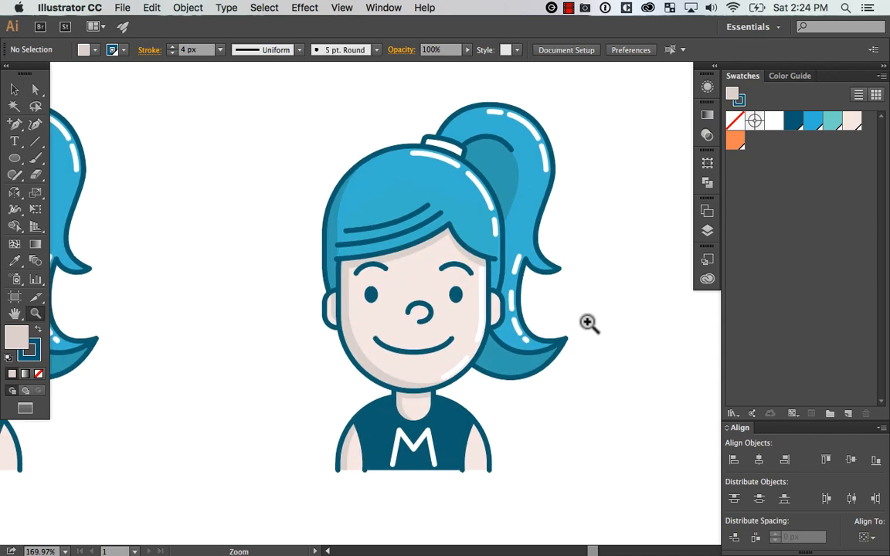
{"action": "key", "text": "v"}
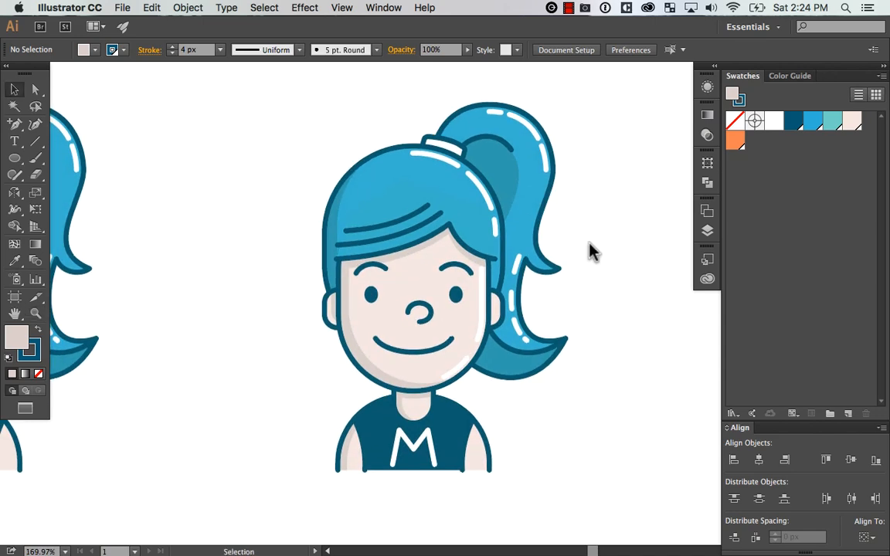
{"action": "key", "text": "Tab"}
{"action": "mouse_move", "coordinate": [618, 352]}
{"action": "left_mouse_down"}
{"action": "mouse_move", "coordinate": [628, 369]}
{"action": "mouse_move", "coordinate": [632, 354]}
{"action": "left_mouse_up"}
{"action": "left_click_drag", "start_coordinate": [613, 249], "coordinate": [635, 252]}
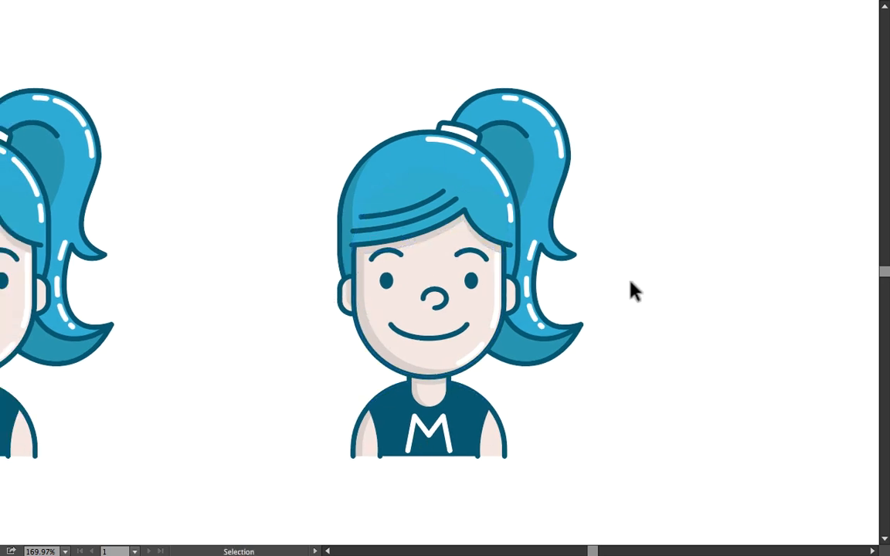
{"action": "key", "text": "f"}
{"action": "key", "text": "Tab"}
{"action": "left_click_drag", "start_coordinate": [624, 298], "coordinate": [533, 333]}
{"action": "key", "text": "Tab"}
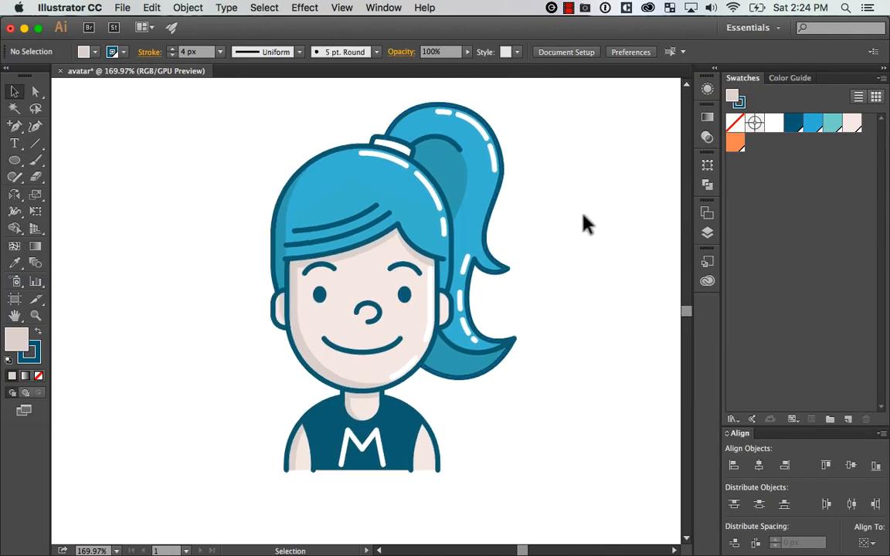
Group the duplicated avatar's neck, arms, shirt and letter M as one body object
{"action": "left_click_drag", "start_coordinate": [458, 427], "coordinate": [514, 407]}
{"action": "left_click_drag", "start_coordinate": [409, 393], "coordinate": [411, 457]}
{"action": "key", "text": "super+z"}
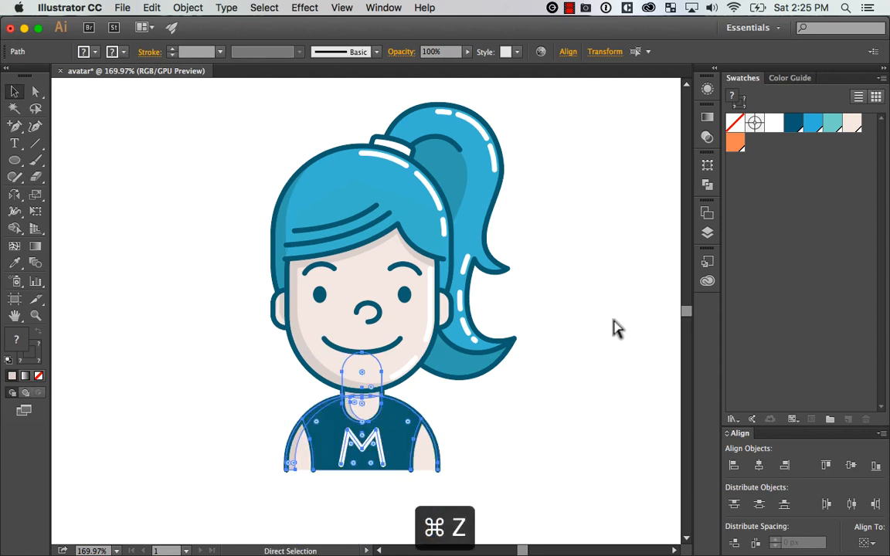
{"action": "key", "text": "super+g"}
{"action": "left_click", "coordinate": [599, 238]}
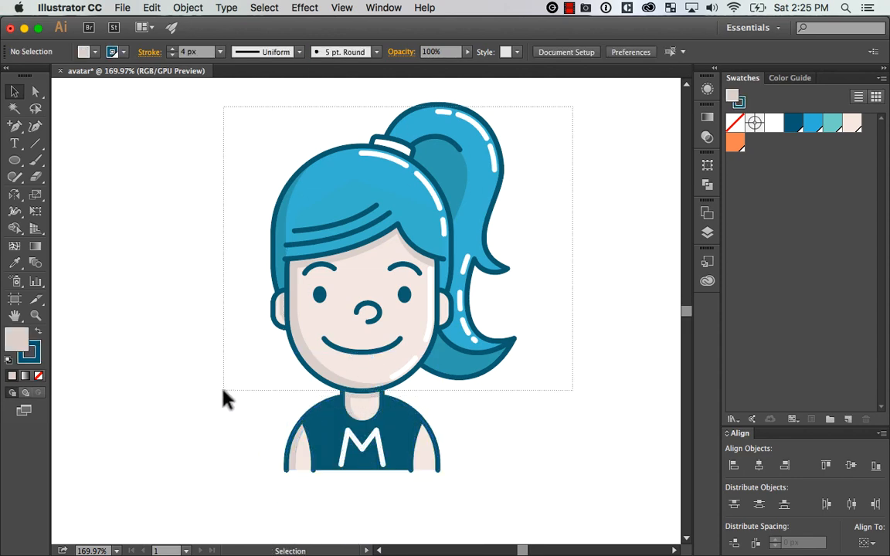
Group all parts of the duplicated avatar's head, including the face, ears, hair and ponytail
{"action": "left_click_drag", "start_coordinate": [223, 392], "coordinate": [219, 396]}
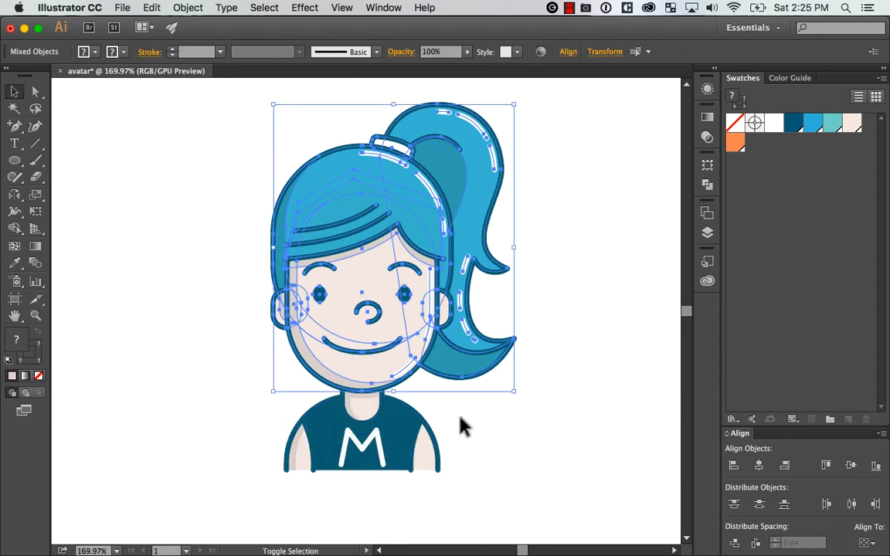
{"action": "key", "text": "super+g"}
{"action": "left_click", "coordinate": [285, 530]}
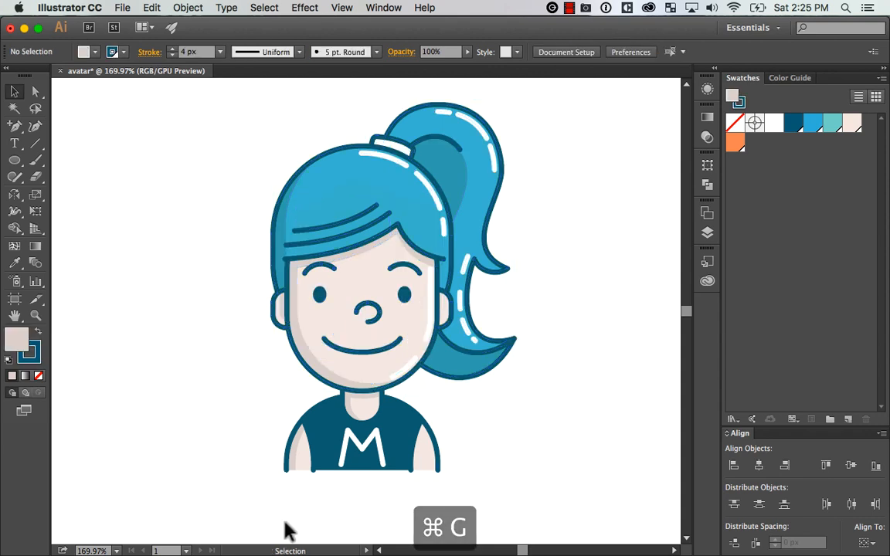
{"action": "left_click", "coordinate": [398, 456]}
{"action": "left_click", "coordinate": [536, 426]}
Draw a circle centred on the duplicated avatar's lower face and body, and send it behind the artwork
{"action": "key", "text": "super+minus"}
{"action": "key", "text": "super+minus"}
{"action": "key", "text": "super+equal"}
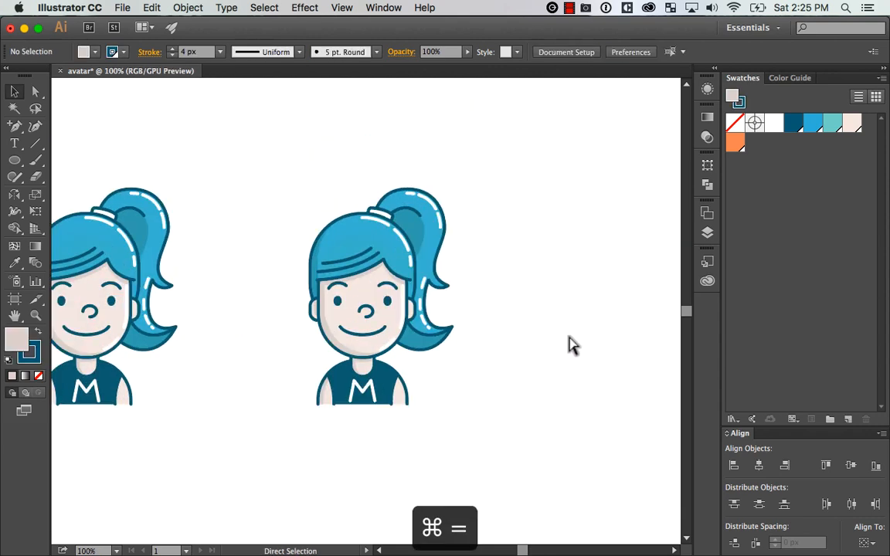
{"action": "left_click", "coordinate": [14, 160]}
{"action": "left_click_drag", "start_coordinate": [361, 328], "coordinate": [431, 361]}
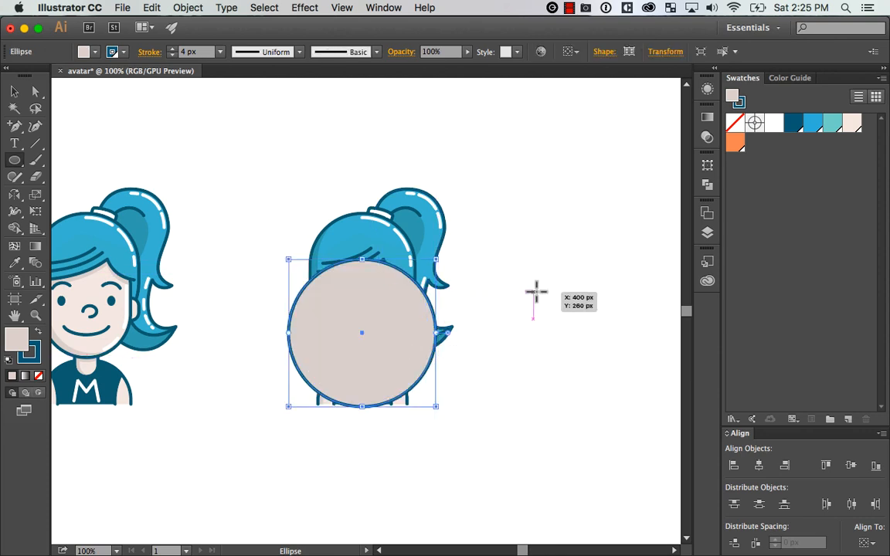
{"action": "left_click_drag", "start_coordinate": [17, 165], "coordinate": [151, 192]}
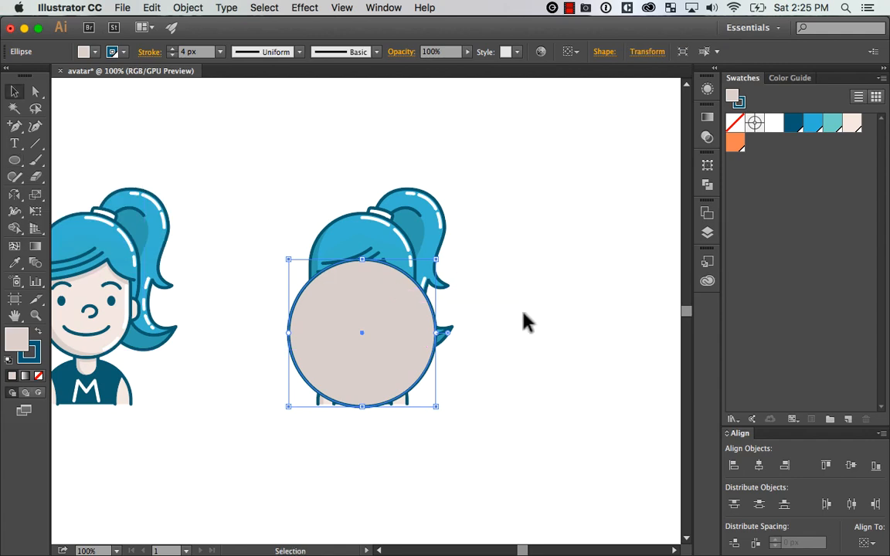
{"action": "key", "text": "super+shift+bracketleft"}
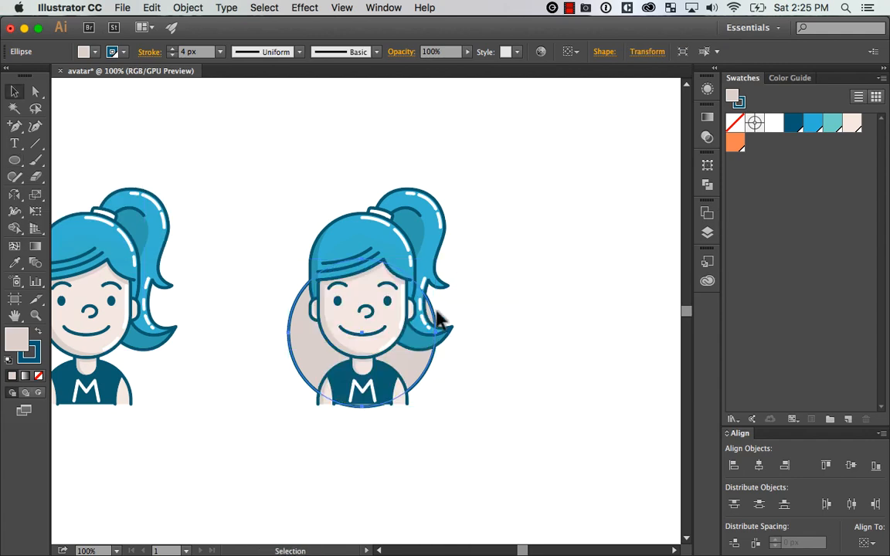
{"action": "left_click", "coordinate": [390, 378]}
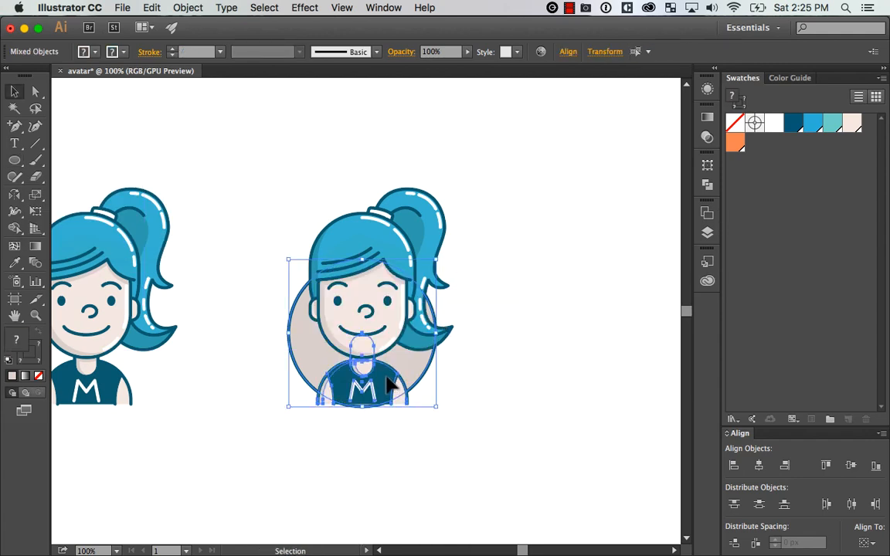
{"action": "left_click", "coordinate": [580, 400]}
Try moving the head group up and away from the body, and undo the move
{"action": "key", "text": "z"}
{"action": "left_click_drag", "start_coordinate": [538, 189], "coordinate": [237, 475]}
{"action": "key", "text": "v"}
{"action": "left_click_drag", "start_coordinate": [394, 275], "coordinate": [403, 253]}
{"action": "key", "text": "super+z"}
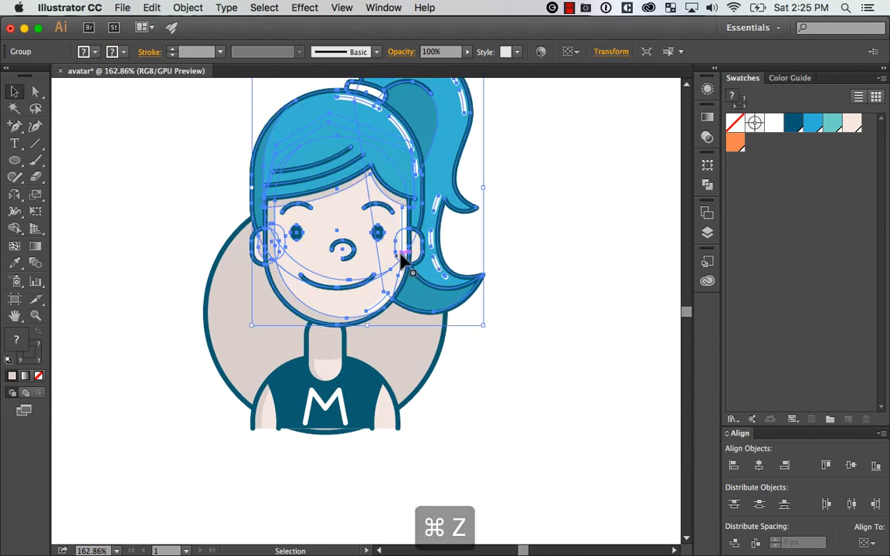
{"action": "left_click", "coordinate": [570, 317]}
{"action": "key", "text": "super+z"}
Bring the circle to the front and use it as a clipping mask for the body group
{"action": "left_click", "coordinate": [372, 407]}
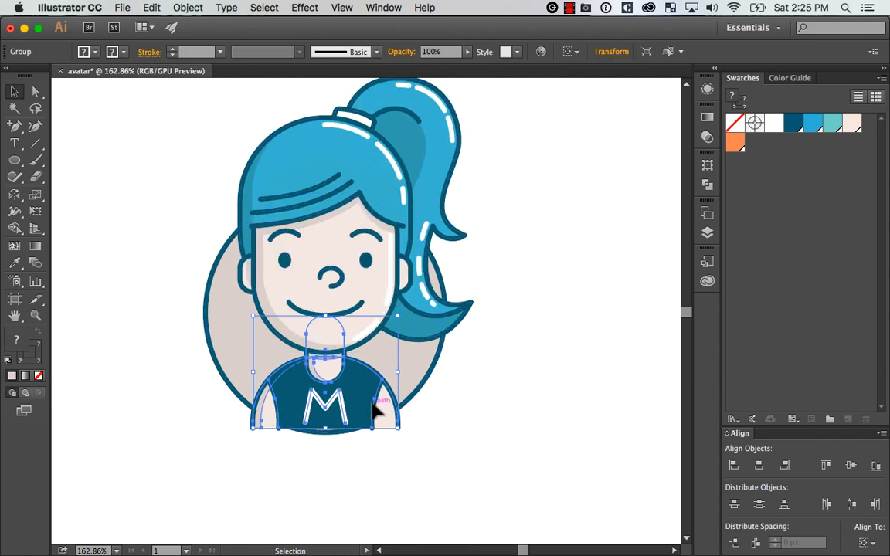
{"action": "key", "text": "super+minus"}
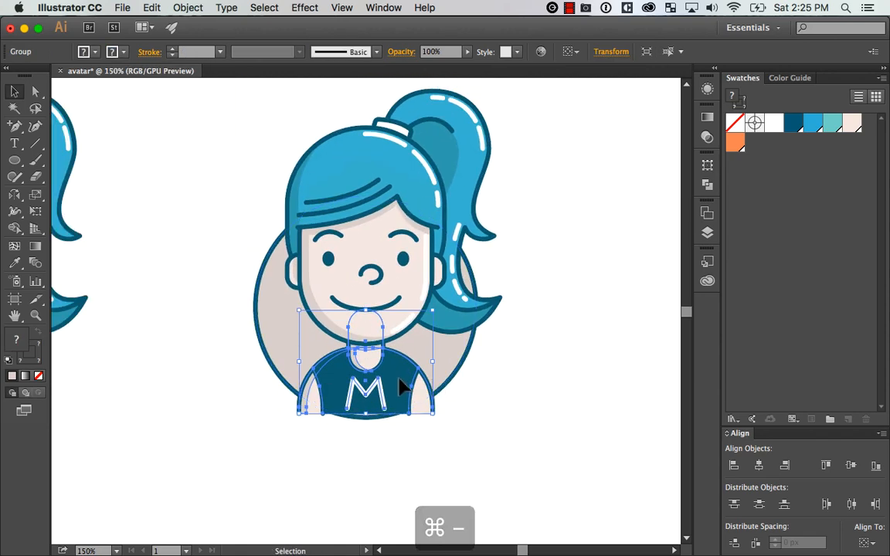
{"action": "left_click", "coordinate": [550, 394]}
{"action": "left_click", "coordinate": [386, 380]}
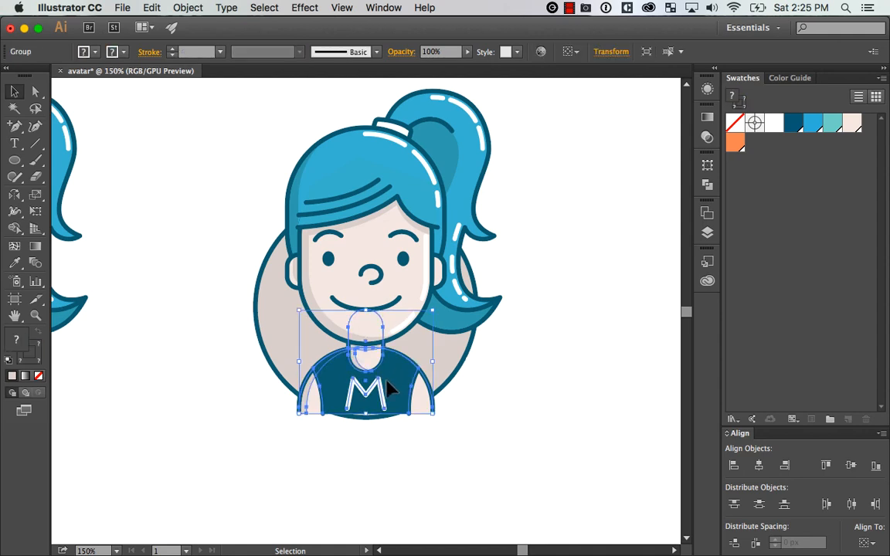
{"action": "left_click", "coordinate": [334, 415]}
{"action": "key", "text": "super+shift+bracketright"}
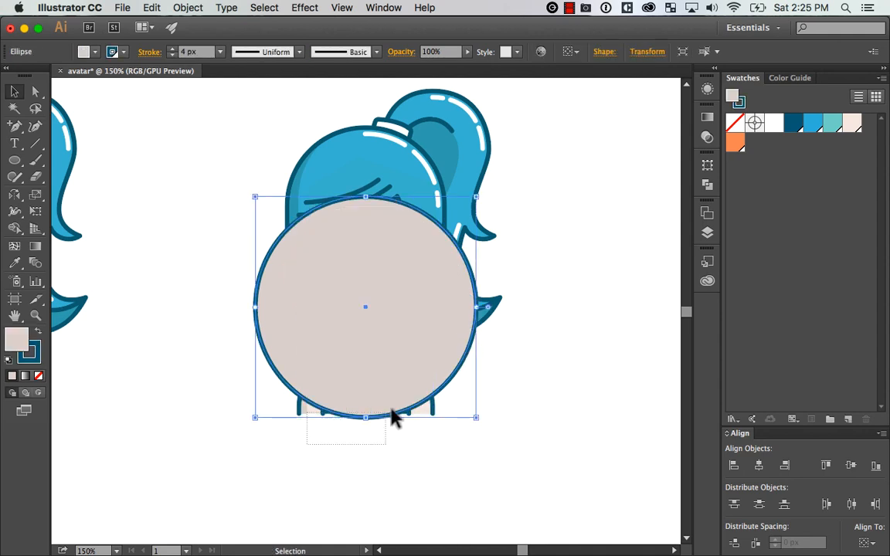
{"action": "left_click_drag", "start_coordinate": [392, 408], "coordinate": [396, 405]}
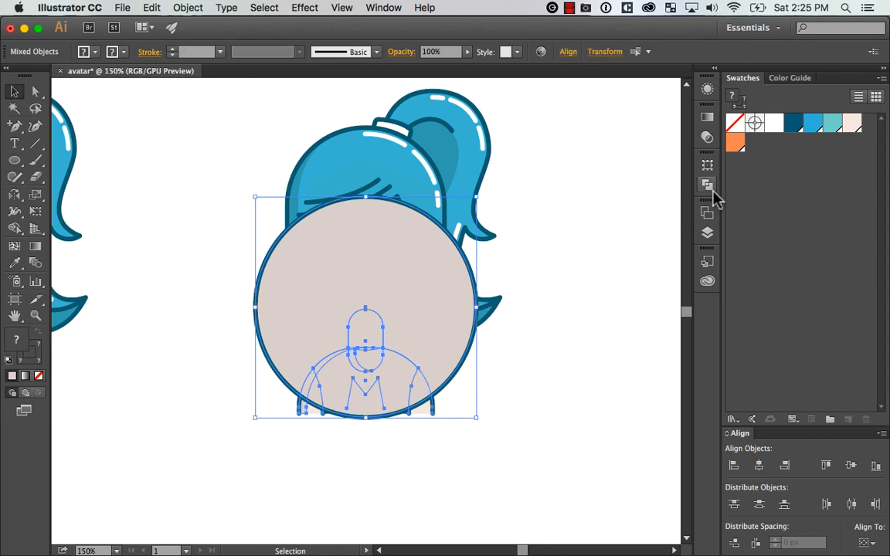
{"action": "key", "text": "super+7"}
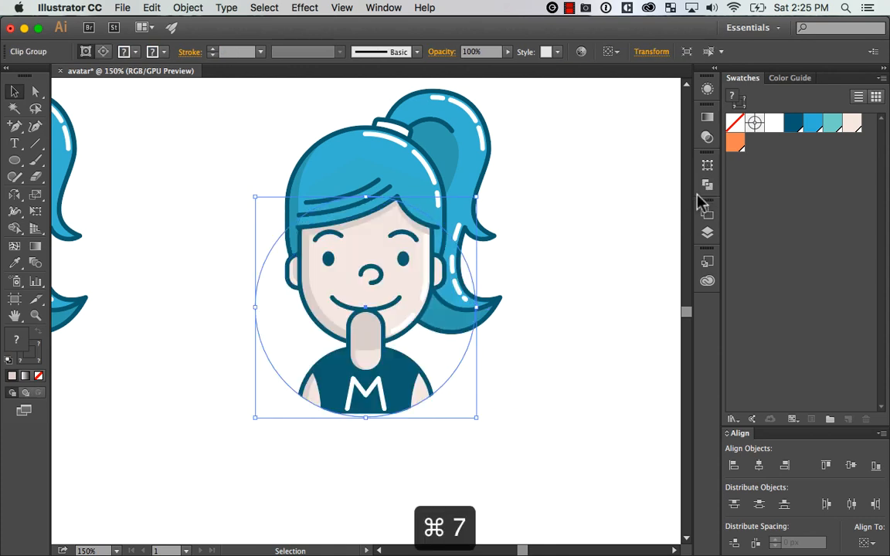
{"action": "left_click", "coordinate": [187, 8]}
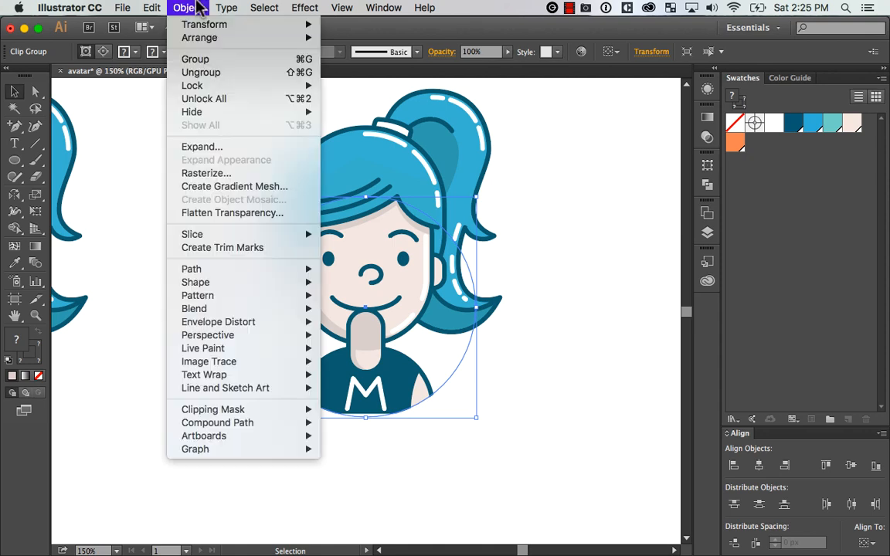
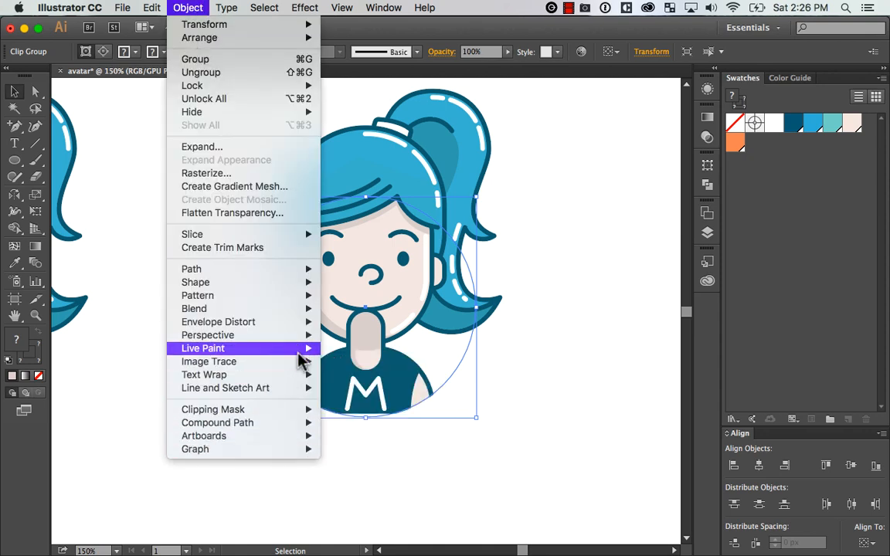
{"action": "mouse_move", "coordinate": [312, 269]}
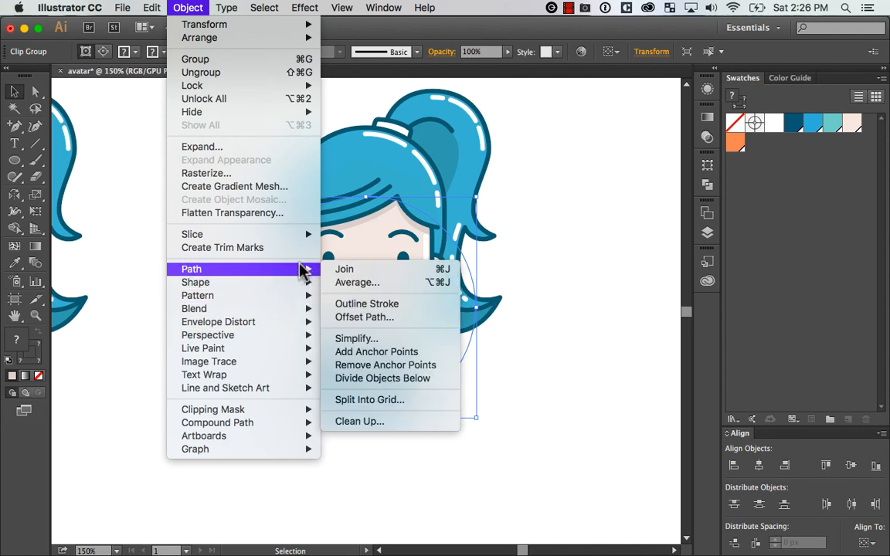
{"action": "mouse_move", "coordinate": [284, 382]}
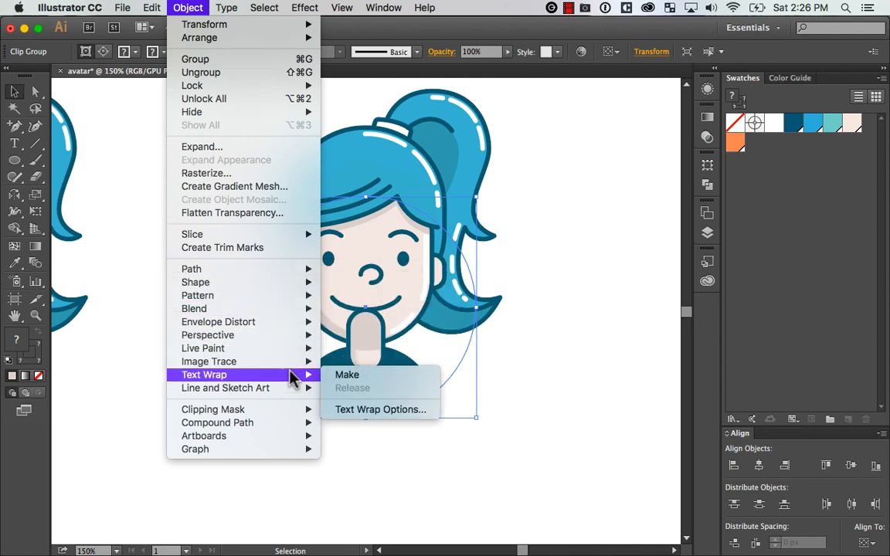
{"action": "mouse_move", "coordinate": [290, 409]}
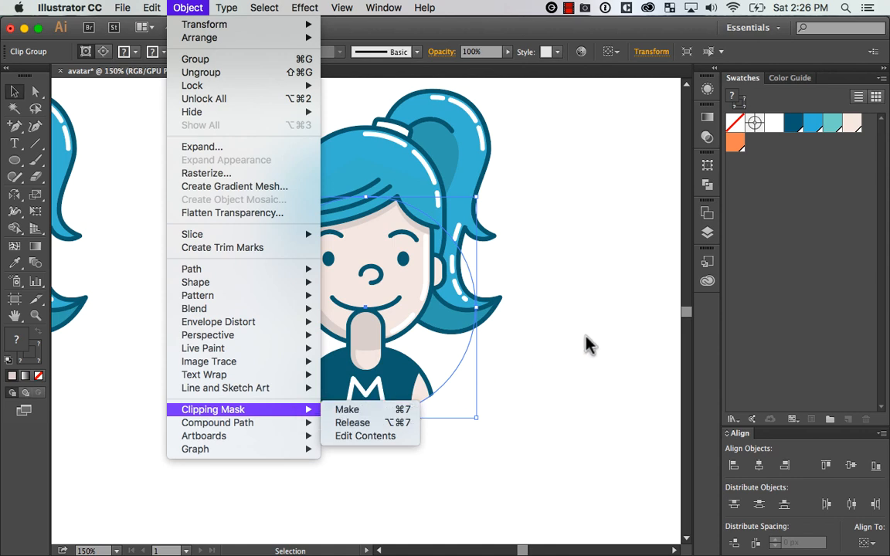
{"action": "key", "text": "super+7"}
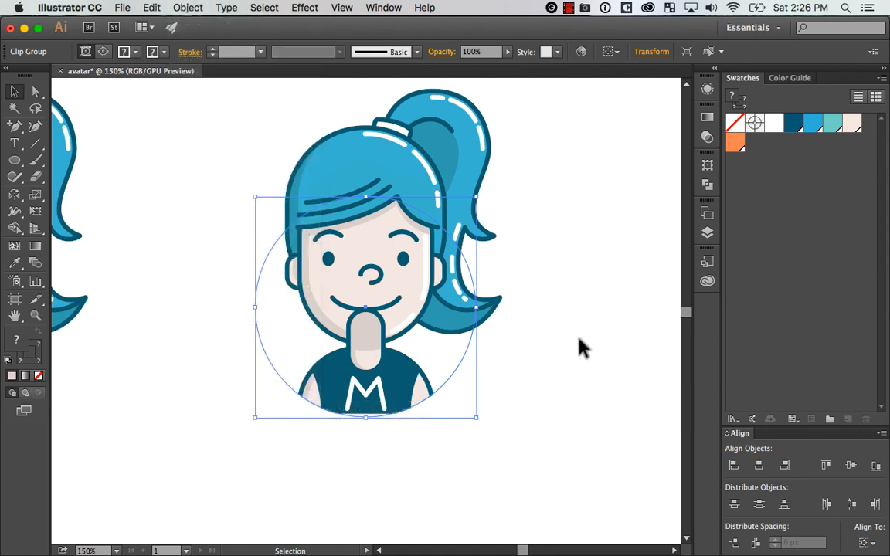
Fill the clipping circle around the duplicated avatar's body with a pale aqua lightened from the teal swatch
{"action": "double_click", "coordinate": [461, 369]}
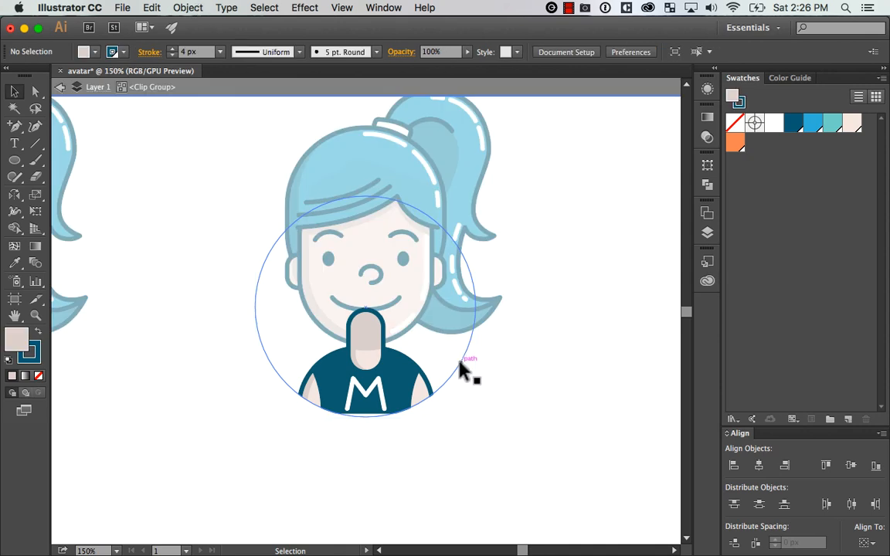
{"action": "left_click", "coordinate": [459, 362]}
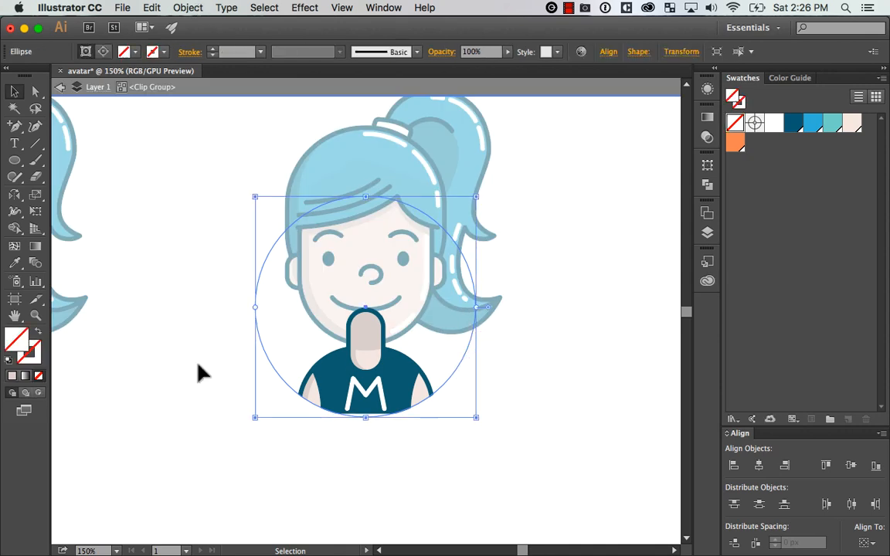
{"action": "left_click", "coordinate": [774, 123]}
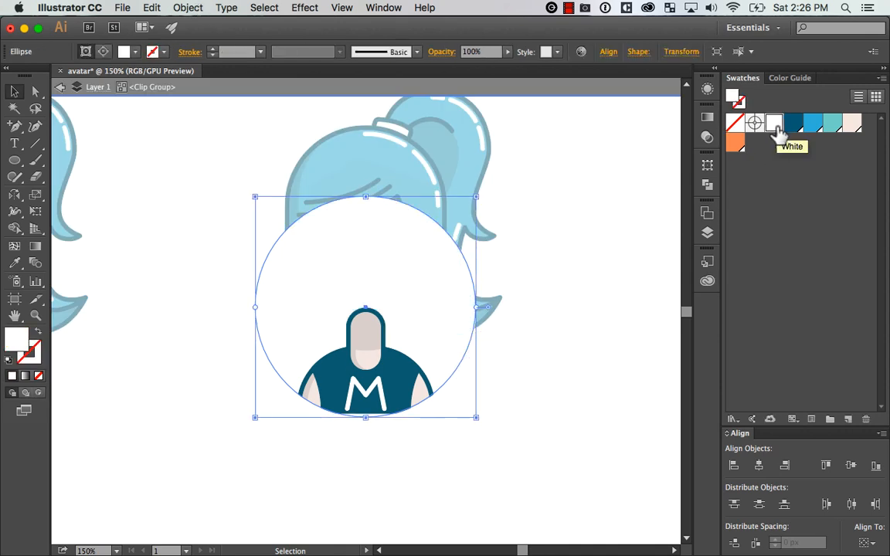
{"action": "left_click", "coordinate": [851, 125]}
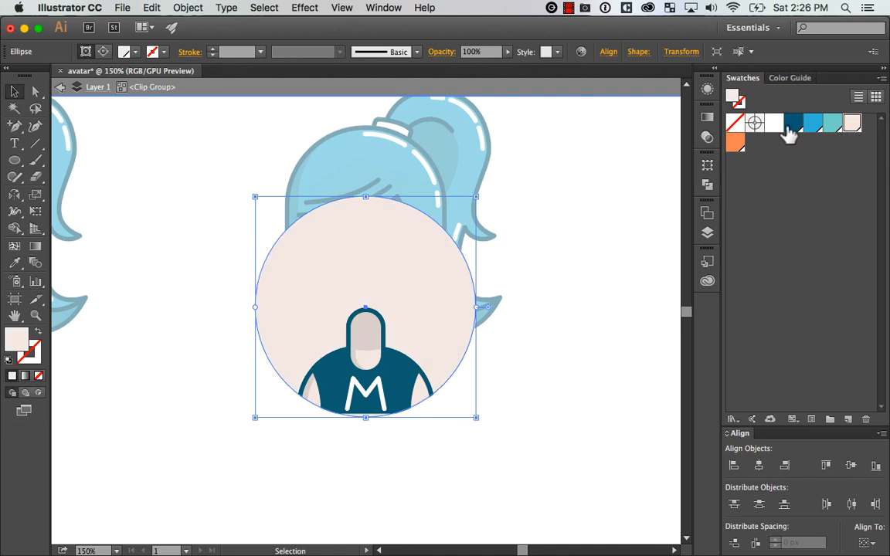
{"action": "left_click", "coordinate": [831, 124]}
{"action": "double_click", "coordinate": [15, 333]}
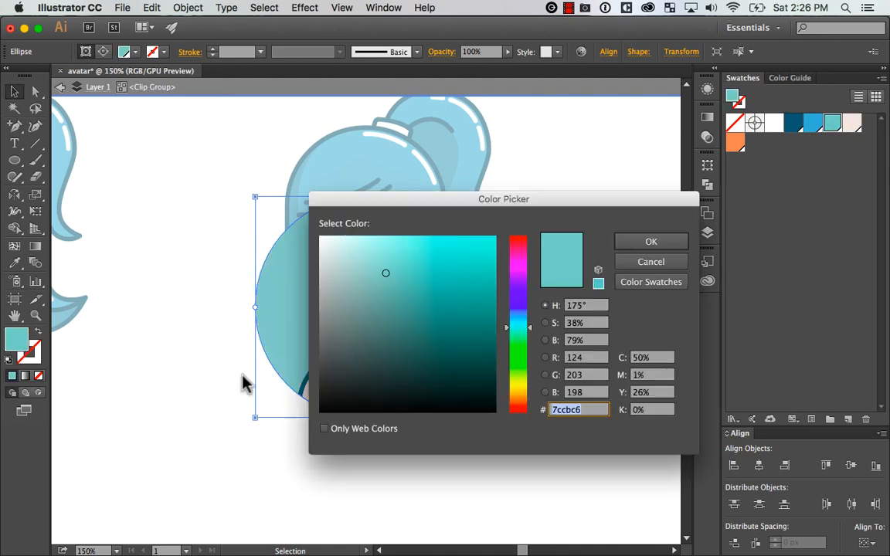
{"action": "left_click", "coordinate": [363, 245]}
{"action": "left_click", "coordinate": [658, 246]}
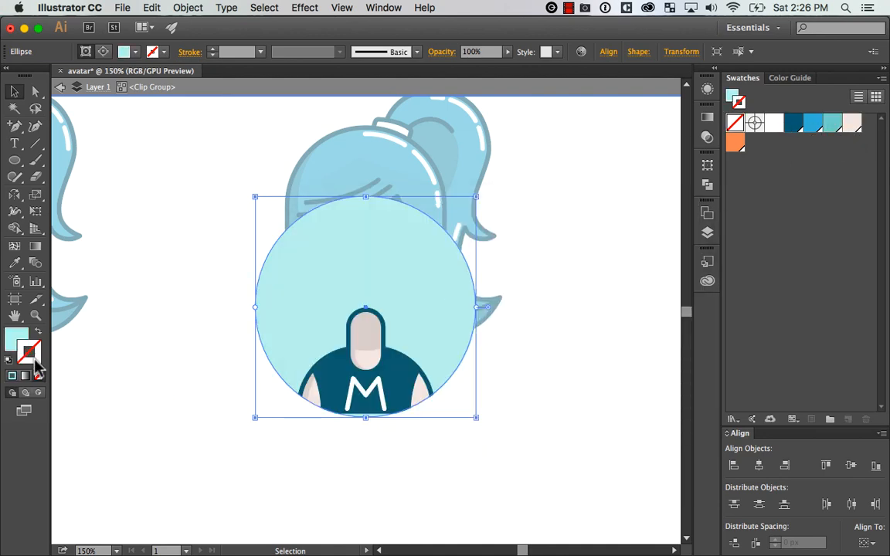
Give the clipping circle a bright blue outline and try thickening it to 8 px
{"action": "key", "text": "x"}
{"action": "left_click", "coordinate": [812, 125]}
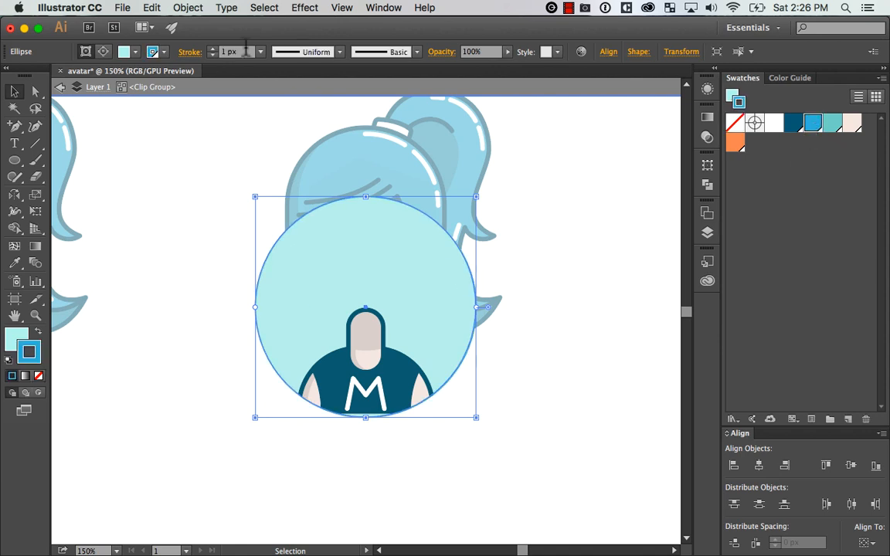
{"action": "key", "text": "Up"}
{"action": "key", "text": "Up"}
{"action": "key", "text": "Up"}
{"action": "key", "text": "Up"}
{"action": "key", "text": "Up"}
{"action": "key", "text": "Up"}
{"action": "key", "text": "Up"}
{"action": "key", "text": "Up"}
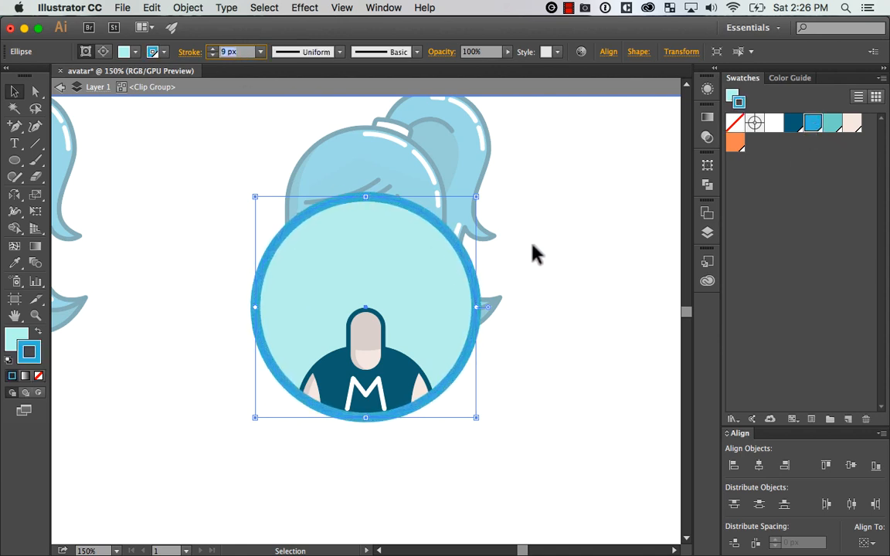
{"action": "key", "text": "Down"}
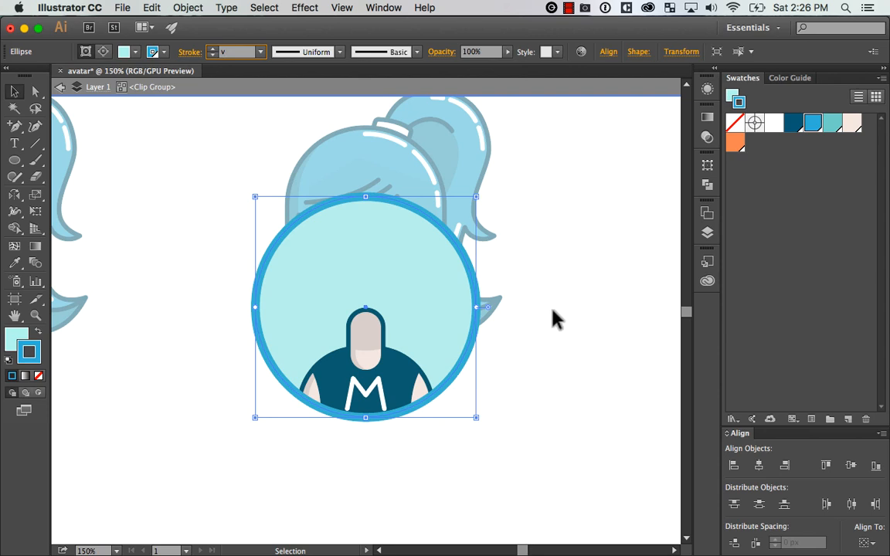
{"action": "double_click", "coordinate": [555, 333]}
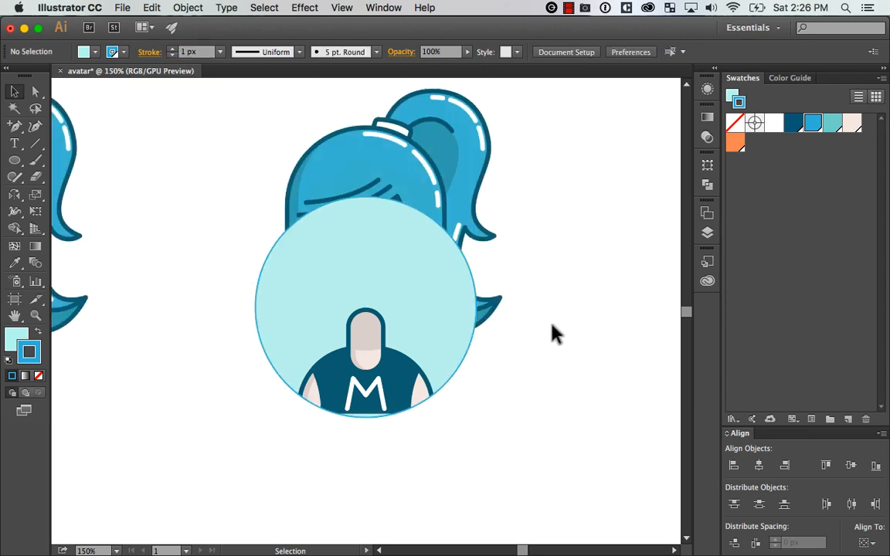
Set the outline weight of the clipping circle to 8 px and leave the clip group
{"action": "double_click", "coordinate": [456, 368]}
{"action": "left_click", "coordinate": [460, 374]}
{"action": "left_click", "coordinate": [234, 51]}
{"action": "key", "text": "Up"}
{"action": "key", "text": "Up"}
{"action": "key", "text": "Up"}
{"action": "key", "text": "Up"}
{"action": "key", "text": "Up"}
{"action": "key", "text": "Up"}
{"action": "key", "text": "Up"}
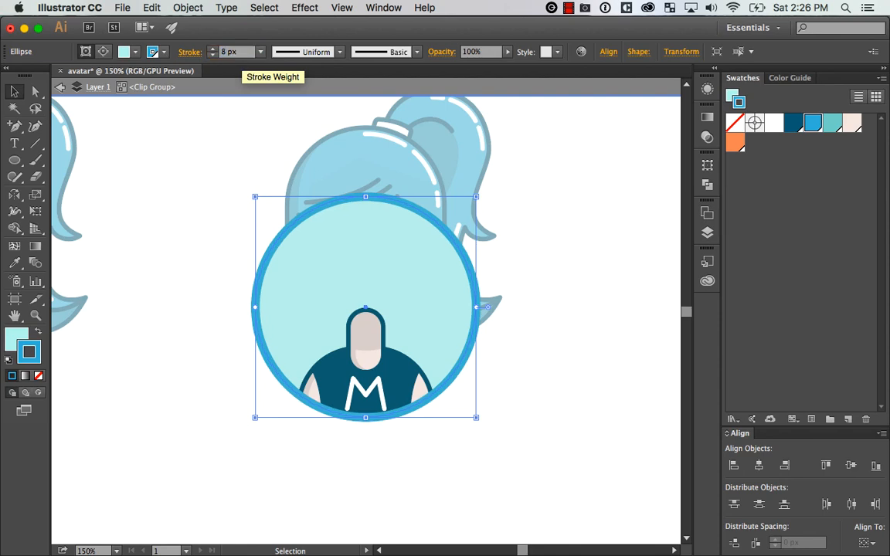
{"action": "double_click", "coordinate": [576, 323]}
Send the circle-masked body group behind the duplicated avatar's head
{"action": "left_click", "coordinate": [409, 391]}
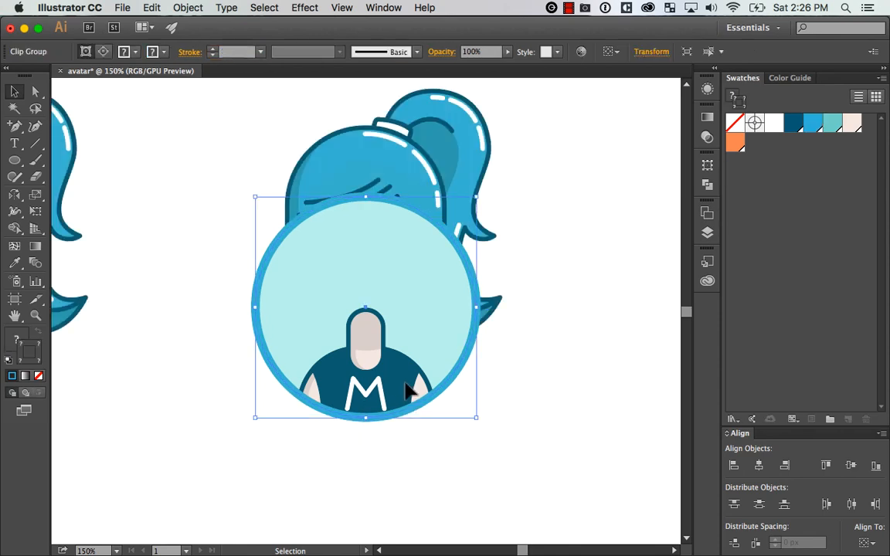
{"action": "key", "text": "super+shift+bracketleft"}
{"action": "left_click", "coordinate": [589, 376]}
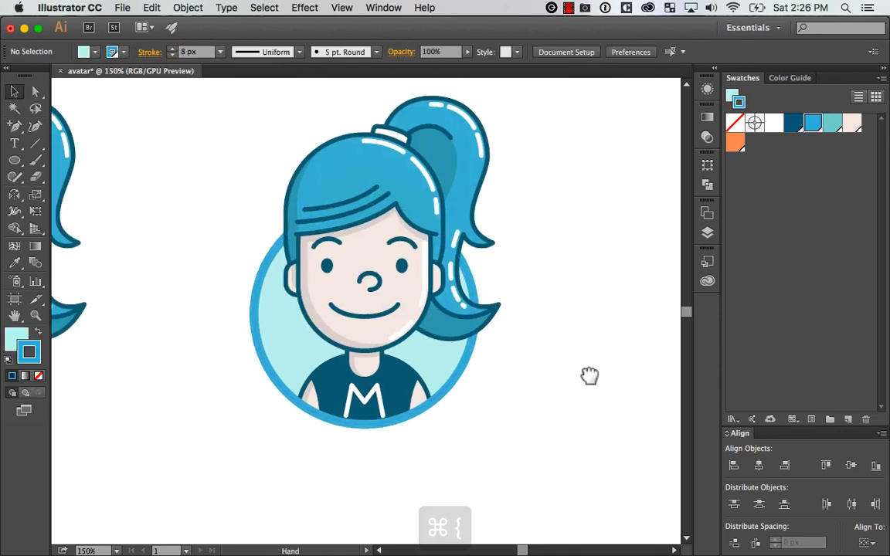
{"action": "left_click_drag", "start_coordinate": [590, 377], "coordinate": [603, 414]}
Try the dark blue swatch on the badge circle's outline, and undo the colour change
{"action": "left_click", "coordinate": [471, 415], "text": "super"}
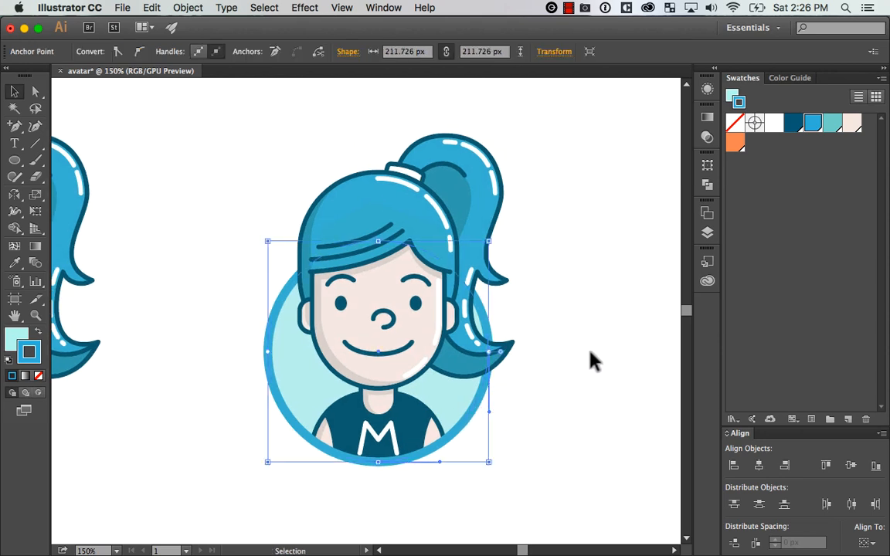
{"action": "left_click", "coordinate": [793, 123]}
{"action": "left_click", "coordinate": [578, 390]}
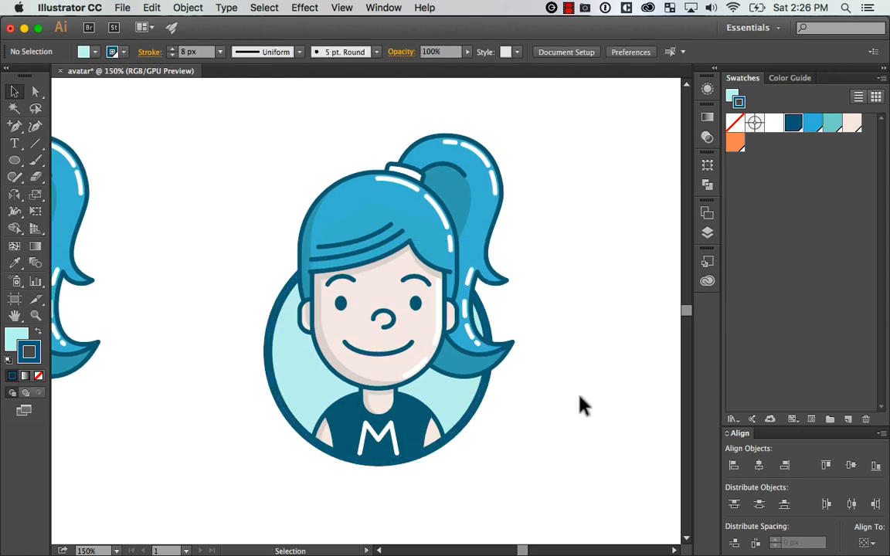
{"action": "key", "text": "super+z"}
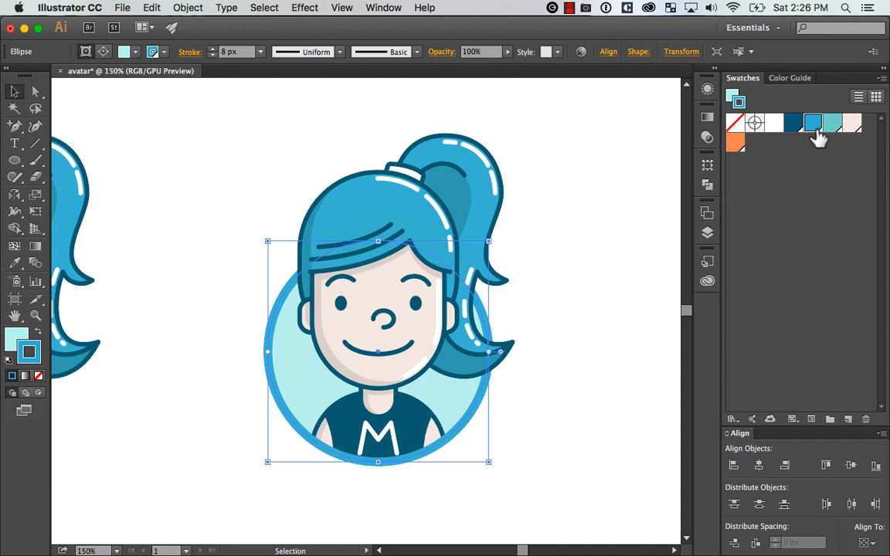
{"action": "left_click", "coordinate": [564, 396]}
Move the whole badge avatar sideways, farther away from the original avatar
{"action": "key", "text": "super+minus"}
{"action": "key", "text": "super+minus"}
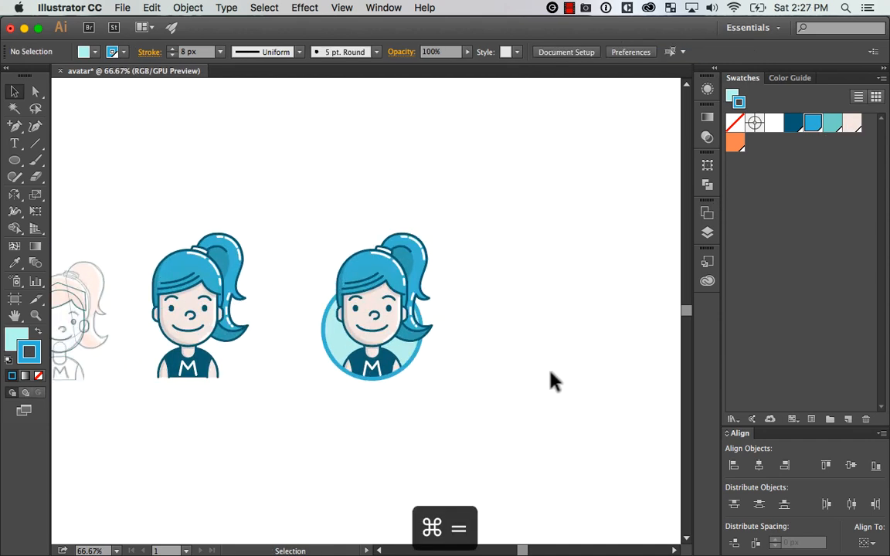
{"action": "left_click_drag", "start_coordinate": [566, 192], "coordinate": [290, 456]}
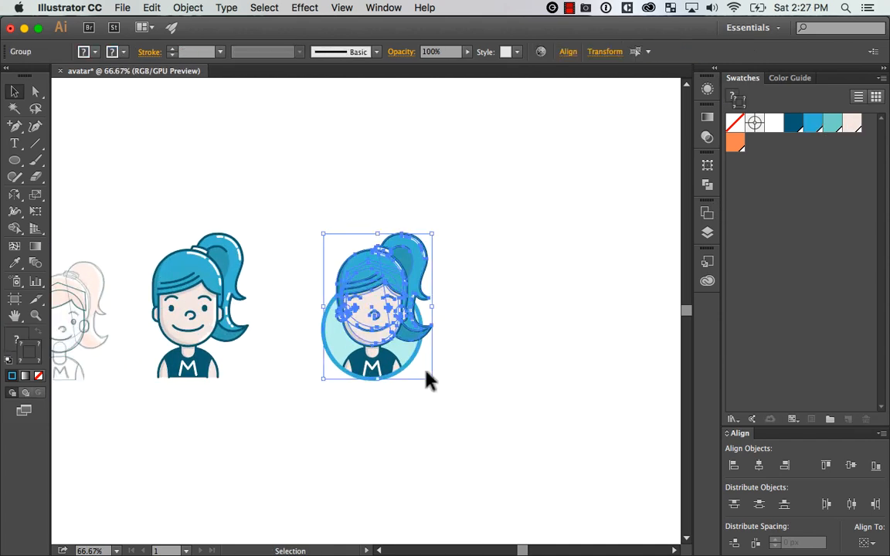
{"action": "left_click", "coordinate": [552, 363]}
{"action": "left_click_drag", "start_coordinate": [395, 244], "coordinate": [532, 243]}
{"action": "scroll", "coordinate": [556, 325], "scroll_direction": "right", "scroll_amount": 3}
{"action": "left_click", "coordinate": [570, 363]}
Draw a pale aqua rectangle without an outline over the badge avatar and send it to the back
{"action": "left_click_drag", "start_coordinate": [14, 160], "coordinate": [126, 163]}
{"action": "left_click_drag", "start_coordinate": [277, 190], "coordinate": [554, 411]}
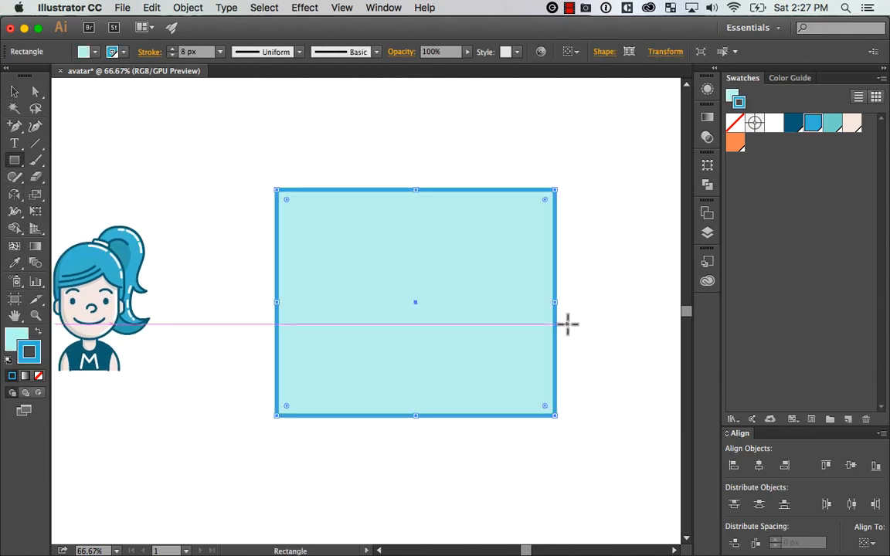
{"action": "key", "text": "v"}
{"action": "left_click", "coordinate": [39, 375]}
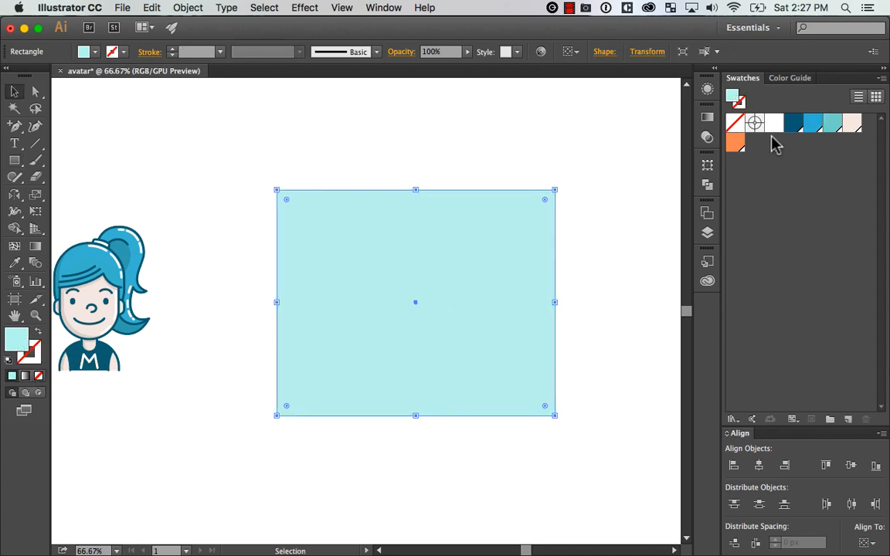
{"action": "key", "text": "super+shift+bracketleft"}
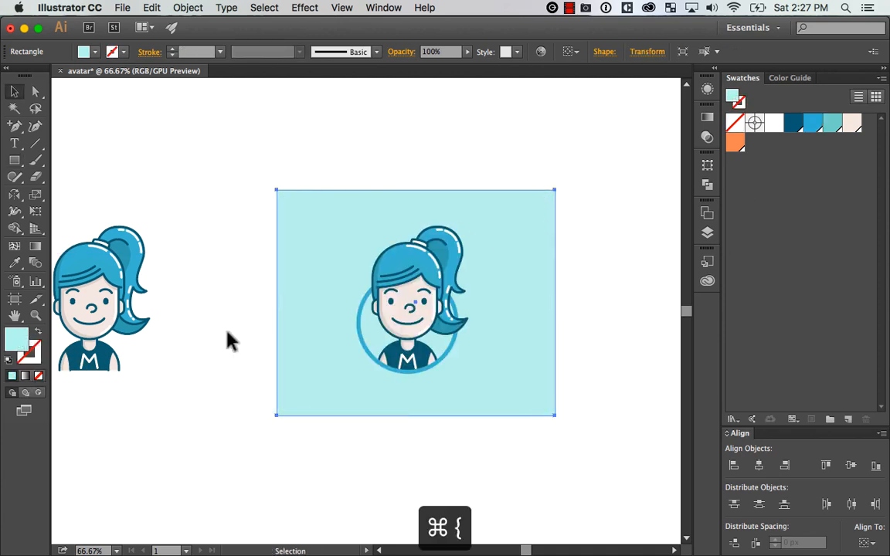
Shrink the background rectangle slightly and reposition it so the badge sits in its middle
{"action": "key", "text": "a"}
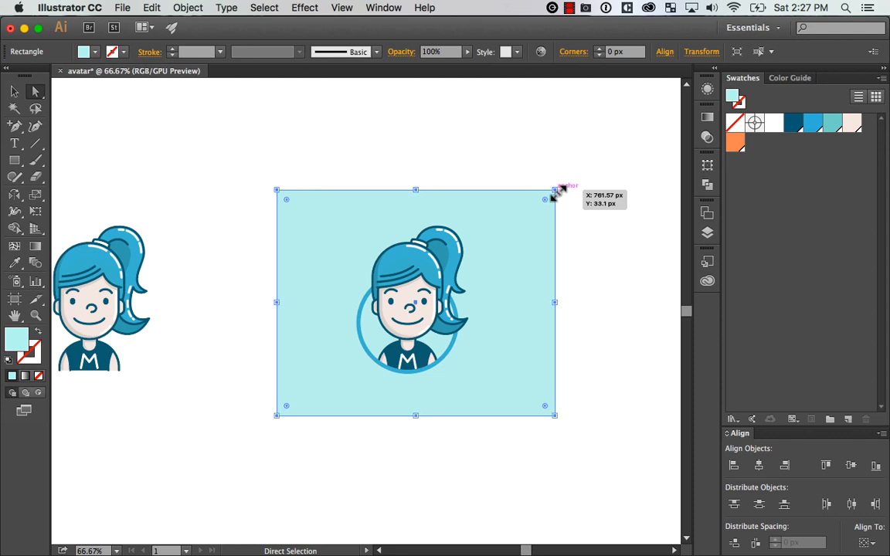
{"action": "key", "text": "v"}
{"action": "left_click_drag", "start_coordinate": [554, 190], "coordinate": [542, 206]}
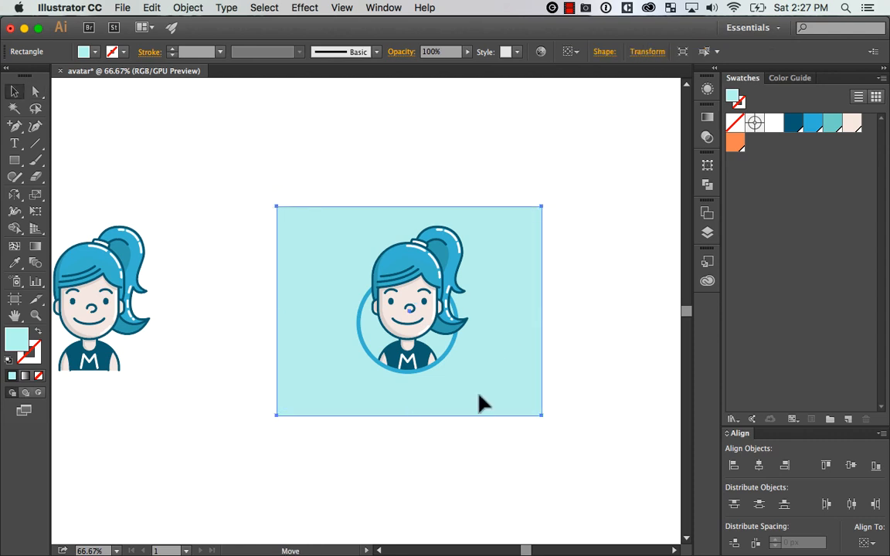
{"action": "left_click_drag", "start_coordinate": [479, 395], "coordinate": [478, 393]}
{"action": "left_click_drag", "start_coordinate": [616, 257], "coordinate": [250, 410]}
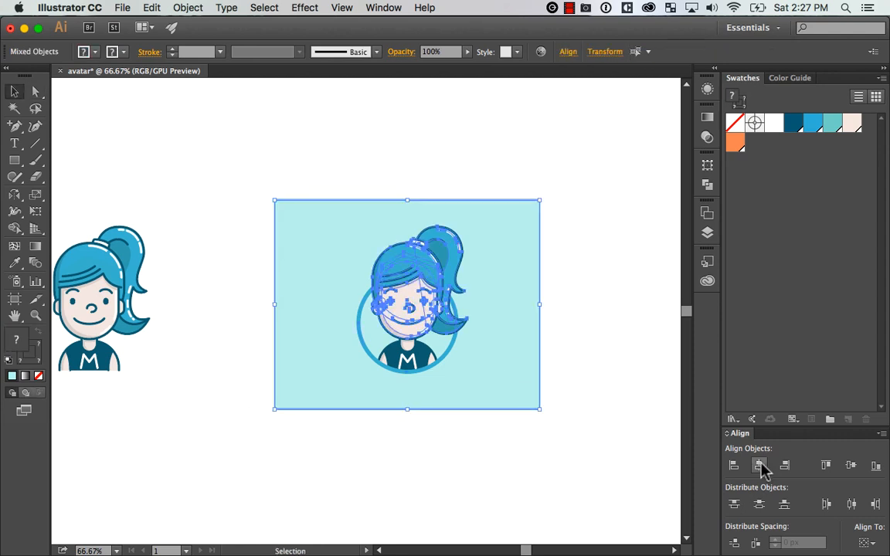
{"action": "left_click", "coordinate": [413, 434]}
{"action": "left_click_drag", "start_coordinate": [413, 433], "coordinate": [437, 362]}
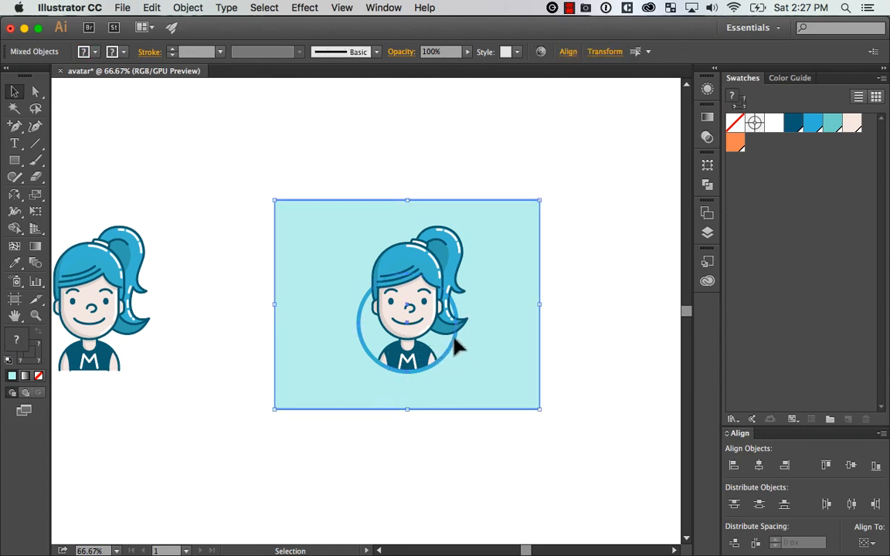
{"action": "left_click", "coordinate": [556, 263]}
Centre the background rectangle horizontally on the badge circle, keeping the circle fixed as the key object
{"action": "key", "text": "z"}
{"action": "left_click_drag", "start_coordinate": [284, 158], "coordinate": [592, 455]}
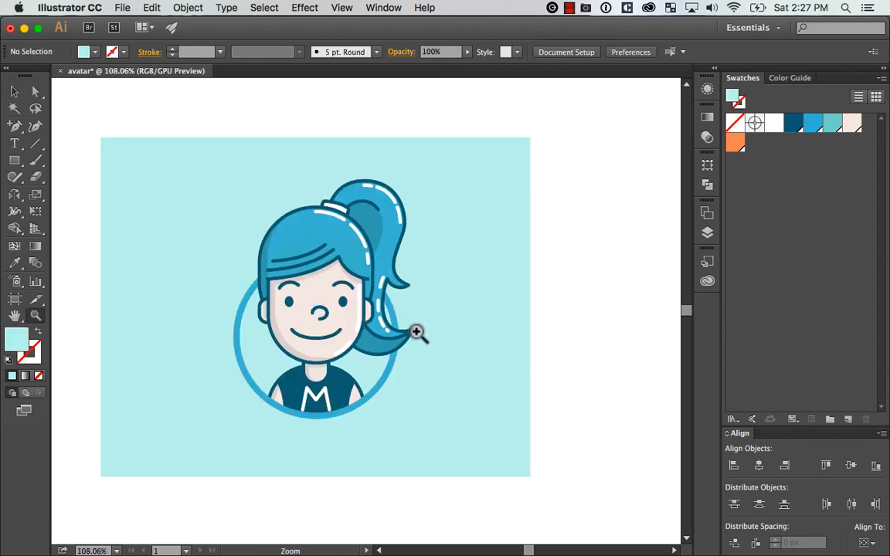
{"action": "key", "text": "v"}
{"action": "key", "text": "space"}
{"action": "left_click_drag", "start_coordinate": [508, 348], "coordinate": [569, 338]}
{"action": "mouse_move", "coordinate": [427, 457]}
{"action": "left_mouse_down"}
{"action": "mouse_move", "coordinate": [427, 469]}
{"action": "mouse_move", "coordinate": [431, 442]}
{"action": "left_mouse_up"}
{"action": "left_click_drag", "start_coordinate": [429, 388], "coordinate": [427, 391]}
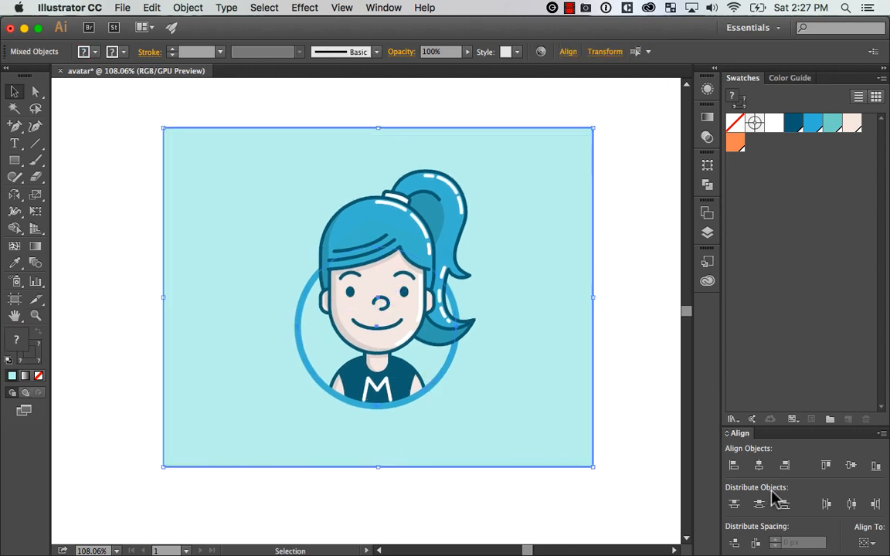
{"action": "left_click", "coordinate": [759, 465]}
{"action": "key", "text": "super+z"}
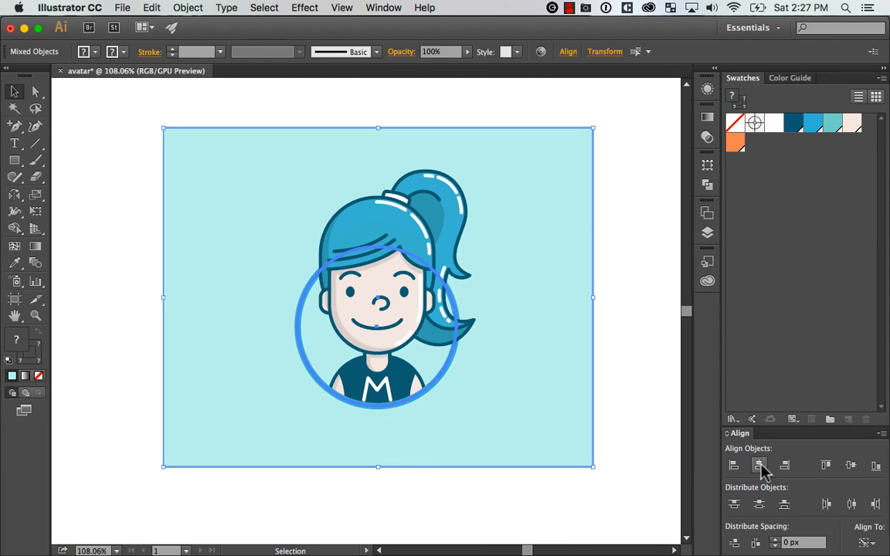
{"action": "left_click", "coordinate": [641, 363]}
Reduce the background rectangle's height slightly and evenly from its upper and lower edges
{"action": "left_click", "coordinate": [378, 129]}
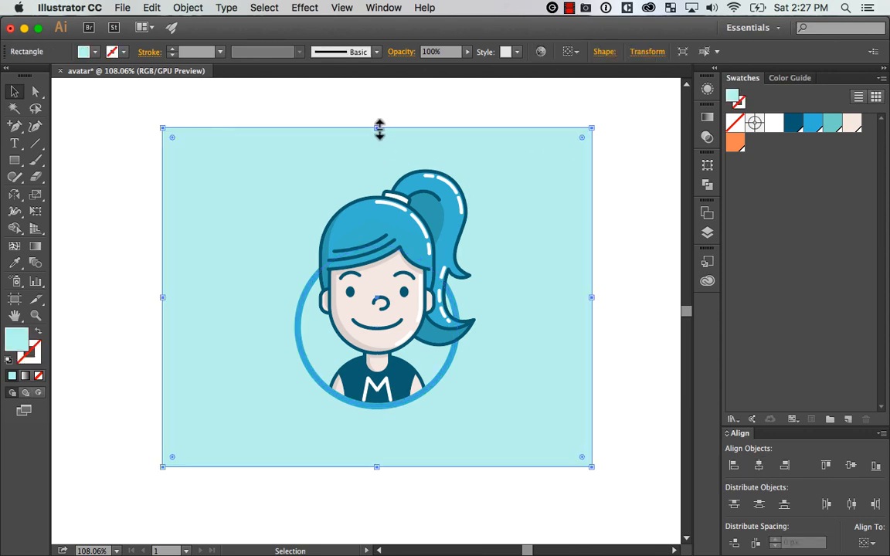
{"action": "left_click_drag", "start_coordinate": [378, 129], "coordinate": [378, 137]}
{"action": "left_click", "coordinate": [649, 288]}
Try stretching the background rectangle's height slightly, and undo the resize
{"action": "key", "text": "super+minus"}
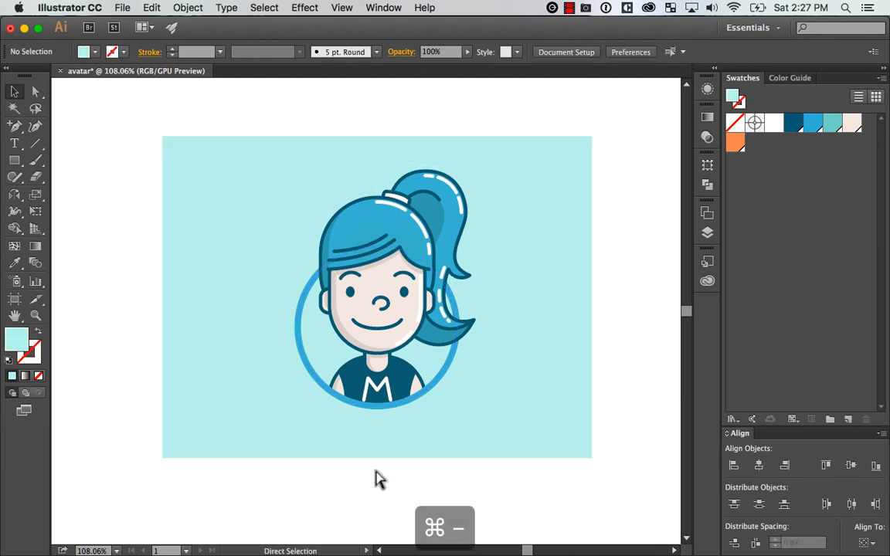
{"action": "left_click_drag", "start_coordinate": [547, 333], "coordinate": [501, 316]}
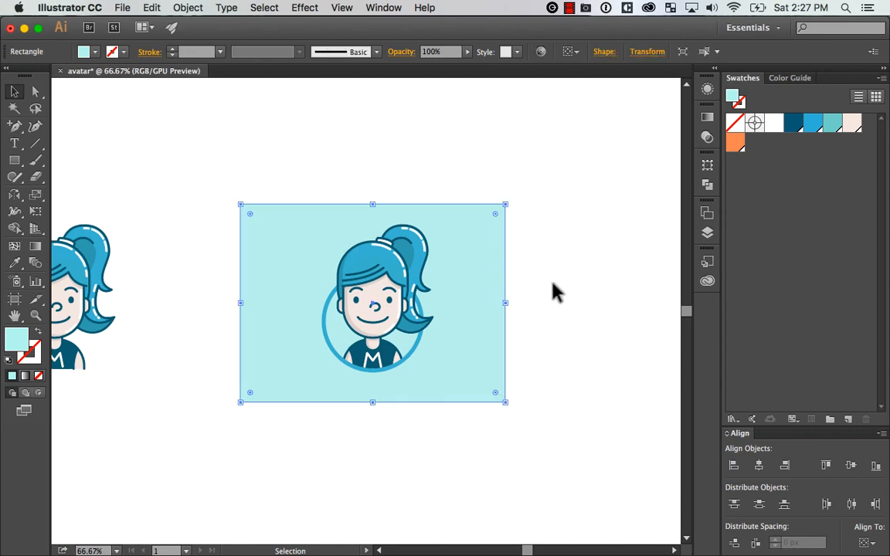
{"action": "left_click_drag", "start_coordinate": [375, 205], "coordinate": [376, 201]}
{"action": "key", "text": "super+z"}
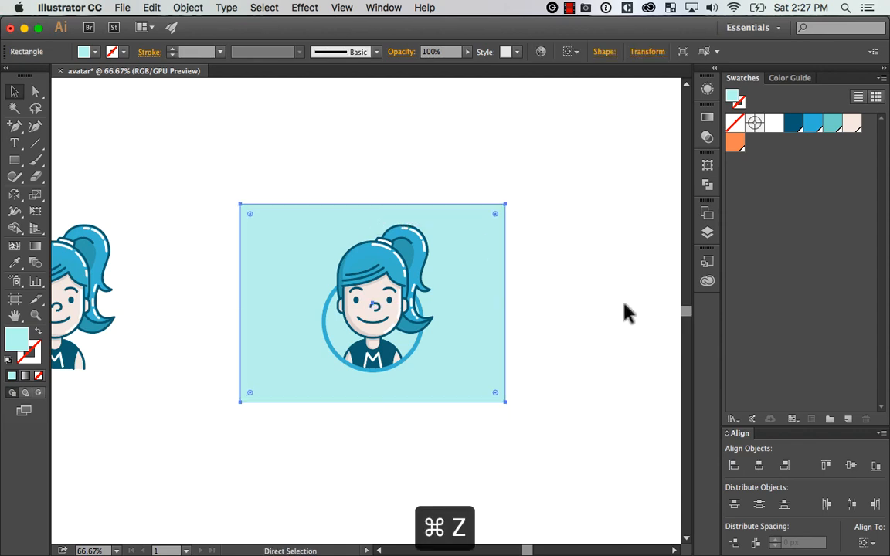
{"action": "left_click", "coordinate": [624, 312]}
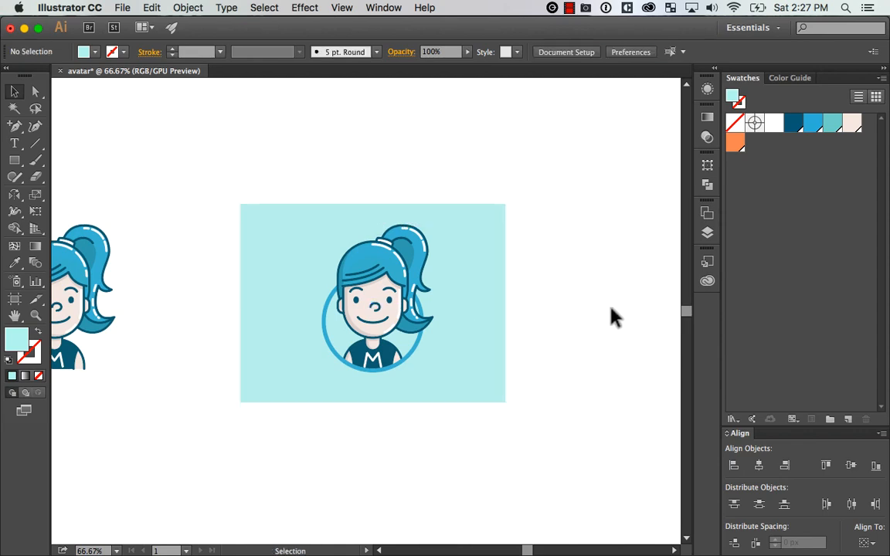
View the finished badge enlarged and centred in full-screen mode with the panels hidden
{"action": "key", "text": "z"}
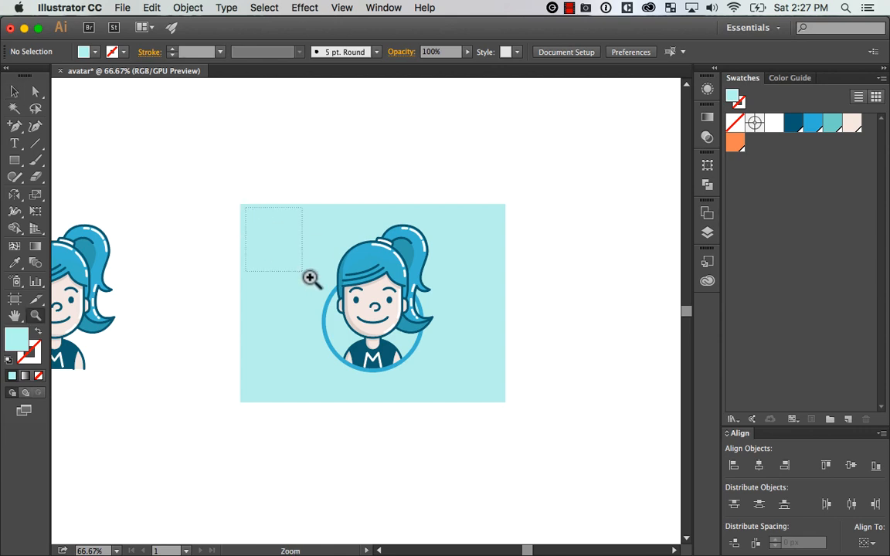
{"action": "left_click_drag", "start_coordinate": [309, 278], "coordinate": [507, 399]}
{"action": "key", "text": "f"}
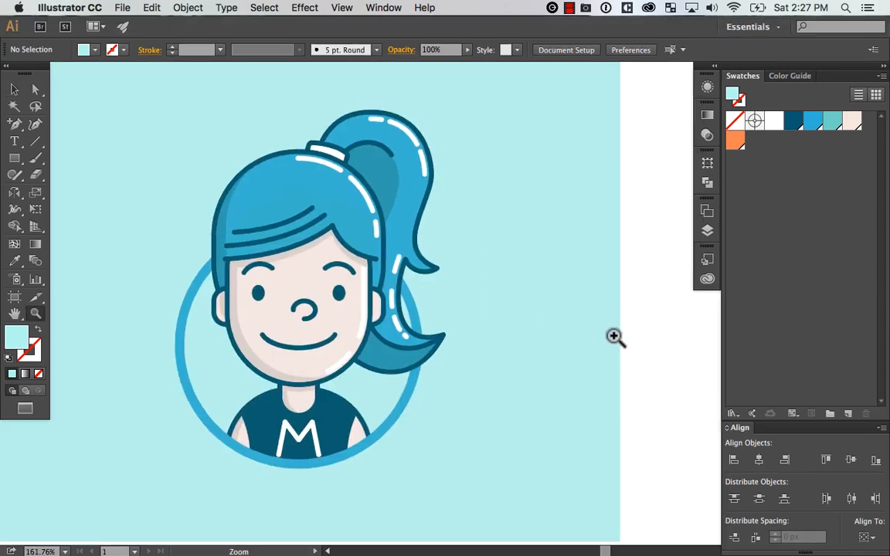
{"action": "key", "text": "Tab"}
{"action": "left_click_drag", "start_coordinate": [505, 325], "coordinate": [623, 361]}
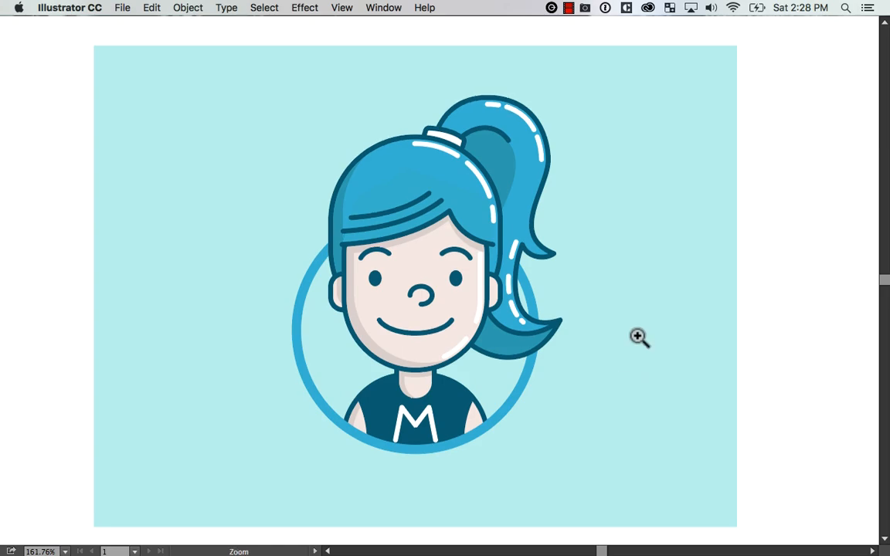